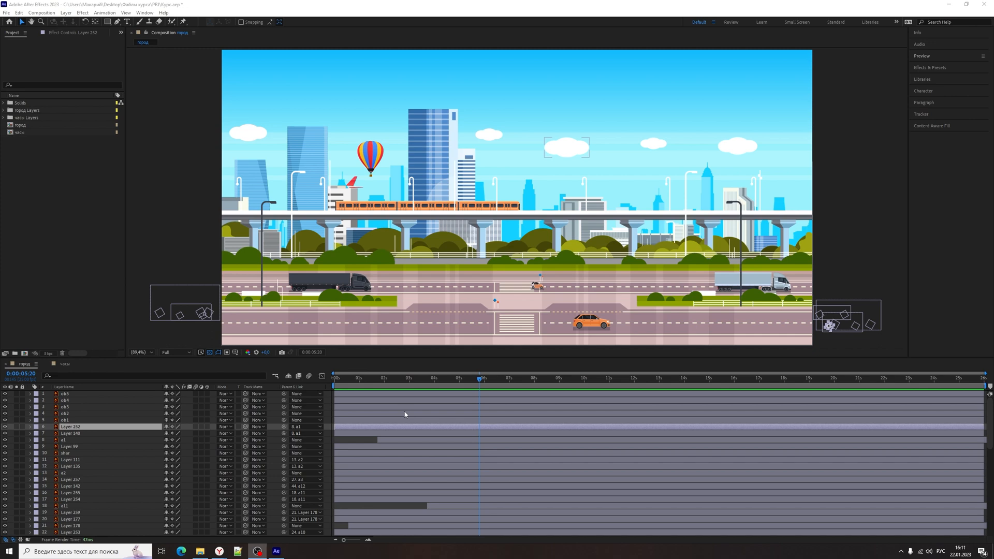
Expand the часы Layers folder in the project and reveal the keyframed properties of the layers in the город composition
{"action": "left_click", "coordinate": [85, 242]}
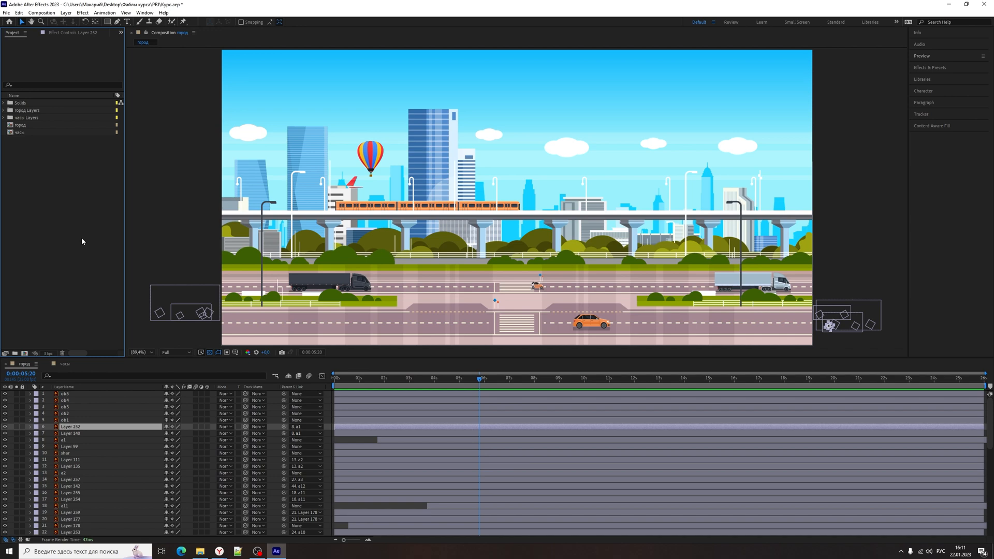
{"action": "left_click", "coordinate": [4, 118]}
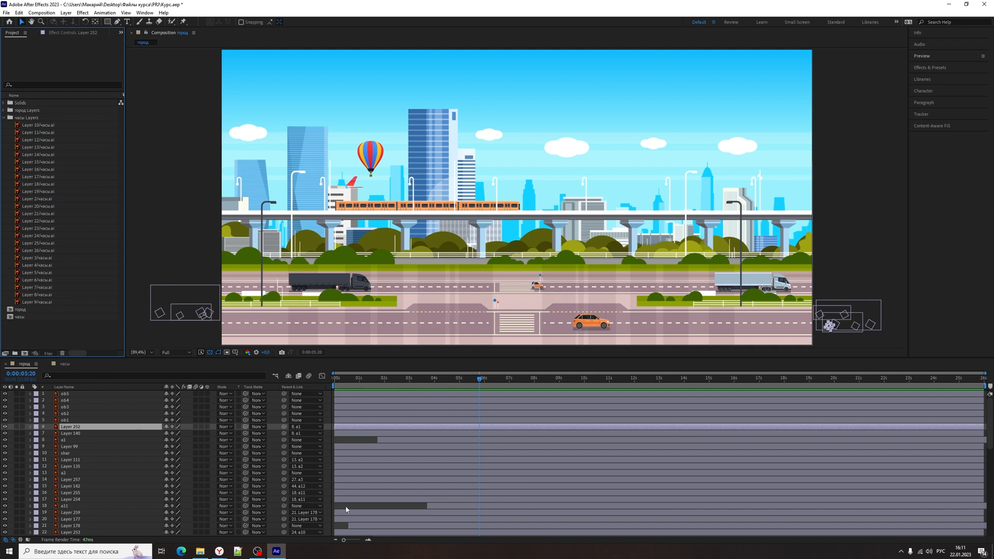
{"action": "left_click", "coordinate": [418, 508]}
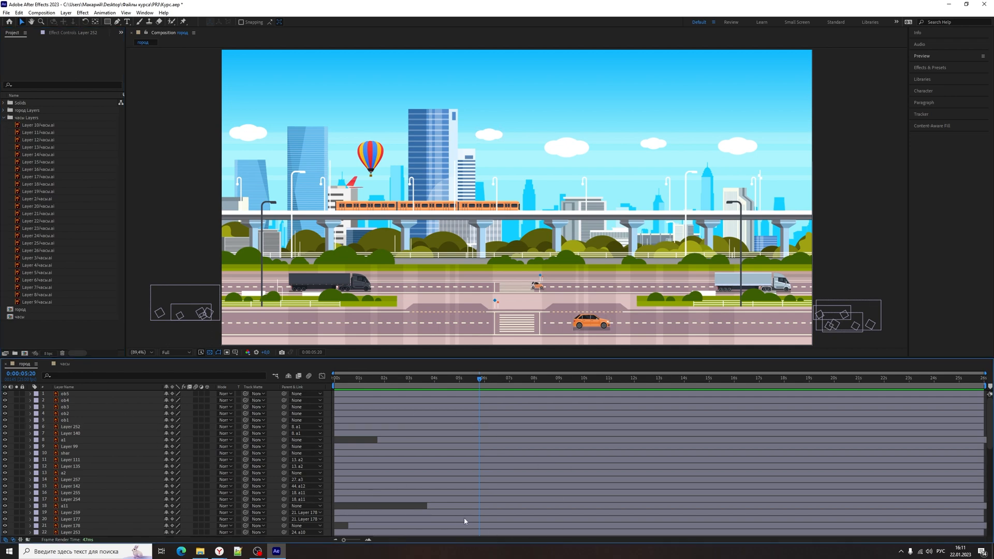
{"action": "key", "text": "u"}
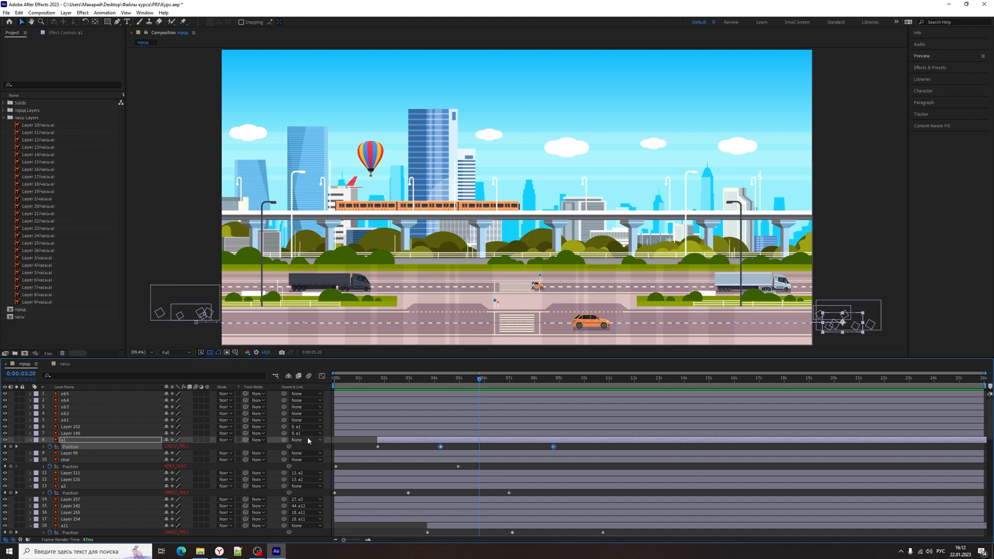
Look at the a1 layer's Position keyframes in the Graph Editor and scrub through the город animation
{"action": "left_click", "coordinate": [322, 376]}
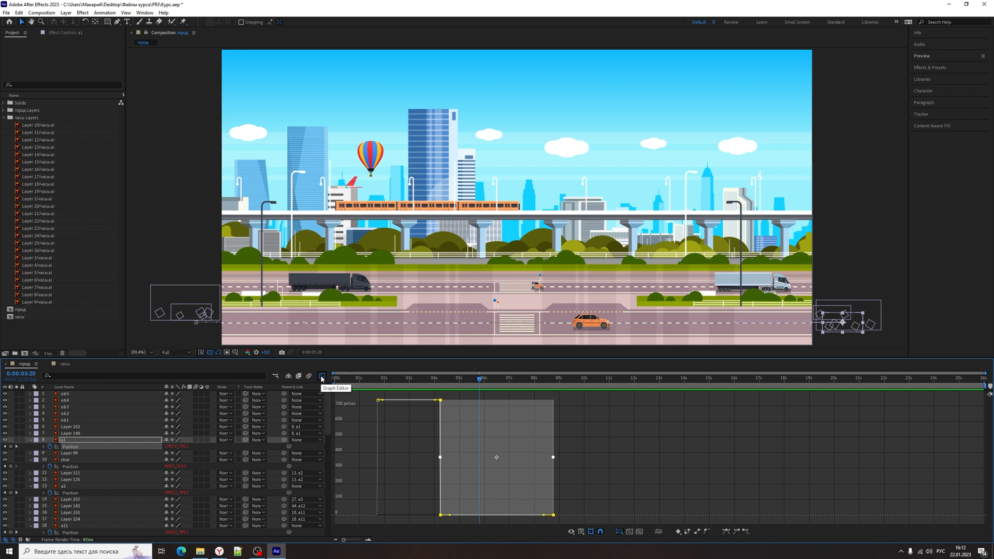
{"action": "left_click", "coordinate": [322, 376]}
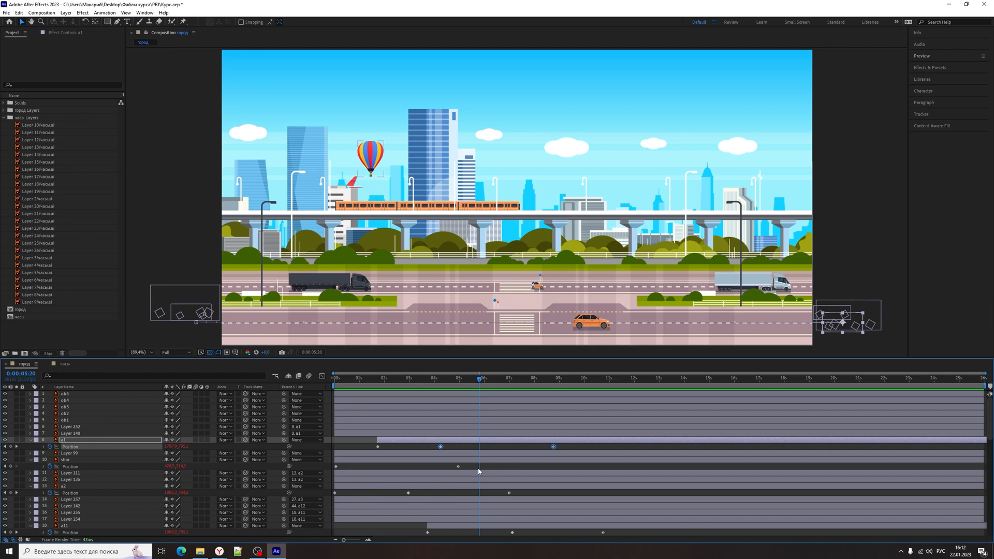
{"action": "left_click", "coordinate": [417, 197]}
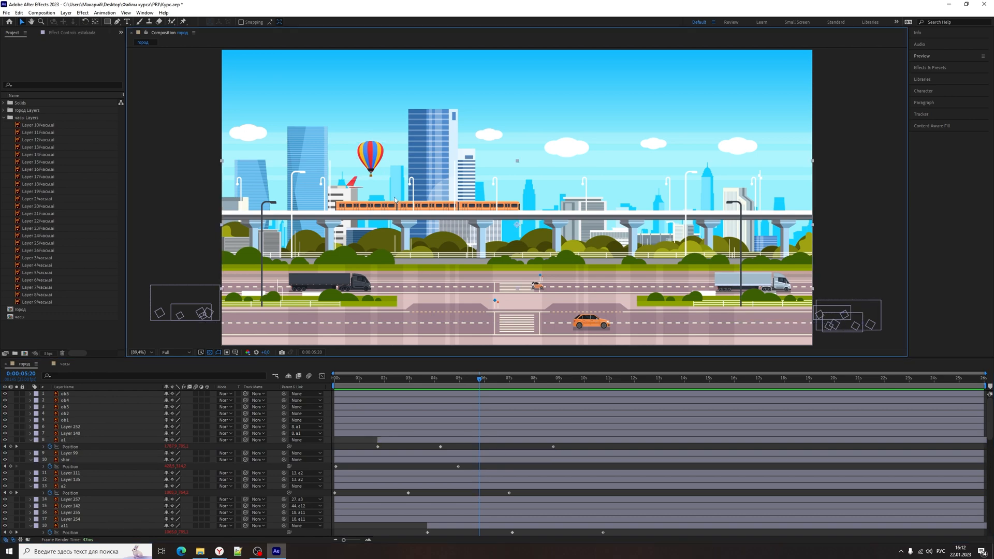
{"action": "left_click_drag", "start_coordinate": [483, 379], "coordinate": [607, 377]}
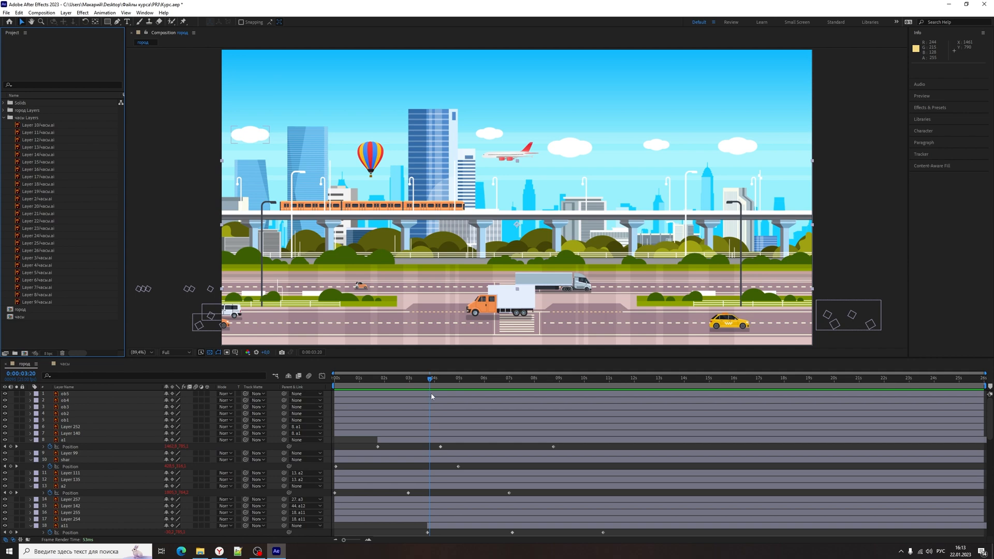
Open the Animation Composer 3 - Anchor Point Mover window and redock the Composition panel directly above the Timeline
{"action": "left_click", "coordinate": [145, 12]}
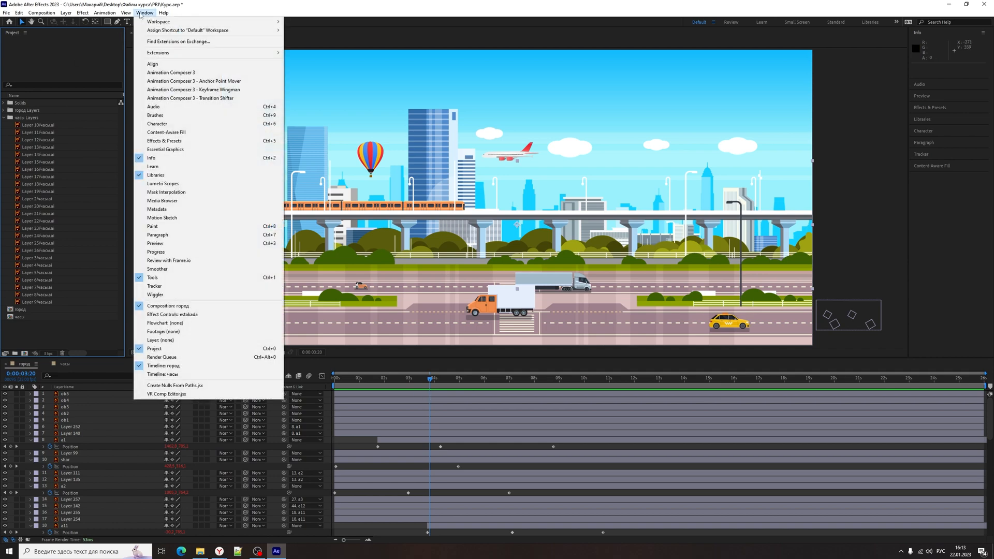
{"action": "left_click", "coordinate": [159, 83]}
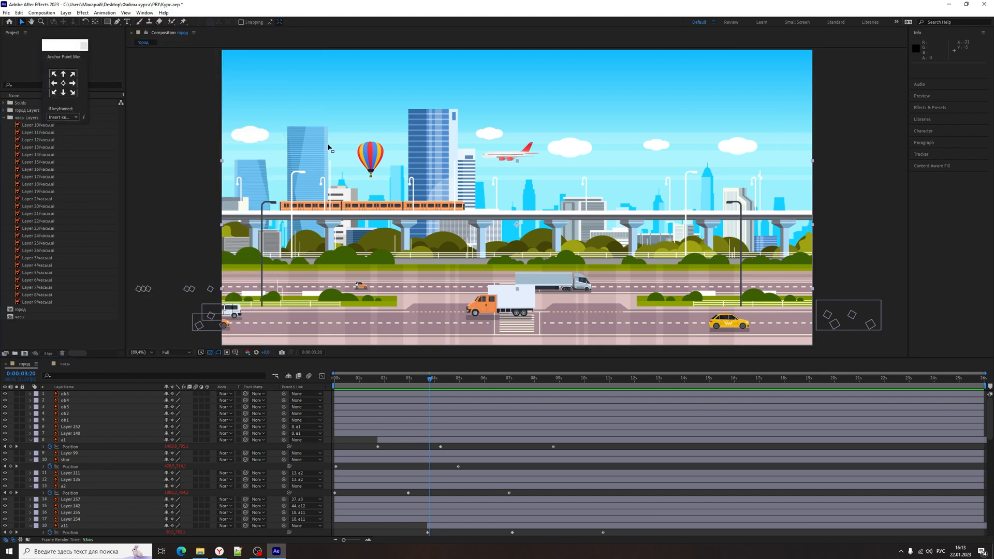
{"action": "left_click_drag", "start_coordinate": [328, 147], "coordinate": [459, 377]}
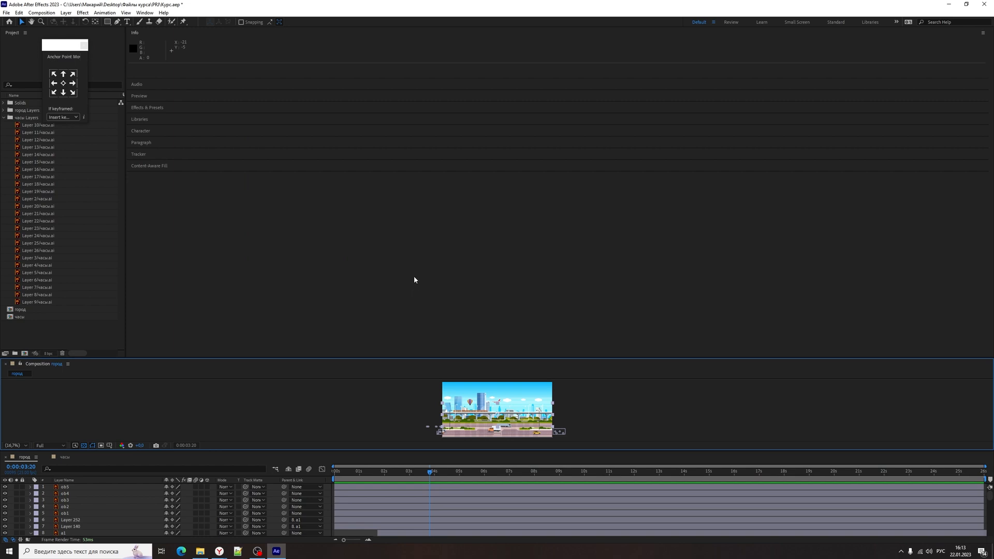
Reset the Default workspace to its saved layout and look over the list of available workspaces
{"action": "left_click", "coordinate": [144, 13]}
{"action": "mouse_move", "coordinate": [151, 23]}
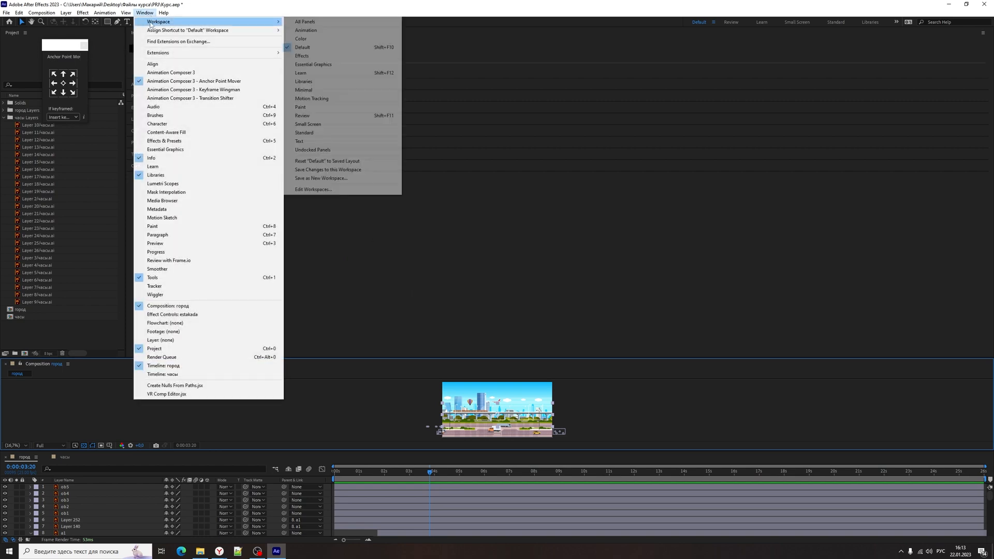
{"action": "left_click", "coordinate": [327, 162]}
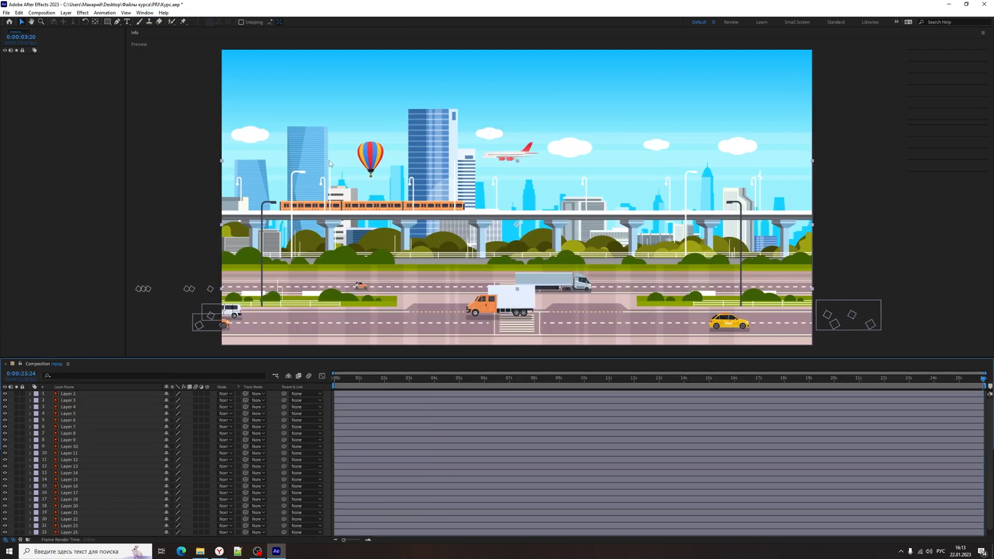
{"action": "left_click", "coordinate": [149, 13]}
{"action": "mouse_move", "coordinate": [155, 23]}
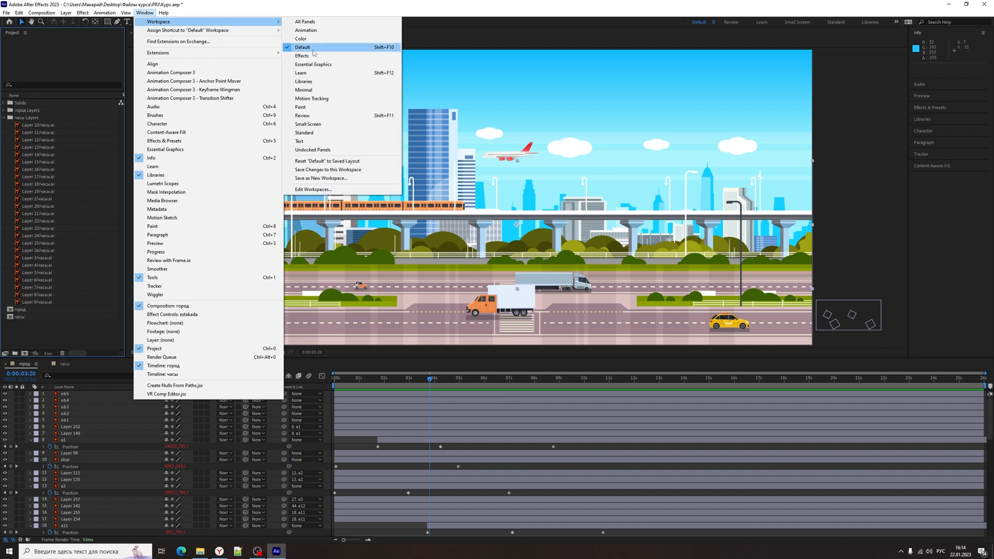
{"action": "left_click", "coordinate": [457, 407]}
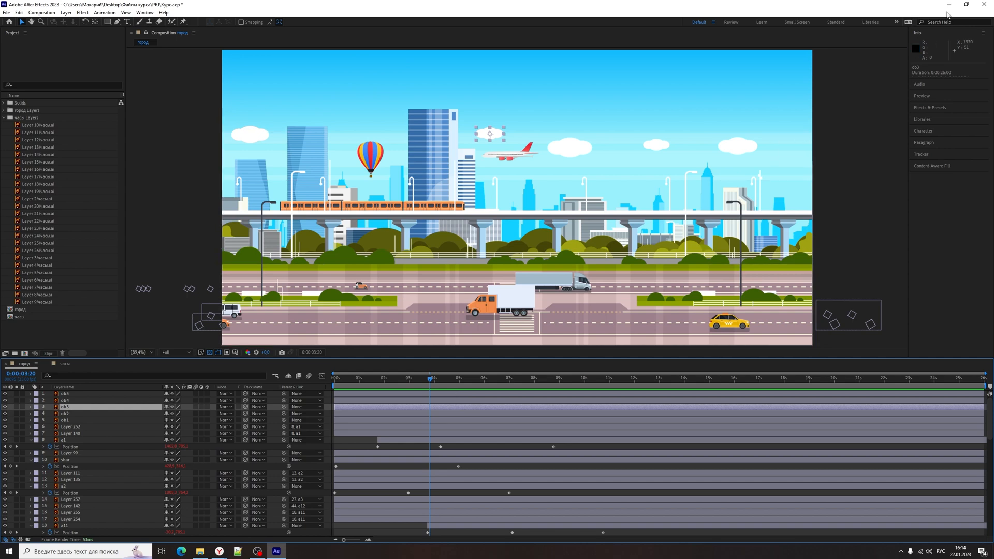
Set the preview to frame rate 15, skip 5 and Quarter resolution, and play the animation from 0:00:03:06
{"action": "left_click", "coordinate": [924, 95]}
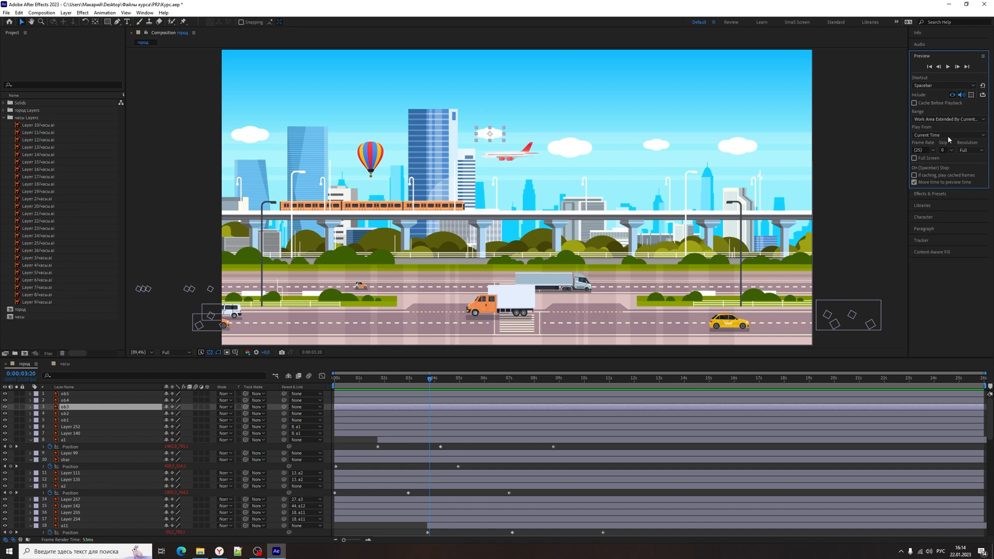
{"action": "left_click", "coordinate": [921, 152]}
{"action": "left_click", "coordinate": [924, 176]}
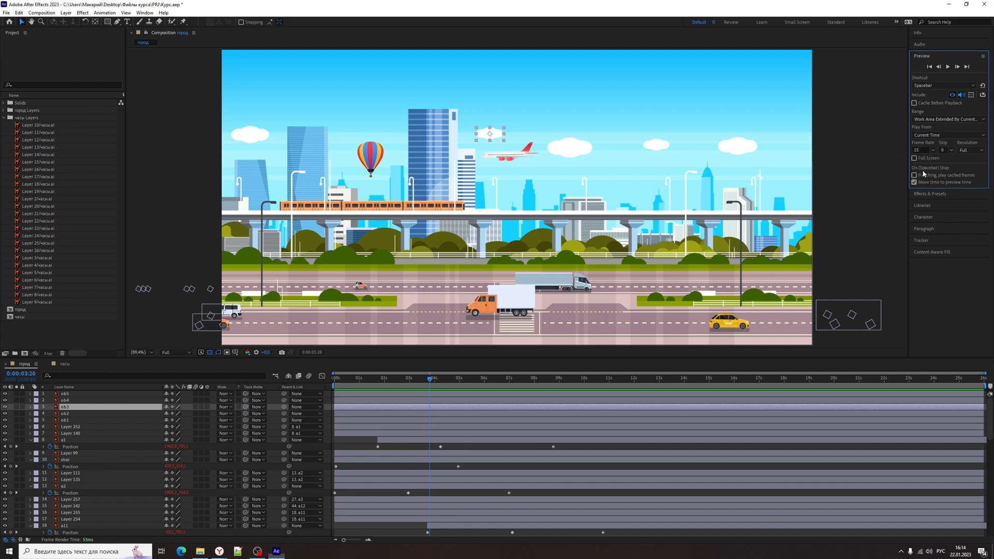
{"action": "left_click", "coordinate": [952, 150]}
{"action": "left_click", "coordinate": [951, 185]}
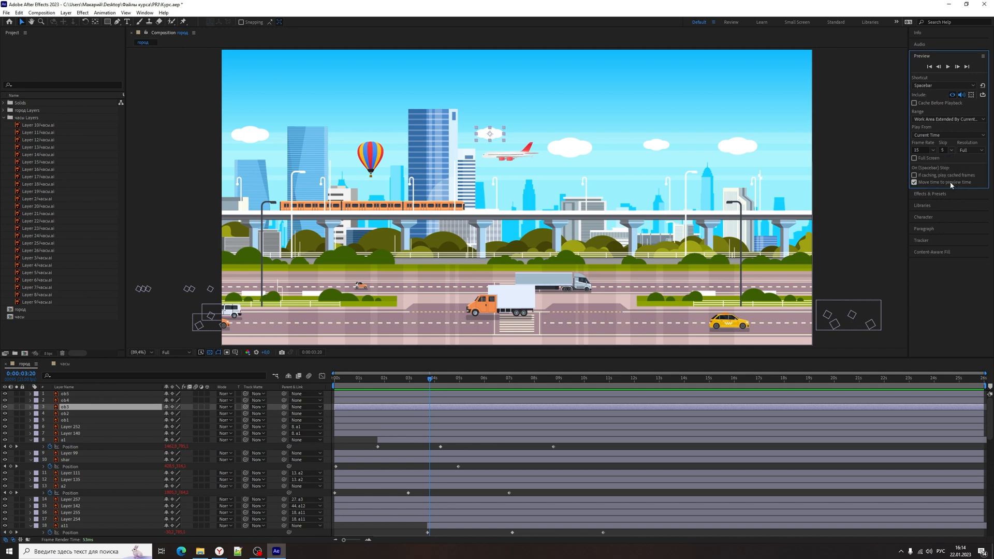
{"action": "left_click", "coordinate": [981, 151]}
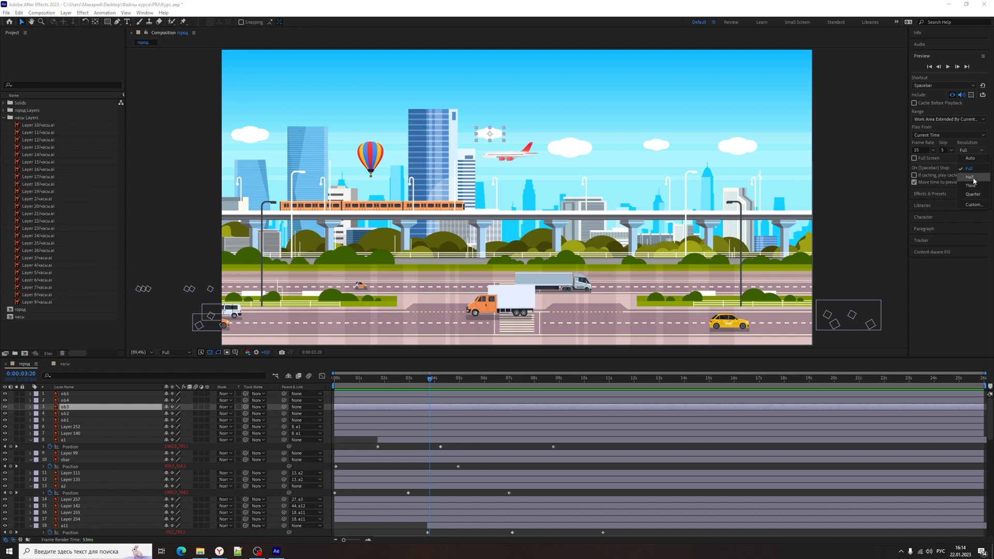
{"action": "left_click", "coordinate": [974, 195]}
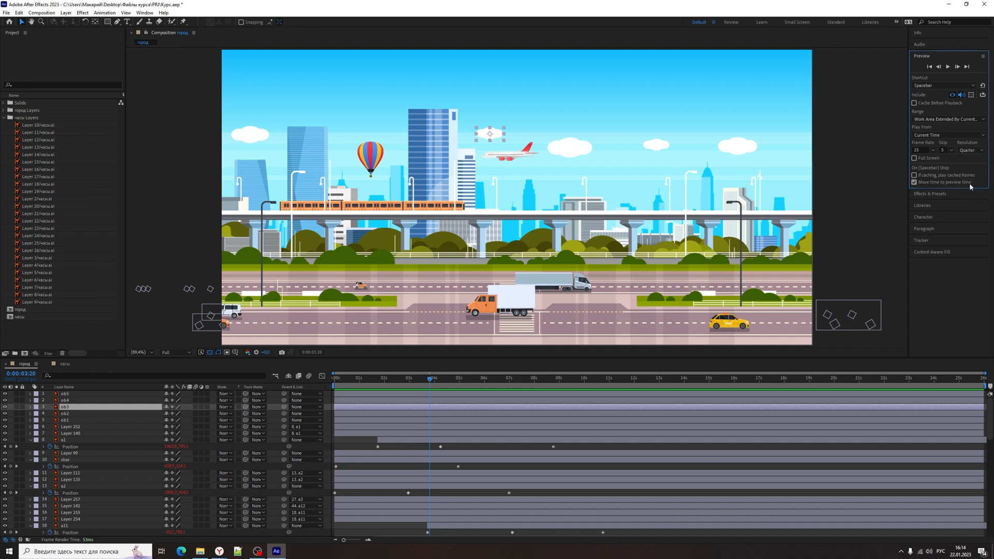
{"action": "left_click", "coordinate": [416, 374]}
{"action": "key", "text": "space"}
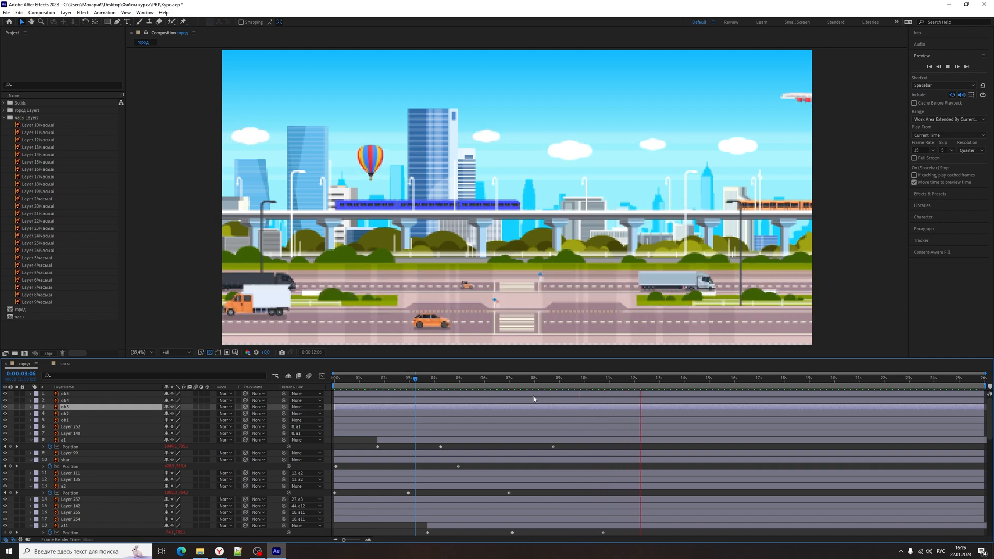
Search the effects for "fast bl", try CC Radial Fast Blur on Layer 252, and undo it
{"action": "left_click", "coordinate": [932, 194]}
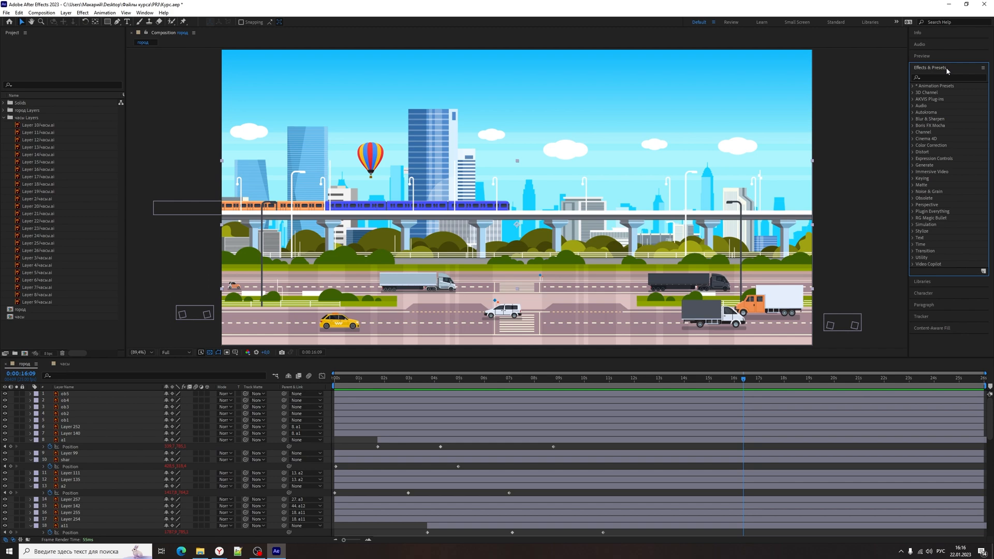
{"action": "key", "text": "alt+shift"}
{"action": "left_click", "coordinate": [704, 439]}
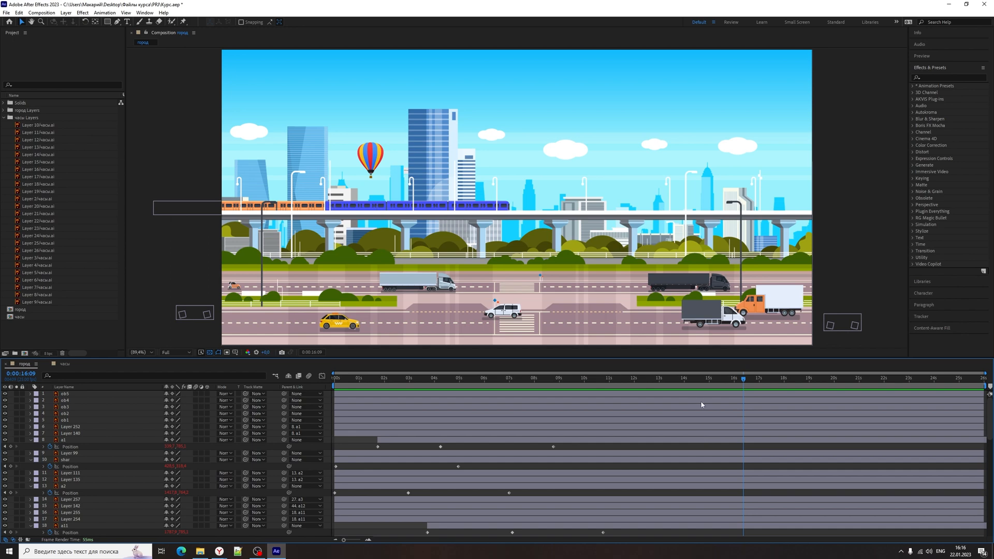
{"action": "left_click", "coordinate": [927, 76]}
{"action": "type", "text": "fast"}
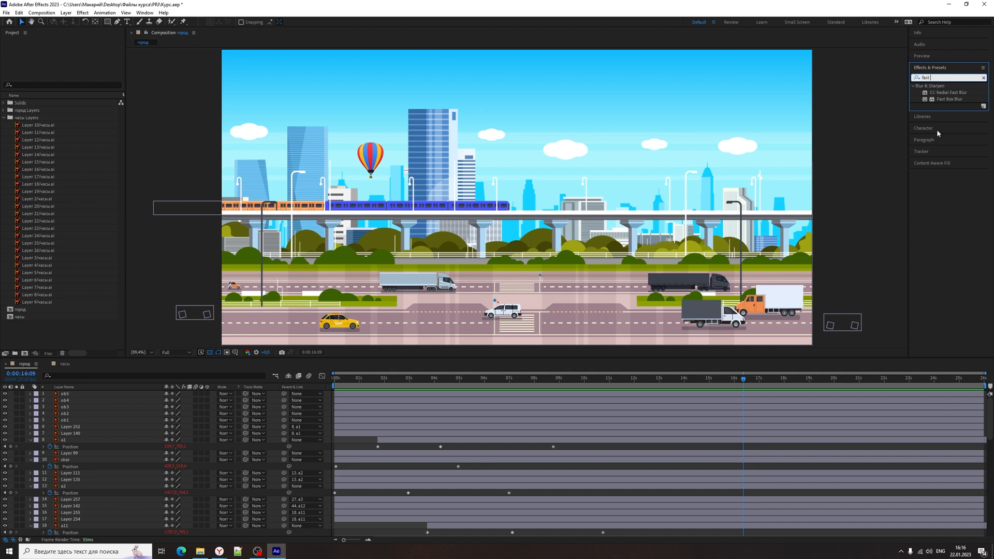
{"action": "type", "text": " bl"}
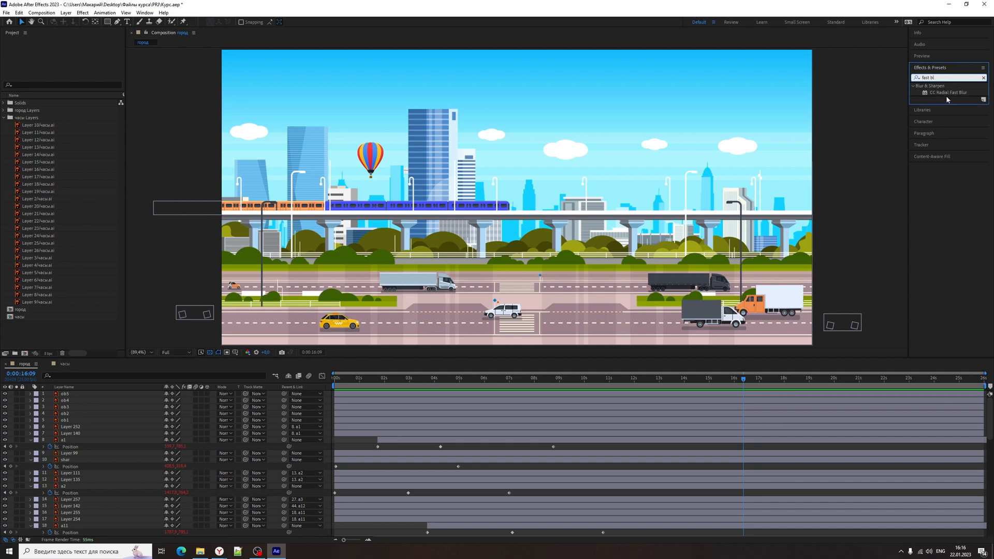
{"action": "left_click_drag", "start_coordinate": [946, 93], "coordinate": [559, 426]}
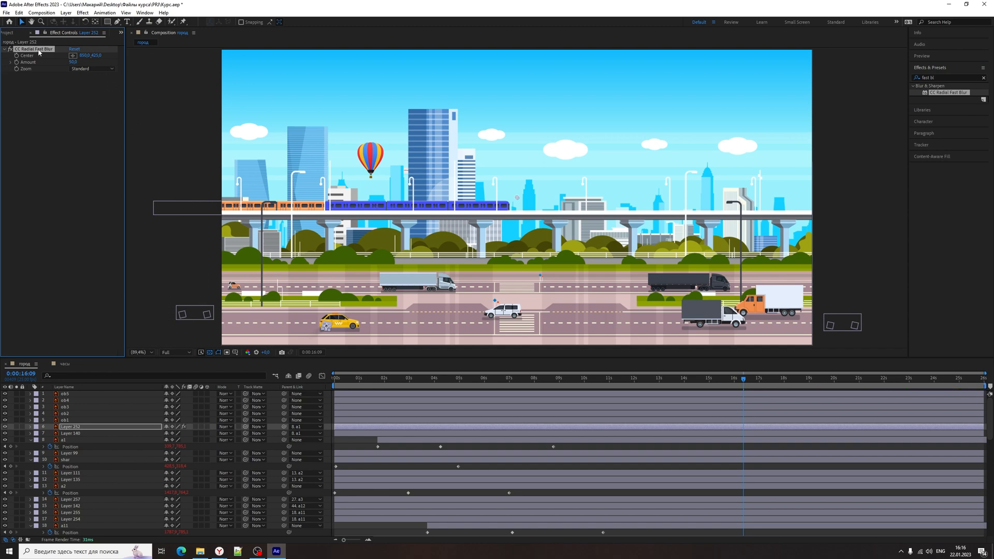
{"action": "key", "text": "ctrl+z"}
Add a text box in the sky above the clouds, right of the tall buildings, containing "123mnvb"
{"action": "key", "text": "ctrl+t"}
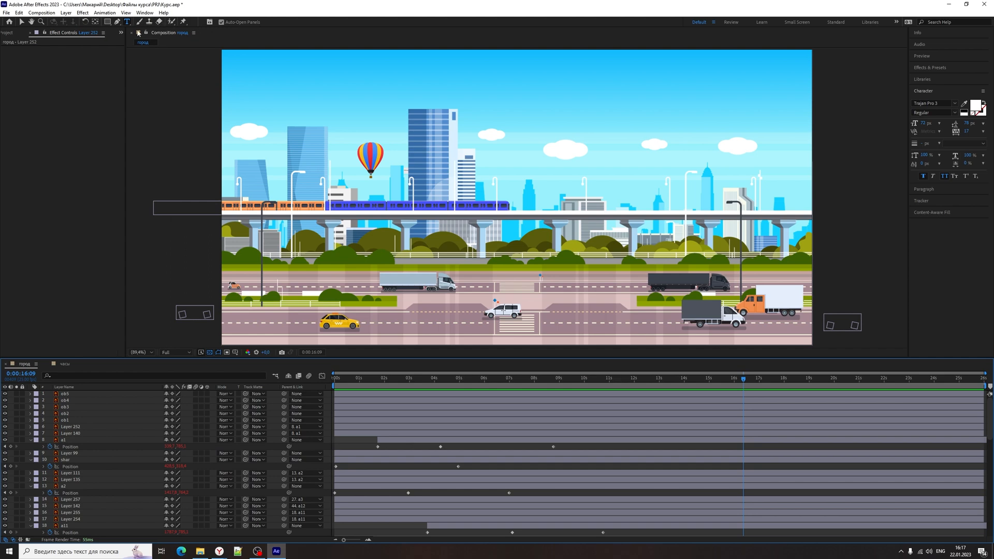
{"action": "left_click_drag", "start_coordinate": [525, 63], "coordinate": [781, 161]}
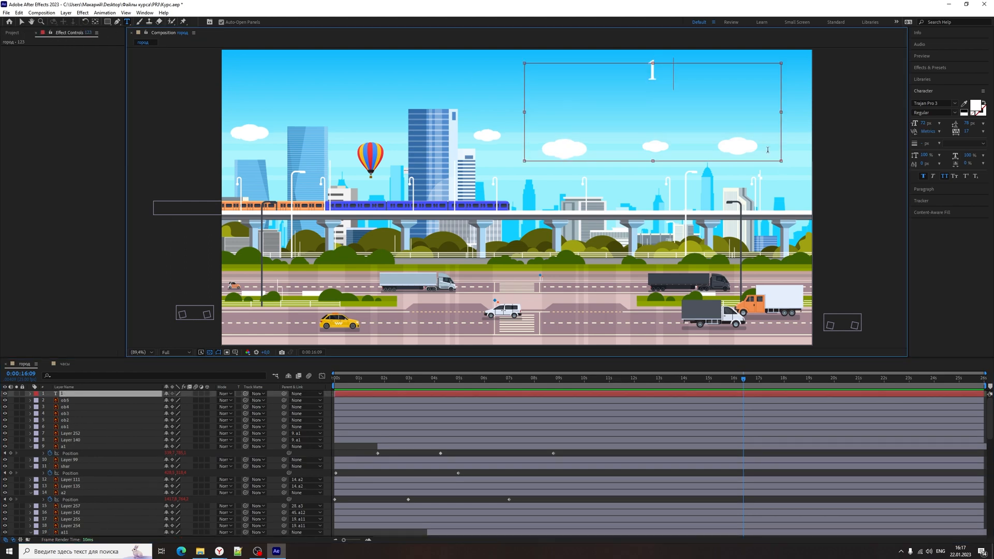
{"action": "type", "text": "123mnvb"}
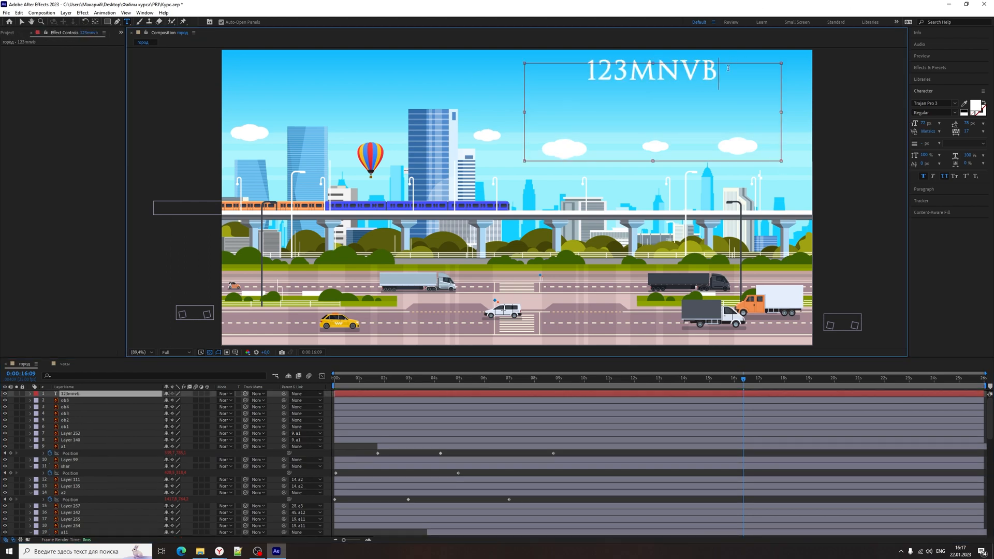
Enlarge all of the 123mnvb text to about 118 px and set its fill colour to bright red
{"action": "key", "text": "ctrl+a"}
{"action": "mouse_move", "coordinate": [924, 123]}
{"action": "left_mouse_down"}
{"action": "mouse_move", "coordinate": [958, 125]}
{"action": "mouse_move", "coordinate": [906, 125]}
{"action": "left_mouse_up"}
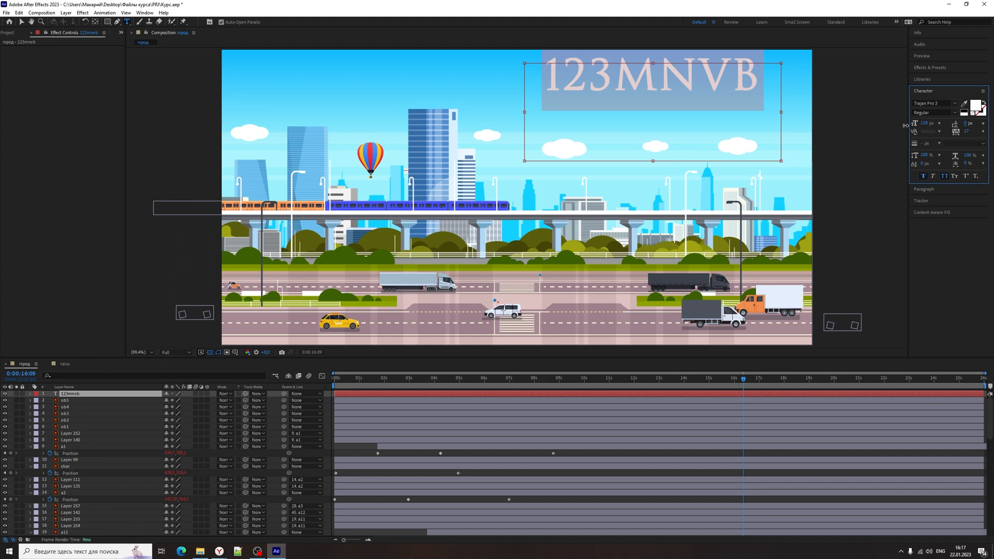
{"action": "left_click", "coordinate": [975, 106]}
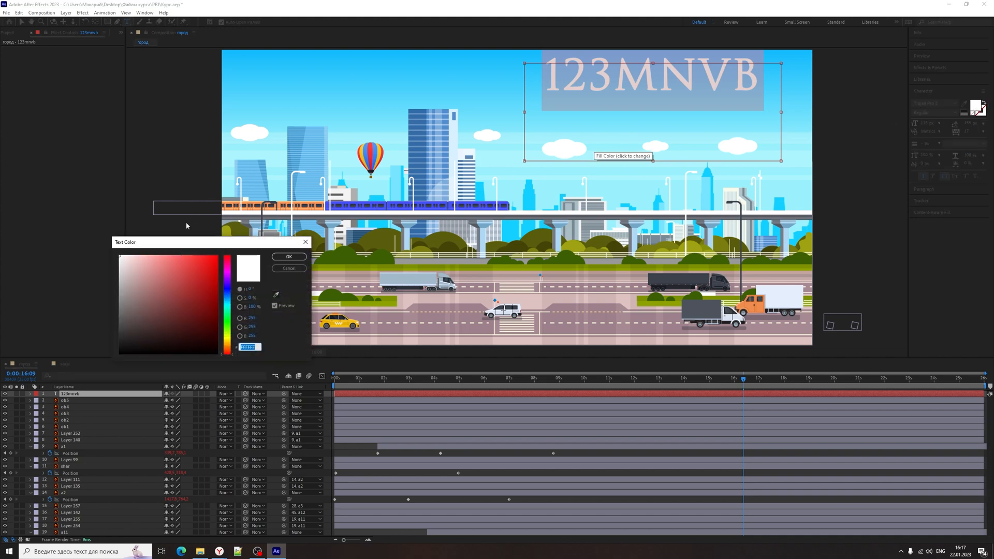
{"action": "left_click", "coordinate": [217, 258]}
{"action": "left_click", "coordinate": [289, 257]}
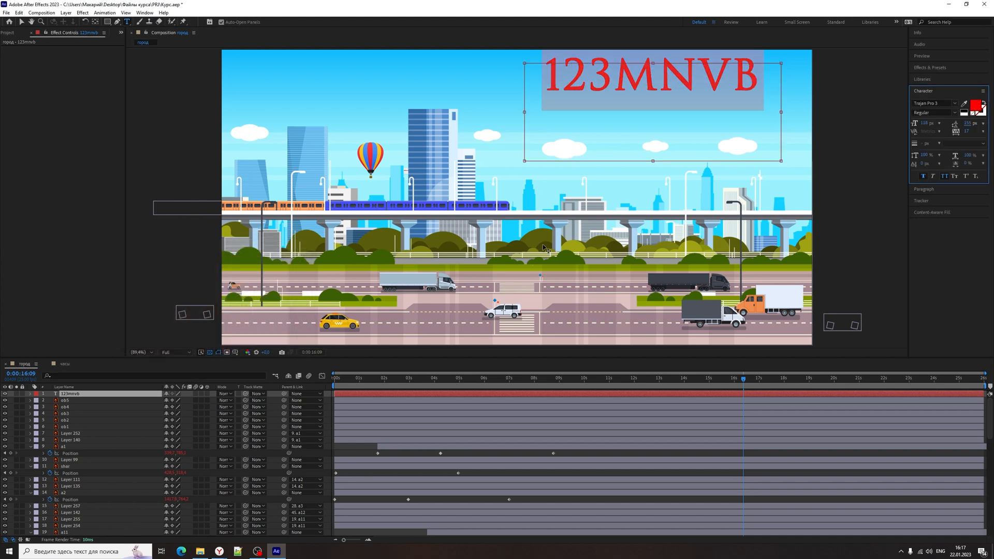
Set the 123mnvb text to Superscript with All Caps turned off, toggling Faux Bold off and back on
{"action": "left_click", "coordinate": [954, 176]}
{"action": "left_click", "coordinate": [944, 176]}
{"action": "left_click", "coordinate": [966, 177]}
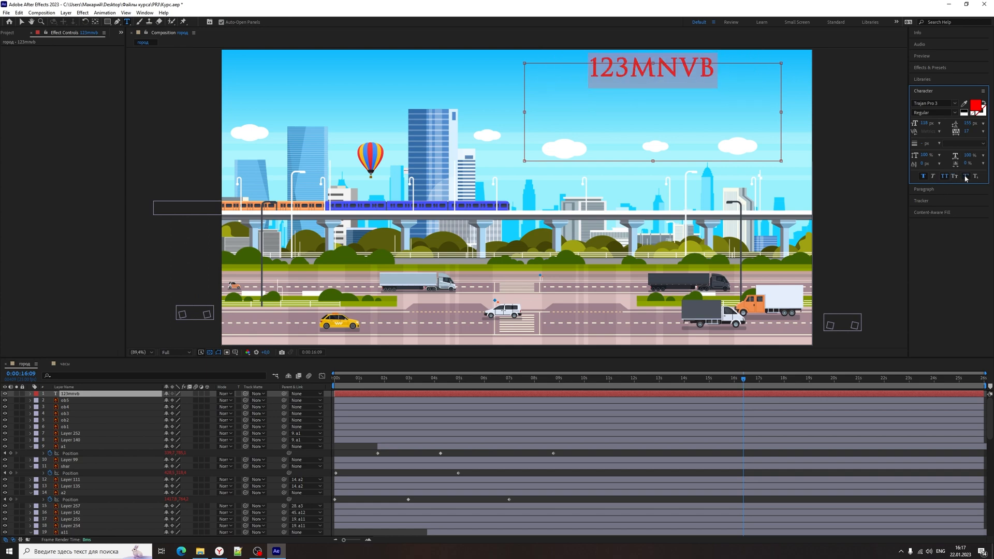
{"action": "left_click", "coordinate": [944, 177]}
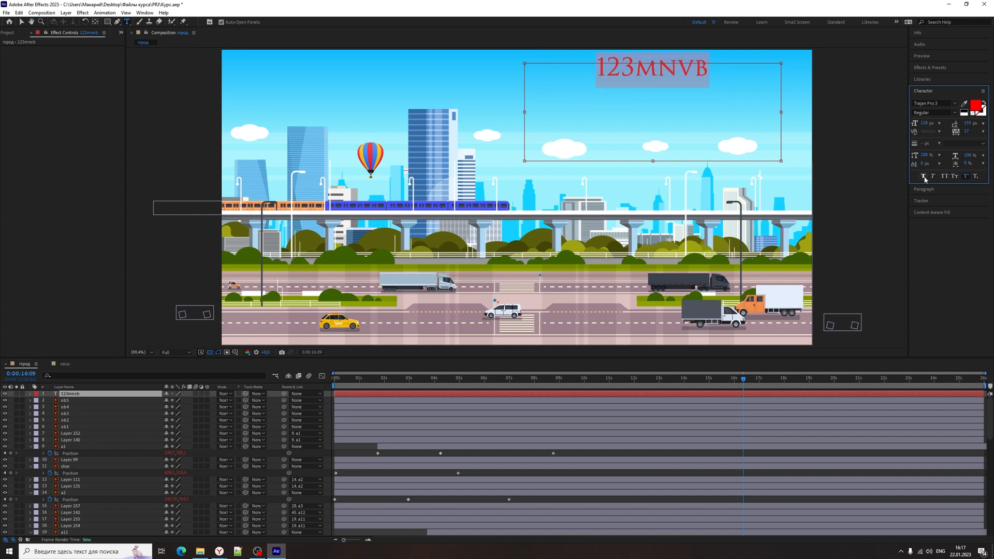
{"action": "left_click", "coordinate": [924, 177]}
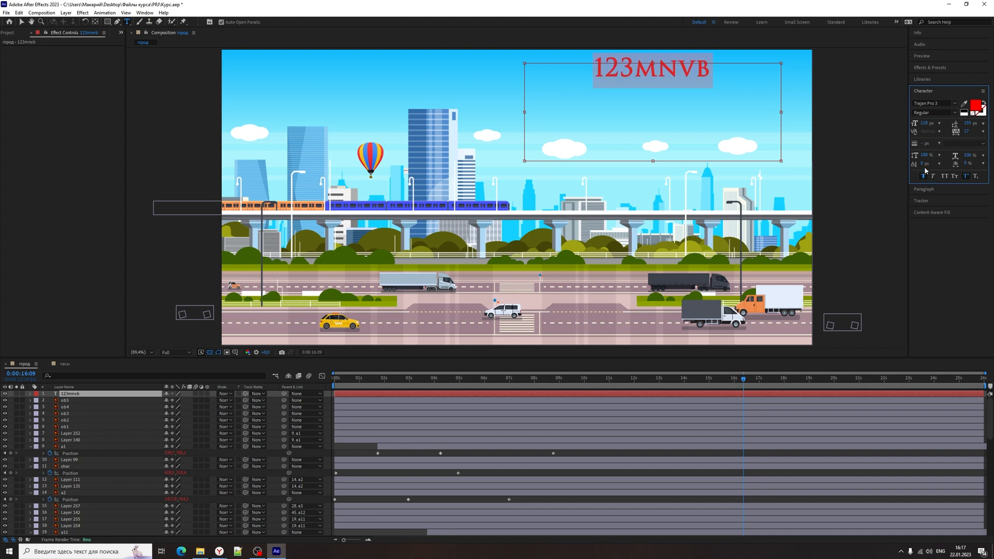
Reduce the 123mnvb text size and try right and left paragraph alignment before centring the text in its box
{"action": "left_click_drag", "start_coordinate": [924, 124], "coordinate": [917, 131]}
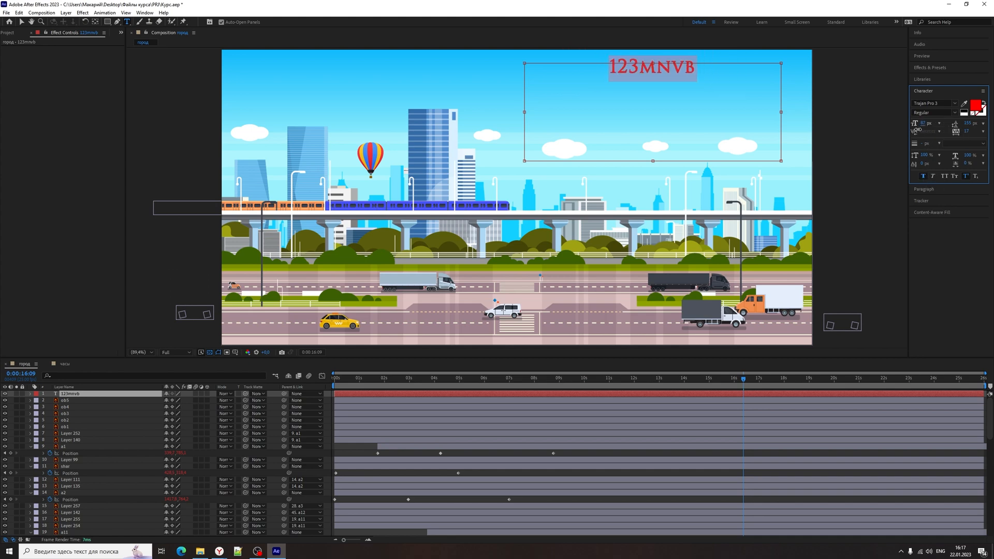
{"action": "left_click", "coordinate": [923, 189]}
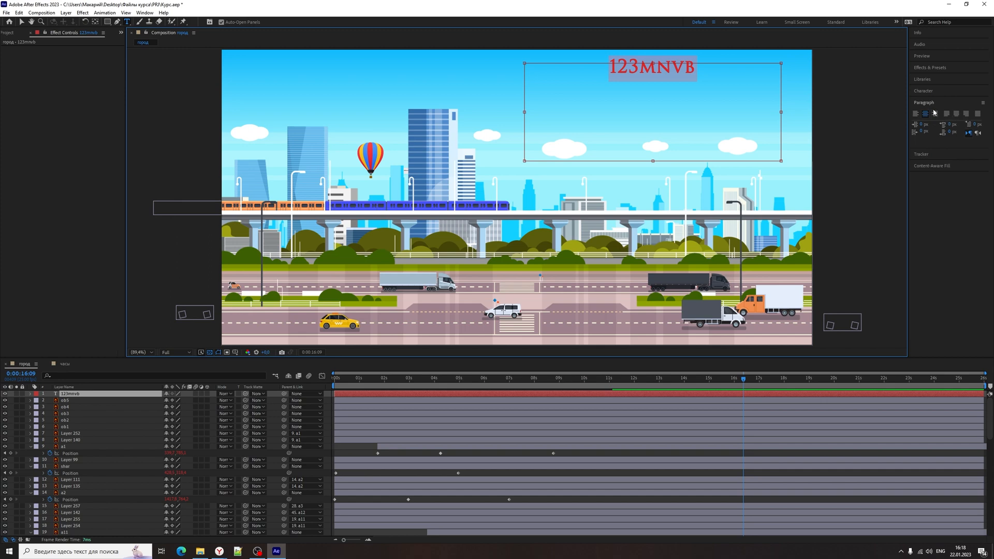
{"action": "left_click", "coordinate": [935, 116]}
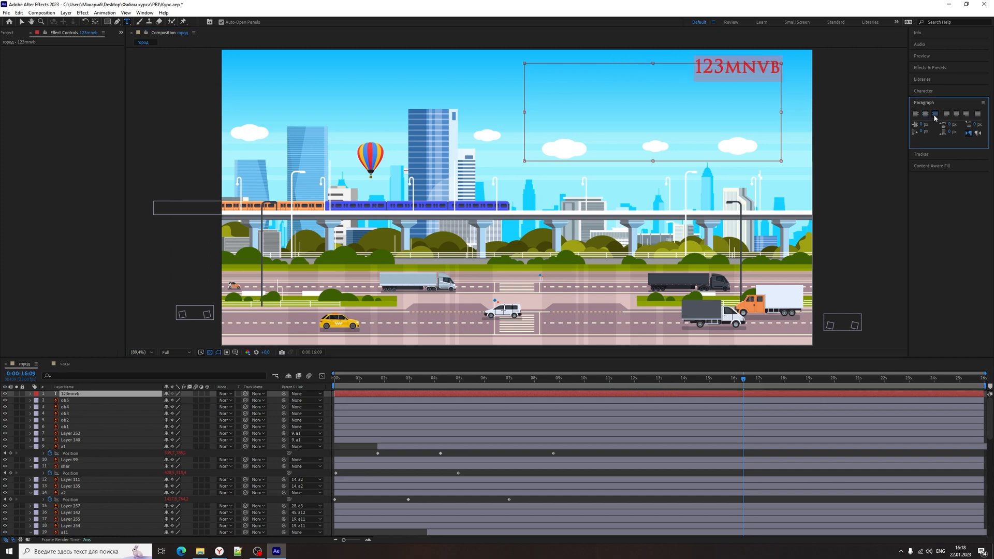
{"action": "left_click", "coordinate": [915, 115]}
{"action": "left_click", "coordinate": [925, 116]}
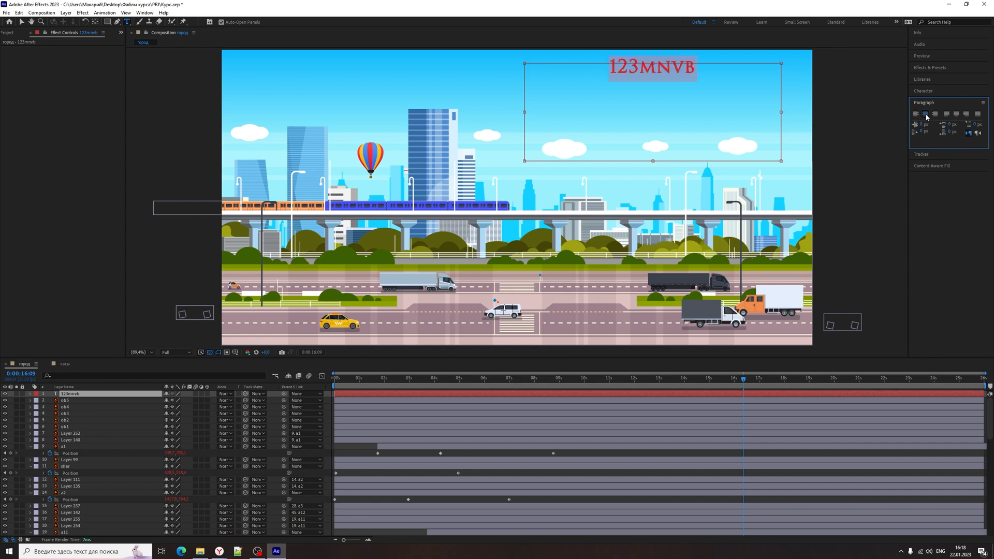
Delete the 123mnvb text layer, select Layer 99 in the timeline and show the Effects & Presets list
{"action": "key", "text": "Delete"}
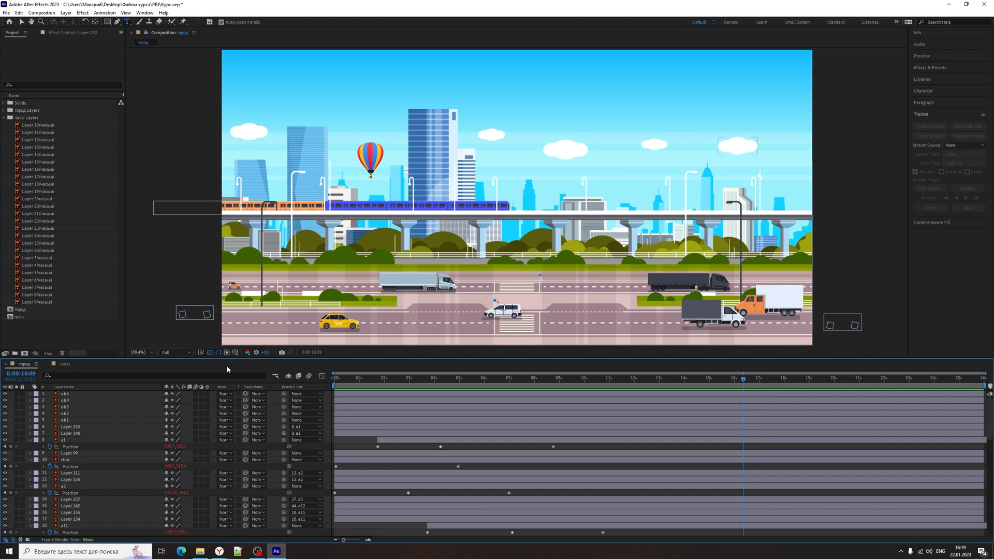
{"action": "left_click", "coordinate": [66, 332]}
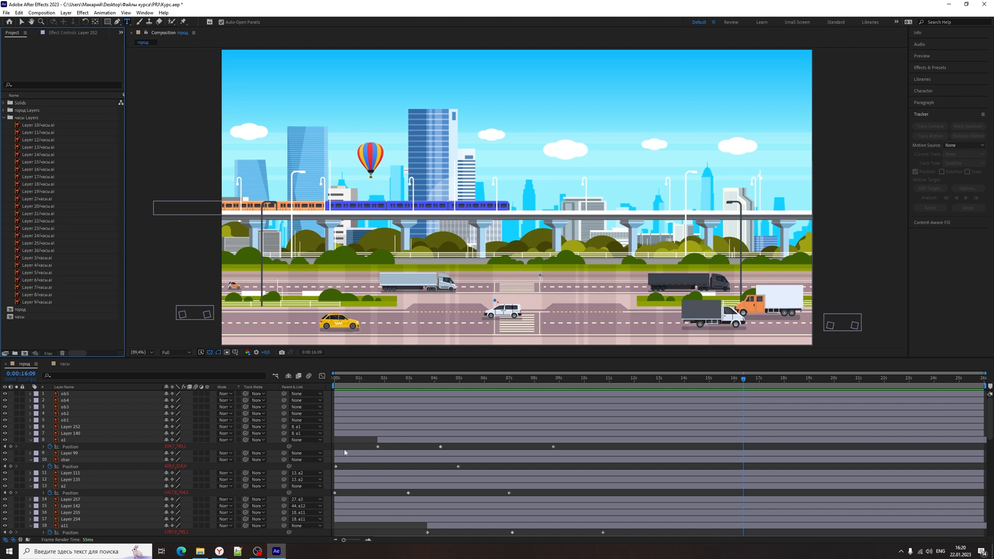
{"action": "left_click", "coordinate": [359, 455]}
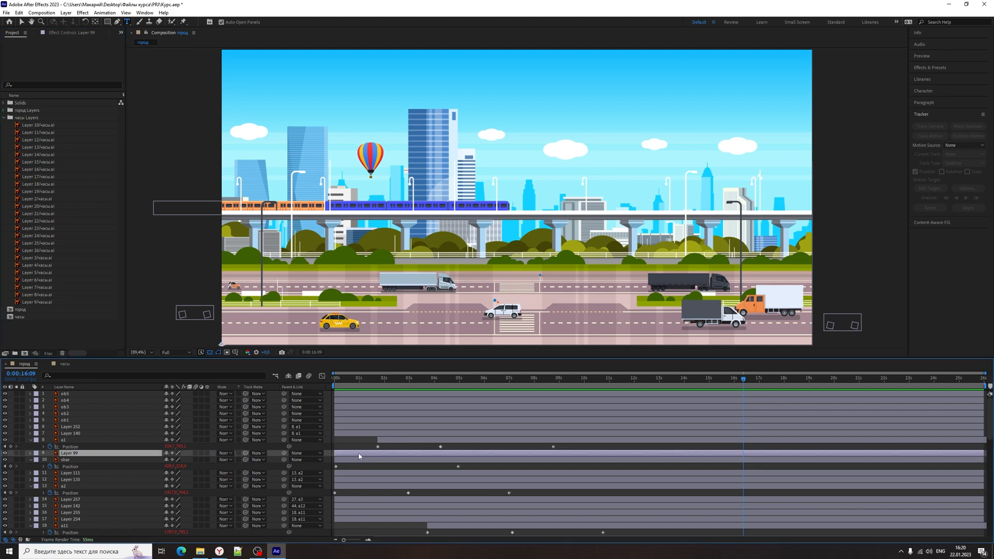
{"action": "left_click", "coordinate": [942, 68]}
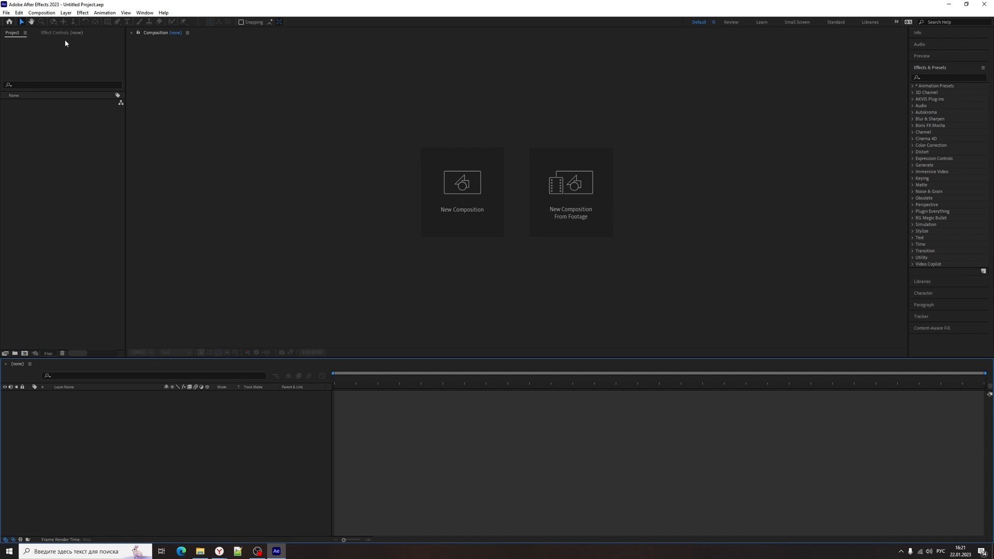
Examine the Auto-Save interval and the Memory & Performance settings in the preferences, and accept the dialog
{"action": "left_click", "coordinate": [19, 12]}
{"action": "mouse_move", "coordinate": [102, 241]}
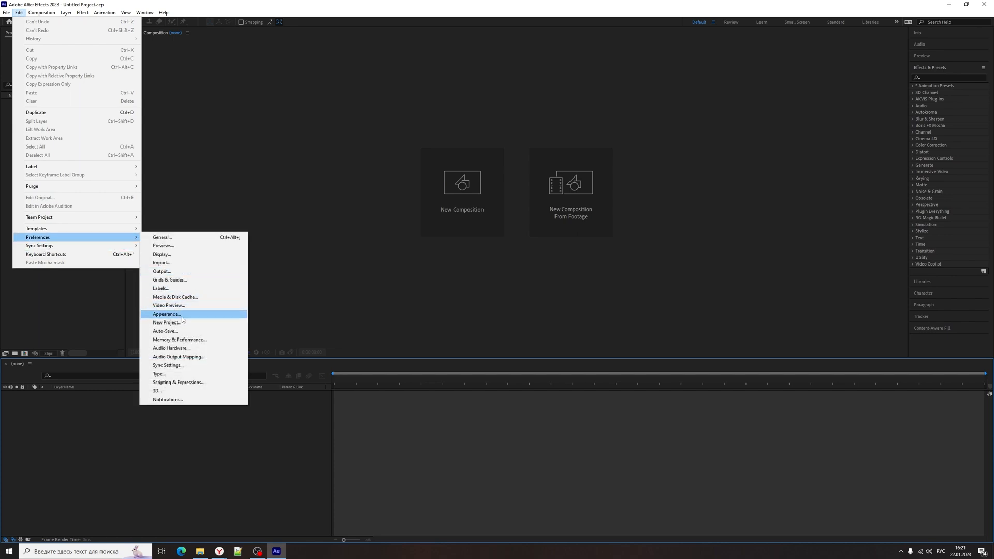
{"action": "left_click", "coordinate": [191, 331]}
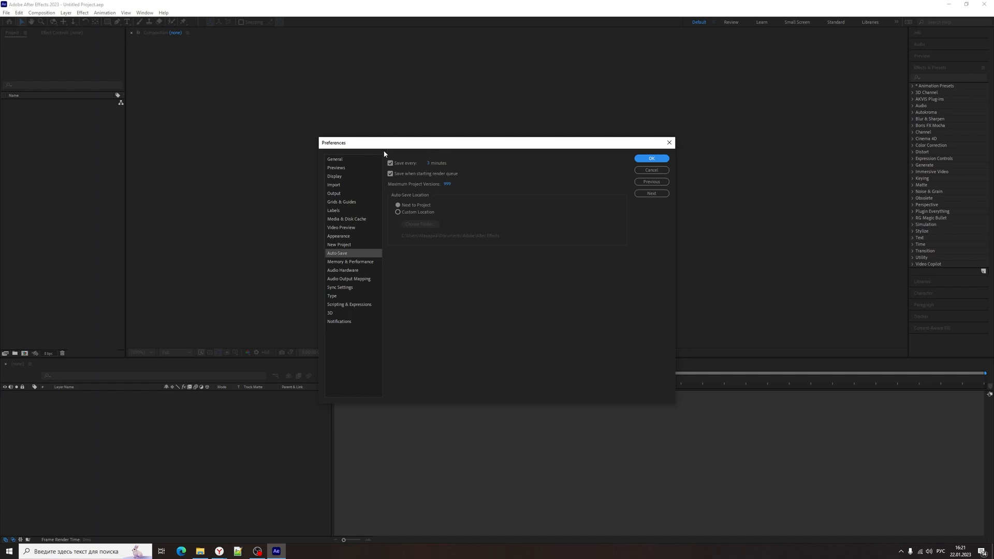
{"action": "left_click", "coordinate": [427, 165]}
{"action": "left_click", "coordinate": [338, 263]}
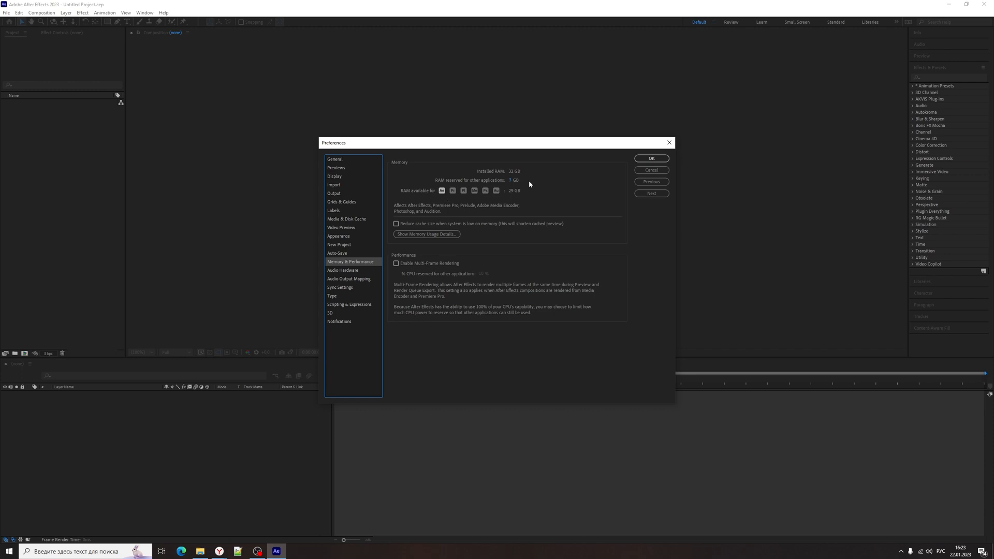
{"action": "left_click", "coordinate": [652, 159]}
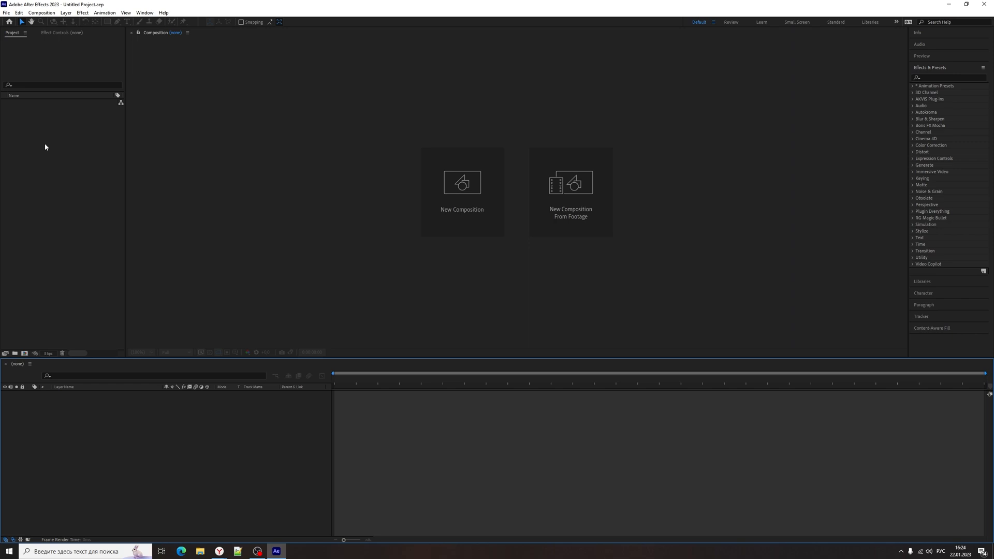
Save the untitled project as Курс.aep in the PRJ folder of Файлы курса
{"action": "left_click", "coordinate": [34, 204]}
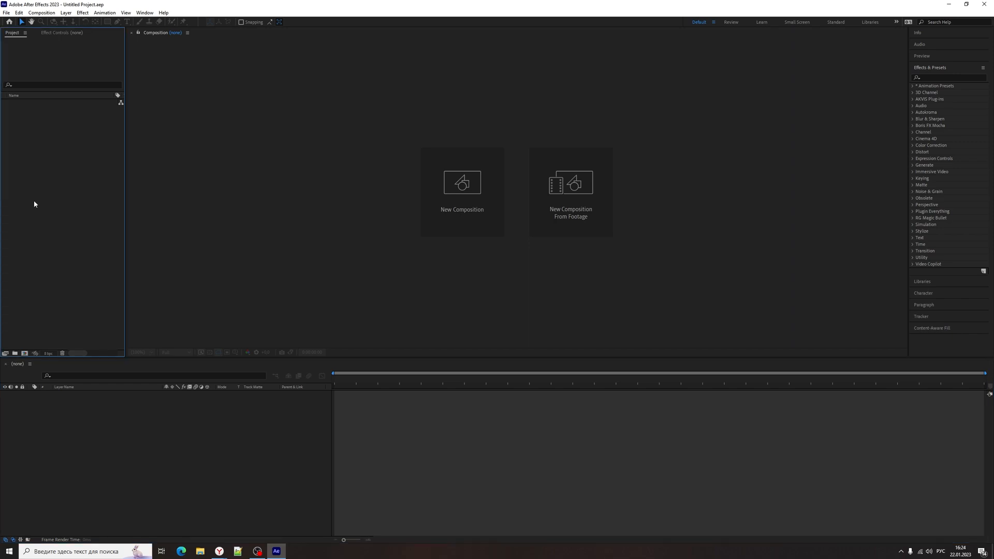
{"action": "left_click", "coordinate": [6, 13]}
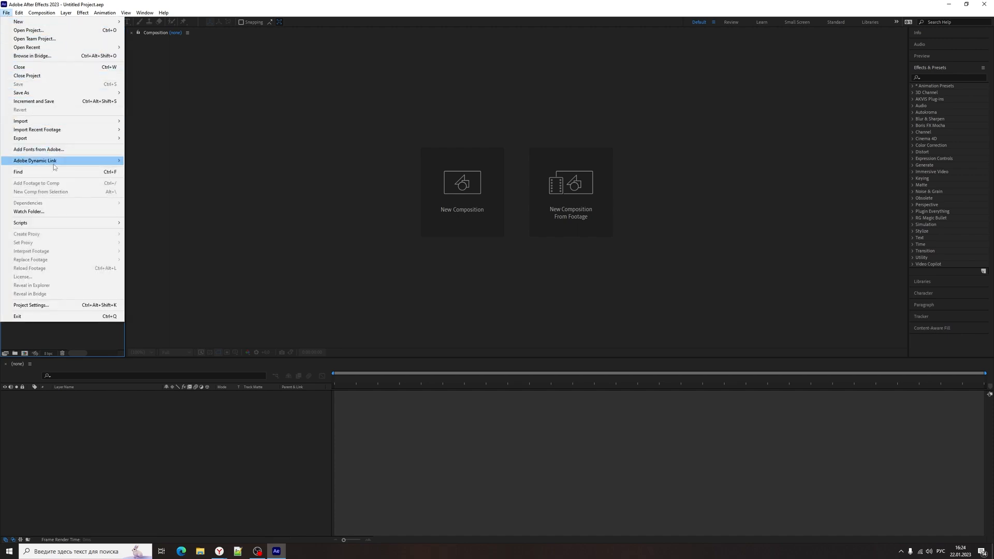
{"action": "mouse_move", "coordinate": [57, 96]}
{"action": "left_click", "coordinate": [146, 93]}
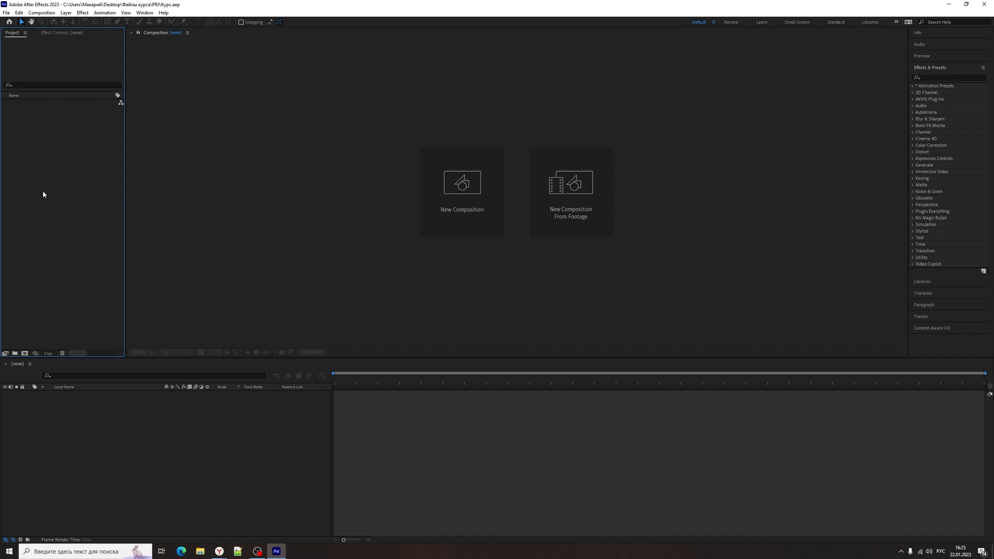
Start a new composition named Курс and choose the Custom preset for it
{"action": "left_click", "coordinate": [25, 353]}
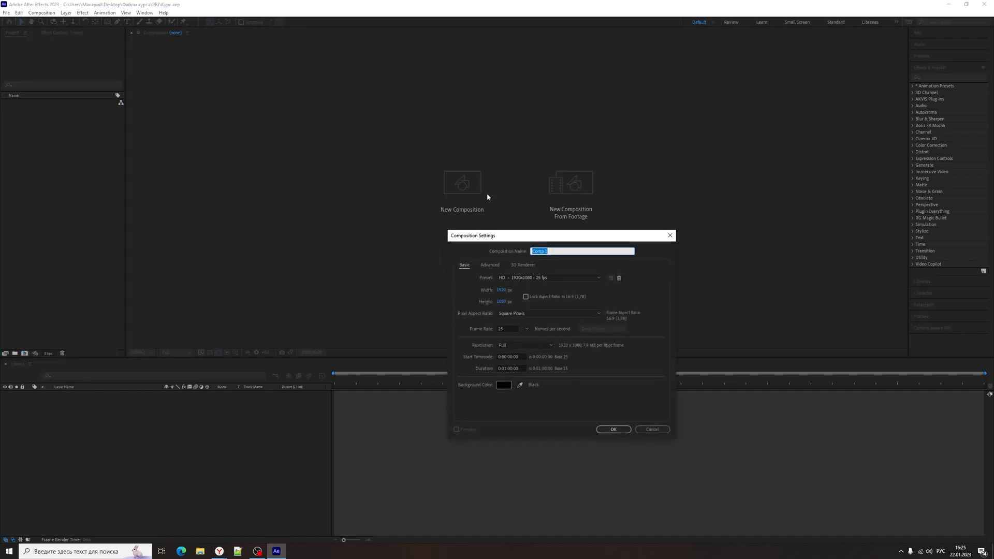
{"action": "type", "text": "КУр"}
{"action": "key", "text": "BackSpace"}
{"action": "key", "text": "BackSpace"}
{"action": "type", "text": "у"}
{"action": "left_click", "coordinate": [516, 279]}
{"action": "left_click", "coordinate": [526, 286]}
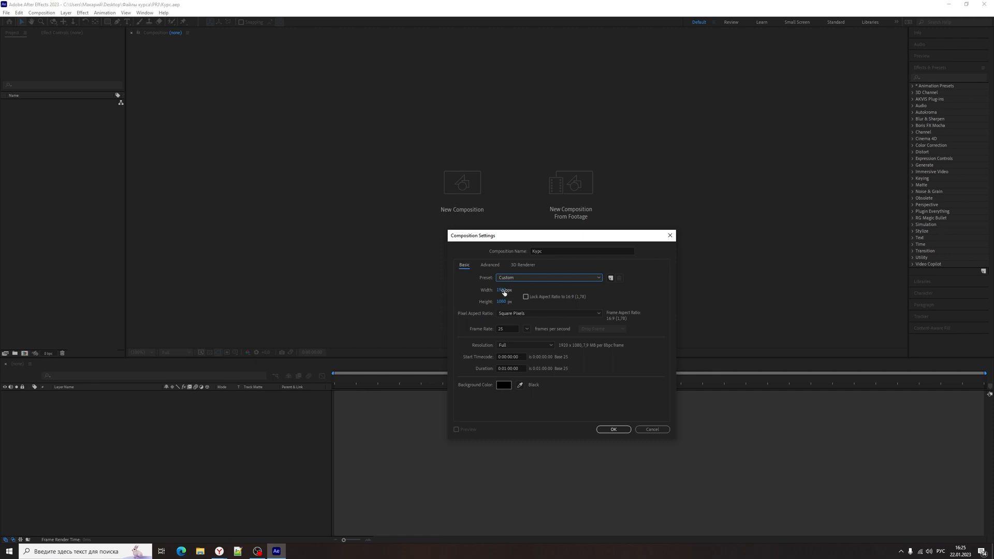
Choose Square Pixels as the composition's pixel aspect ratio and 25 frames per second as its frame rate
{"action": "left_click", "coordinate": [514, 314]}
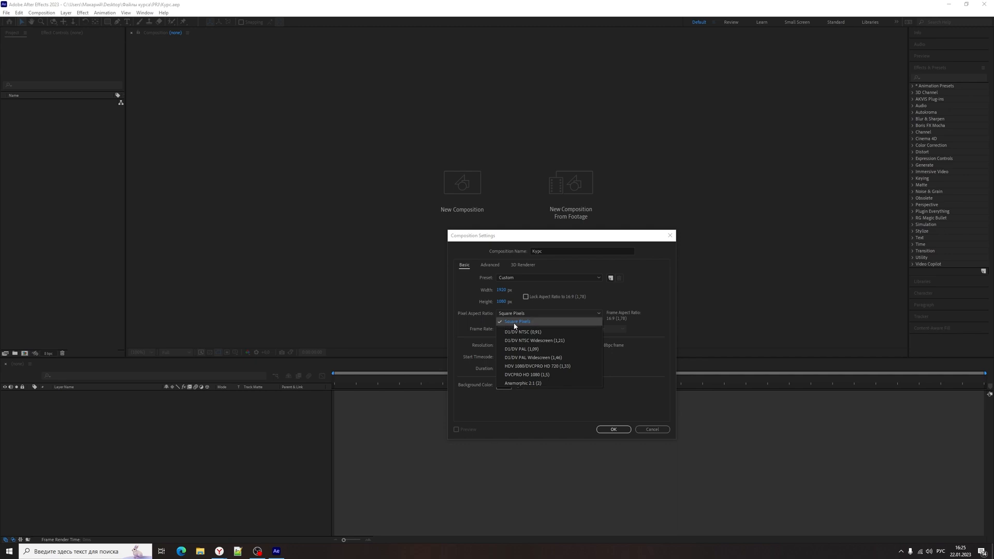
{"action": "left_click", "coordinate": [525, 322]}
{"action": "left_click", "coordinate": [506, 328]}
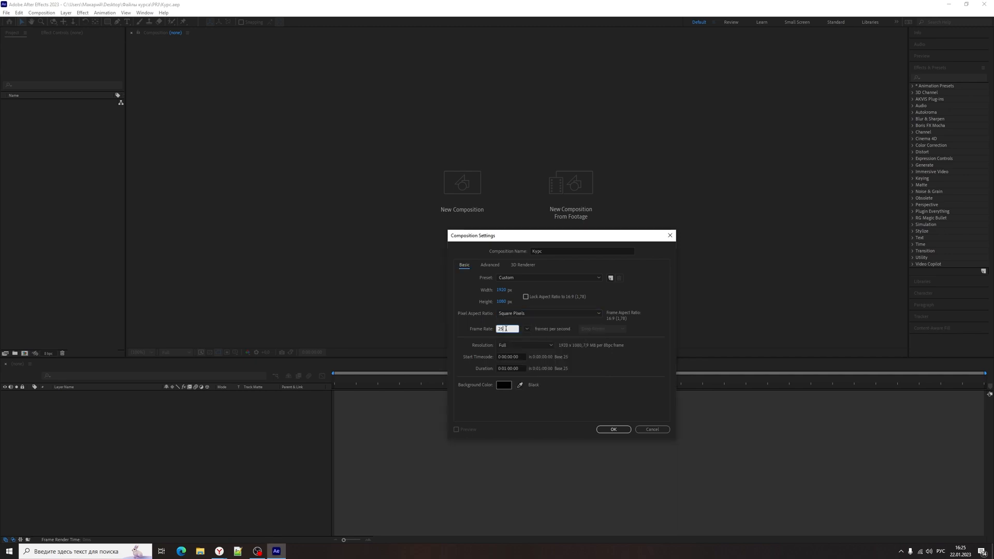
{"action": "left_click", "coordinate": [514, 336]}
Set the composition's duration to 0:01:00:00 and create the composition
{"action": "left_click", "coordinate": [505, 368]}
{"action": "double_click", "coordinate": [514, 368]}
{"action": "double_click", "coordinate": [508, 368]}
{"action": "double_click", "coordinate": [501, 368]}
{"action": "double_click", "coordinate": [499, 368]}
{"action": "left_click", "coordinate": [505, 368]}
{"action": "left_click", "coordinate": [613, 429]}
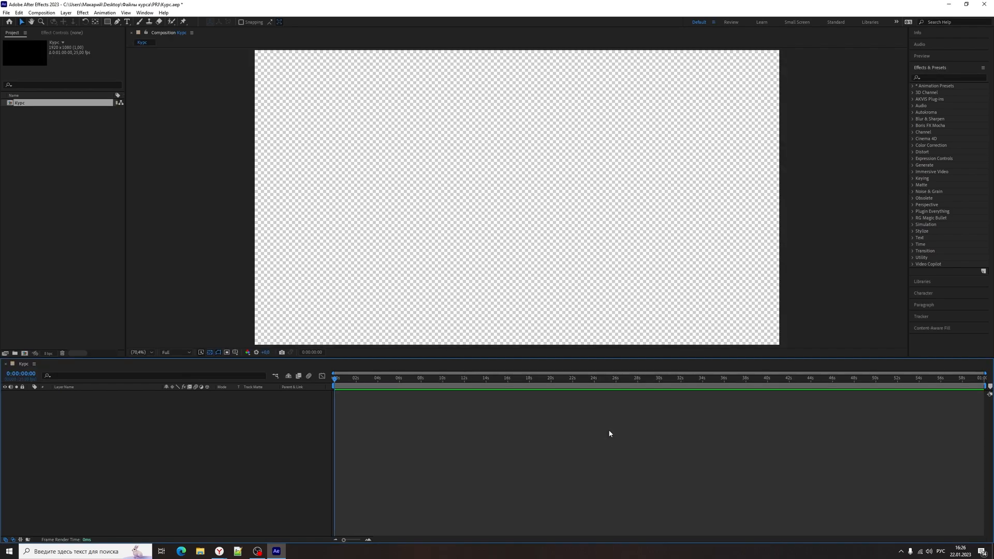
Toggle the transparency grid of the empty composition to compare the background display
{"action": "left_click", "coordinate": [209, 353]}
{"action": "left_click", "coordinate": [210, 353]}
{"action": "left_click", "coordinate": [210, 353]}
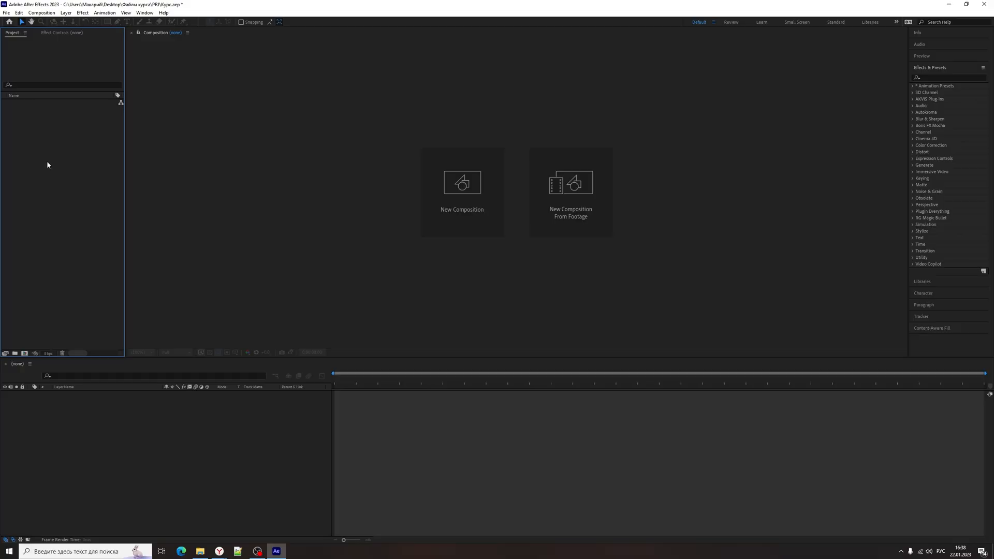
Import the drone-flies-over-the-road-highlands and stylish-lady-standing-near-horse videos from the Видео folder
{"action": "double_click", "coordinate": [57, 160]}
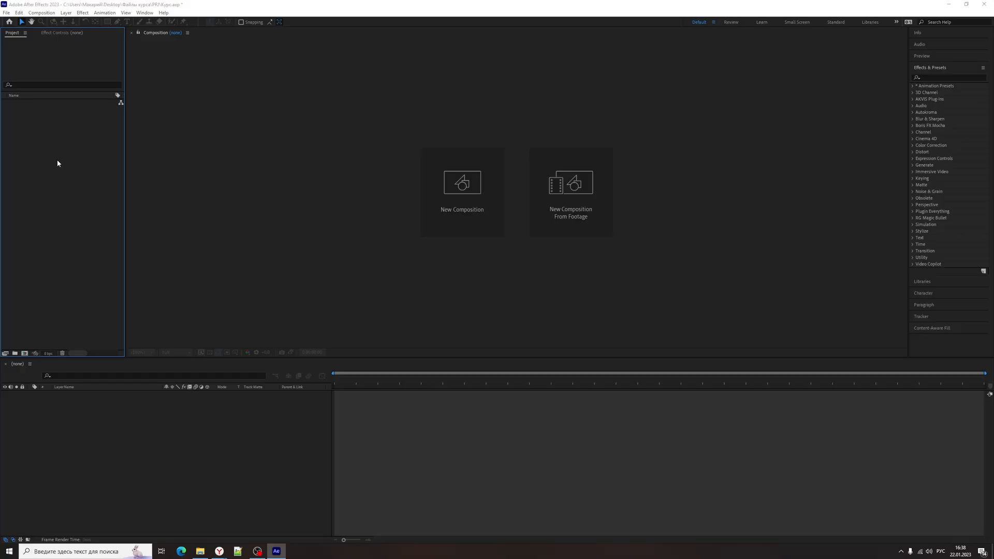
{"action": "double_click", "coordinate": [395, 163]}
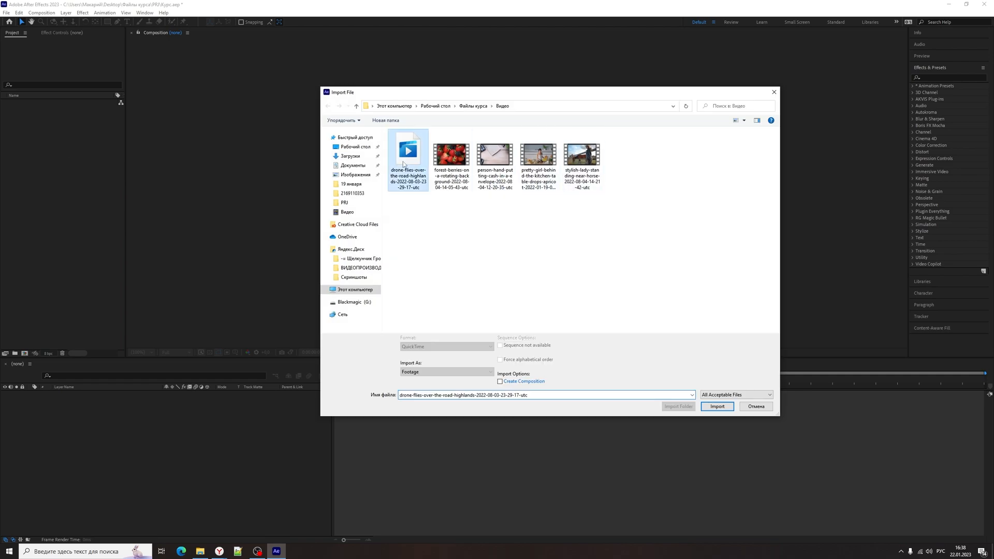
{"action": "double_click", "coordinate": [76, 148]}
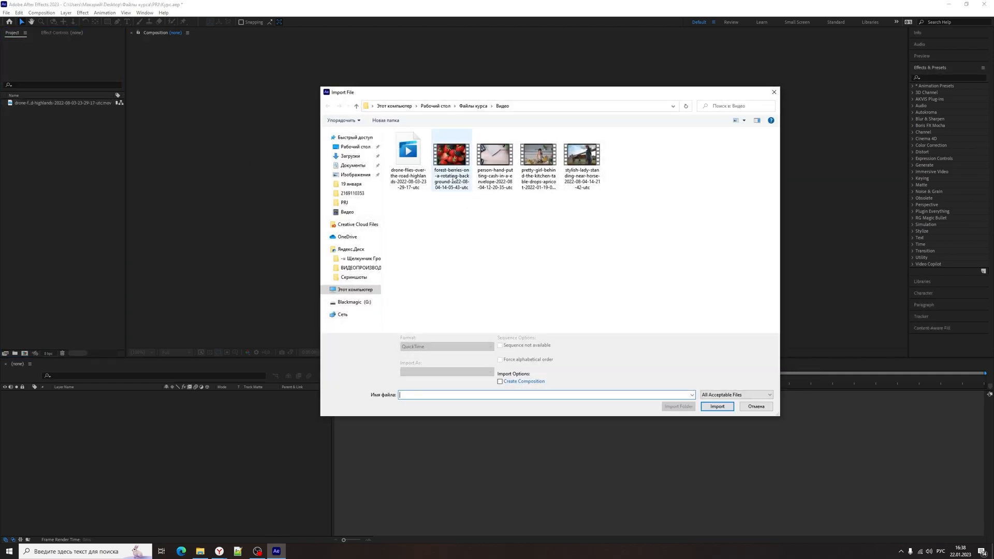
{"action": "double_click", "coordinate": [582, 156]}
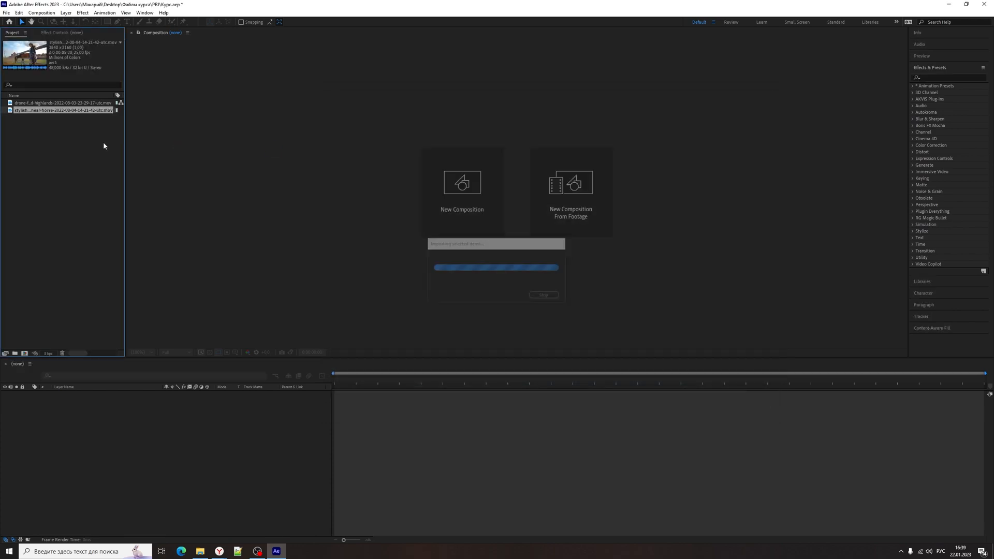
Import the designecologist unsplash image and the dark mountain landscape image from the Картинки folder
{"action": "double_click", "coordinate": [114, 156]}
{"action": "key", "text": "alt+Up"}
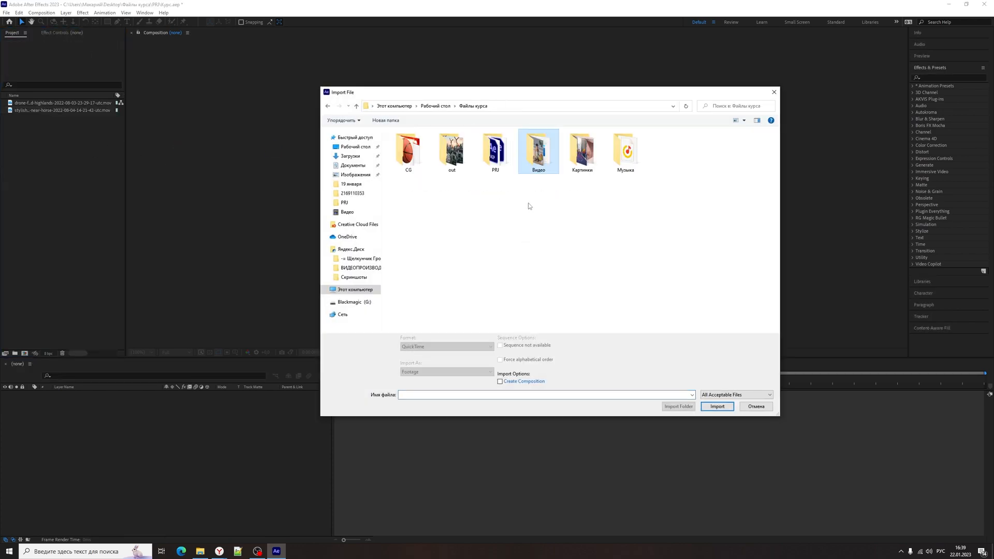
{"action": "double_click", "coordinate": [583, 174]}
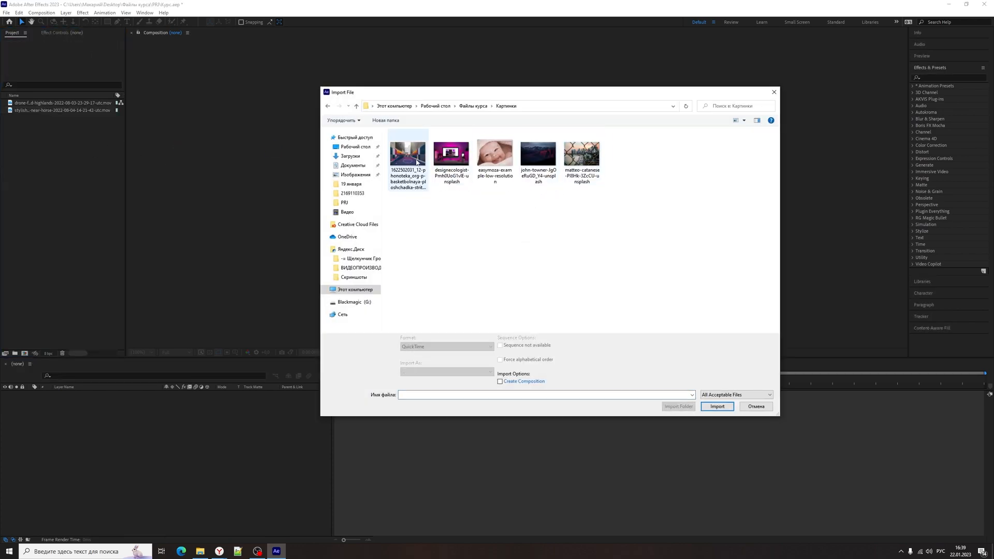
{"action": "left_click", "coordinate": [453, 154]}
{"action": "double_click", "coordinate": [452, 155]}
{"action": "double_click", "coordinate": [86, 169]}
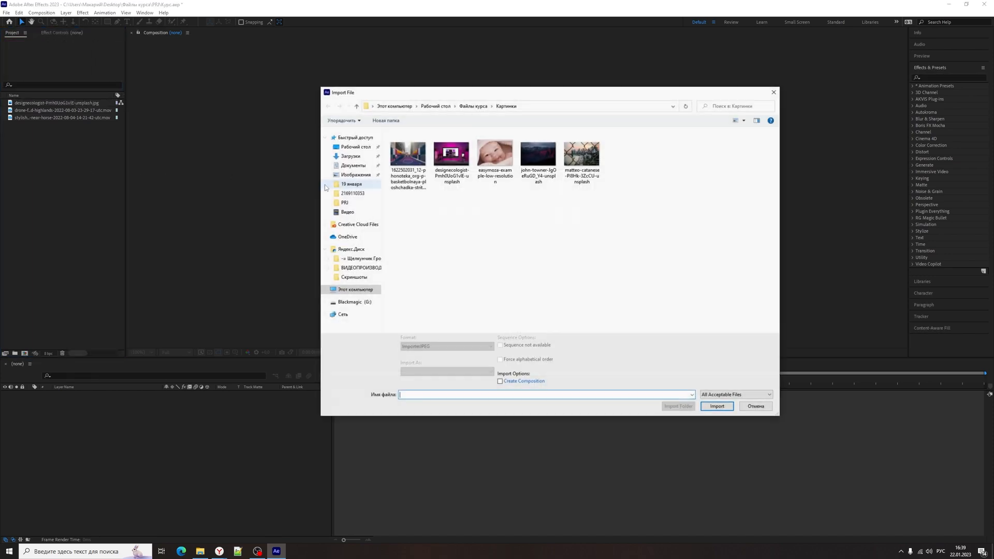
{"action": "double_click", "coordinate": [538, 155]}
Import часы.ai from the часы folder inside CG as a Composition with footage dimensions set to Layer Size
{"action": "double_click", "coordinate": [68, 182]}
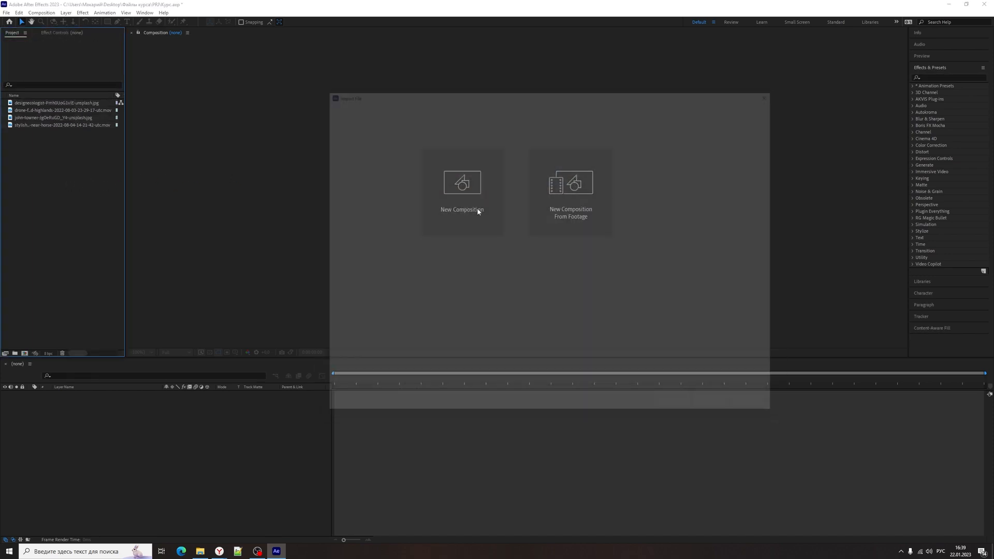
{"action": "key", "text": "alt+Up"}
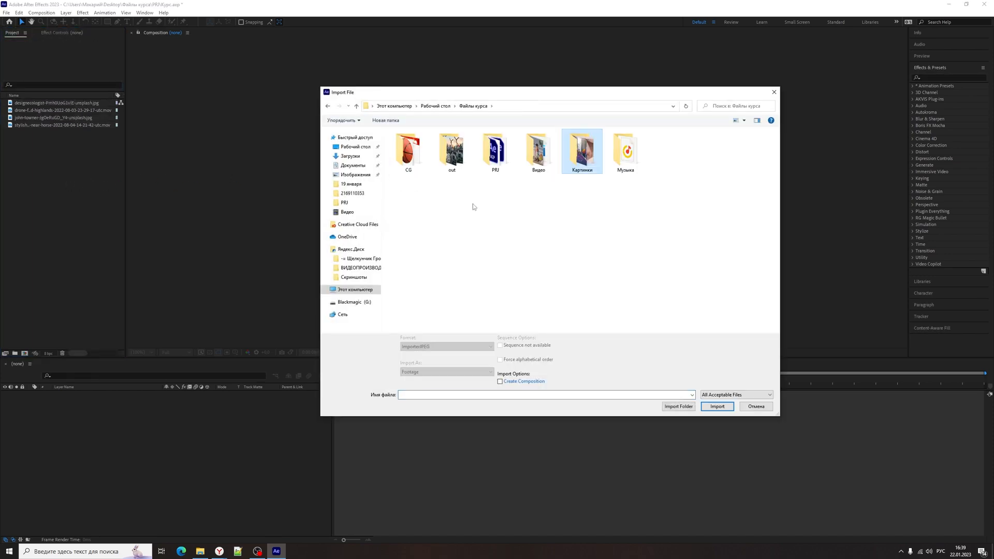
{"action": "double_click", "coordinate": [411, 162]}
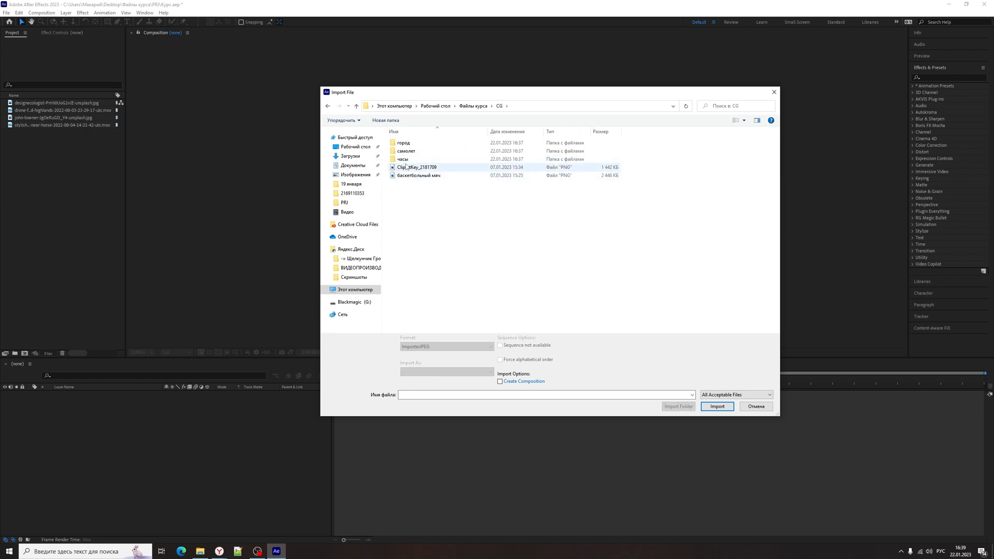
{"action": "double_click", "coordinate": [405, 162]}
{"action": "double_click", "coordinate": [404, 143]}
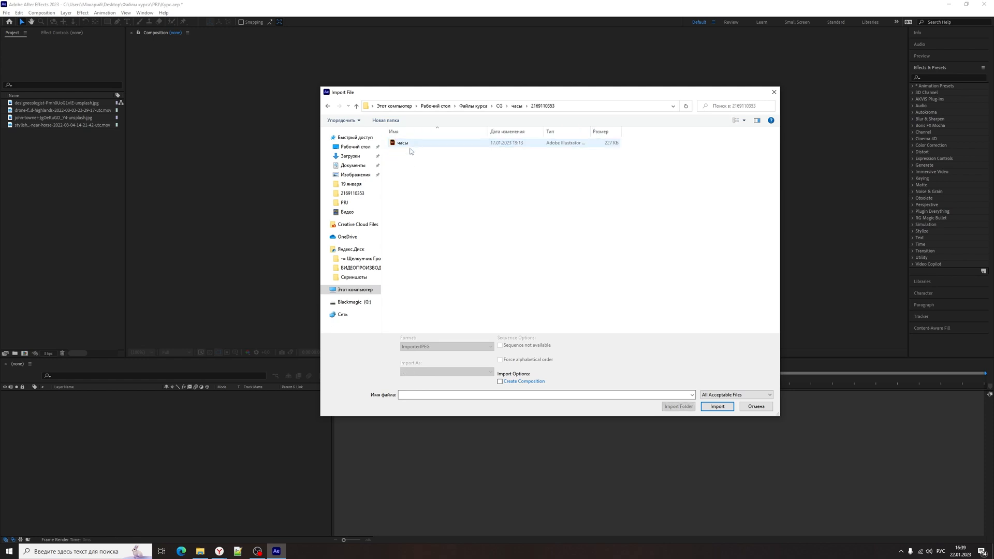
{"action": "double_click", "coordinate": [402, 145]}
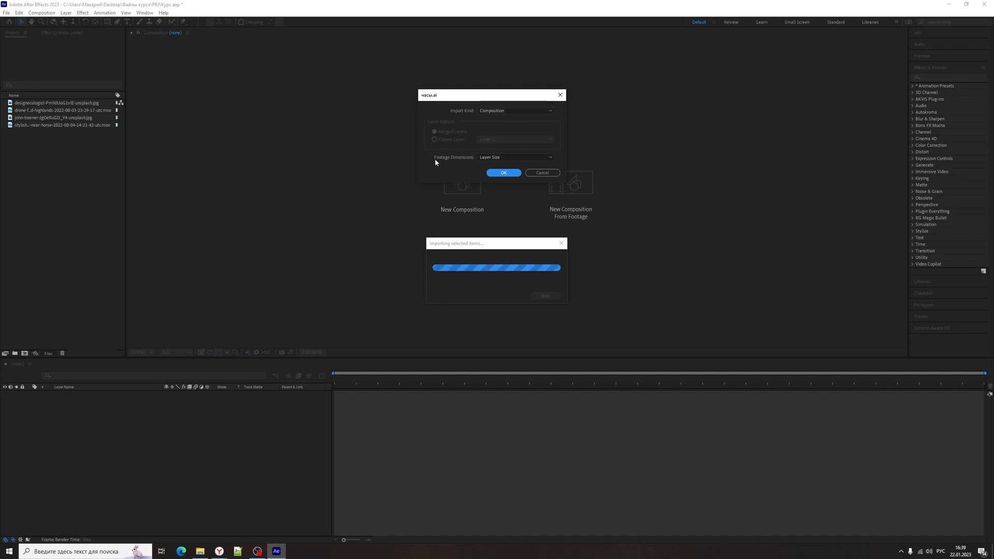
{"action": "left_click", "coordinate": [501, 158]}
{"action": "left_click", "coordinate": [502, 158]}
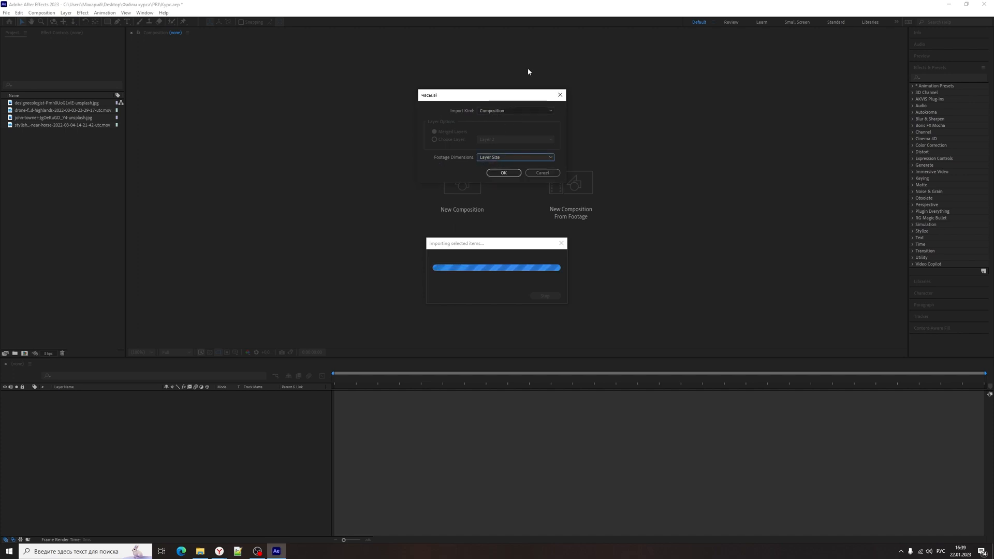
{"action": "left_click", "coordinate": [504, 173]}
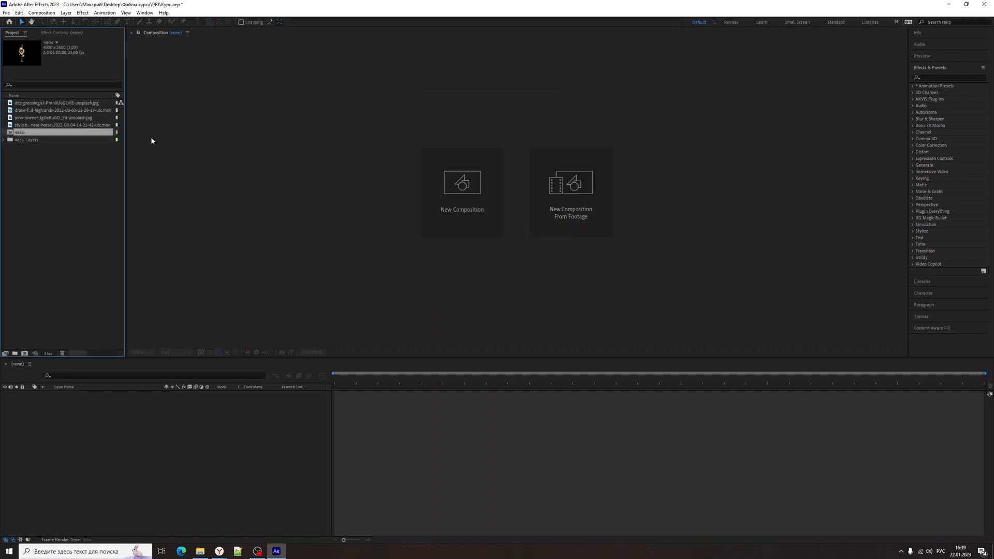
Open the часы composition and select individual parts of the clock artwork, Layer 6 and Layer 8
{"action": "double_click", "coordinate": [12, 133]}
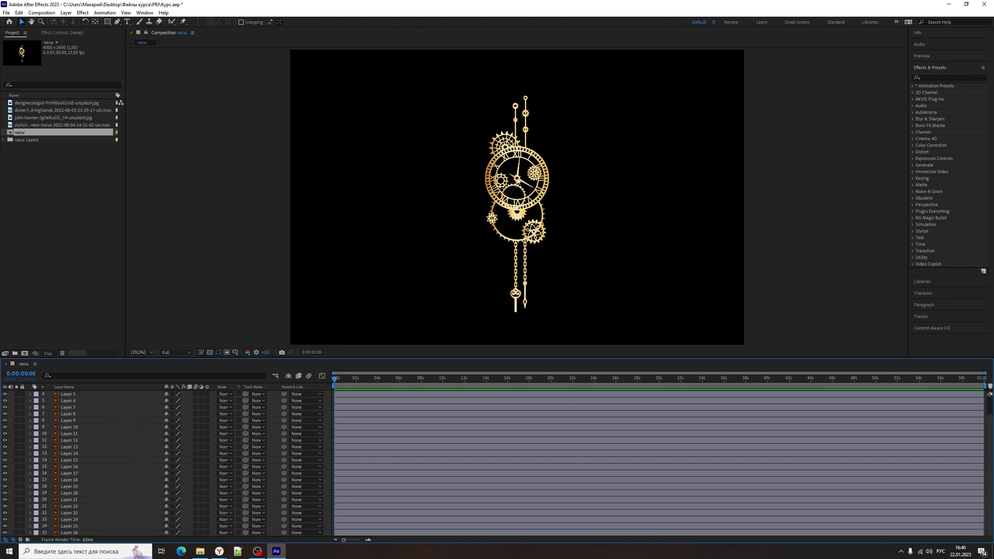
{"action": "left_click", "coordinate": [532, 179]}
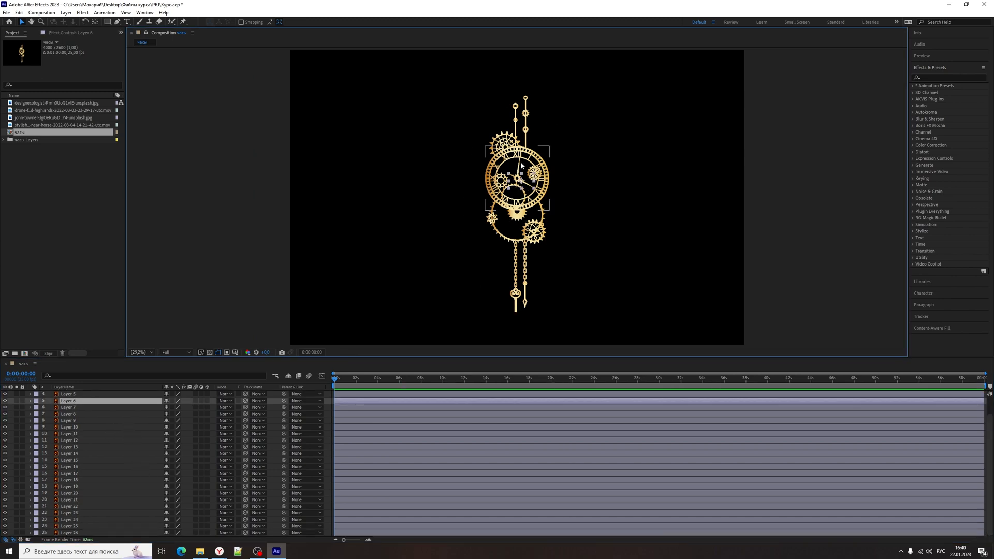
{"action": "left_click", "coordinate": [522, 166]}
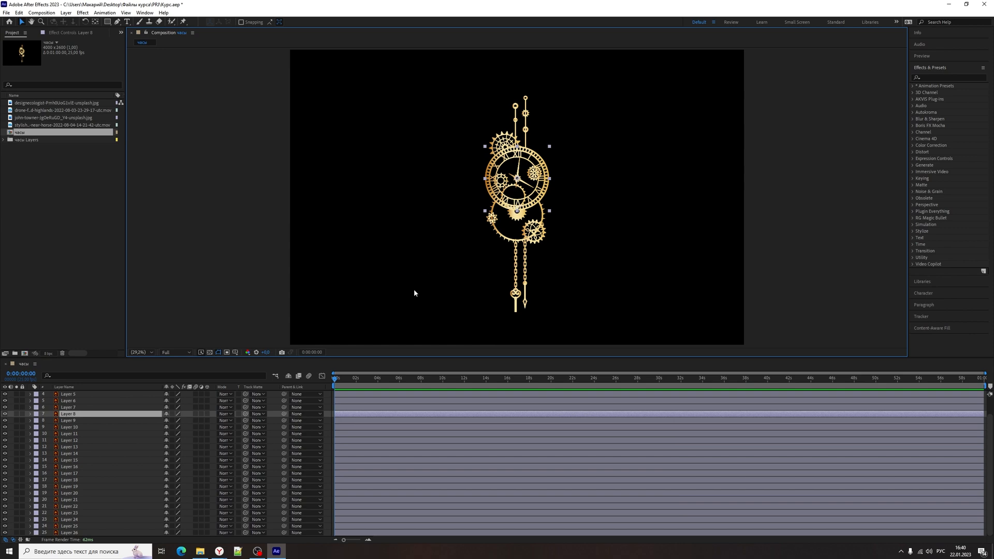
{"action": "key", "text": "comma"}
Open the drone-flies-over-the-road-highlands video in the Footage viewer and preview it by scrubbing and playing
{"action": "left_click", "coordinate": [27, 103]}
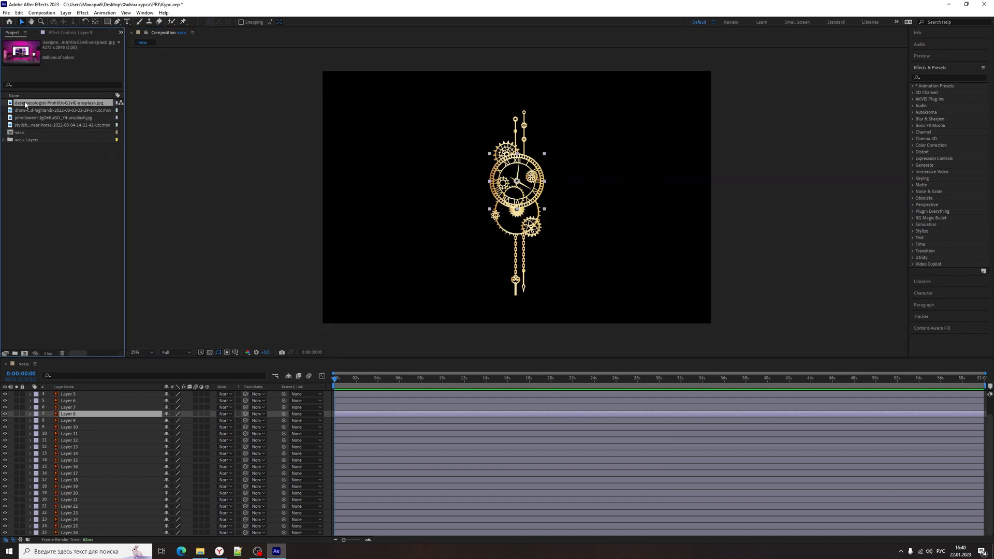
{"action": "left_click", "coordinate": [14, 111]}
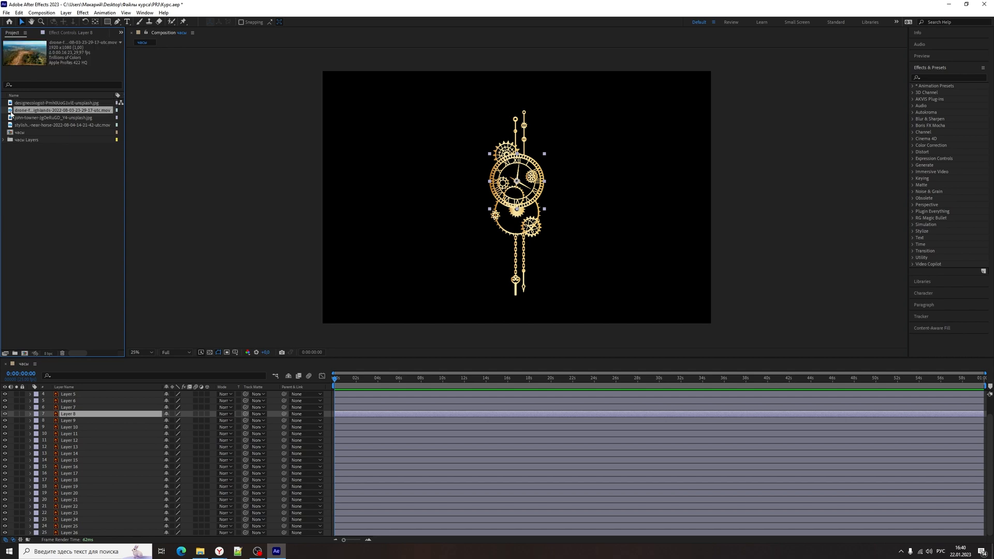
{"action": "double_click", "coordinate": [11, 110]}
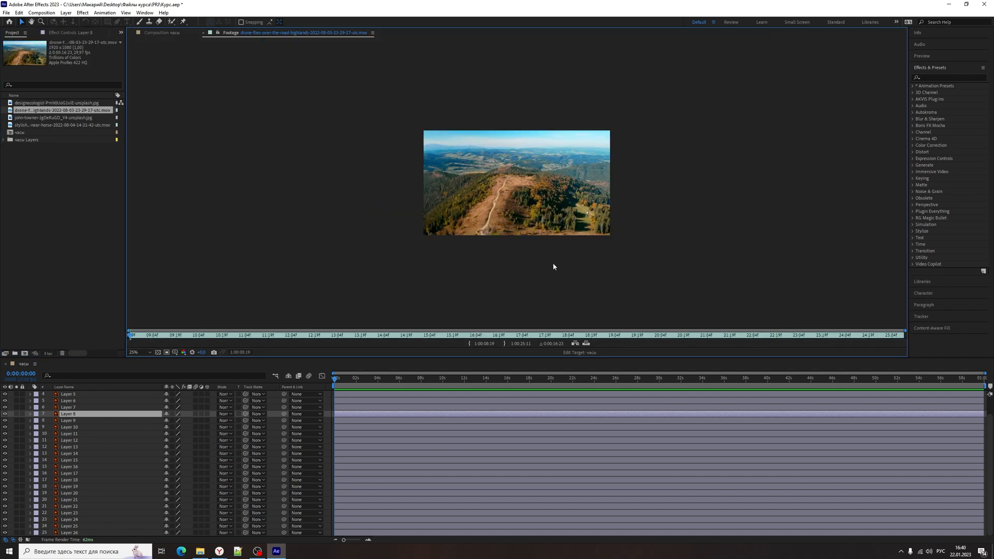
{"action": "left_click_drag", "start_coordinate": [131, 336], "coordinate": [435, 336]}
{"action": "key", "text": "space"}
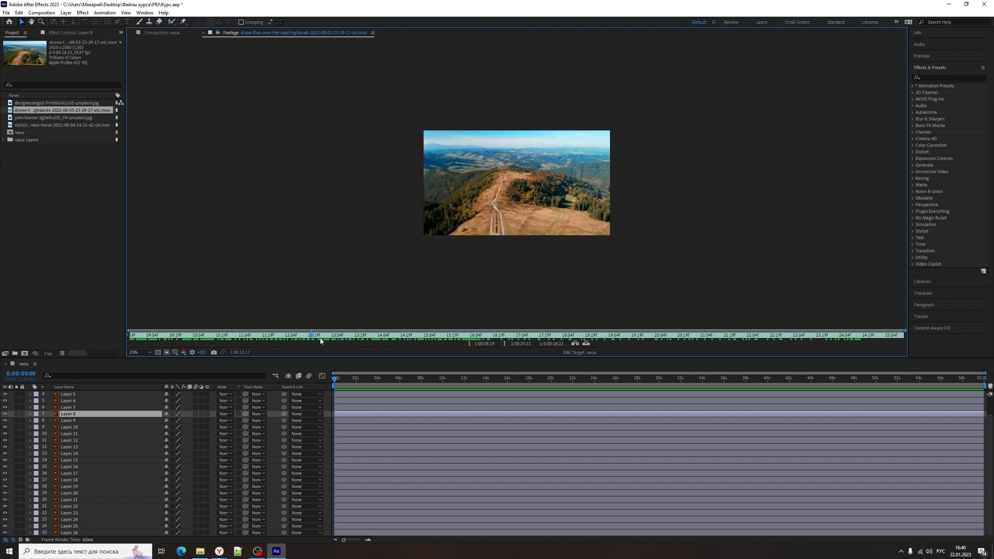
Set the drone footage's in point to 1:00:14:24 and its out point to 1:00:20:00
{"action": "left_click_drag", "start_coordinate": [417, 336], "coordinate": [415, 348]}
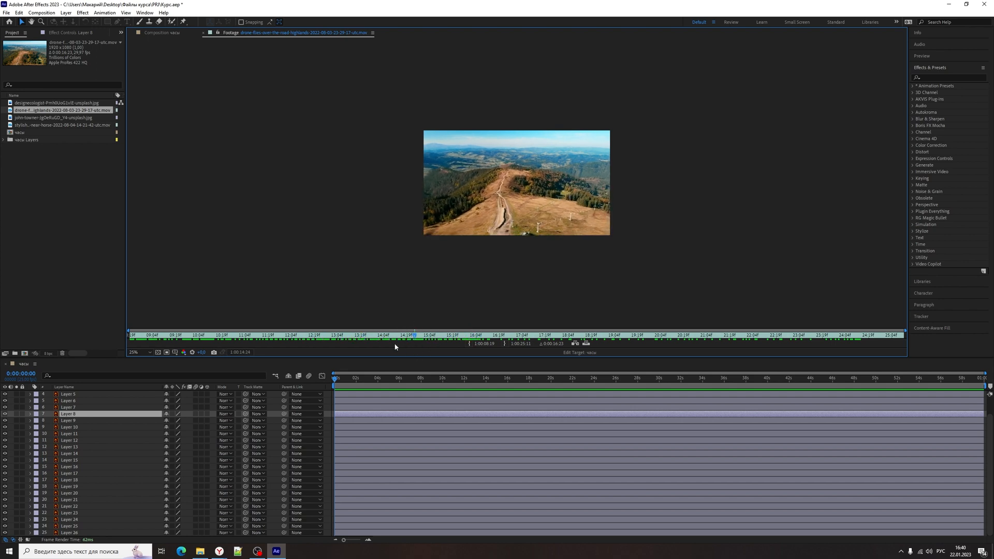
{"action": "left_click", "coordinate": [467, 343]}
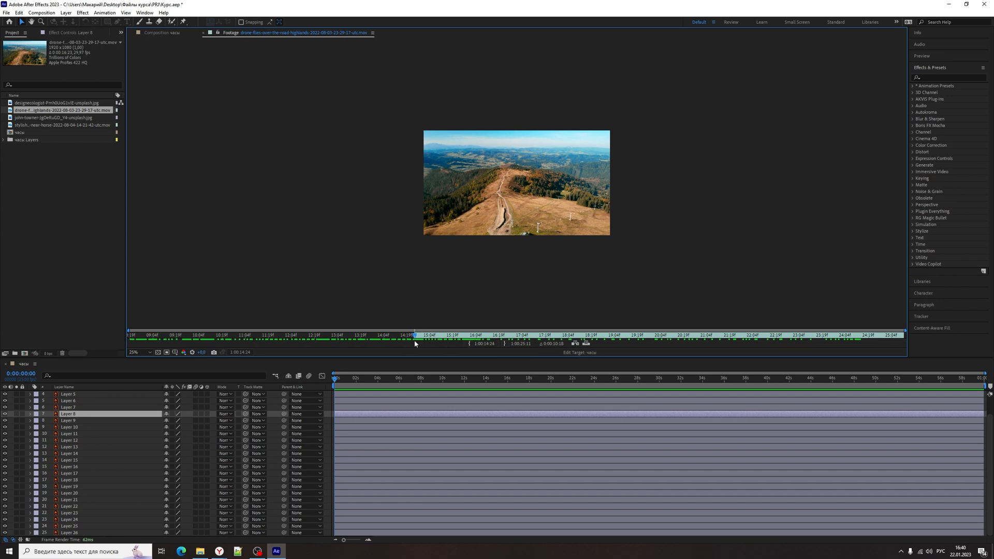
{"action": "left_click_drag", "start_coordinate": [414, 343], "coordinate": [651, 348]}
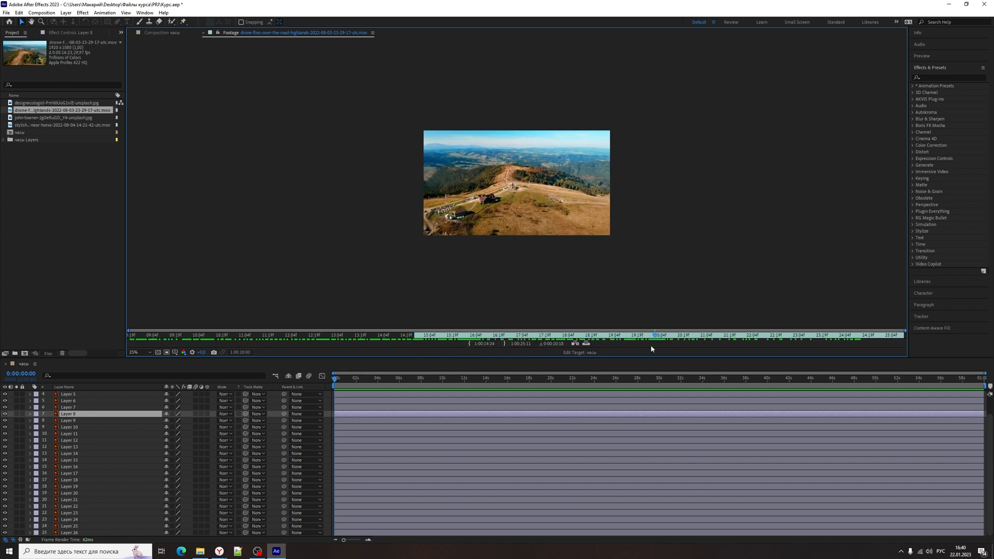
{"action": "left_click", "coordinate": [504, 344]}
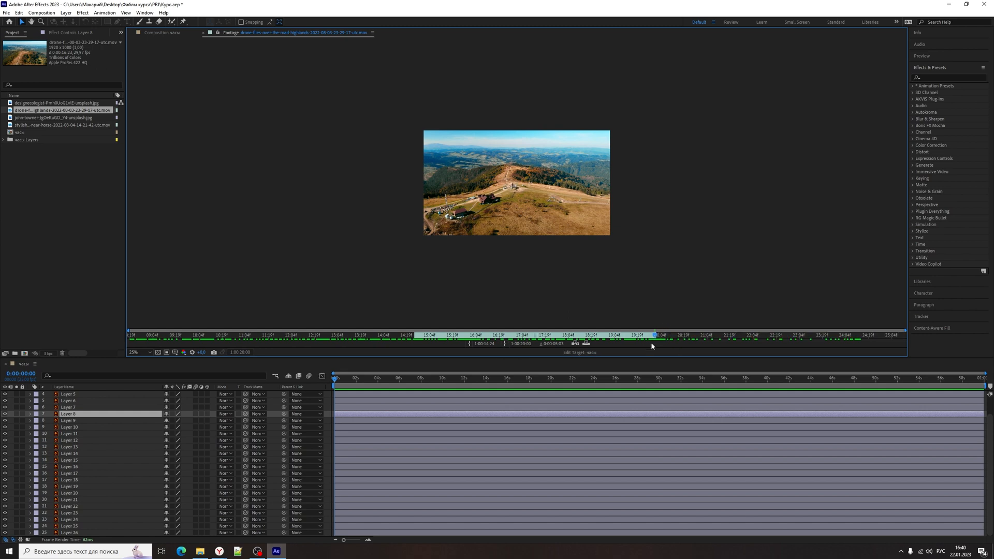
Extend the drone footage's in and out points back to the full length of the clip
{"action": "left_click_drag", "start_coordinate": [411, 336], "coordinate": [1, 323]}
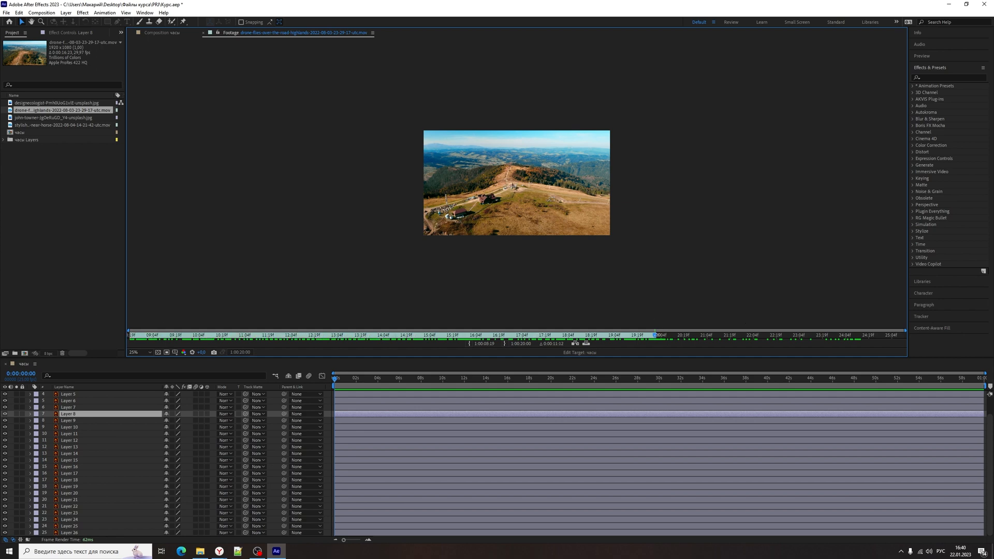
{"action": "left_click_drag", "start_coordinate": [656, 335], "coordinate": [943, 340]}
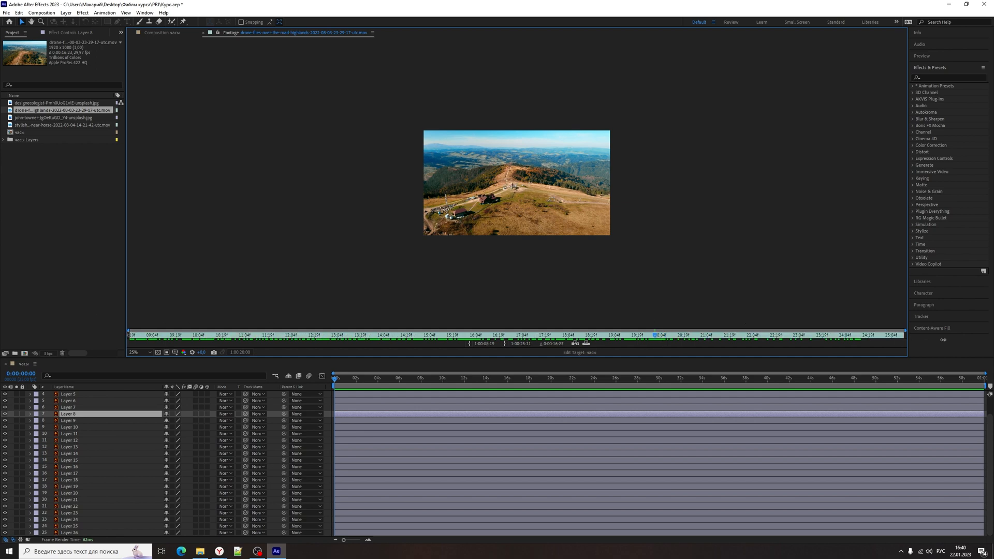
Add the drone video as the top layer of the часы composition and trim it to run from 0:00:05:21 to 0:00:15:03
{"action": "left_click_drag", "start_coordinate": [33, 111], "coordinate": [94, 391]}
{"action": "left_click", "coordinate": [398, 383]}
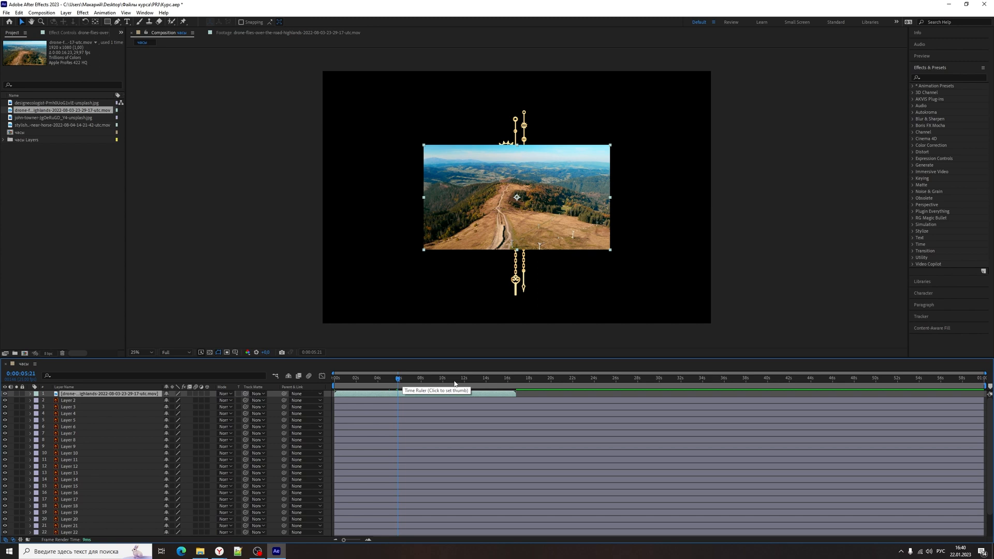
{"action": "key", "text": "alt+bracketleft"}
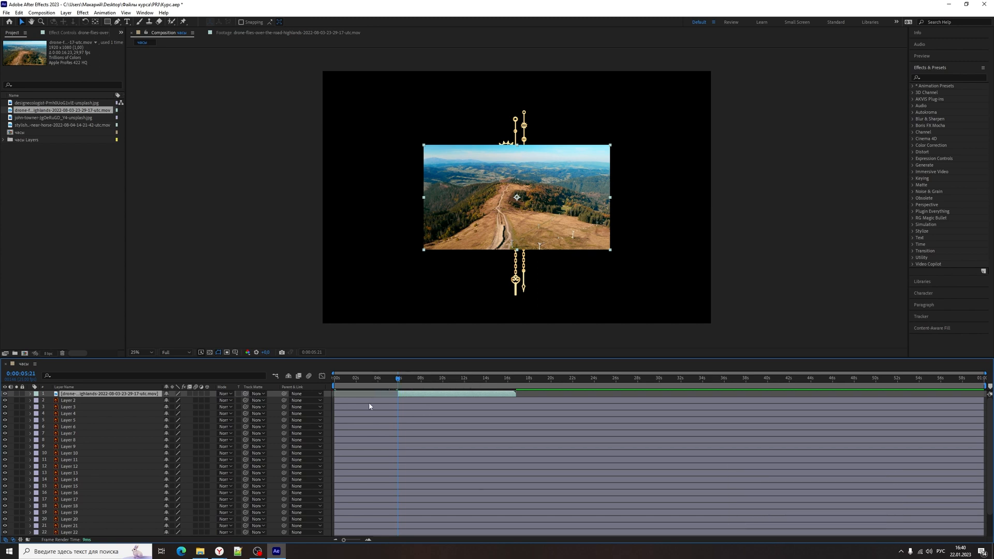
{"action": "left_click", "coordinate": [499, 384]}
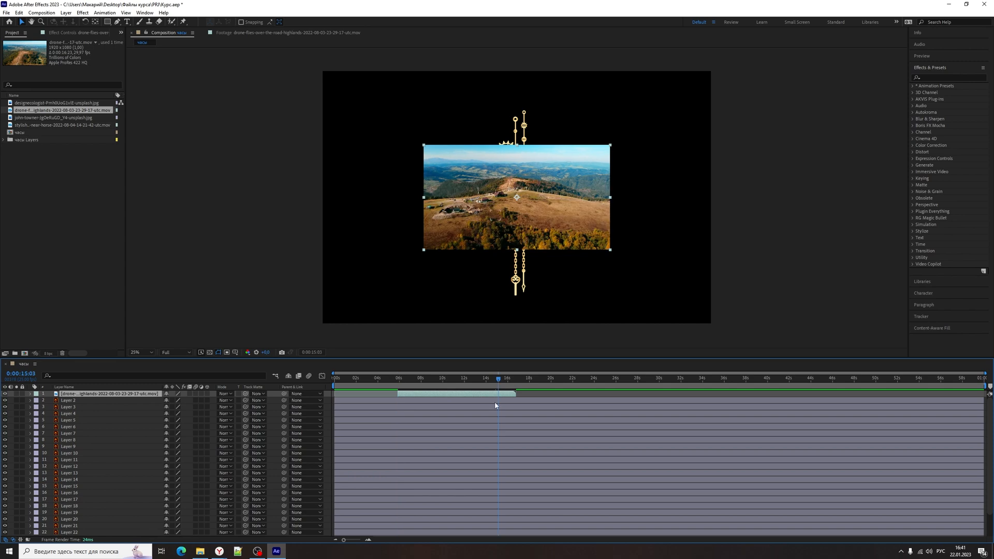
{"action": "key", "text": "alt+bracketright"}
Shift the trimmed drone layer to start at 0:00:00:00, and shift it again to end at 0:00:42:07
{"action": "left_click_drag", "start_coordinate": [389, 379], "coordinate": [317, 384]}
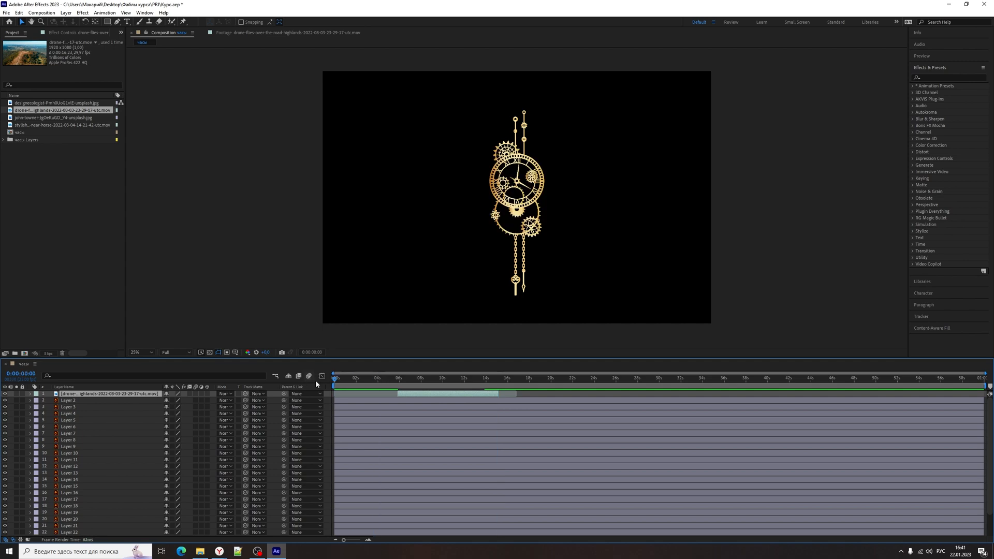
{"action": "key", "text": "bracketleft"}
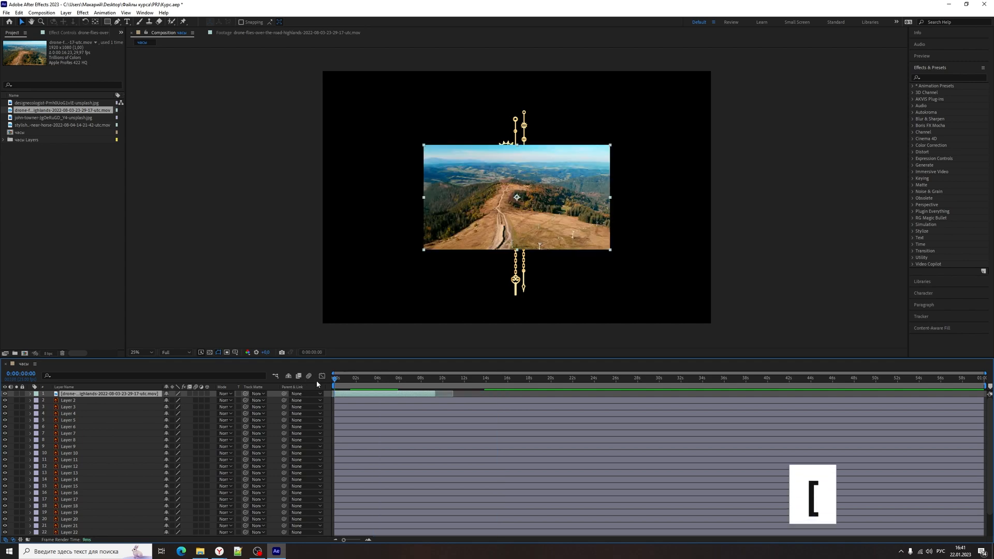
{"action": "left_click", "coordinate": [791, 380]}
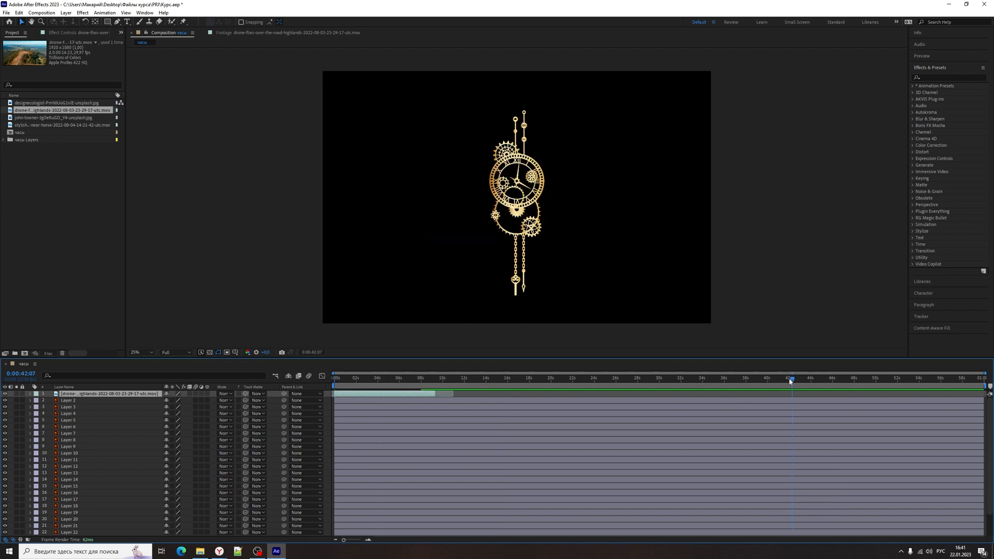
{"action": "key", "text": "bracketright"}
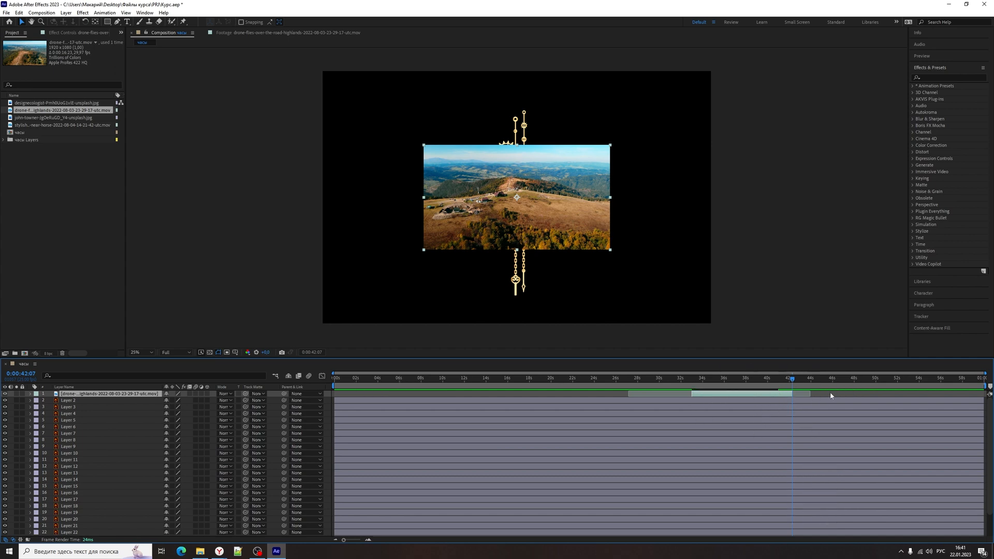
Move the drone layer back to the start of the composition and delete it
{"action": "key", "text": "Home"}
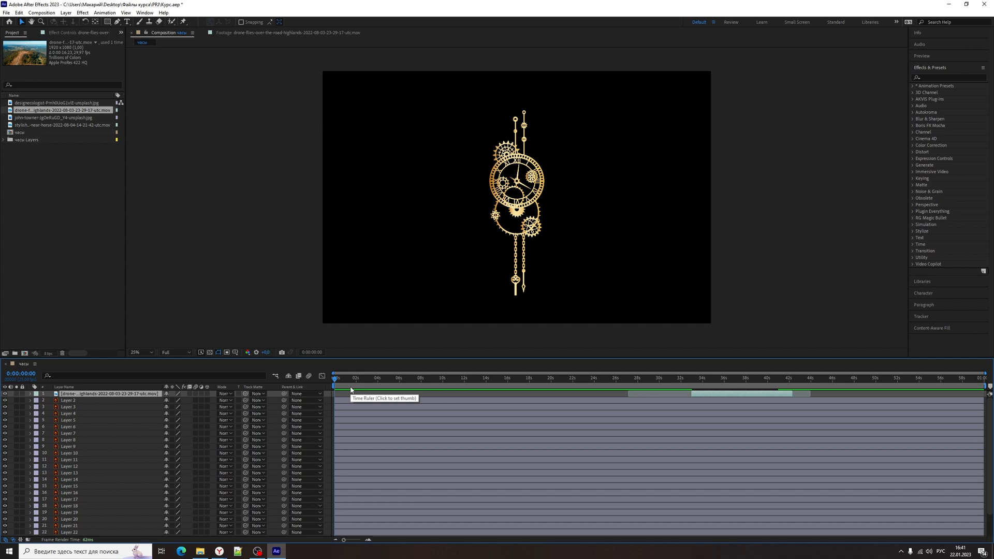
{"action": "key", "text": "bracketleft"}
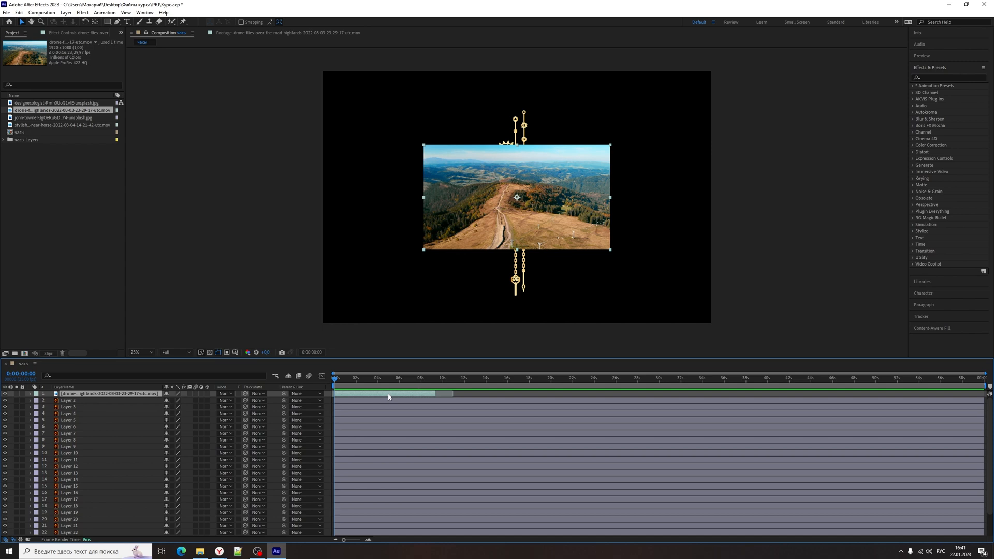
{"action": "key", "text": "Delete"}
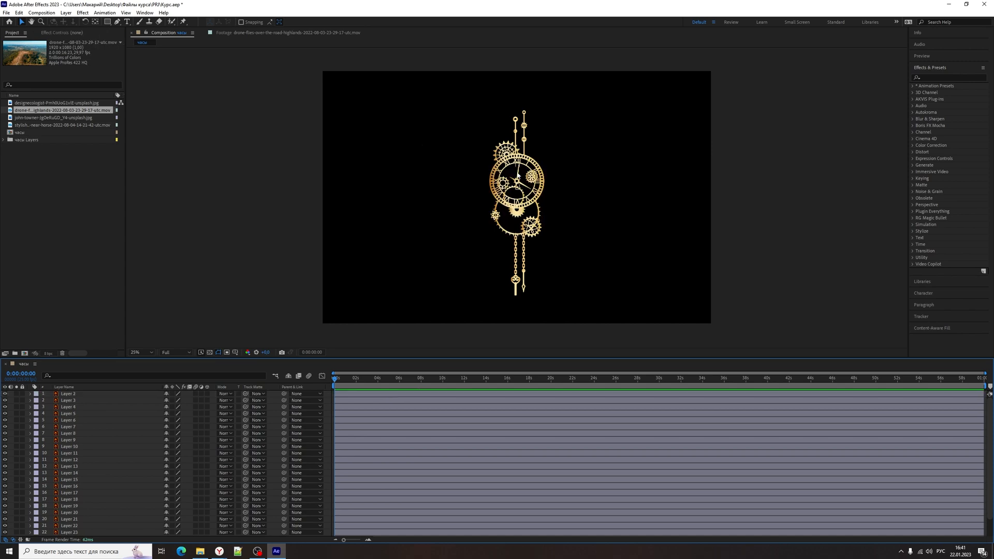
Select the clock's long hand, Layer 7, and expand its Transform properties
{"action": "left_click", "coordinate": [518, 176]}
{"action": "key", "text": "period"}
{"action": "key", "text": "period"}
{"action": "key", "text": "period"}
{"action": "key", "text": "period"}
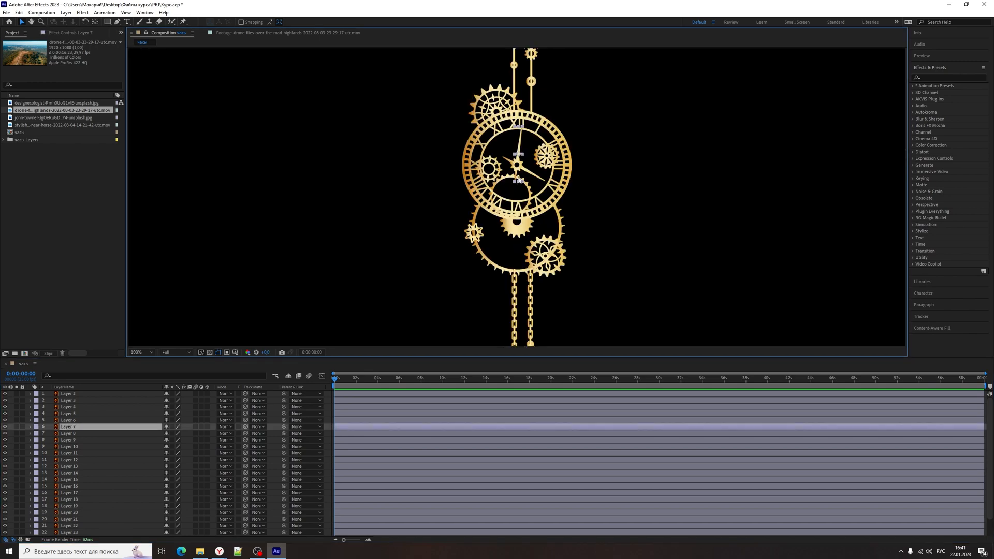
{"action": "left_click_drag", "start_coordinate": [665, 140], "coordinate": [672, 211]}
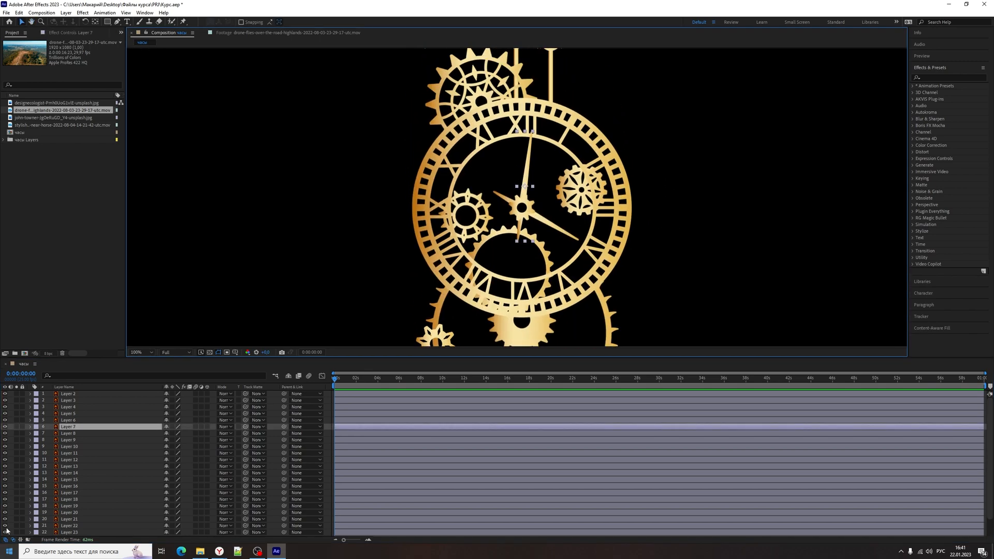
{"action": "left_click", "coordinate": [29, 427]}
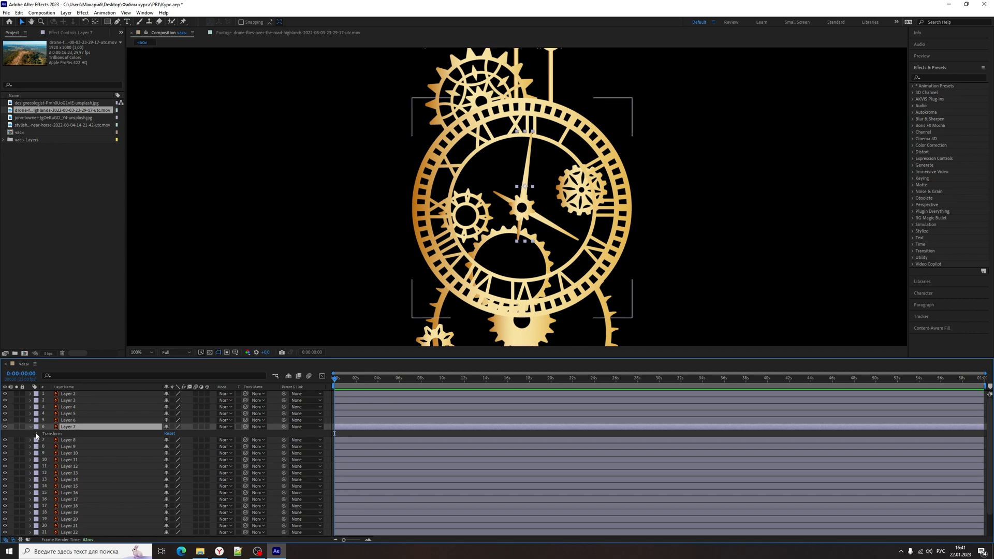
{"action": "left_click", "coordinate": [37, 436]}
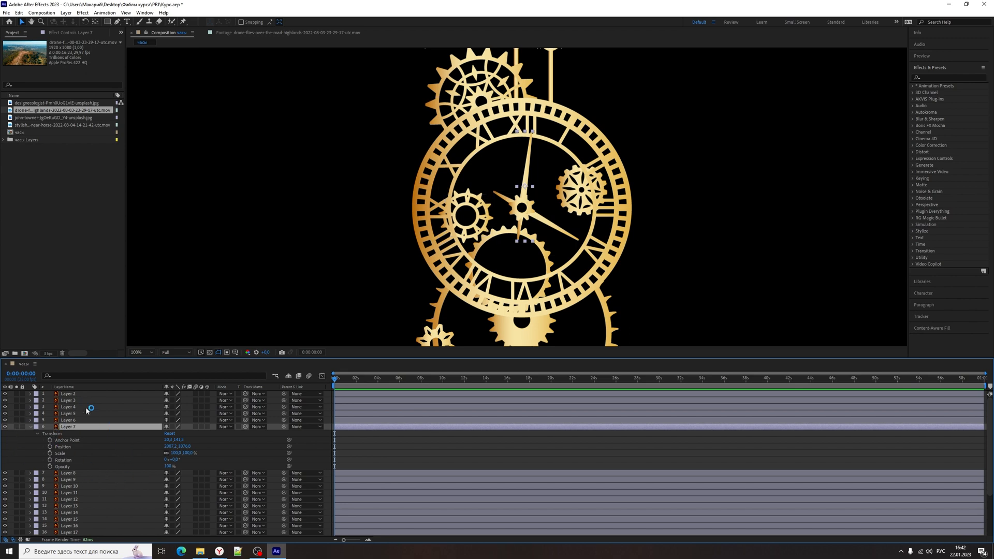
Move Layer 7's anchor point to the hub of the clock hands using the Pan Behind tool, with snapping turned off
{"action": "left_click", "coordinate": [66, 439]}
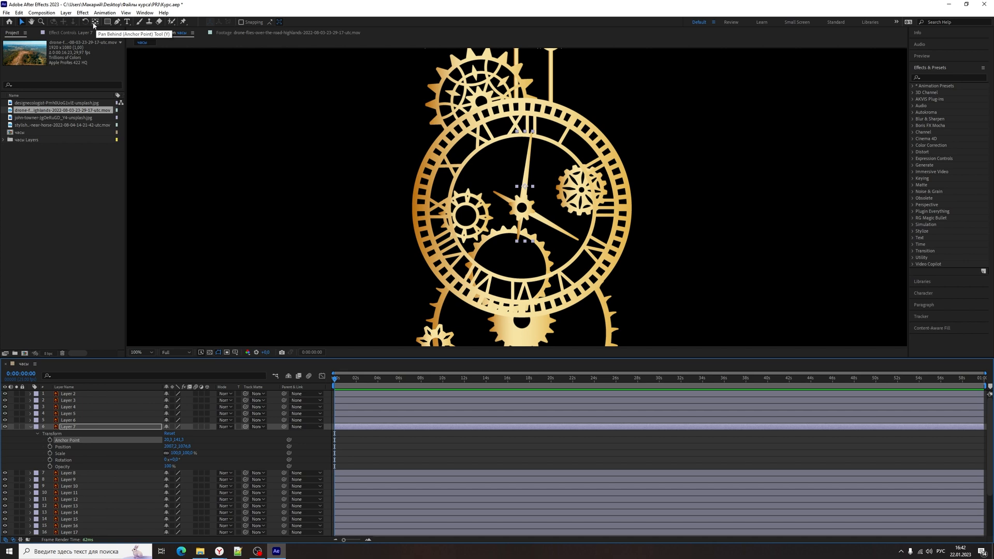
{"action": "key", "text": "y"}
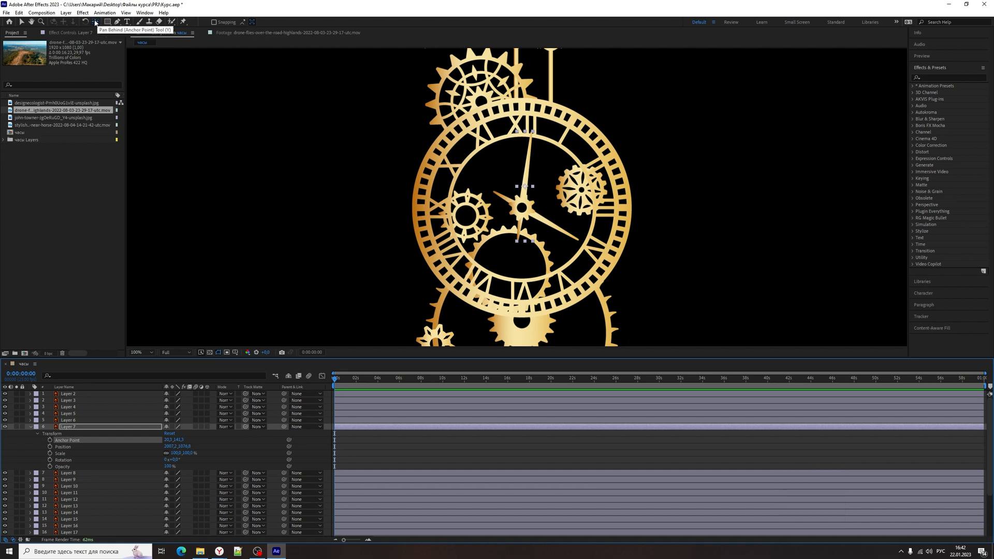
{"action": "left_click", "coordinate": [527, 191]}
{"action": "left_click_drag", "start_coordinate": [527, 191], "coordinate": [522, 207]}
{"action": "left_click_drag", "start_coordinate": [528, 171], "coordinate": [533, 131]}
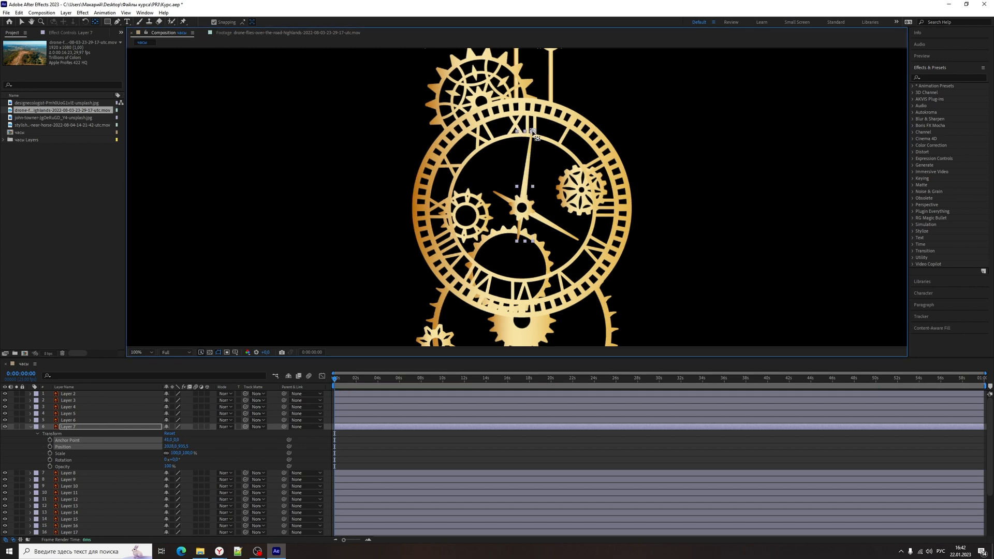
{"action": "left_click_drag", "start_coordinate": [518, 191], "coordinate": [533, 172]}
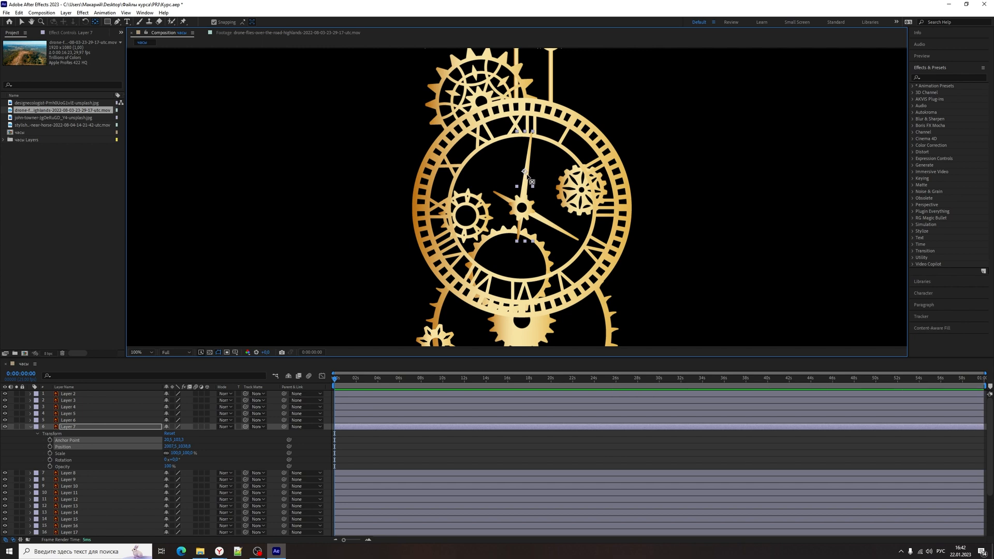
{"action": "left_click", "coordinate": [214, 22]}
{"action": "left_click_drag", "start_coordinate": [524, 171], "coordinate": [523, 209]}
Try shifting Layer 7's X position and make it a 3D layer
{"action": "left_click", "coordinate": [64, 448]}
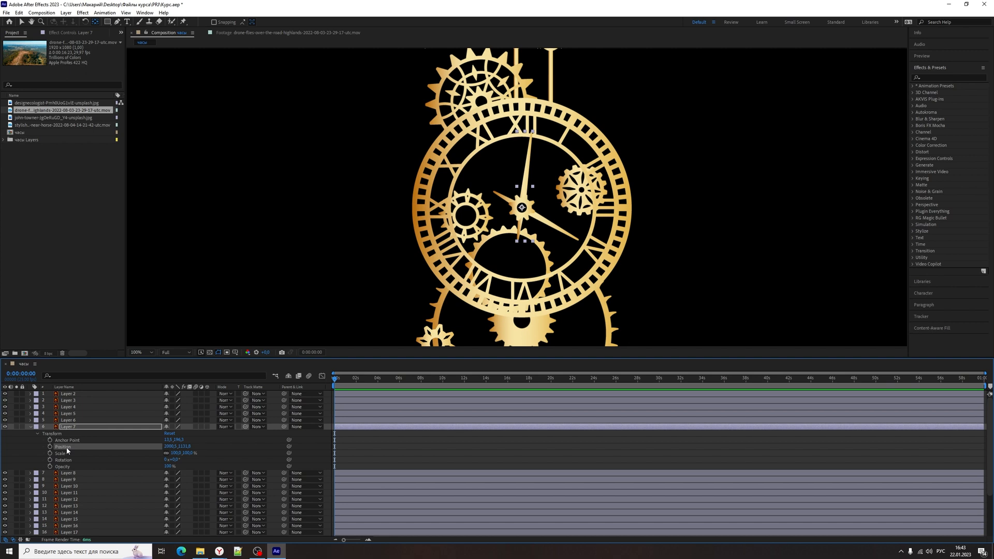
{"action": "left_click", "coordinate": [207, 426]}
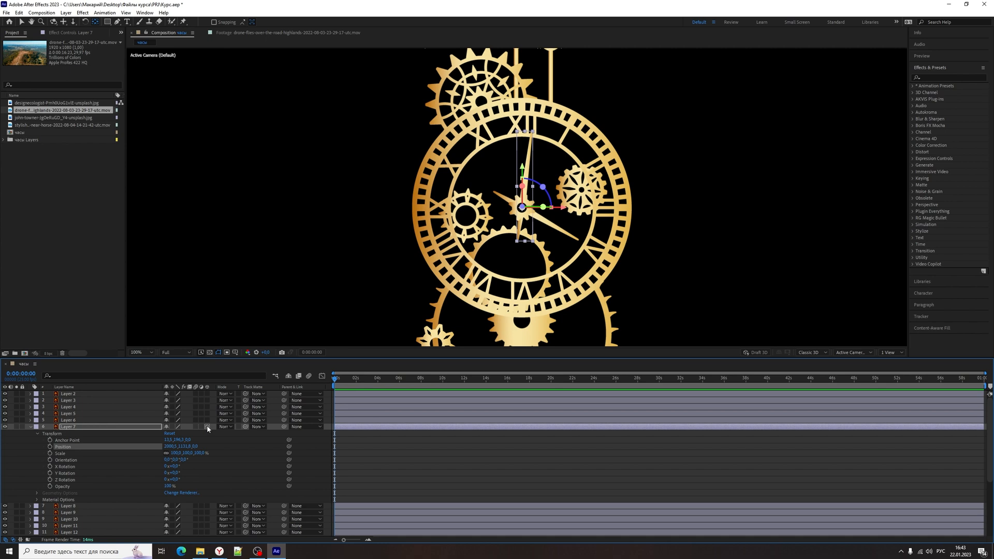
{"action": "left_click", "coordinate": [207, 426]}
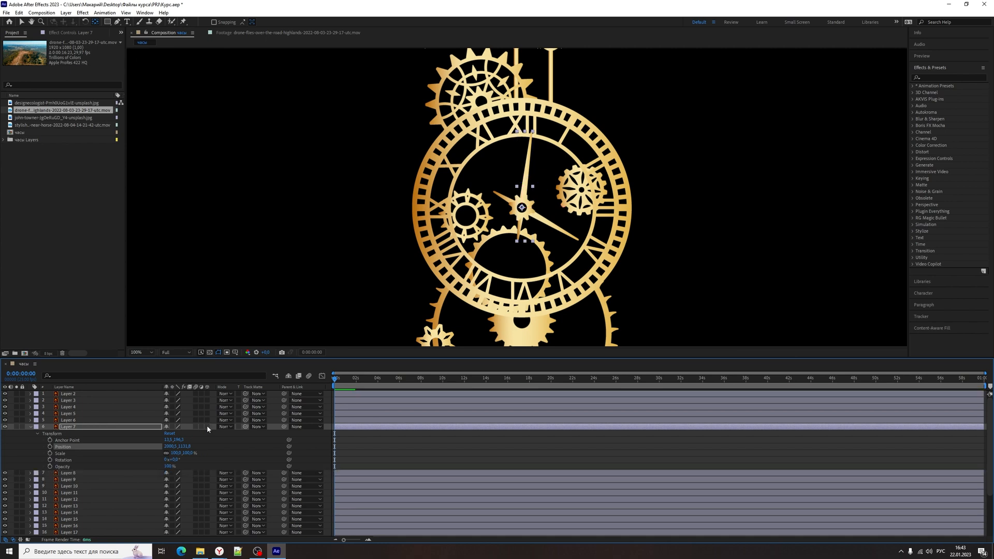
{"action": "left_click_drag", "start_coordinate": [170, 447], "coordinate": [229, 434]}
{"action": "left_click", "coordinate": [207, 427]}
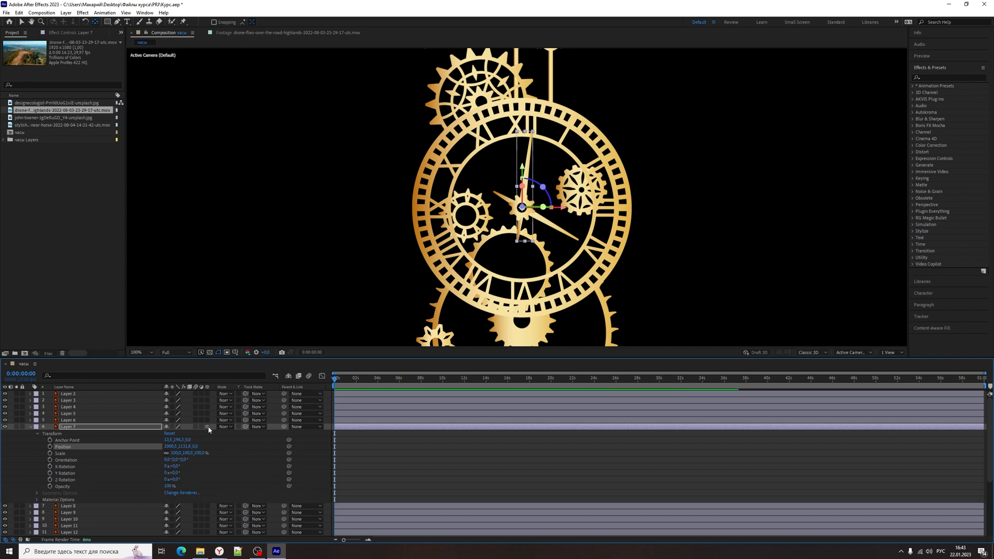
Try changing Layer 7's position in 3D space, undo it, and make it a 2D layer again
{"action": "left_click_drag", "start_coordinate": [185, 447], "coordinate": [24, 470]}
{"action": "key", "text": "ctrl+z"}
{"action": "left_click", "coordinate": [207, 426]}
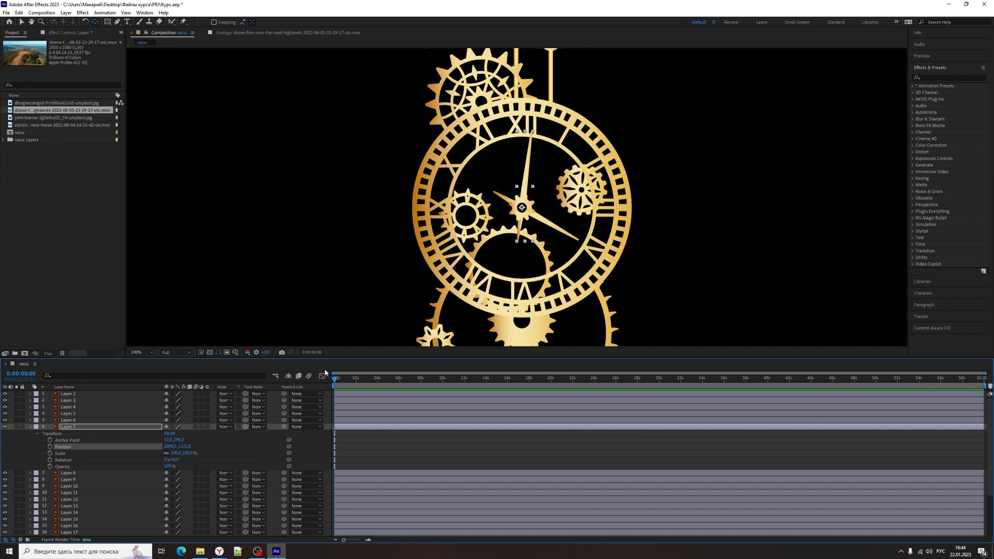
Try moving and enlarging Layer 7 directly in the composition view with the Selection tool, and undo both changes
{"action": "key", "text": "v"}
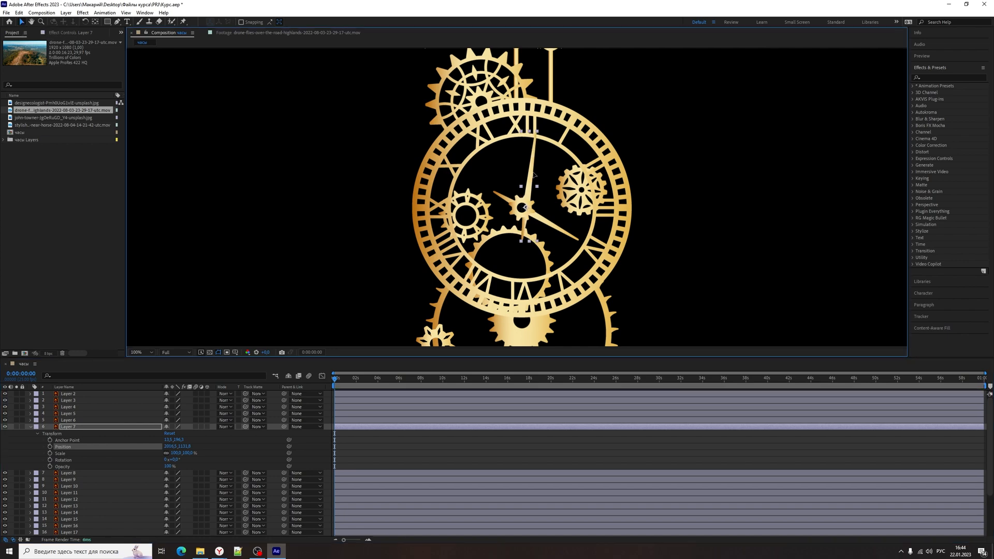
{"action": "left_click_drag", "start_coordinate": [527, 175], "coordinate": [551, 170]}
{"action": "left_click_drag", "start_coordinate": [489, 167], "coordinate": [559, 165]}
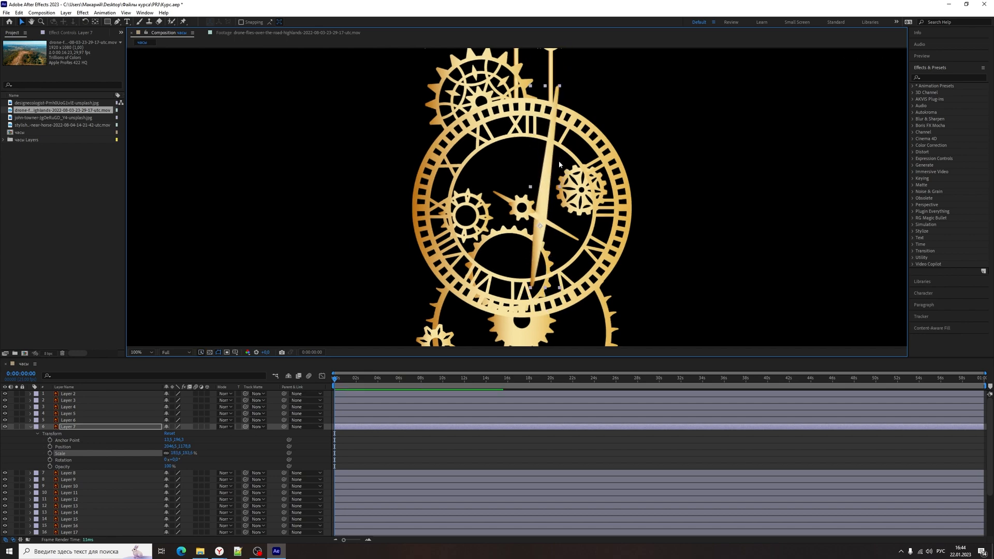
{"action": "key", "text": "ctrl+z"}
{"action": "key", "text": "ctrl+z"}
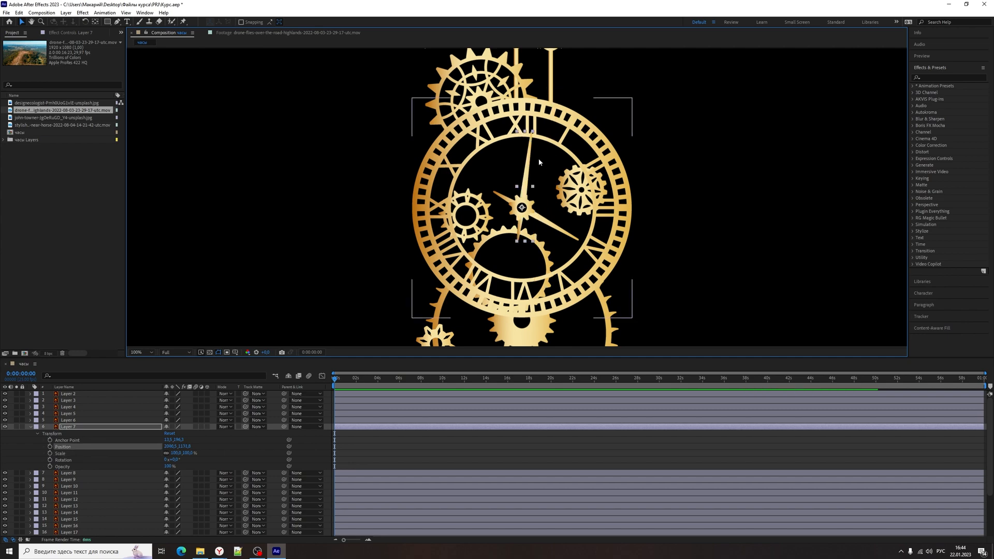
Try enlarging Layer 7 to about 174% through its Scale property
{"action": "left_click", "coordinate": [68, 453]}
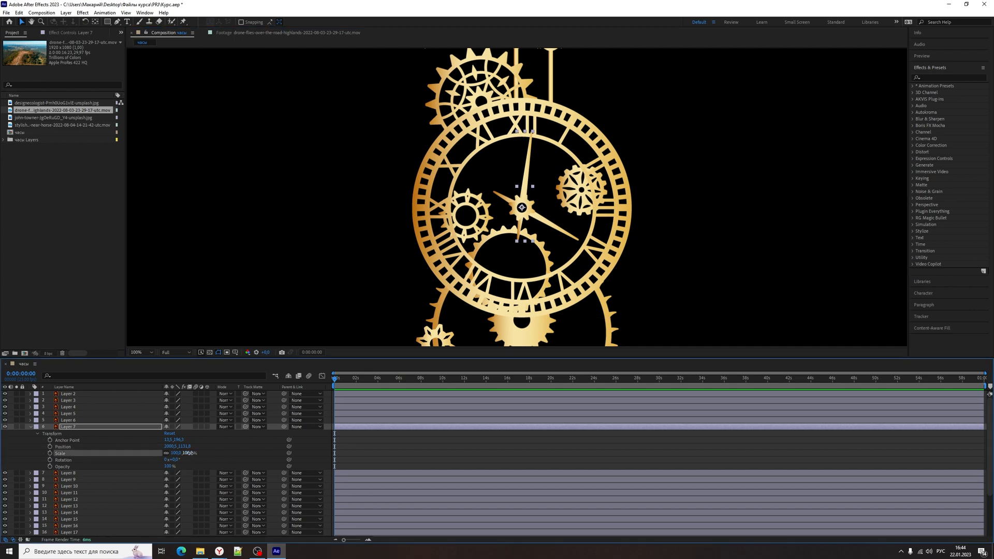
{"action": "mouse_move", "coordinate": [189, 453]}
{"action": "left_mouse_down"}
{"action": "mouse_move", "coordinate": [233, 453]}
{"action": "mouse_move", "coordinate": [192, 454]}
{"action": "left_mouse_up"}
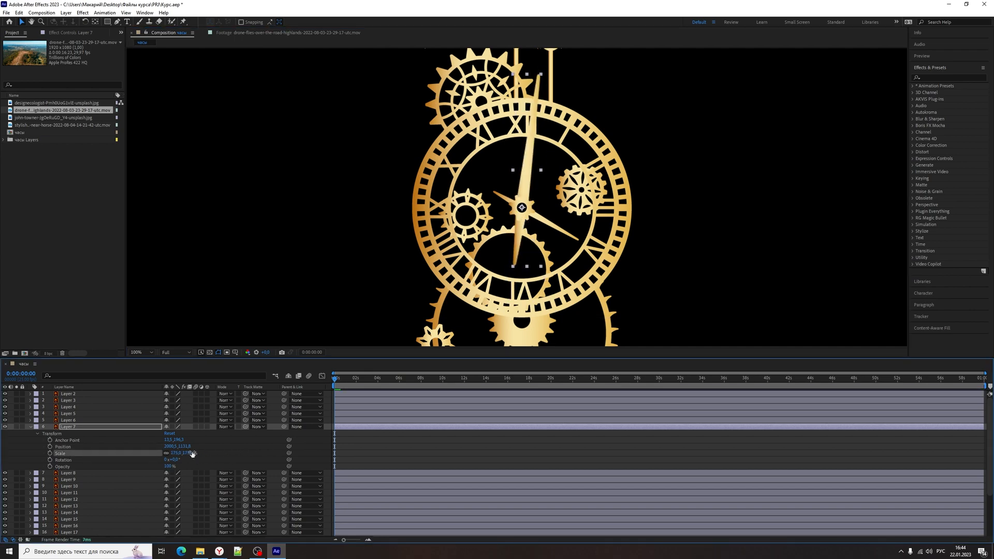
{"action": "left_click", "coordinate": [192, 454]}
{"action": "key", "text": "Return"}
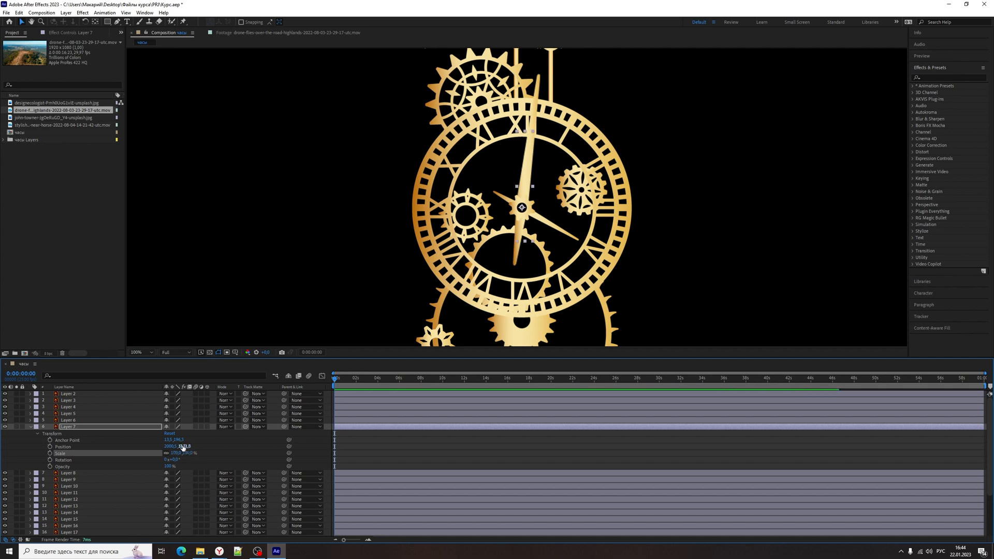
Try rotating Layer 7 around the clock hub through its Rotation property, and undo the trial changes
{"action": "left_click", "coordinate": [67, 462]}
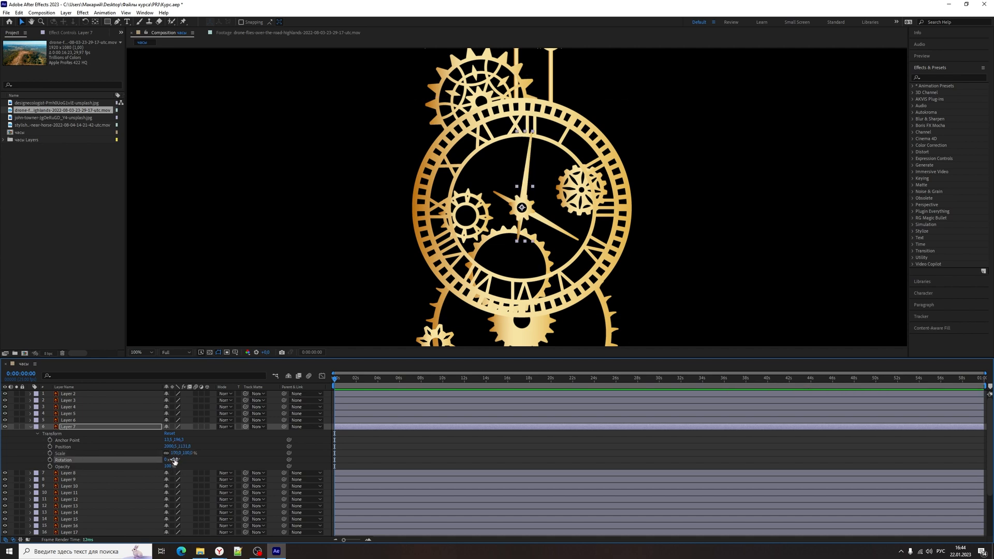
{"action": "left_click_drag", "start_coordinate": [174, 461], "coordinate": [203, 459]}
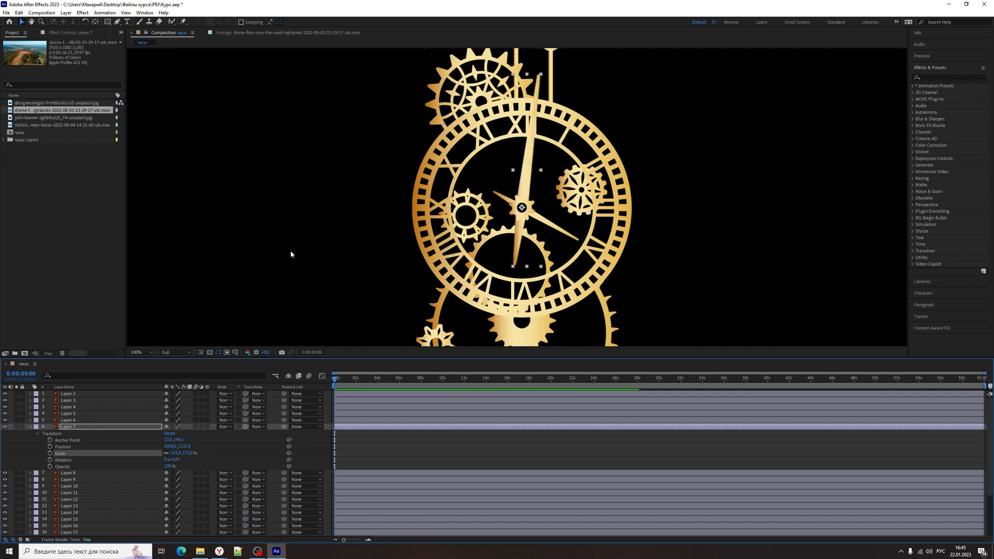
{"action": "key", "text": "ctrl+z"}
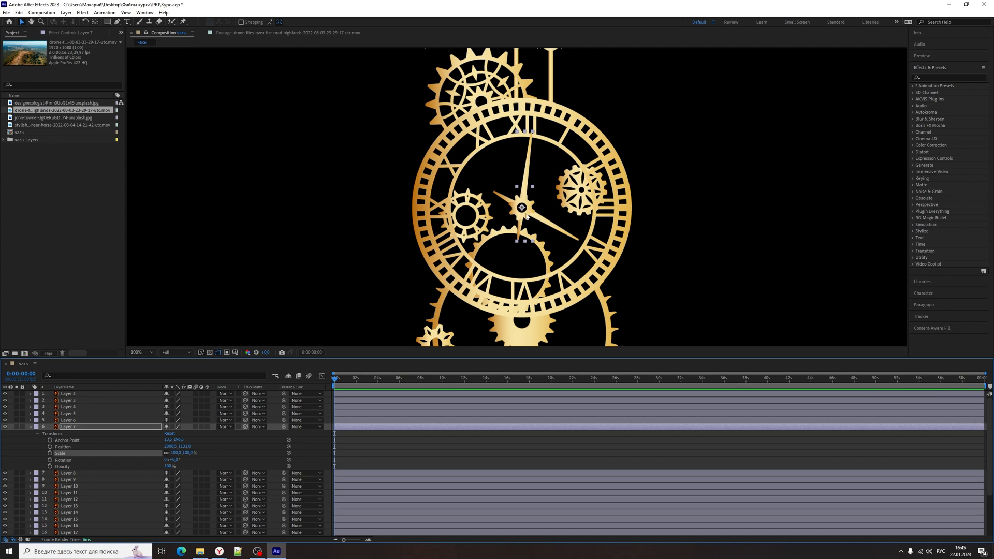
Try rotating Layer 7 around an anchor point placed at the hand's upper tip with the Pan Behind tool
{"action": "left_click", "coordinate": [95, 21]}
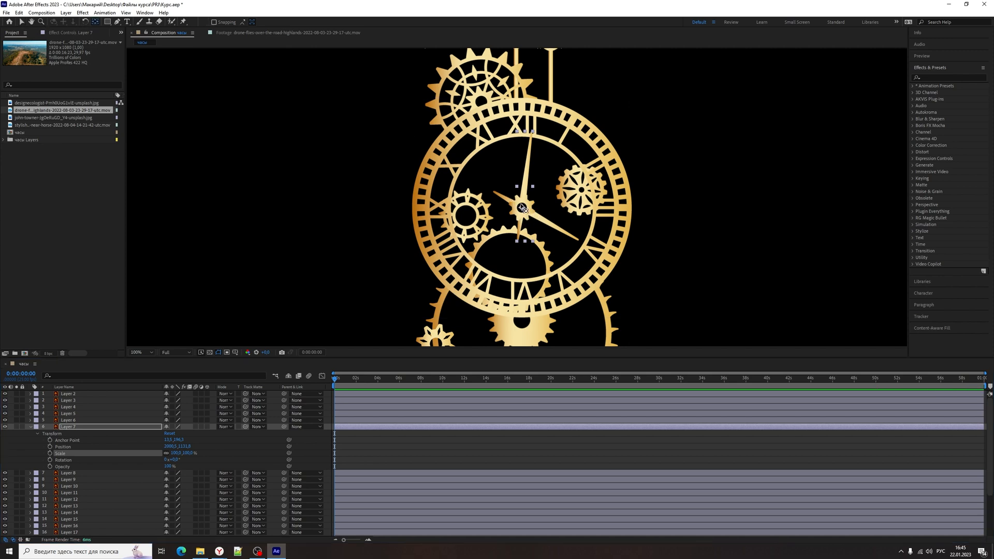
{"action": "left_click_drag", "start_coordinate": [522, 207], "coordinate": [532, 132]}
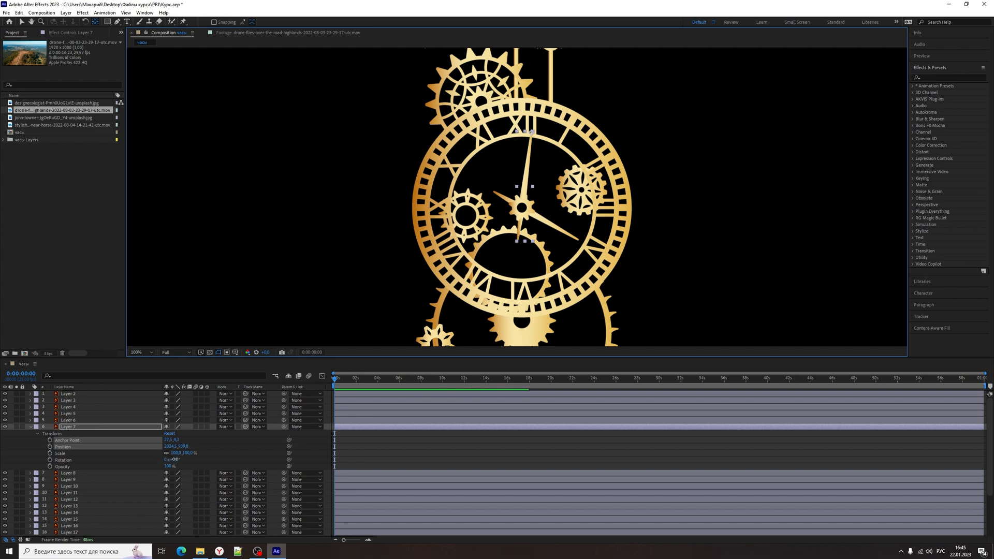
{"action": "left_click_drag", "start_coordinate": [166, 460], "coordinate": [247, 452]}
{"action": "key", "text": "ctrl+z"}
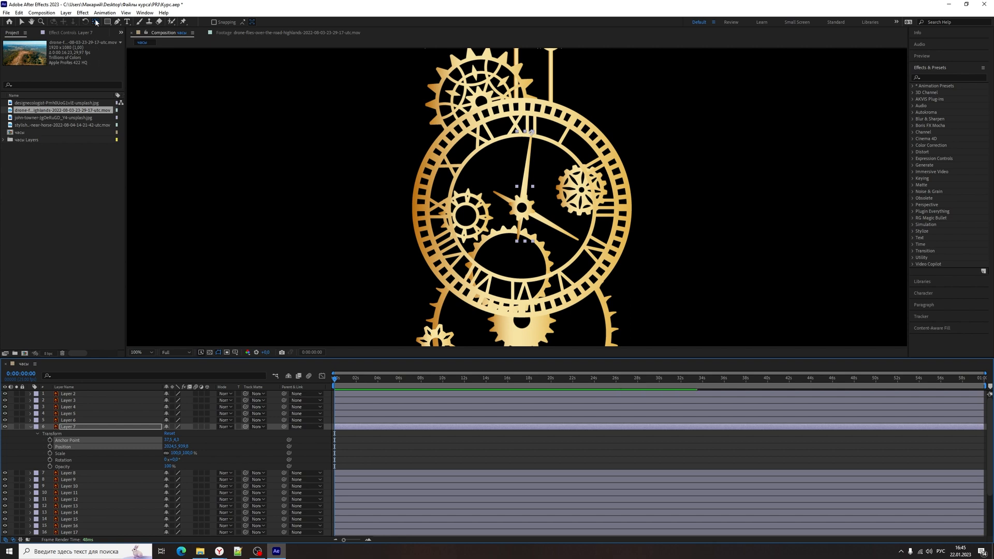
Return Layer 7's anchor point to the clock hub and try rotating the hand around it
{"action": "left_click_drag", "start_coordinate": [537, 139], "coordinate": [527, 213]}
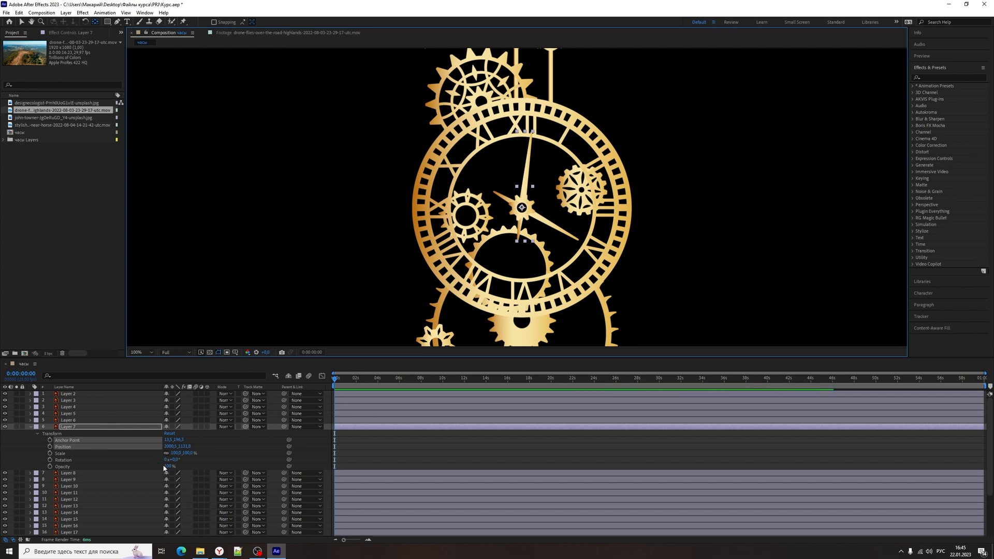
{"action": "left_click_drag", "start_coordinate": [174, 460], "coordinate": [377, 451]}
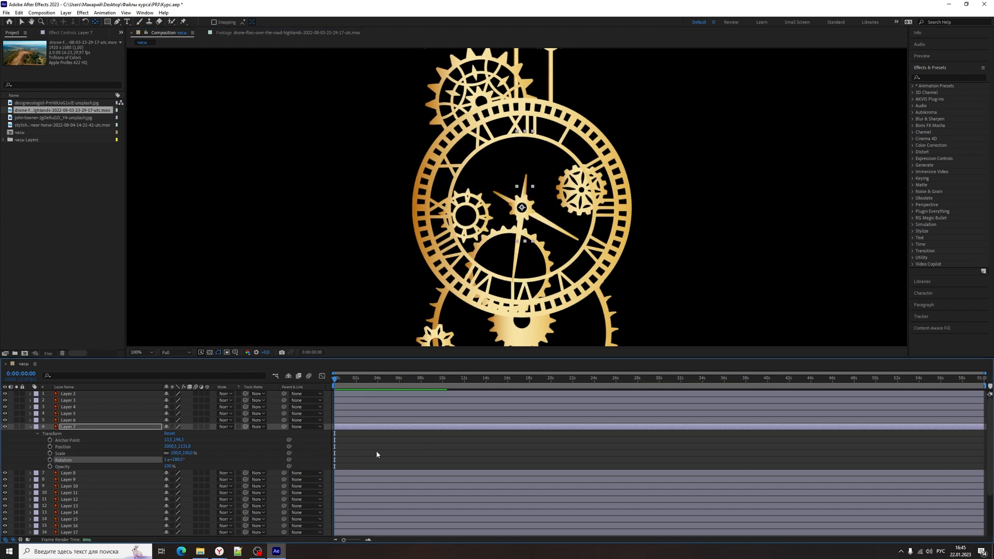
{"action": "key", "text": "ctrl+z"}
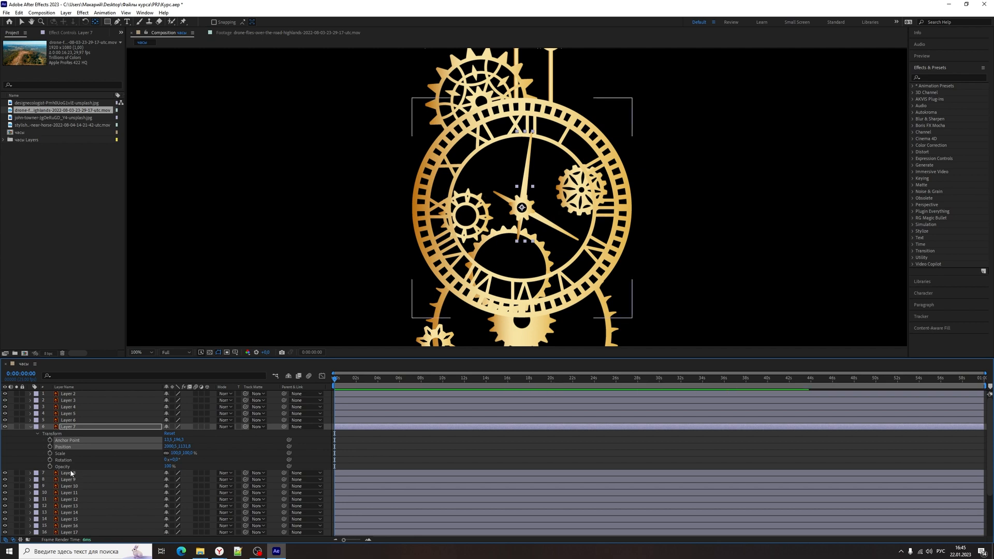
Try lowering Layer 7's Opacity and bring it back to 100%
{"action": "left_click", "coordinate": [187, 466]}
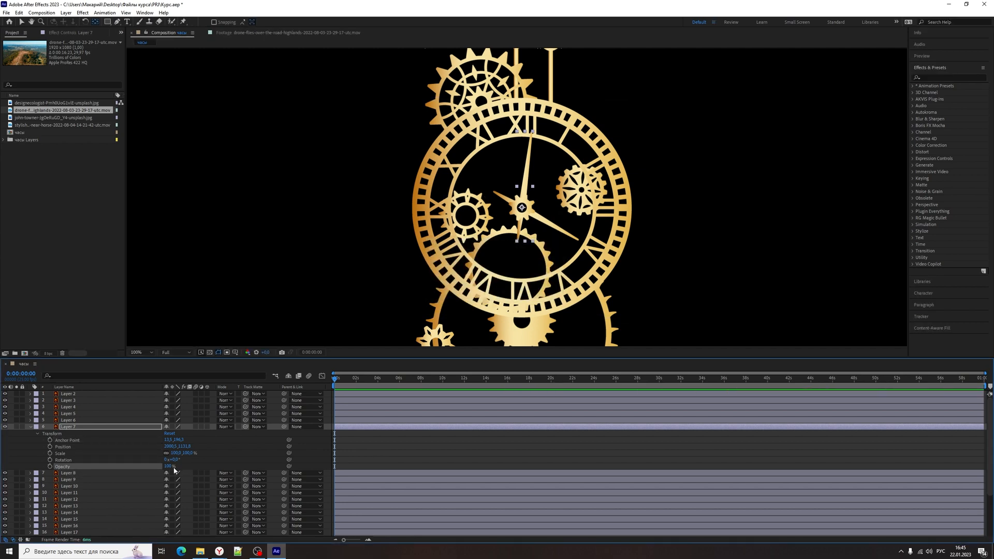
{"action": "mouse_move", "coordinate": [168, 466]}
{"action": "left_mouse_down"}
{"action": "mouse_move", "coordinate": [102, 473]}
{"action": "mouse_move", "coordinate": [154, 470]}
{"action": "left_mouse_up"}
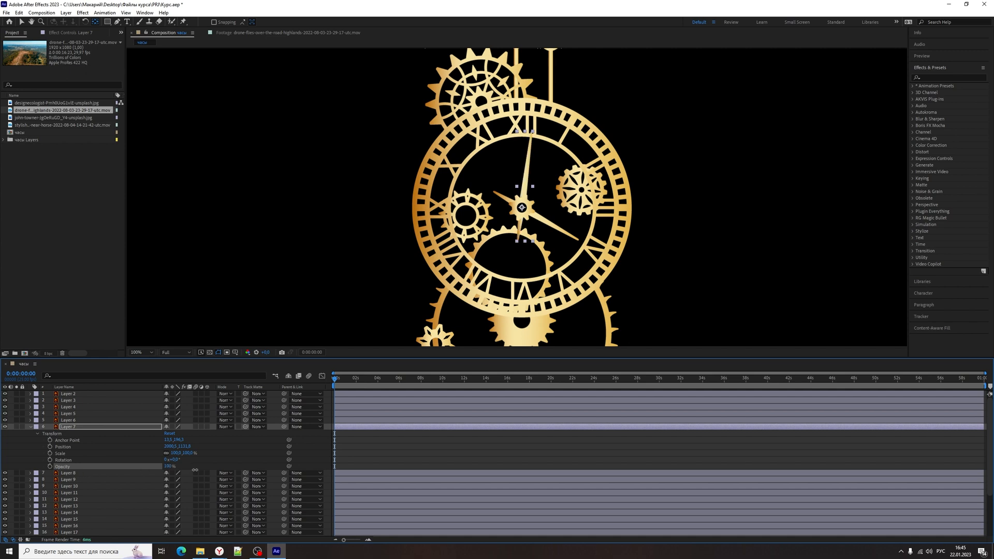
{"action": "left_click", "coordinate": [494, 468]}
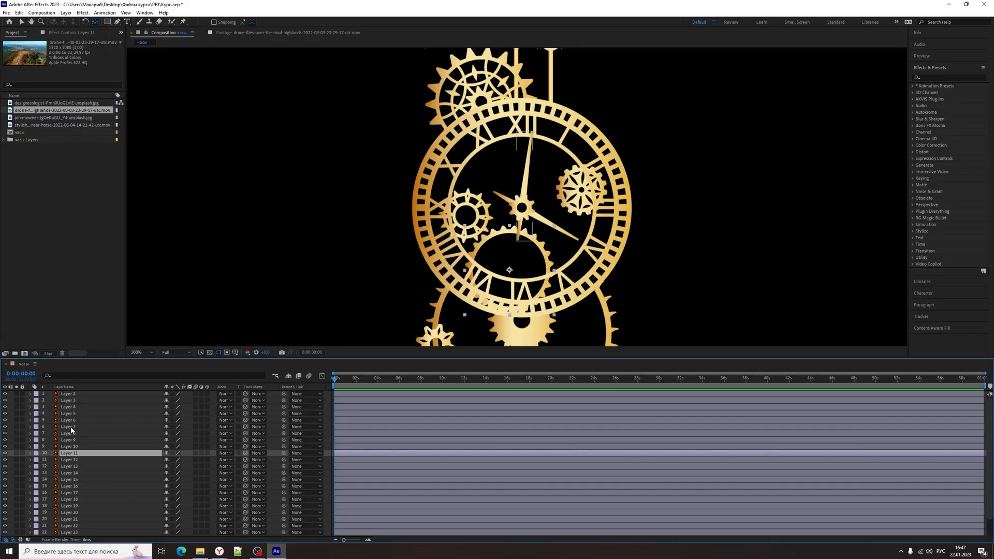
Show only Layer 7's Opacity property, try lowering it, and undo the change
{"action": "left_click", "coordinate": [70, 427]}
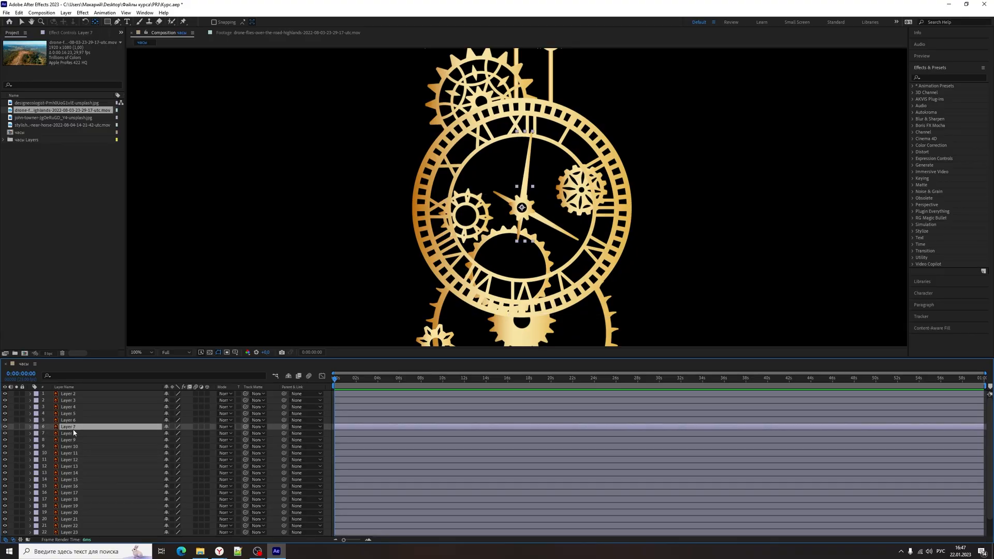
{"action": "key", "text": "t"}
{"action": "left_click_drag", "start_coordinate": [167, 433], "coordinate": [136, 433]}
{"action": "key", "text": "ctrl+z"}
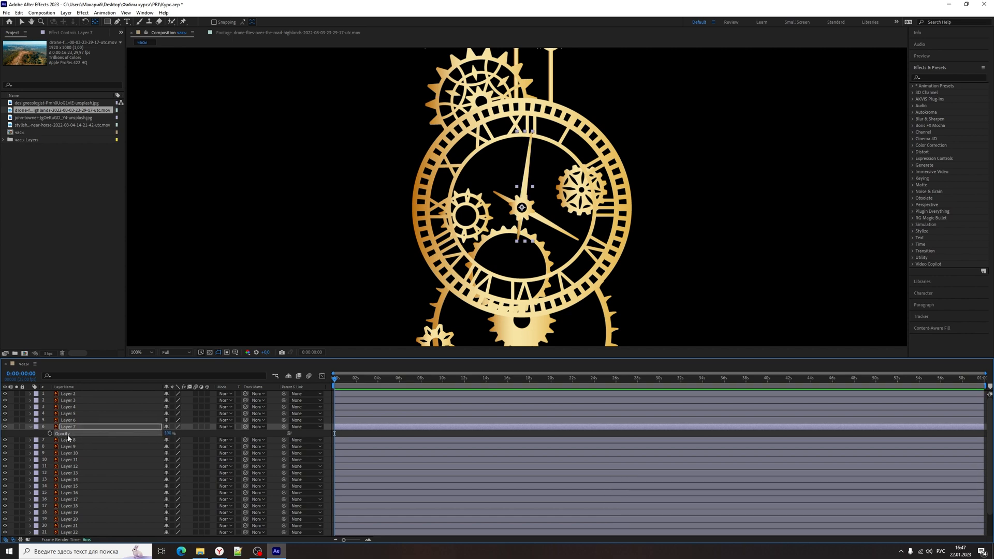
Show only Layer 7's Position property, try shifting the hand left along X, and undo the move
{"action": "key", "text": "p"}
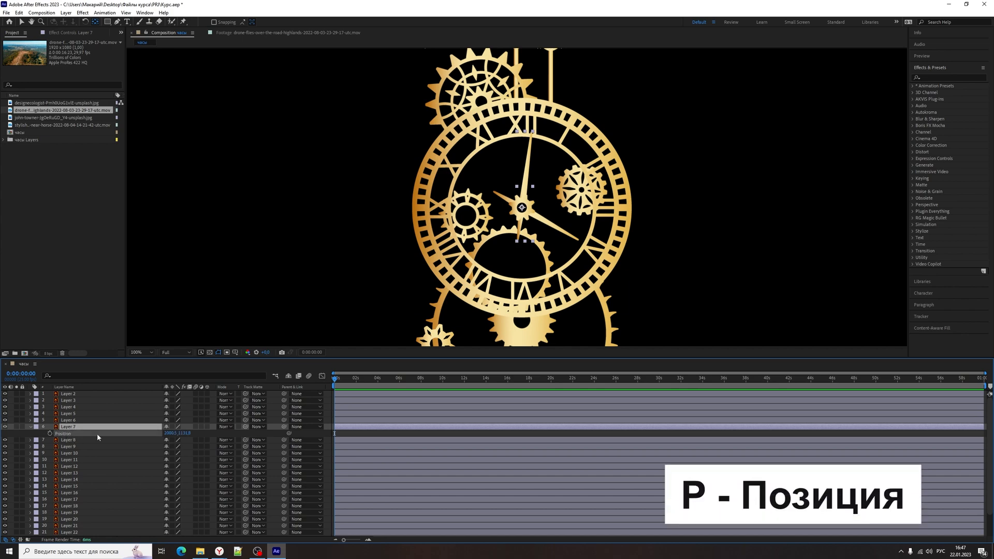
{"action": "left_click_drag", "start_coordinate": [170, 433], "coordinate": [127, 439]}
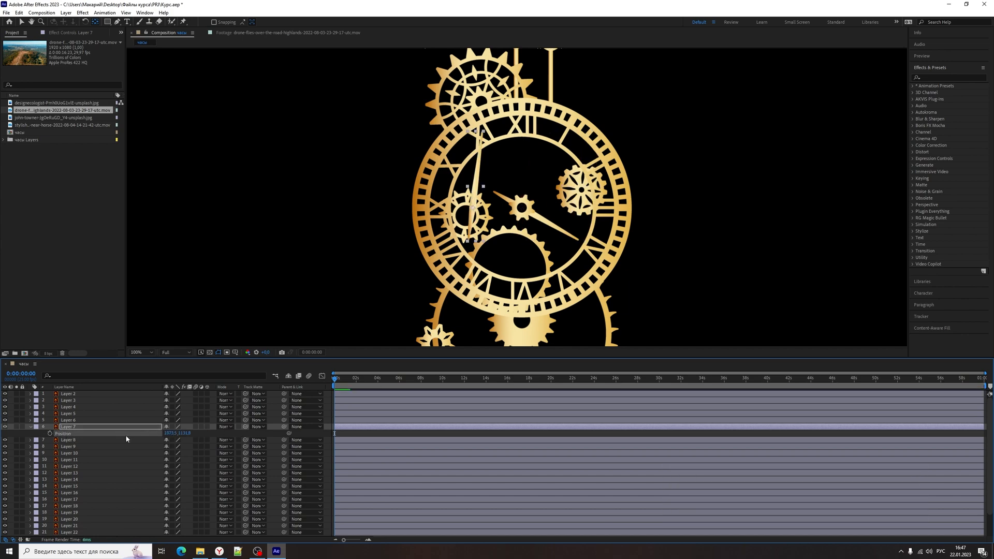
{"action": "key", "text": "ctrl+z"}
Show Layer 7's Rotation alone, then its Scale alone, trying a small change, and check for animated properties
{"action": "left_click", "coordinate": [71, 429]}
{"action": "key", "text": "r"}
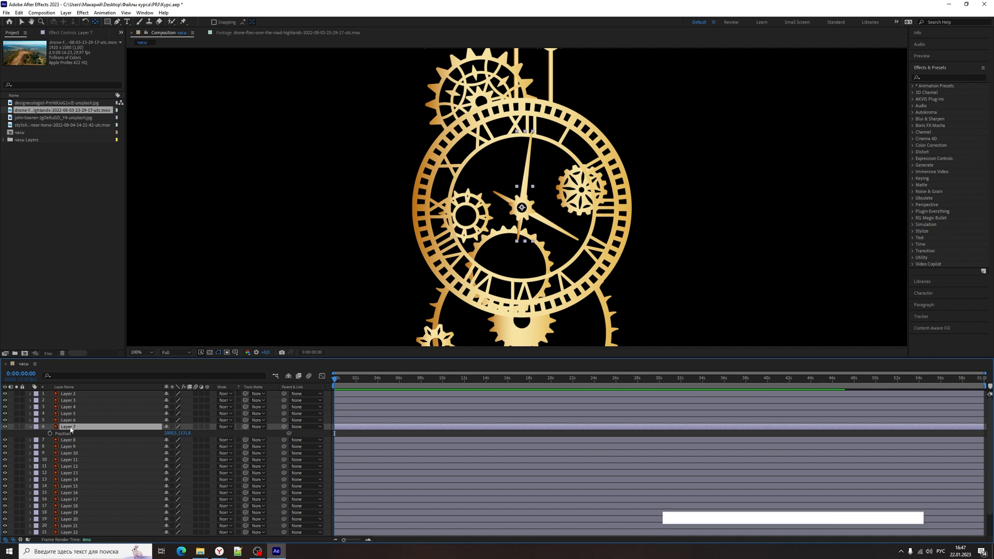
{"action": "left_click_drag", "start_coordinate": [175, 433], "coordinate": [176, 433]}
{"action": "key", "text": "s"}
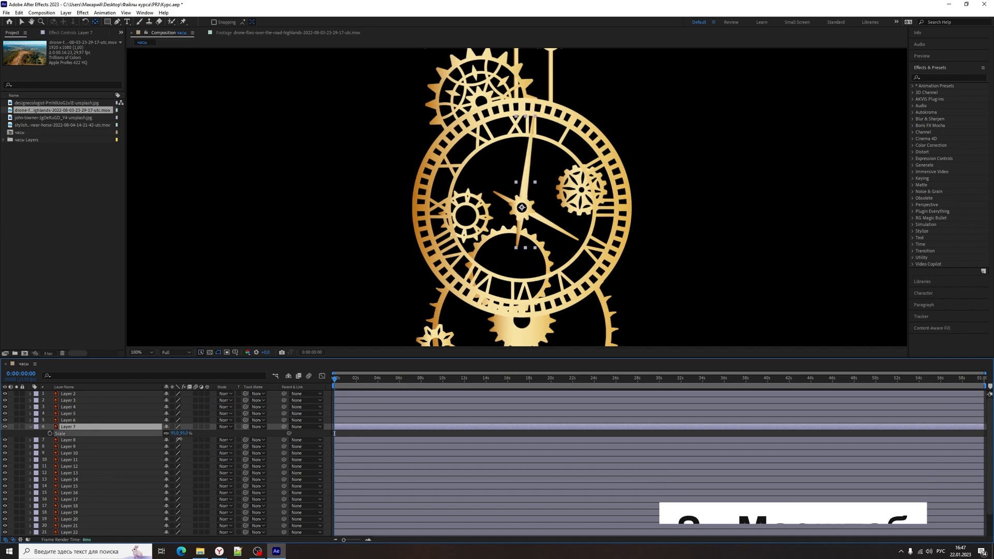
{"action": "key", "text": "u"}
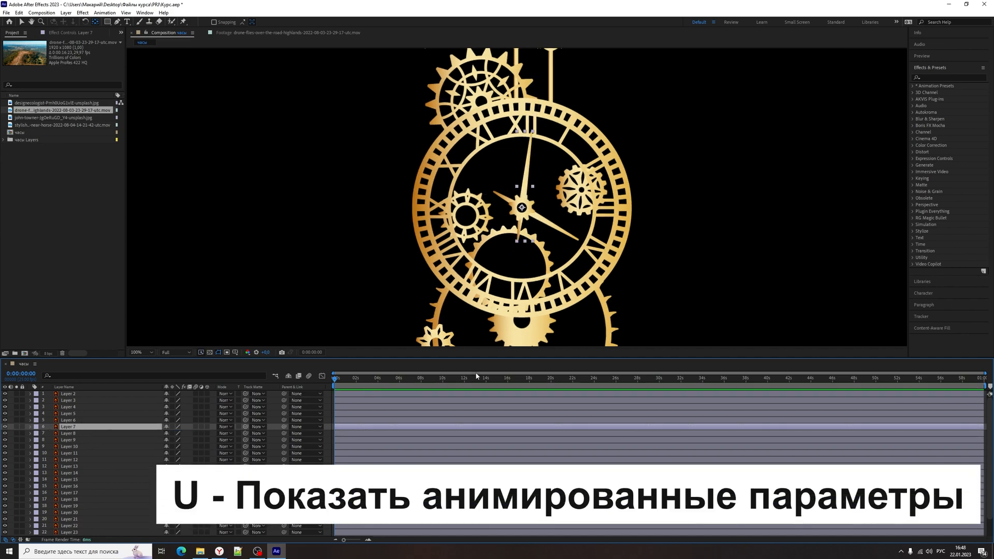
Expand Layer 7's Transform properties and add a Position keyframe at the start of the composition
{"action": "left_click", "coordinate": [30, 426]}
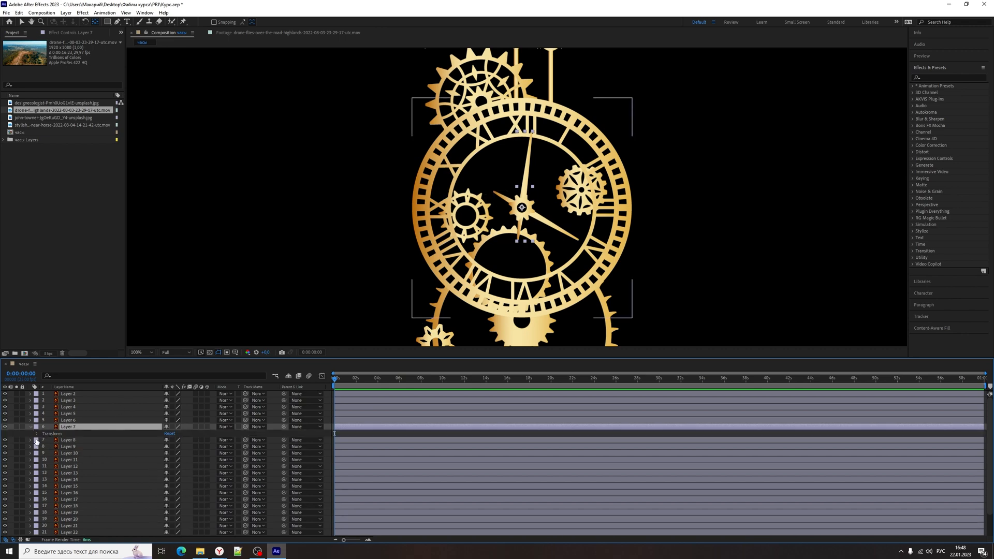
{"action": "left_click", "coordinate": [37, 433]}
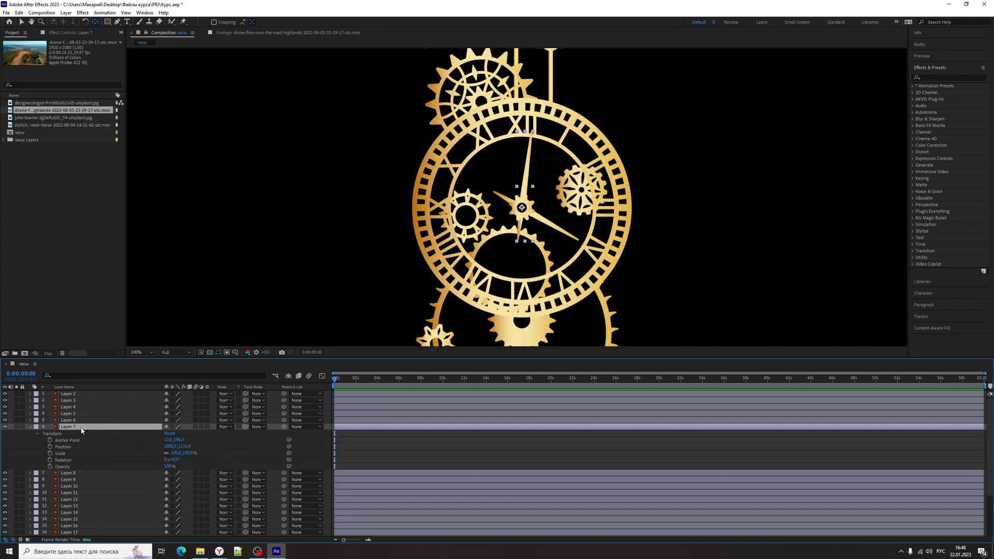
{"action": "key", "text": "alt+shift+p"}
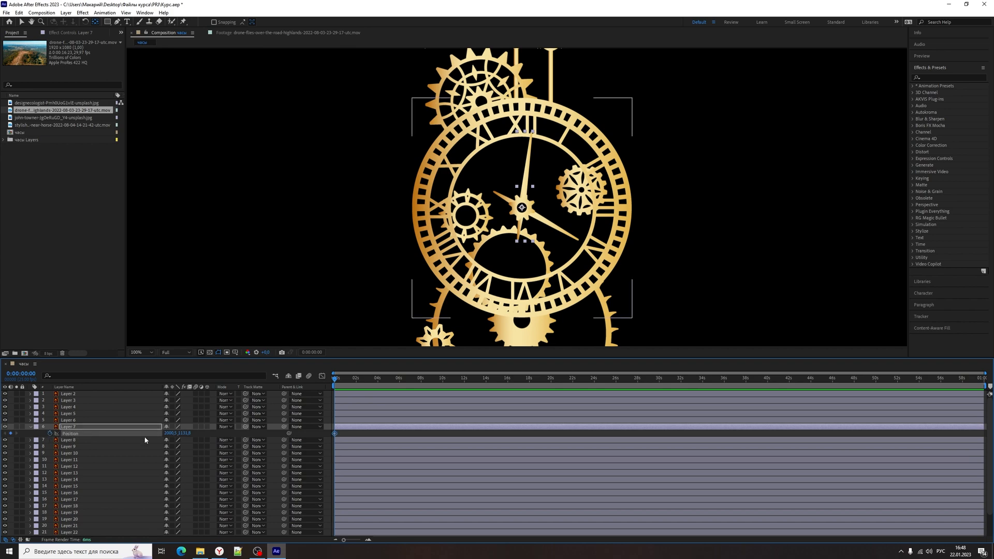
At 0:00:05:17, move Layer 7 to the right along X for a second Position keyframe and preview the motion from the start
{"action": "left_click", "coordinate": [395, 378]}
{"action": "key", "text": "shift+Right"}
{"action": "key", "text": "shift+Right"}
{"action": "key", "text": "shift+Right"}
{"action": "key", "text": "shift+Right"}
{"action": "key", "text": "shift+Right"}
{"action": "key", "text": "shift+Right"}
{"action": "key", "text": "shift+Right"}
{"action": "key", "text": "shift+Right"}
{"action": "key", "text": "shift+Right"}
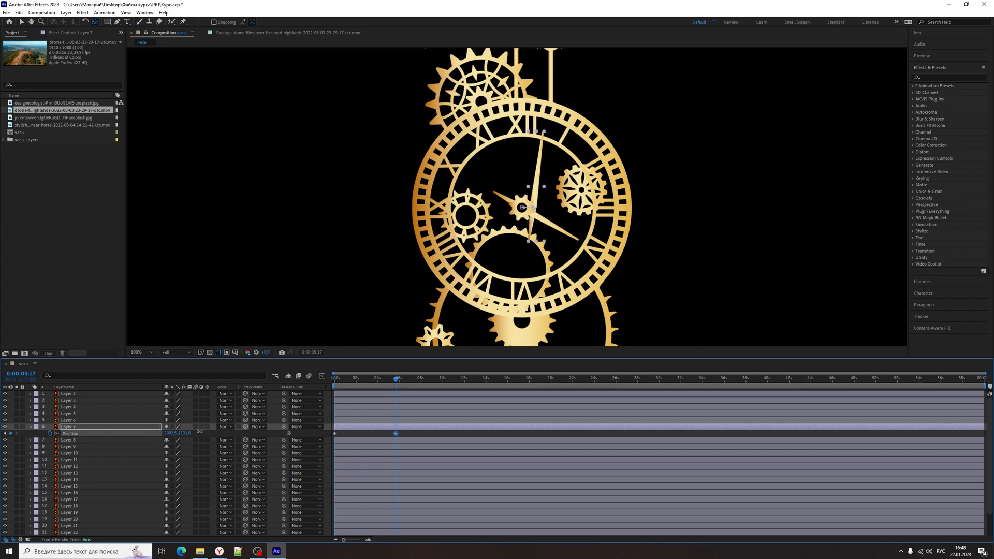
{"action": "key", "text": "Home"}
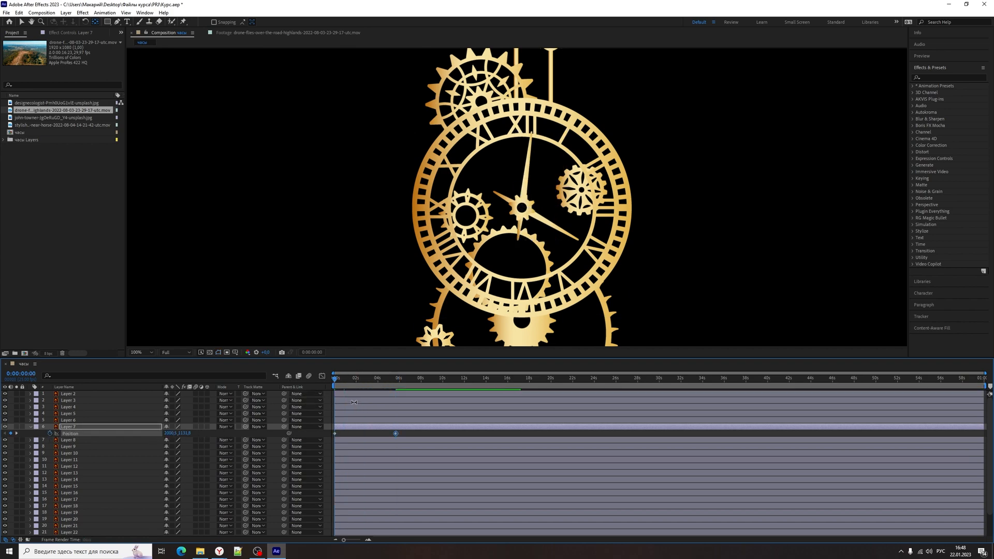
{"action": "key", "text": "space"}
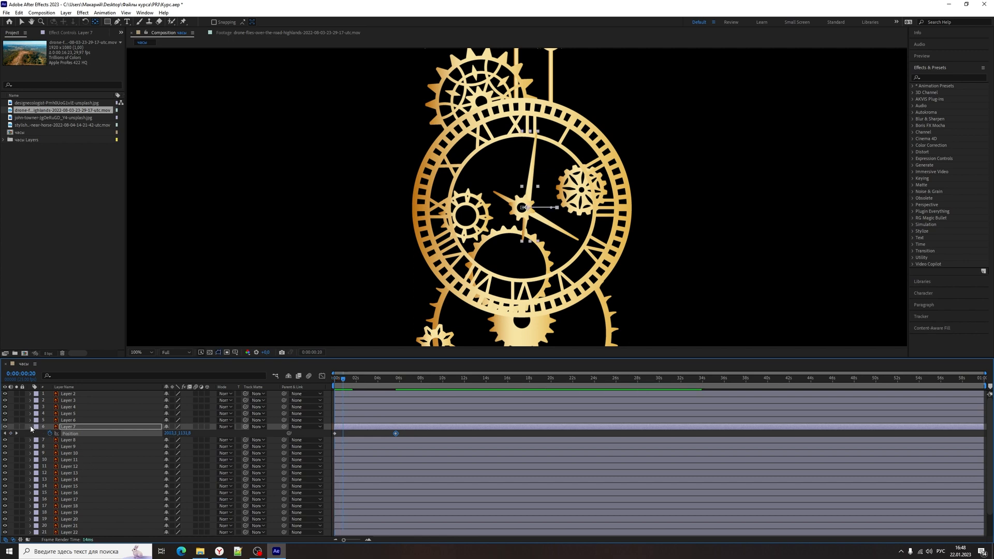
Collapse Layer 7's properties, add an Opacity keyframe to it and move that keyframe to about 5.5 seconds
{"action": "left_click", "coordinate": [30, 427]}
{"action": "key", "text": "KP_1"}
{"action": "key", "text": "KP_3"}
{"action": "left_click", "coordinate": [67, 429]}
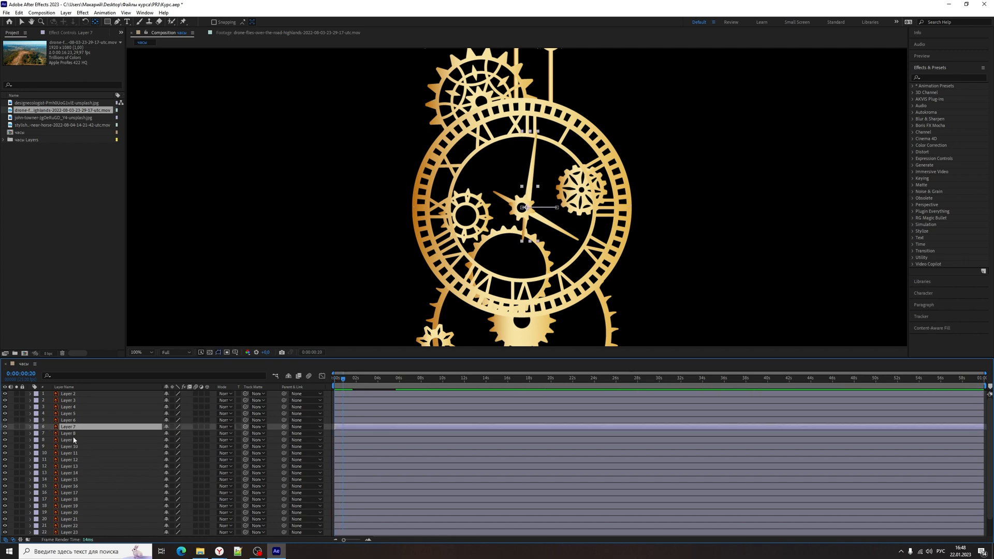
{"action": "key", "text": "alt+shift+t"}
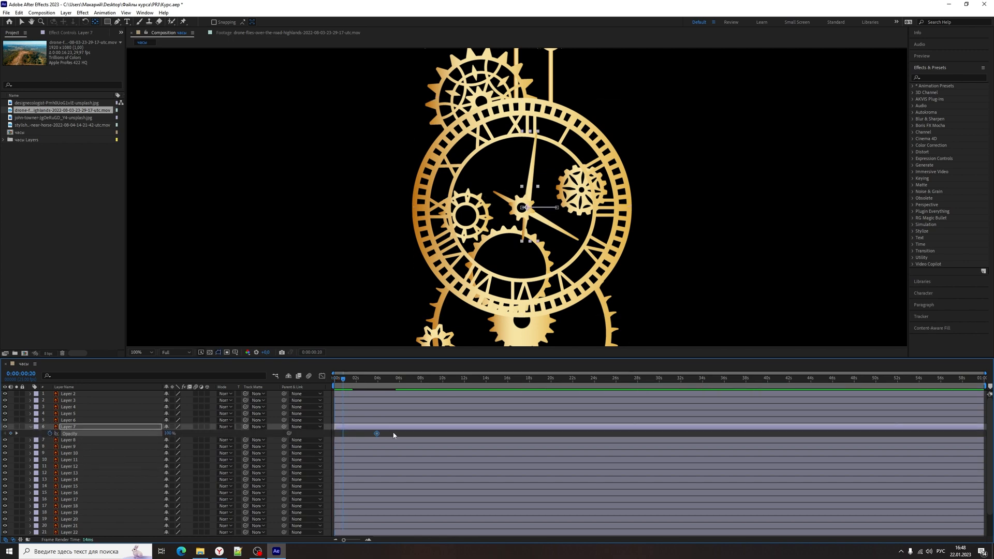
Place another Opacity keyframe for Layer 7 near the start of the composition and set it to 0%
{"action": "left_click_drag", "start_coordinate": [393, 435], "coordinate": [336, 434]}
{"action": "left_click", "coordinate": [168, 433]}
{"action": "type", "text": "0"}
{"action": "key", "text": "Return"}
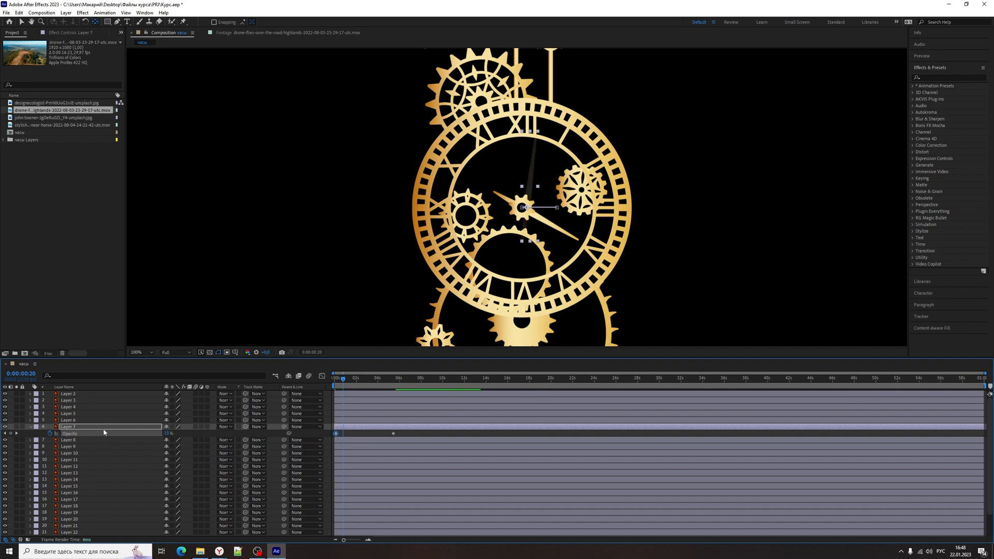
Collapse Layer 7's Opacity property, reselect Layer 7 and reveal all of its keyframed properties
{"action": "left_click", "coordinate": [30, 426]}
{"action": "left_click", "coordinate": [97, 472]}
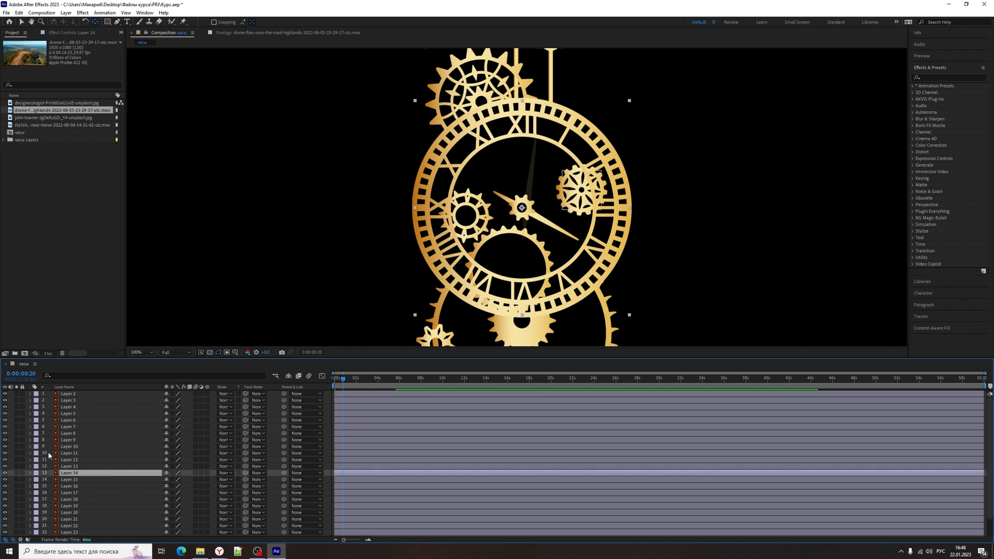
{"action": "left_click", "coordinate": [70, 427]}
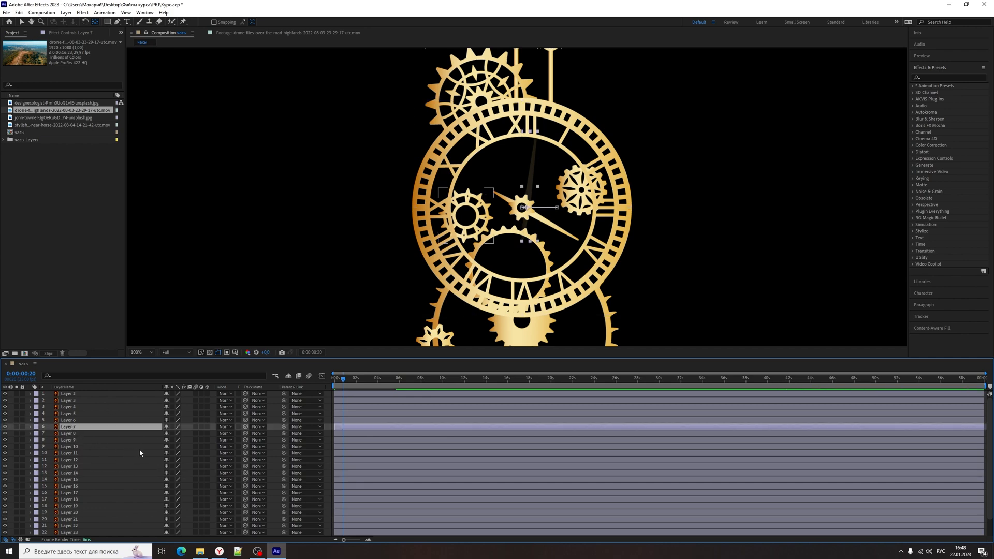
{"action": "key", "text": "u"}
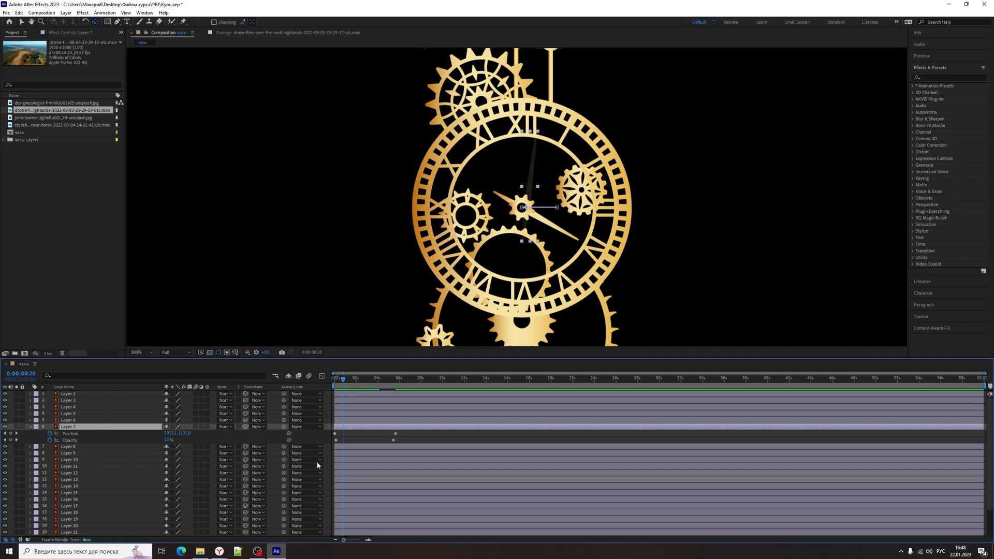
Apply Easy Ease to Layer 7's second Position and Opacity keyframes
{"action": "left_click_drag", "start_coordinate": [410, 444], "coordinate": [332, 430]}
{"action": "mouse_move", "coordinate": [405, 430]}
{"action": "left_mouse_down"}
{"action": "mouse_move", "coordinate": [389, 443]}
{"action": "mouse_move", "coordinate": [463, 439]}
{"action": "mouse_move", "coordinate": [395, 440]}
{"action": "left_mouse_up"}
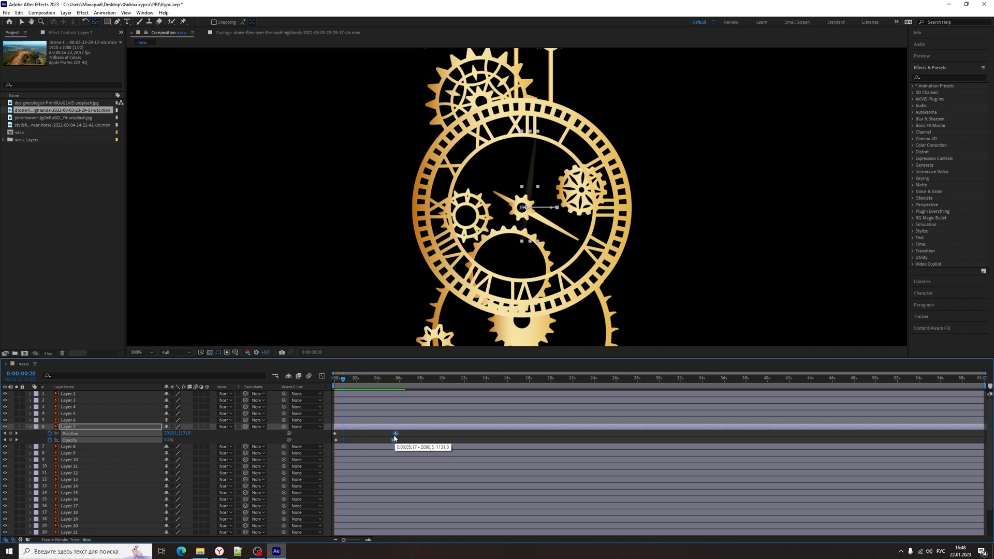
{"action": "left_click", "coordinate": [394, 439]}
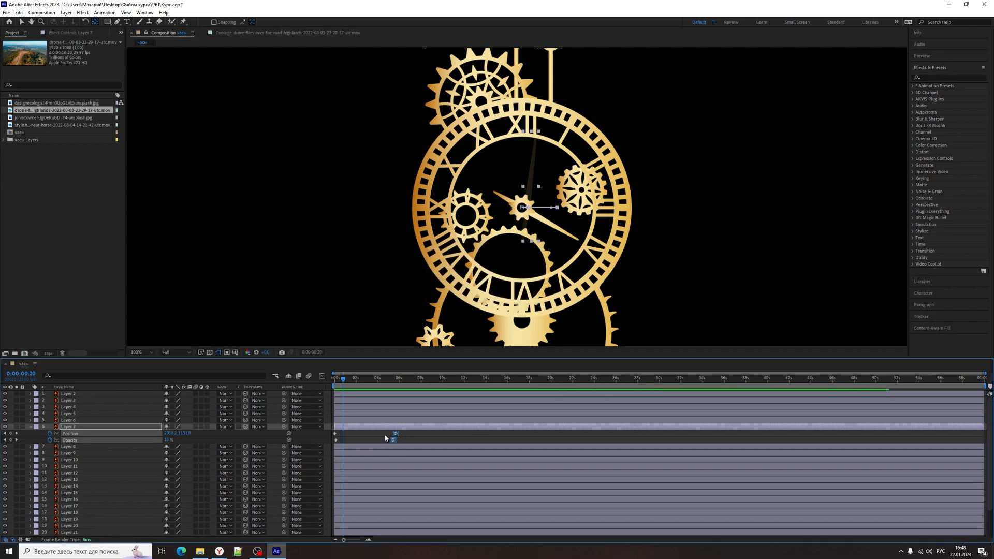
{"action": "key", "text": "F9"}
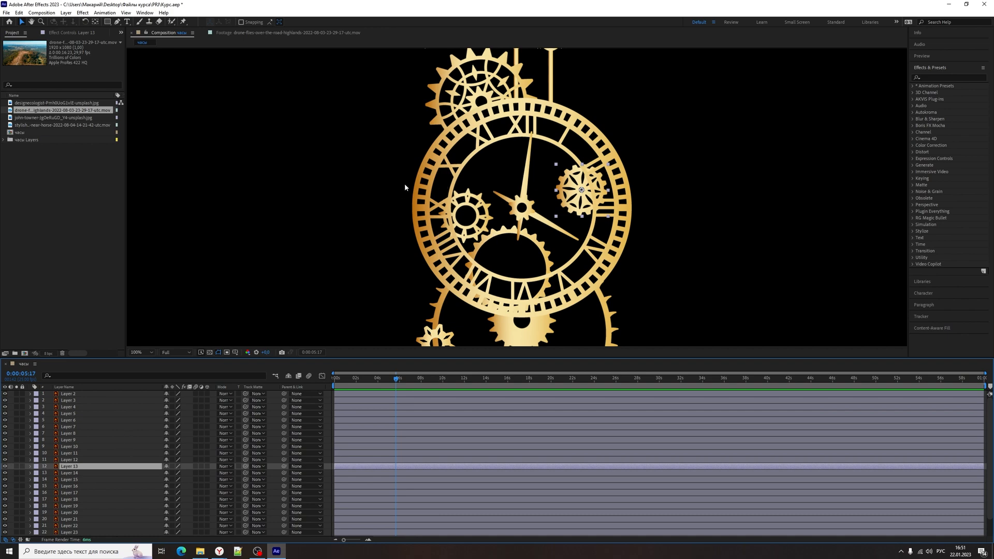
Pre-compose the two clock-hand layers, Layer 6 and Layer 7, into a new composition named "Стрелки на часах"
{"action": "left_click", "coordinate": [528, 155]}
{"action": "left_click", "coordinate": [562, 231], "text": "shift"}
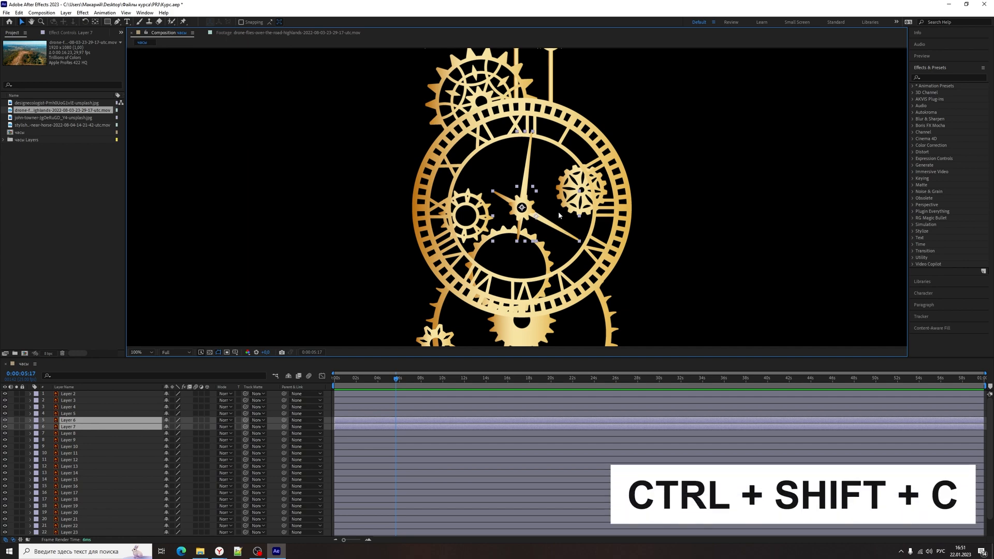
{"action": "key", "text": "ctrl+shift+c"}
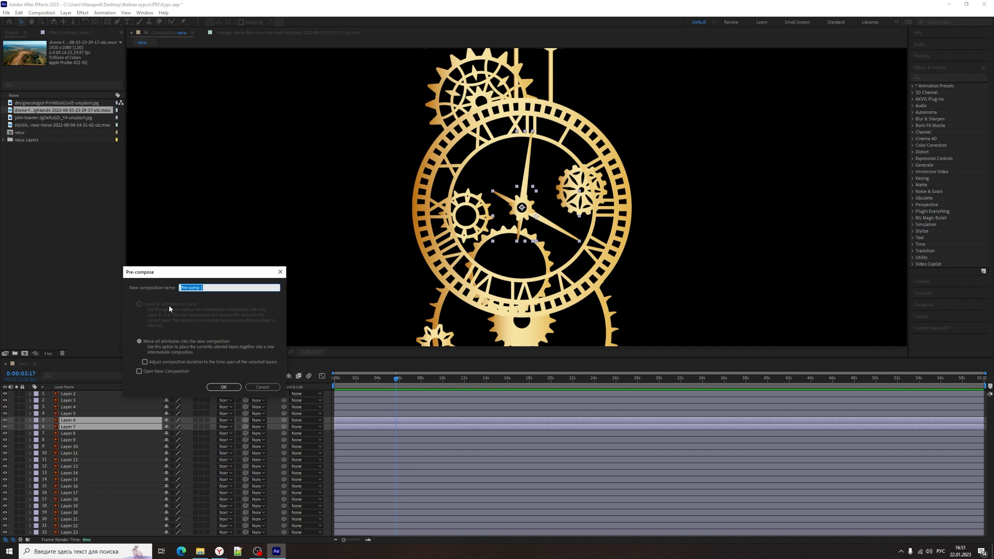
{"action": "type", "text": "C"}
{"action": "left_click", "coordinate": [223, 387]}
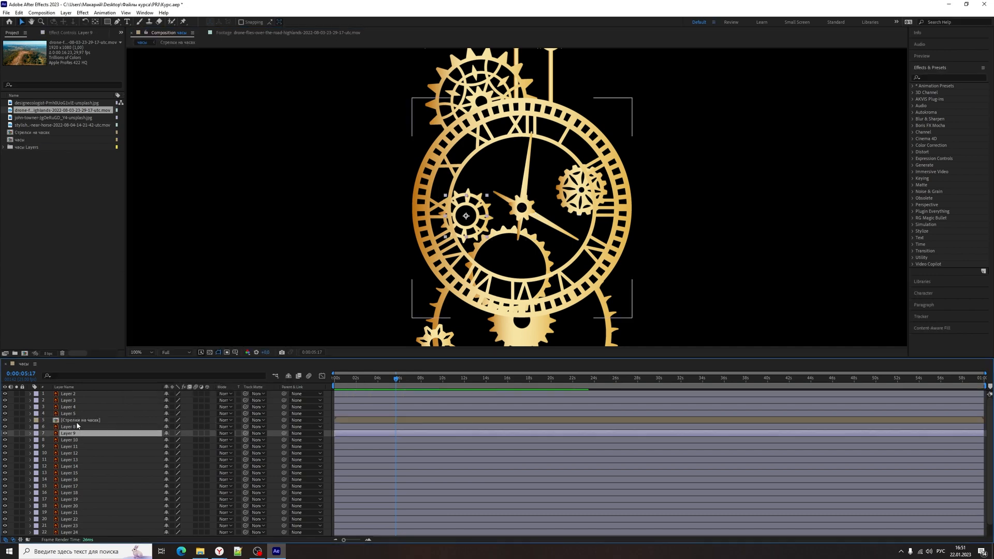
Open the "Стрелки на часах" composition to check its contents, and return to the "часы" composition
{"action": "left_click", "coordinate": [78, 432]}
{"action": "left_click", "coordinate": [76, 421]}
{"action": "double_click", "coordinate": [77, 421]}
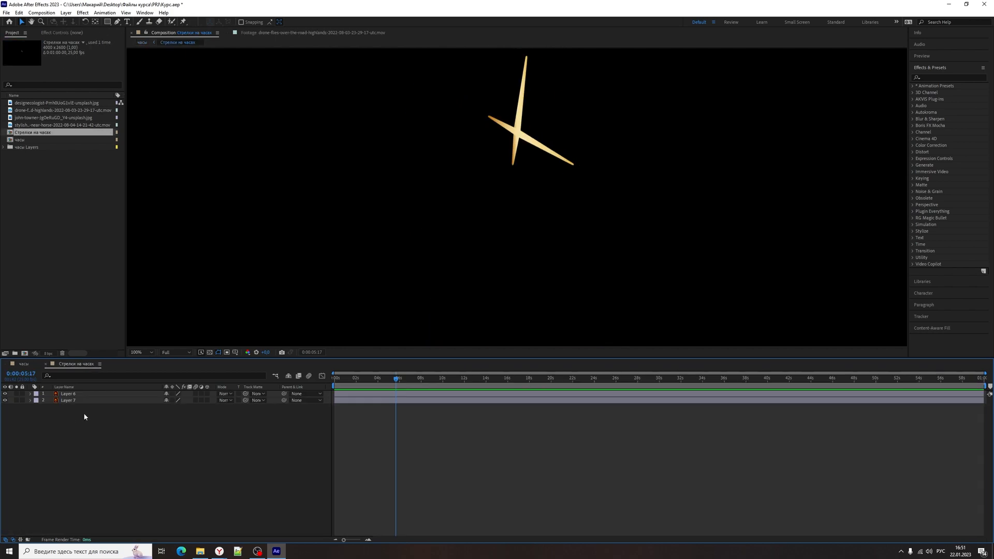
{"action": "key", "text": "comma"}
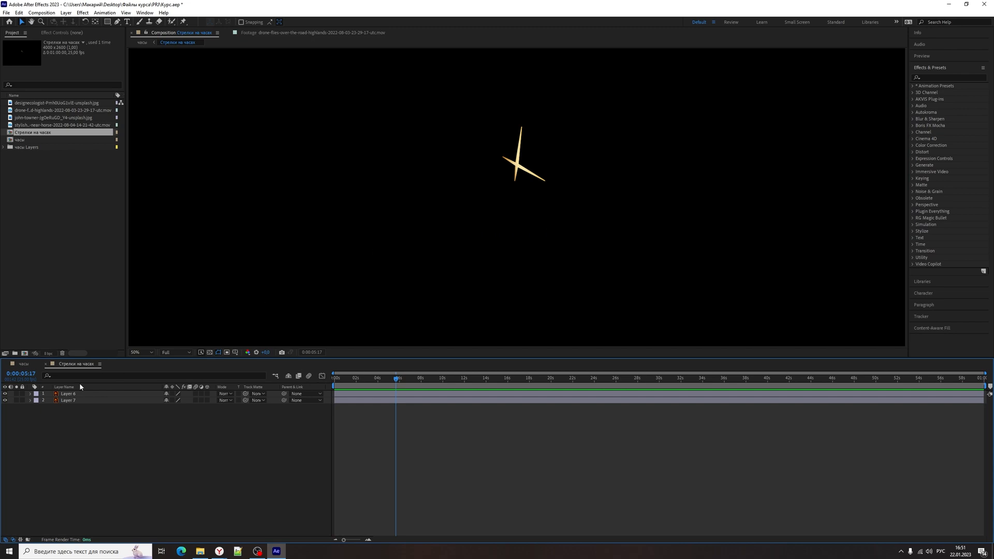
{"action": "left_click", "coordinate": [23, 365]}
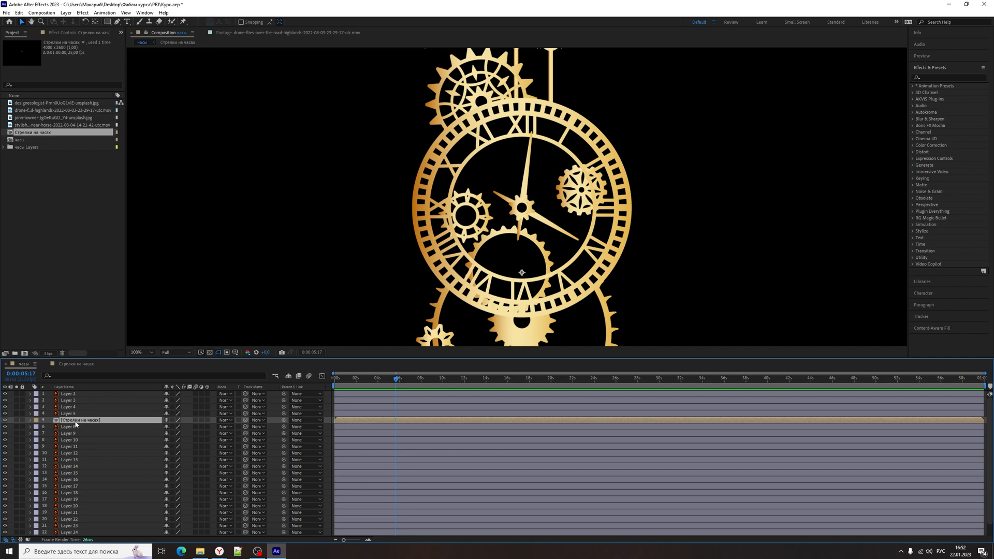
Reveal the Position of the "Стрелки на часах" layer, try shifting it along X and Y, and undo each move
{"action": "key", "text": "p"}
{"action": "left_click_drag", "start_coordinate": [171, 427], "coordinate": [144, 436]}
{"action": "key", "text": "ctrl+z"}
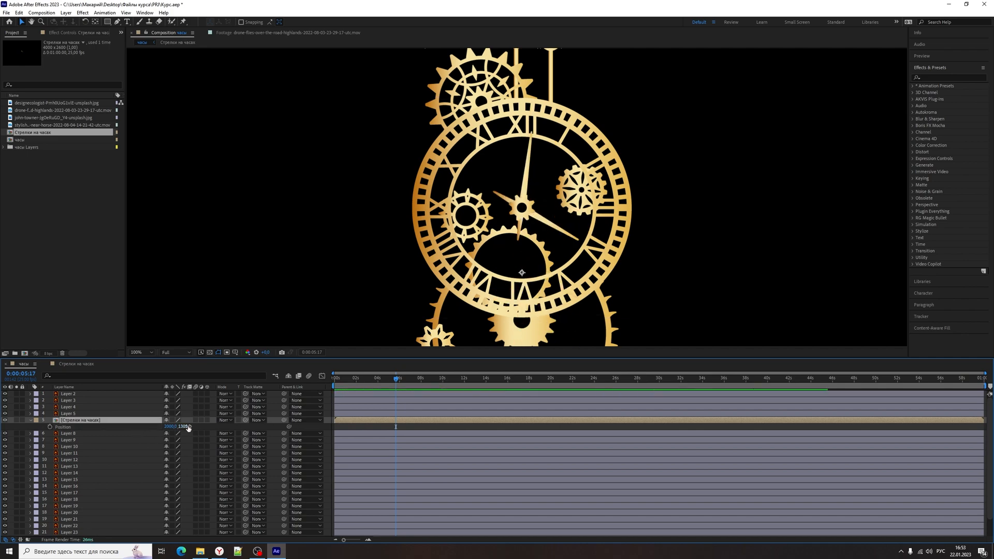
{"action": "left_click_drag", "start_coordinate": [188, 427], "coordinate": [294, 427]}
{"action": "key", "text": "ctrl+z"}
{"action": "left_click_drag", "start_coordinate": [171, 428], "coordinate": [77, 430]}
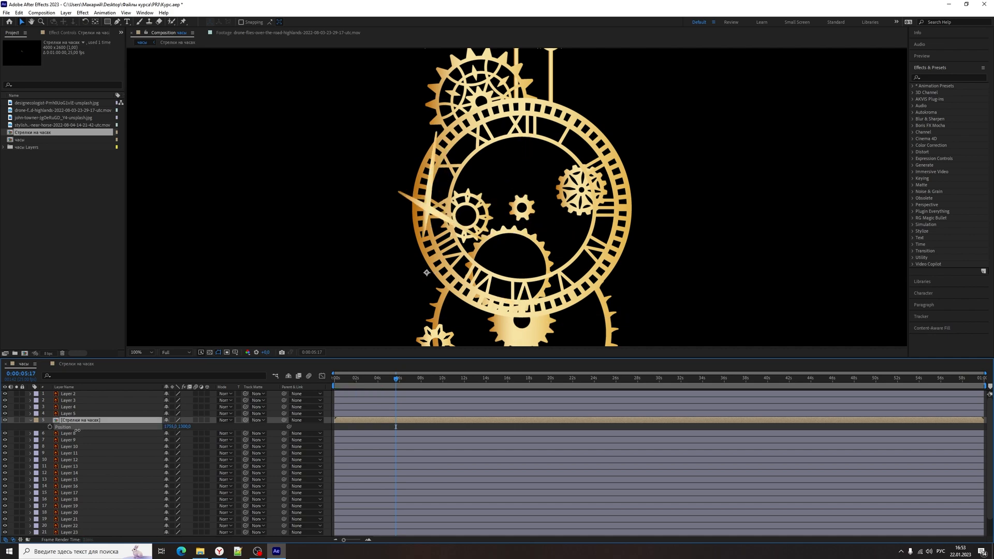
{"action": "key", "text": "ctrl+z"}
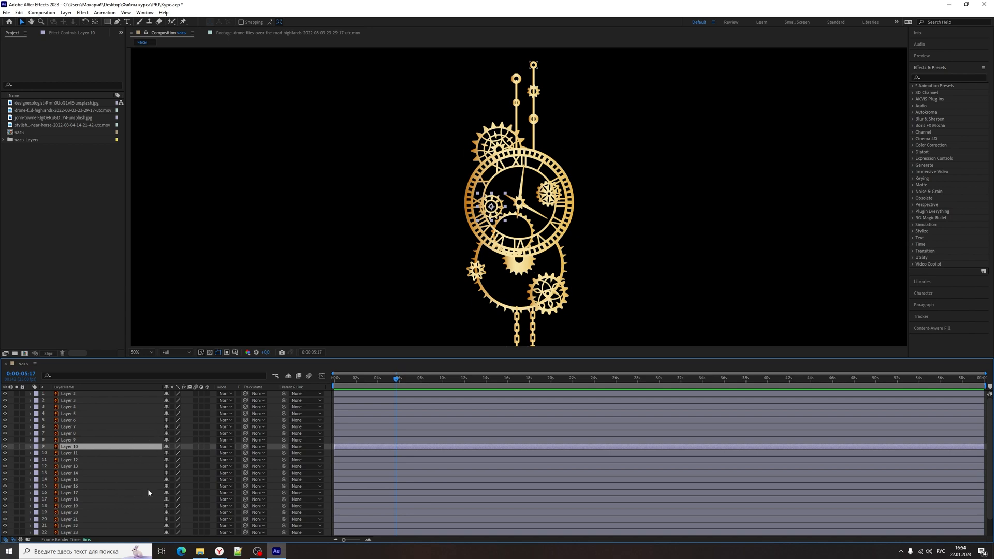
Create a null object in the "часы" composition and move it above all other layers
{"action": "right_click", "coordinate": [330, 428]}
{"action": "mouse_move", "coordinate": [362, 432]}
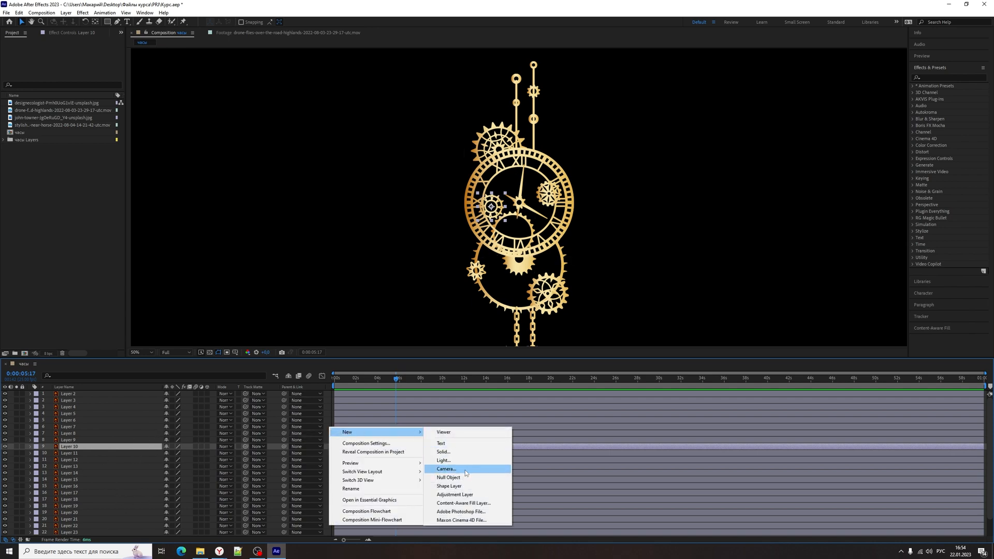
{"action": "left_click", "coordinate": [448, 478]}
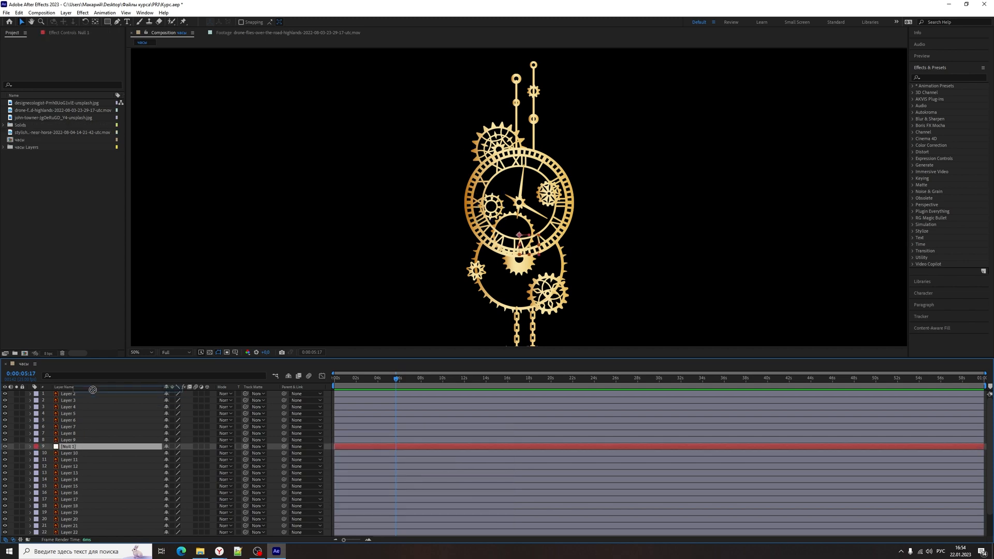
{"action": "left_click_drag", "start_coordinate": [94, 395], "coordinate": [94, 394]}
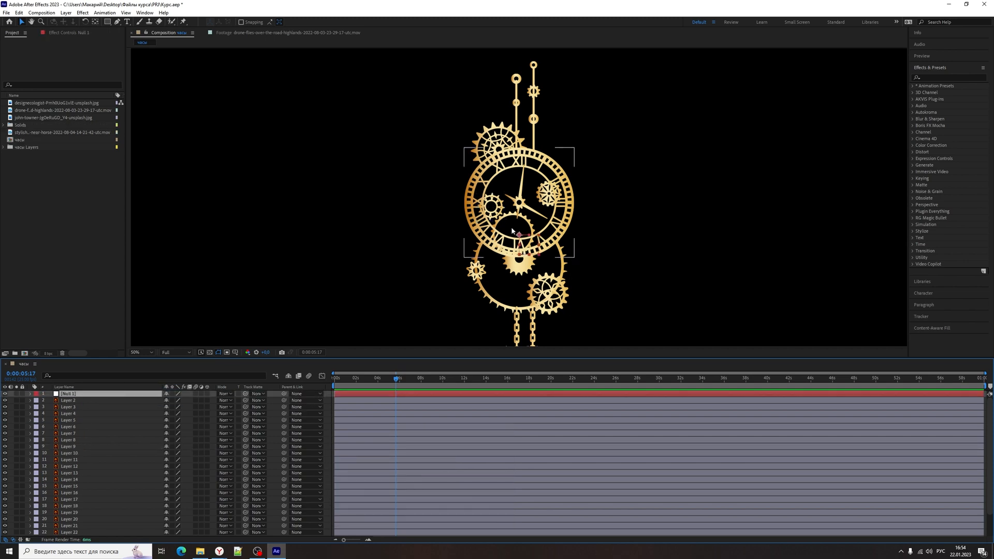
Parent both clock hands and the dial ring (Layers 6, 7 and 8) to Null 1
{"action": "left_click", "coordinate": [522, 189]}
{"action": "left_click", "coordinate": [543, 217], "text": "shift"}
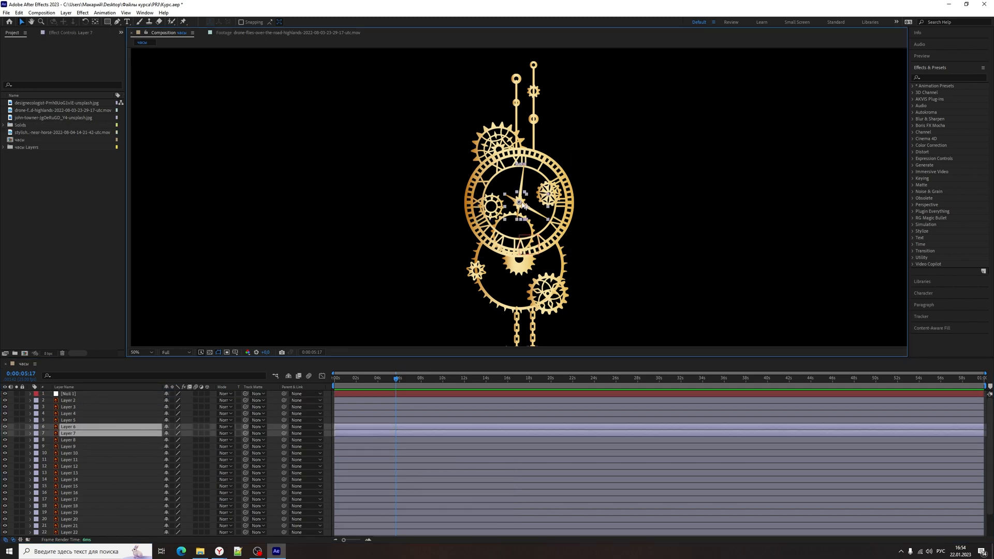
{"action": "left_click", "coordinate": [548, 166], "text": "shift"}
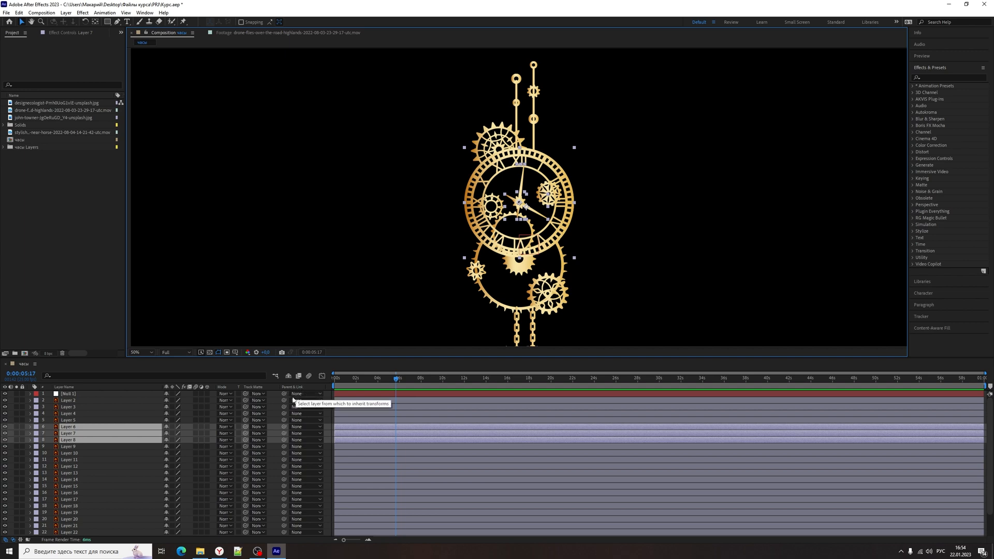
{"action": "left_click_drag", "start_coordinate": [284, 428], "coordinate": [64, 395]}
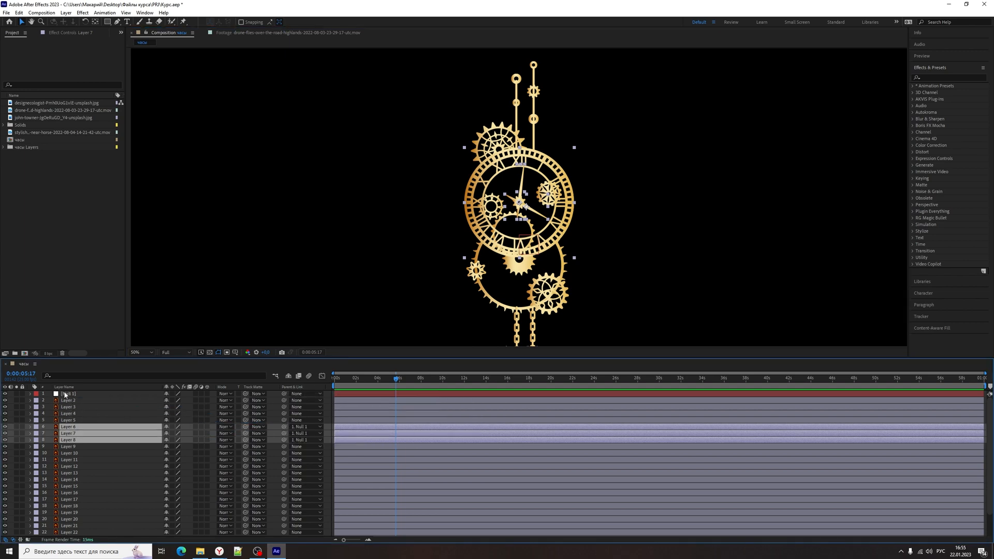
Reveal Null 1's Position, try moving the null along X with its linked layers, and undo the move
{"action": "left_click", "coordinate": [65, 395]}
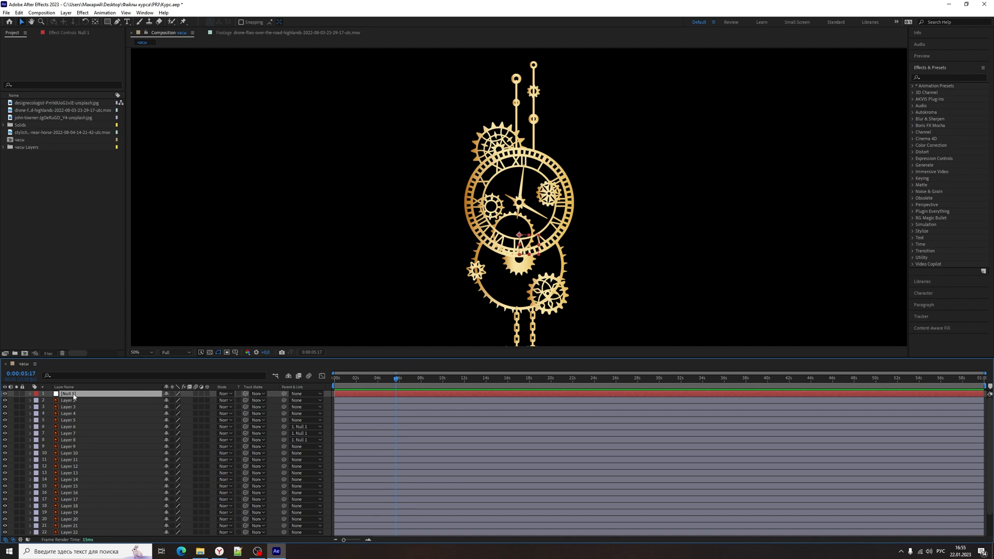
{"action": "key", "text": "p"}
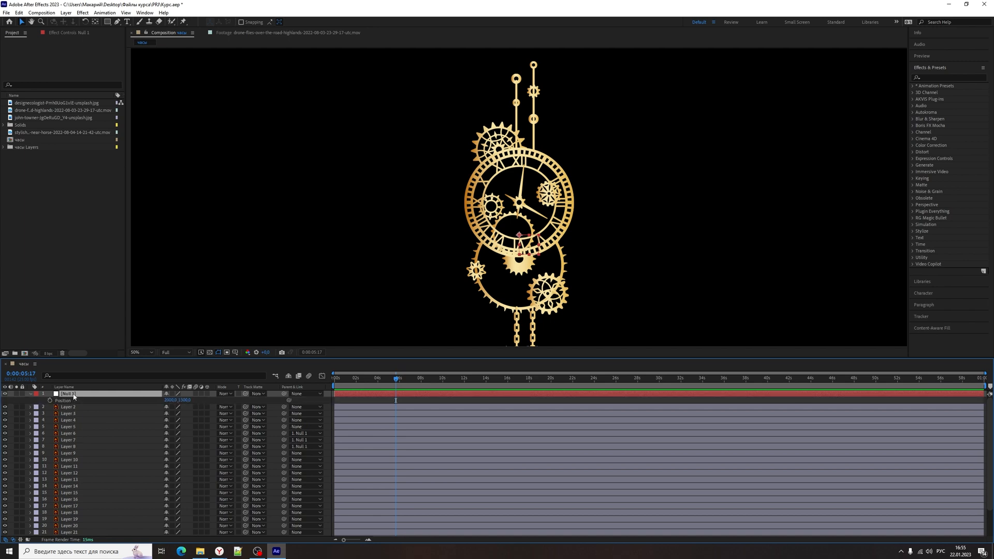
{"action": "left_click_drag", "start_coordinate": [171, 400], "coordinate": [259, 401]}
{"action": "key", "text": "ctrl+z"}
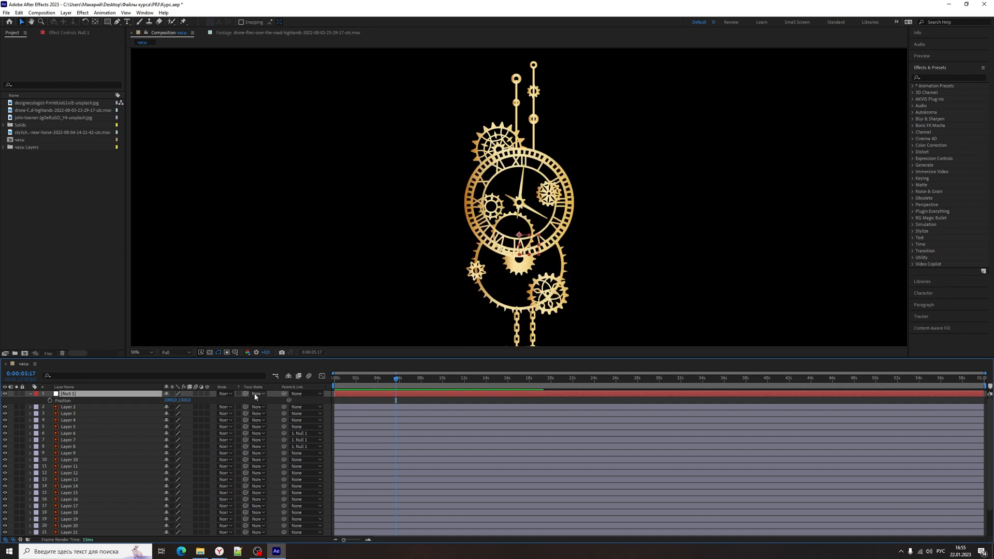
Parent the lower gear, Layer 2, to Null 1 and test the link by shifting the null along X
{"action": "left_click", "coordinate": [564, 310]}
{"action": "left_click_drag", "start_coordinate": [284, 407], "coordinate": [68, 397]}
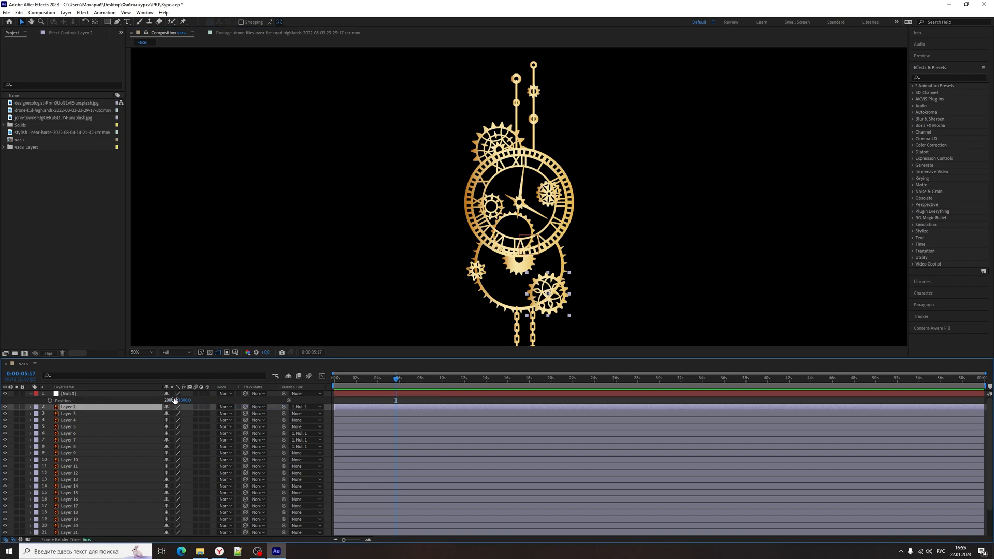
{"action": "mouse_move", "coordinate": [174, 400]}
{"action": "left_mouse_down"}
{"action": "mouse_move", "coordinate": [269, 400]}
{"action": "mouse_move", "coordinate": [171, 400]}
{"action": "mouse_move", "coordinate": [218, 398]}
{"action": "mouse_move", "coordinate": [218, 391]}
{"action": "mouse_move", "coordinate": [176, 391]}
{"action": "mouse_move", "coordinate": [190, 393]}
{"action": "left_mouse_up"}
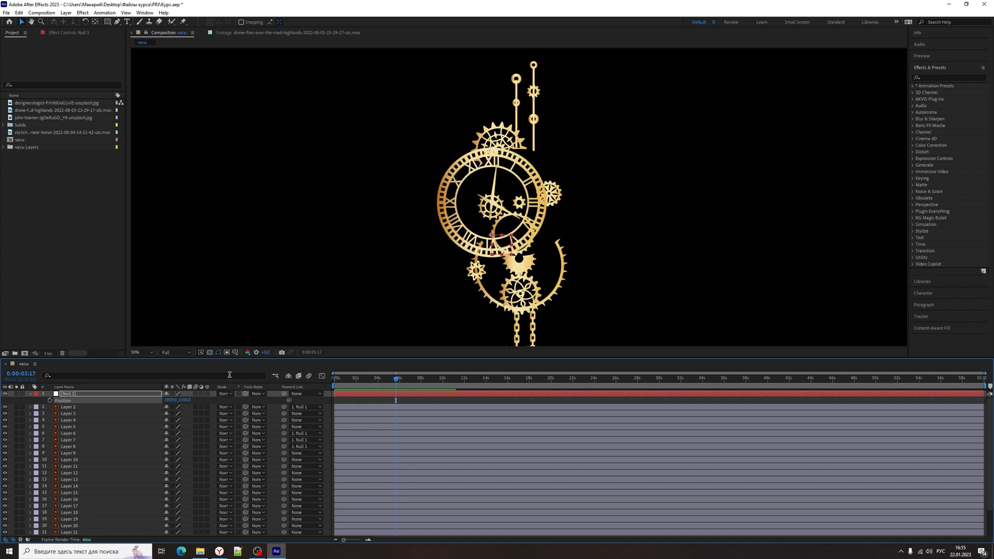
Undo the null's test move and delete Null 1 from the "часы" composition
{"action": "key", "text": "ctrl+z"}
{"action": "key", "text": "ctrl+z"}
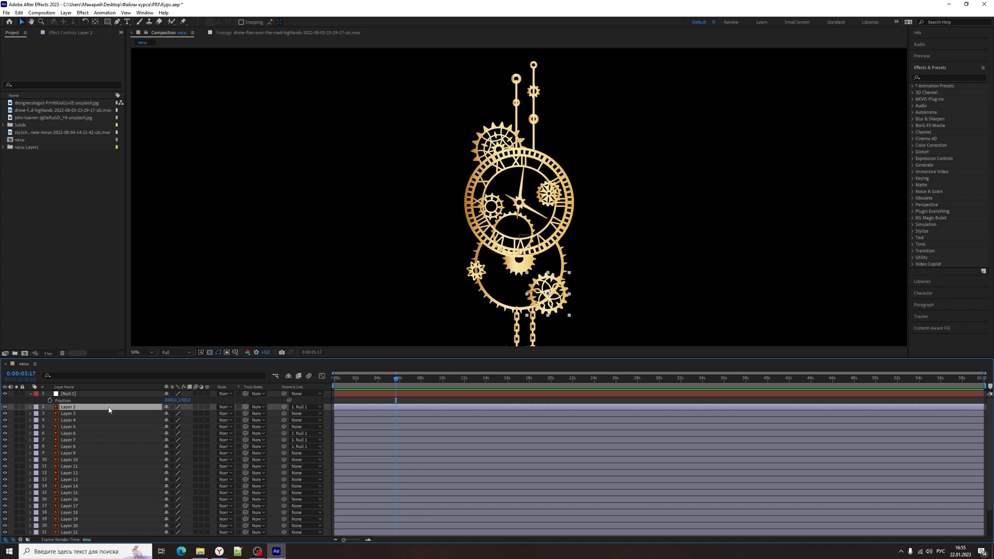
{"action": "left_click", "coordinate": [72, 393]}
{"action": "key", "text": "Delete"}
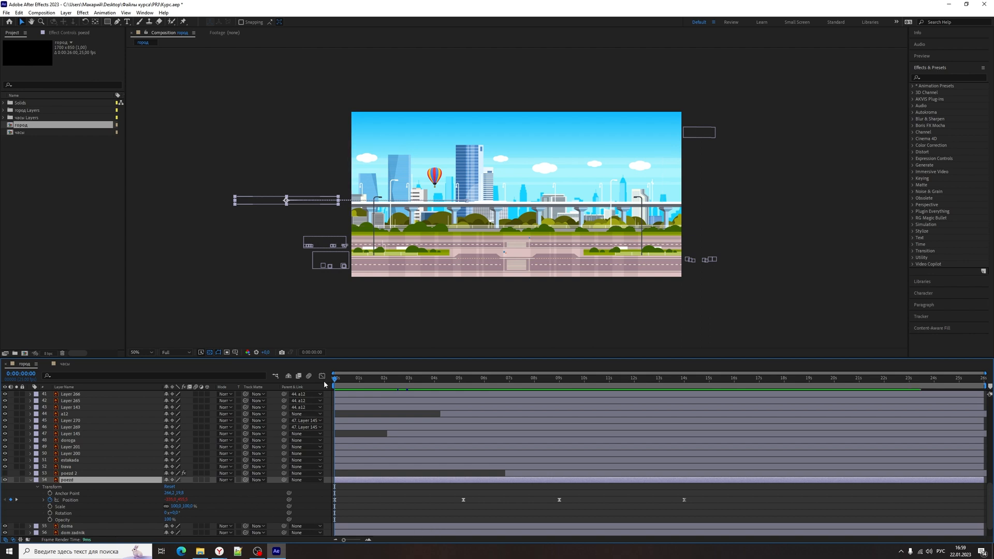
Delete all Position keyframes of the poezd layer in the "город" composition, with the time at the start
{"action": "left_click_drag", "start_coordinate": [335, 380], "coordinate": [335, 413]}
{"action": "left_click_drag", "start_coordinate": [712, 487], "coordinate": [327, 508]}
{"action": "key", "text": "Delete"}
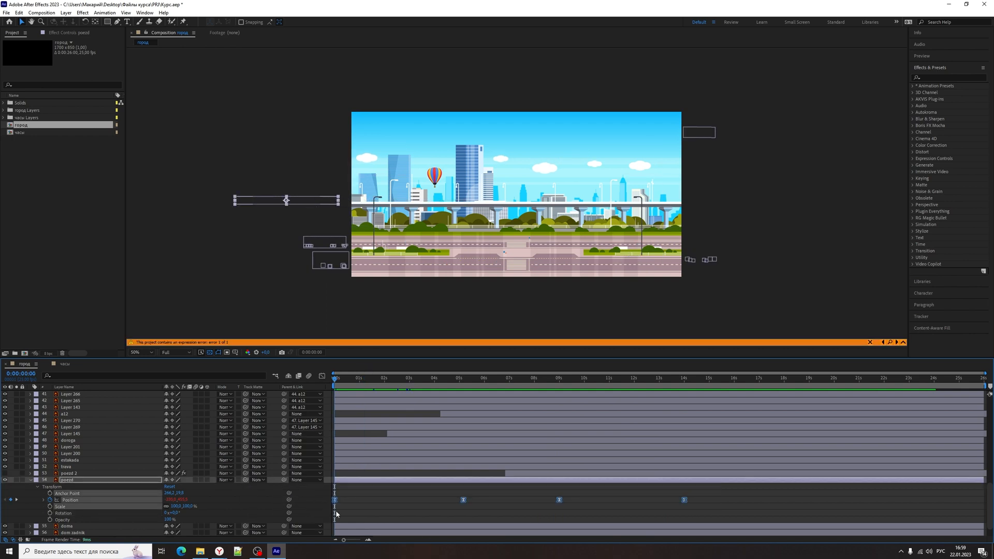
Remove the loopOut('cycle') expression from the poezd layer's Position and briefly preview the composition
{"action": "left_click", "coordinate": [43, 500]}
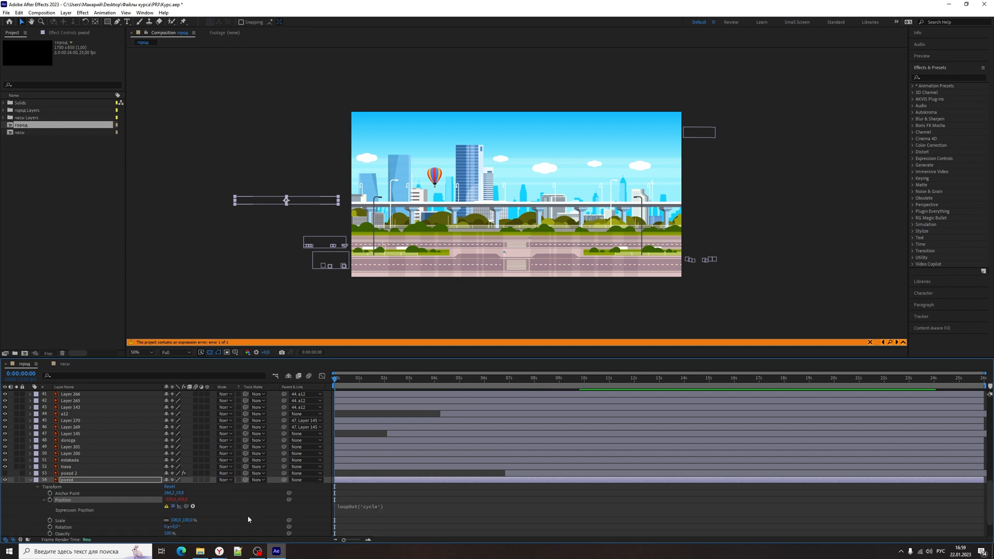
{"action": "left_click", "coordinate": [356, 509]}
{"action": "key", "text": "BackSpace"}
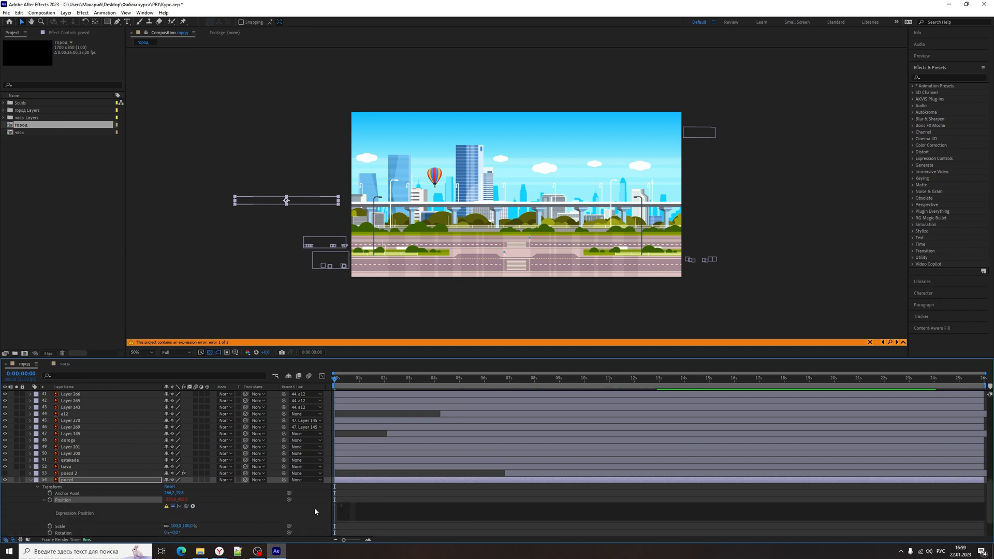
{"action": "left_click", "coordinate": [313, 512]}
{"action": "key", "text": "space"}
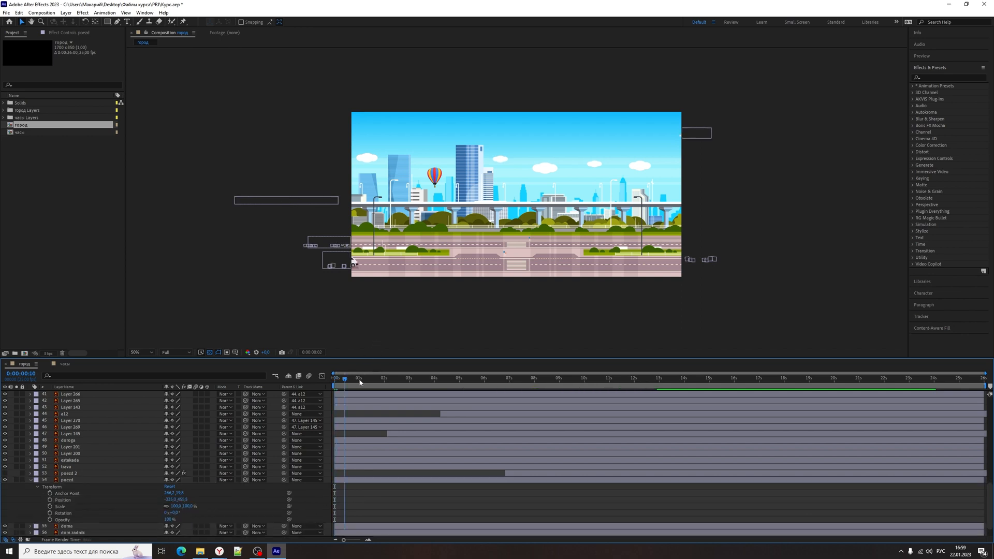
{"action": "key", "text": "space"}
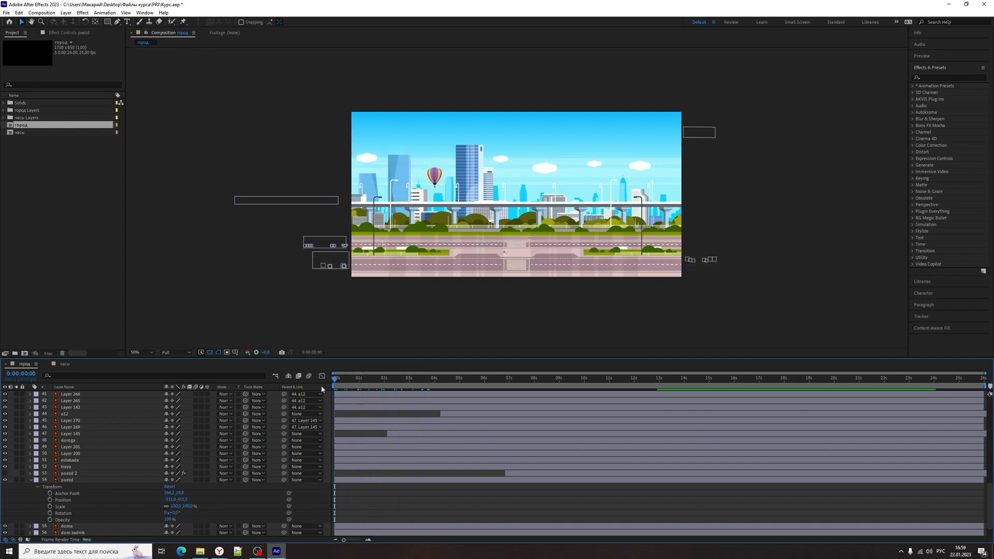
Keyframe the poezd layer's Position at the start, and move the train along the bridge to mid-frame at 0:00:03:24
{"action": "left_click", "coordinate": [50, 500]}
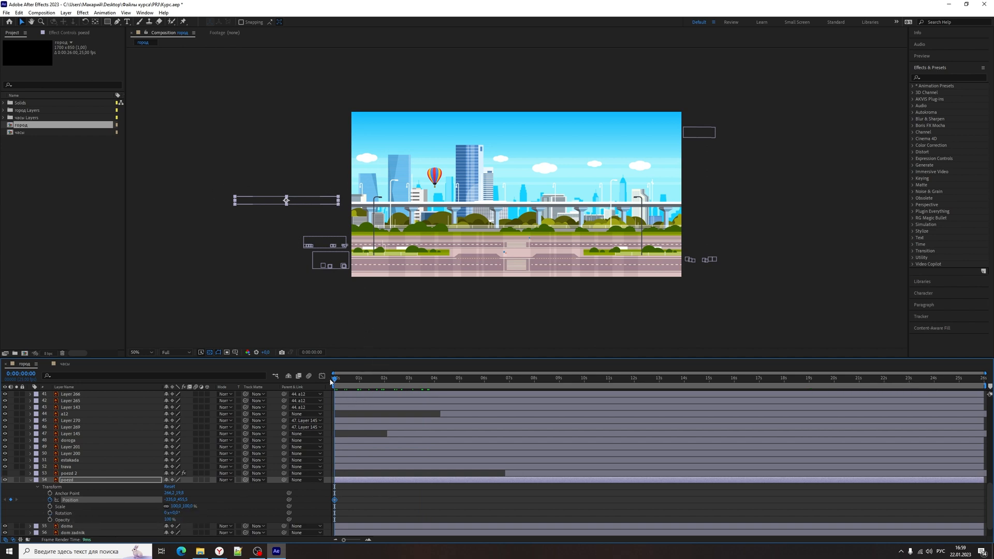
{"action": "key", "text": "Page_Down"}
{"action": "key", "text": "Page_Down"}
{"action": "left_click_drag", "start_coordinate": [354, 383], "coordinate": [435, 384]}
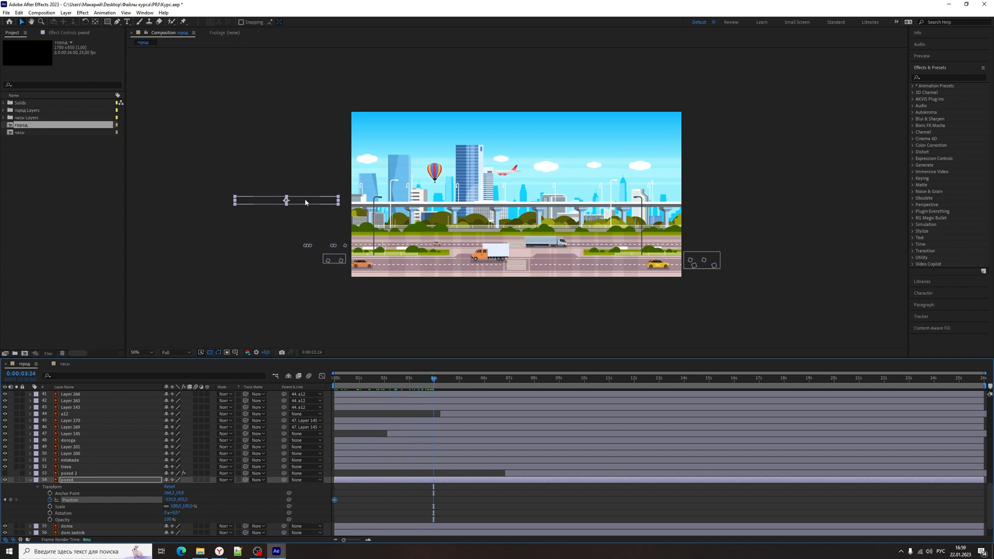
{"action": "left_click_drag", "start_coordinate": [308, 201], "coordinate": [485, 202]}
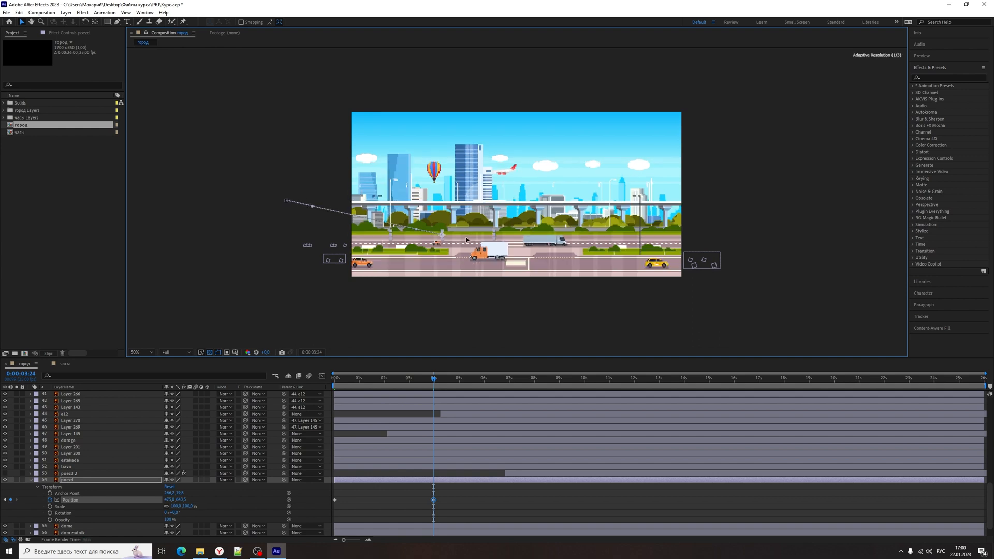
{"action": "mouse_move", "coordinate": [479, 202]}
{"action": "left_mouse_down"}
{"action": "mouse_move", "coordinate": [498, 205]}
{"action": "mouse_move", "coordinate": [495, 195]}
{"action": "mouse_move", "coordinate": [460, 204]}
{"action": "mouse_move", "coordinate": [495, 201]}
{"action": "left_mouse_up"}
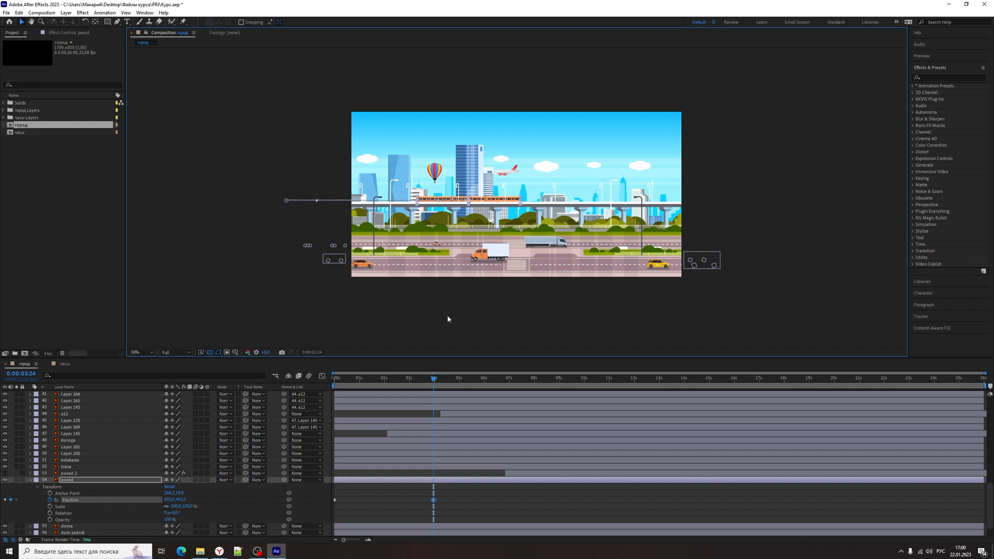
Copy the train's 0:00:03:24 Position keyframe to 0:00:06:21 so it stands still in between
{"action": "left_click_drag", "start_coordinate": [434, 378], "coordinate": [506, 379]}
{"action": "left_click", "coordinate": [434, 503]}
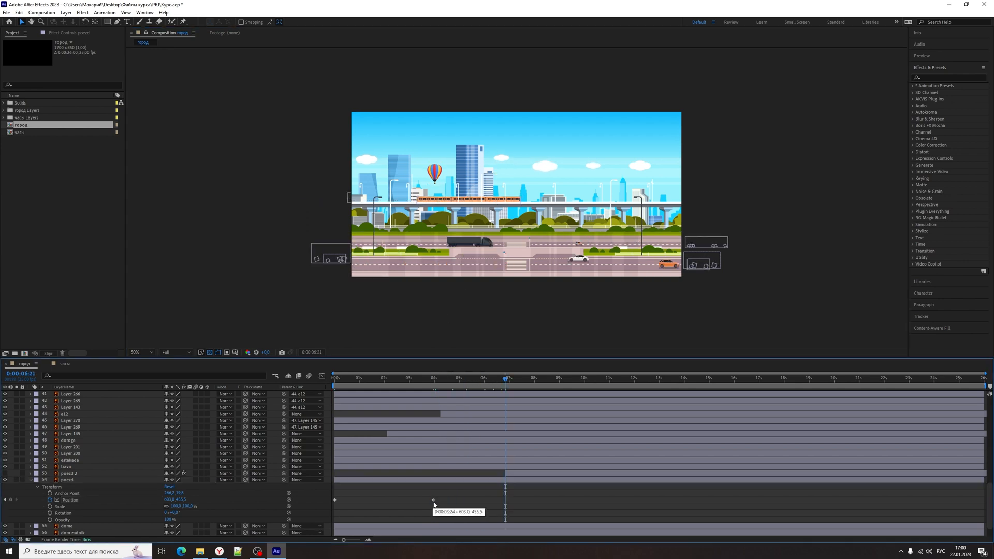
{"action": "left_click", "coordinate": [433, 500]}
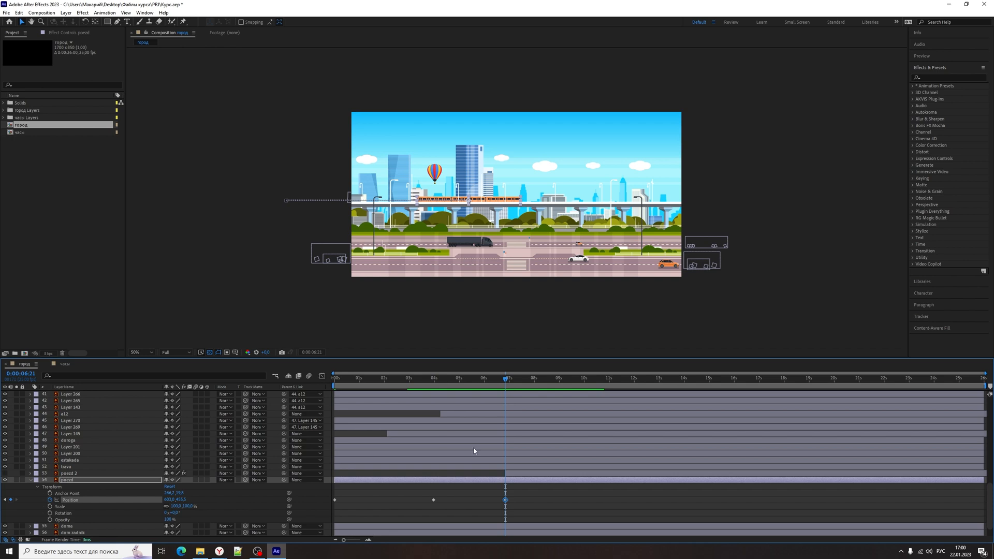
Move the train horizontally out of the frame's right side at 0:00:10:00 and preview the animation from the start
{"action": "left_click_drag", "start_coordinate": [459, 384], "coordinate": [584, 395]}
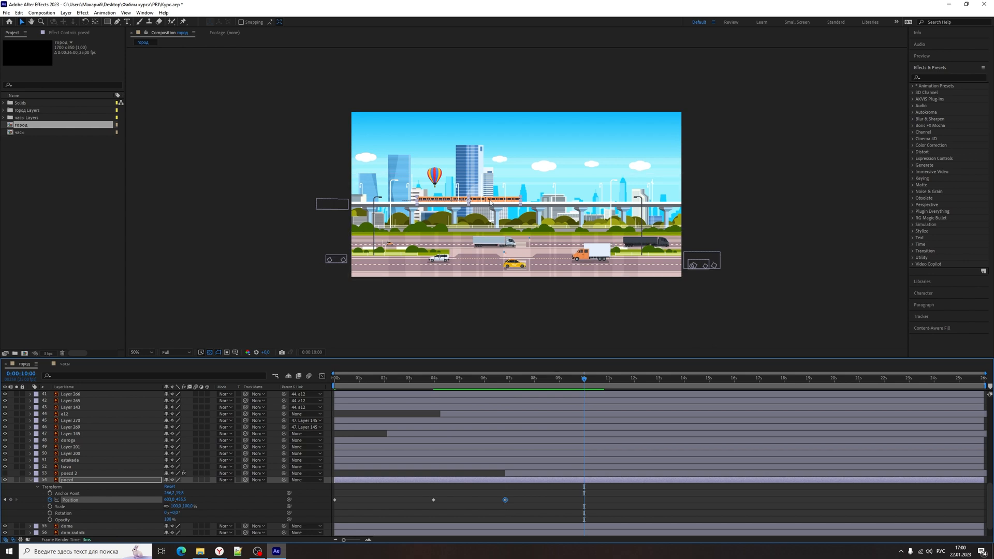
{"action": "left_click_drag", "start_coordinate": [489, 202], "coordinate": [767, 201]}
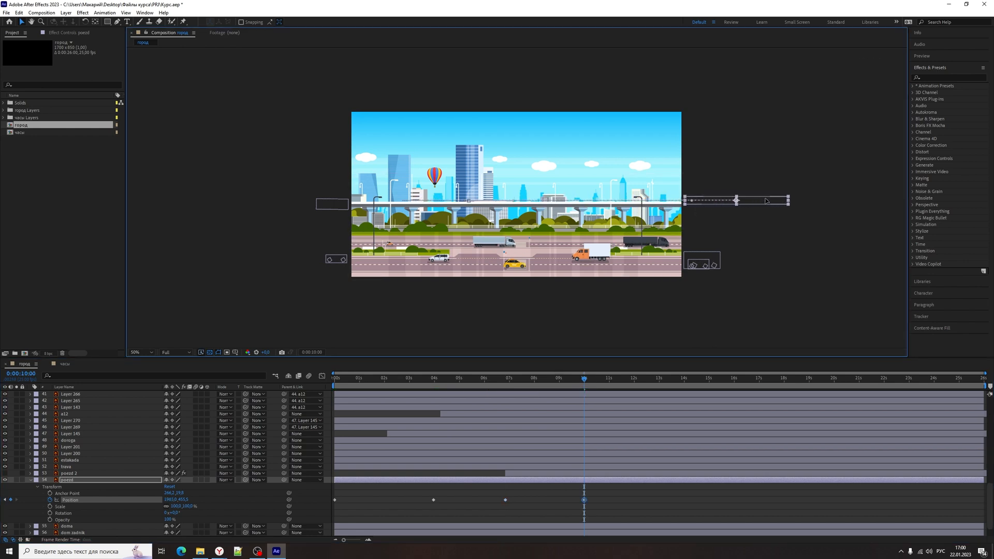
{"action": "left_click", "coordinate": [335, 378]}
{"action": "key", "text": "space"}
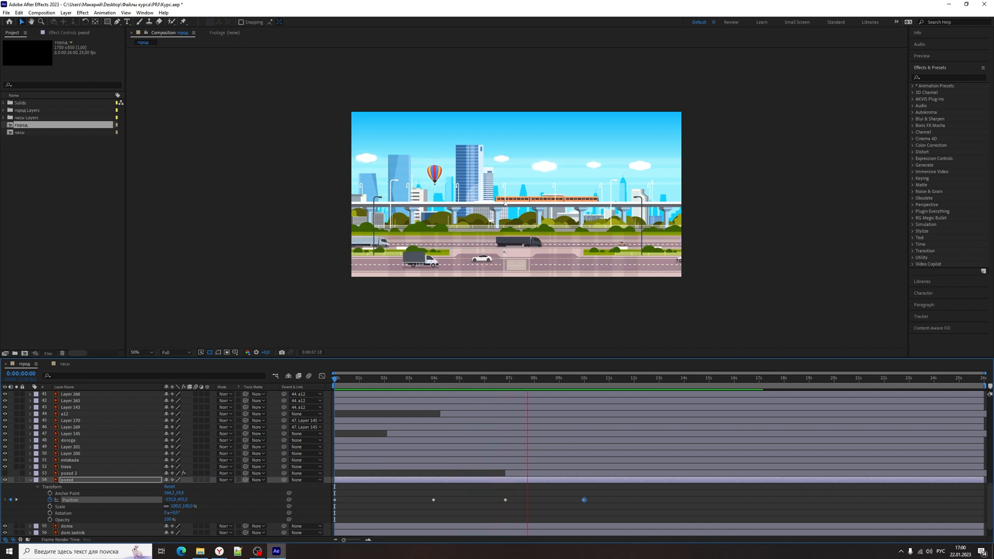
Apply Easy Ease to all four poezd Position keyframes and show their speed graph in the Graph Editor
{"action": "left_click_drag", "start_coordinate": [525, 383], "coordinate": [390, 393]}
{"action": "left_click_drag", "start_coordinate": [593, 490], "coordinate": [332, 509]}
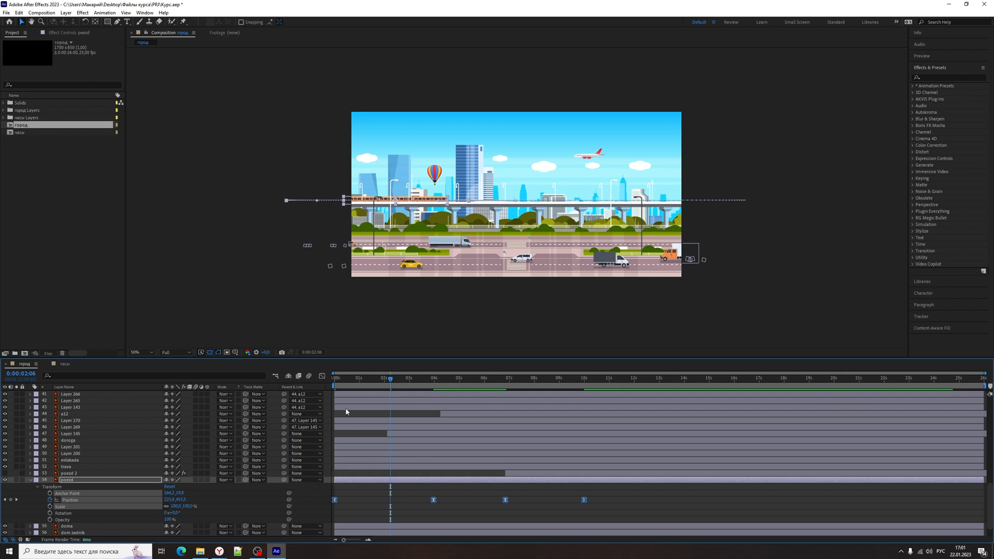
{"action": "left_click", "coordinate": [357, 434]}
{"action": "left_click", "coordinate": [322, 376]}
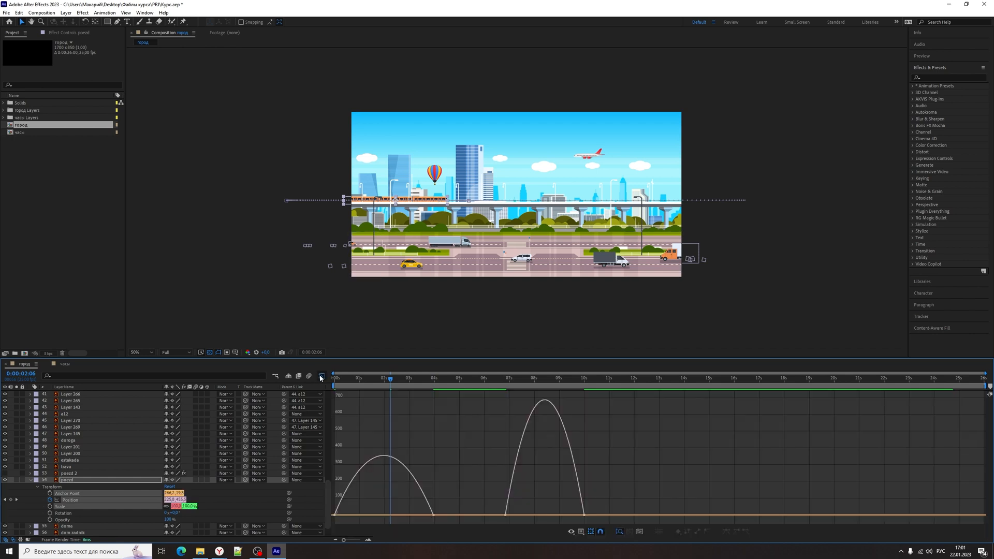
{"action": "right_click", "coordinate": [437, 433]}
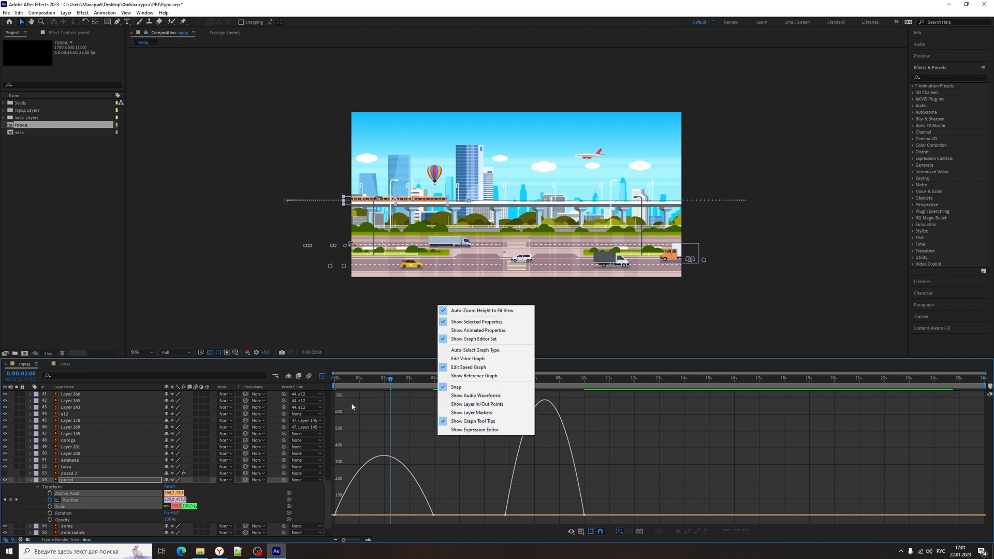
Reshape the arrival speed curve so the train enters fast and slows gradually toward its stop, then preview it
{"action": "left_click_drag", "start_coordinate": [389, 382], "coordinate": [373, 382]}
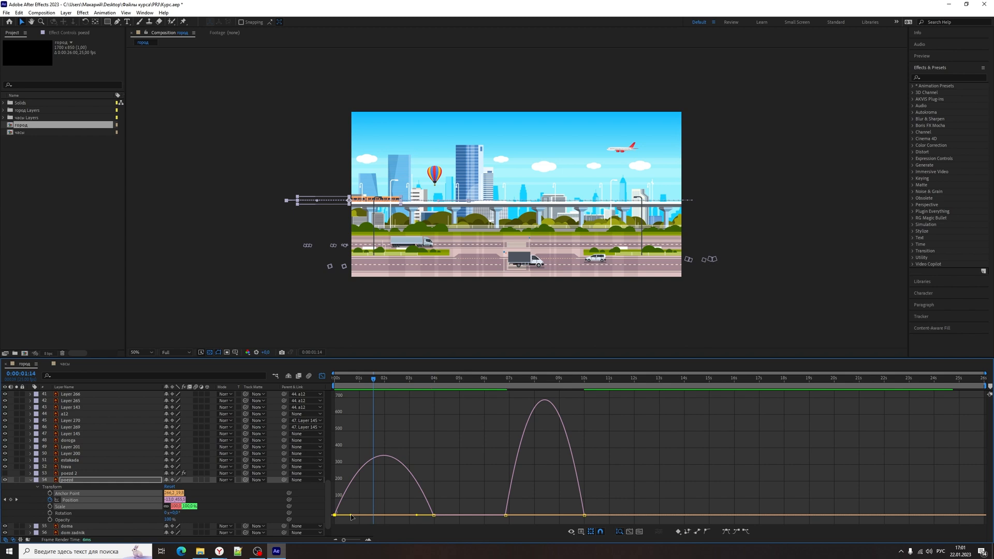
{"action": "left_click_drag", "start_coordinate": [351, 517], "coordinate": [331, 517]}
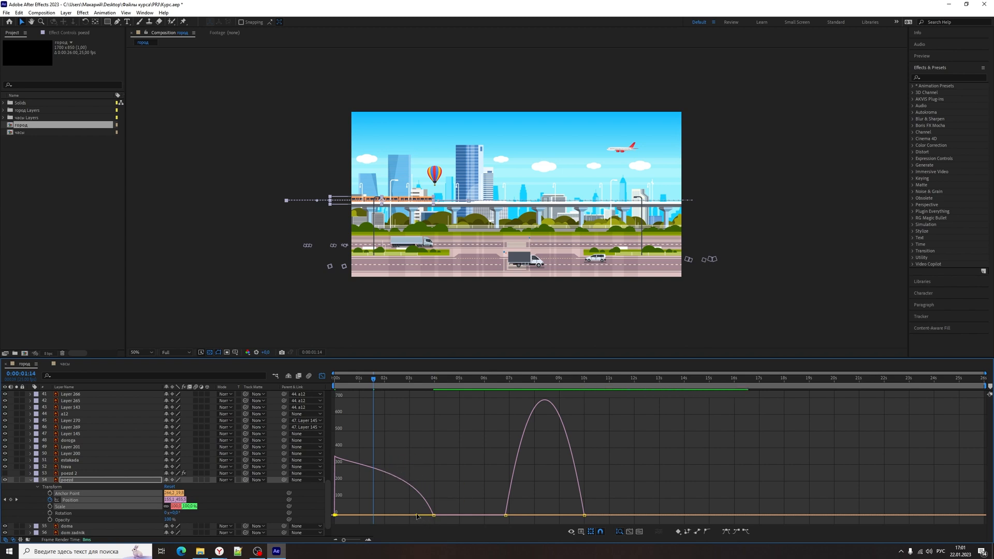
{"action": "left_click_drag", "start_coordinate": [414, 517], "coordinate": [388, 519]}
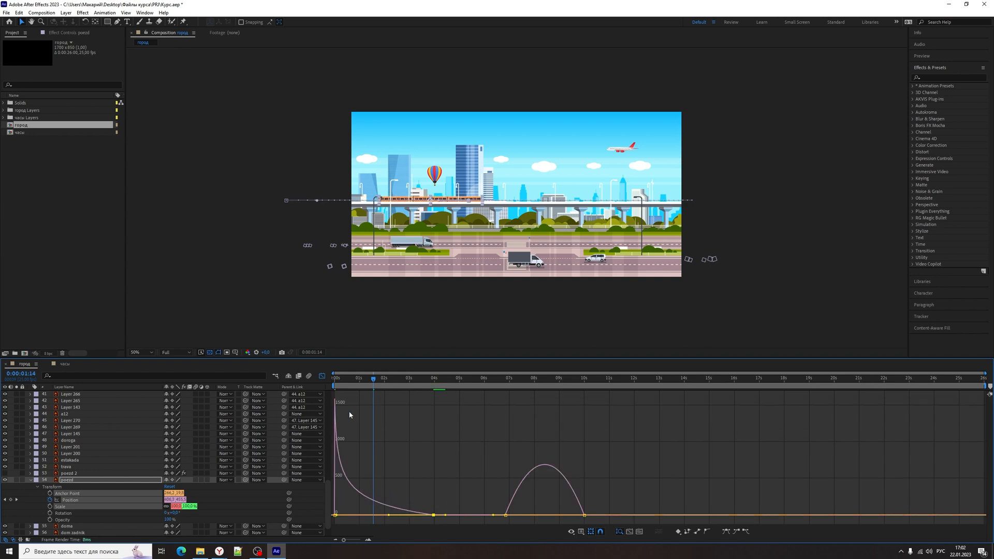
{"action": "left_click_drag", "start_coordinate": [347, 379], "coordinate": [340, 384]}
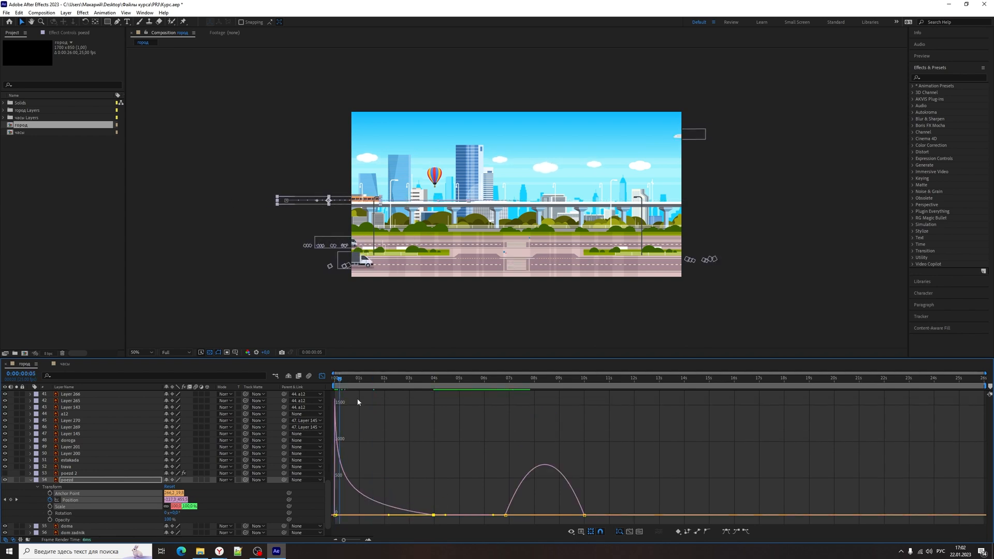
{"action": "key", "text": "space"}
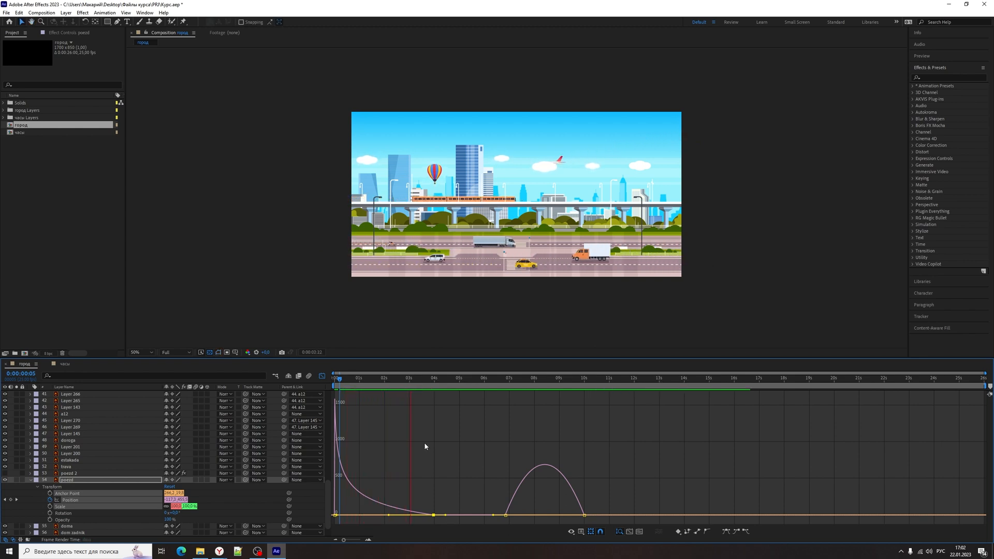
{"action": "key", "text": "space"}
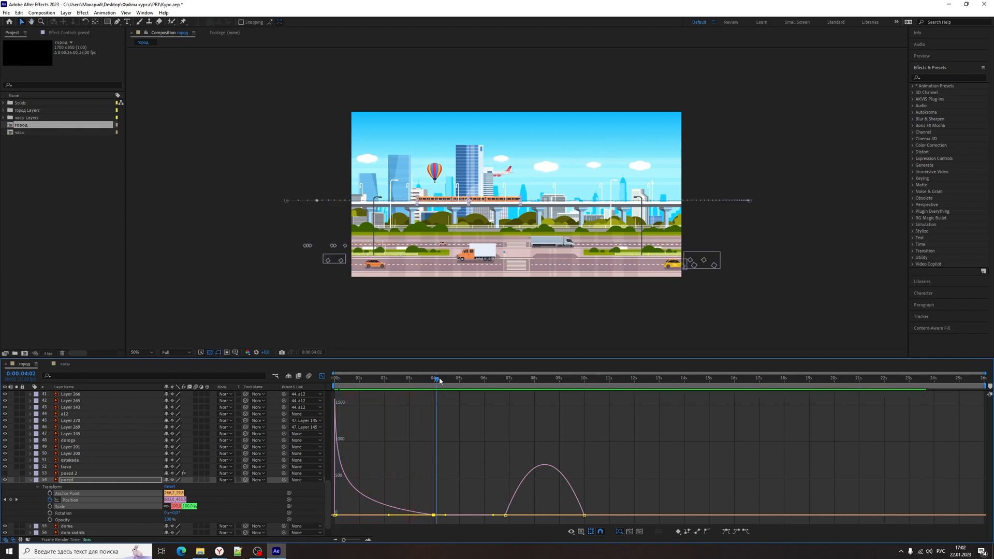
Reshape the departure speed curve so the train starts slowly and peaks in speed at the last keyframe, then preview it
{"action": "left_click_drag", "start_coordinate": [440, 381], "coordinate": [482, 386]}
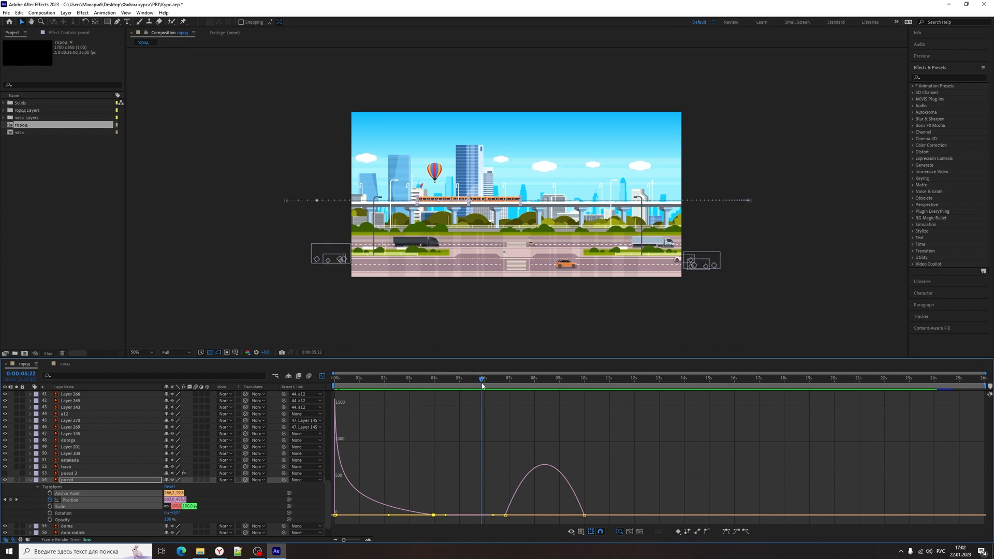
{"action": "left_click", "coordinate": [506, 516]}
{"action": "left_click_drag", "start_coordinate": [519, 516], "coordinate": [538, 516]}
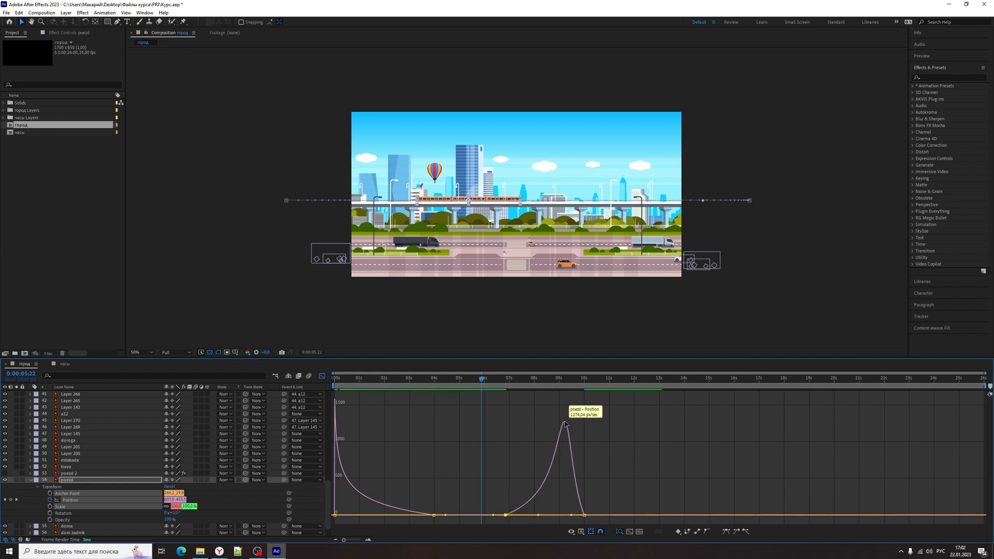
{"action": "left_click", "coordinate": [584, 515]}
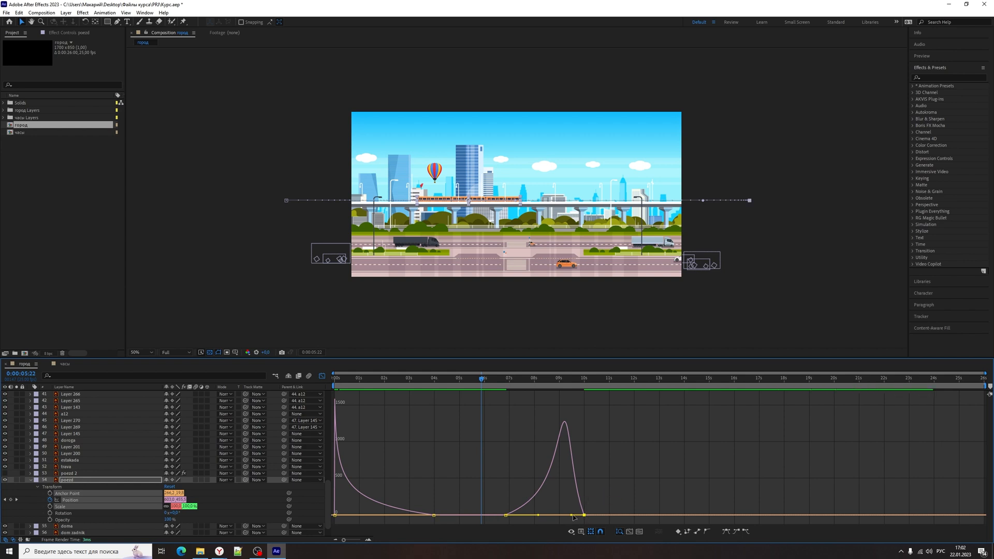
{"action": "left_click_drag", "start_coordinate": [572, 515], "coordinate": [591, 517]}
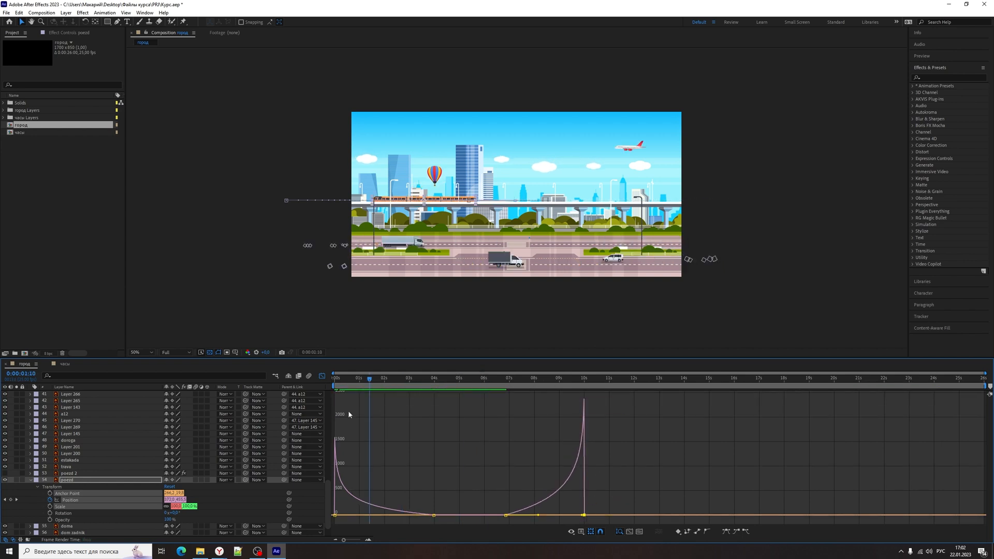
{"action": "key", "text": "space"}
{"action": "key", "text": "space"}
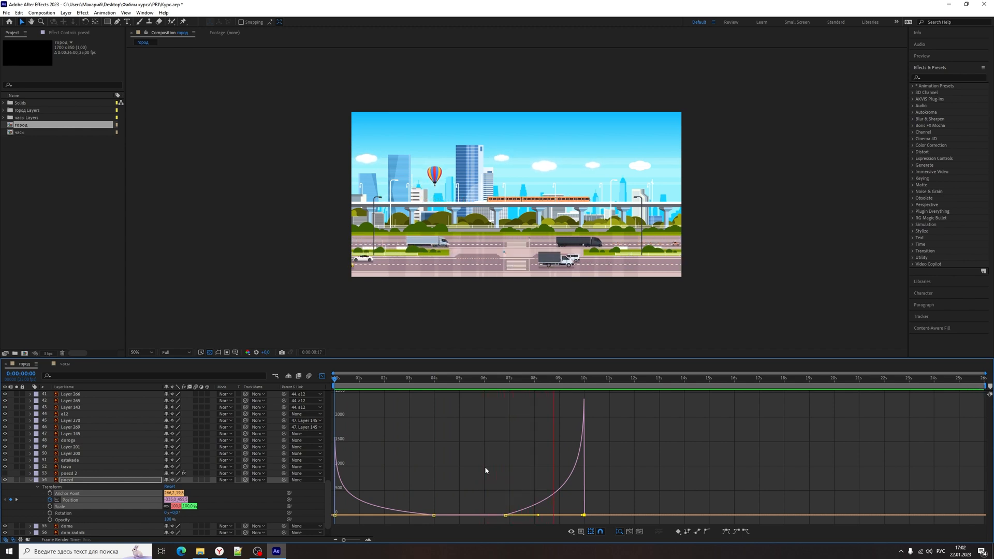
{"action": "key", "text": "space"}
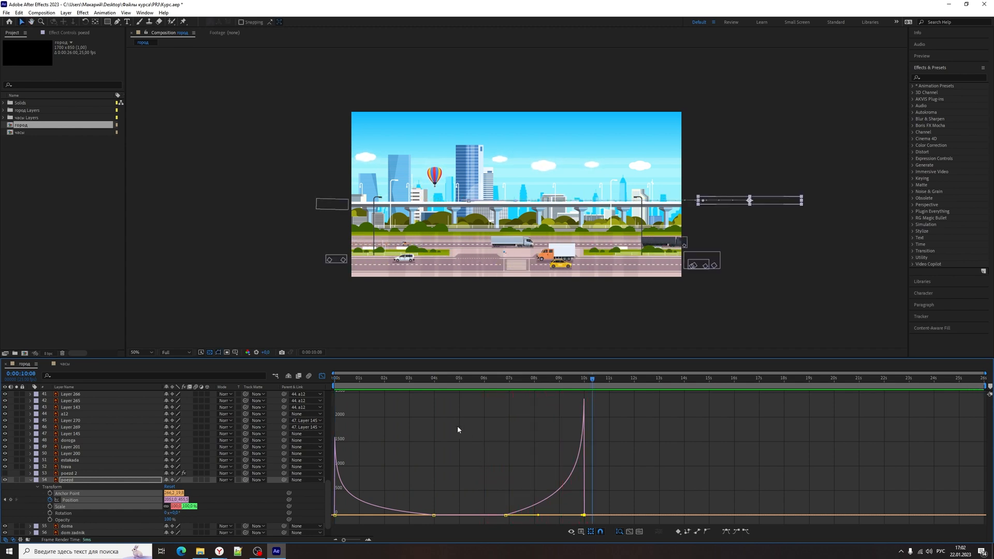
Close the Graph Editor, add the expression loopOut('cycle') to the poezd layer's Position, and preview from the start
{"action": "left_click", "coordinate": [321, 376]}
{"action": "left_click", "coordinate": [604, 498]}
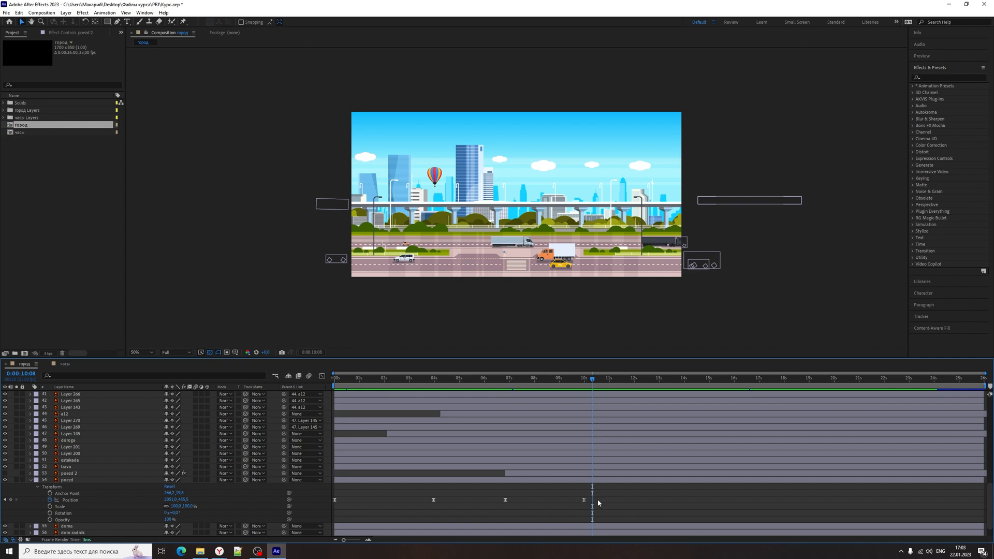
{"action": "left_click", "coordinate": [50, 500], "text": "alt"}
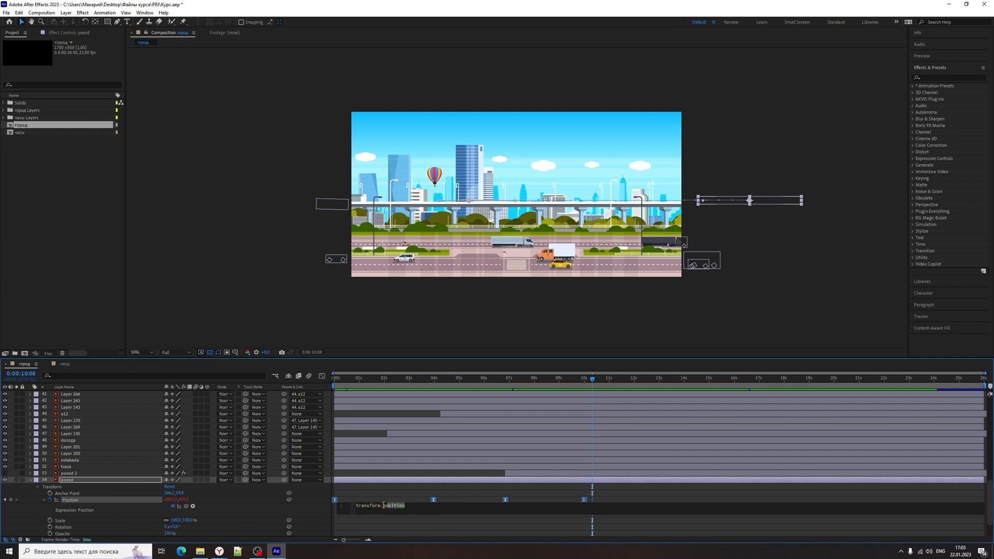
{"action": "type", "text": "loop"}
{"action": "type", "text": "\""}
{"action": "left_click", "coordinate": [310, 510]}
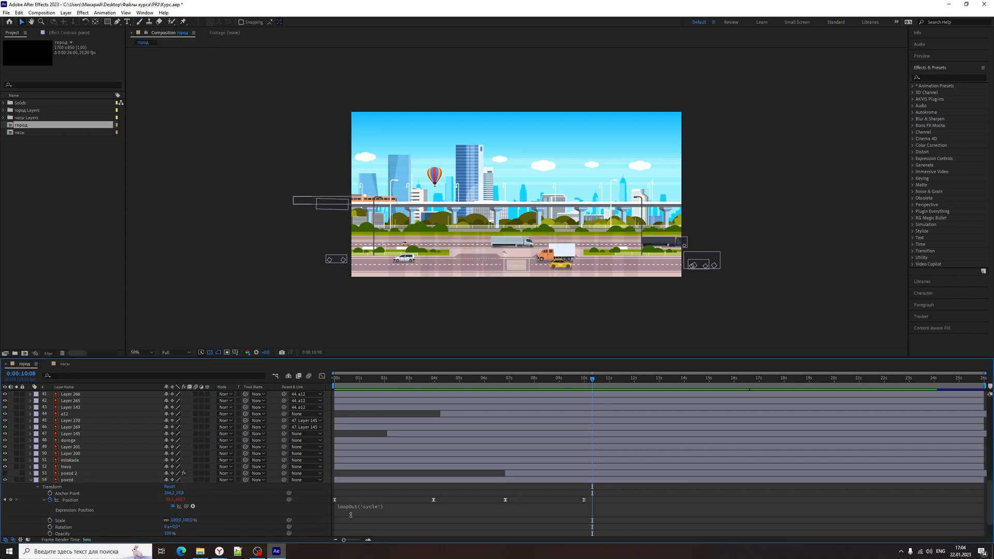
{"action": "key", "text": "Home"}
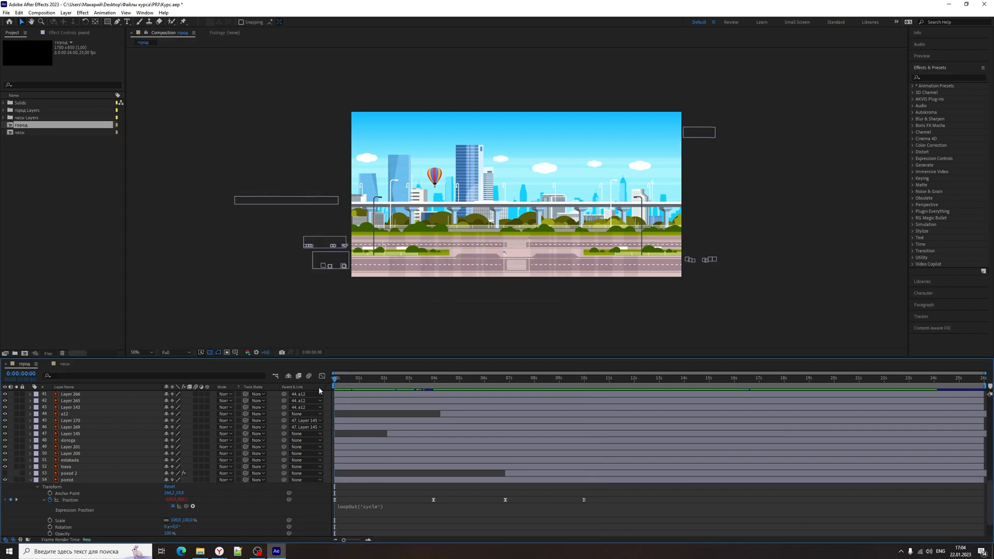
{"action": "key", "text": "space"}
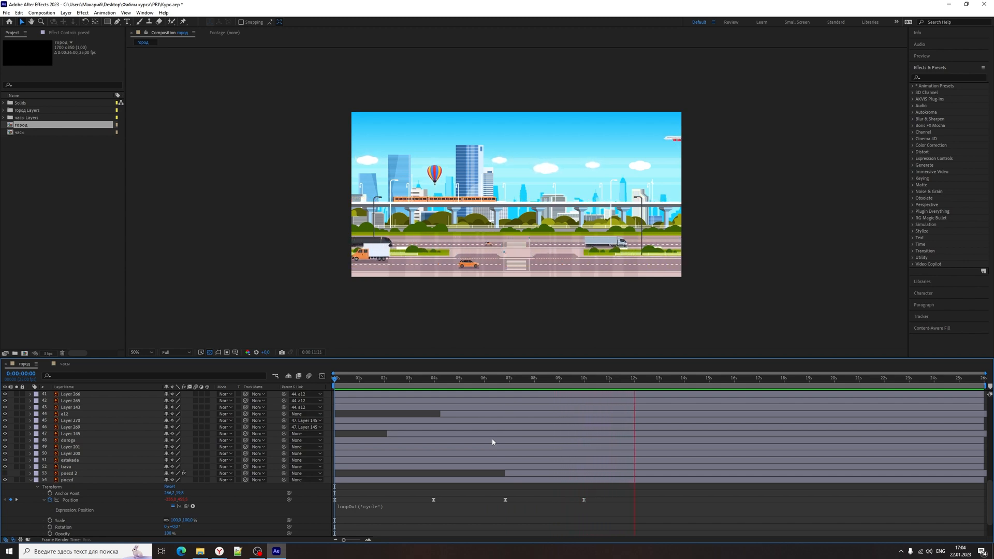
Copy the train's last Position keyframe to 0:00:12:24 to add a pause before the loop repeats, and preview from 0:00:08:22
{"action": "left_click_drag", "start_coordinate": [523, 379], "coordinate": [580, 380]}
{"action": "left_click", "coordinate": [583, 500]}
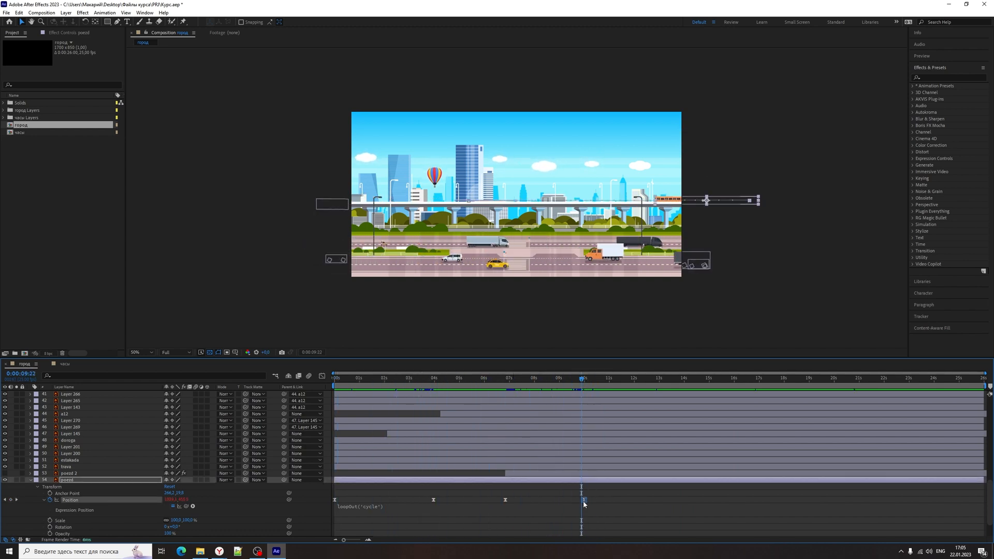
{"action": "key", "text": "space"}
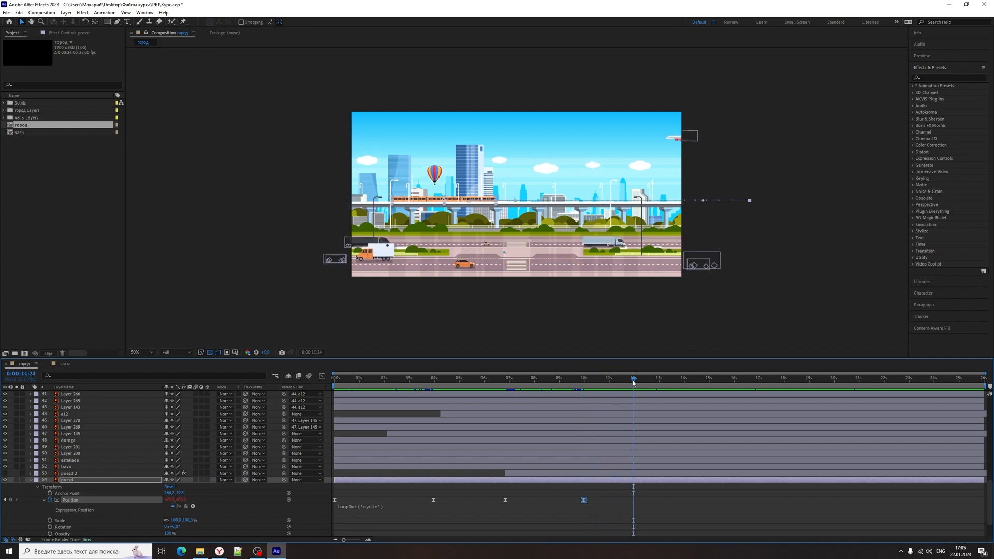
{"action": "key", "text": "space"}
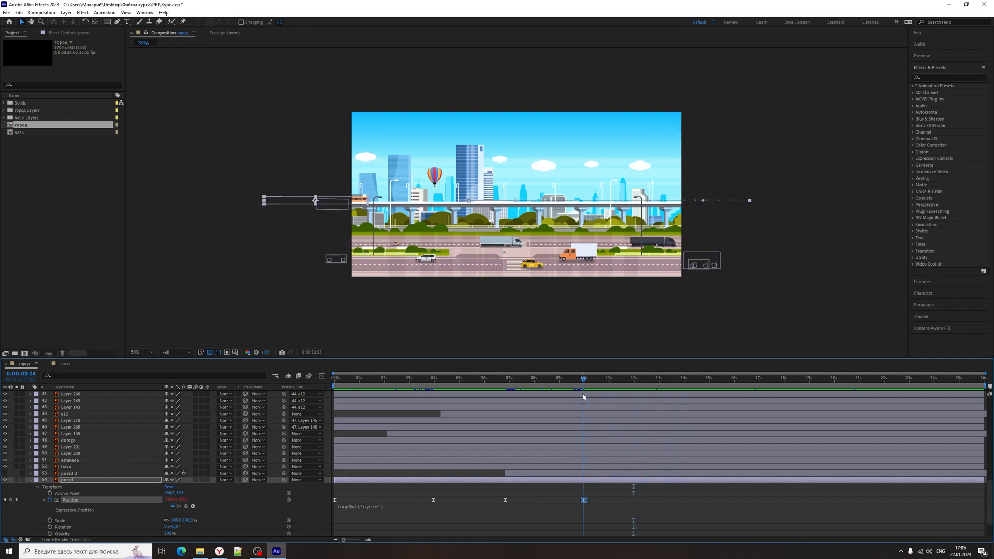
{"action": "left_click_drag", "start_coordinate": [583, 397], "coordinate": [658, 399]}
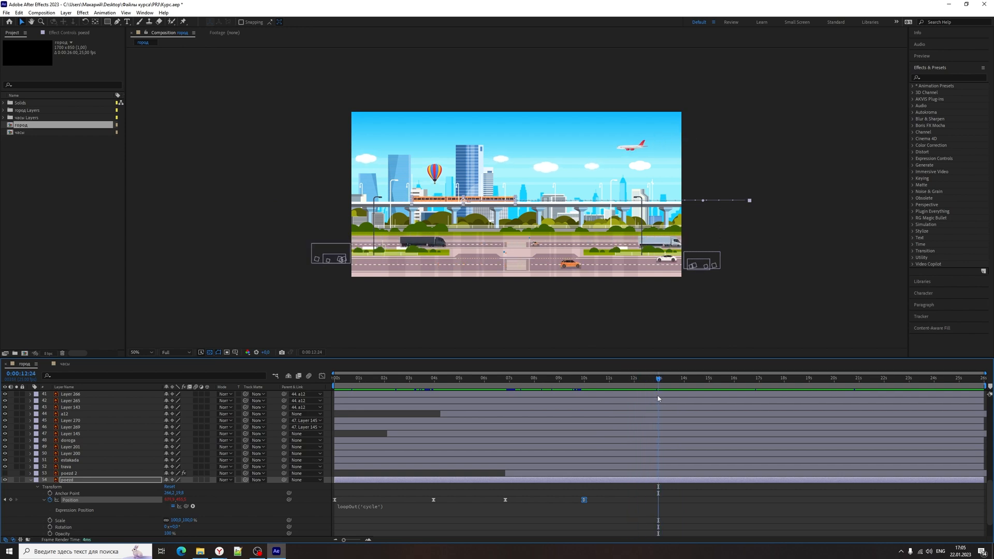
{"action": "key", "text": "ctrl+v"}
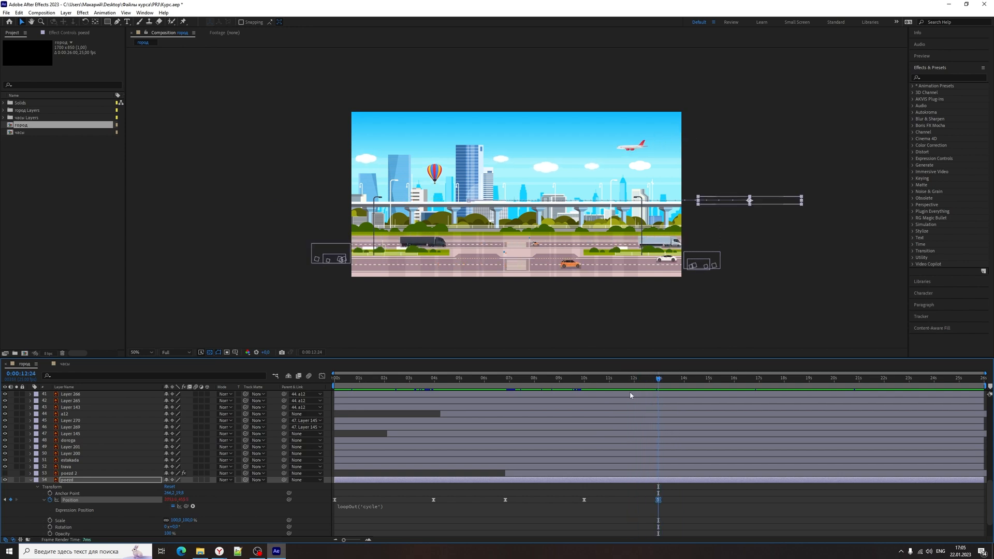
{"action": "left_click_drag", "start_coordinate": [607, 383], "coordinate": [556, 383]}
{"action": "key", "text": "space"}
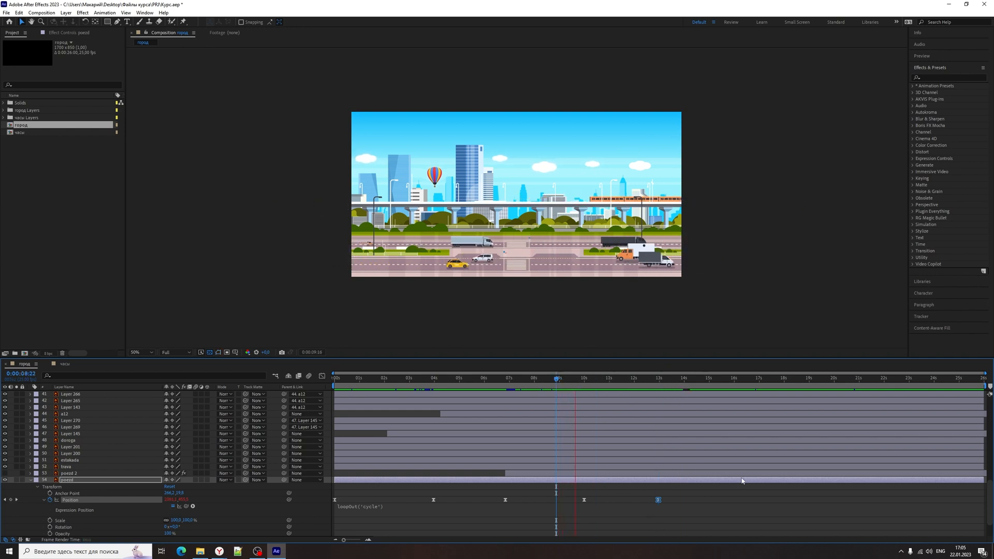
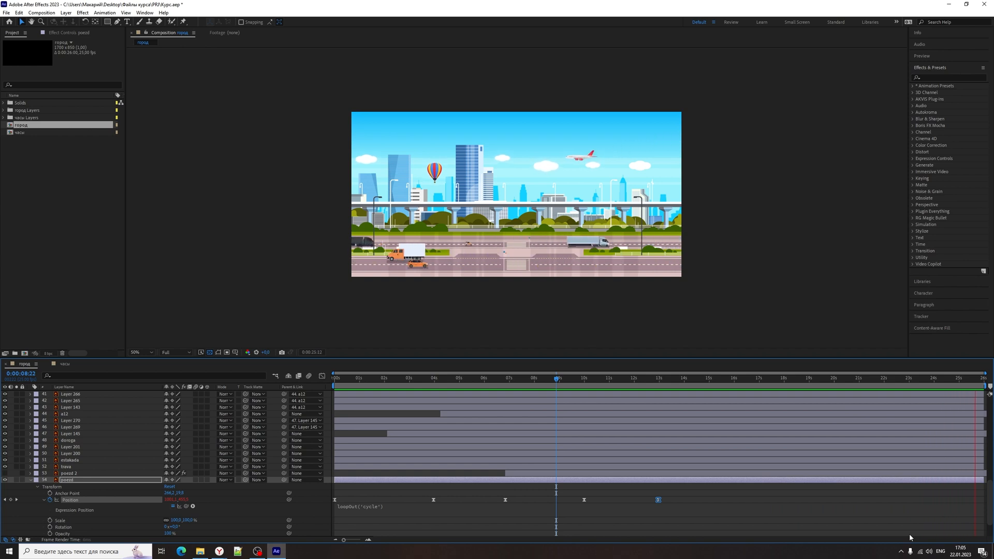
Preview the clock animation in the часы composition from 0:00:00:00 and collapse the properties of all its layers
{"action": "key", "text": "space"}
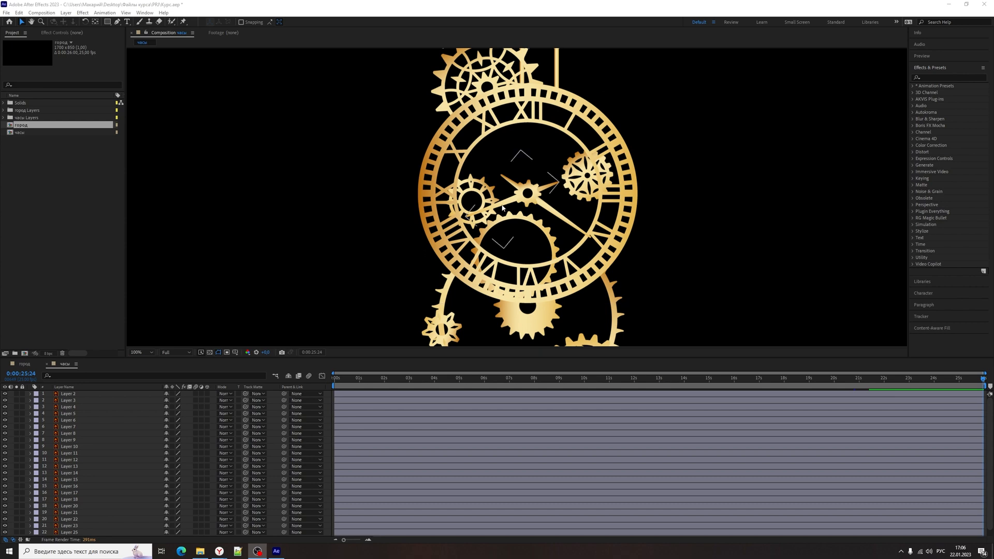
{"action": "left_click", "coordinate": [502, 207]}
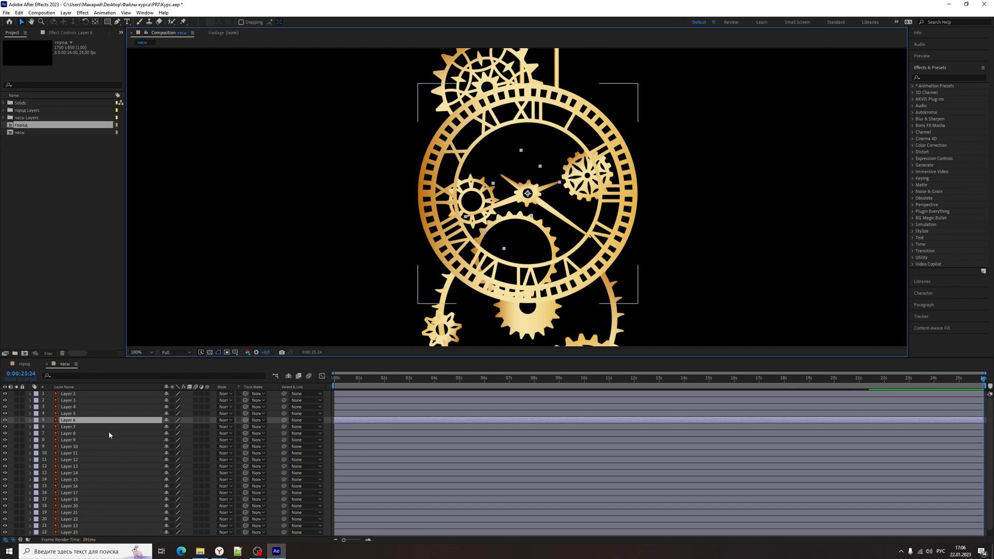
{"action": "key", "text": "r"}
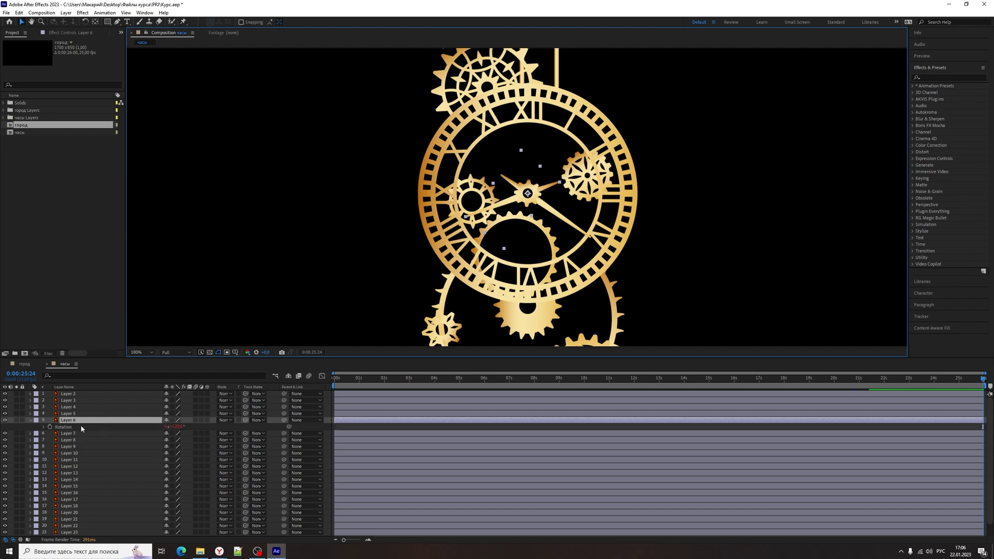
{"action": "key", "text": "space"}
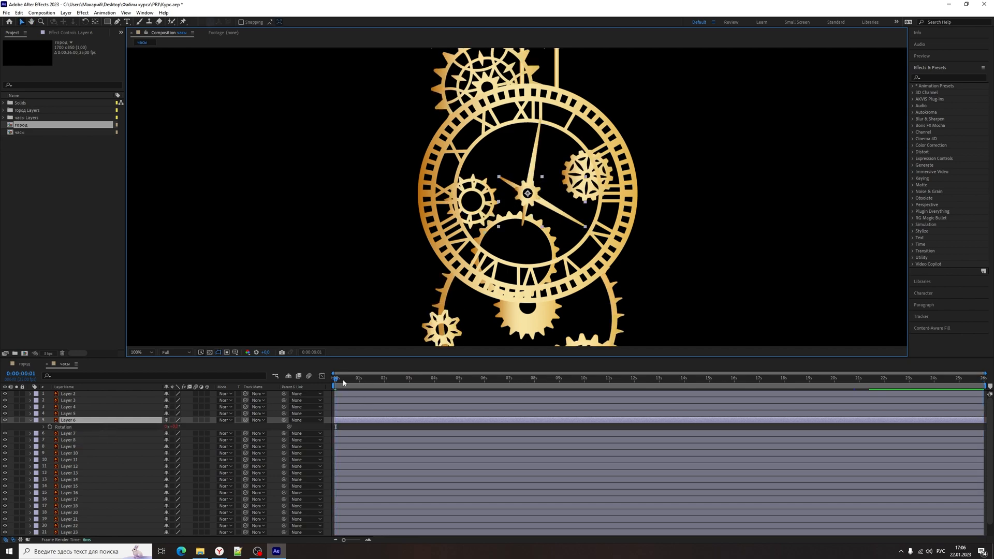
{"action": "key", "text": "comma"}
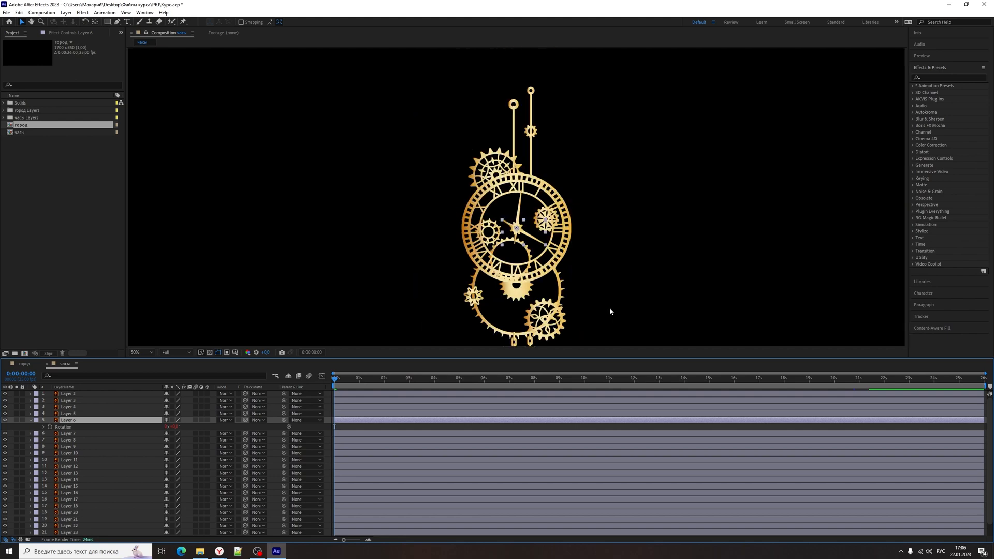
{"action": "key", "text": "space"}
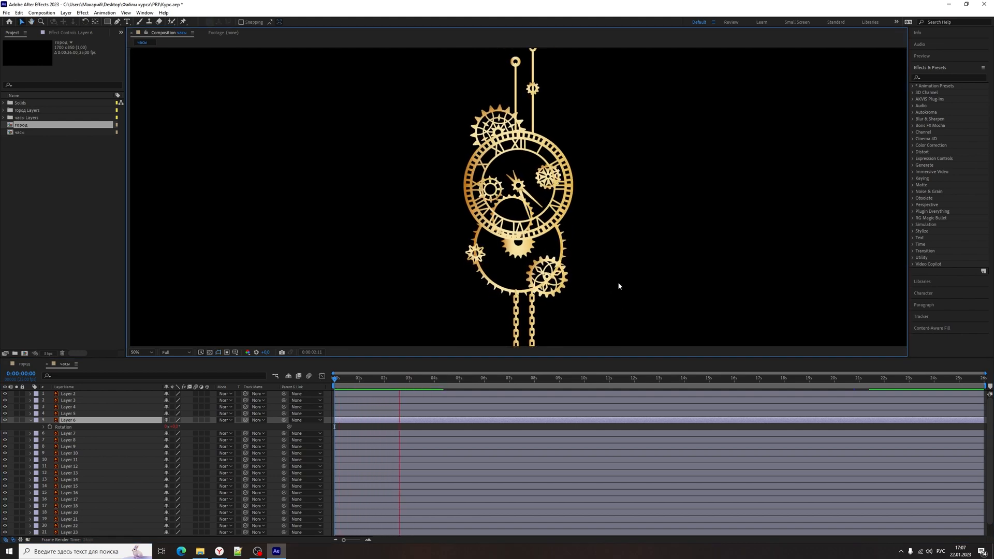
{"action": "left_click", "coordinate": [481, 477]}
{"action": "key", "text": "ctrl+a"}
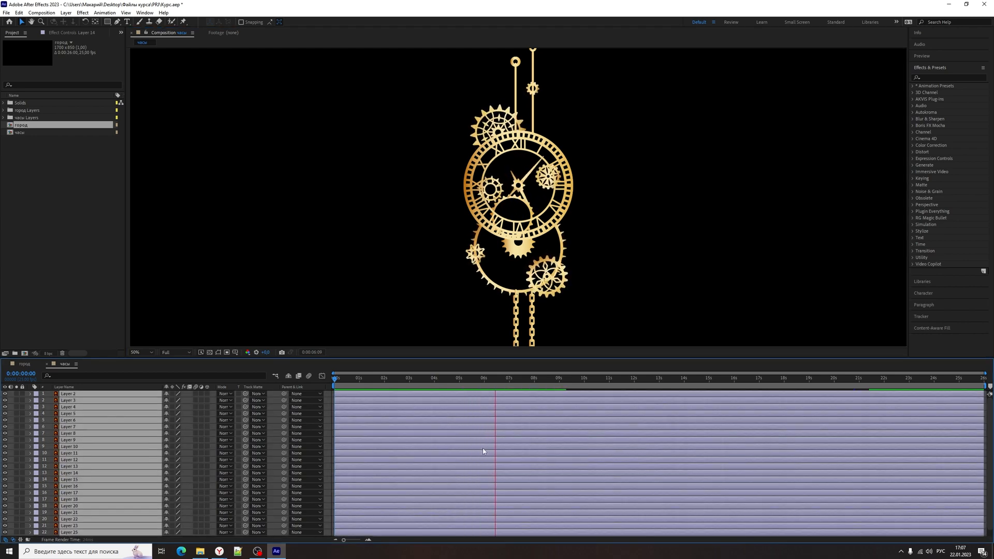
{"action": "scroll", "coordinate": [488, 450], "scroll_direction": "up", "scroll_amount": 1}
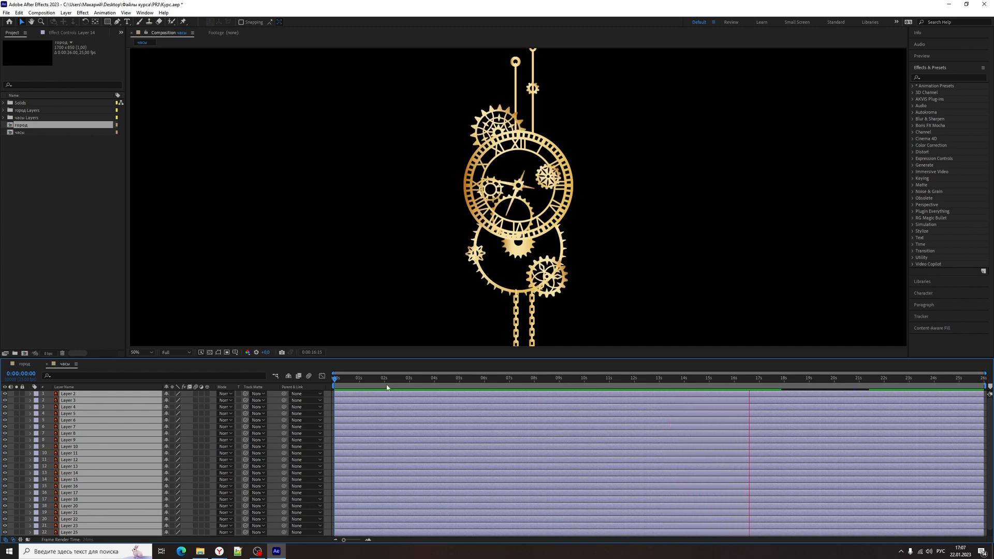
Delete the existing Rotation expression from the clock hand on Layer 6 and return to 0:00:00:00
{"action": "left_click", "coordinate": [511, 208]}
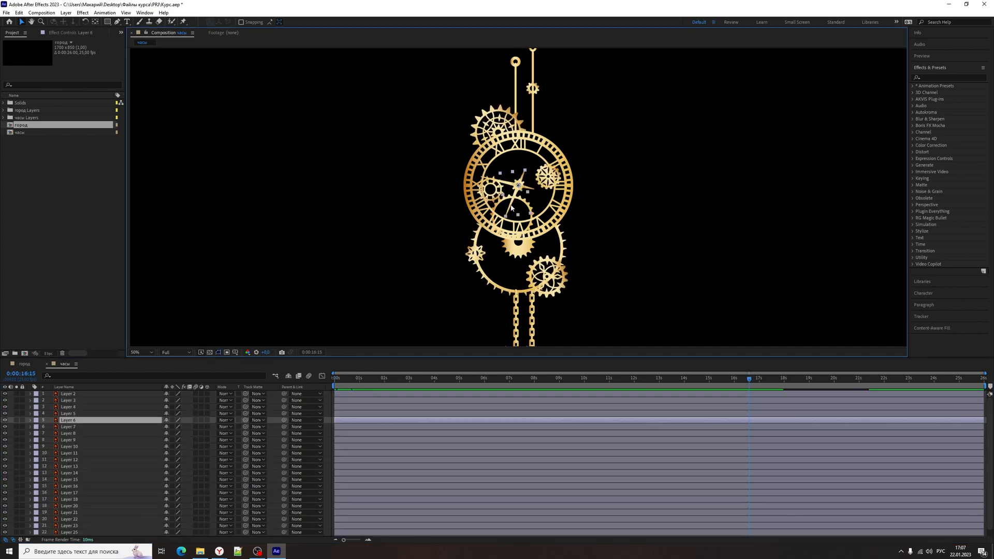
{"action": "left_click", "coordinate": [30, 421]}
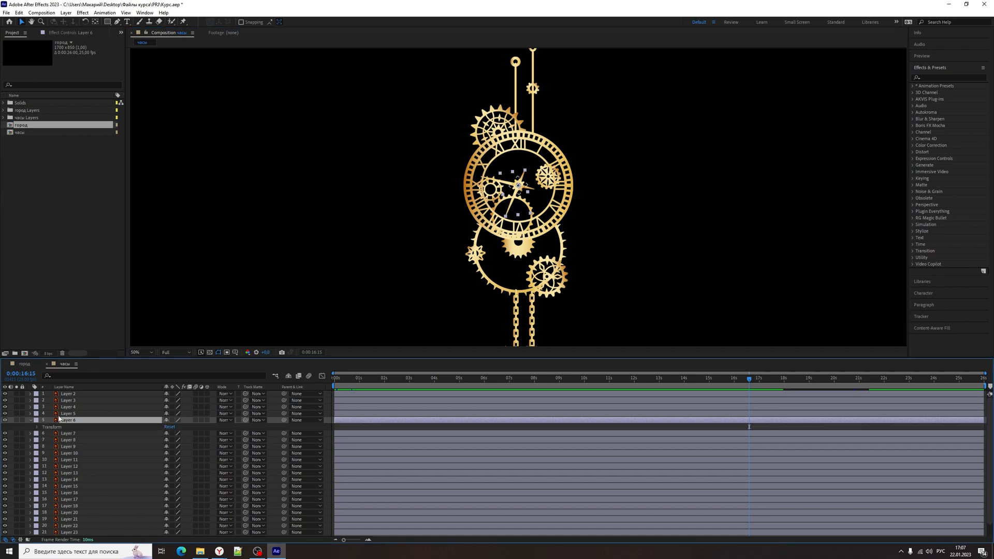
{"action": "key", "text": "r"}
{"action": "left_click", "coordinate": [44, 427]}
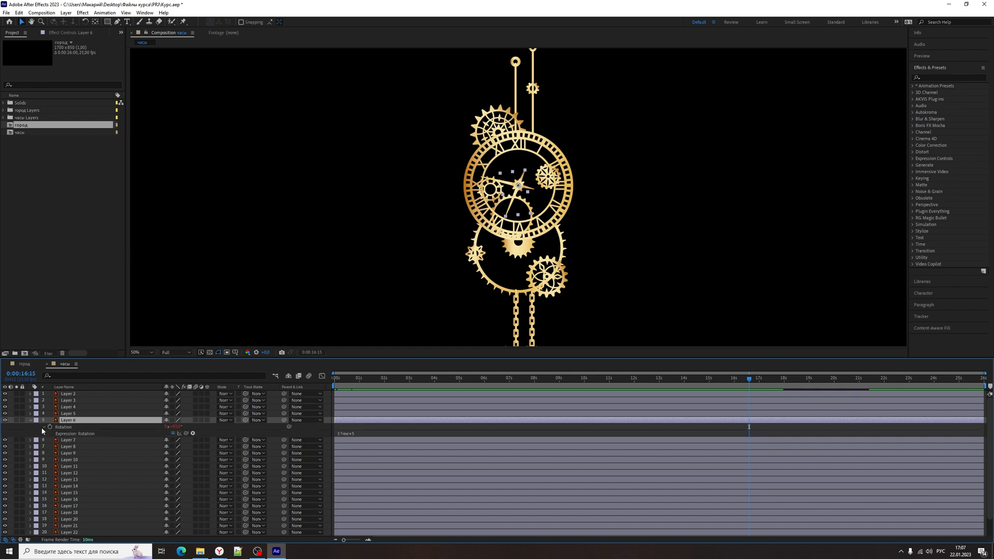
{"action": "left_click", "coordinate": [352, 438]}
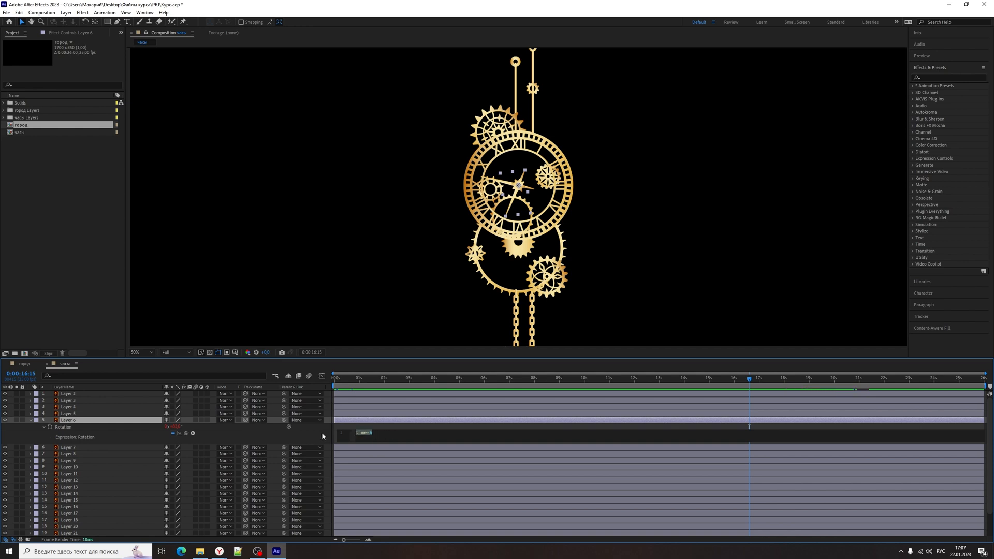
{"action": "key", "text": "BackSpace"}
{"action": "left_click_drag", "start_coordinate": [365, 381], "coordinate": [279, 409]}
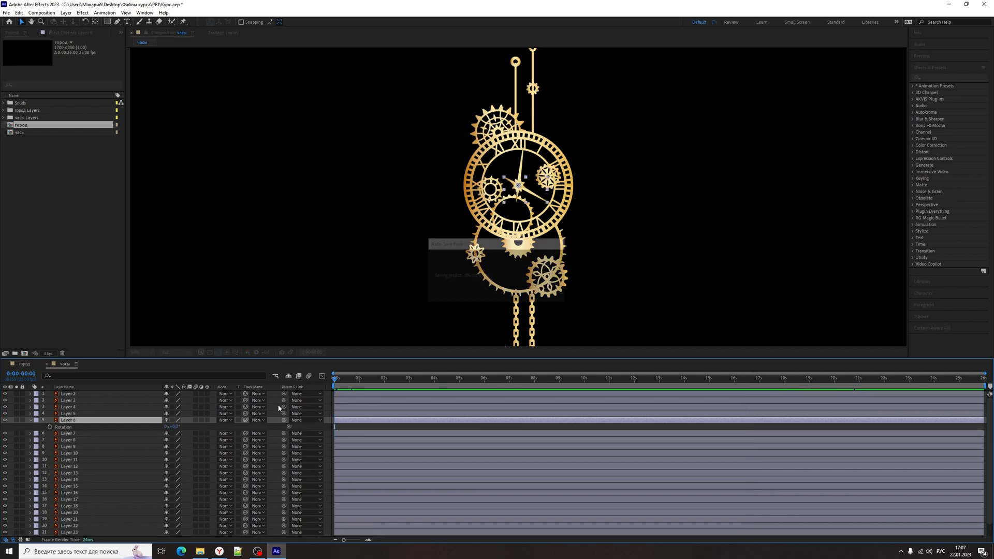
Solo Layer 6 to isolate the clock hand, preview it, and set the current time to 0:00:00:01
{"action": "left_click", "coordinate": [16, 420]}
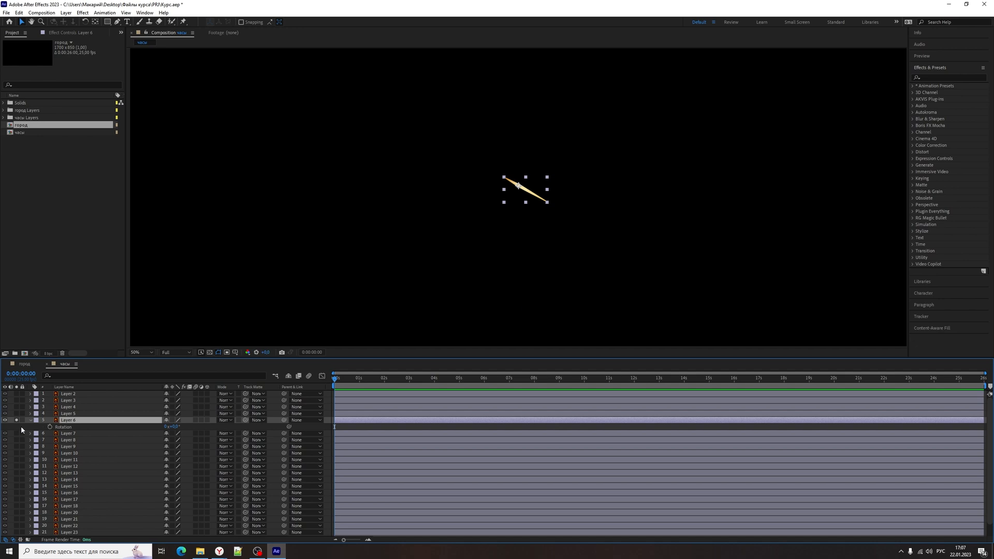
{"action": "left_click", "coordinate": [405, 431]}
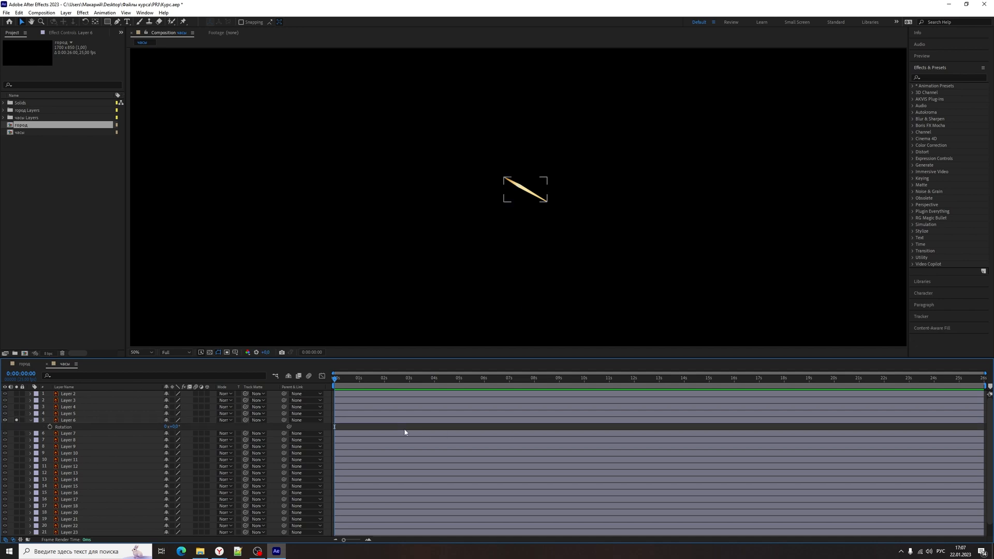
{"action": "key", "text": "space"}
{"action": "left_click", "coordinate": [345, 378]}
{"action": "left_click_drag", "start_coordinate": [337, 383], "coordinate": [335, 383]}
{"action": "left_click", "coordinate": [359, 420]}
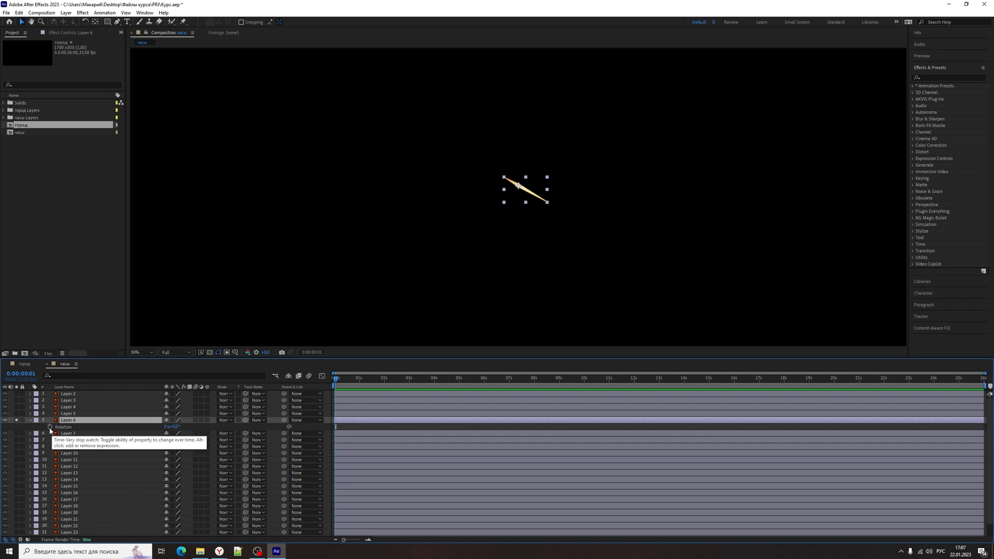
Animate Layer 6's Rotation with a keyframe at 0:00:00:01 and one full turn (1x) at 0:00:03:24, then preview it
{"action": "left_click", "coordinate": [50, 427]}
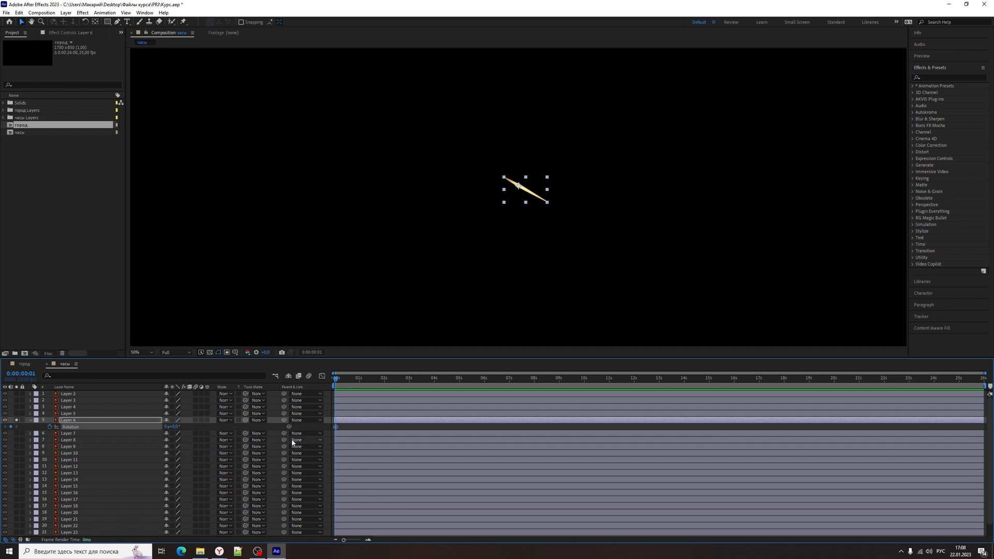
{"action": "left_click_drag", "start_coordinate": [336, 378], "coordinate": [433, 380]}
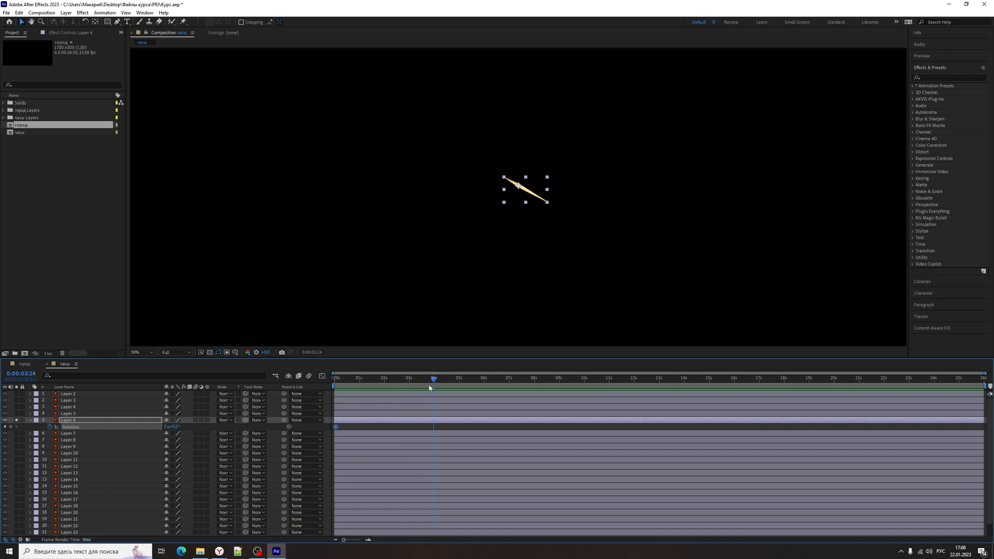
{"action": "left_click", "coordinate": [166, 427]}
{"action": "key", "text": "Return"}
{"action": "key", "text": "space"}
{"action": "key", "text": "space"}
Delete both Rotation keyframes from Layer 6
{"action": "left_click_drag", "start_coordinate": [447, 431], "coordinate": [305, 419]}
{"action": "key", "text": "Delete"}
{"action": "left_click", "coordinate": [409, 429]}
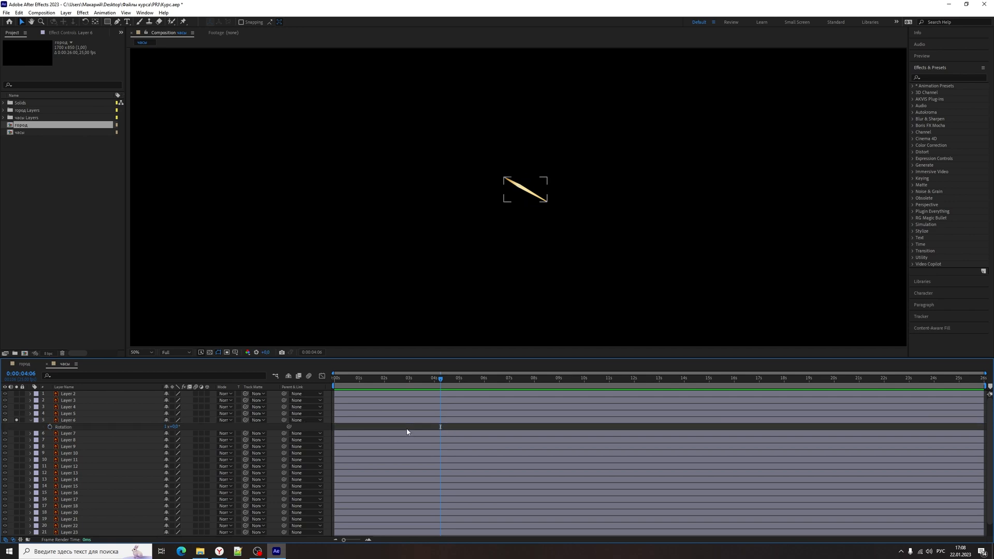
Add the expression time to Layer 6's Rotation and check the motion from the start
{"action": "left_click", "coordinate": [50, 427], "text": "alt"}
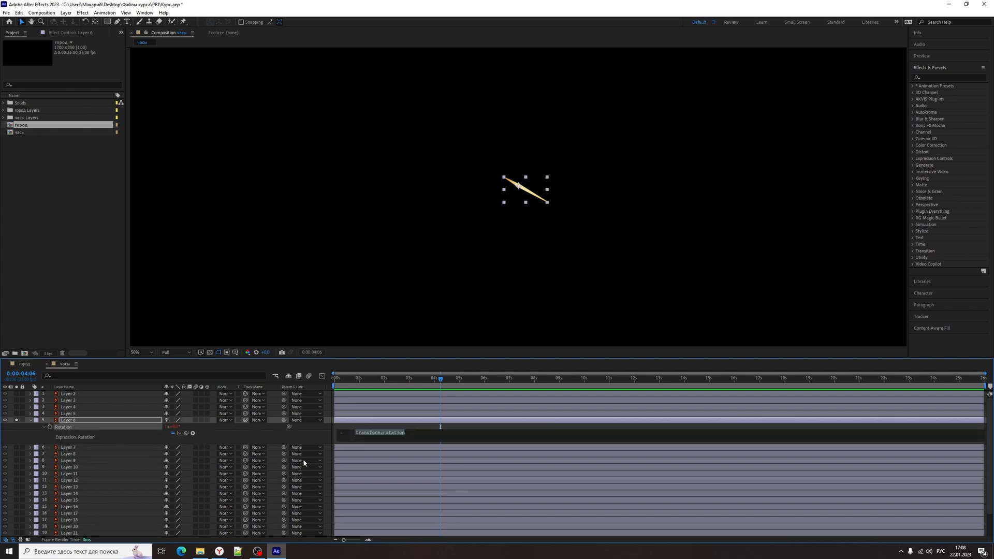
{"action": "type", "text": "ешу"}
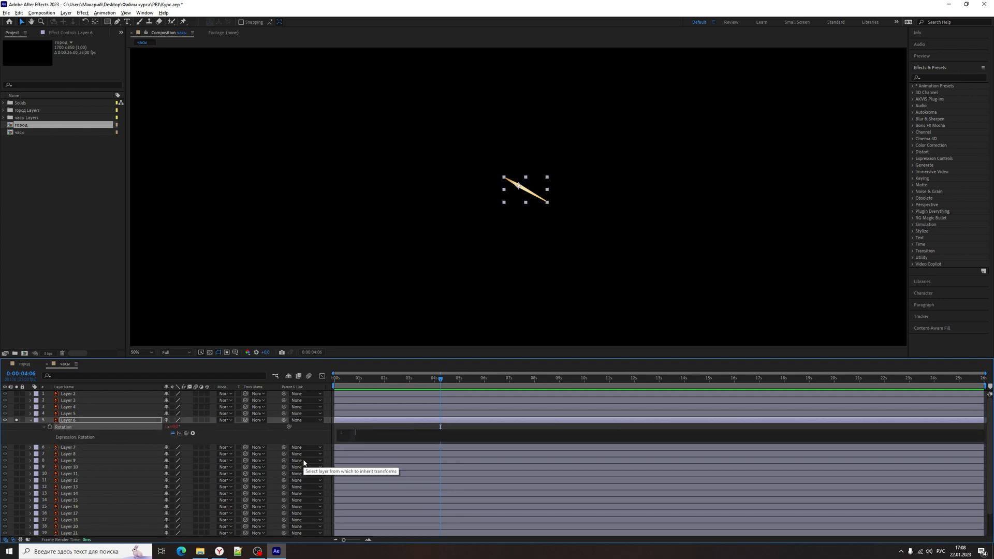
{"action": "left_click", "coordinate": [307, 444]}
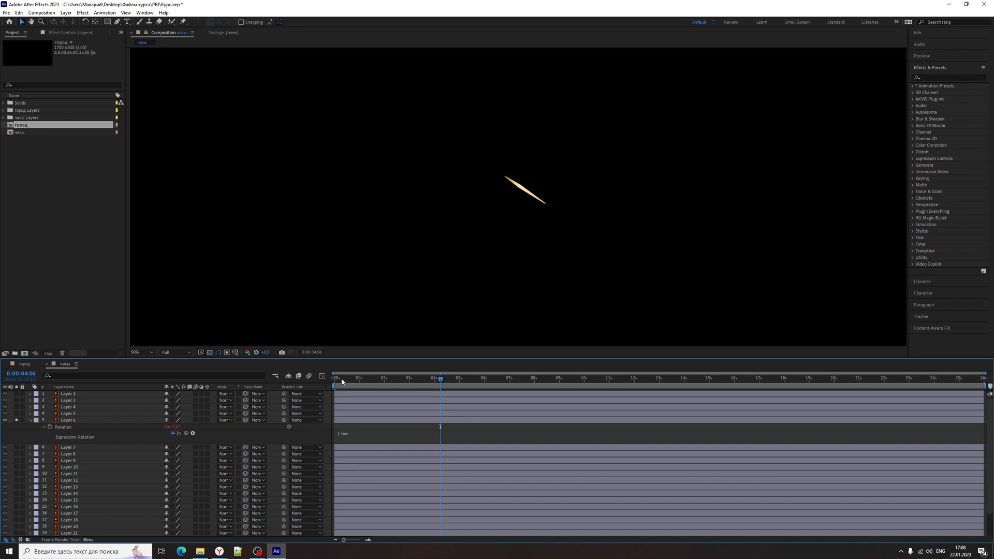
{"action": "left_click_drag", "start_coordinate": [342, 382], "coordinate": [336, 388]}
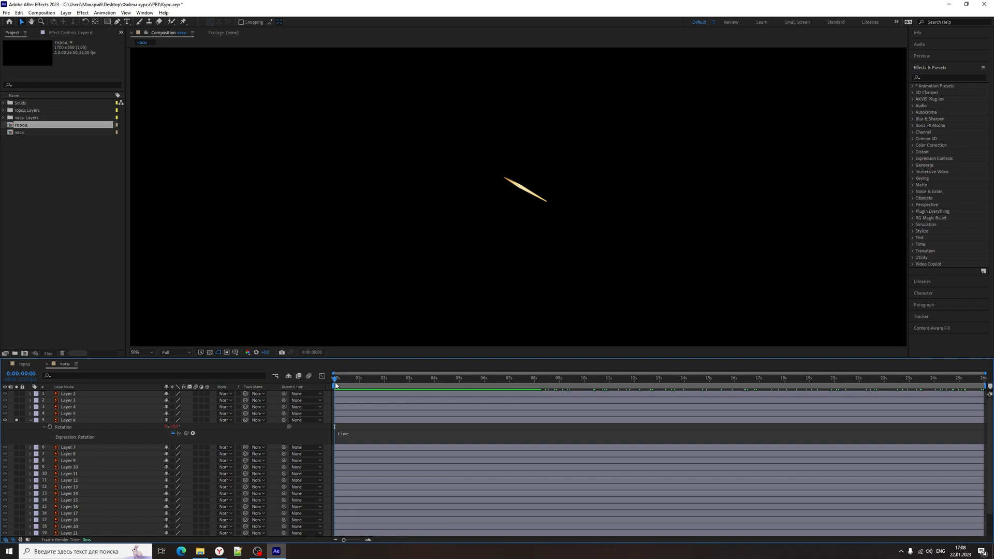
{"action": "left_click_drag", "start_coordinate": [459, 375], "coordinate": [341, 387]}
Extend Layer 6's Rotation expression to time*35 and preview the faster rotation
{"action": "left_click", "coordinate": [356, 437]}
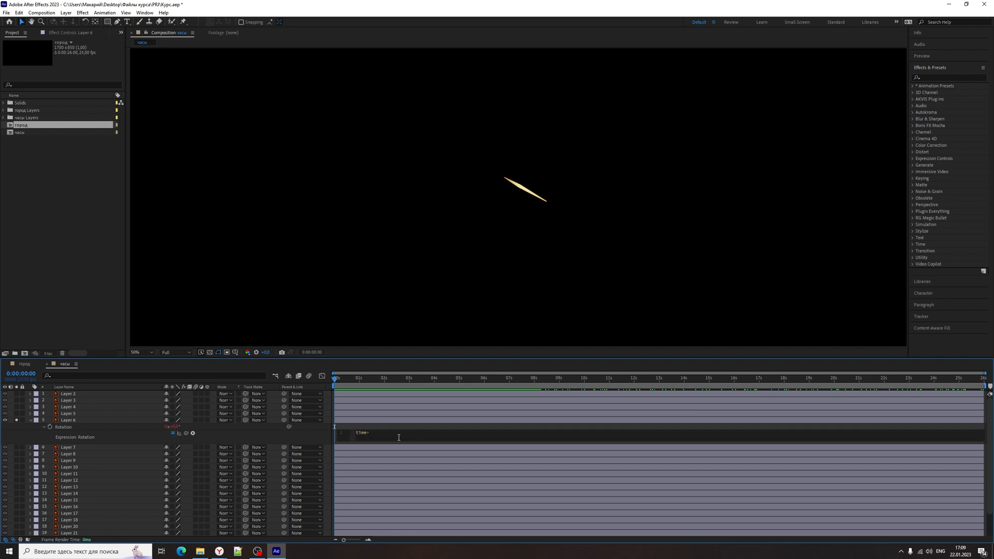
{"action": "type", "text": "*35"}
{"action": "double_click", "coordinate": [372, 433]}
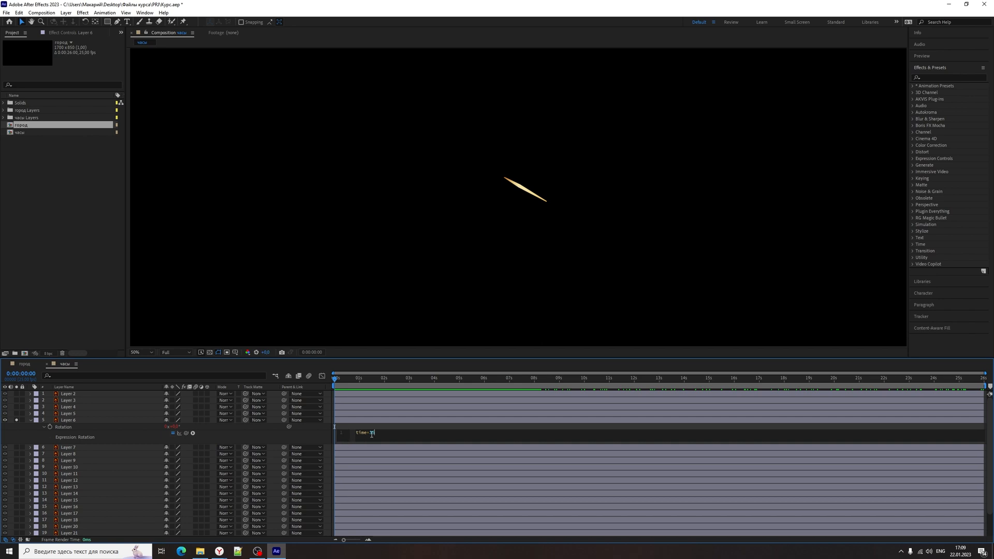
{"action": "left_click", "coordinate": [318, 439]}
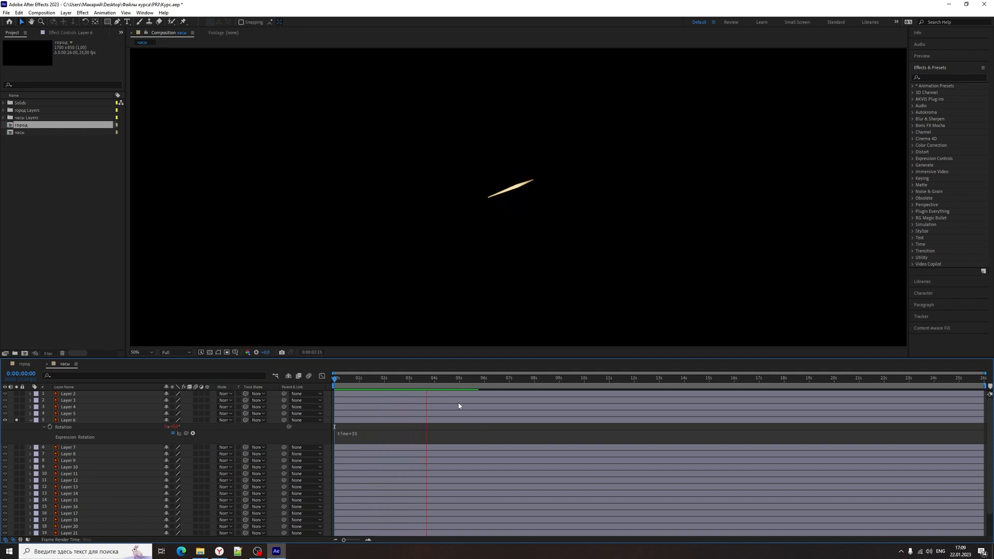
Change Layer 6's Rotation expression to time*(-35) to reverse the direction, and preview it from the start
{"action": "left_click", "coordinate": [379, 433]}
{"action": "left_click", "coordinate": [398, 429]}
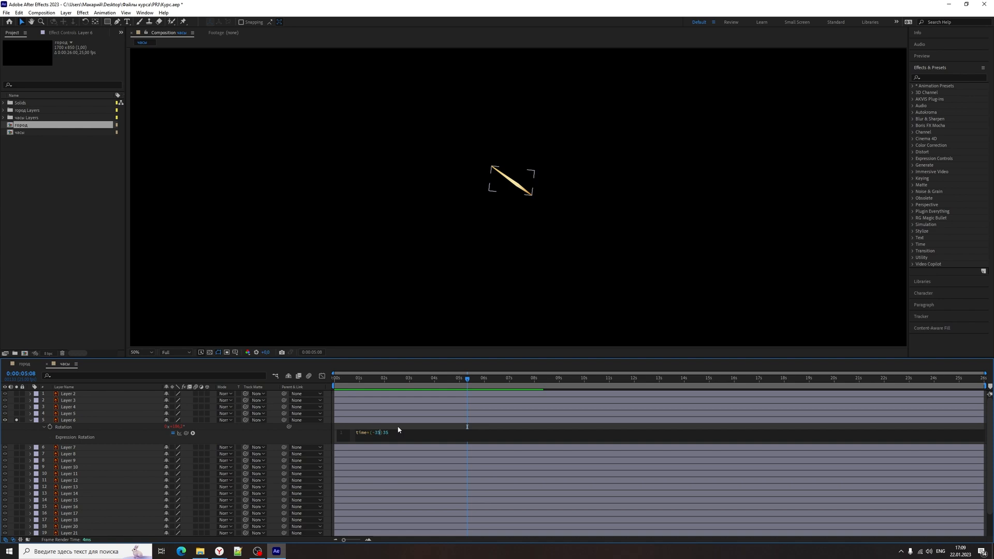
{"action": "left_click", "coordinate": [327, 419]}
{"action": "left_click_drag", "start_coordinate": [402, 382], "coordinate": [316, 384]}
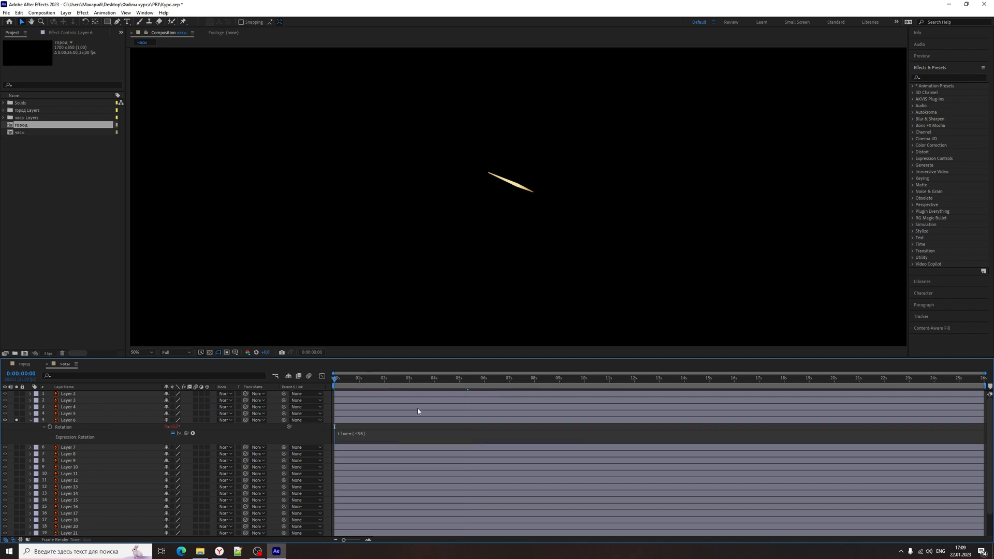
{"action": "key", "text": "space"}
Change Layer 6's Rotation expression to time*(35) and preview the forward rotation
{"action": "left_click", "coordinate": [377, 434]}
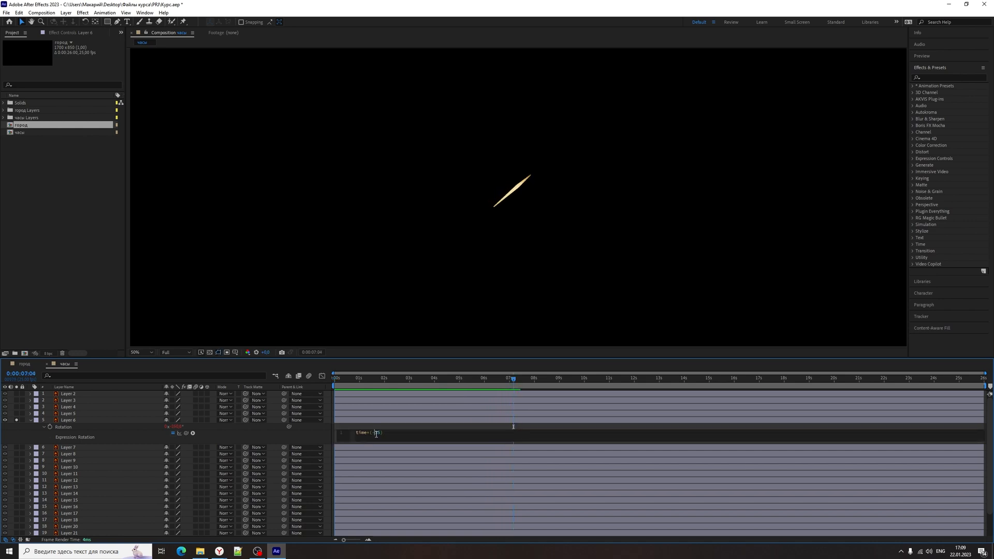
{"action": "left_click", "coordinate": [318, 436]}
{"action": "key", "text": "space"}
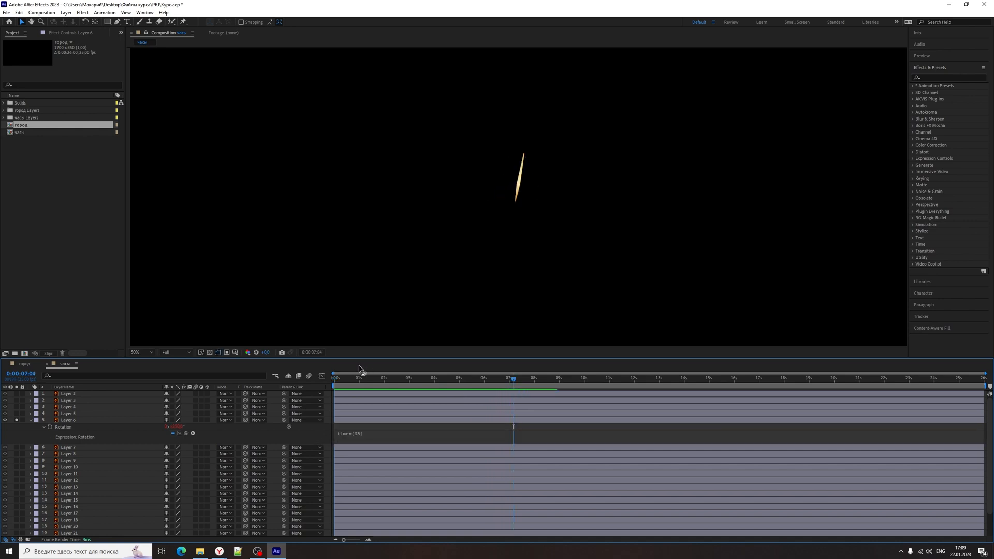
{"action": "key", "text": "space"}
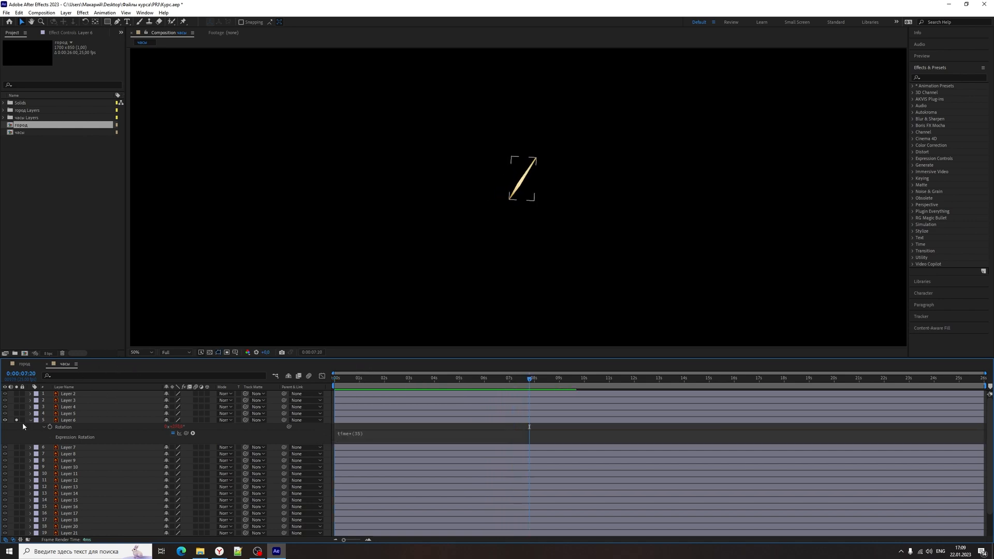
Turn off Solo for Layer 6, collapse its properties, and preview the whole clock
{"action": "left_click", "coordinate": [16, 420]}
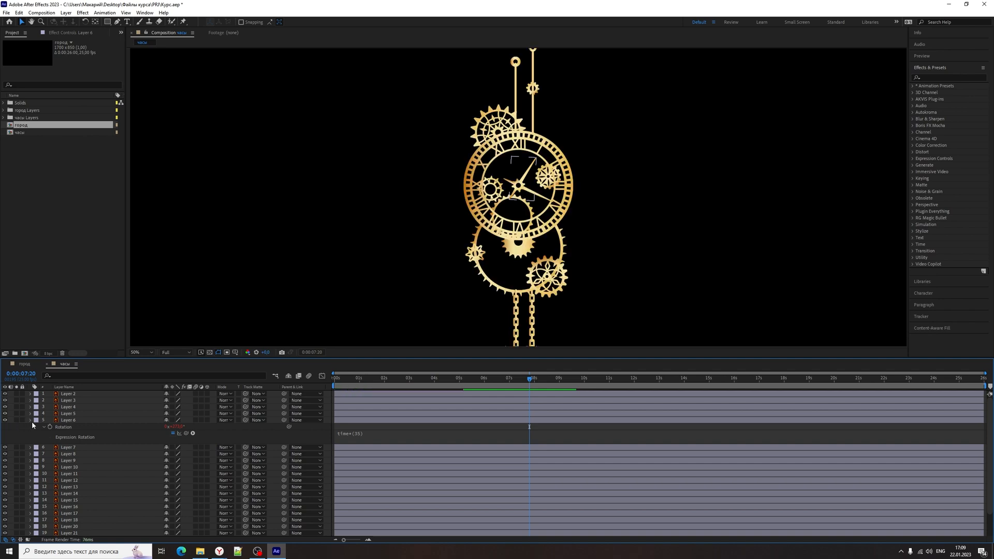
{"action": "left_click", "coordinate": [30, 420]}
{"action": "key", "text": "space"}
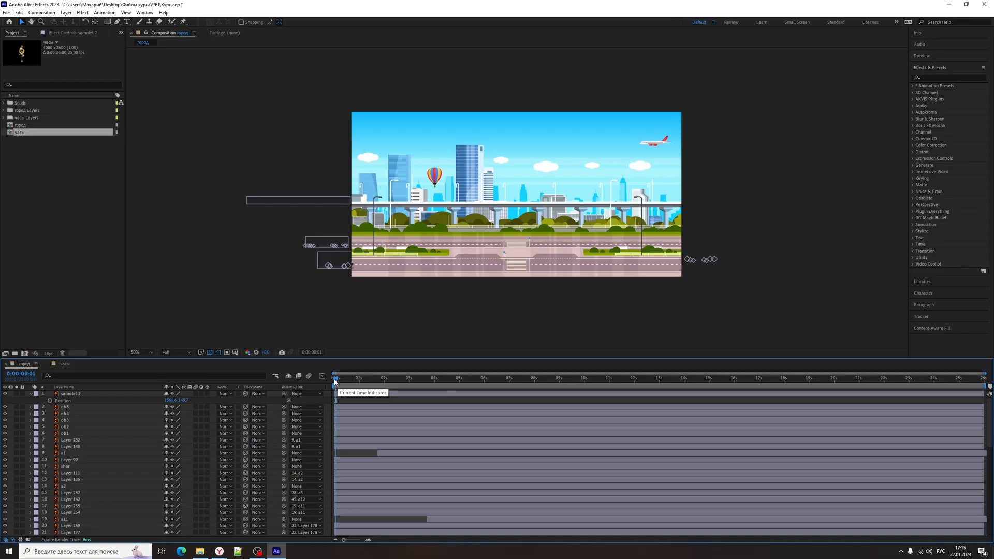
At about 5 s, draw an open zigzag Pen path starting off the sky's right edge, winding across the city and ending on the road's left side
{"action": "left_click_drag", "start_coordinate": [334, 381], "coordinate": [463, 376]}
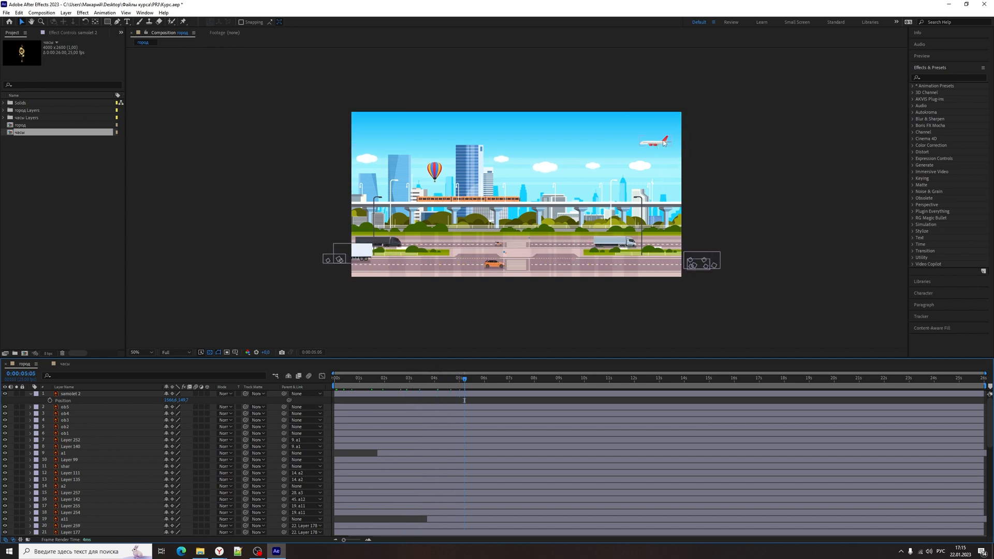
{"action": "left_click", "coordinate": [761, 162]}
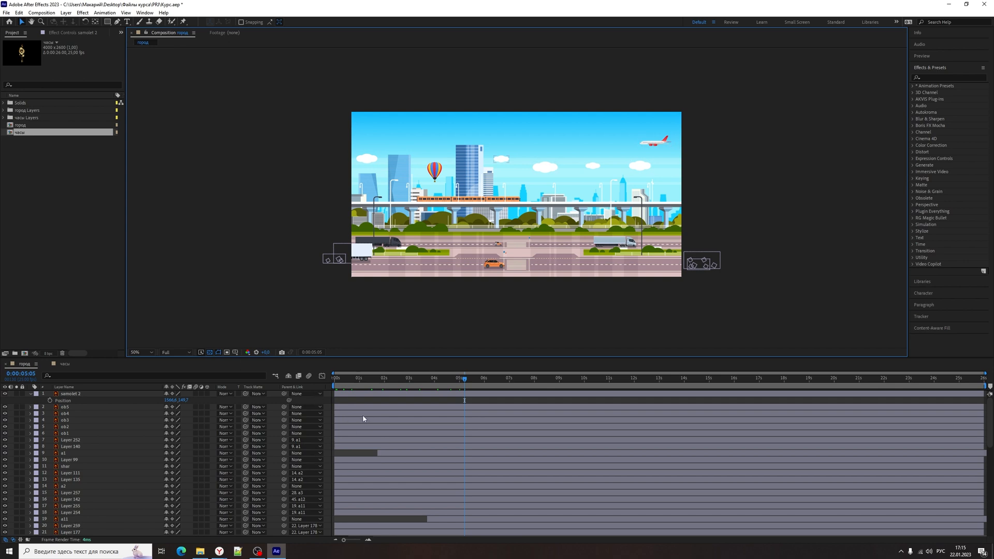
{"action": "left_click", "coordinate": [117, 22]}
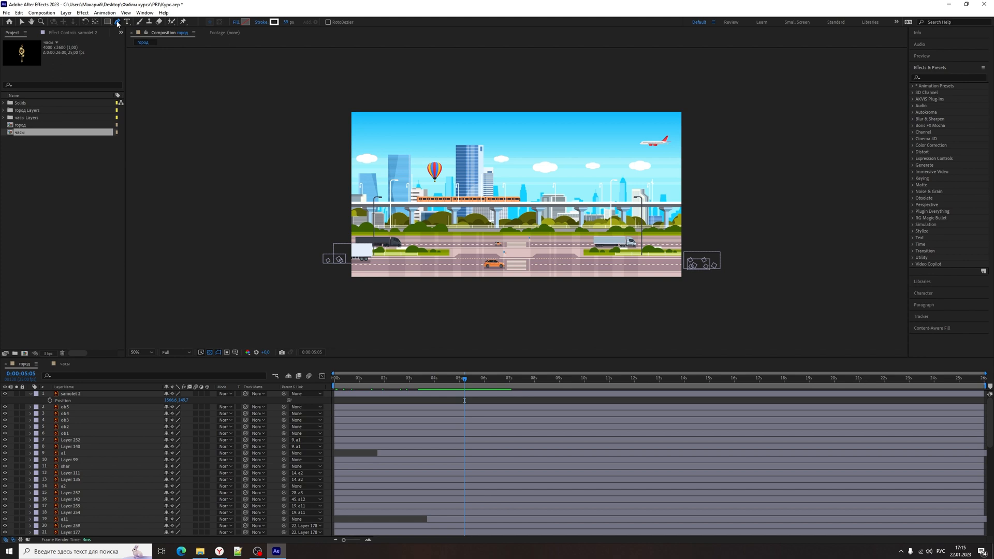
{"action": "left_click", "coordinate": [692, 145]}
{"action": "left_click", "coordinate": [674, 156]}
{"action": "left_click", "coordinate": [634, 155]}
{"action": "left_click", "coordinate": [616, 128]}
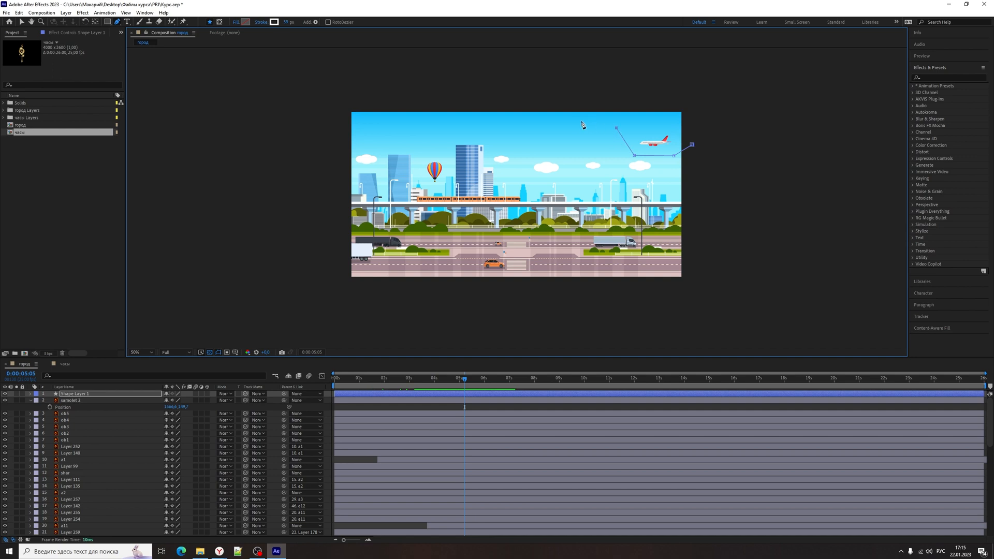
{"action": "left_click", "coordinate": [576, 121]}
{"action": "left_click", "coordinate": [544, 134]}
{"action": "left_click", "coordinate": [507, 145]}
{"action": "left_click", "coordinate": [434, 121]}
{"action": "left_click", "coordinate": [374, 132]}
{"action": "left_click", "coordinate": [369, 170]}
{"action": "left_click", "coordinate": [387, 194]}
{"action": "left_click", "coordinate": [456, 183]}
{"action": "left_click", "coordinate": [527, 174]}
{"action": "left_click", "coordinate": [600, 169]}
{"action": "left_click", "coordinate": [647, 189]}
{"action": "left_click", "coordinate": [618, 231]}
{"action": "left_click", "coordinate": [516, 238]}
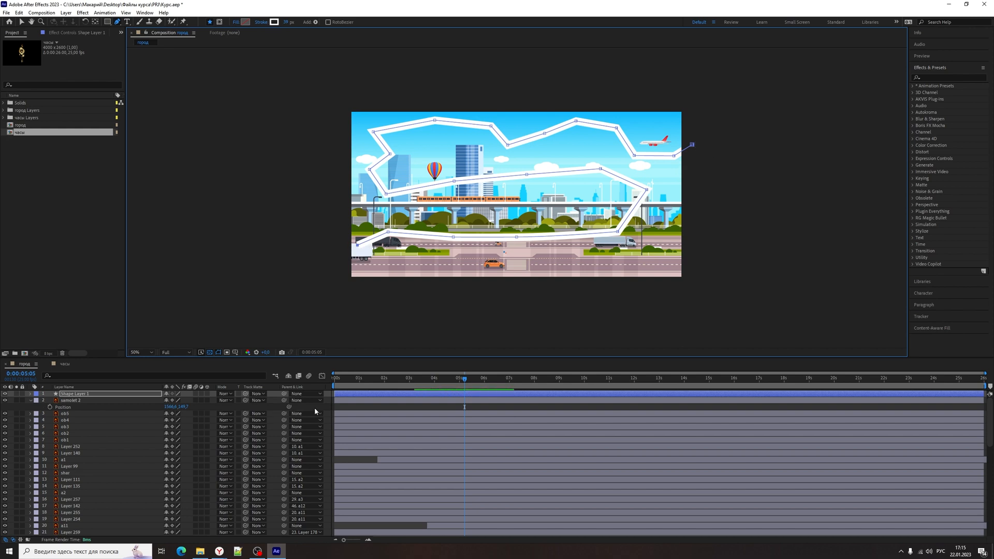
{"action": "left_click", "coordinate": [327, 408]}
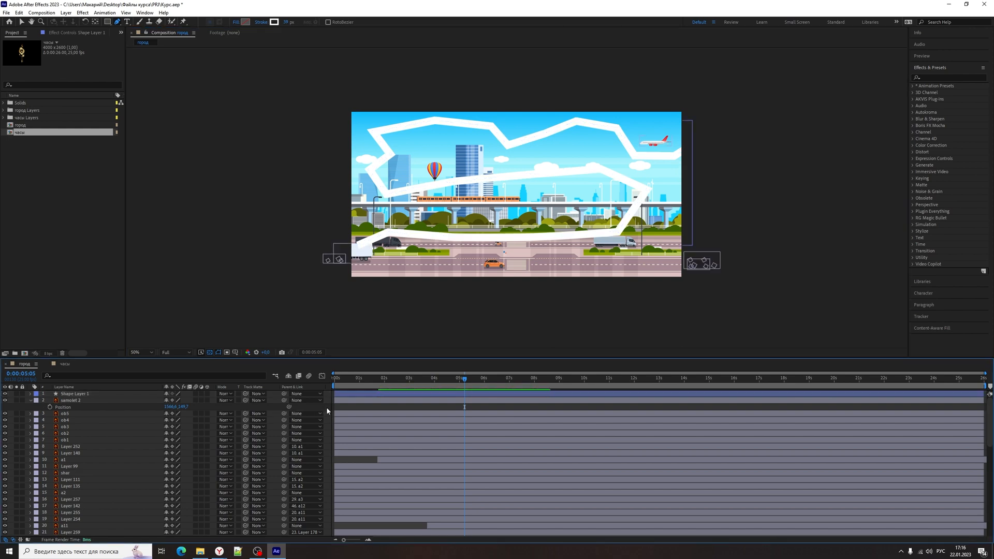
{"action": "left_click", "coordinate": [23, 23]}
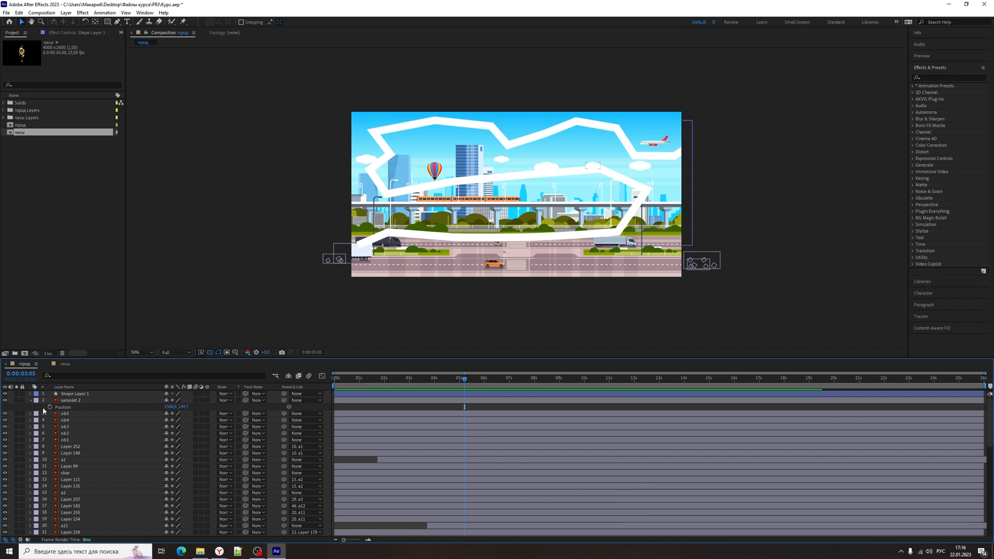
Expand Shape Layer 1's contents down to the Path property of Path 1 and copy that path
{"action": "left_click", "coordinate": [30, 394]}
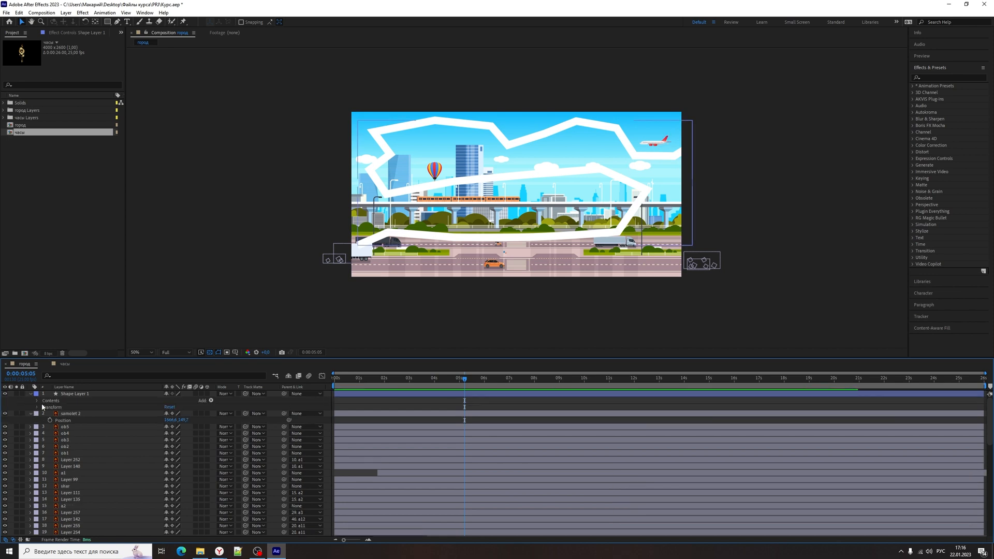
{"action": "left_click", "coordinate": [37, 401]}
{"action": "left_click", "coordinate": [44, 408]}
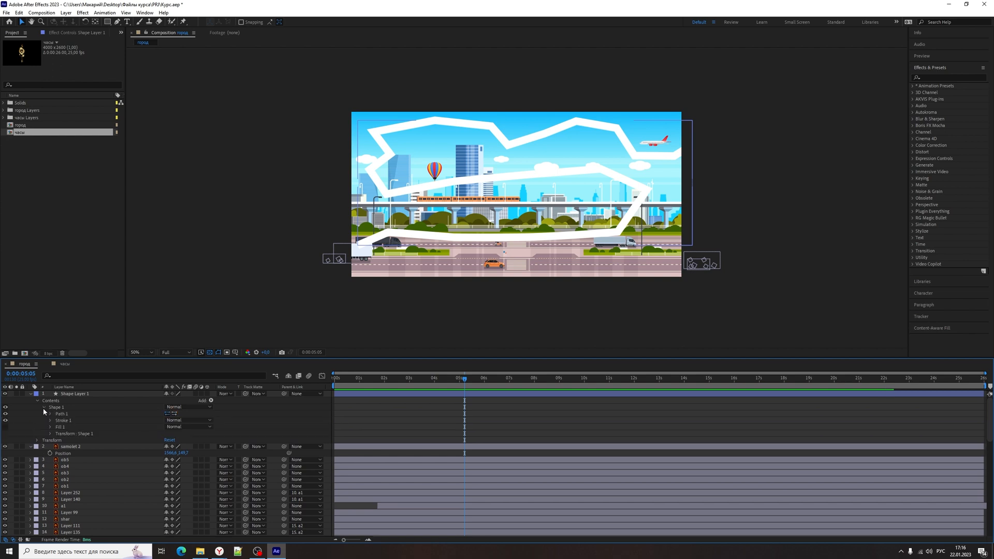
{"action": "left_click", "coordinate": [50, 414]}
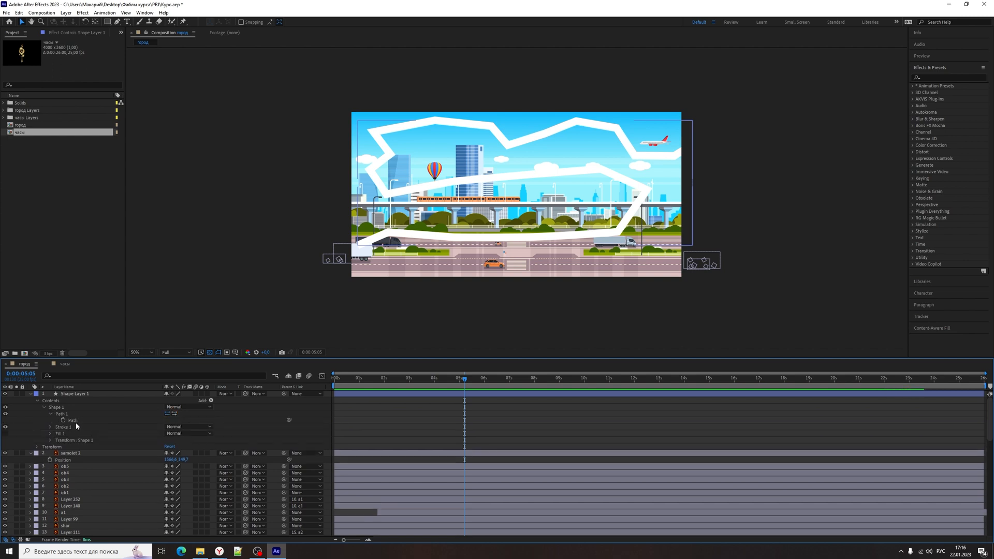
{"action": "left_click", "coordinate": [73, 421]}
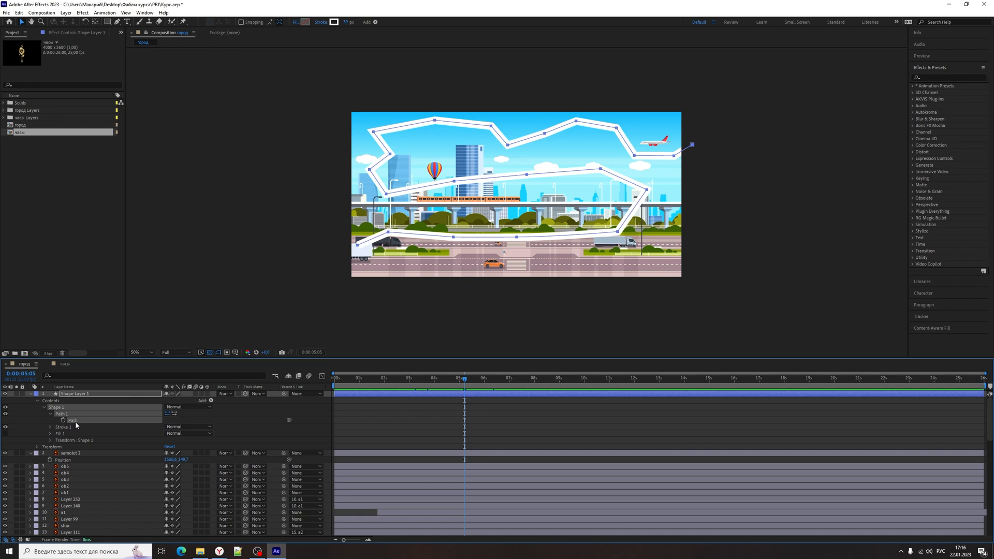
{"action": "key", "text": "ctrl+c"}
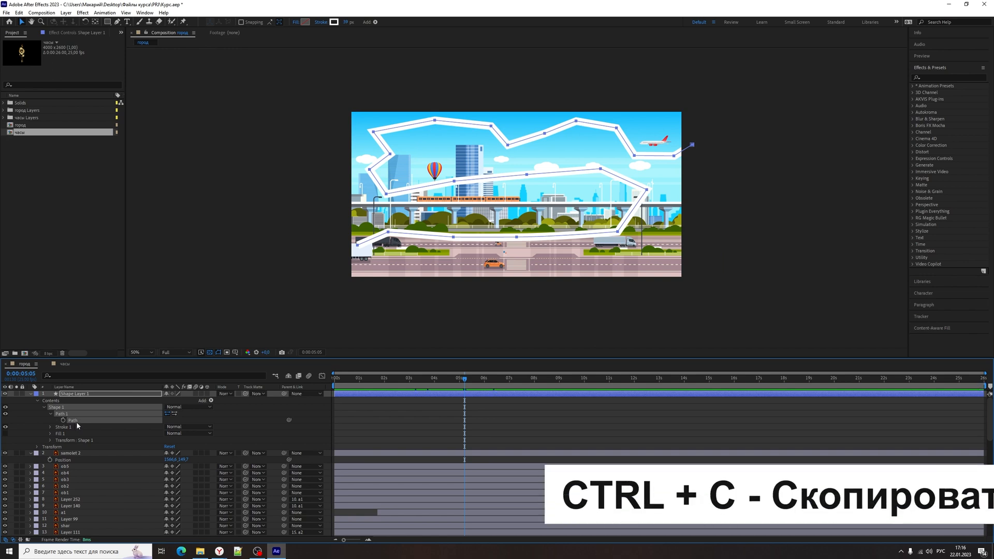
Paste the copied path into samolet 2's Position property, and delete Shape Layer 1
{"action": "left_click", "coordinate": [78, 453]}
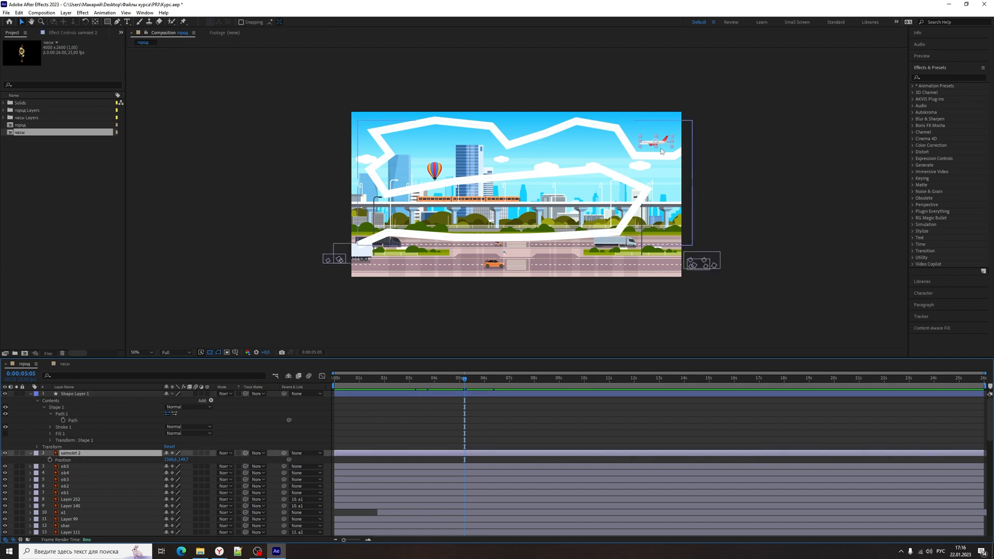
{"action": "left_click", "coordinate": [61, 460]}
{"action": "key", "text": "Return"}
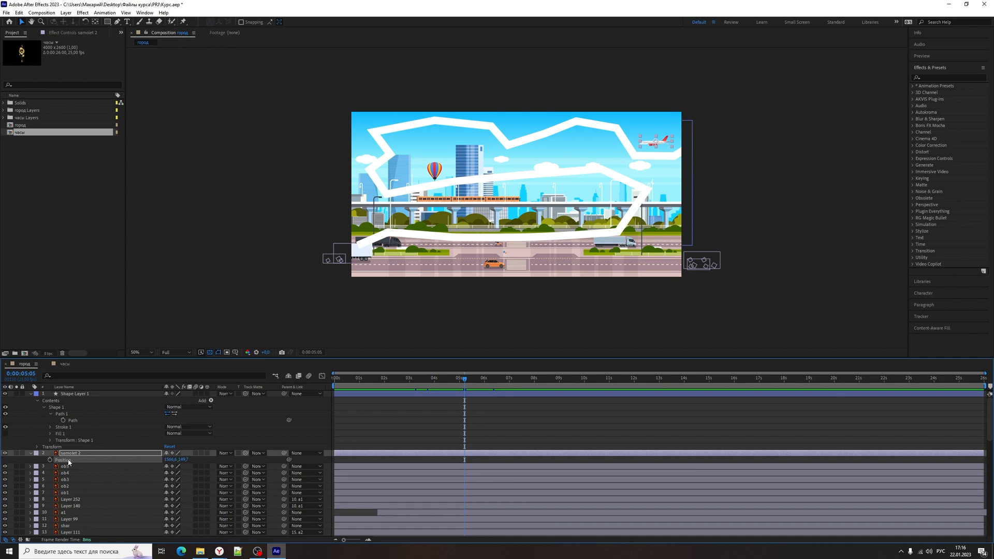
{"action": "key", "text": "ctrl+v"}
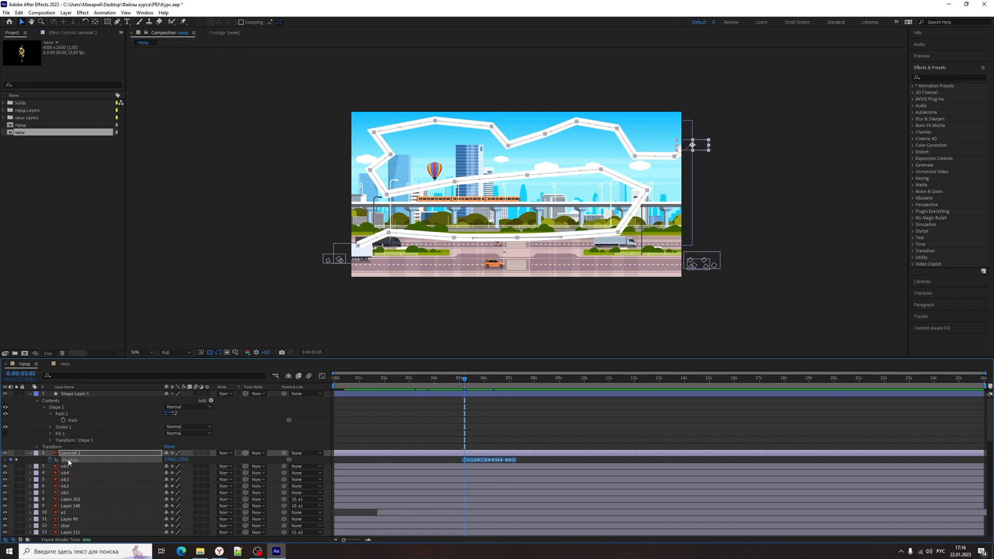
{"action": "left_click", "coordinate": [72, 394]}
{"action": "key", "text": "Delete"}
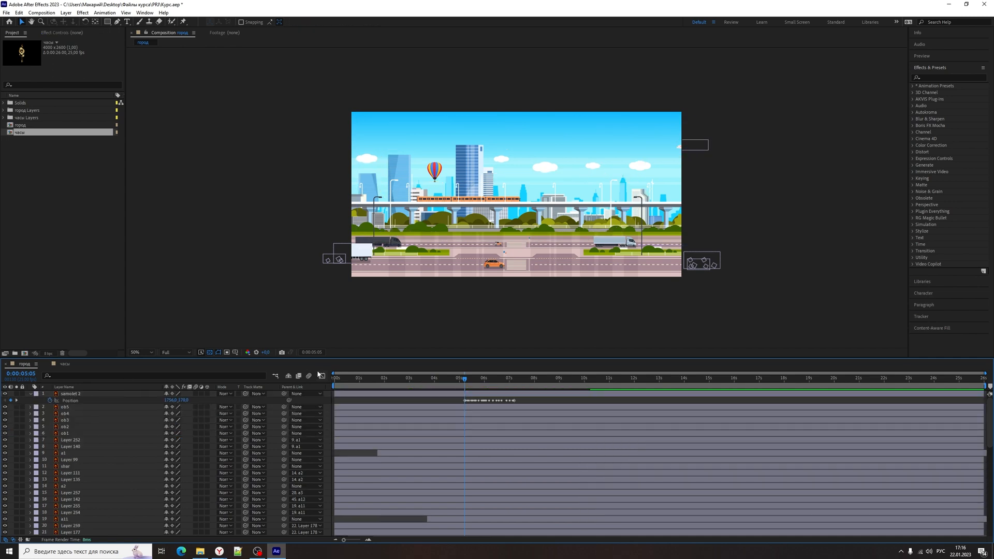
Show samolet 2's animated properties and move all its Position keyframes together to the start of the timeline
{"action": "left_click", "coordinate": [474, 394]}
{"action": "right_click", "coordinate": [472, 396]}
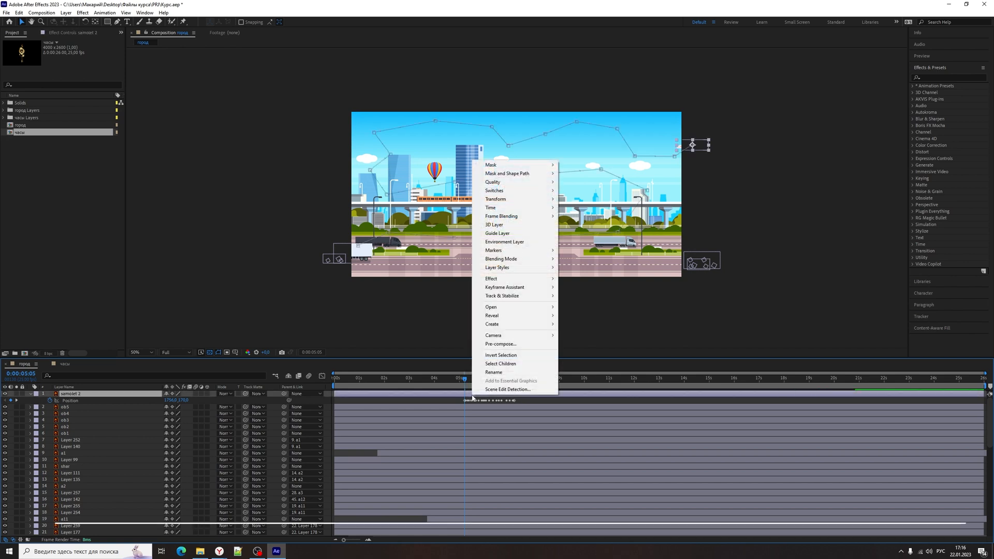
{"action": "key", "text": "Escape"}
{"action": "key", "text": "u"}
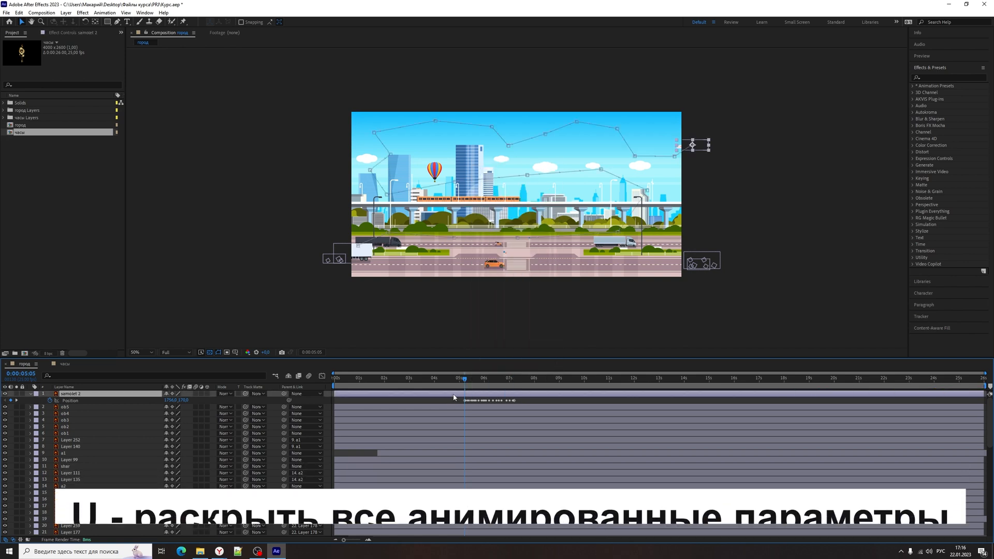
{"action": "key", "text": "u"}
{"action": "left_click_drag", "start_coordinate": [521, 409], "coordinate": [350, 404]}
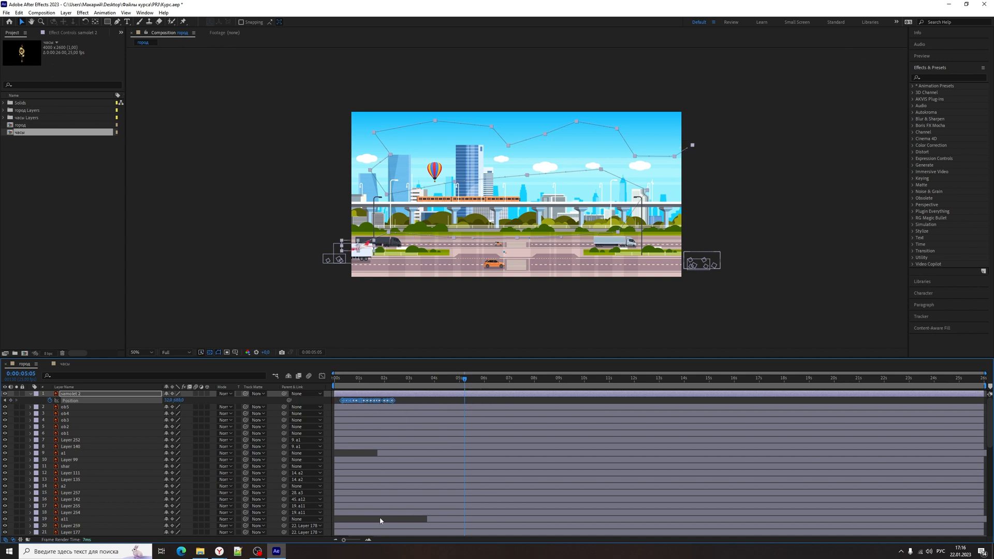
{"action": "left_click_drag", "start_coordinate": [343, 541], "coordinate": [357, 541]}
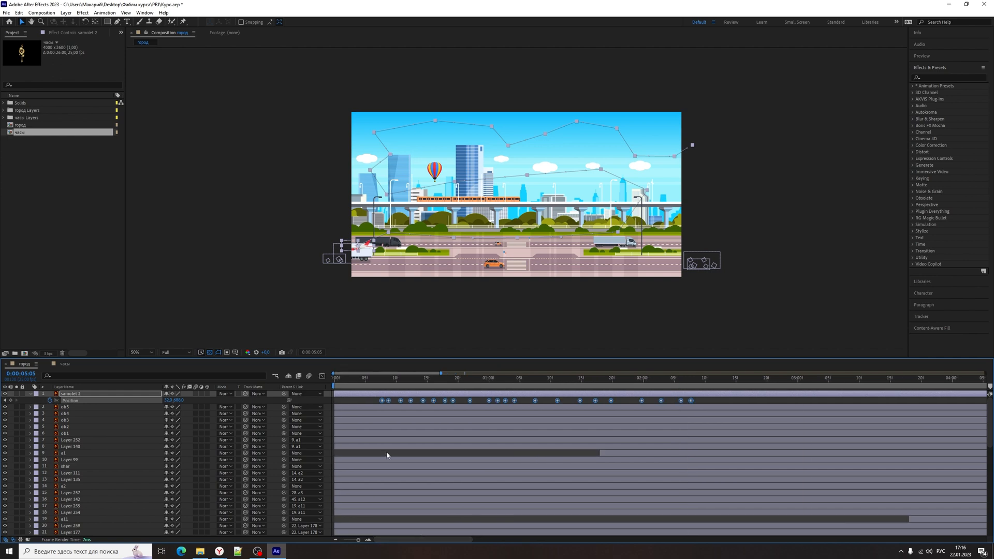
{"action": "left_click_drag", "start_coordinate": [381, 403], "coordinate": [336, 404]}
Stretch samolet 2's Position keyframes so the first sits at the timeline start and the last at about 7 s, and scrub the flight
{"action": "left_click", "coordinate": [723, 379]}
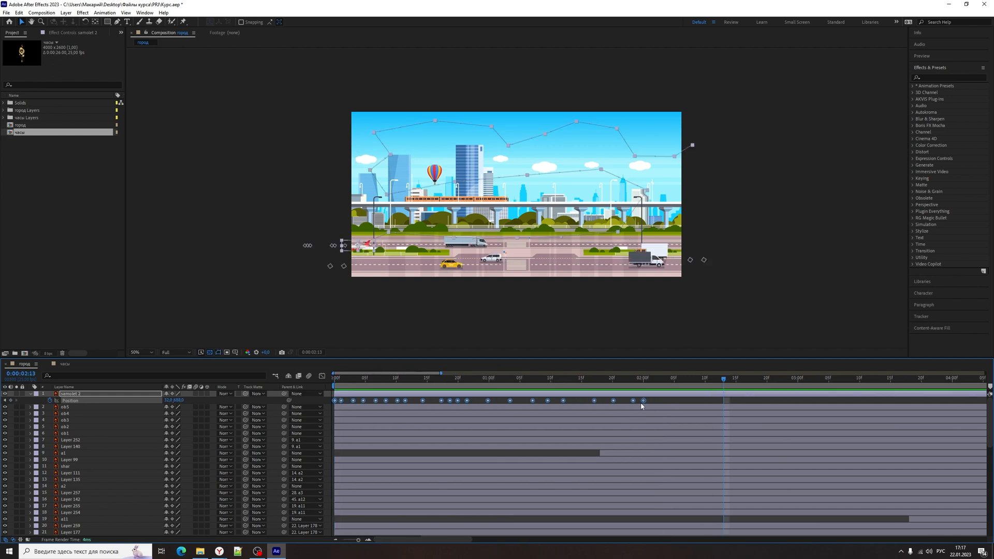
{"action": "left_click_drag", "start_coordinate": [644, 401], "coordinate": [943, 402]}
{"action": "left_click_drag", "start_coordinate": [358, 541], "coordinate": [348, 542]}
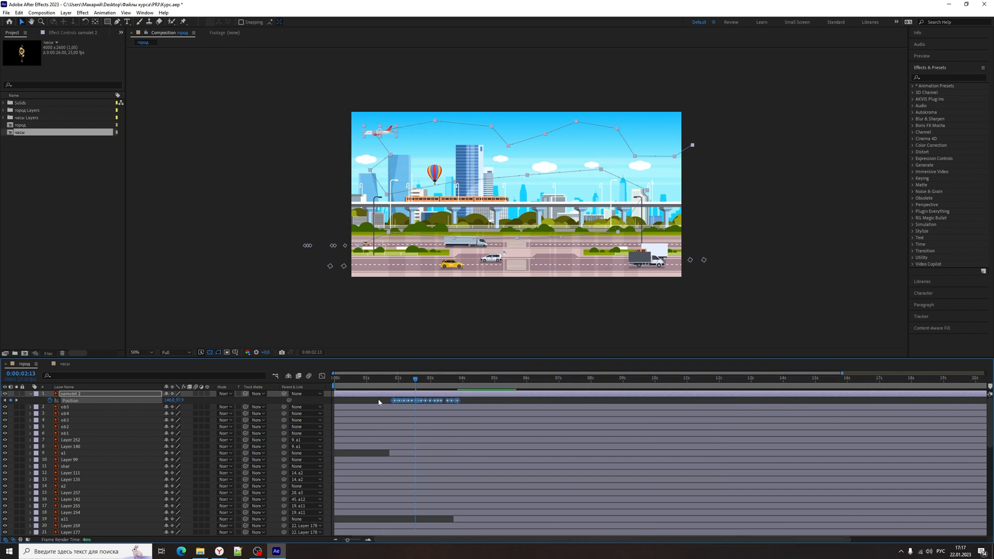
{"action": "left_click", "coordinate": [392, 405]}
{"action": "left_click", "coordinate": [394, 401]}
{"action": "left_click", "coordinate": [393, 405]}
{"action": "left_click", "coordinate": [393, 404]}
{"action": "left_click_drag", "start_coordinate": [392, 403], "coordinate": [335, 403]}
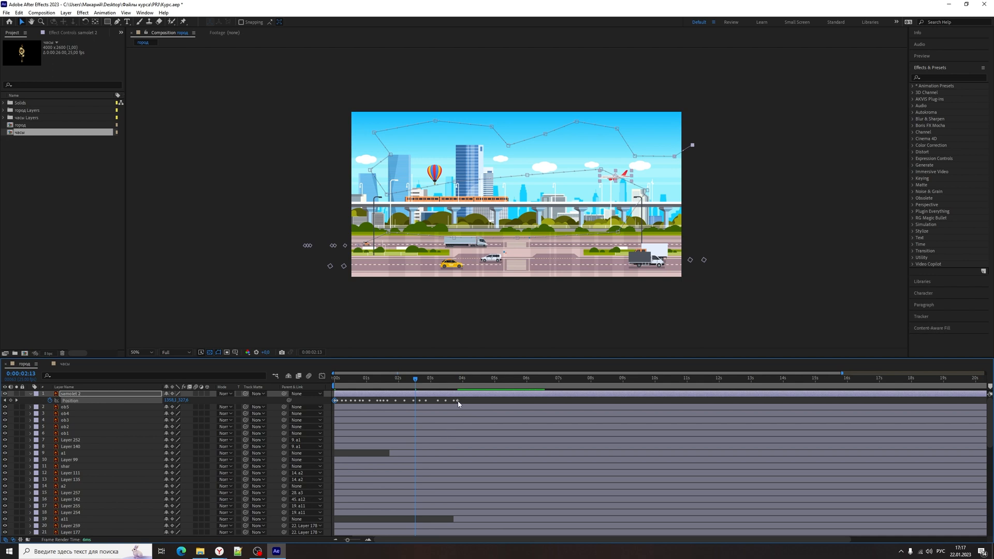
{"action": "left_click_drag", "start_coordinate": [458, 404], "coordinate": [554, 407]}
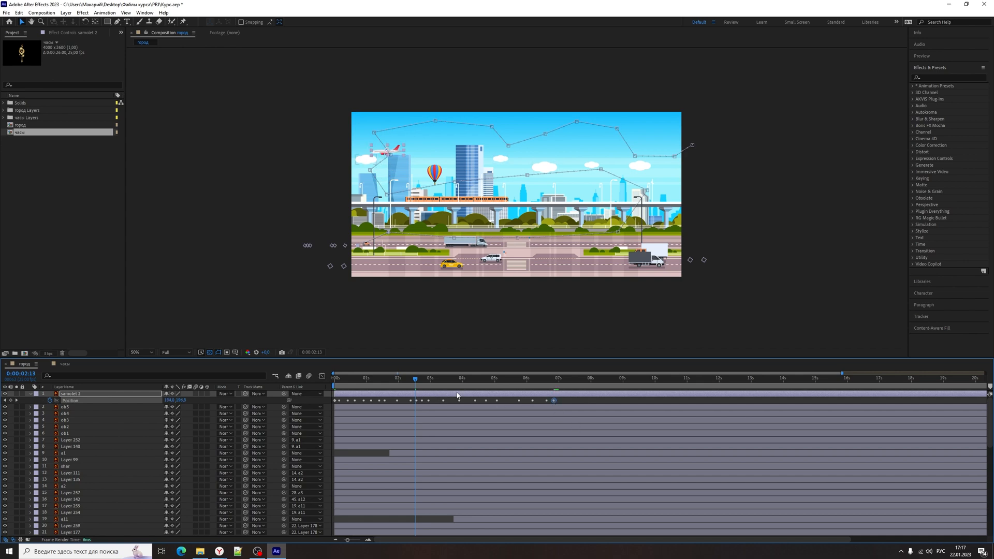
{"action": "left_click_drag", "start_coordinate": [399, 382], "coordinate": [387, 396]}
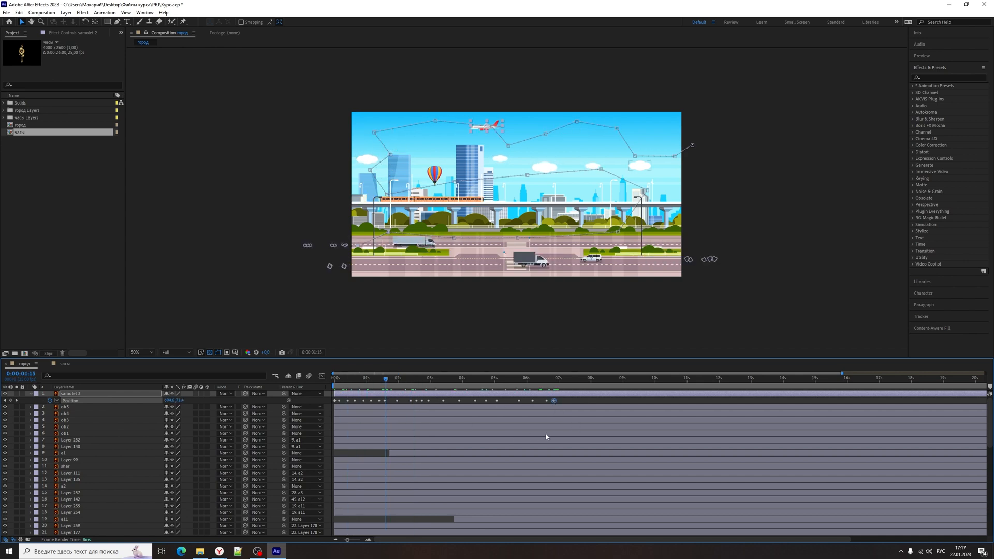
{"action": "key", "text": "F2"}
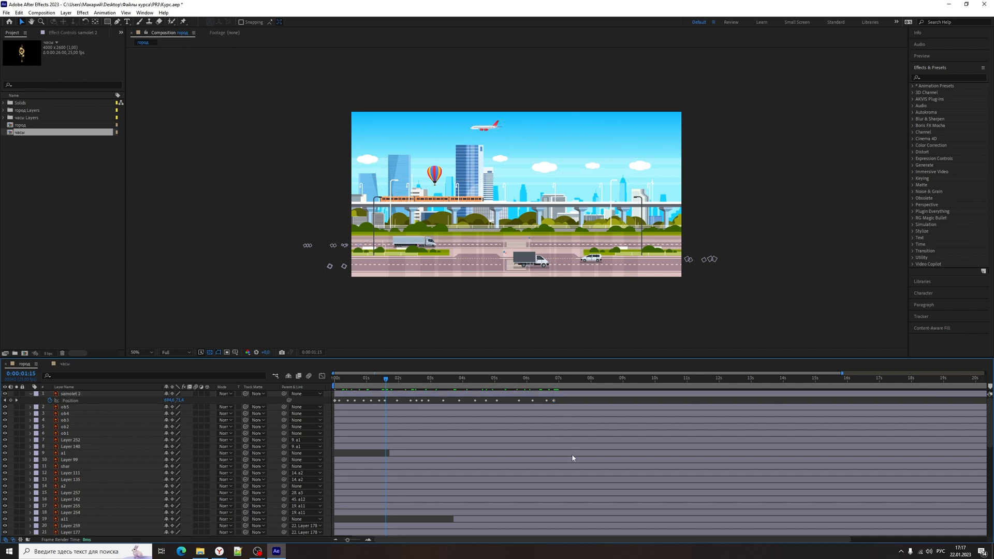
Turn off Rove Across Time for samolet 2's Position keyframes and shift some middle keyframes earlier individually
{"action": "left_click_drag", "start_coordinate": [567, 401], "coordinate": [342, 403]}
{"action": "right_click", "coordinate": [339, 403]}
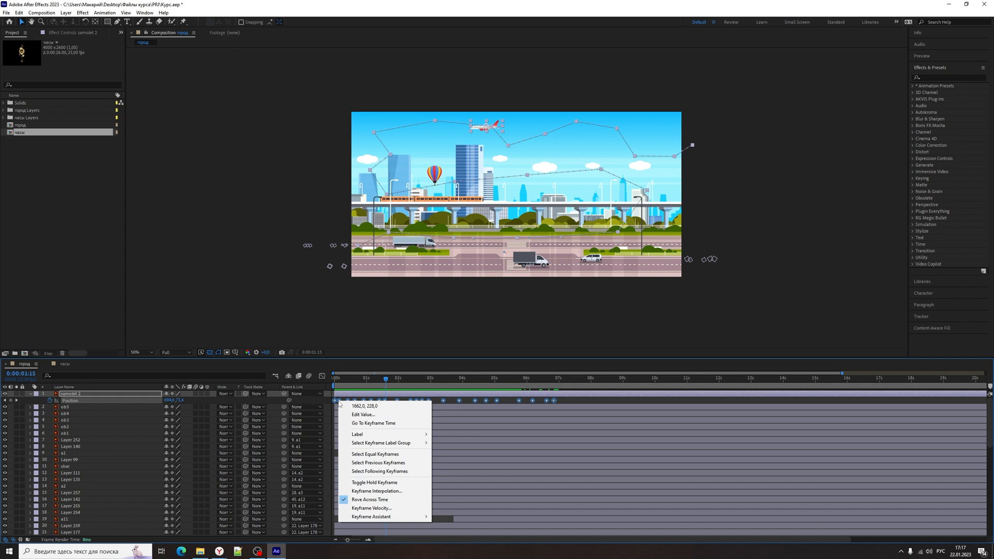
{"action": "left_click", "coordinate": [410, 500]}
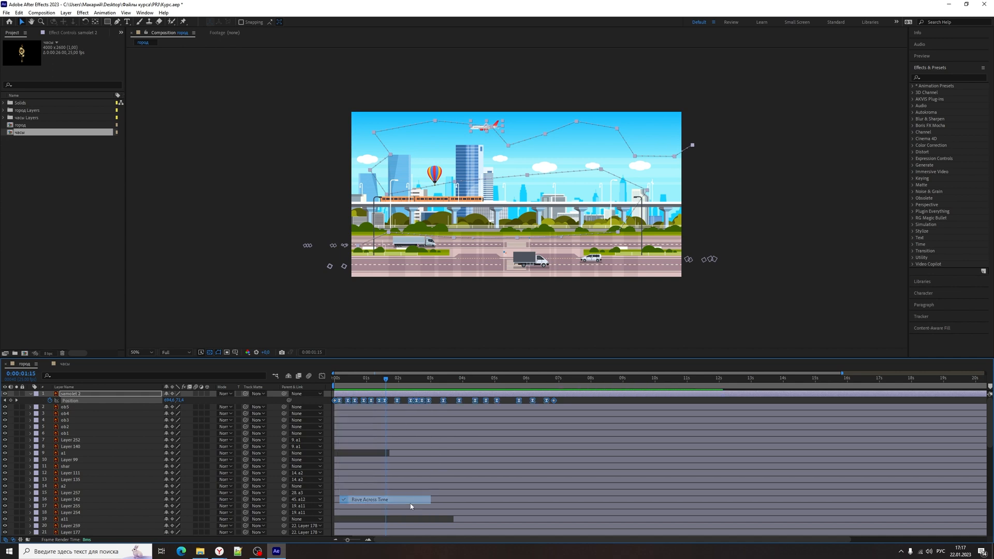
{"action": "key", "text": "F2"}
{"action": "left_click_drag", "start_coordinate": [518, 404], "coordinate": [439, 403]}
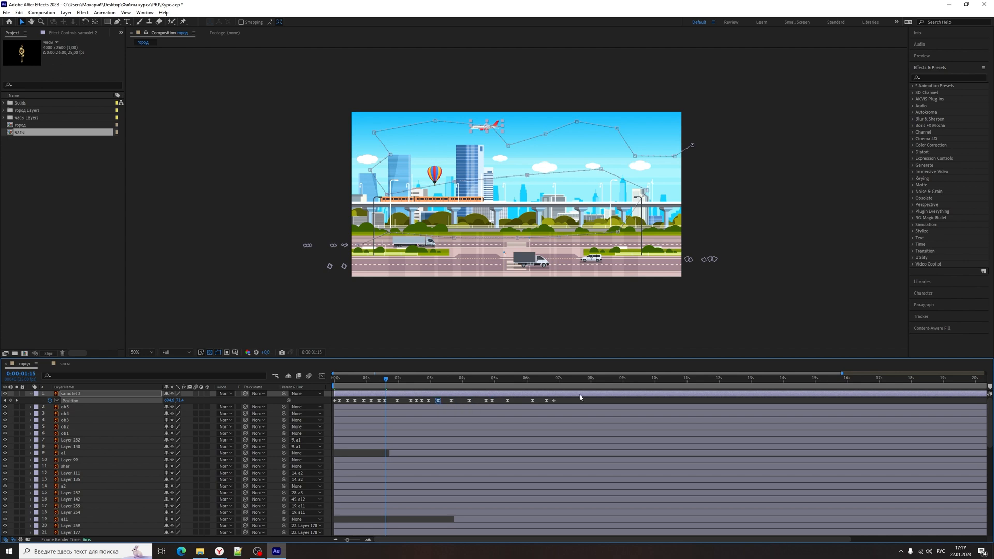
Select all of samolet 2's Position keyframes and turn Rove Across Time back on
{"action": "left_click_drag", "start_coordinate": [569, 404], "coordinate": [332, 397]}
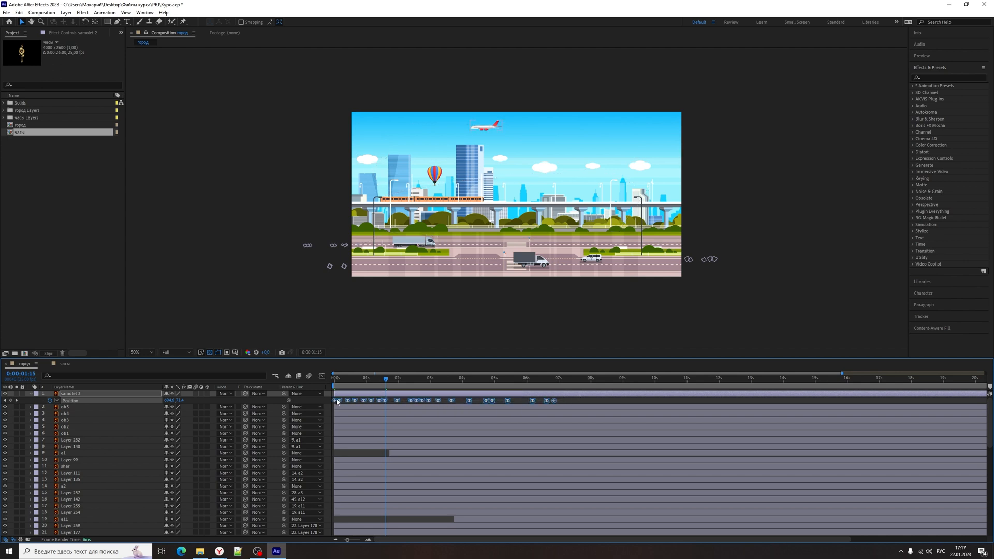
{"action": "right_click", "coordinate": [349, 403]}
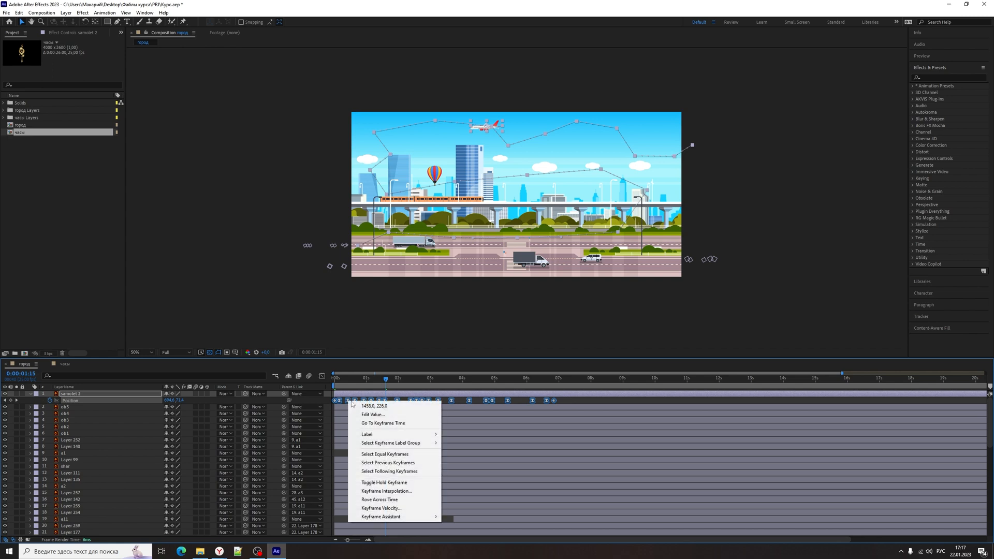
{"action": "left_click", "coordinate": [413, 499]}
Move samolet 2's last Position keyframe to about 7.7 s and the first slightly later, and preview the airplane's flight
{"action": "left_click_drag", "start_coordinate": [554, 400], "coordinate": [598, 407]}
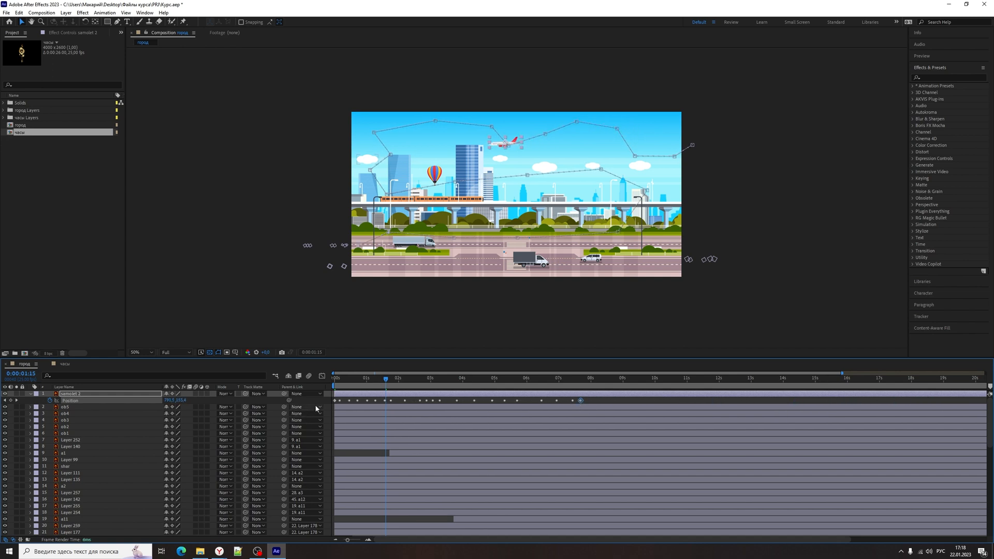
{"action": "mouse_move", "coordinate": [335, 400]}
{"action": "left_mouse_down"}
{"action": "mouse_move", "coordinate": [441, 401]}
{"action": "mouse_move", "coordinate": [337, 407]}
{"action": "left_mouse_up"}
{"action": "key", "text": "space"}
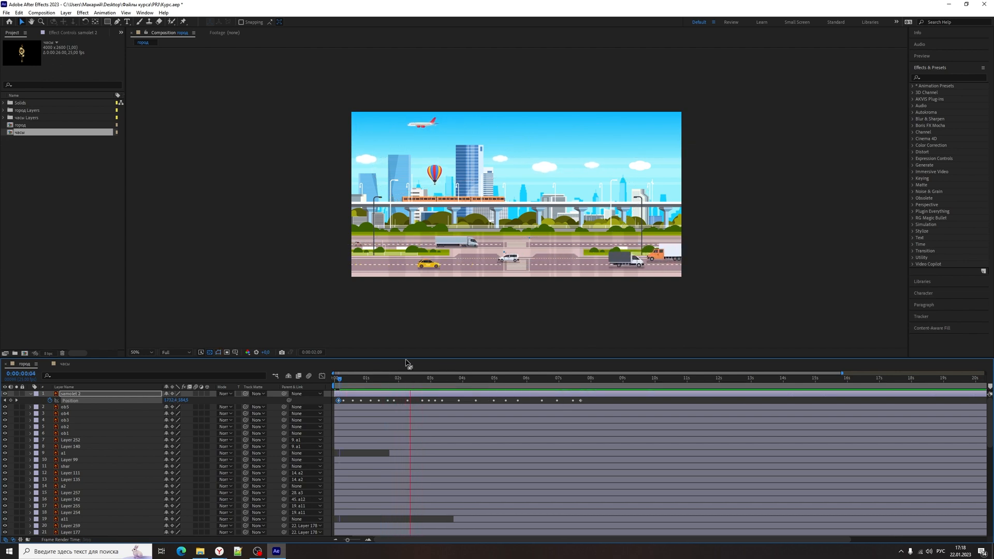
{"action": "key", "text": "space"}
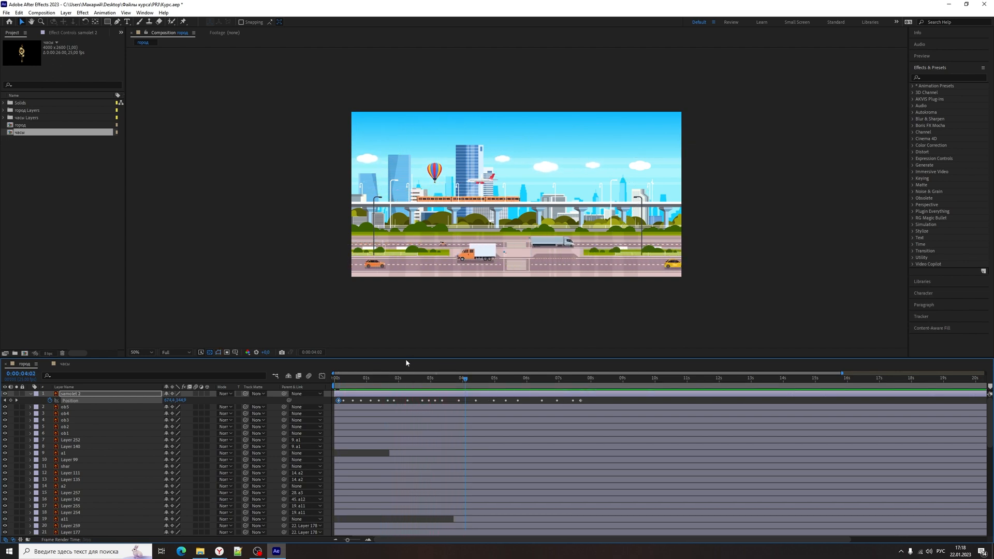
Make samolet 2 a 3D layer and set its first Orientation keyframe at the airplane's first turn, about 2.6 s
{"action": "left_click", "coordinate": [208, 393]}
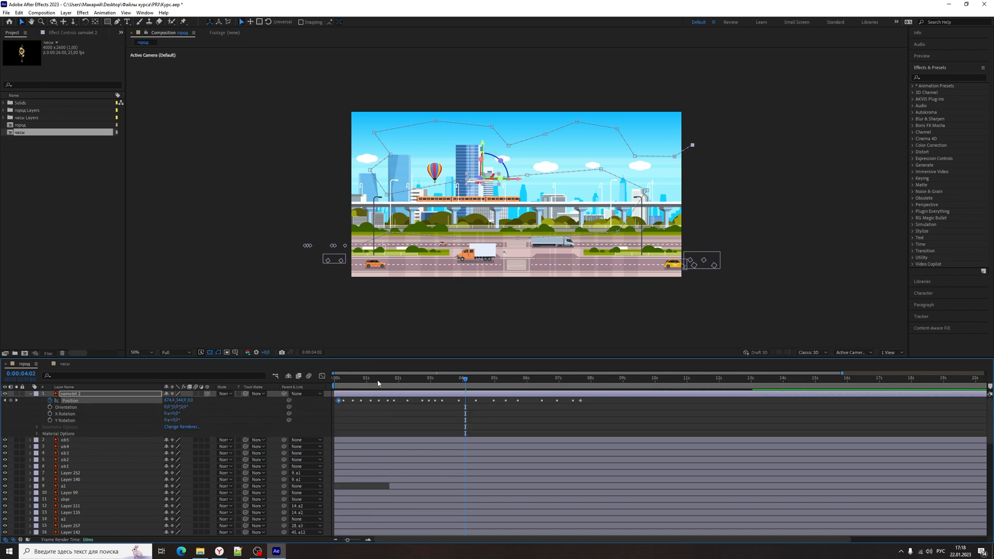
{"action": "left_click_drag", "start_coordinate": [337, 378], "coordinate": [422, 380]}
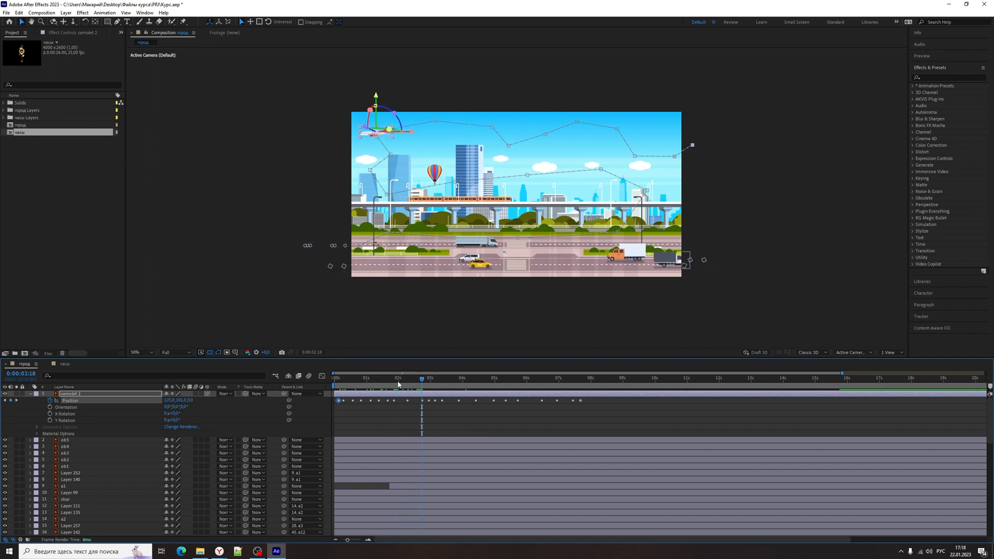
{"action": "key", "text": "Page_Up"}
{"action": "left_click", "coordinate": [49, 407]}
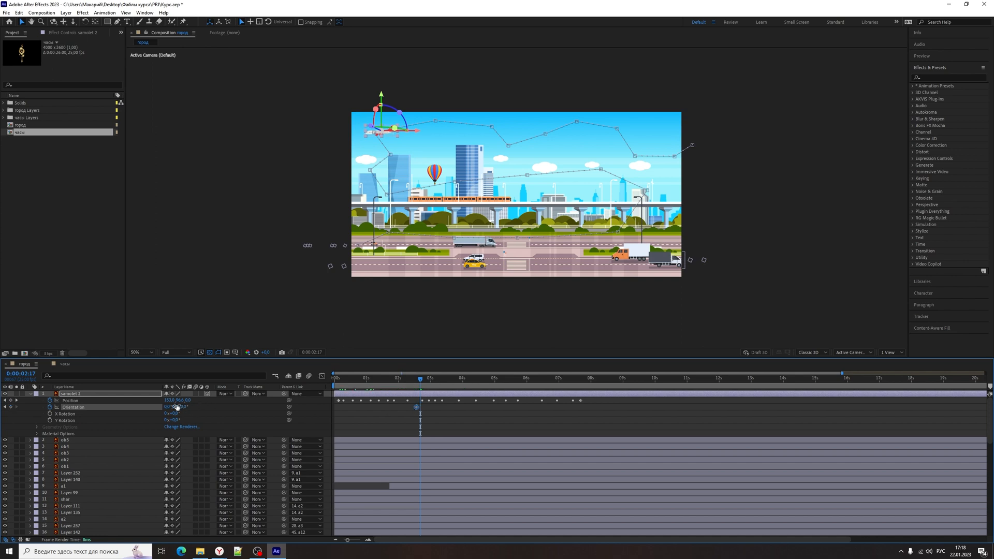
Set samolet 2's Y Orientation to 180° at 0:00:02:17 and preview the airplane's turn
{"action": "left_click_drag", "start_coordinate": [176, 407], "coordinate": [237, 403]}
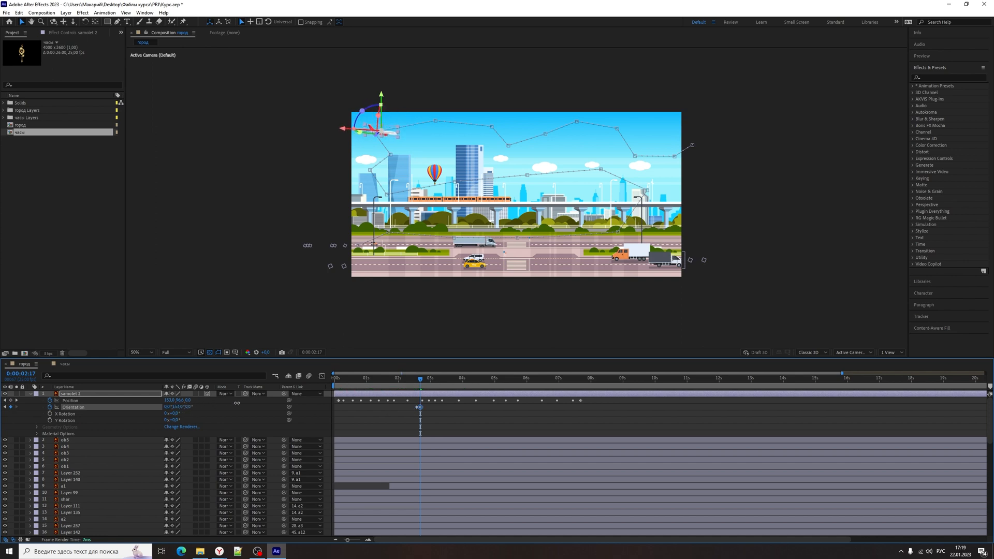
{"action": "left_click", "coordinate": [175, 407]}
{"action": "type", "text": "0"}
{"action": "key", "text": "Return"}
{"action": "left_click", "coordinate": [411, 381]}
{"action": "key", "text": "space"}
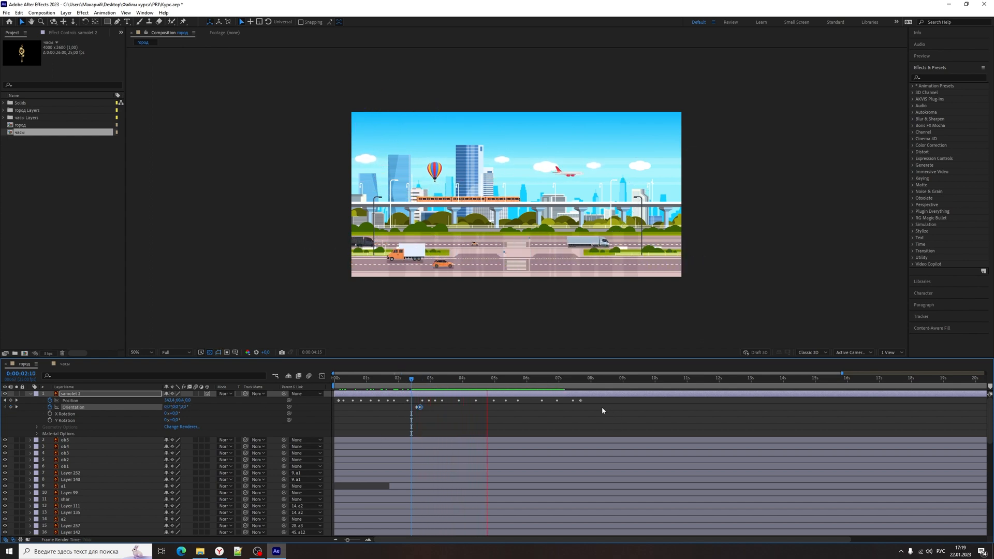
{"action": "key", "text": "space"}
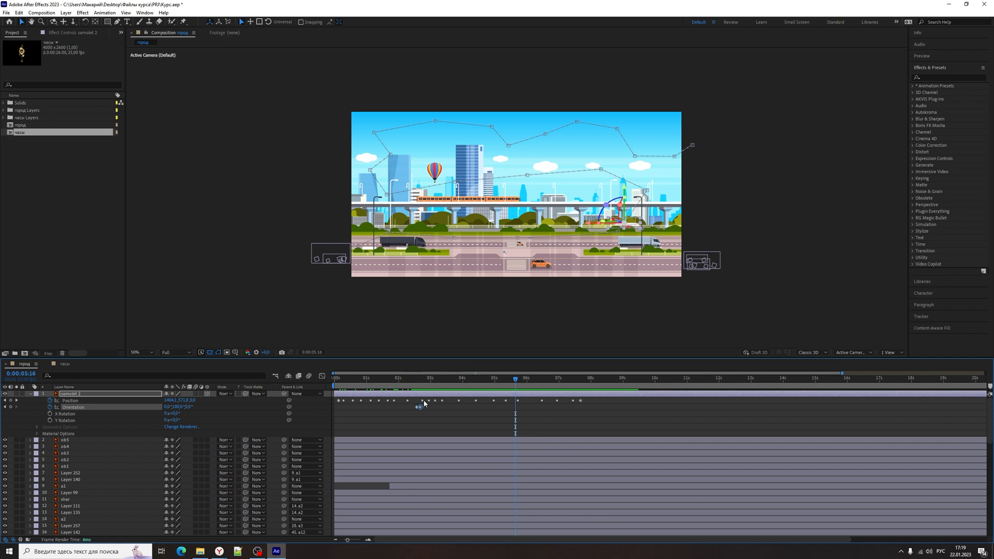
Add an Orientation keyframe for samolet 2 at 0:00:05:10, set Y Orientation to 0° at 0:00:05:12, and preview the flight
{"action": "key", "text": "Page_Up"}
{"action": "key", "text": "Page_Up"}
{"action": "key", "text": "Page_Up"}
{"action": "key", "text": "Page_Up"}
{"action": "key", "text": "Page_Up"}
{"action": "key", "text": "Page_Up"}
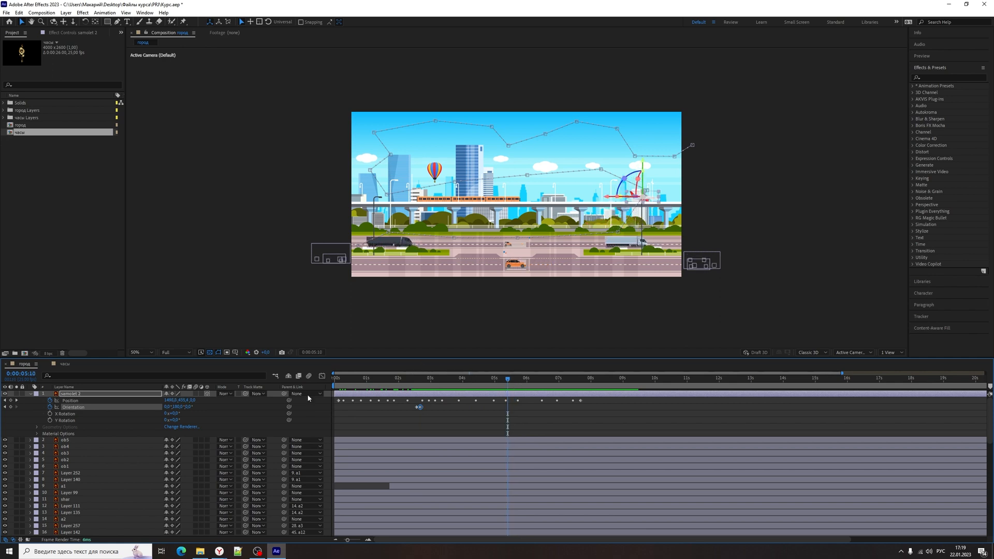
{"action": "left_click", "coordinate": [10, 408]}
{"action": "left_click_drag", "start_coordinate": [507, 382], "coordinate": [510, 382]}
{"action": "left_click", "coordinate": [179, 407]}
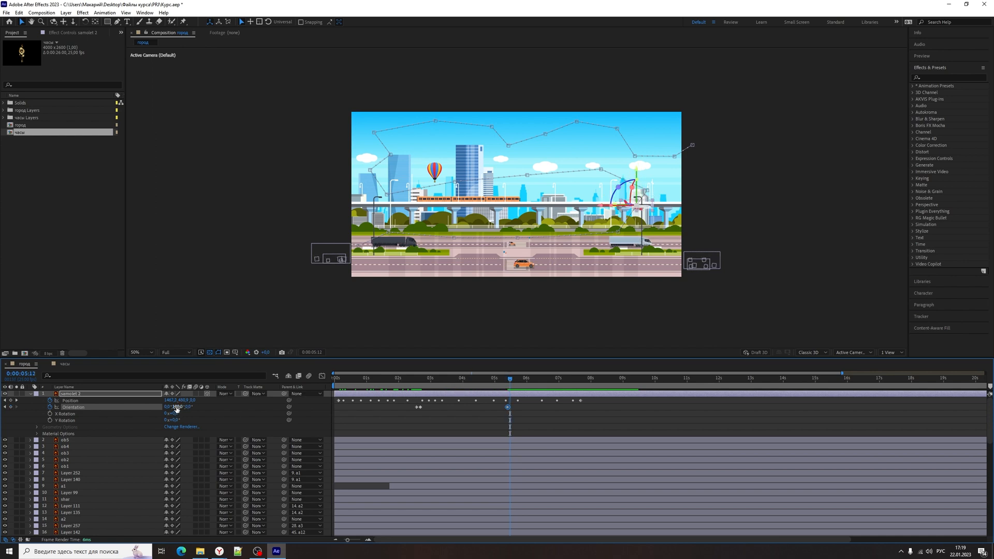
{"action": "type", "text": "0"}
{"action": "key", "text": "Return"}
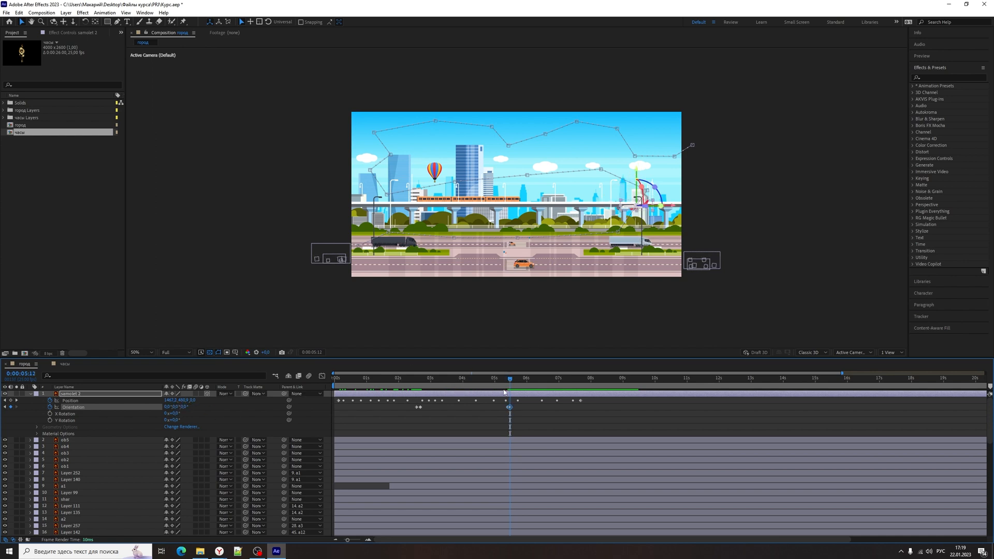
{"action": "key", "text": "space"}
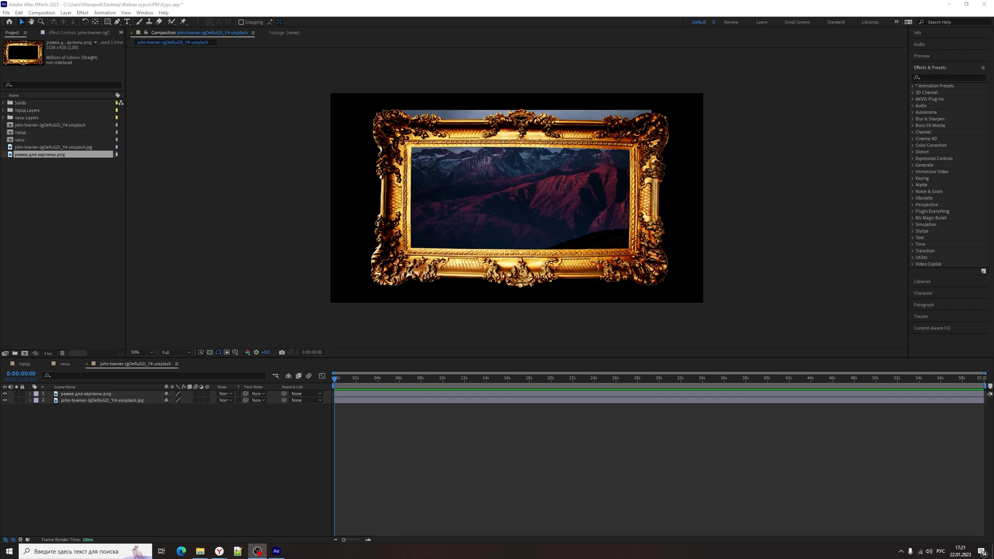
Scale the picture frame layer рамка для картины.png down to 84%
{"action": "left_click", "coordinate": [89, 395]}
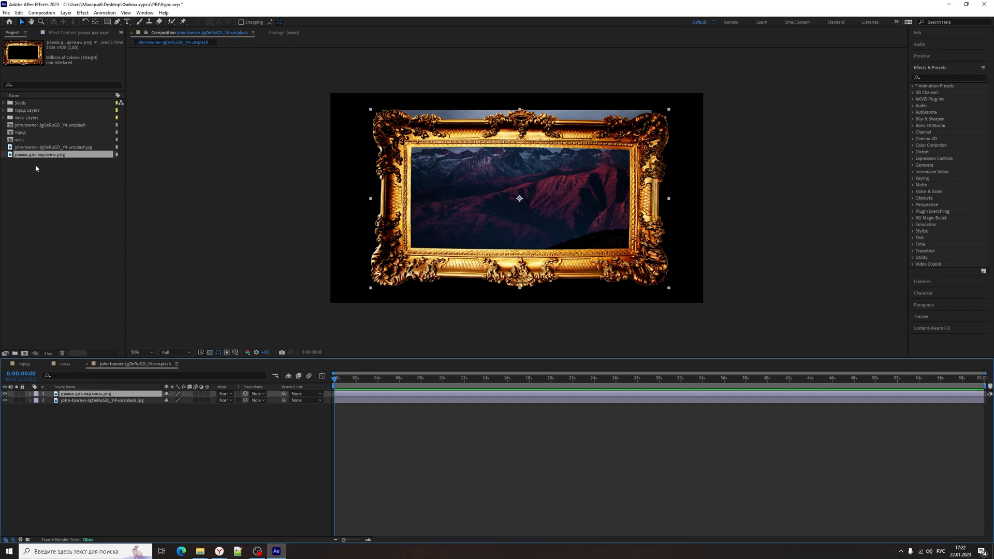
{"action": "left_click", "coordinate": [52, 148]}
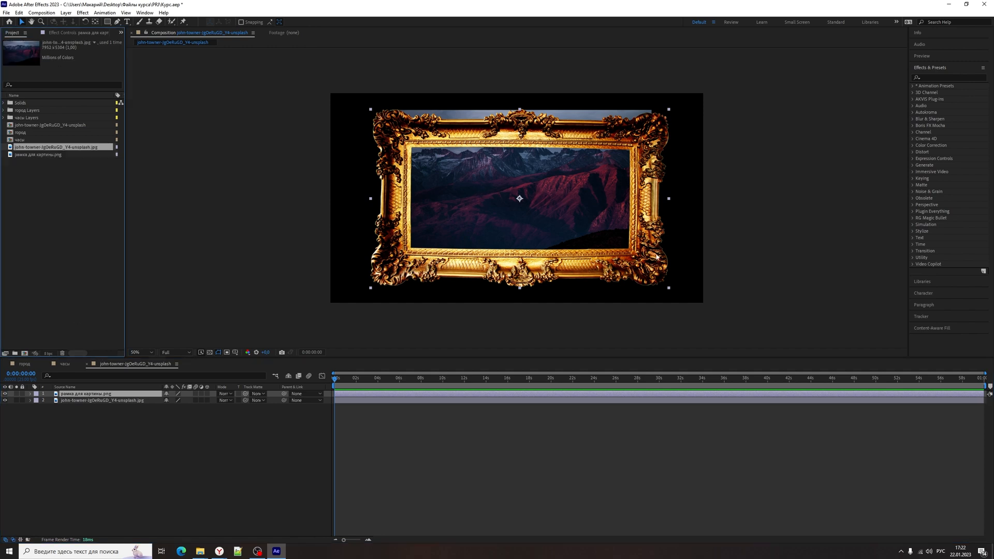
{"action": "left_click", "coordinate": [103, 395]}
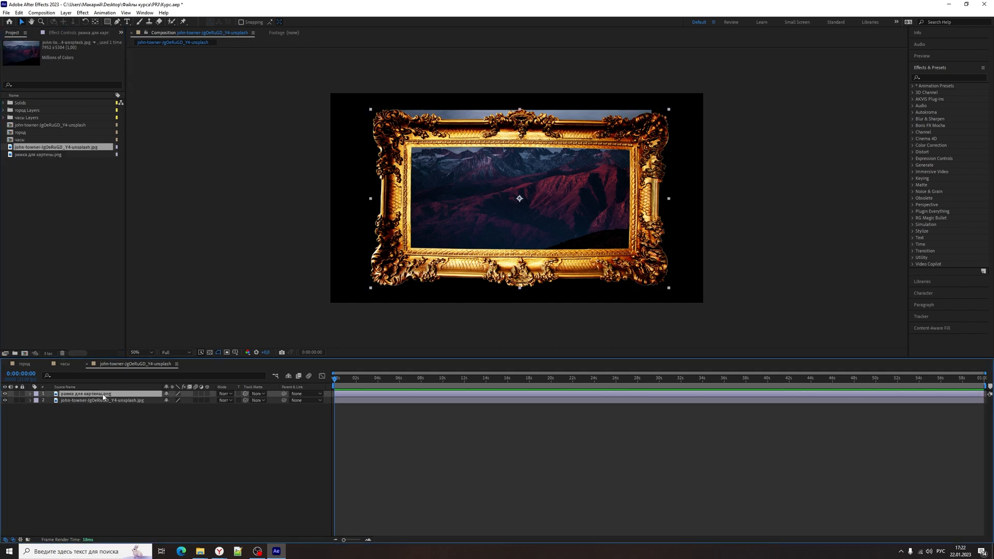
{"action": "key", "text": "s"}
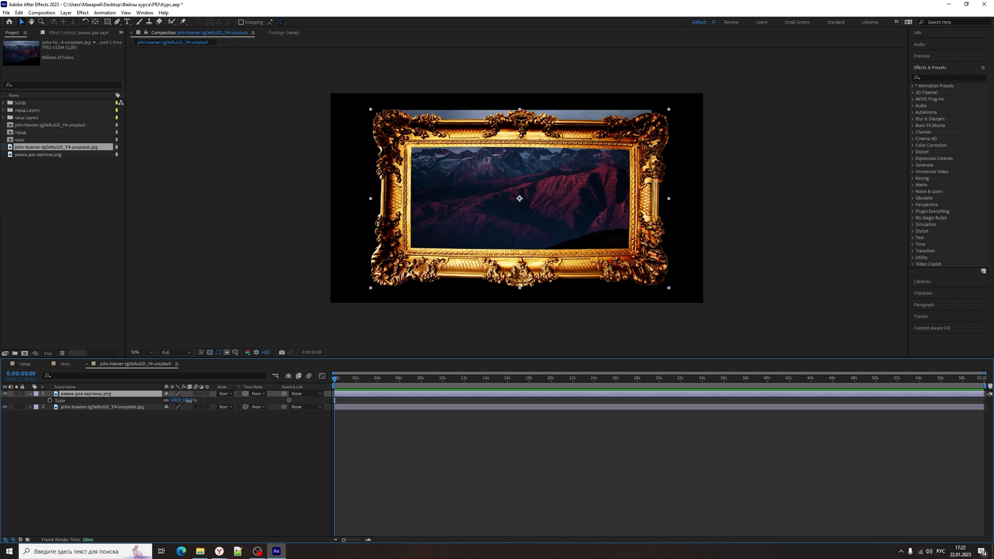
{"action": "mouse_move", "coordinate": [186, 401]}
{"action": "left_mouse_down"}
{"action": "mouse_move", "coordinate": [202, 400]}
{"action": "mouse_move", "coordinate": [184, 400]}
{"action": "left_mouse_up"}
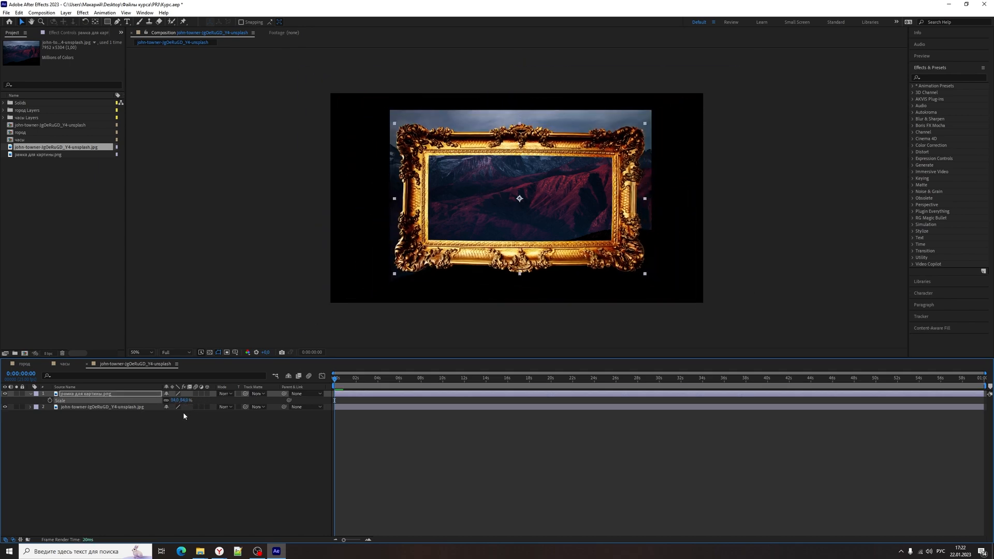
Enlarge the mountain photo layer to about 20.1% and move it down so the peaks show inside the frame
{"action": "left_click", "coordinate": [129, 407]}
{"action": "key", "text": "s"}
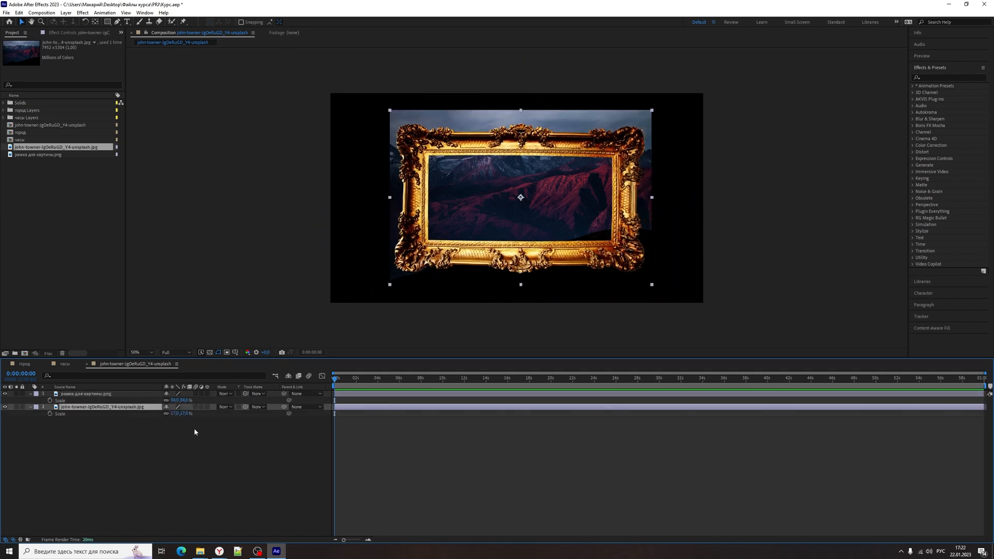
{"action": "left_click_drag", "start_coordinate": [192, 414], "coordinate": [190, 417]}
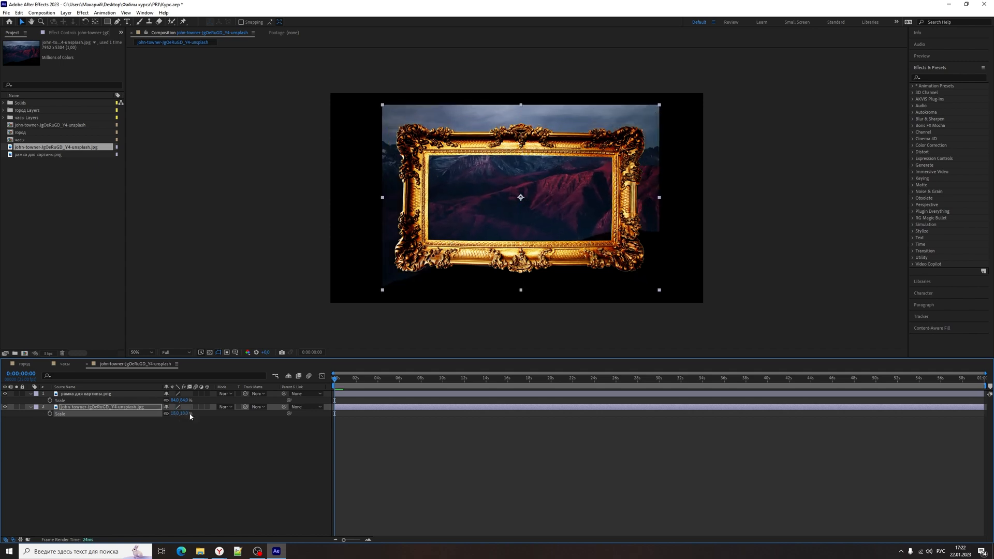
{"action": "left_click", "coordinate": [273, 459]}
{"action": "left_click", "coordinate": [653, 209]}
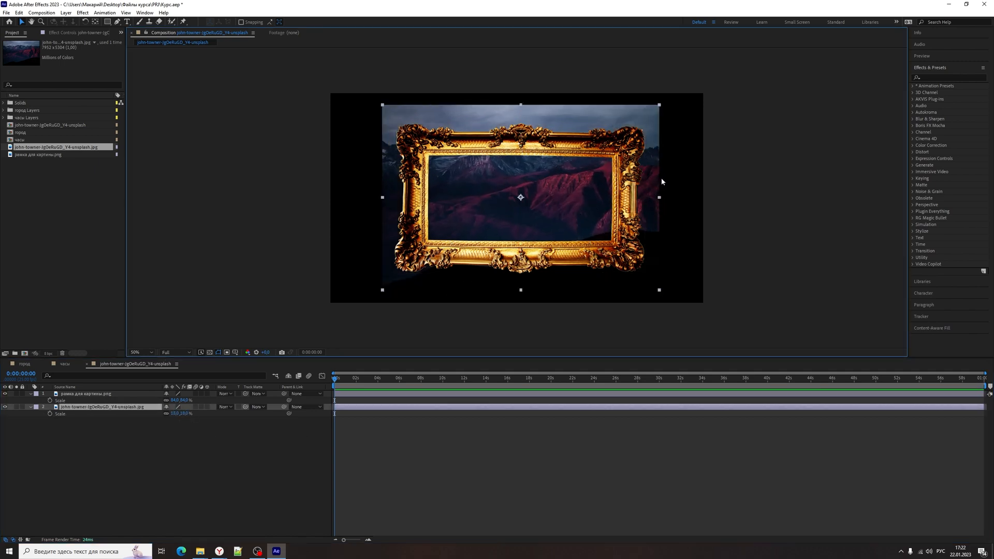
{"action": "left_click_drag", "start_coordinate": [660, 108], "coordinate": [678, 93]}
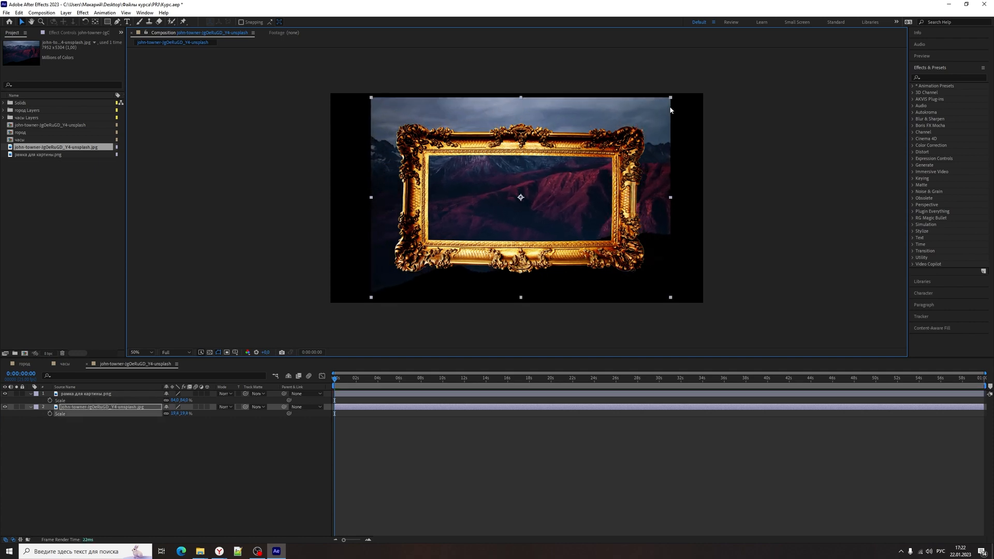
{"action": "left_click_drag", "start_coordinate": [653, 174], "coordinate": [657, 205]}
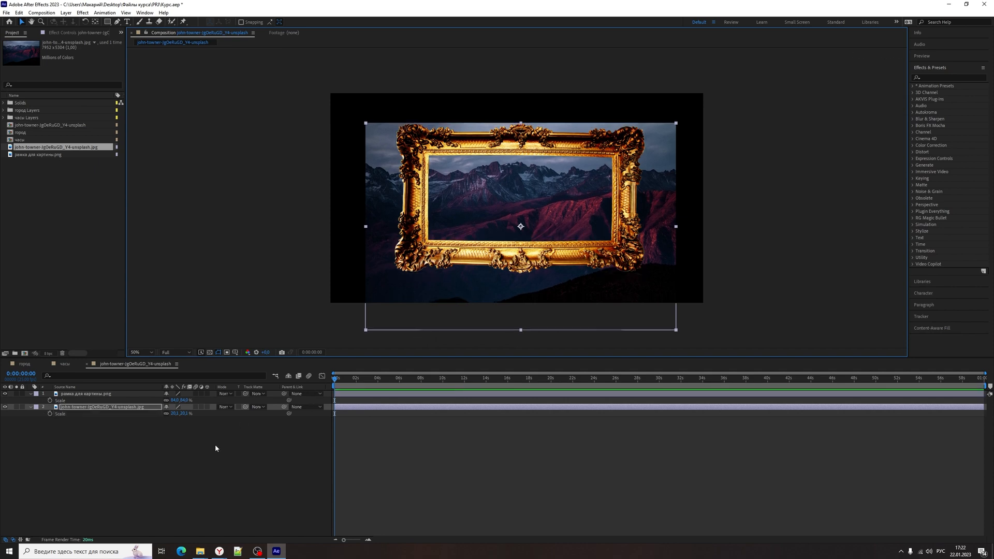
Draw a rectangular mask on the mountain photo layer around the picture frame's inner opening and deselect the layer
{"action": "left_click", "coordinate": [126, 408]}
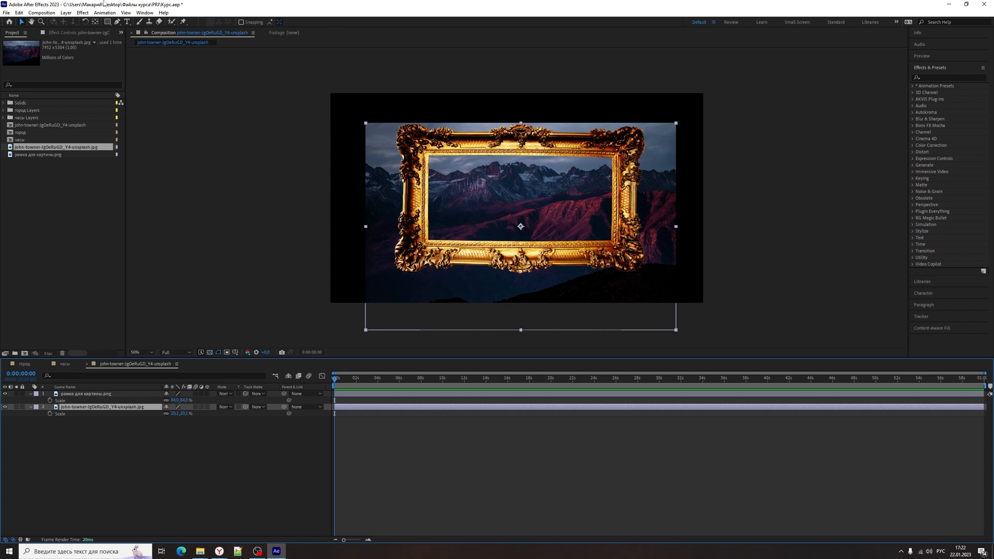
{"action": "left_click", "coordinate": [107, 22]}
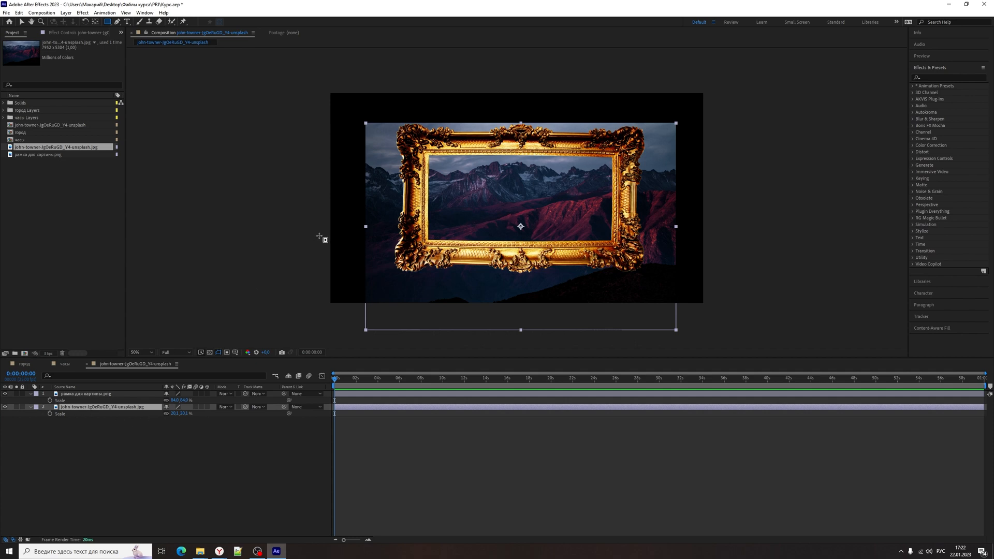
{"action": "left_click_drag", "start_coordinate": [424, 149], "coordinate": [616, 247]}
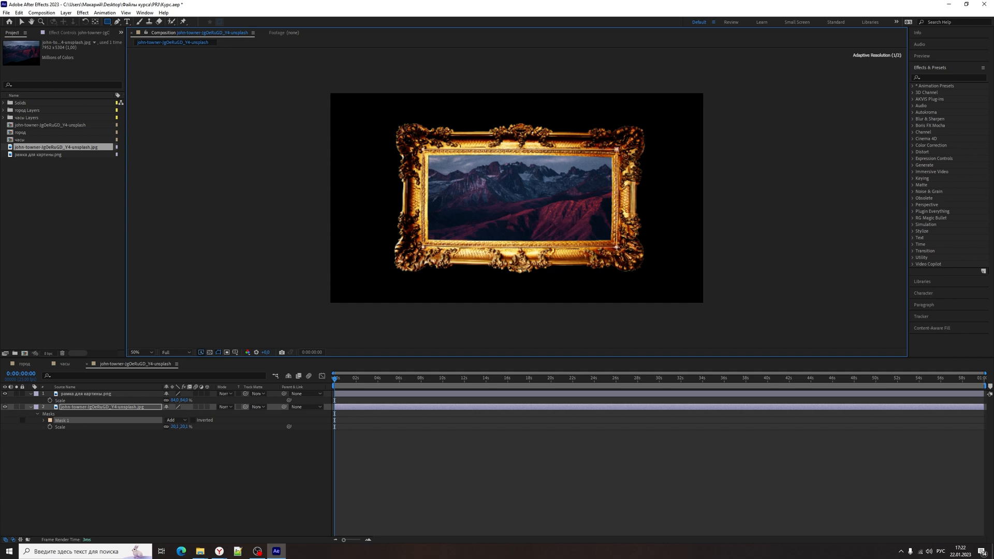
{"action": "left_click", "coordinate": [233, 454]}
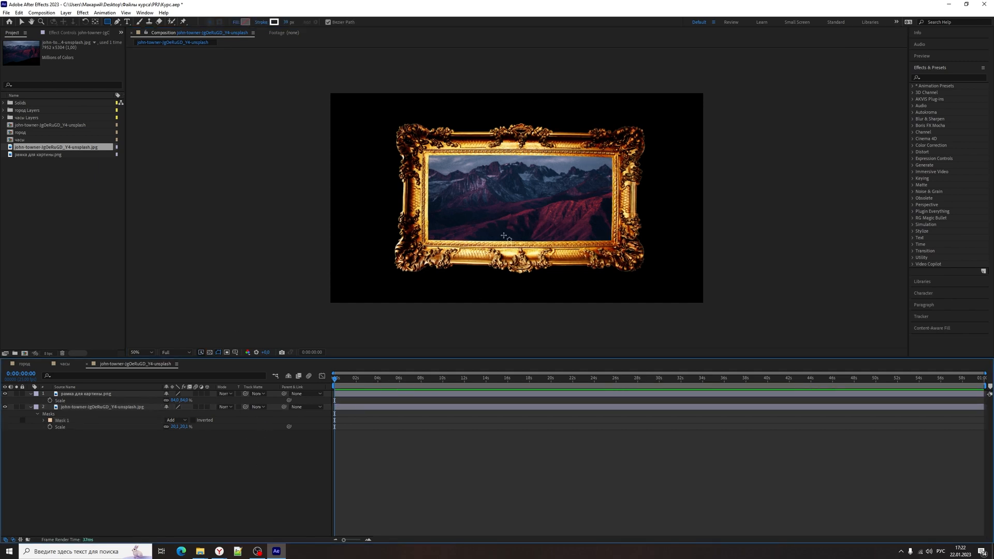
Delete the existing mask from the mountain photo layer
{"action": "left_click", "coordinate": [61, 420]}
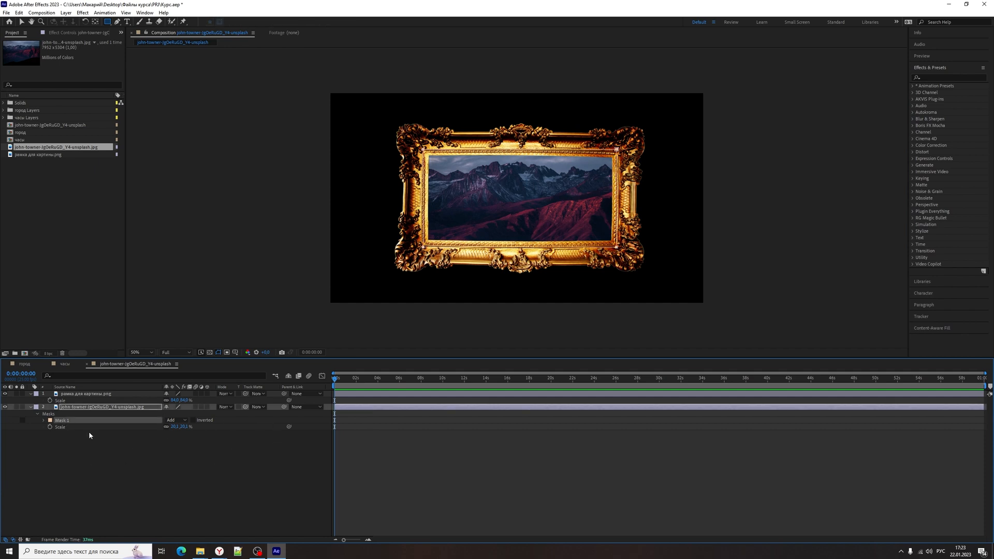
{"action": "key", "text": "Delete"}
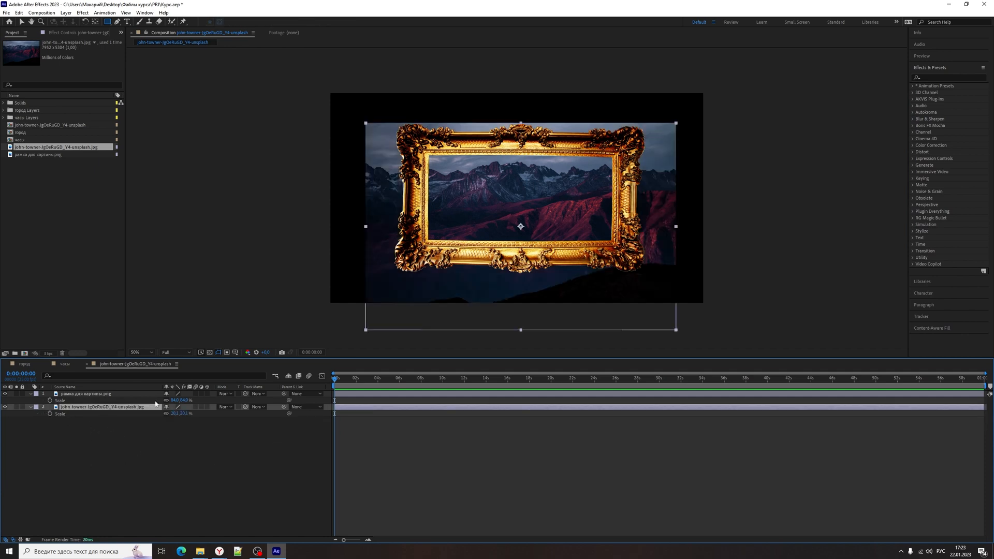
Draw an elliptical mask over the upper-left part of the mountain photo inside the frame and stretch its right and lower points outward
{"action": "left_click", "coordinate": [109, 22]}
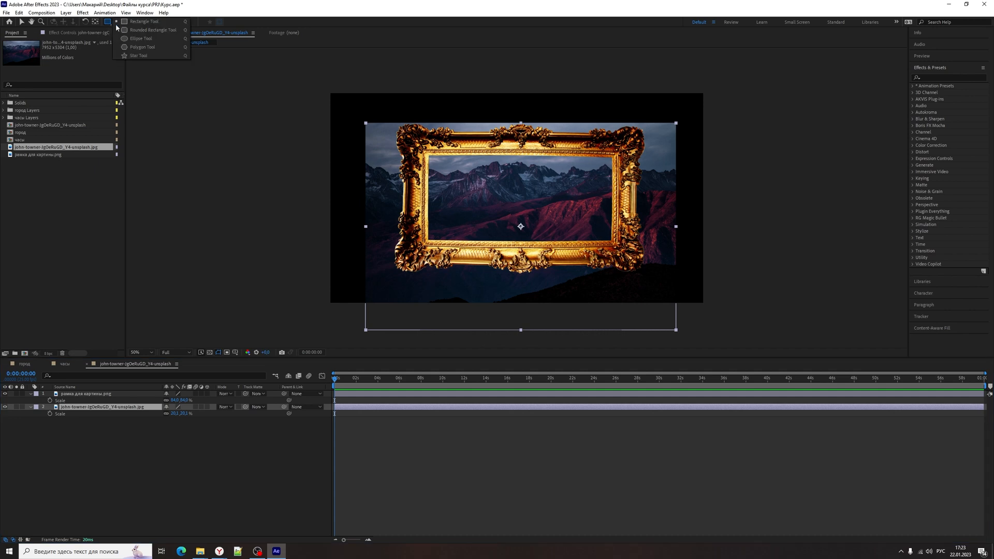
{"action": "left_click", "coordinate": [143, 39]}
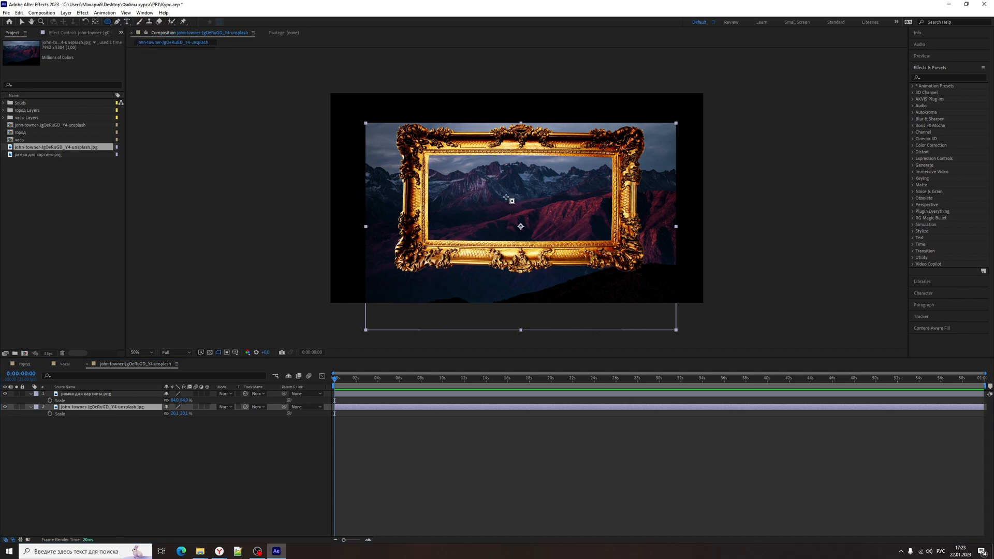
{"action": "mouse_move", "coordinate": [506, 197]}
{"action": "left_mouse_down"}
{"action": "mouse_move", "coordinate": [601, 267]}
{"action": "mouse_move", "coordinate": [552, 243]}
{"action": "mouse_move", "coordinate": [440, 147]}
{"action": "mouse_move", "coordinate": [629, 244]}
{"action": "mouse_move", "coordinate": [442, 208]}
{"action": "mouse_move", "coordinate": [415, 138]}
{"action": "left_mouse_up"}
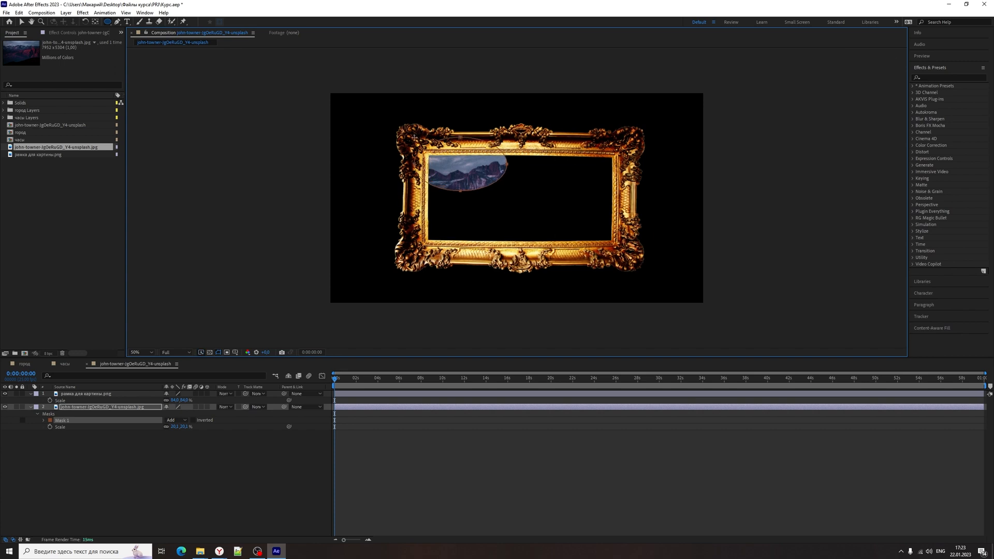
{"action": "key", "text": "v"}
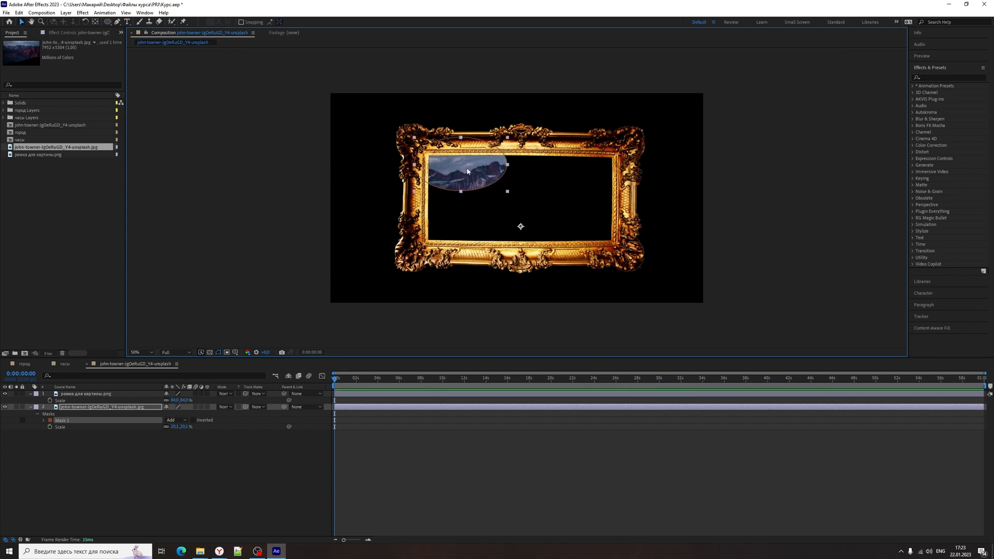
{"action": "left_click_drag", "start_coordinate": [508, 164], "coordinate": [517, 168]}
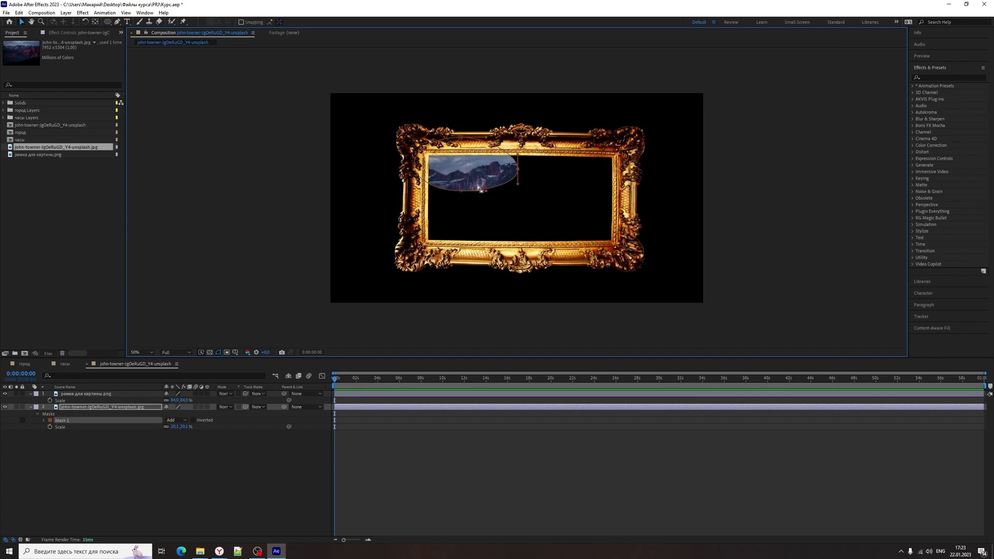
{"action": "left_click_drag", "start_coordinate": [466, 193], "coordinate": [460, 212]}
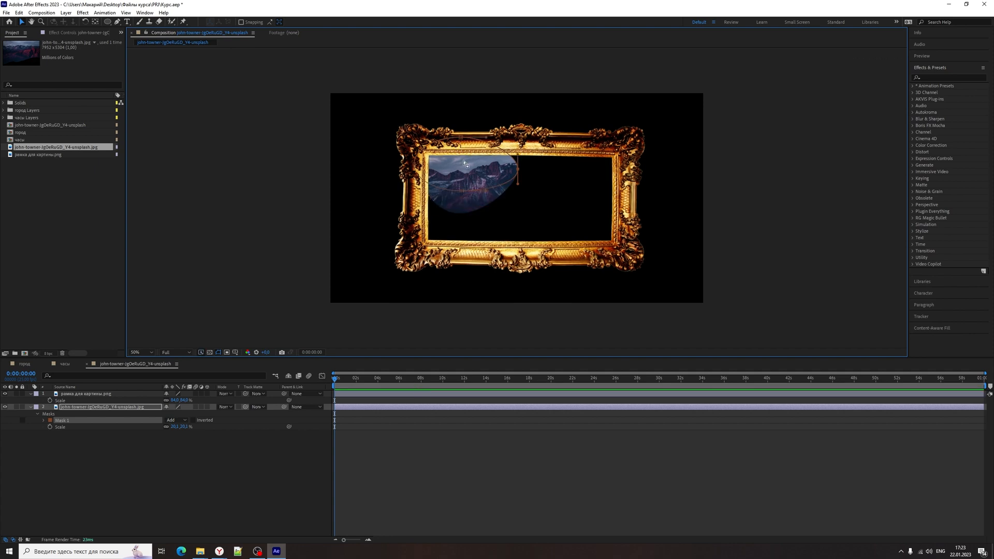
Undo the elliptical mask and its point adjustments on the mountain photo
{"action": "key", "text": "ctrl+z"}
{"action": "key", "text": "ctrl+z"}
{"action": "key", "text": "ctrl+z"}
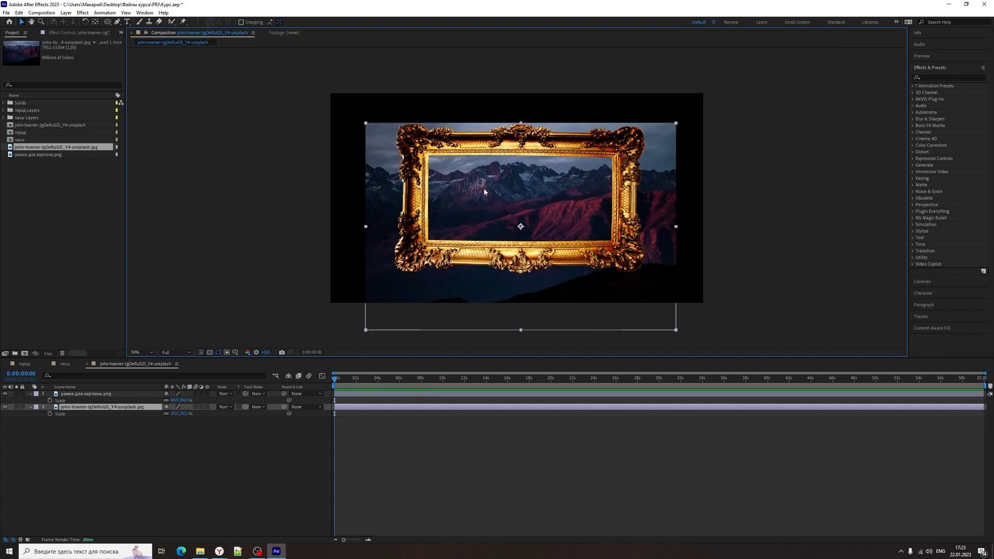
Draw a rectangular mask on the mountain photo so that its edges are hidden behind the golden frame
{"action": "left_click", "coordinate": [107, 22]}
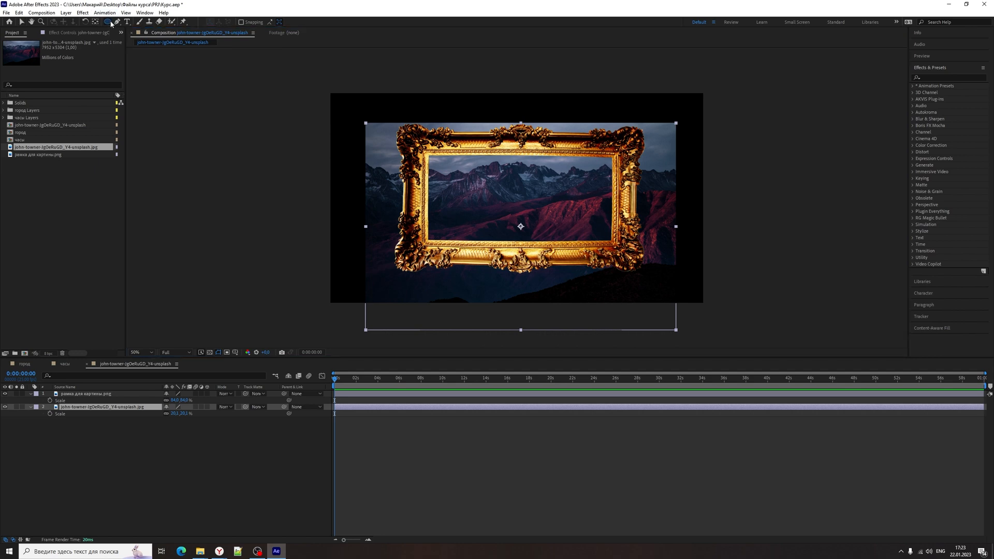
{"action": "left_click_drag", "start_coordinate": [409, 137], "coordinate": [634, 261]}
{"action": "left_click", "coordinate": [273, 434]}
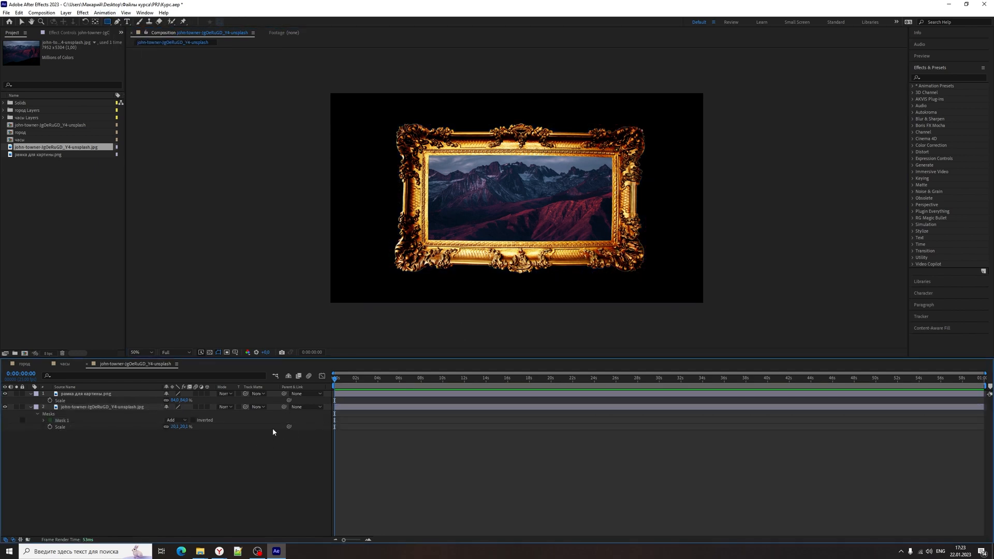
{"action": "left_click", "coordinate": [73, 408]}
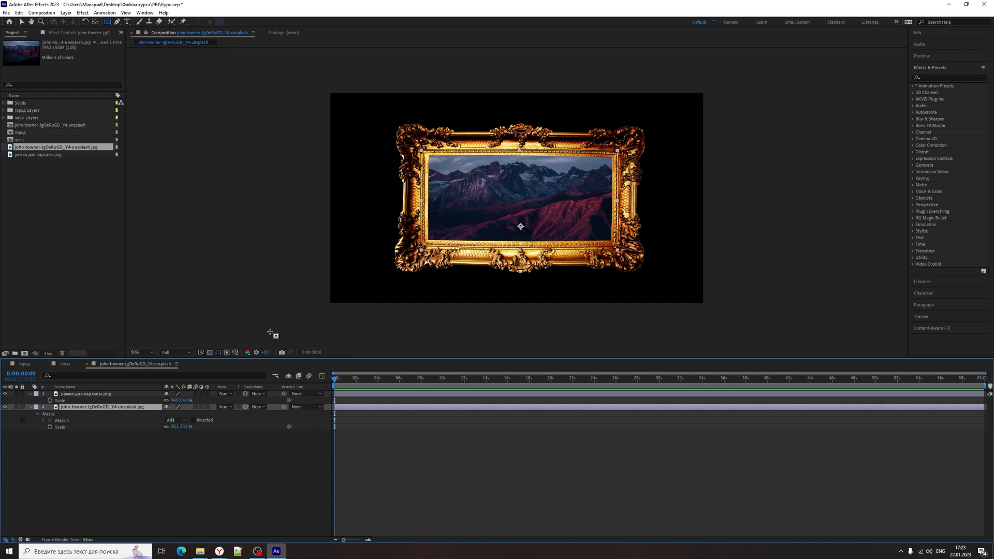
{"action": "key", "text": "v"}
Create a composition-sized white solid and place it beneath the frame and mountain photo layers as the background
{"action": "left_click", "coordinate": [176, 474]}
{"action": "right_click", "coordinate": [174, 462]}
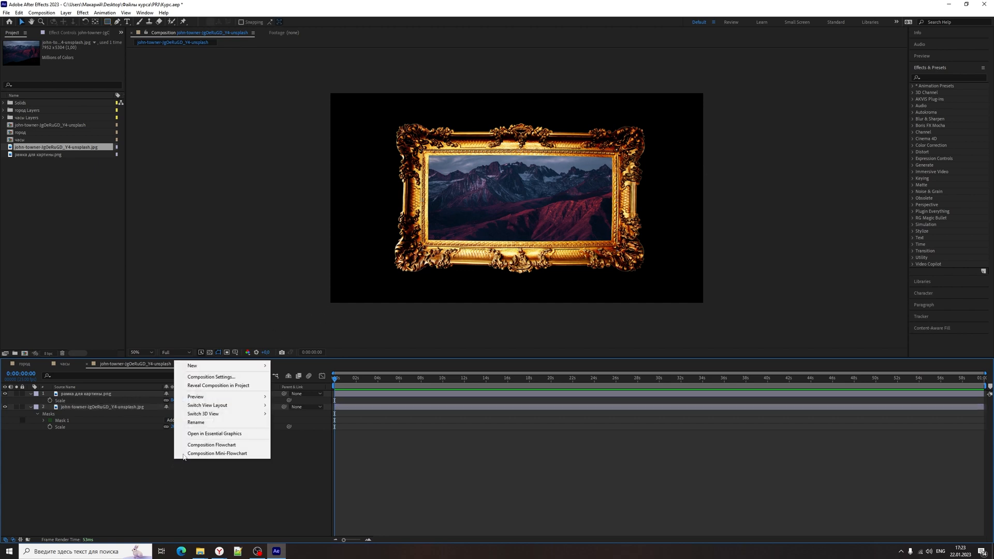
{"action": "mouse_move", "coordinate": [232, 365]}
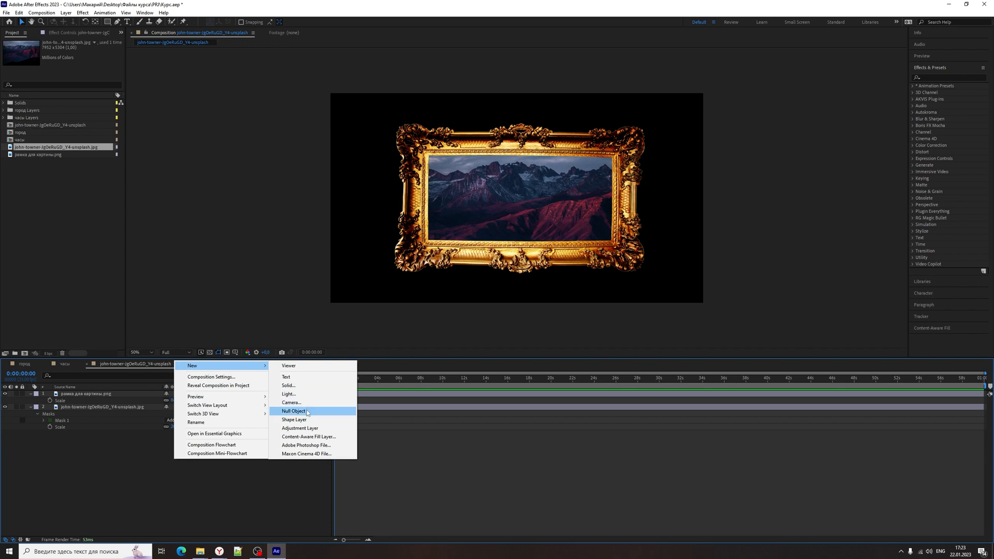
{"action": "left_click", "coordinate": [304, 386]}
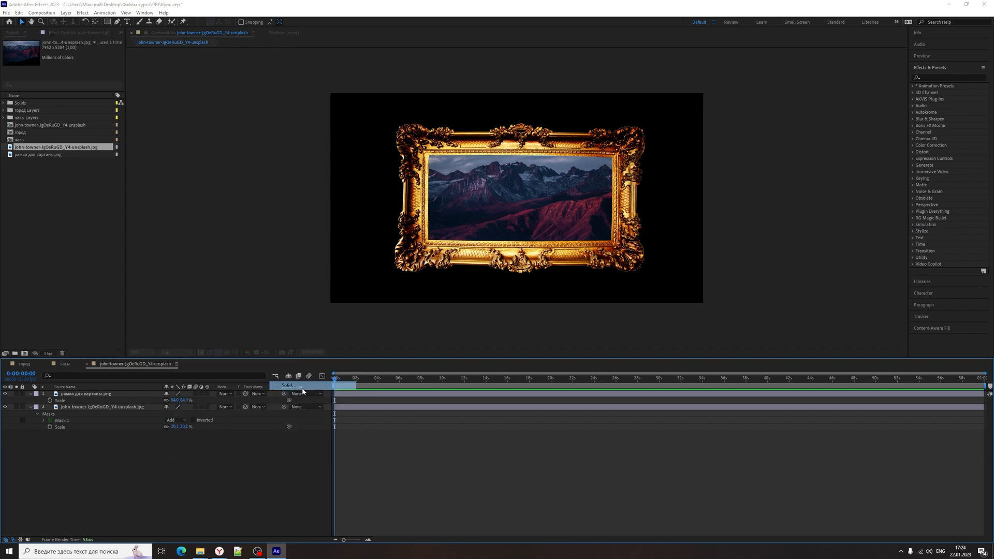
{"action": "left_click", "coordinate": [628, 296]}
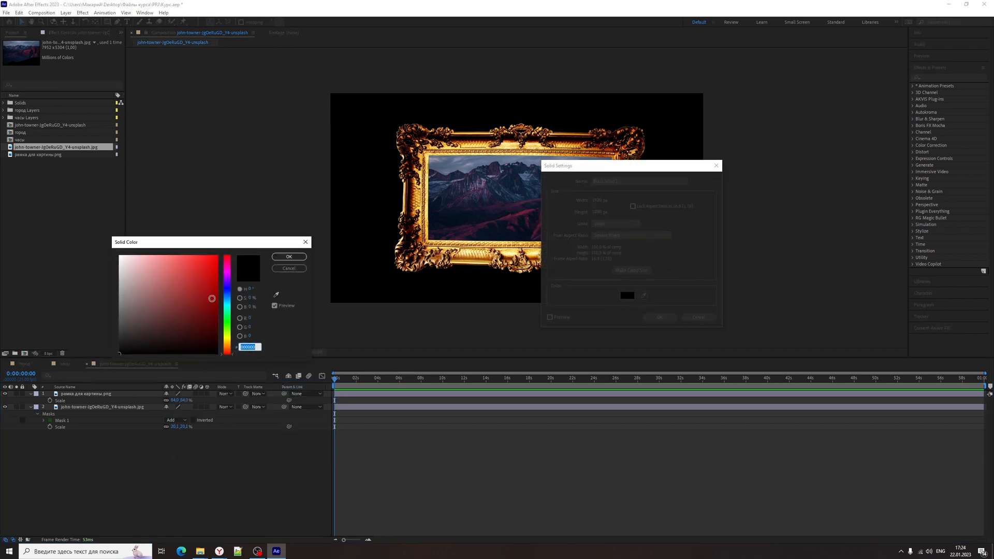
{"action": "left_click_drag", "start_coordinate": [181, 321], "coordinate": [84, 224]}
{"action": "left_click", "coordinate": [289, 258]}
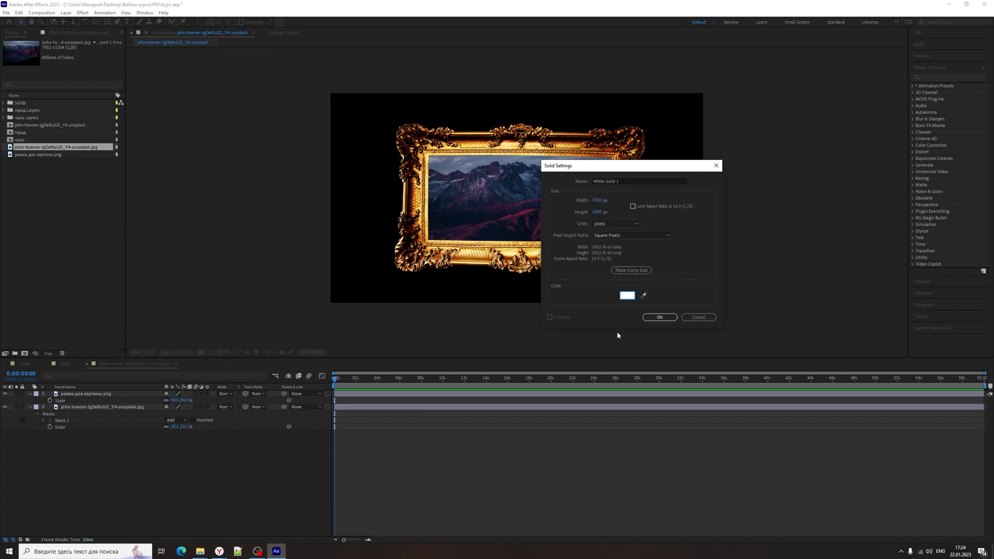
{"action": "left_click", "coordinate": [660, 317]}
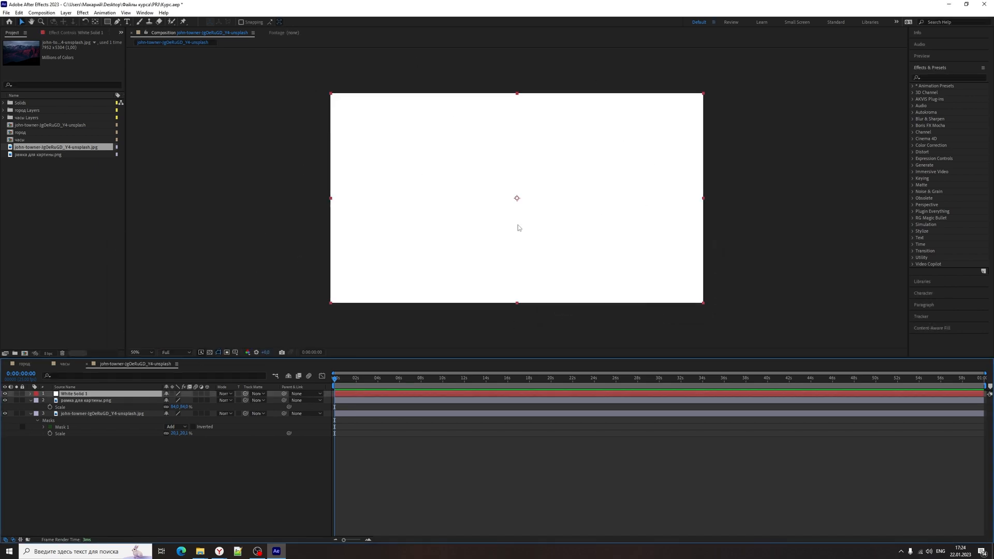
{"action": "left_click_drag", "start_coordinate": [77, 394], "coordinate": [92, 435]}
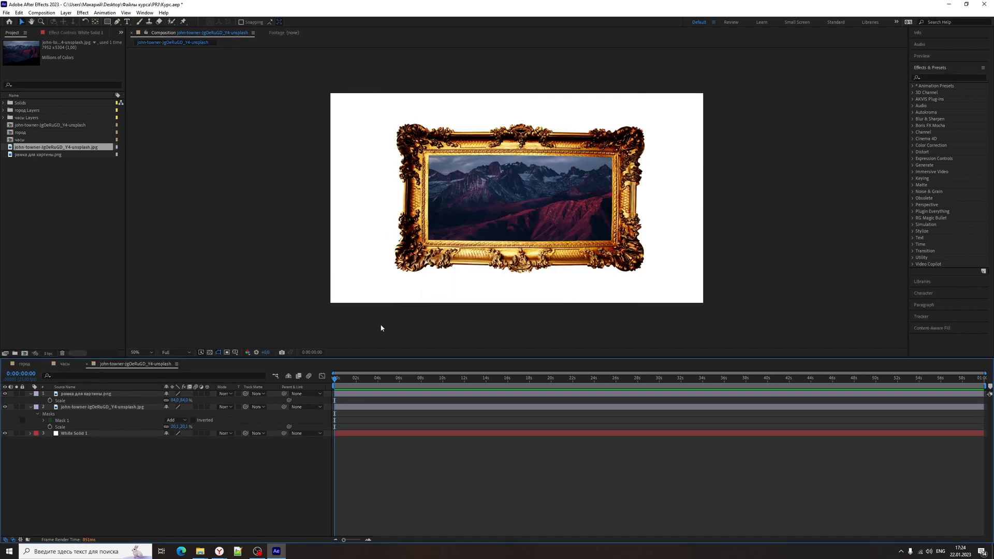
Find the Drop Shadow effect and apply it to the golden frame layer
{"action": "left_click", "coordinate": [78, 408]}
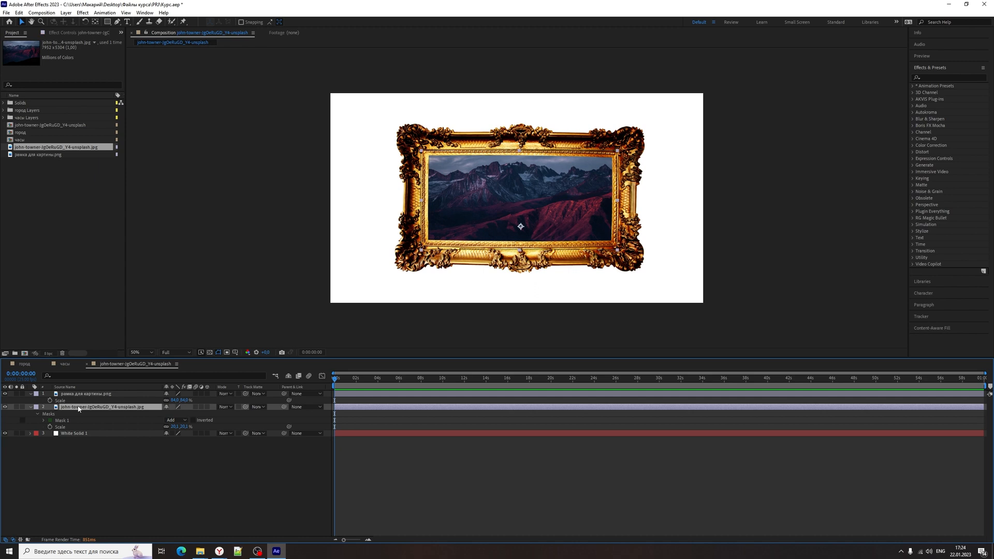
{"action": "left_click", "coordinate": [82, 396]}
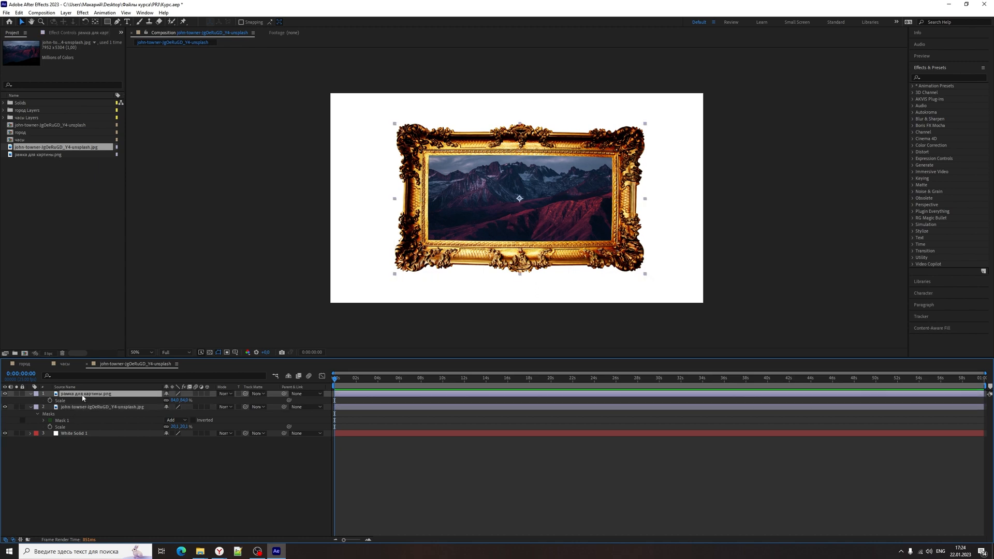
{"action": "left_click", "coordinate": [935, 77]}
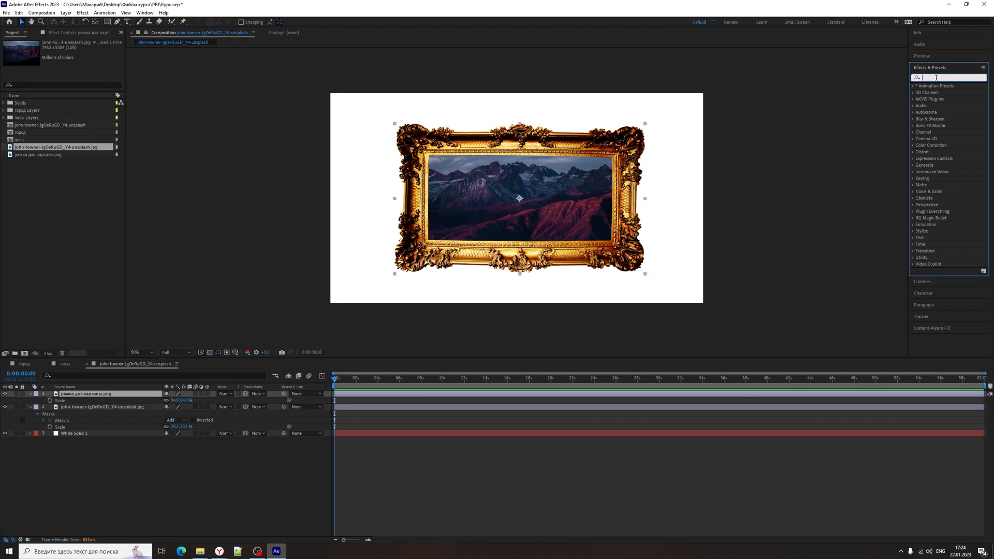
{"action": "type", "text": "drop sha"}
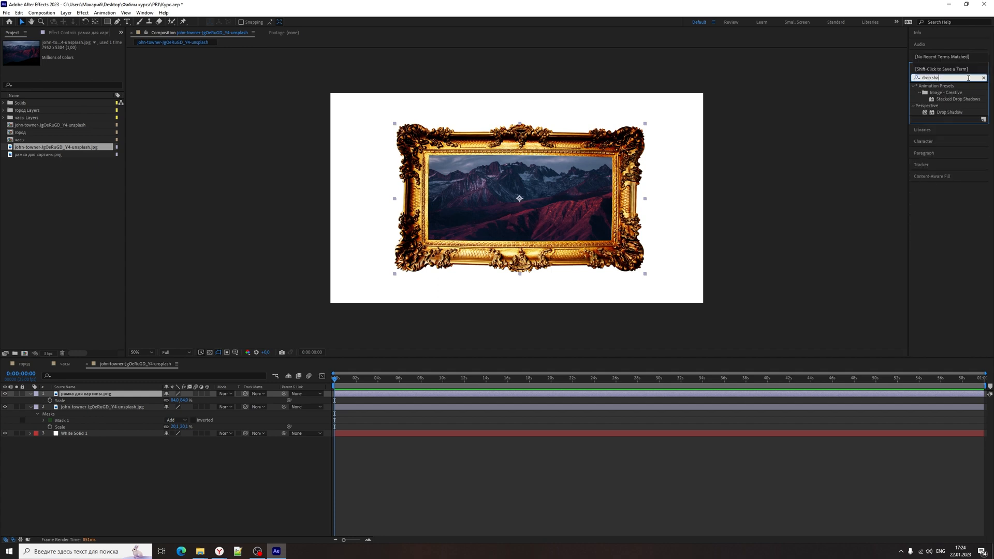
{"action": "left_click_drag", "start_coordinate": [947, 114], "coordinate": [93, 397]}
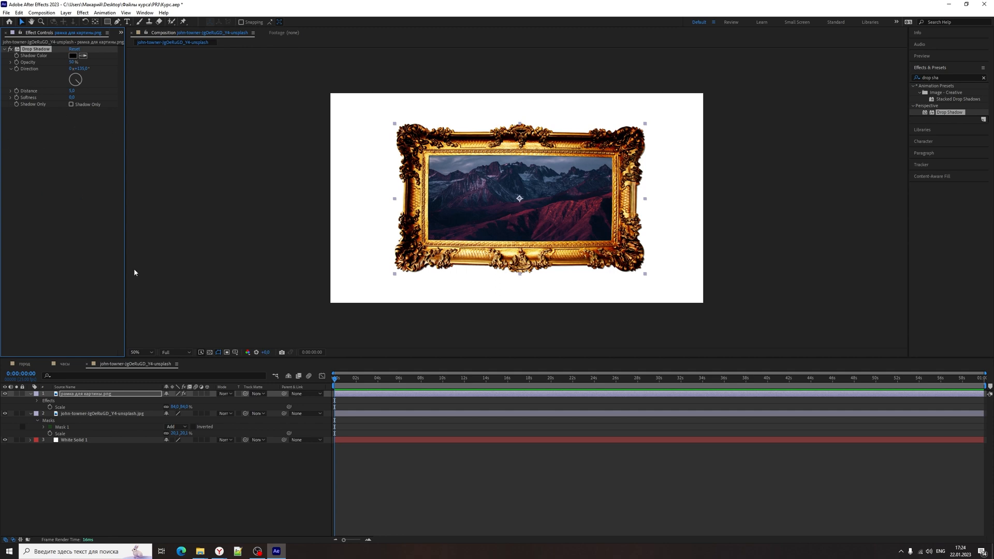
Raise the frame's Drop Shadow opacity to 100% and increase its distance so the shadow extends visibly beyond the frame
{"action": "left_click", "coordinate": [90, 394]}
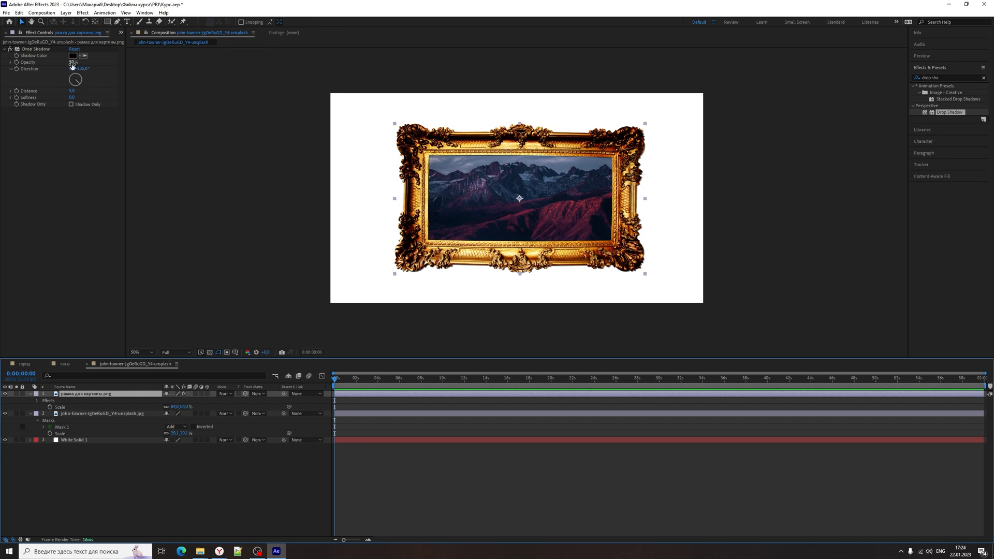
{"action": "left_click_drag", "start_coordinate": [72, 64], "coordinate": [152, 58]}
{"action": "left_click_drag", "start_coordinate": [72, 91], "coordinate": [103, 104]}
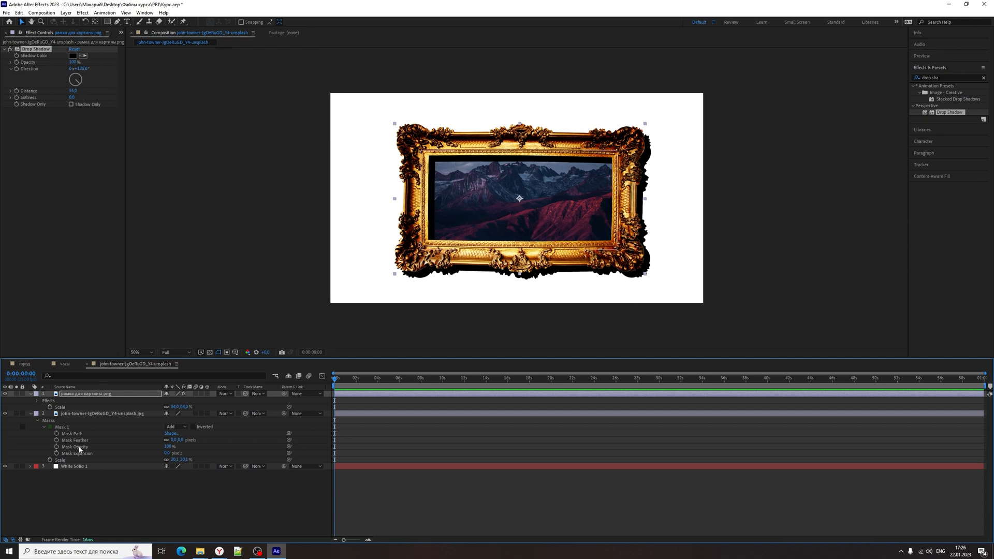
Cut the Drop Shadow effect from the golden frame layer
{"action": "left_click", "coordinate": [86, 414]}
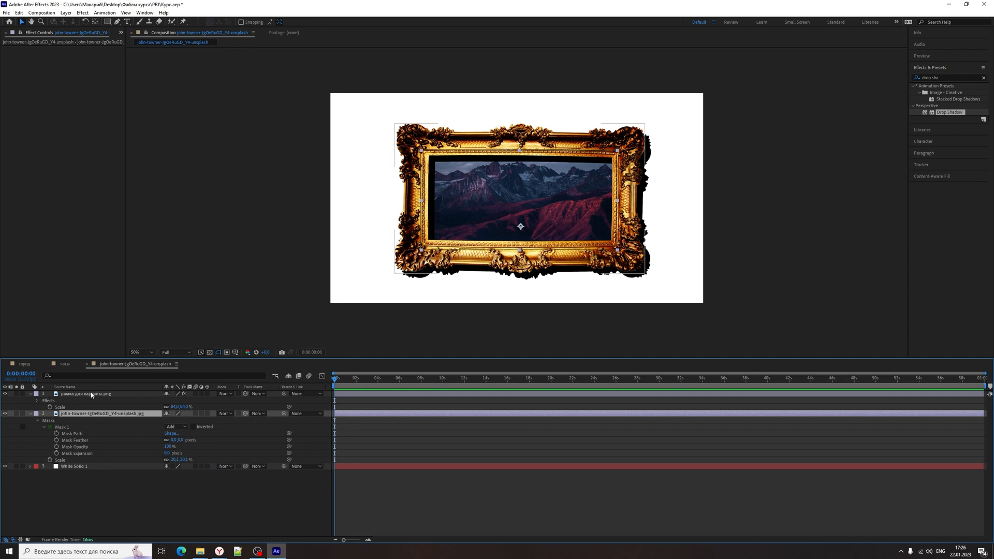
{"action": "left_click", "coordinate": [91, 395]}
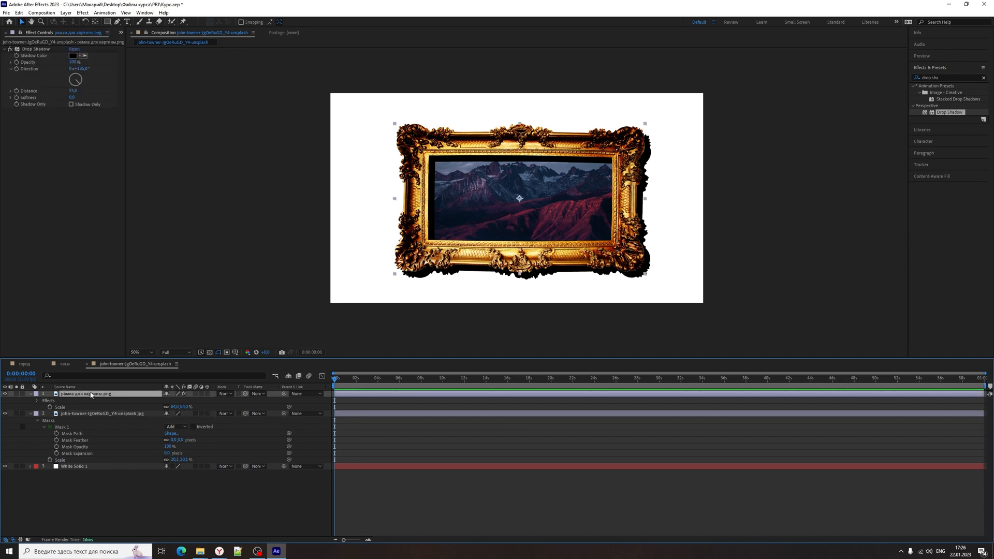
{"action": "left_click", "coordinate": [35, 50]}
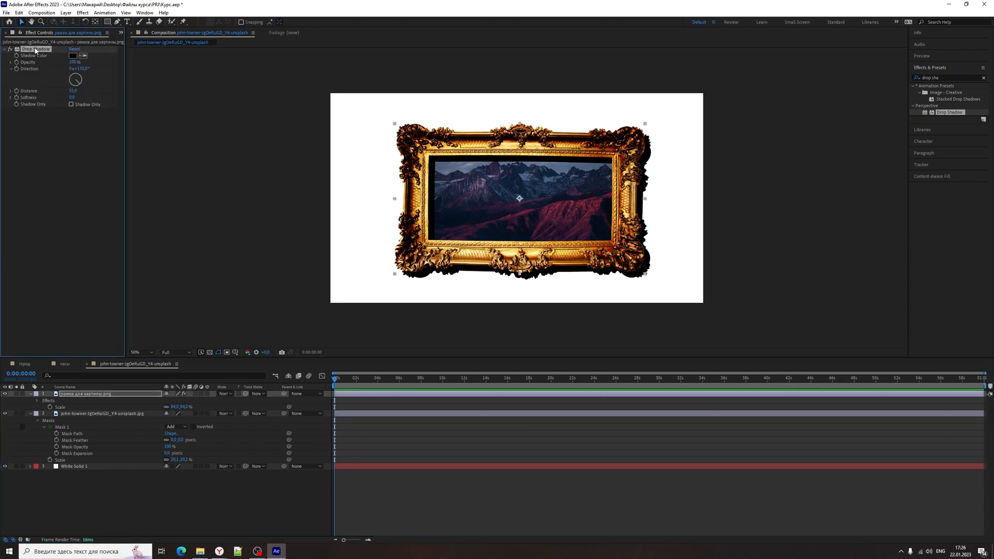
{"action": "key", "text": "Delete"}
{"action": "left_click", "coordinate": [145, 497]}
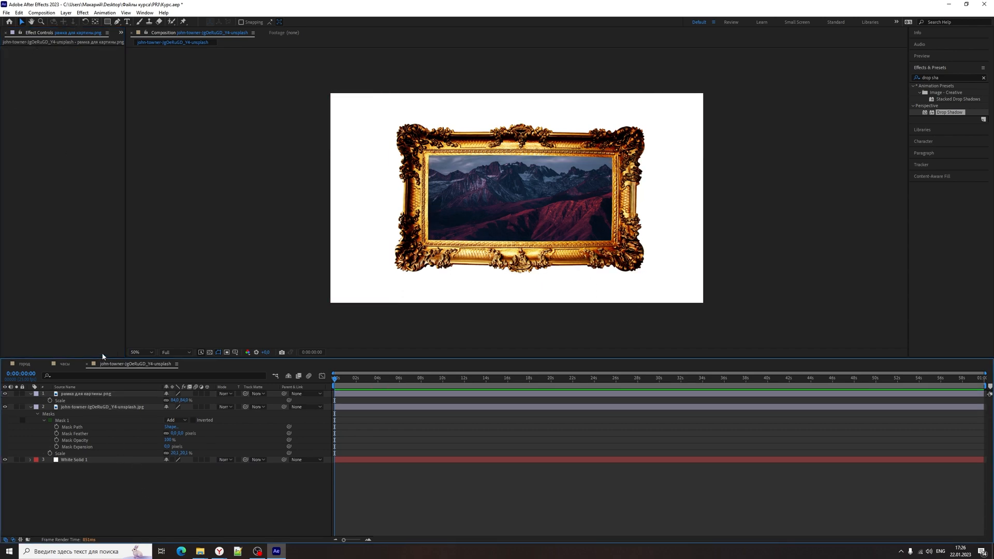
{"action": "key", "text": "ctrl+z"}
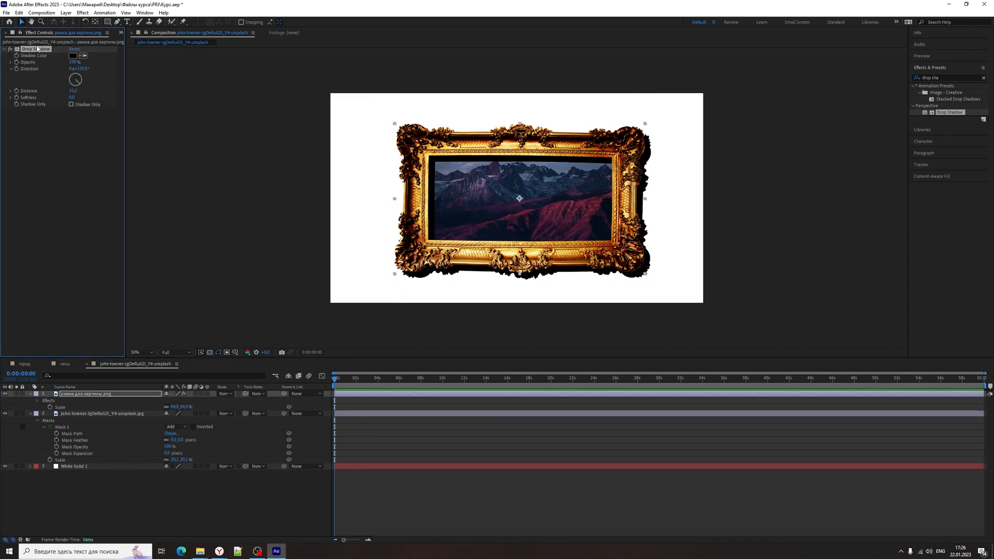
{"action": "key", "text": "ctrl+x"}
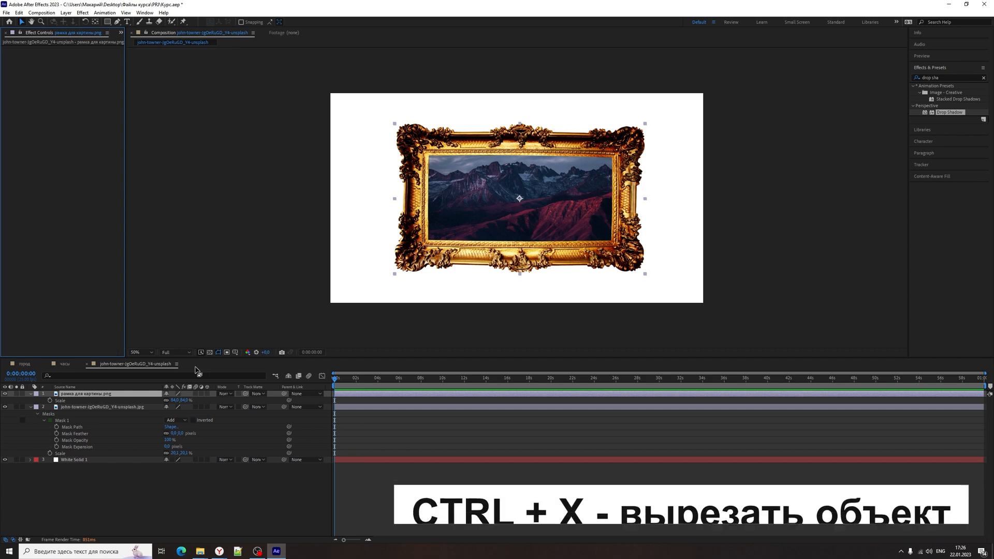
Pre-compose the golden frame and mountain photo layers together into a new composition named "Готовая картина", moving all attributes into it
{"action": "left_click", "coordinate": [105, 406], "text": "ctrl"}
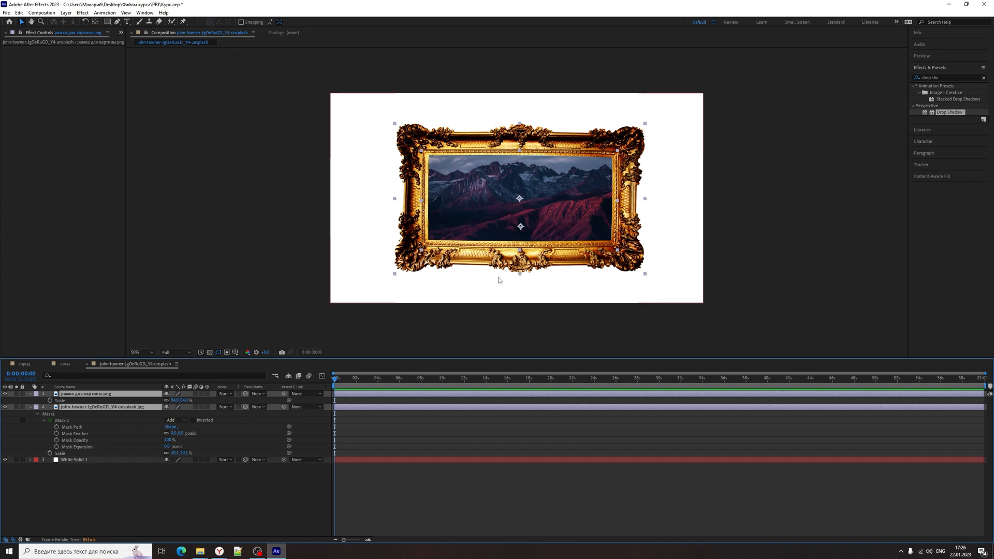
{"action": "key", "text": "ctrl+shift+c"}
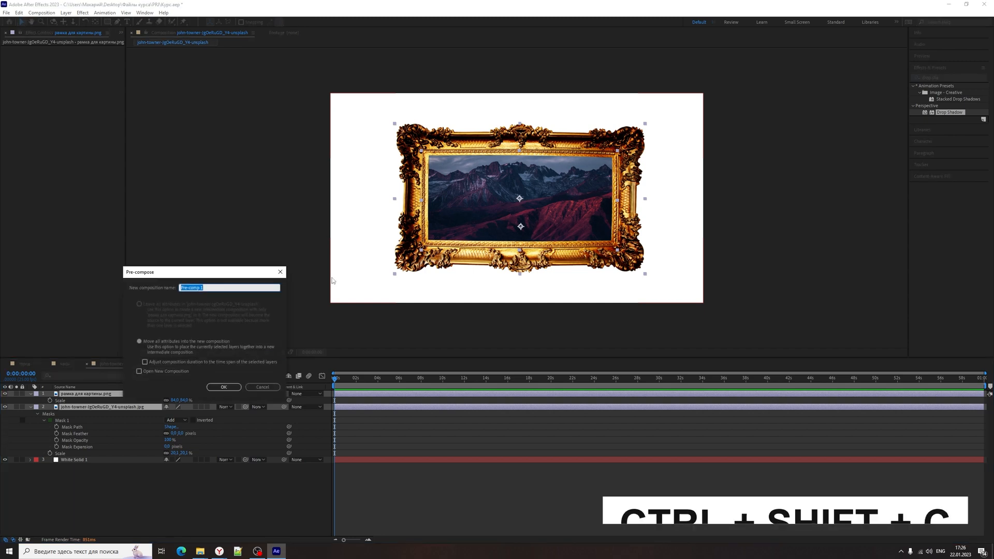
{"action": "key", "text": "alt+shift"}
{"action": "type", "text": "Гот"}
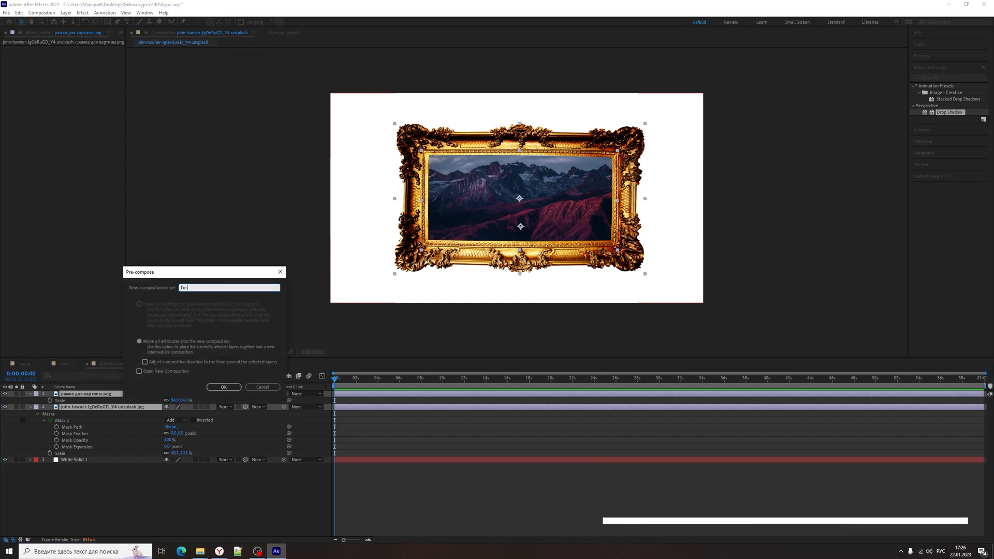
{"action": "type", "text": "овая картина"}
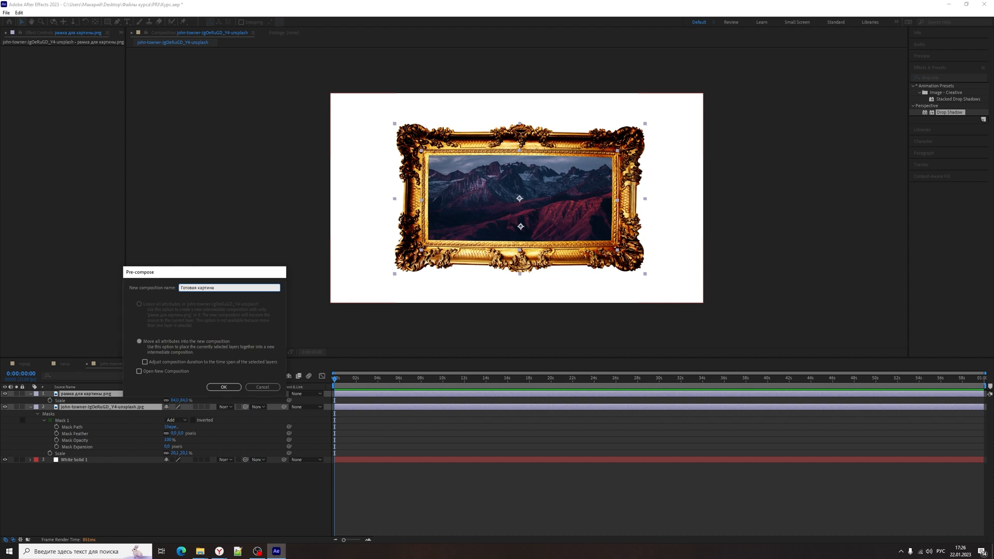
{"action": "key", "text": "Return"}
Paste the cut Drop Shadow effect onto the "Готовая картина" layer, and remove it again
{"action": "left_click", "coordinate": [71, 395]}
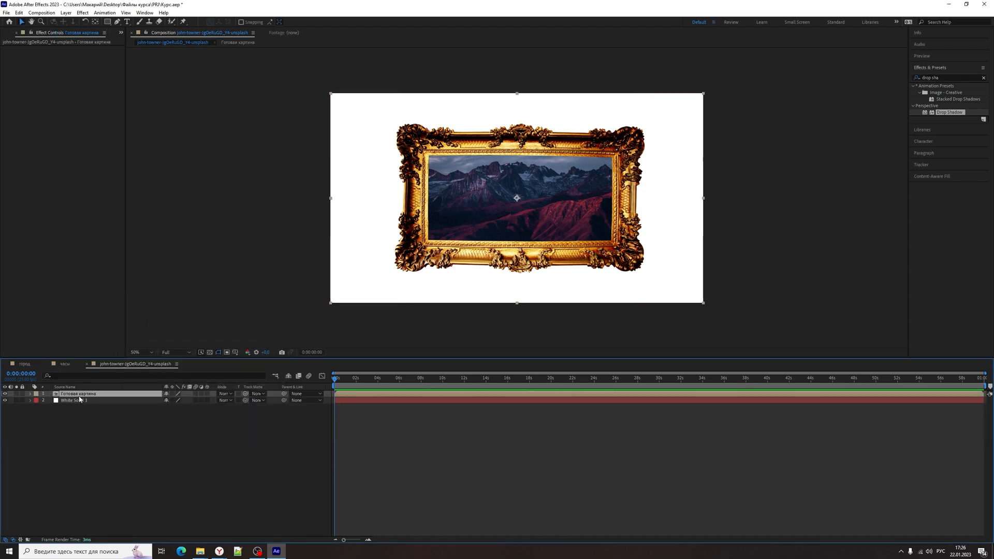
{"action": "left_click_drag", "start_coordinate": [80, 399], "coordinate": [118, 393]}
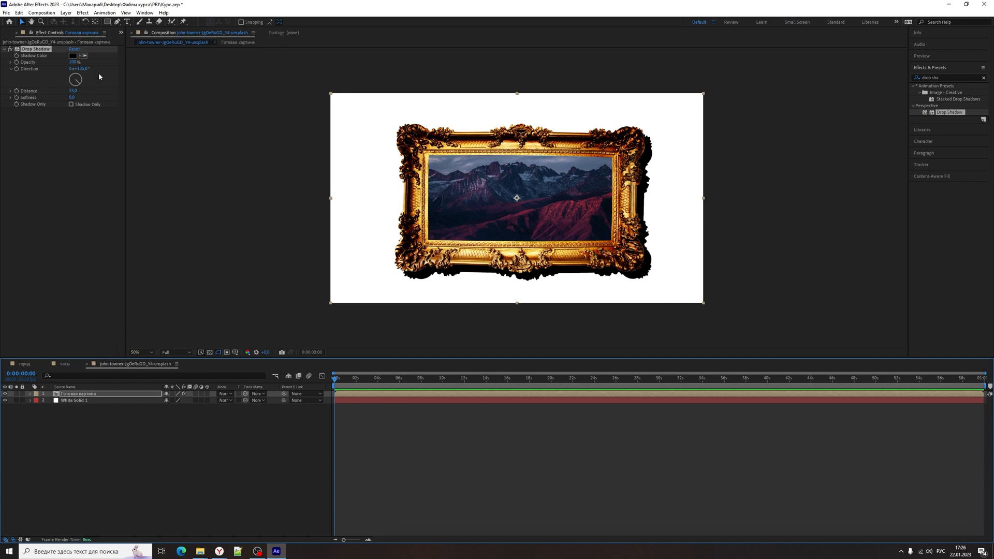
{"action": "key", "text": "Delete"}
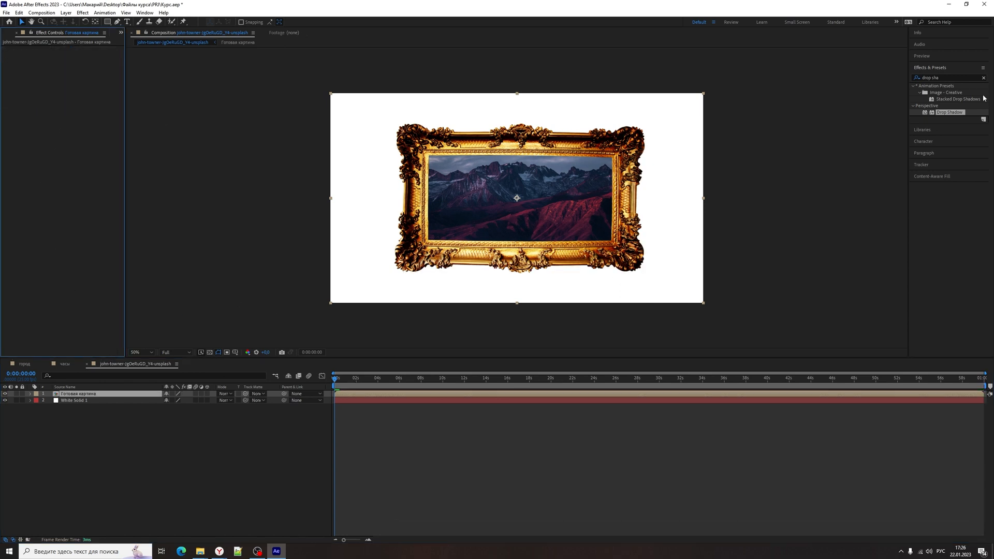
Apply a fresh Drop Shadow to the "Готовая картина" layer with 99% opacity, distance about 81 and softness 90, enabling keyframing for these three properties
{"action": "left_click", "coordinate": [915, 77]}
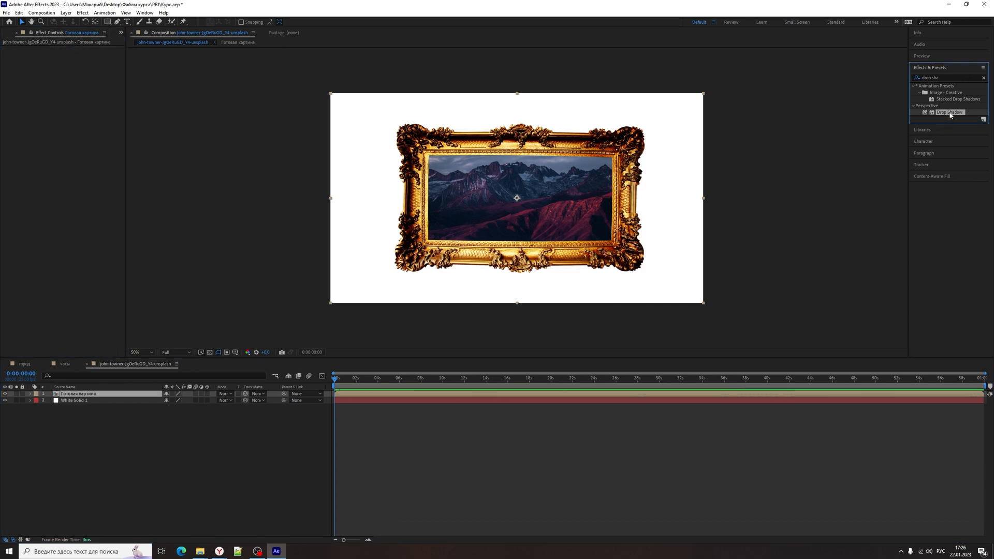
{"action": "left_click_drag", "start_coordinate": [950, 115], "coordinate": [99, 397]}
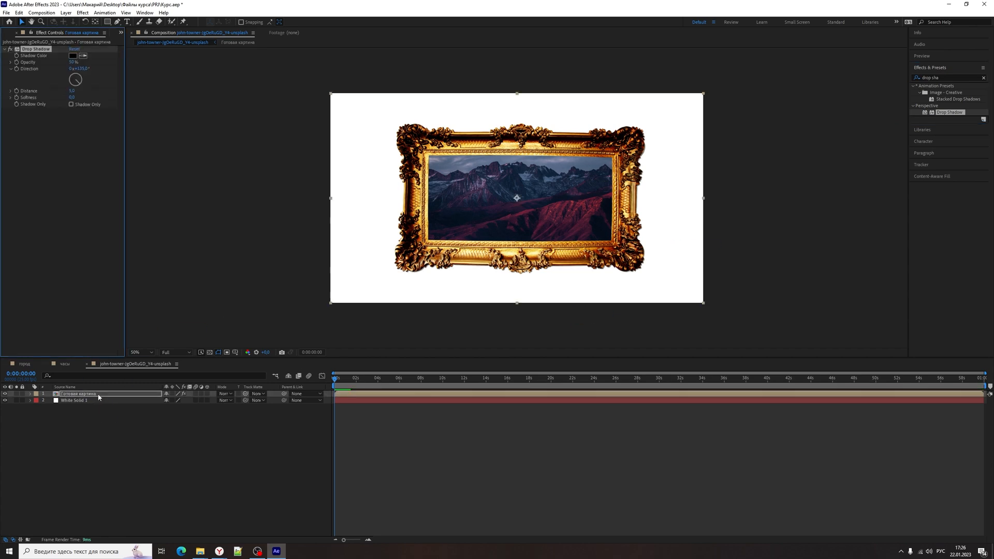
{"action": "left_click_drag", "start_coordinate": [71, 62], "coordinate": [110, 103]}
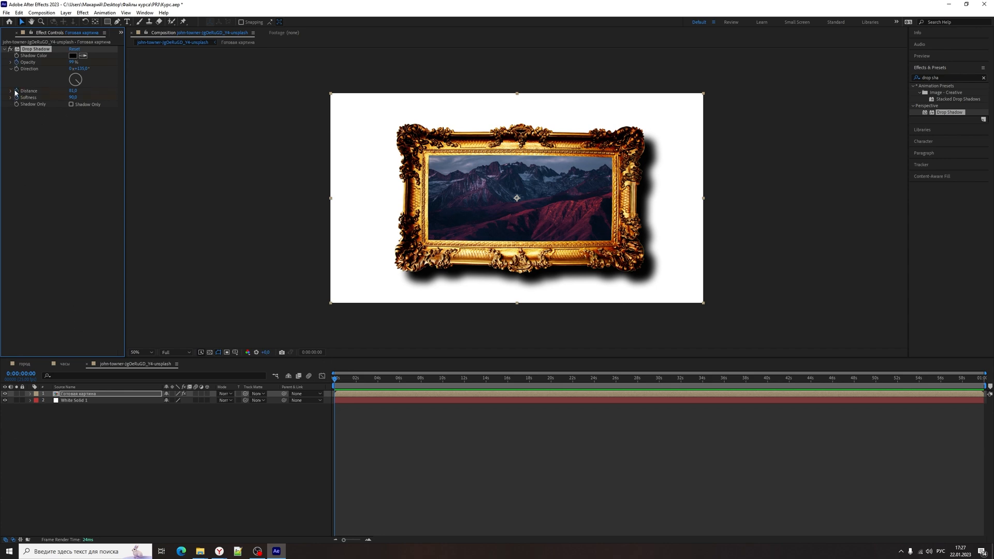
Reveal the layer's animated properties and keyframe a lower opacity, distance 80 and higher softness for the shadow at 0:00:07:13
{"action": "left_click", "coordinate": [8, 517]}
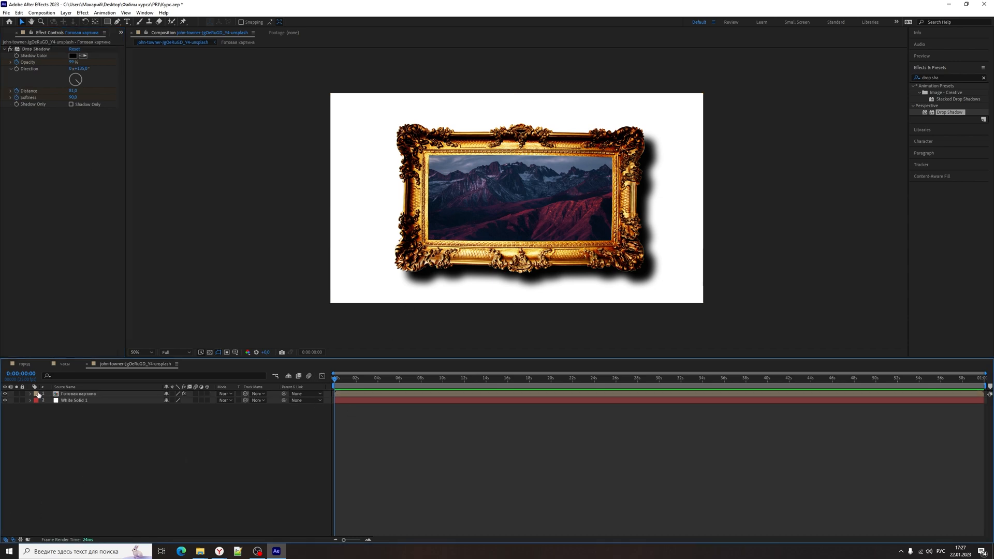
{"action": "left_click", "coordinate": [86, 395]}
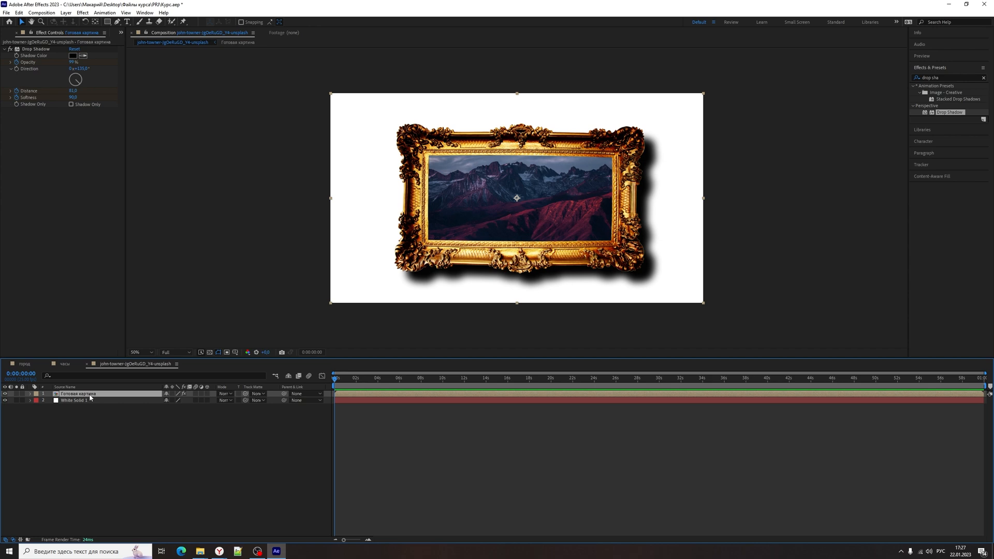
{"action": "key", "text": "u"}
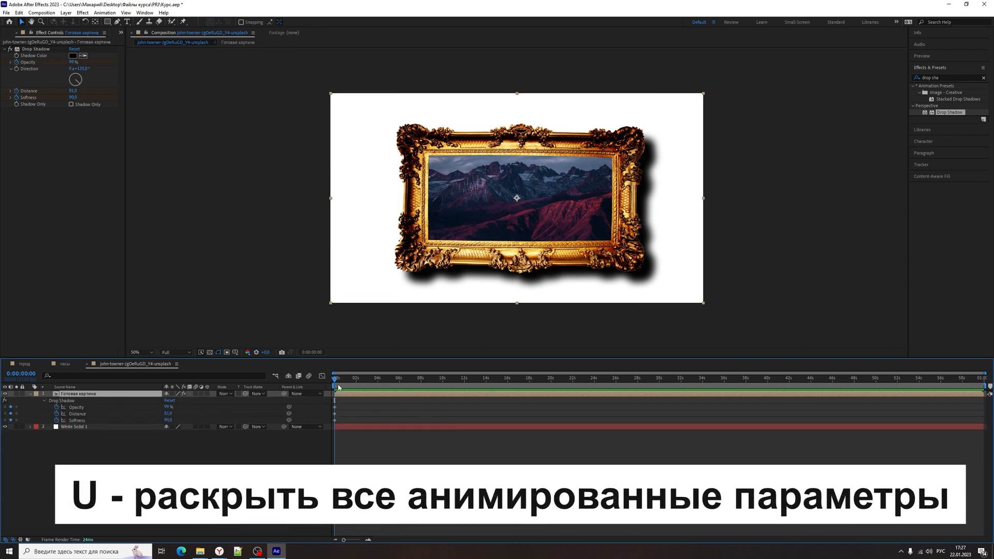
{"action": "left_click_drag", "start_coordinate": [335, 378], "coordinate": [416, 381]}
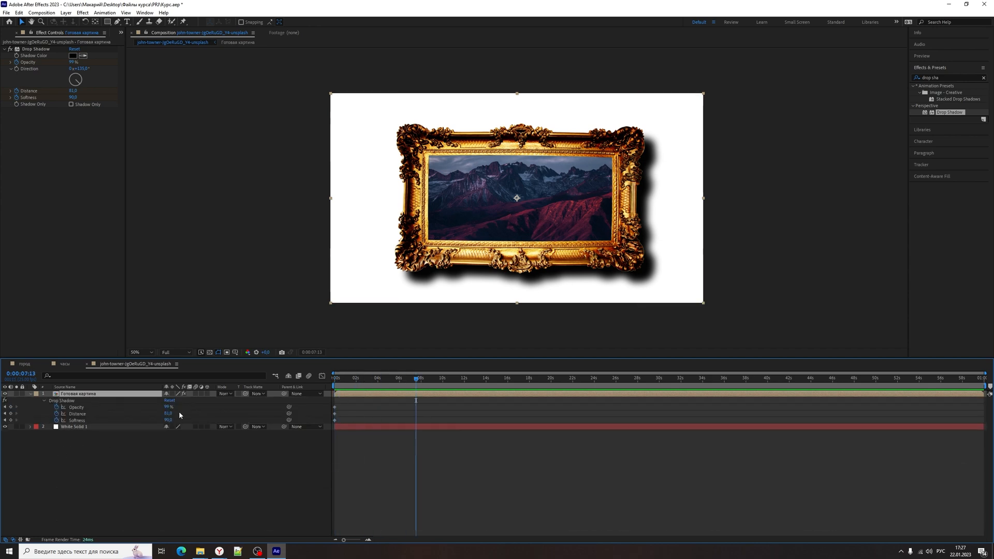
{"action": "mouse_move", "coordinate": [166, 407]}
{"action": "left_mouse_down"}
{"action": "mouse_move", "coordinate": [144, 417]}
{"action": "mouse_move", "coordinate": [176, 416]}
{"action": "mouse_move", "coordinate": [151, 420]}
{"action": "mouse_move", "coordinate": [164, 419]}
{"action": "left_mouse_up"}
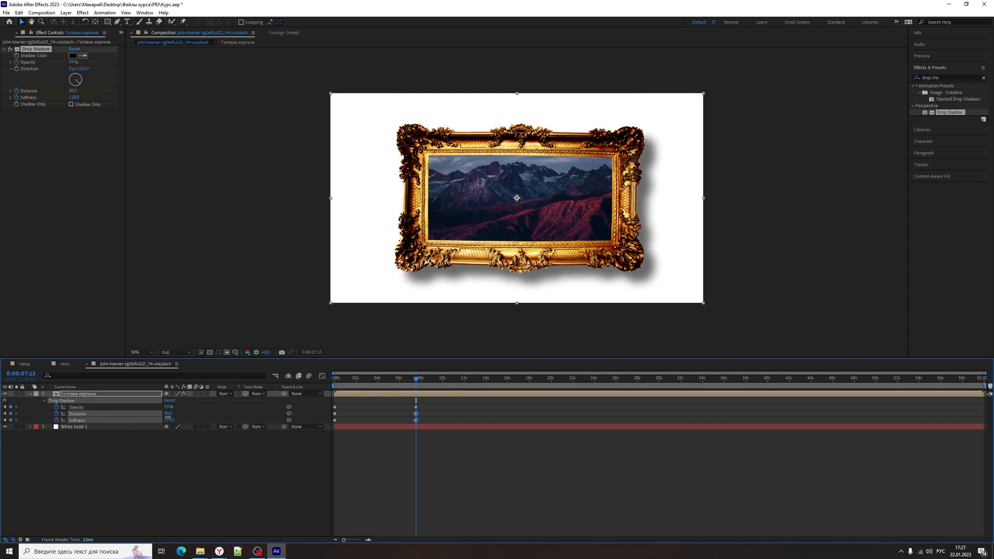
Preview the shadow animation from the start and rotate the Drop Shadow direction to about 150° so it falls more steeply downward
{"action": "key", "text": "space"}
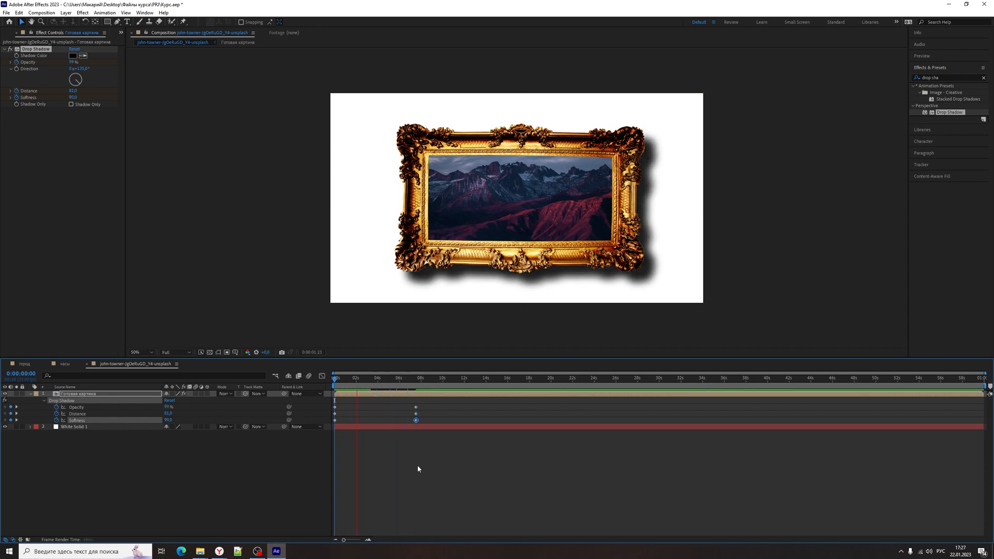
{"action": "left_click_drag", "start_coordinate": [368, 390], "coordinate": [309, 389]}
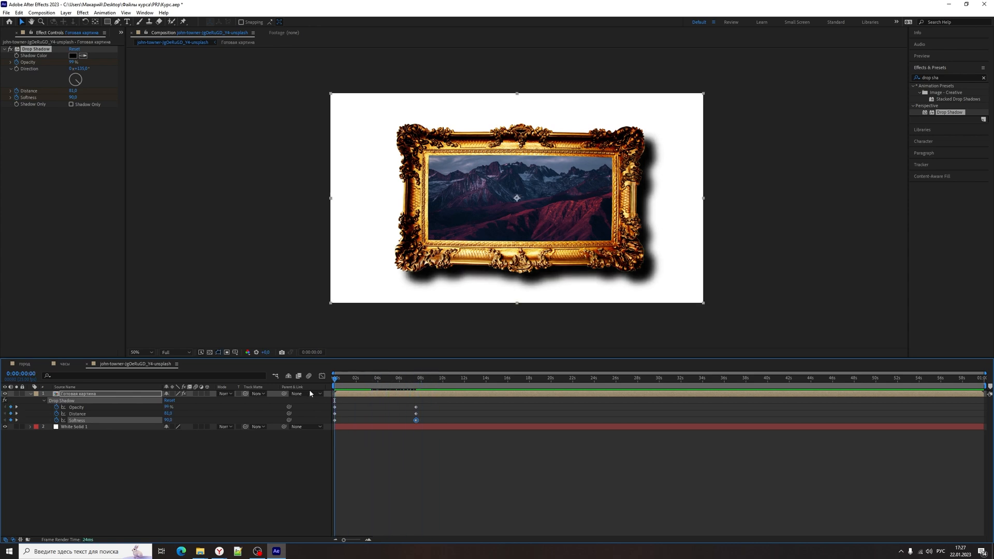
{"action": "left_click", "coordinate": [322, 491]}
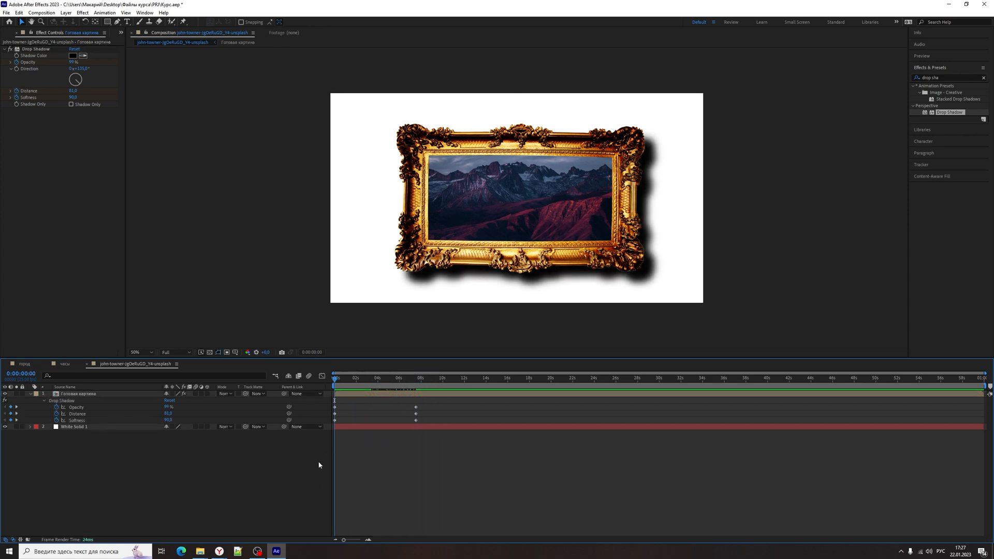
{"action": "mouse_move", "coordinate": [75, 69]}
{"action": "left_mouse_down"}
{"action": "mouse_move", "coordinate": [111, 76]}
{"action": "mouse_move", "coordinate": [81, 85]}
{"action": "left_mouse_up"}
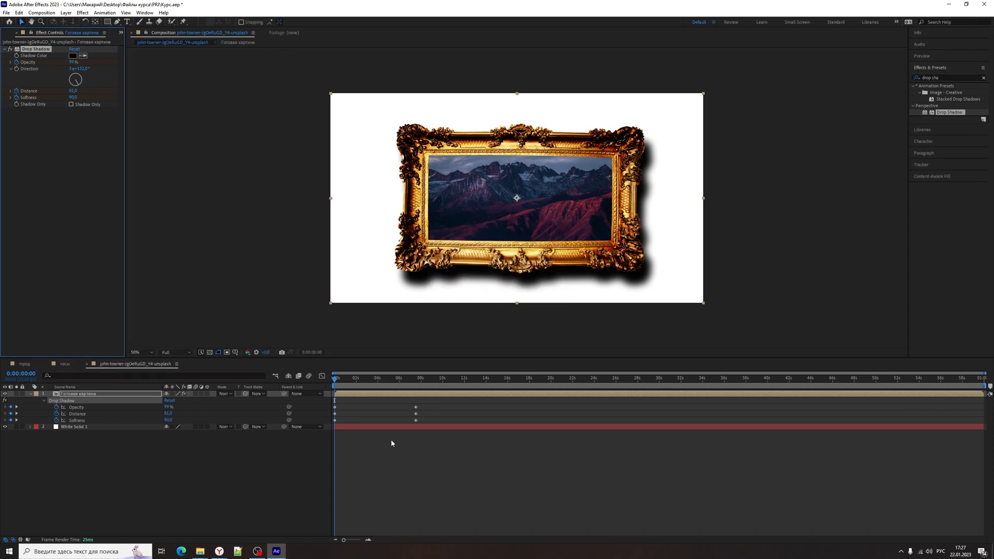
Open the "Готовая картина" pre-composition and toggle the mountain photo layer's visibility off and back on
{"action": "left_click", "coordinate": [116, 421]}
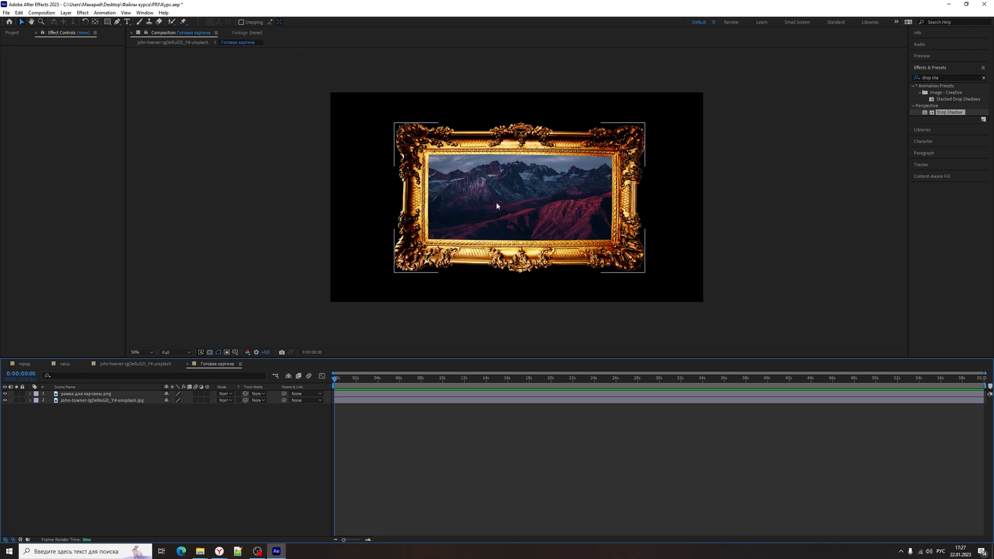
{"action": "left_click", "coordinate": [75, 402]}
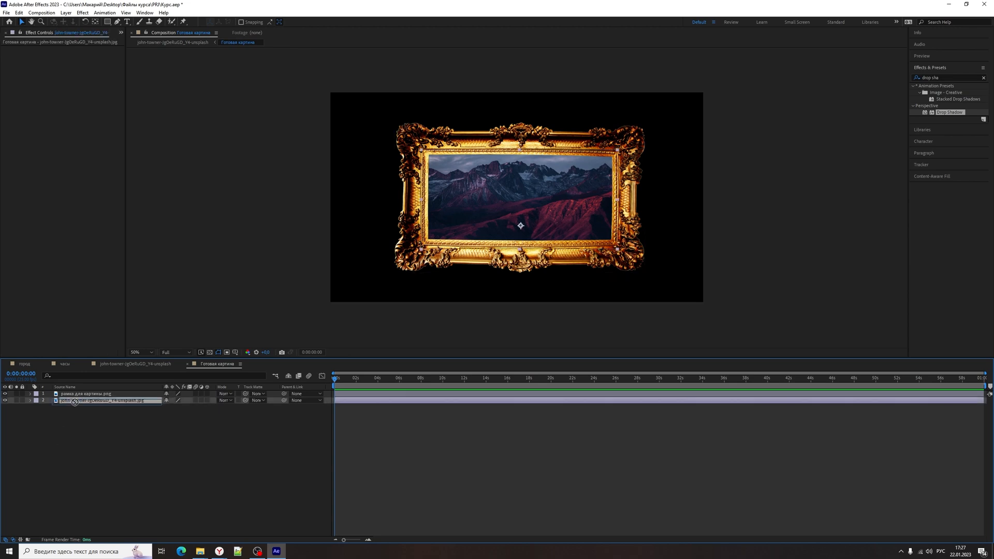
{"action": "left_click", "coordinate": [6, 400]}
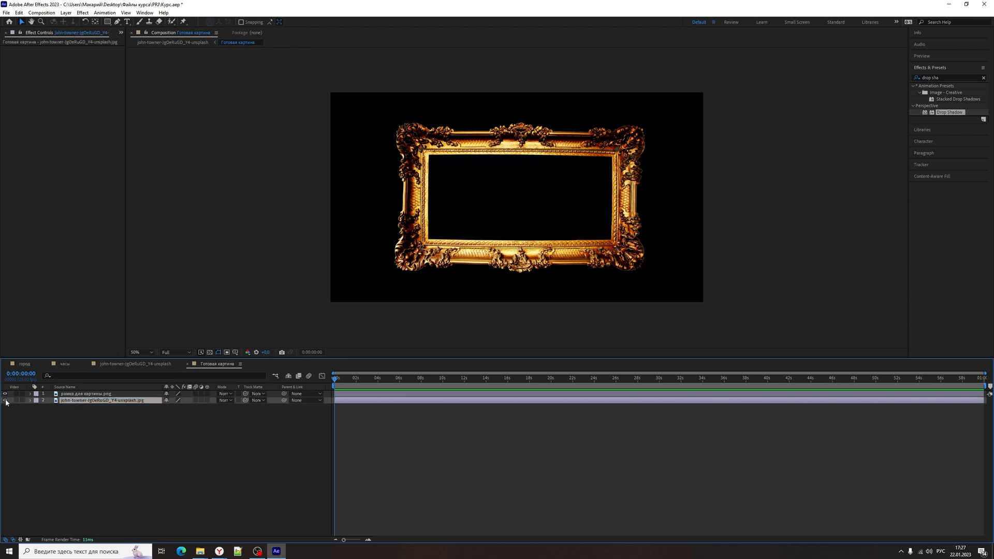
{"action": "left_click", "coordinate": [5, 400]}
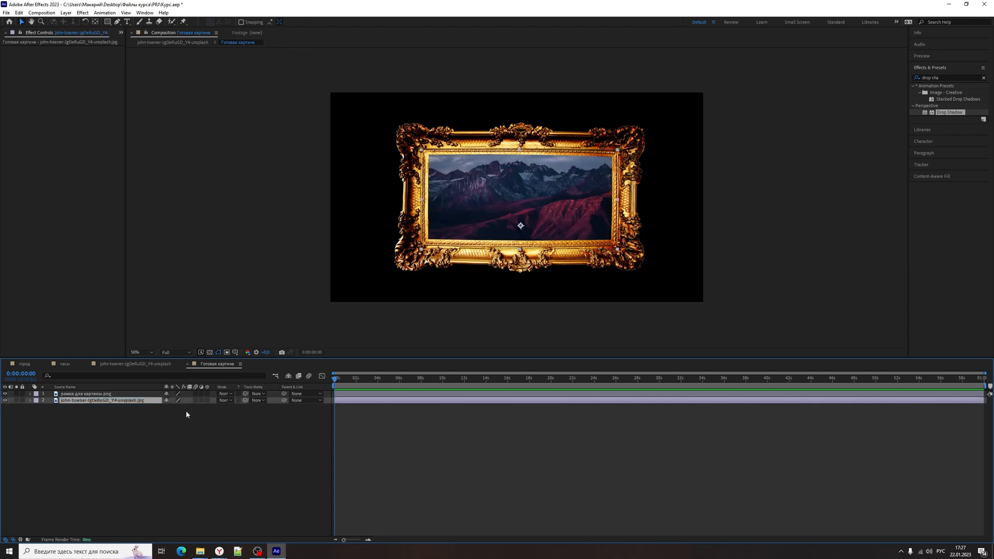
Find the Mosaic effect from the Stylize category and apply it to the mountain photo layer
{"action": "left_click", "coordinate": [942, 77]}
{"action": "key", "text": "alt+shift"}
{"action": "type", "text": "mos"}
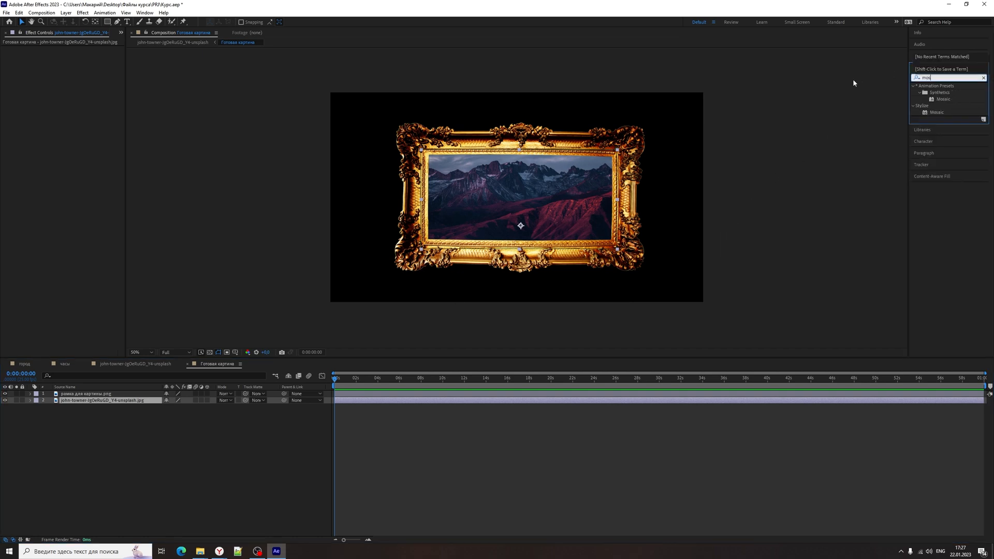
{"action": "left_click_drag", "start_coordinate": [934, 113], "coordinate": [98, 400]}
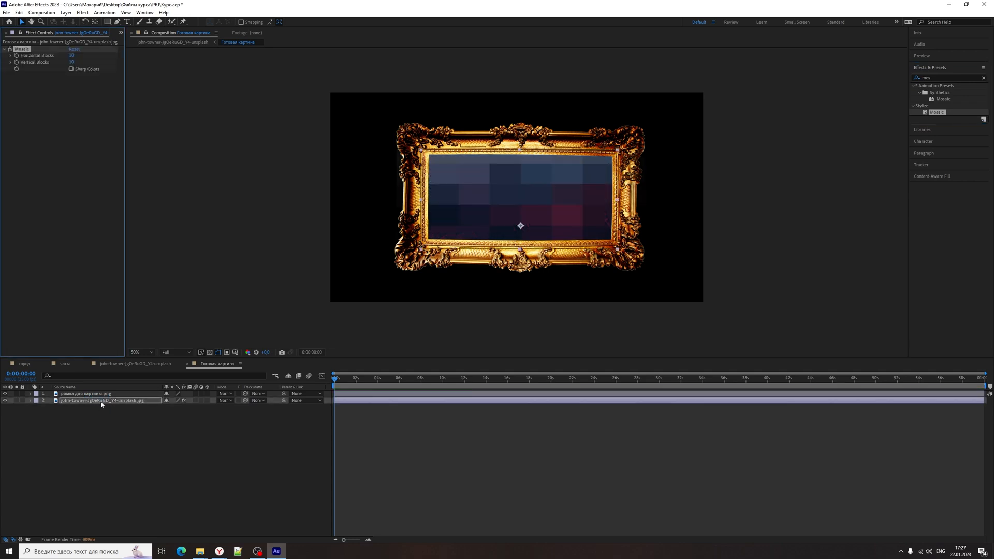
Set Mosaic's horizontal and vertical blocks to 100 and enable keyframing for both at the start of the composition
{"action": "left_click", "coordinate": [72, 55]}
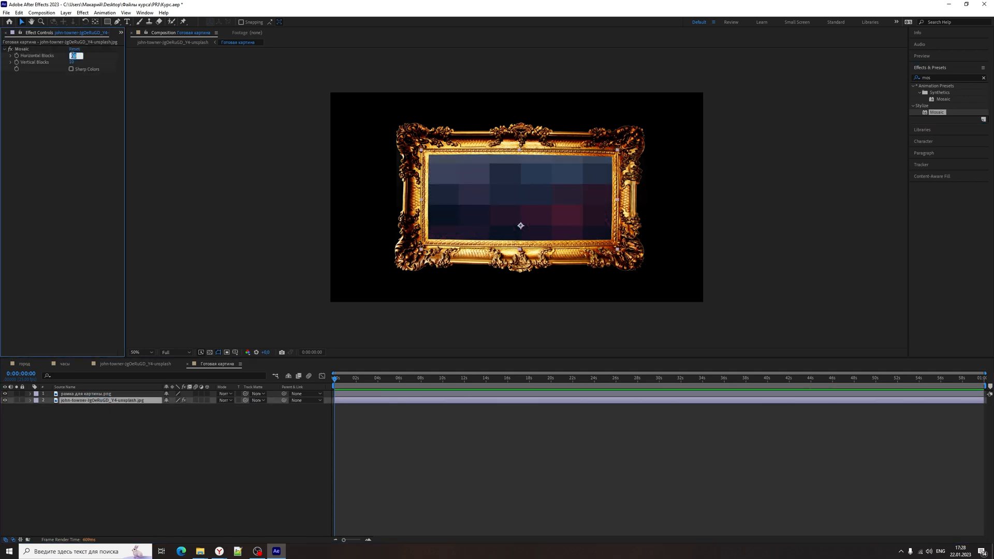
{"action": "left_click", "coordinate": [71, 63]}
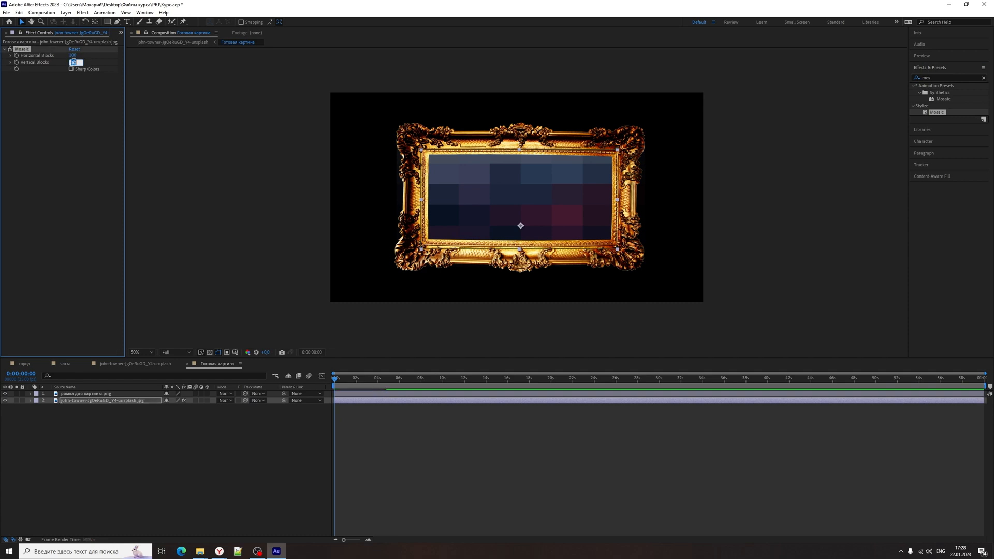
{"action": "type", "text": "100"}
{"action": "key", "text": "Return"}
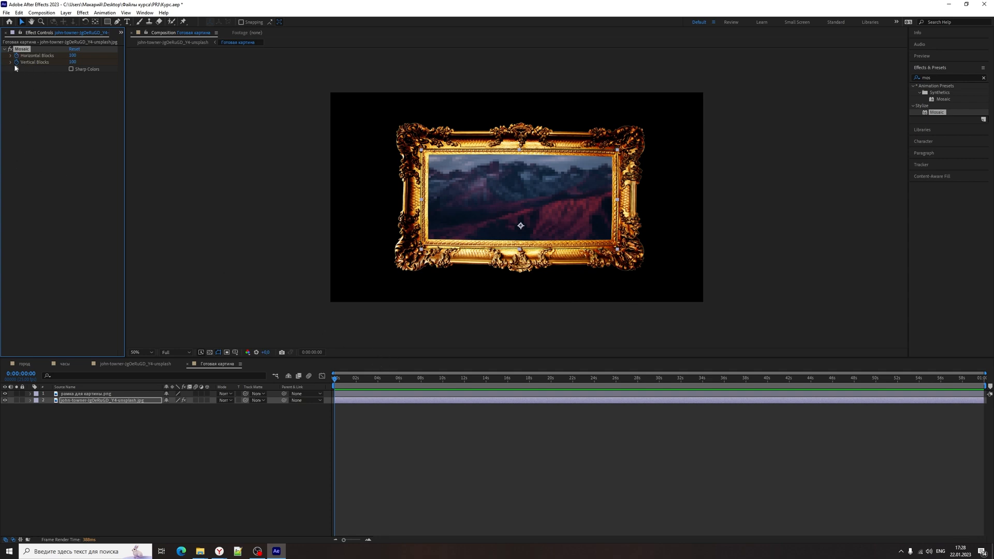
Reveal the photo layer's Mosaic keyframes and move both of them to just before the 15-second mark
{"action": "left_click", "coordinate": [121, 403]}
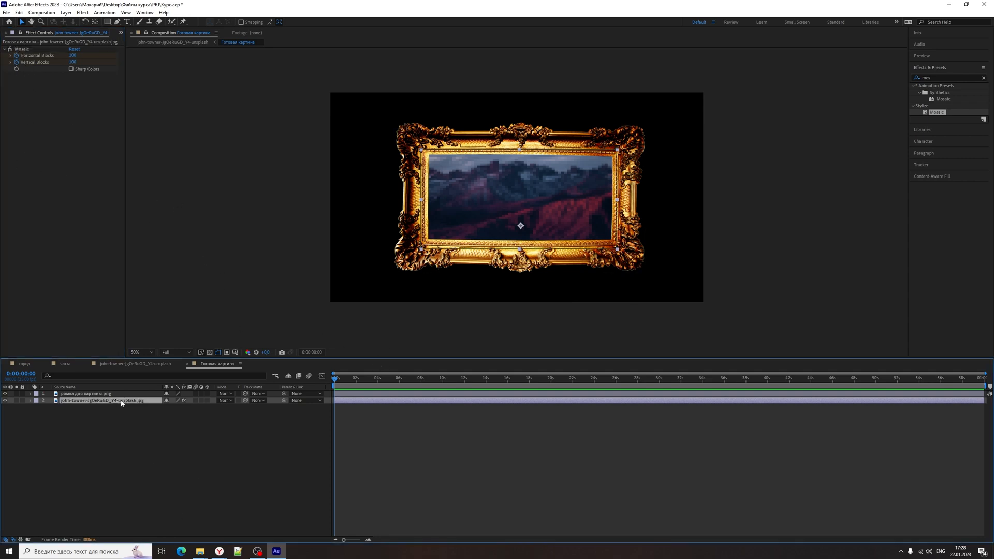
{"action": "key", "text": "u"}
{"action": "left_click_drag", "start_coordinate": [325, 419], "coordinate": [459, 422]}
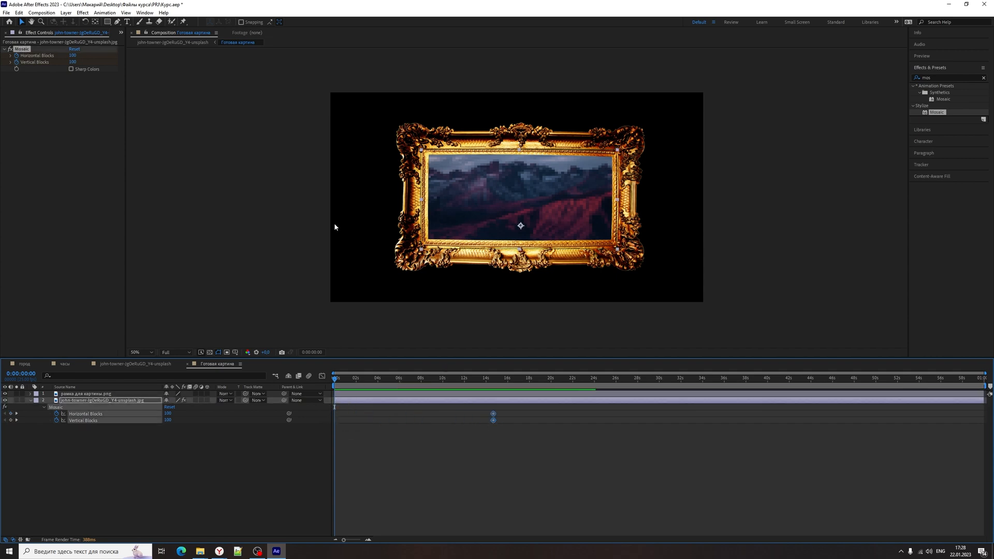
Keyframe Mosaic's horizontal and vertical blocks at 1000 at 0:00:00:00
{"action": "left_click", "coordinate": [73, 55]}
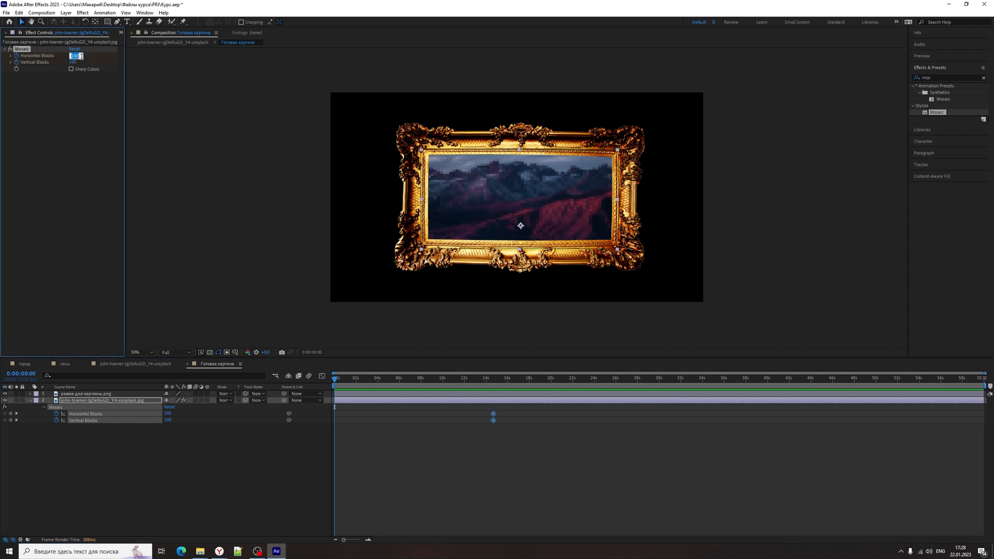
{"action": "type", "text": "1000"}
{"action": "key", "text": "Tab"}
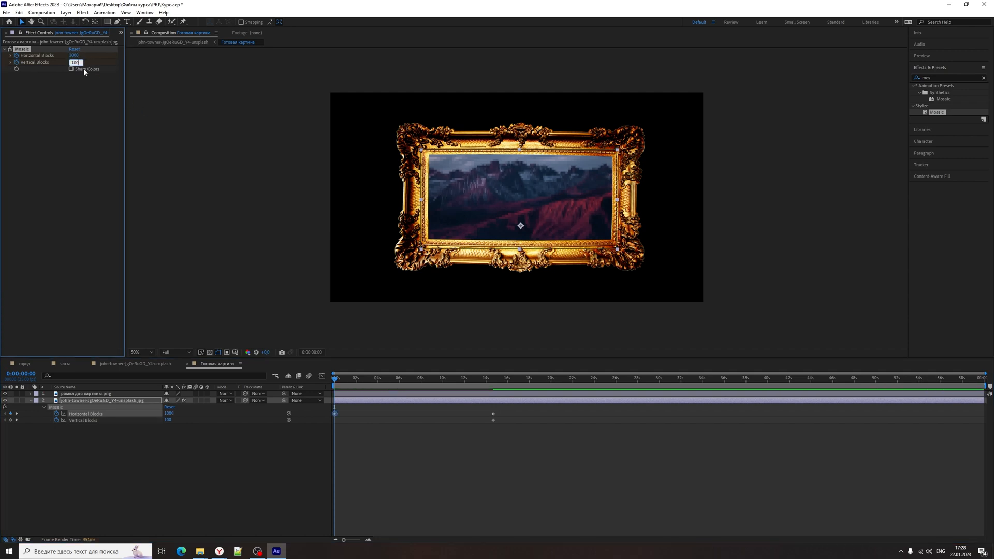
{"action": "left_click", "coordinate": [397, 444]}
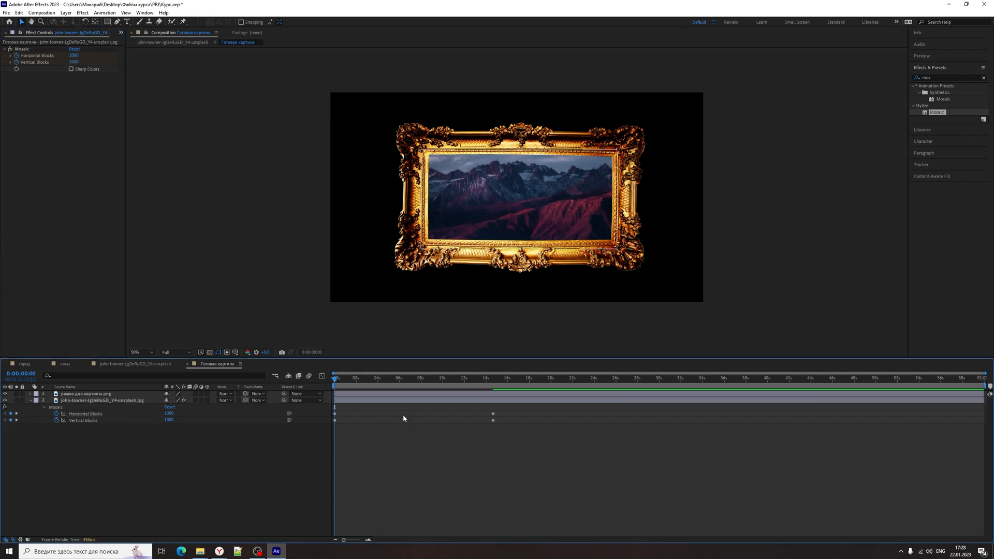
Return to the main composition with the white background and preview the combined shadow and mosaic animation
{"action": "left_click", "coordinate": [130, 365]}
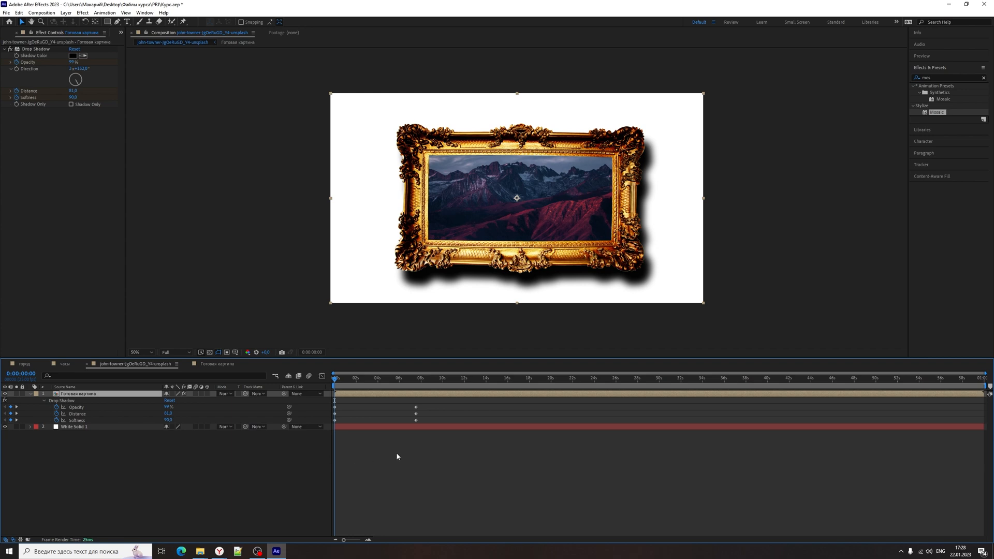
{"action": "key", "text": "space"}
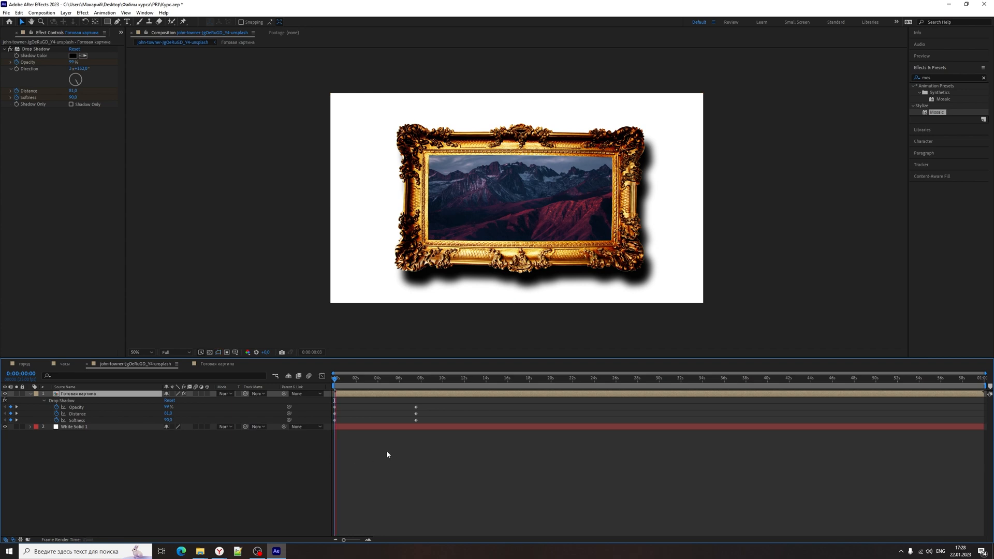
Scrub the main composition from its start past the 24-second mark to check the shadow and mosaic animation
{"action": "left_click_drag", "start_coordinate": [336, 379], "coordinate": [376, 383]}
{"action": "left_click", "coordinate": [409, 384]}
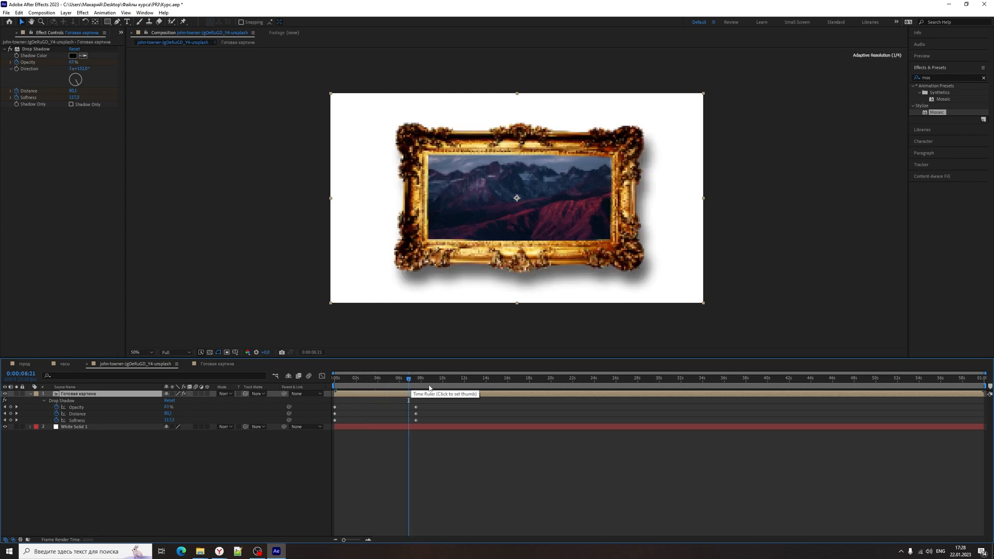
{"action": "left_click", "coordinate": [443, 387]}
{"action": "left_click", "coordinate": [472, 389]}
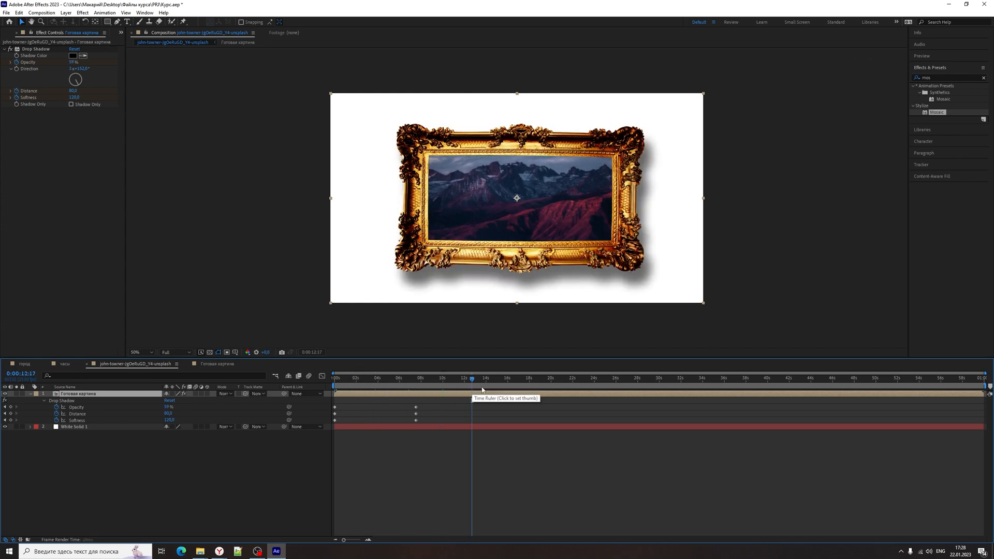
{"action": "left_click", "coordinate": [522, 388]}
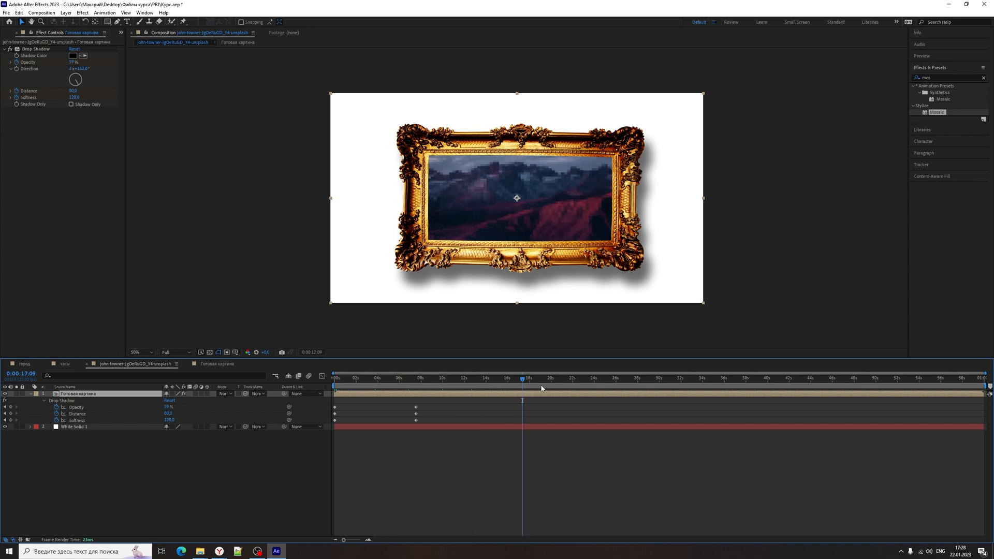
{"action": "left_click", "coordinate": [592, 385]}
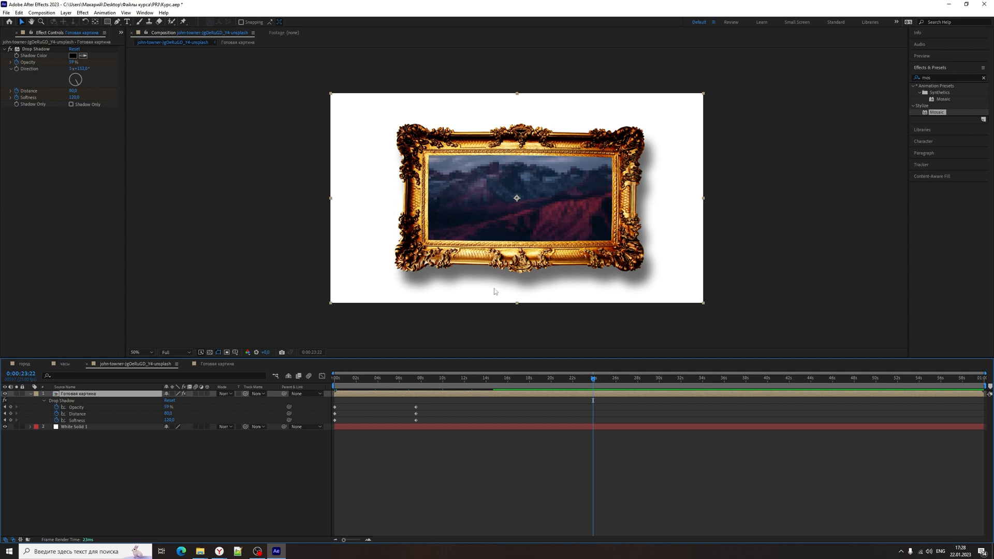
{"action": "left_click", "coordinate": [631, 381]}
Move the photo's ending Mosaic keyframes to about the 9-second mark in the framed-picture composition, preview them and return to the main composition
{"action": "left_click", "coordinate": [218, 363]}
{"action": "left_click_drag", "start_coordinate": [501, 426], "coordinate": [432, 420]}
{"action": "mouse_move", "coordinate": [415, 383]}
{"action": "left_mouse_down"}
{"action": "mouse_move", "coordinate": [334, 383]}
{"action": "mouse_move", "coordinate": [431, 387]}
{"action": "left_mouse_up"}
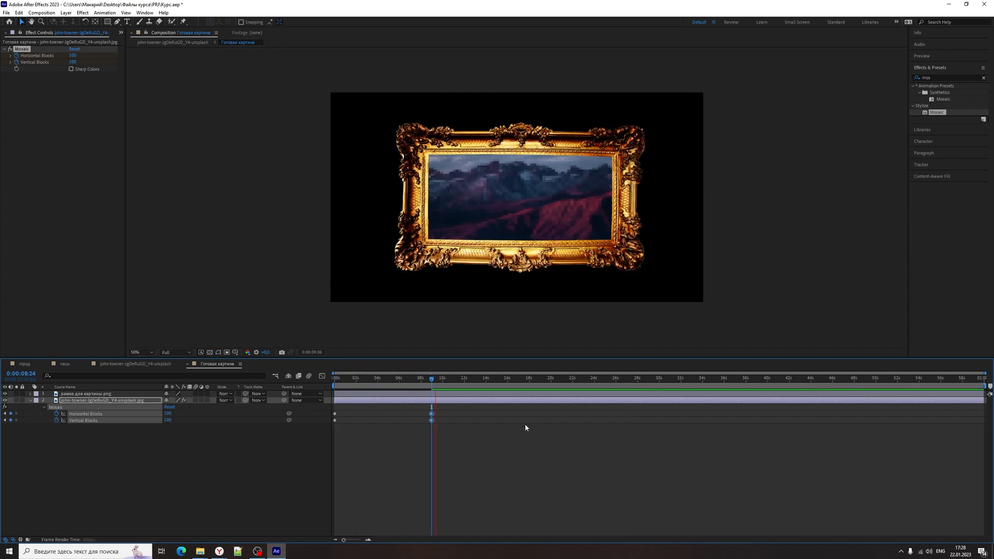
{"action": "key", "text": "space"}
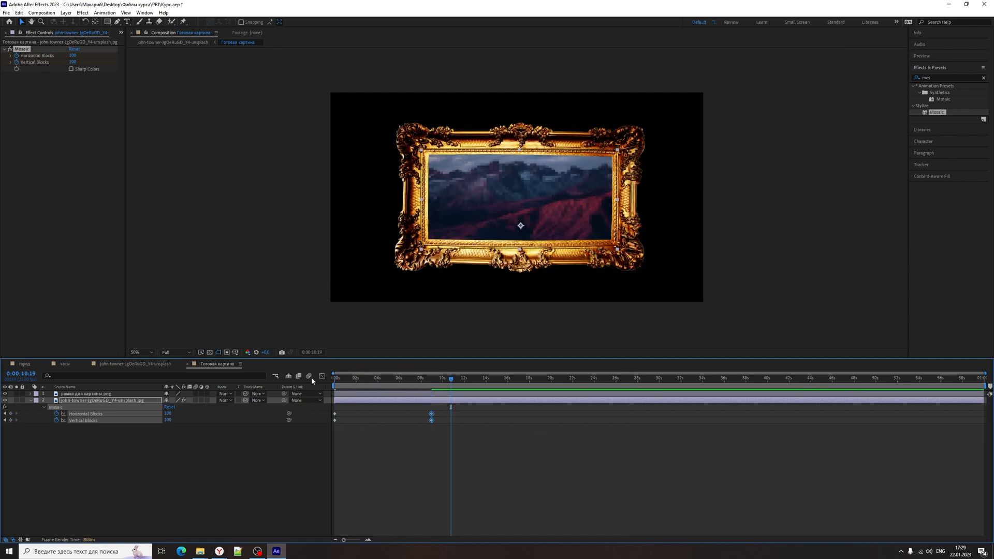
{"action": "left_click", "coordinate": [120, 367]}
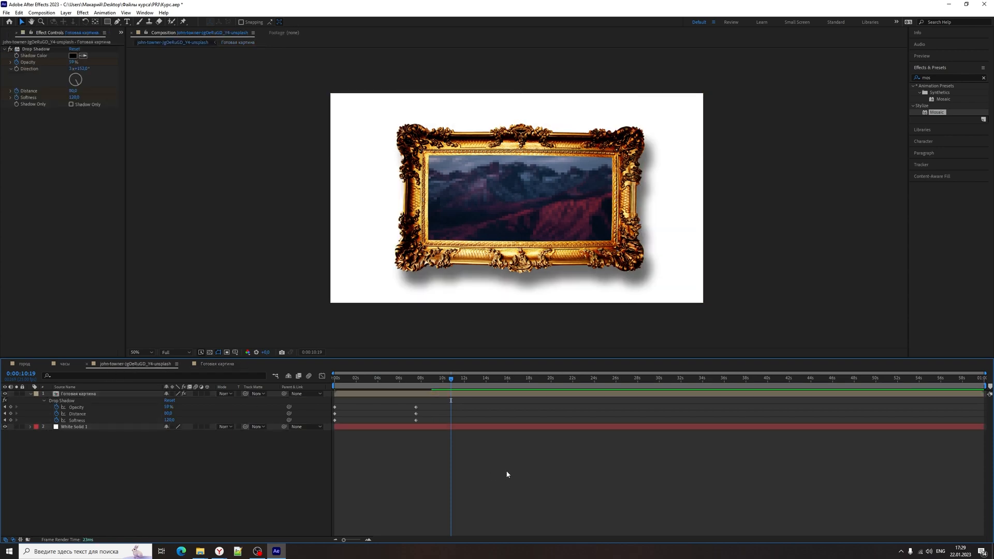
Clear the effects search and select the pre-composed framed-picture layer to show its Drop Shadow effect
{"action": "left_click", "coordinate": [984, 78]}
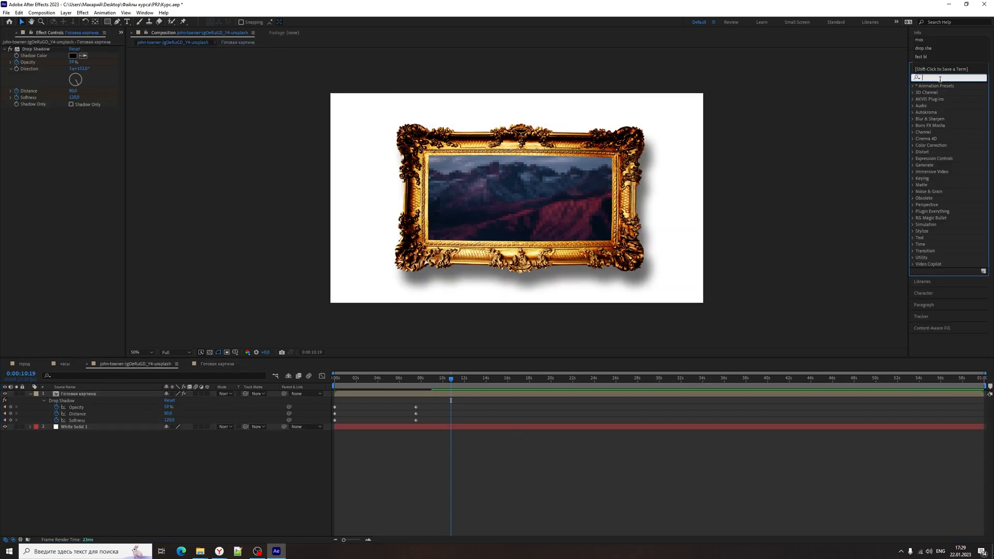
{"action": "left_click", "coordinate": [917, 77]}
{"action": "left_click", "coordinate": [925, 77]}
{"action": "left_click", "coordinate": [88, 395]}
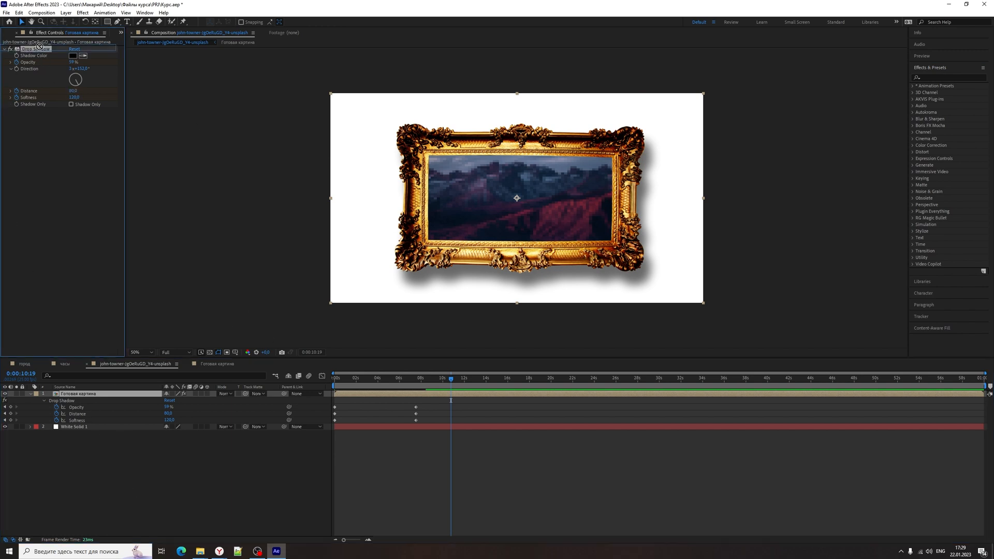
{"action": "left_click", "coordinate": [41, 64]}
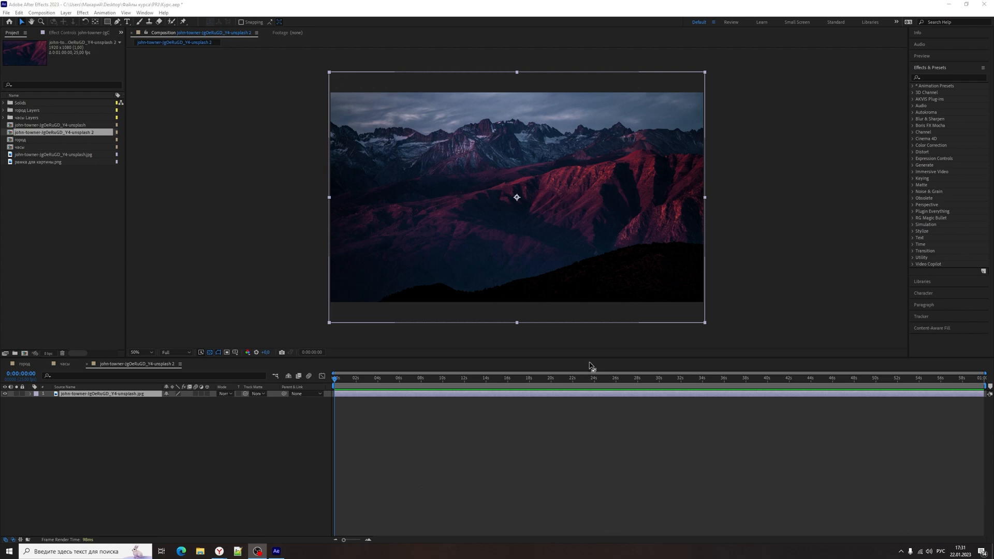
Reposition the mountain photo freehand in the second photo composition and scale it down to about 19.4%
{"action": "left_click_drag", "start_coordinate": [587, 204], "coordinate": [518, 224]}
{"action": "key", "text": "ctrl+Home"}
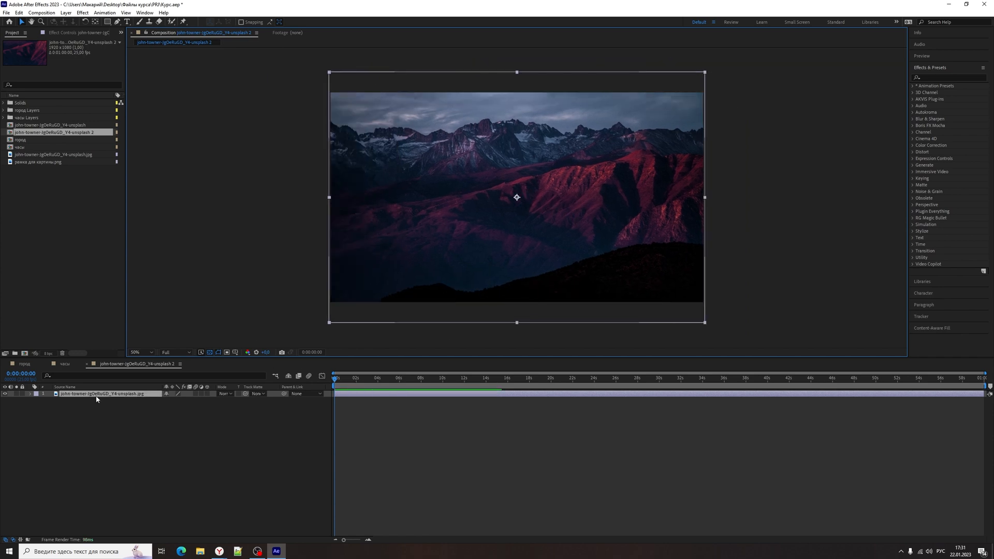
{"action": "left_click", "coordinate": [112, 395]}
{"action": "key", "text": "p"}
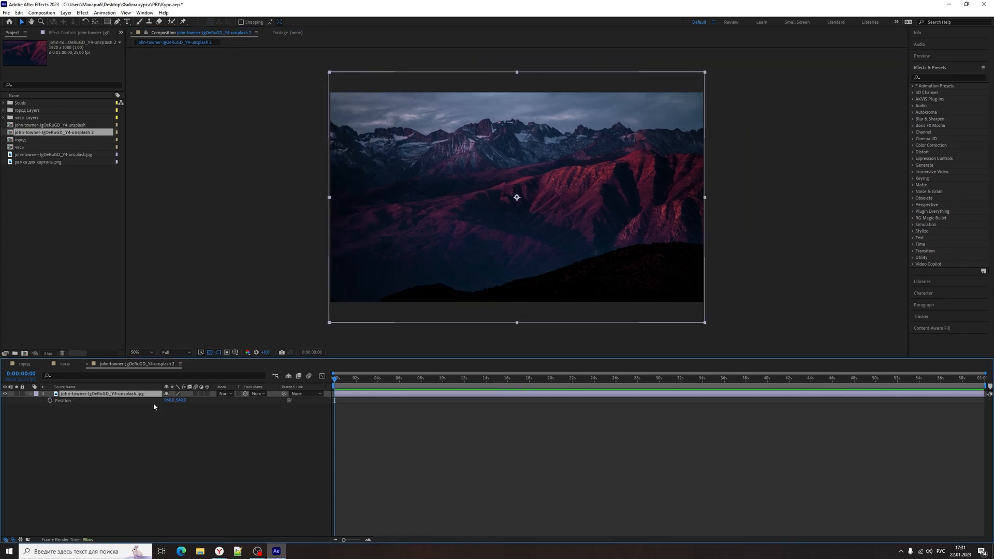
{"action": "left_click_drag", "start_coordinate": [435, 289], "coordinate": [538, 277]}
{"action": "key", "text": "s"}
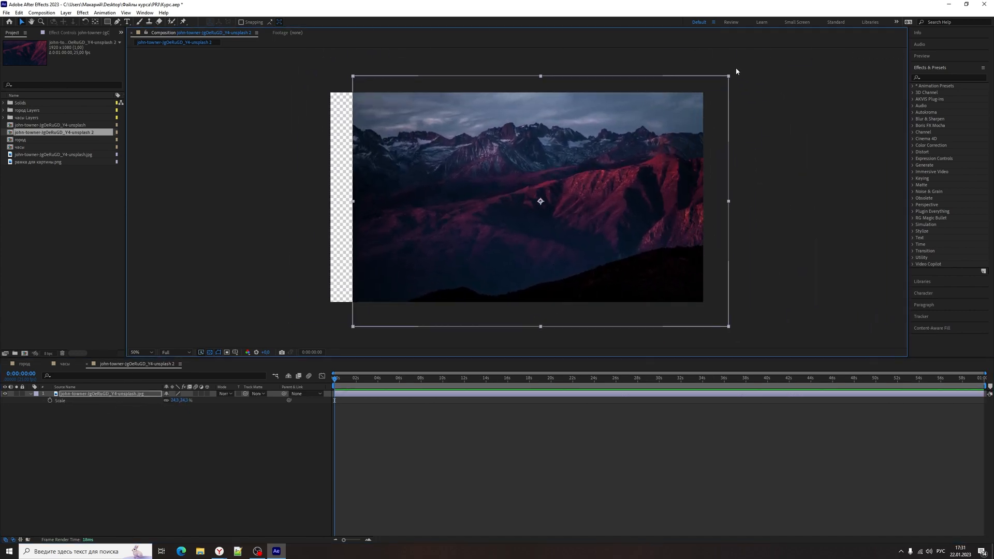
{"action": "left_click_drag", "start_coordinate": [729, 77], "coordinate": [643, 140]}
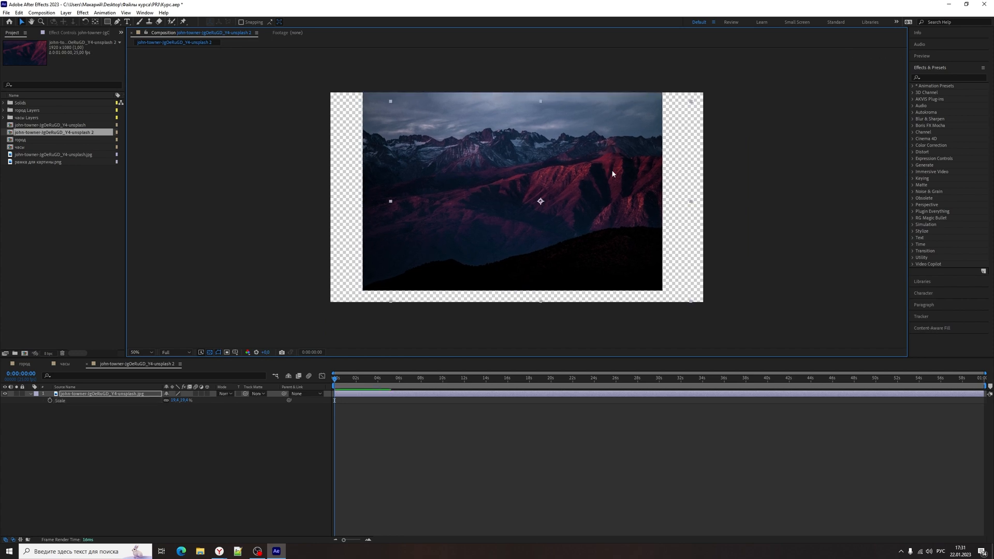
Undo the photo layer's freehand repositioning and scaling
{"action": "key", "text": "ctrl+z"}
{"action": "key", "text": "ctrl+z"}
{"action": "key", "text": "ctrl+z"}
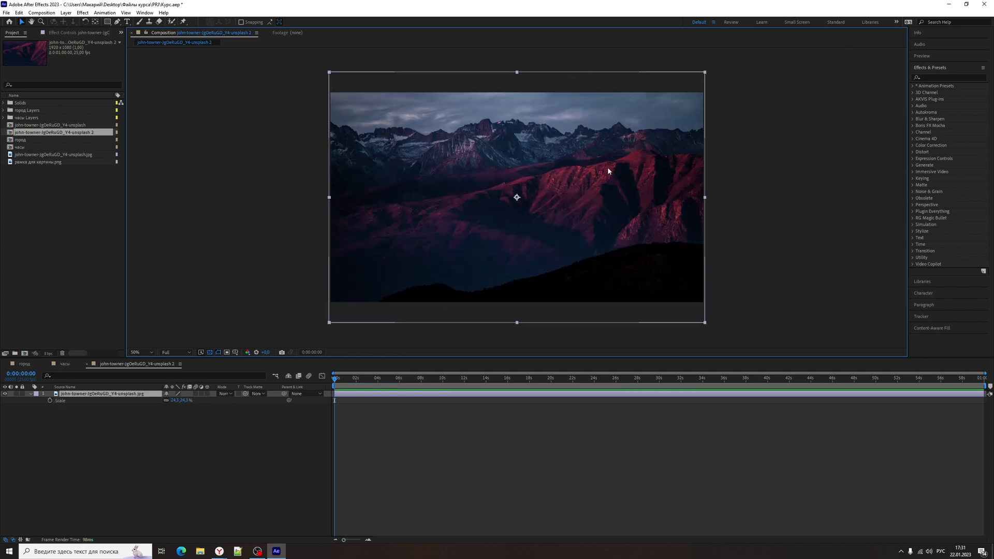
Draw a rectangle shape over the middle of the photo with no layer selected and give it a solid-colour fill
{"action": "key", "text": "q"}
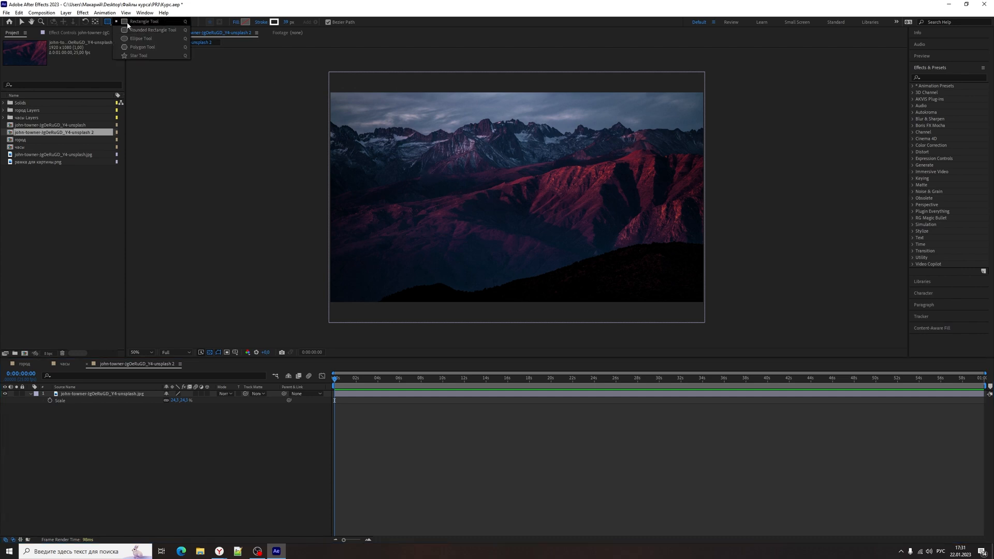
{"action": "left_click_drag", "start_coordinate": [416, 136], "coordinate": [634, 232]}
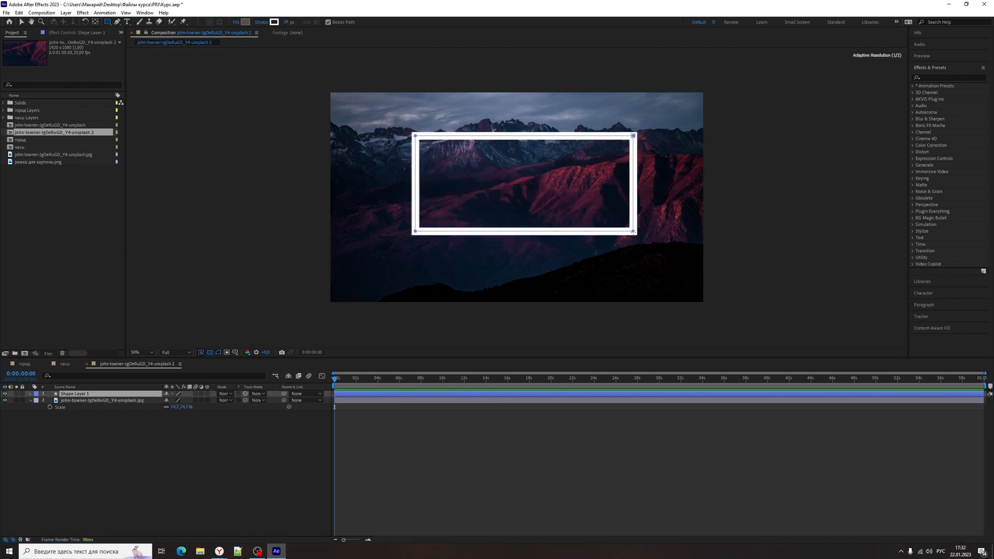
{"action": "left_click", "coordinate": [235, 23]}
{"action": "left_click", "coordinate": [467, 255]}
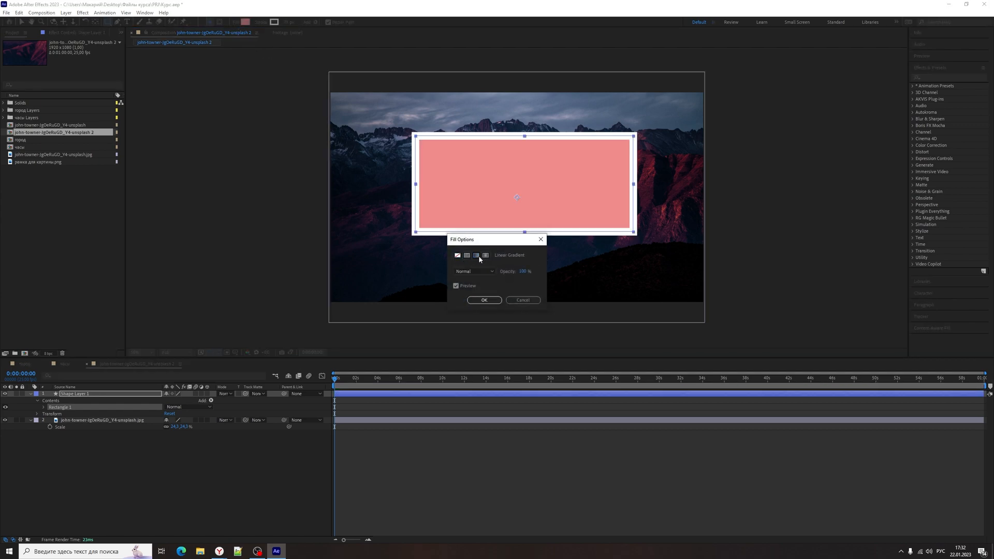
{"action": "left_click", "coordinate": [476, 255]}
{"action": "left_click", "coordinate": [486, 255]}
{"action": "left_click", "coordinate": [467, 256]}
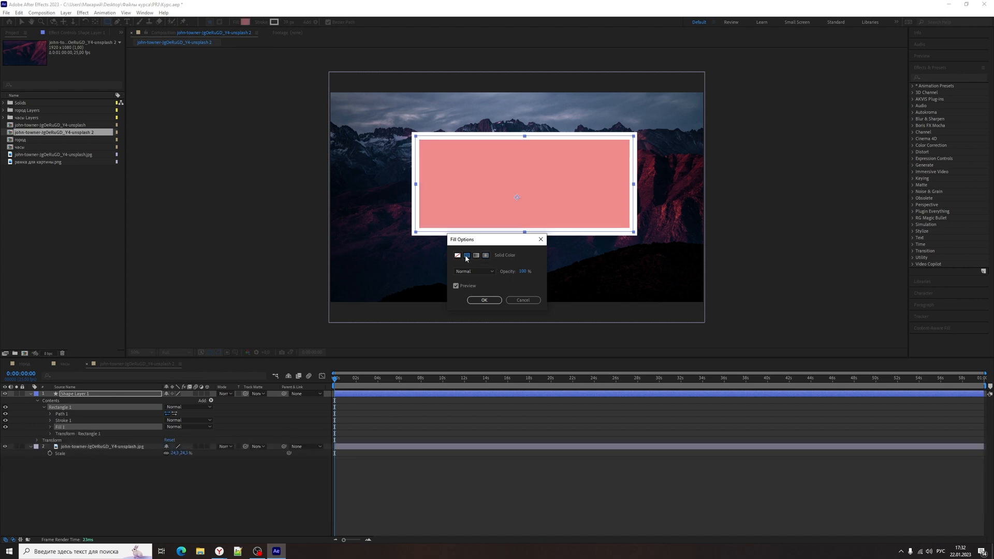
{"action": "left_click", "coordinate": [484, 300]}
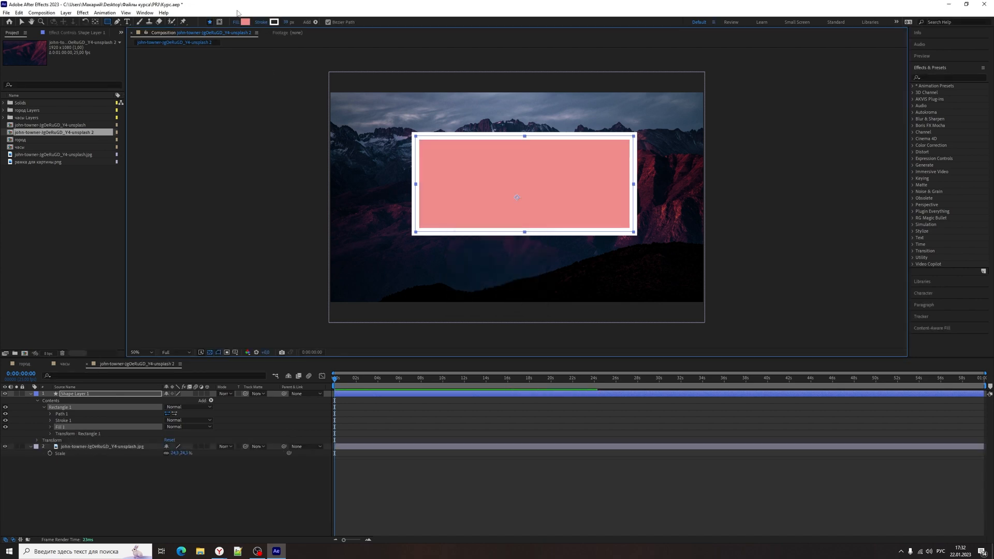
Change the rectangle's fill colour to a saturated medium blue
{"action": "left_click", "coordinate": [245, 22]}
{"action": "left_click", "coordinate": [225, 297]}
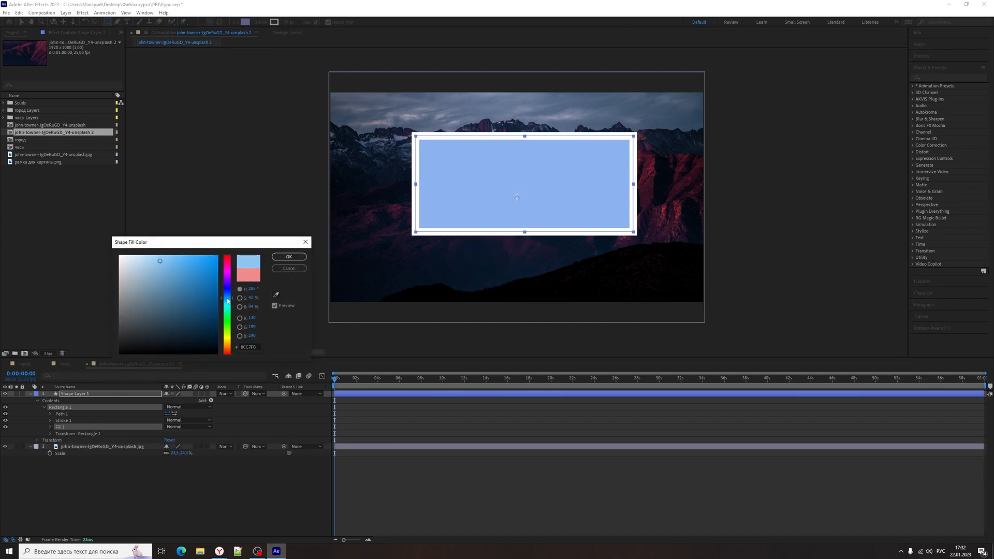
{"action": "left_click_drag", "start_coordinate": [162, 260], "coordinate": [205, 278]}
{"action": "left_click", "coordinate": [277, 258]}
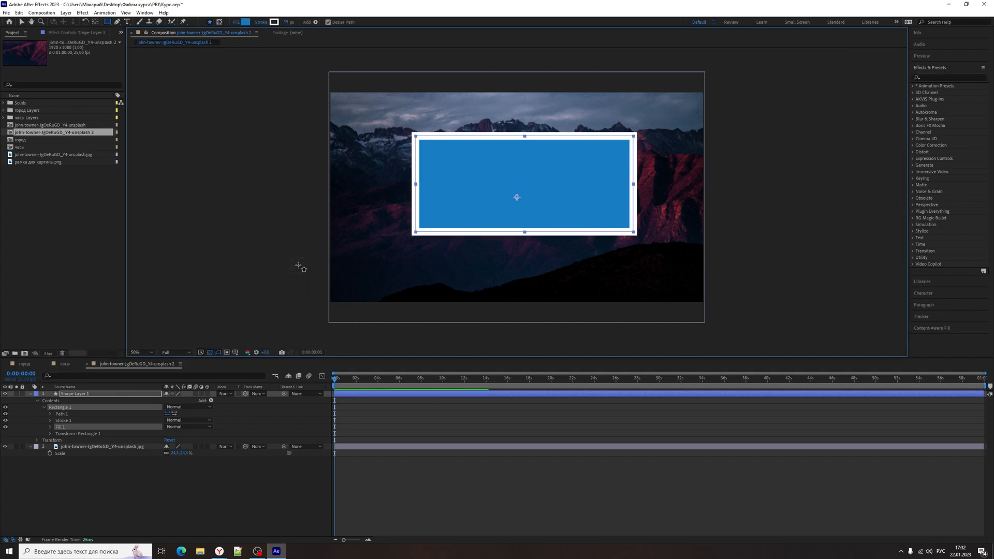
Try the linear and radial gradient stroke types on the rectangle, and finish with a solid-colour stroke
{"action": "left_click", "coordinate": [260, 22]}
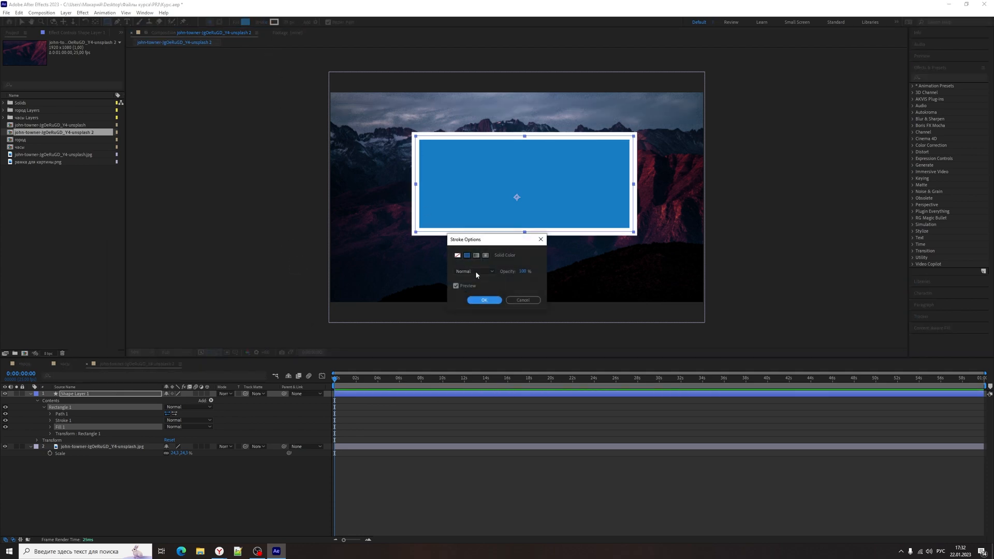
{"action": "left_click", "coordinate": [458, 256]}
{"action": "left_click", "coordinate": [467, 255]}
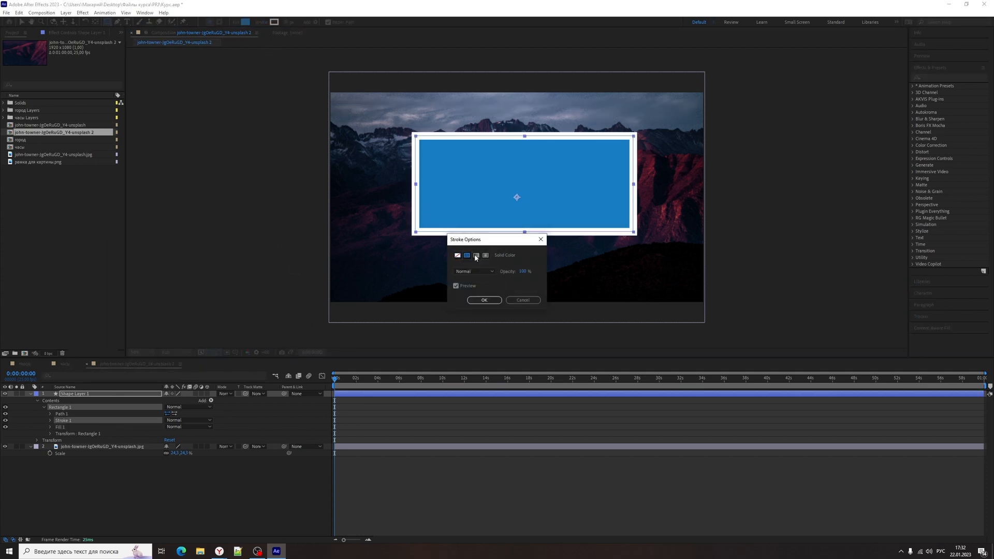
{"action": "left_click", "coordinate": [476, 255]}
{"action": "left_click", "coordinate": [486, 256]}
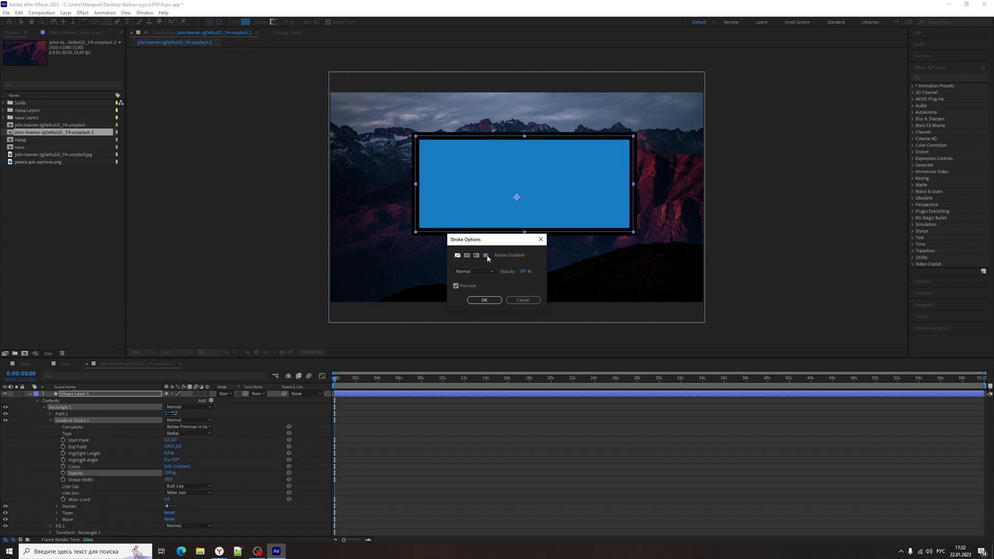
{"action": "left_click", "coordinate": [467, 256]}
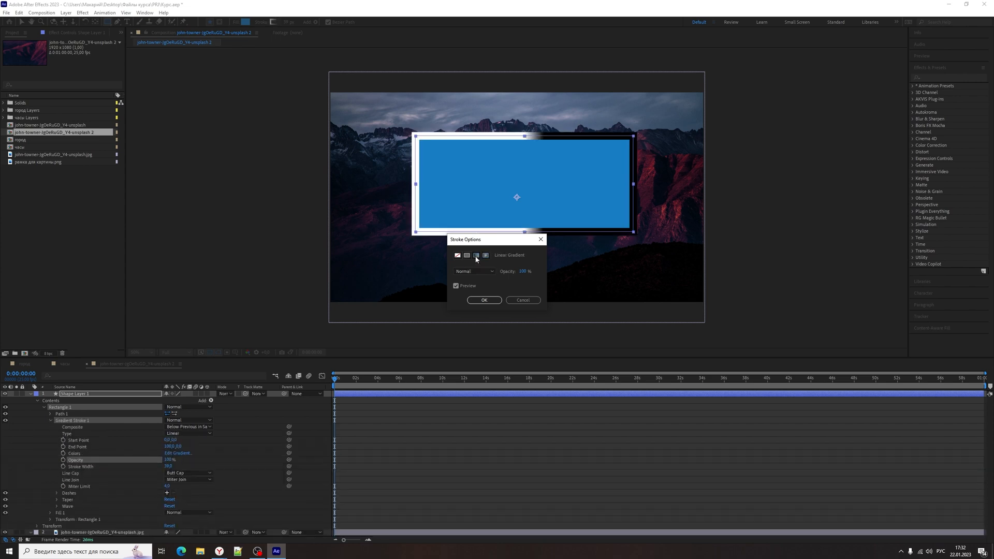
{"action": "left_click", "coordinate": [484, 300]}
Set the rectangle's stroke colour to the pinkish red E11251
{"action": "left_click", "coordinate": [274, 22]}
{"action": "left_click_drag", "start_coordinate": [226, 282], "coordinate": [226, 261]}
{"action": "left_click", "coordinate": [194, 271]}
{"action": "left_click", "coordinate": [210, 266]}
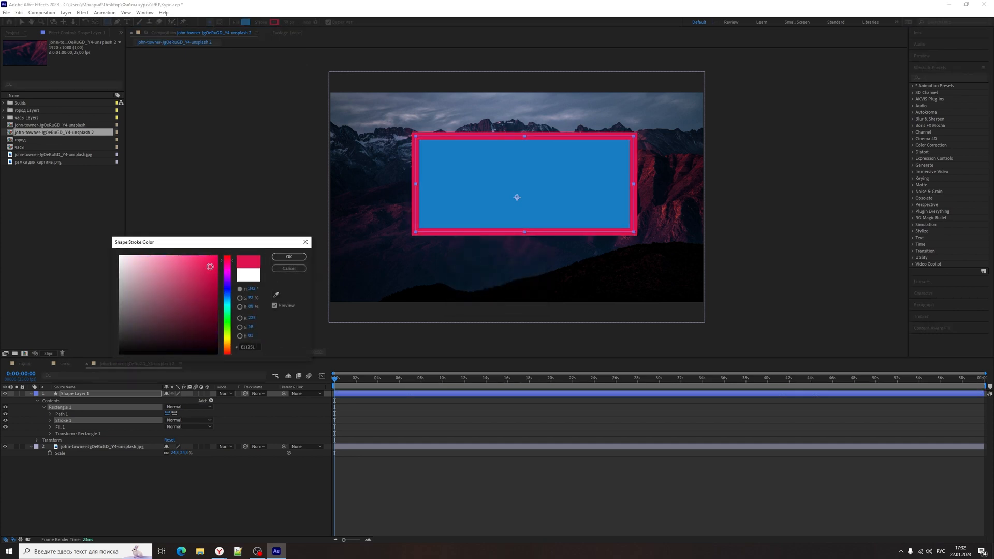
{"action": "left_click", "coordinate": [288, 256]}
Reveal the rectangle's own transform properties and delete the whole shape layer
{"action": "left_click", "coordinate": [134, 497]}
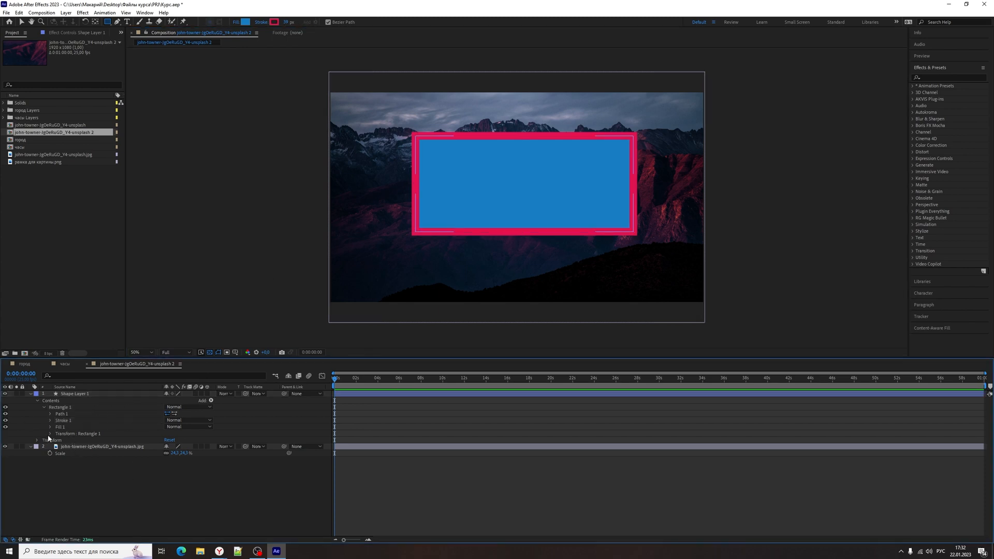
{"action": "left_click", "coordinate": [50, 434]}
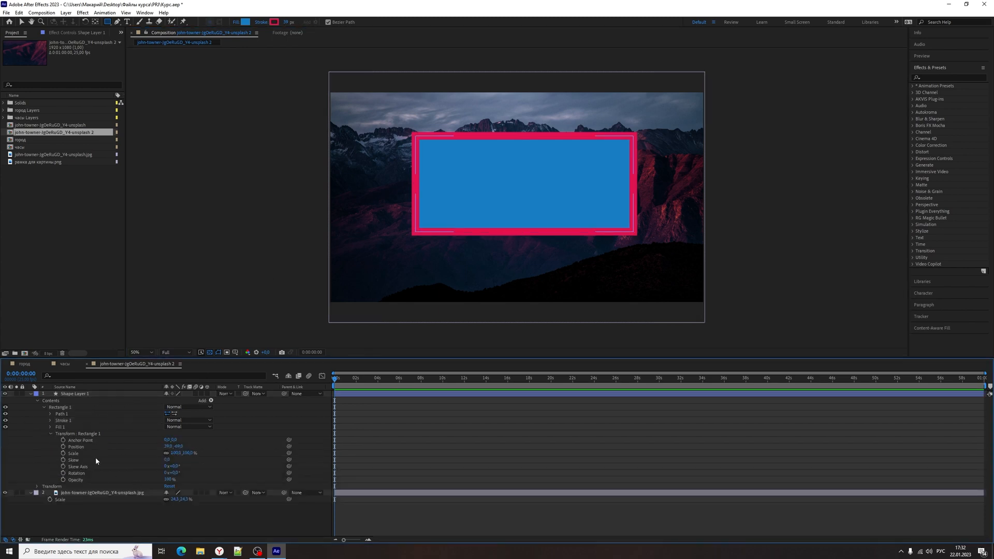
{"action": "left_click", "coordinate": [80, 394]}
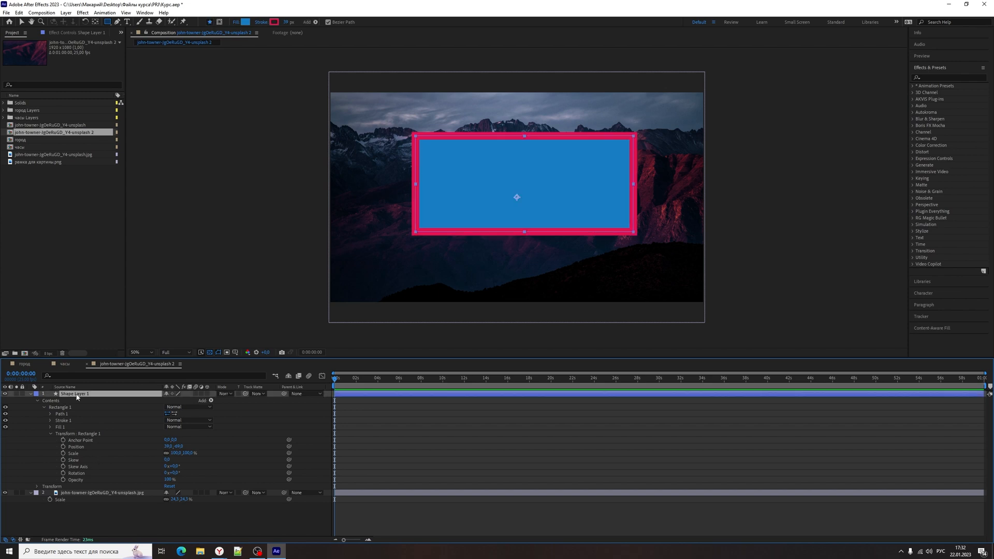
{"action": "key", "text": "Delete"}
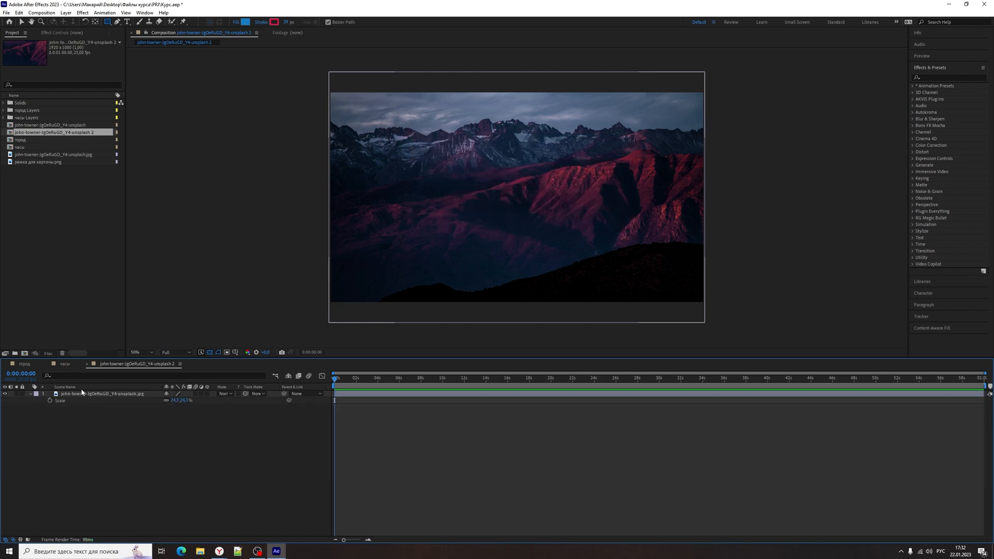
Draw a rectangular mask over the central area of the mountain photo layer and expand the mask's properties
{"action": "left_click", "coordinate": [117, 394]}
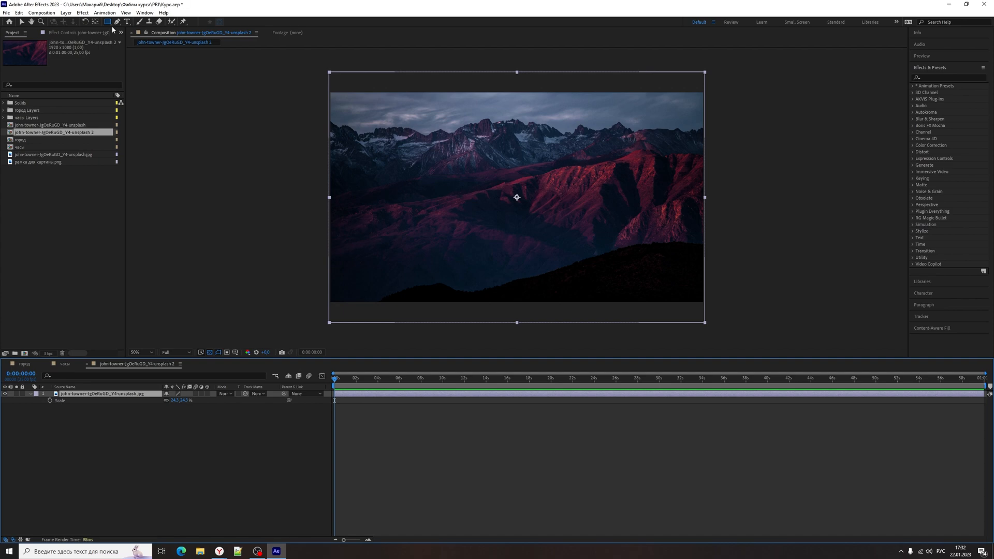
{"action": "left_click_drag", "start_coordinate": [375, 129], "coordinate": [434, 190]}
{"action": "left_click_drag", "start_coordinate": [496, 227], "coordinate": [679, 283]}
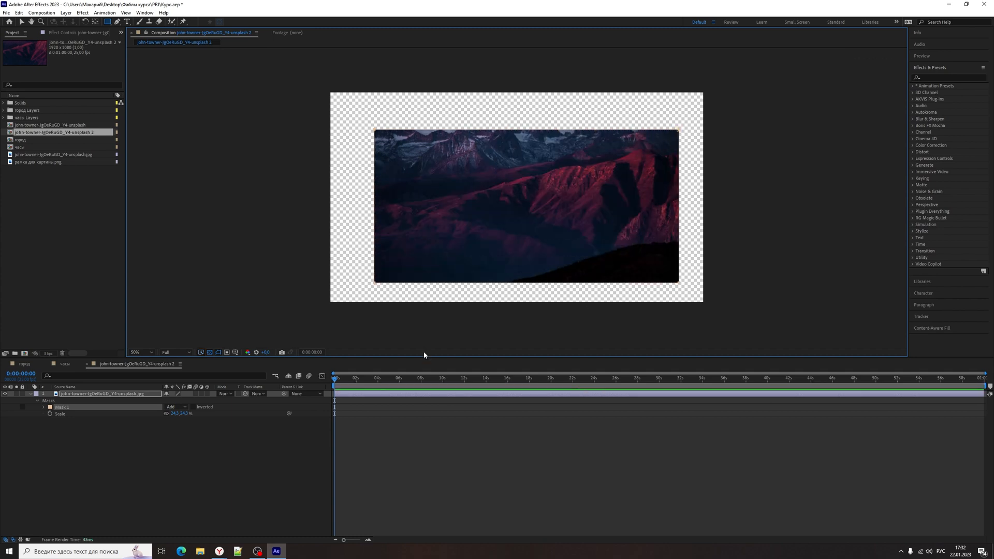
{"action": "left_click", "coordinate": [411, 397]}
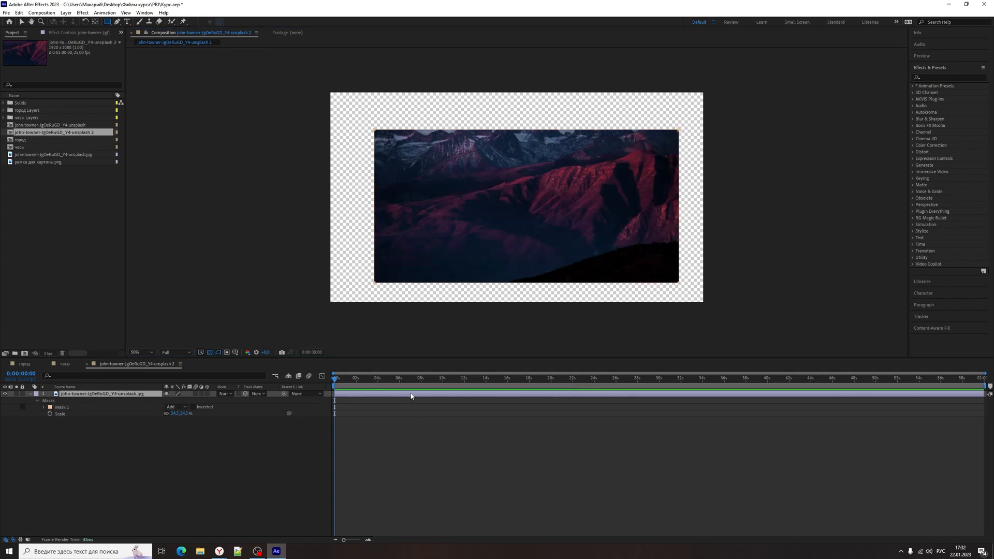
{"action": "left_click", "coordinate": [45, 408]}
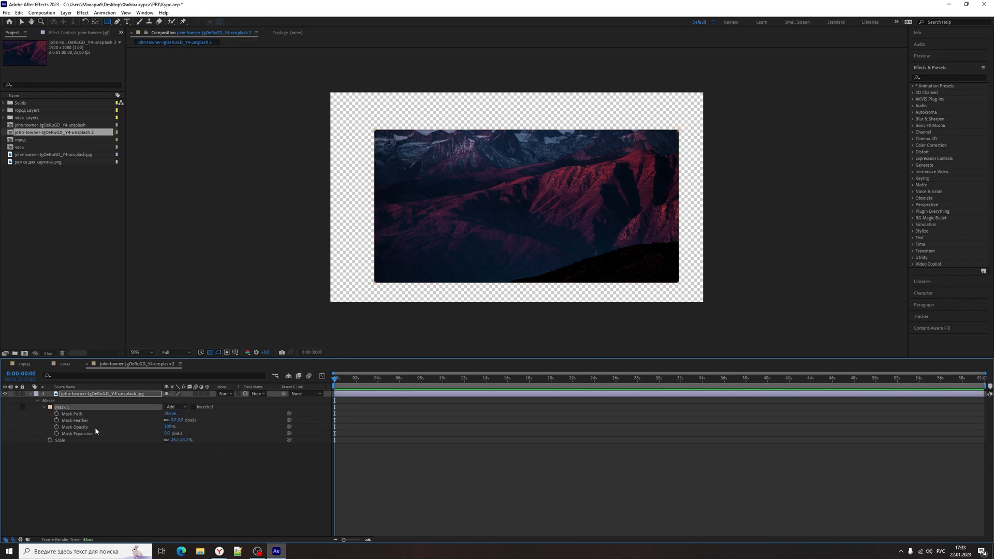
Try a mask feather of 97 pixels and inverting the mask, and finish with a non-inverted mask at 0 pixels feather
{"action": "left_click_drag", "start_coordinate": [181, 420], "coordinate": [125, 434]}
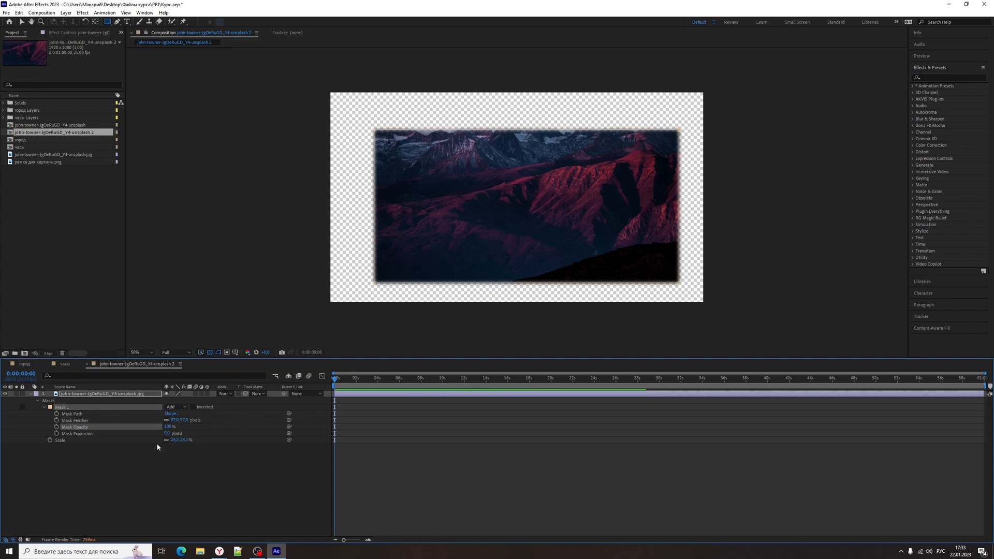
{"action": "left_click", "coordinate": [190, 407]}
{"action": "left_click", "coordinate": [193, 407]}
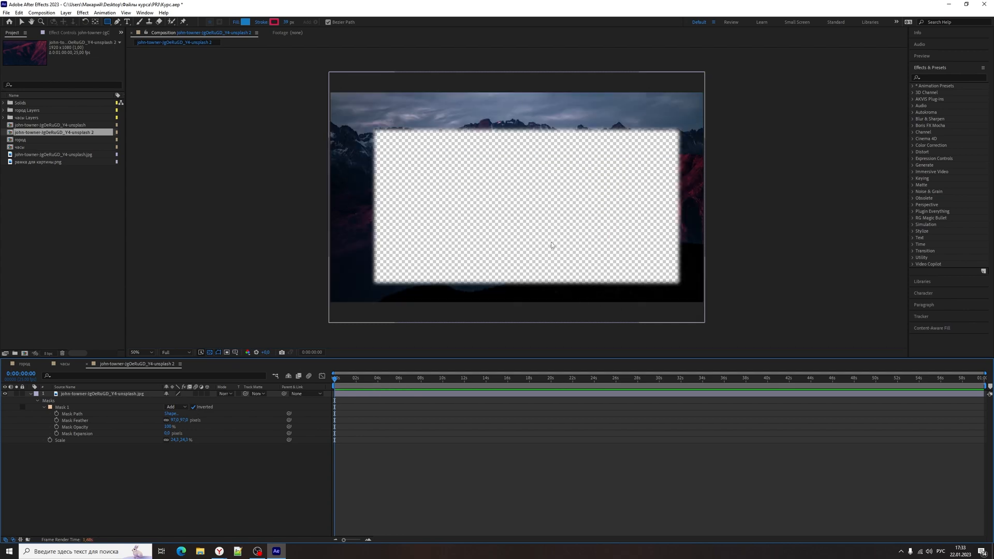
{"action": "key", "text": "v"}
{"action": "left_click", "coordinate": [193, 409]}
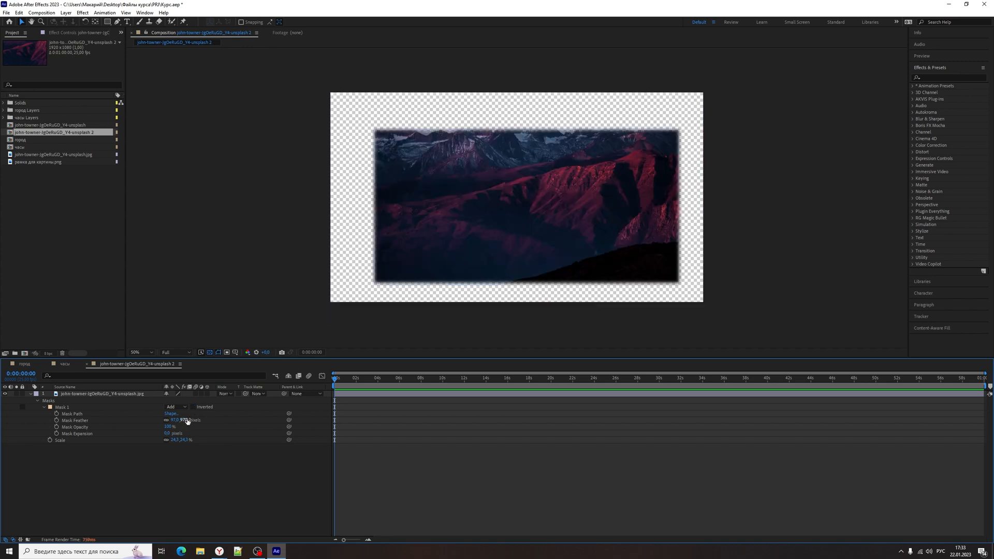
{"action": "left_click_drag", "start_coordinate": [188, 421], "coordinate": [149, 424]}
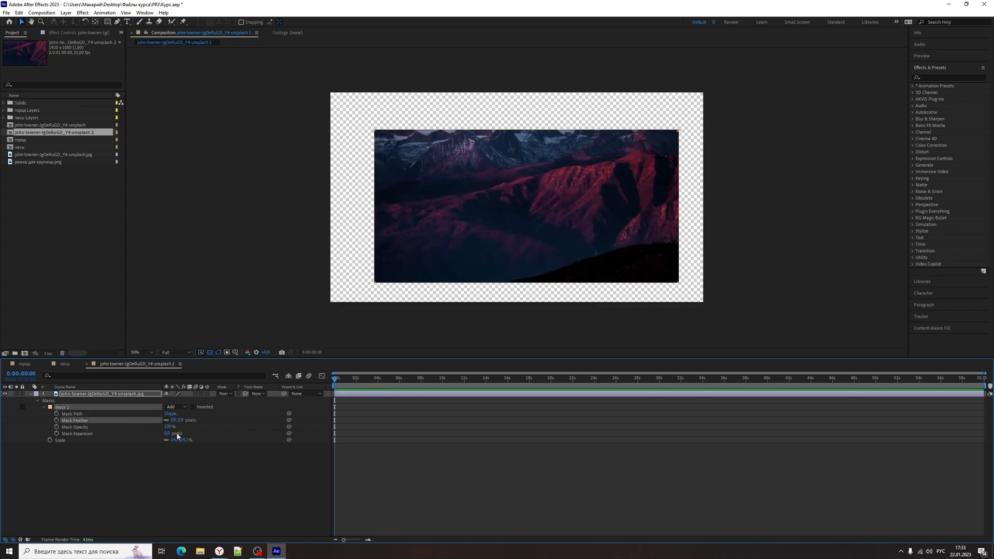
Move the photo layer's anchor point to the middle of the masked area's top edge, reveal its rotation and try rotating it
{"action": "key", "text": "y"}
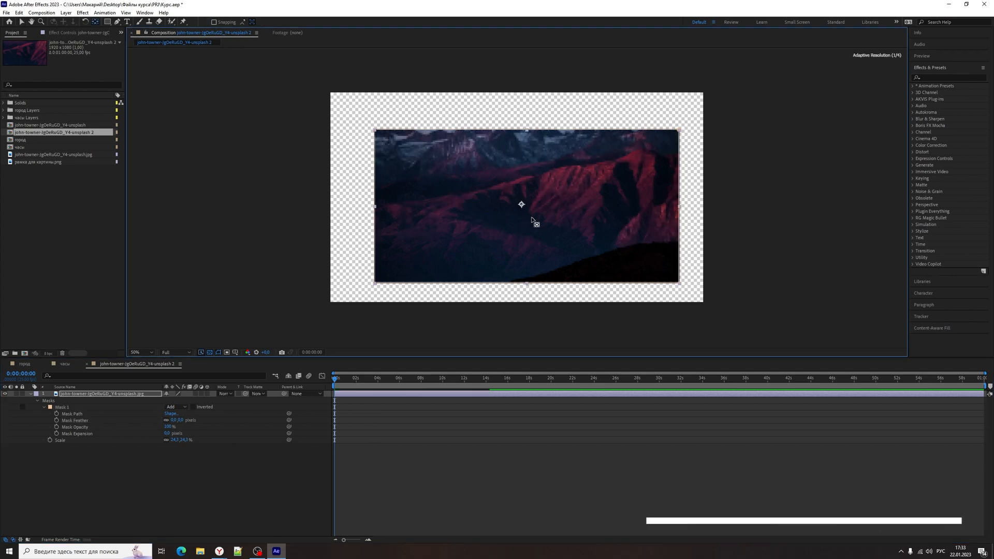
{"action": "left_click_drag", "start_coordinate": [526, 206], "coordinate": [527, 131]}
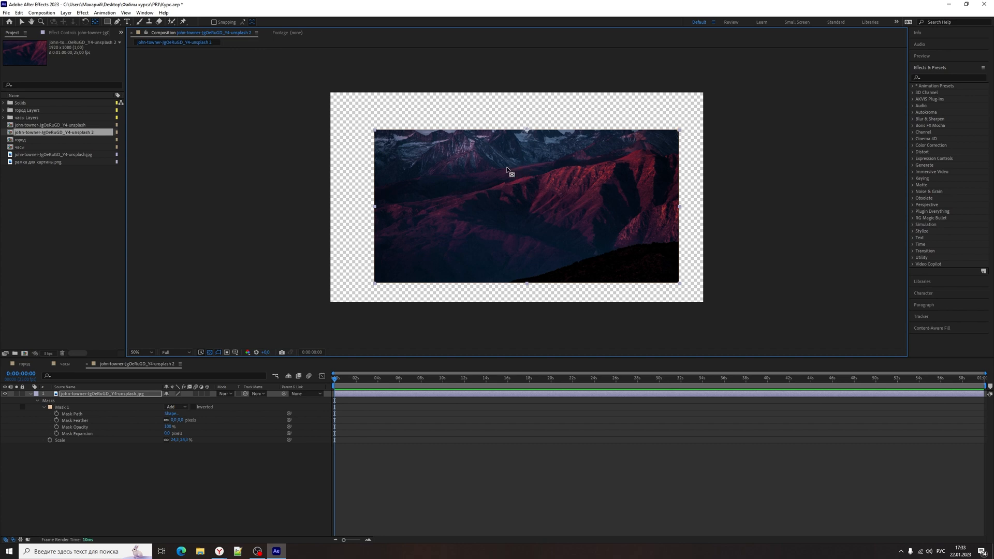
{"action": "key", "text": "v"}
{"action": "left_click", "coordinate": [132, 396]}
{"action": "key", "text": "r"}
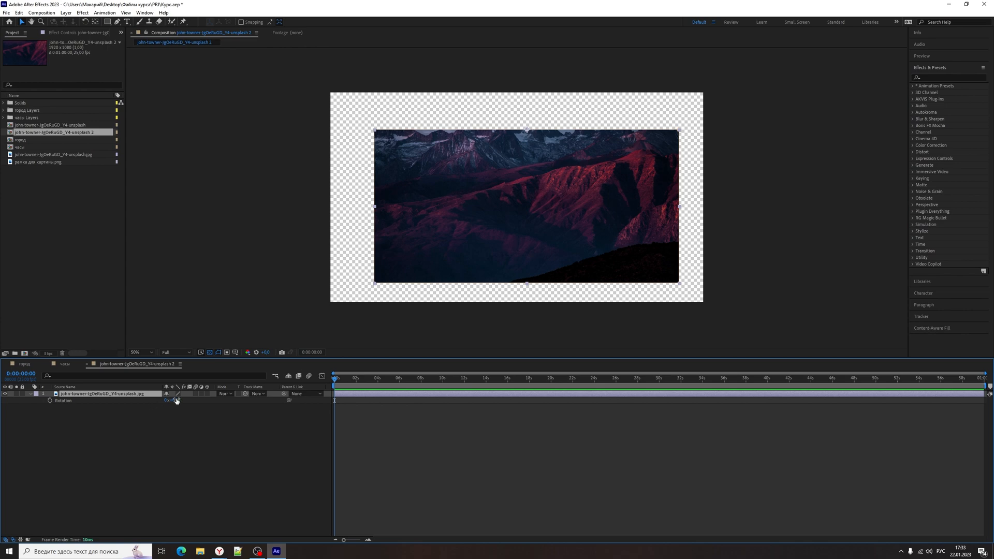
{"action": "mouse_move", "coordinate": [175, 400]}
{"action": "left_mouse_down"}
{"action": "mouse_move", "coordinate": [217, 399]}
{"action": "mouse_move", "coordinate": [156, 399]}
{"action": "mouse_move", "coordinate": [215, 387]}
{"action": "mouse_move", "coordinate": [151, 395]}
{"action": "mouse_move", "coordinate": [178, 397]}
{"action": "mouse_move", "coordinate": [158, 399]}
{"action": "left_mouse_up"}
Move the photo layer's anchor point far outside the composition's left side and try rotating the layer around it
{"action": "left_click", "coordinate": [96, 23]}
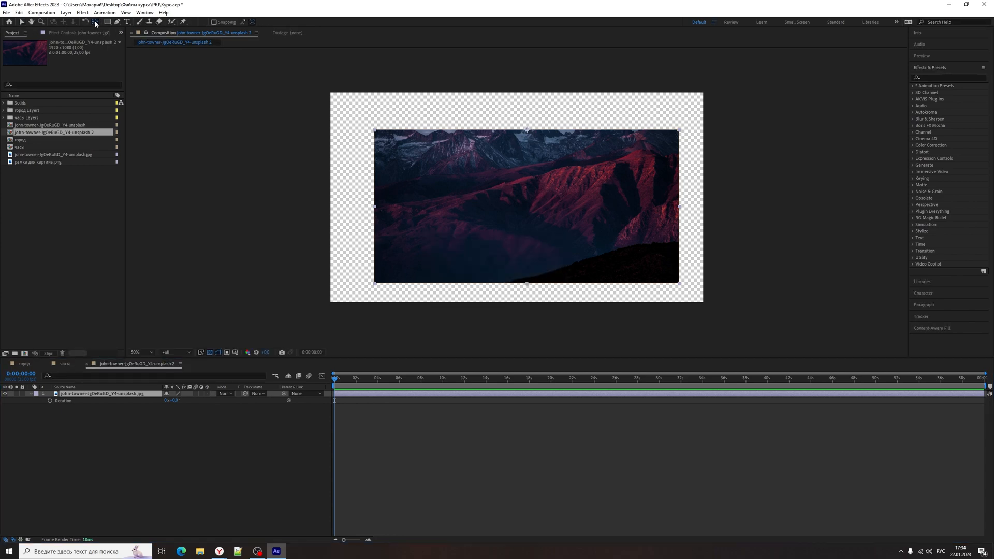
{"action": "left_click_drag", "start_coordinate": [527, 134], "coordinate": [163, 214]}
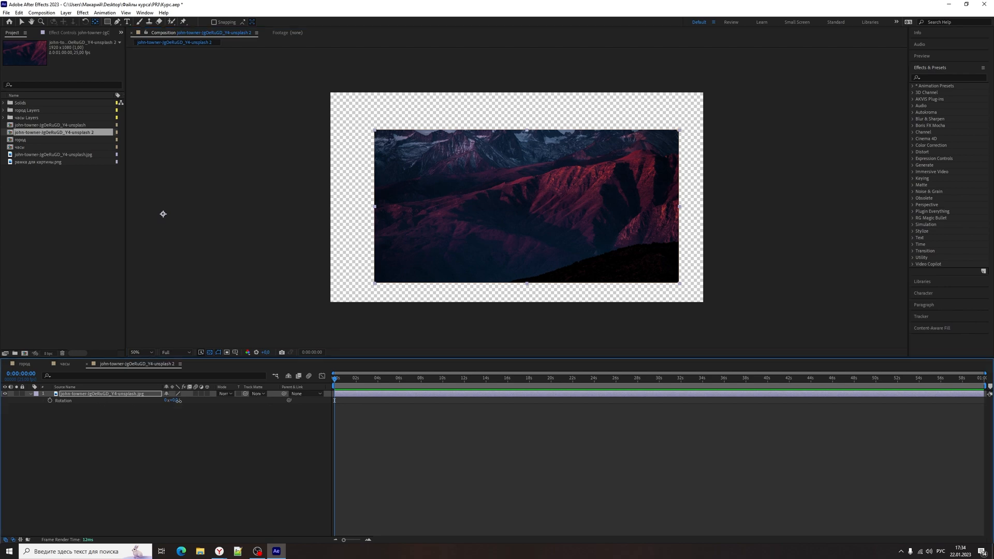
{"action": "left_click_drag", "start_coordinate": [173, 400], "coordinate": [174, 424]}
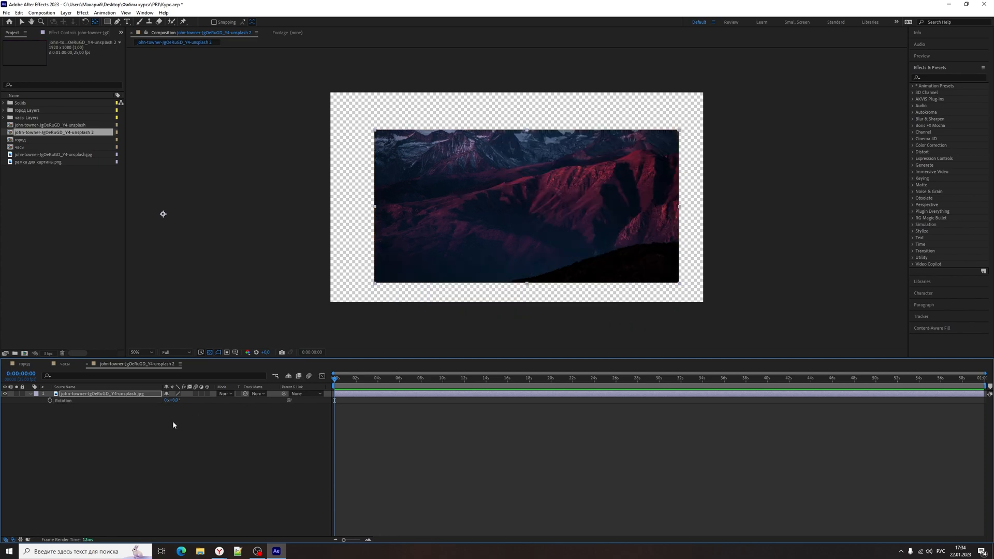
Duplicate the photo layer and move the copy's anchor point far outside the composition's right side
{"action": "left_click", "coordinate": [115, 395]}
{"action": "left_click_drag", "start_coordinate": [109, 398], "coordinate": [116, 396]}
{"action": "key", "text": "ctrl+d"}
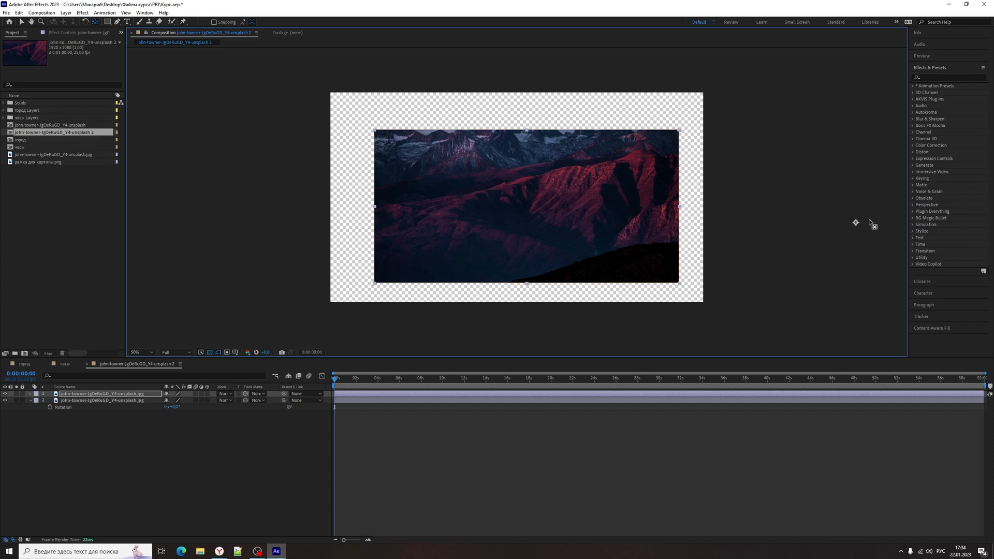
Reveal the copy's rotation and rotate both photo layers to 2° around their anchor points
{"action": "left_click", "coordinate": [133, 397]}
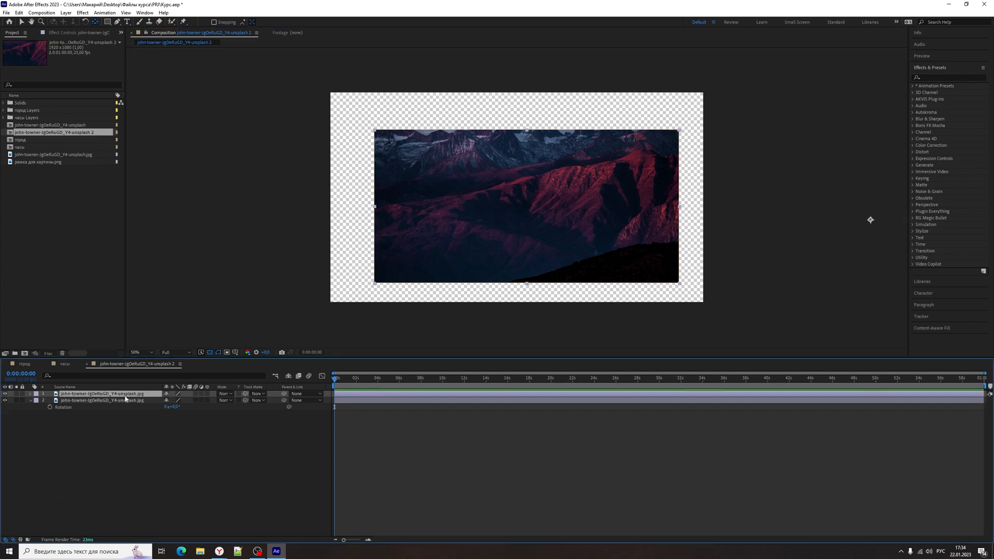
{"action": "key", "text": "r"}
{"action": "mouse_move", "coordinate": [174, 402]}
{"action": "left_mouse_down"}
{"action": "mouse_move", "coordinate": [196, 402]}
{"action": "mouse_move", "coordinate": [175, 402]}
{"action": "mouse_move", "coordinate": [195, 403]}
{"action": "mouse_move", "coordinate": [176, 402]}
{"action": "mouse_move", "coordinate": [167, 415]}
{"action": "mouse_move", "coordinate": [177, 417]}
{"action": "left_mouse_up"}
{"action": "left_click", "coordinate": [147, 408]}
{"action": "left_click", "coordinate": [172, 445]}
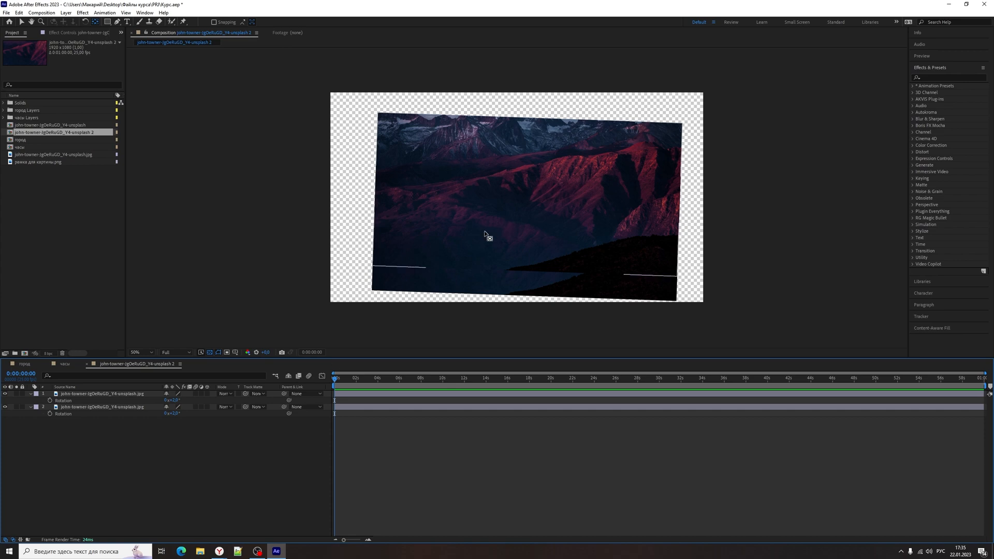
Draw a closed, curvy freeform shape over the photo with the Pen tool, using the blue fill and pinkish red stroke
{"action": "key", "text": "g"}
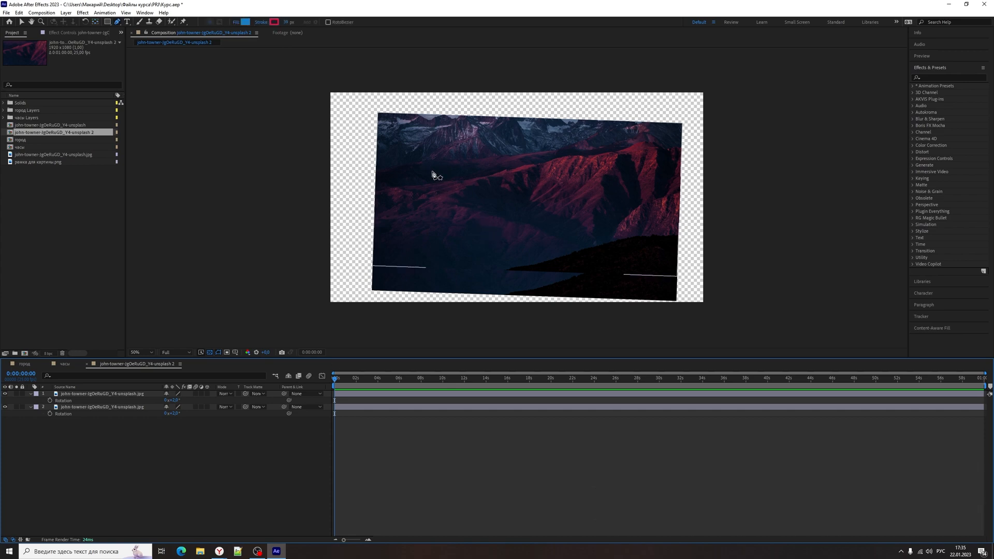
{"action": "left_click_drag", "start_coordinate": [380, 200], "coordinate": [362, 195]}
{"action": "mouse_move", "coordinate": [440, 152]}
{"action": "left_mouse_down"}
{"action": "mouse_move", "coordinate": [405, 169]}
{"action": "mouse_move", "coordinate": [466, 144]}
{"action": "mouse_move", "coordinate": [505, 155]}
{"action": "left_mouse_up"}
{"action": "left_click_drag", "start_coordinate": [517, 167], "coordinate": [585, 149]}
{"action": "left_click_drag", "start_coordinate": [635, 160], "coordinate": [639, 181]}
{"action": "left_click_drag", "start_coordinate": [617, 220], "coordinate": [600, 218]}
{"action": "mouse_move", "coordinate": [568, 178]}
{"action": "left_mouse_down"}
{"action": "mouse_move", "coordinate": [553, 180]}
{"action": "mouse_move", "coordinate": [539, 212]}
{"action": "left_mouse_up"}
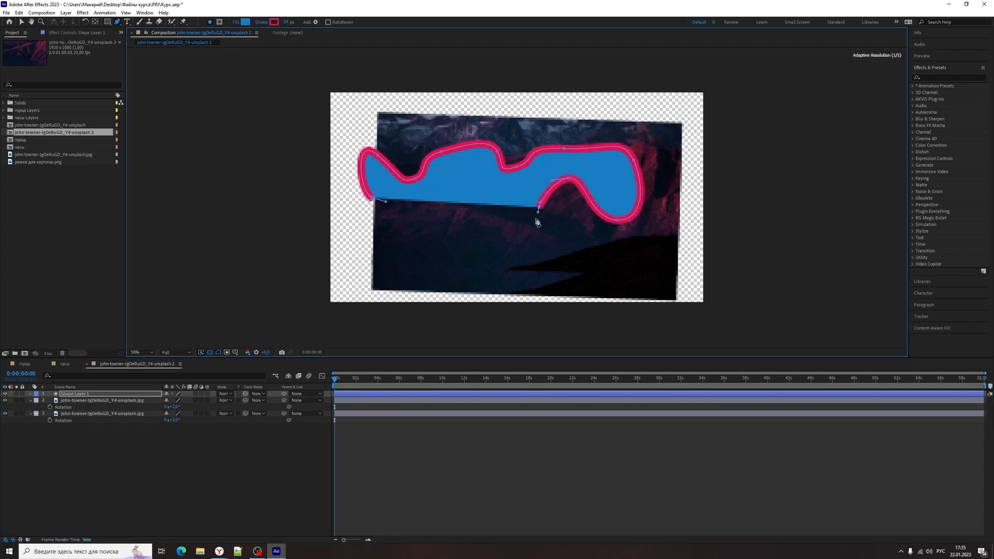
{"action": "left_click_drag", "start_coordinate": [512, 247], "coordinate": [502, 247]}
{"action": "left_click_drag", "start_coordinate": [498, 207], "coordinate": [495, 197]}
{"action": "left_click_drag", "start_coordinate": [483, 182], "coordinate": [471, 179]}
{"action": "left_click_drag", "start_coordinate": [451, 181], "coordinate": [429, 238]}
{"action": "left_click_drag", "start_coordinate": [379, 261], "coordinate": [368, 254]}
{"action": "left_click_drag", "start_coordinate": [379, 233], "coordinate": [418, 204]}
{"action": "left_click", "coordinate": [373, 201]}
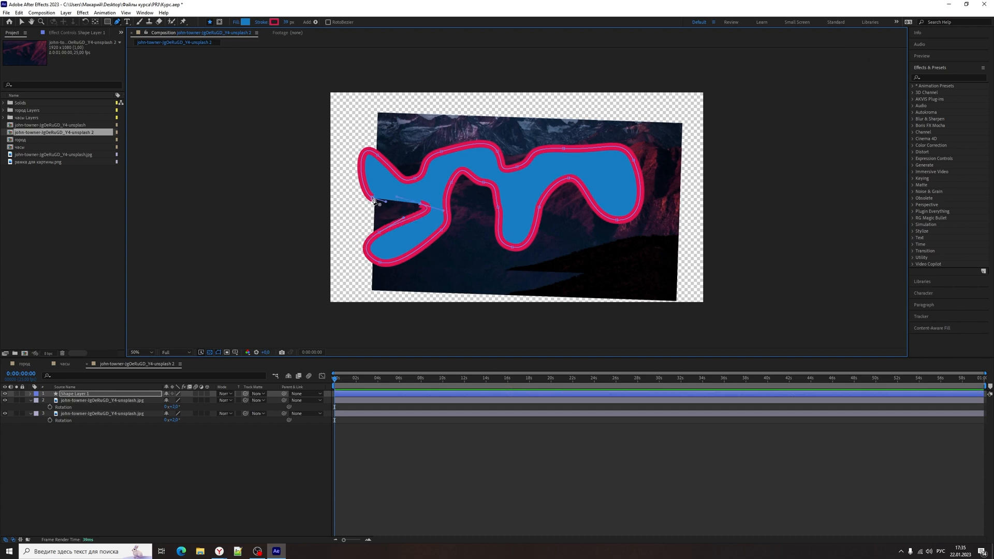
{"action": "left_click_drag", "start_coordinate": [373, 201], "coordinate": [428, 216]}
{"action": "left_click", "coordinate": [374, 202]}
{"action": "key", "text": "v"}
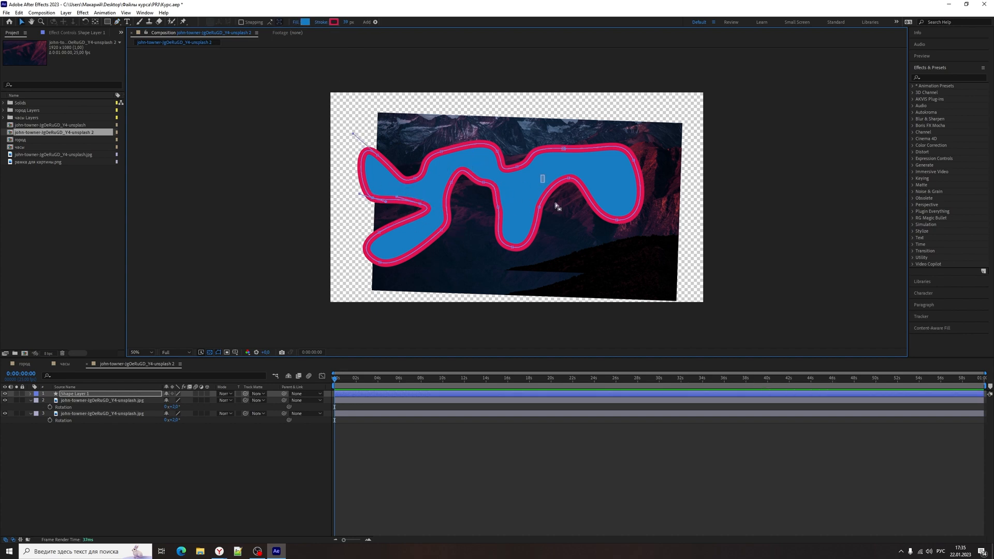
Move the freeform shape slightly up and across the photo, and pull a point on its inner edge downward to reshape it
{"action": "double_click", "coordinate": [517, 182]}
{"action": "left_click_drag", "start_coordinate": [518, 184], "coordinate": [571, 188]}
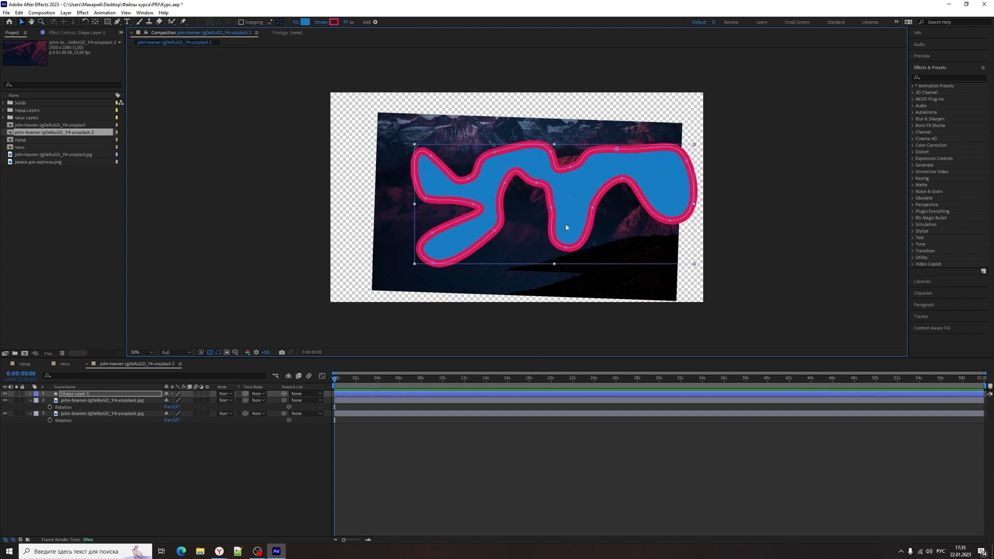
{"action": "left_click_drag", "start_coordinate": [566, 227], "coordinate": [529, 211]}
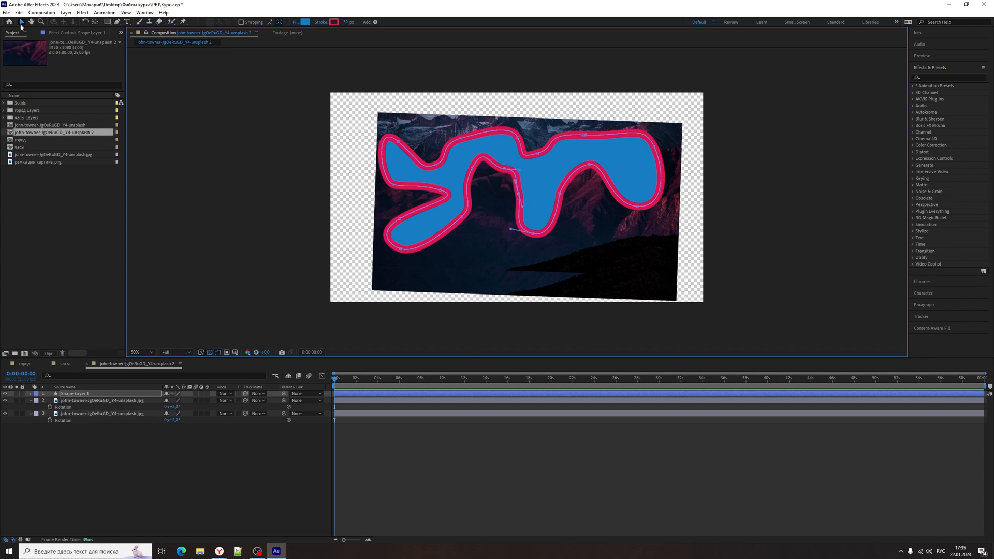
{"action": "left_click_drag", "start_coordinate": [504, 172], "coordinate": [472, 220]}
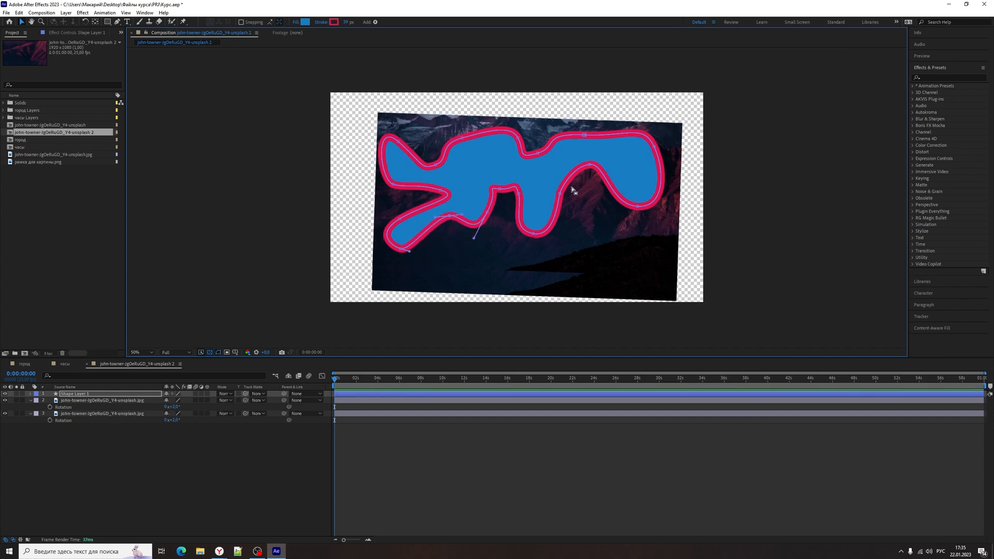
{"action": "left_click", "coordinate": [558, 177]}
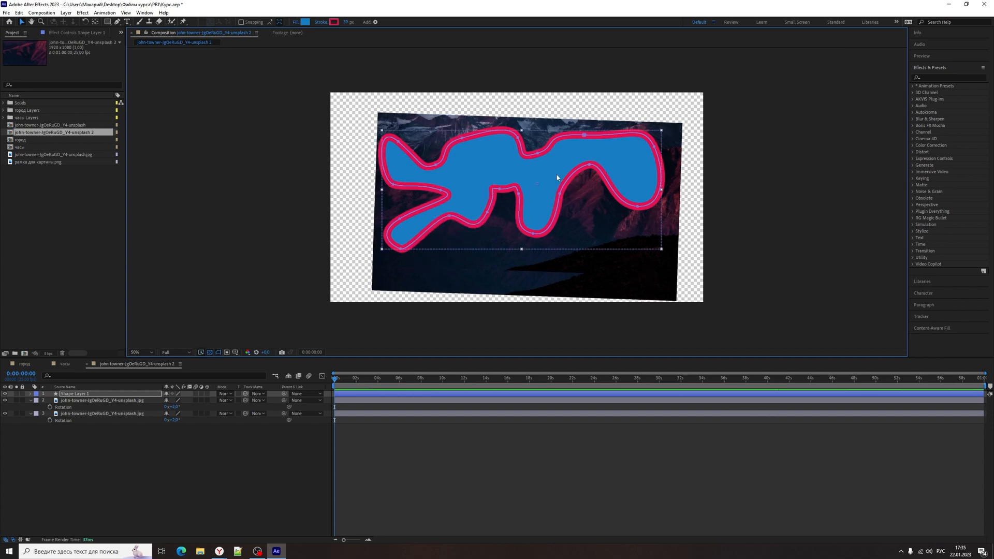
Delete the shape layer and both mountain photo layers so the composition is empty
{"action": "left_click", "coordinate": [73, 395]}
{"action": "key", "text": "Delete"}
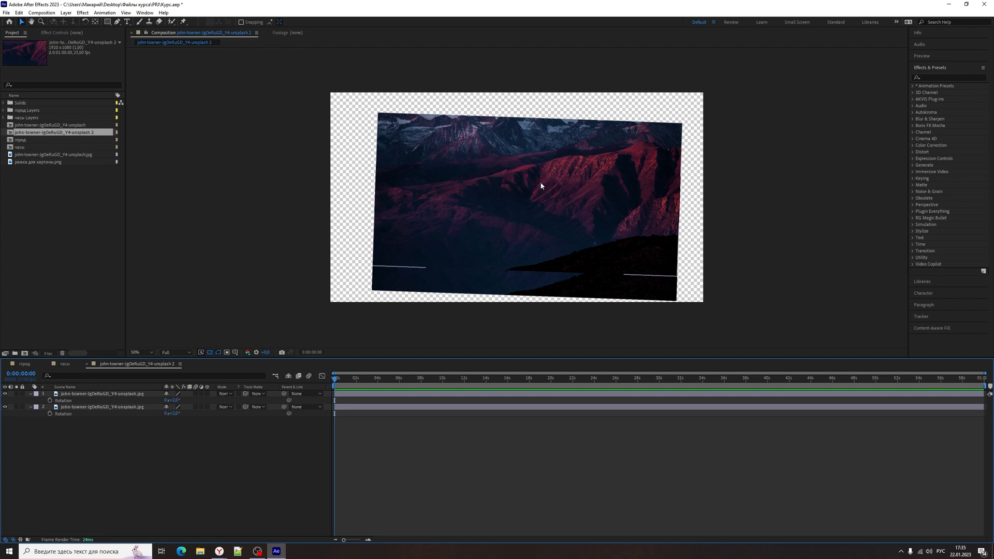
{"action": "left_click", "coordinate": [388, 260]}
{"action": "key", "text": "Delete"}
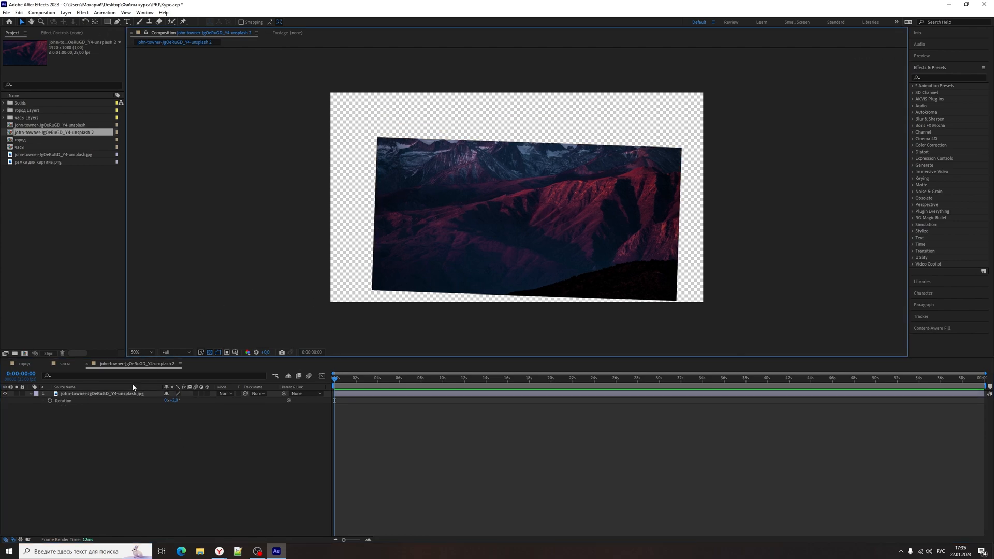
{"action": "left_click", "coordinate": [91, 396]}
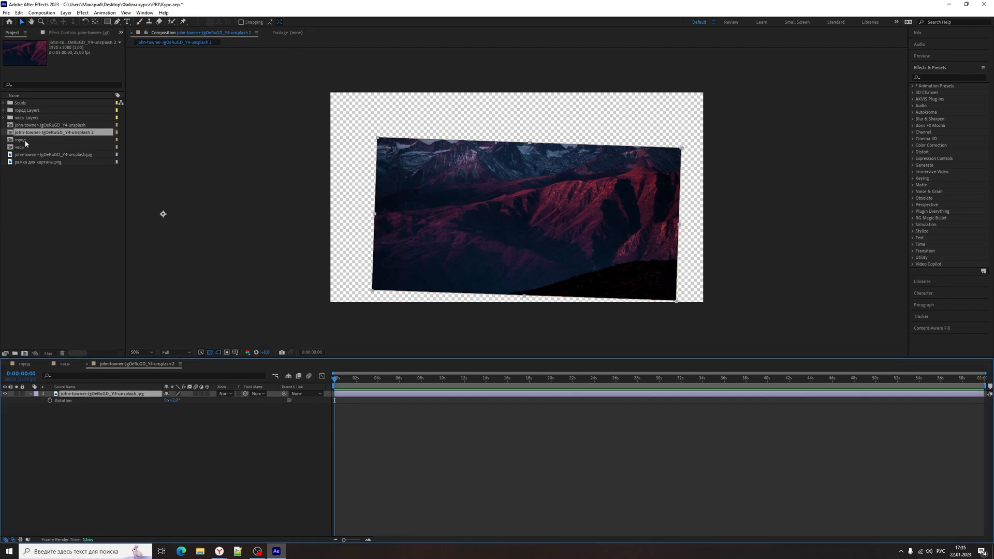
{"action": "key", "text": "Delete"}
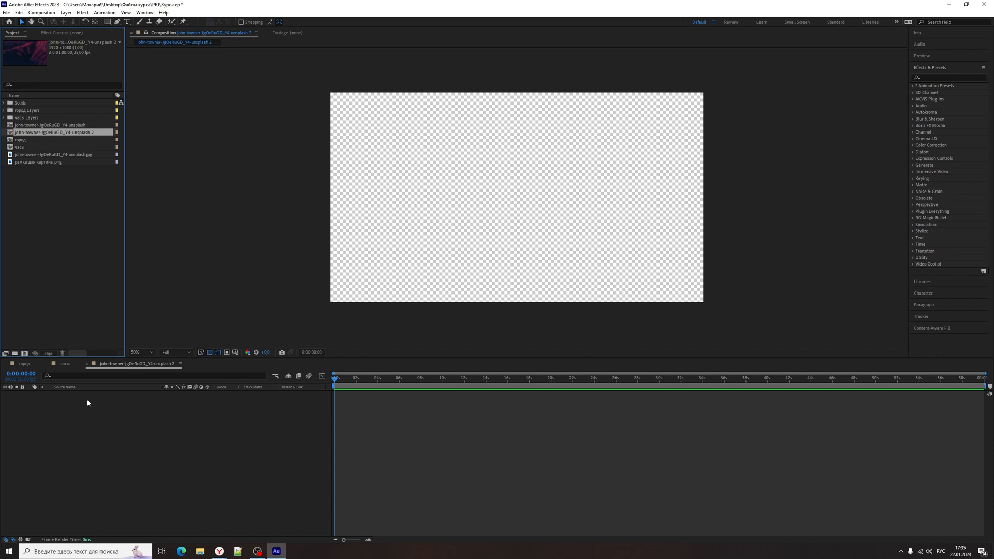
Add the original mountain photo to the composition and scale it down until it just overfills the frame
{"action": "left_click_drag", "start_coordinate": [42, 127], "coordinate": [124, 373]}
{"action": "left_click_drag", "start_coordinate": [37, 154], "coordinate": [153, 418]}
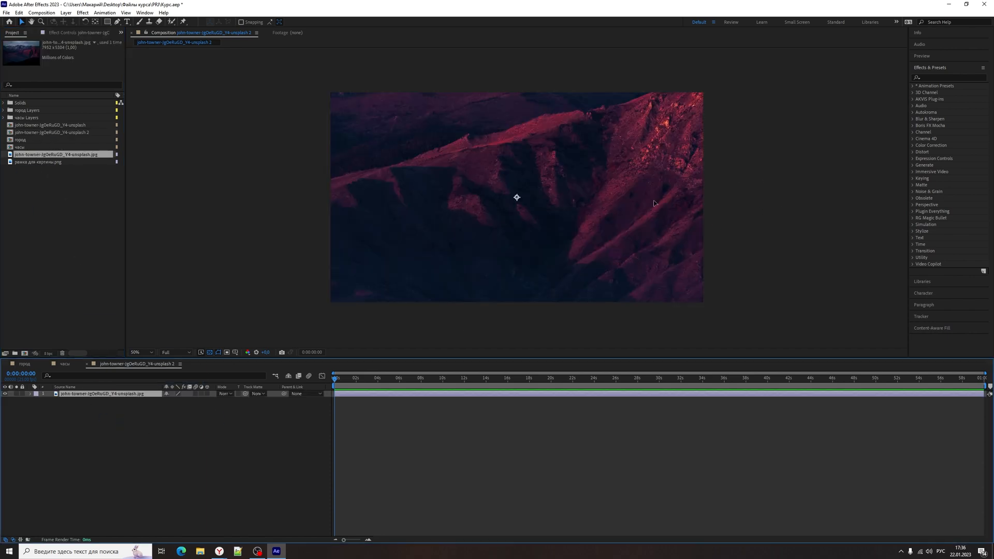
{"action": "scroll", "coordinate": [654, 203], "scroll_direction": "down", "scroll_amount": 1}
{"action": "key", "text": "ctrl+alt+shift+h"}
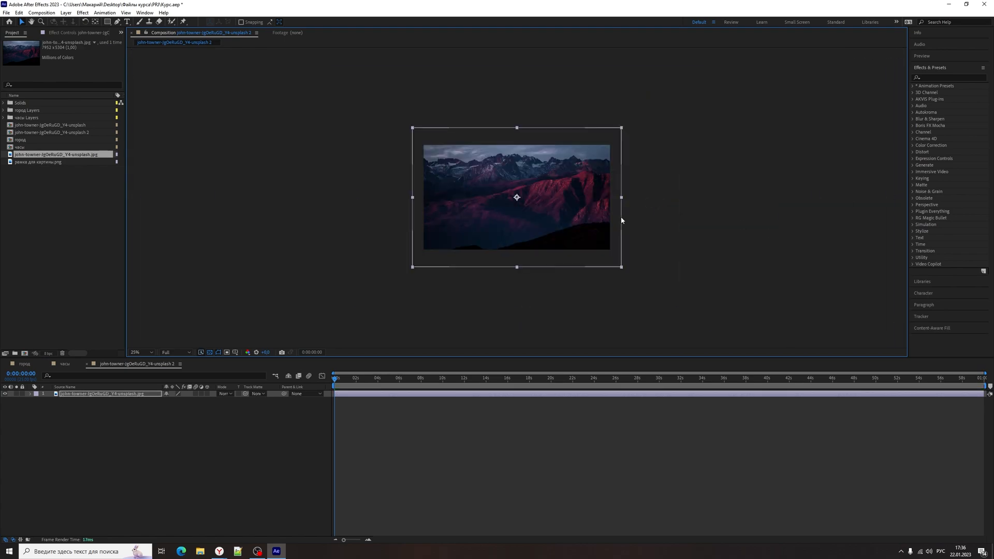
{"action": "scroll", "coordinate": [531, 212], "scroll_direction": "up", "scroll_amount": 1}
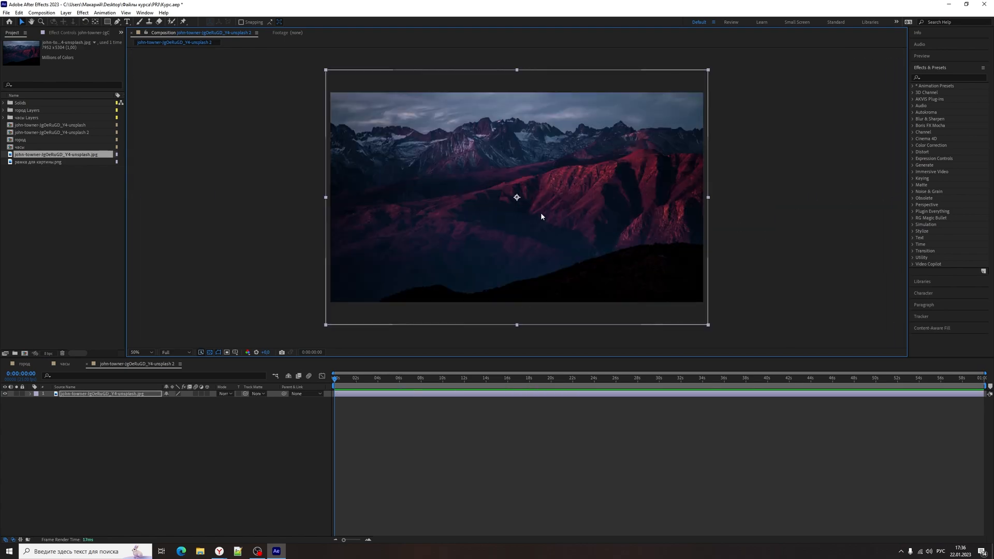
Start a Pen mask at the photo's left edge and trace the mountain ridge to the small peak right of centre
{"action": "scroll", "coordinate": [363, 213], "scroll_direction": "up", "scroll_amount": 1}
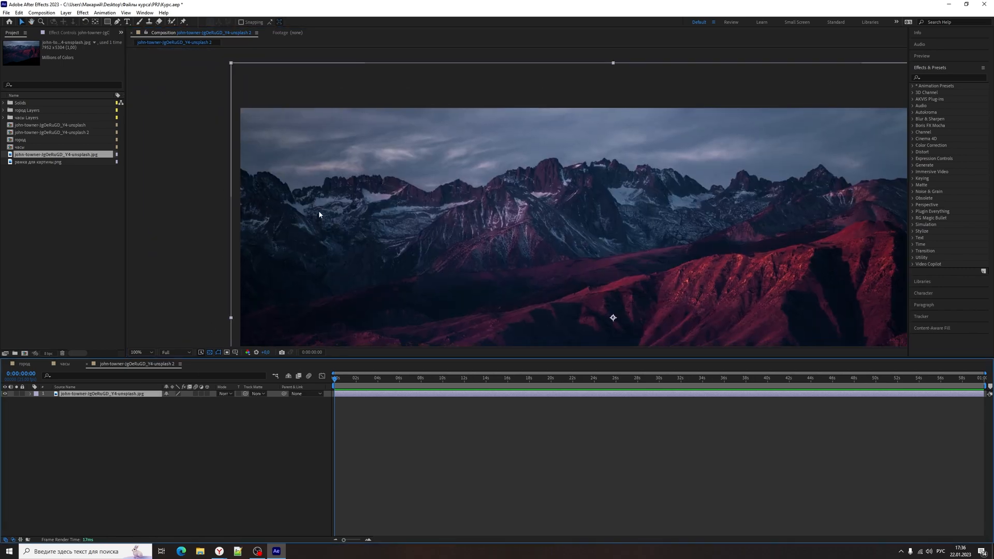
{"action": "key", "text": "g"}
{"action": "left_click", "coordinate": [252, 175]}
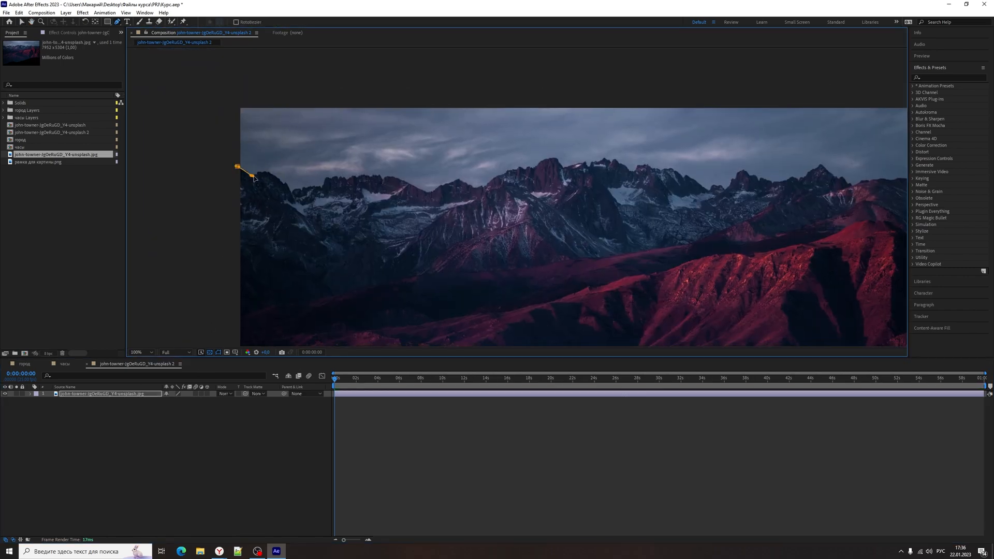
{"action": "left_click", "coordinate": [262, 173]}
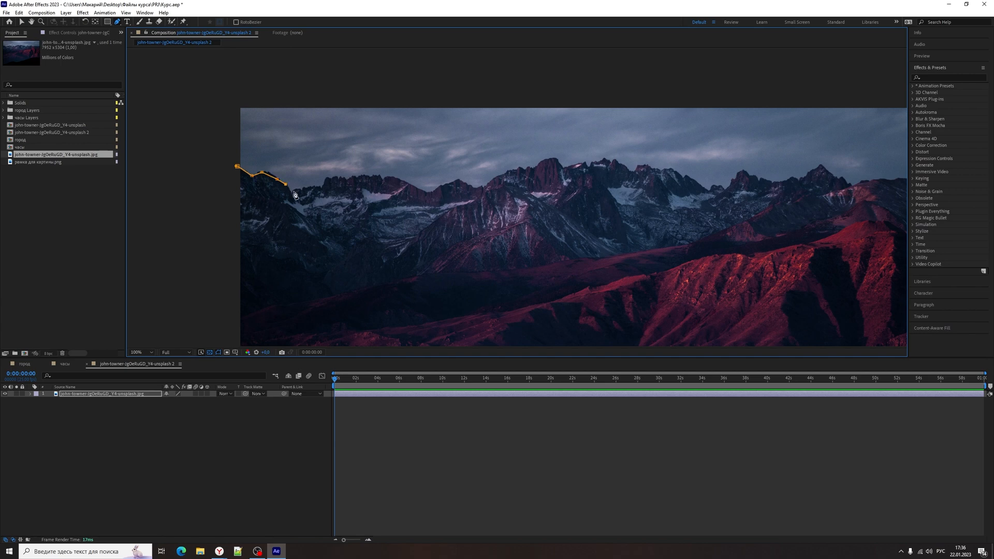
{"action": "left_click", "coordinate": [321, 186]}
{"action": "left_click", "coordinate": [327, 177]}
{"action": "left_click", "coordinate": [366, 175]}
{"action": "left_click", "coordinate": [430, 193]}
{"action": "left_click", "coordinate": [441, 185]}
{"action": "left_click", "coordinate": [447, 185]}
{"action": "left_click", "coordinate": [474, 187]}
{"action": "left_click", "coordinate": [482, 186]}
{"action": "left_click", "coordinate": [490, 176]}
{"action": "left_click", "coordinate": [499, 175]}
{"action": "left_click", "coordinate": [510, 175]}
{"action": "left_click", "coordinate": [557, 157]}
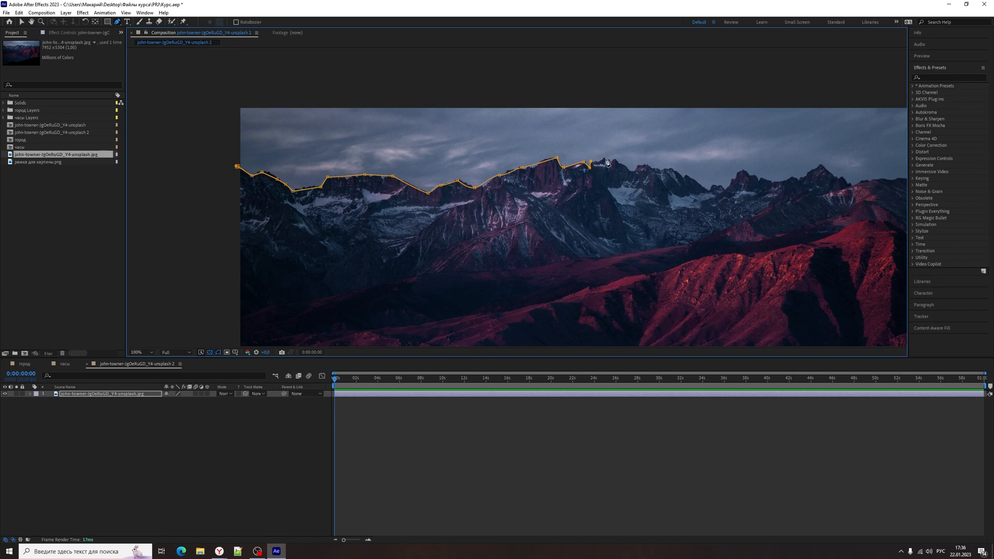
{"action": "left_click", "coordinate": [606, 158]}
{"action": "left_click", "coordinate": [637, 165]}
{"action": "left_click", "coordinate": [671, 169]}
{"action": "left_click", "coordinate": [676, 170]}
{"action": "left_click", "coordinate": [707, 190]}
{"action": "left_click", "coordinate": [760, 178]}
{"action": "left_click", "coordinate": [775, 180]}
Continue tracing the mask along the remaining ridge line to just beyond the photo's right edge
{"action": "left_click_drag", "start_coordinate": [775, 179], "coordinate": [622, 194]}
{"action": "left_click", "coordinate": [633, 193]}
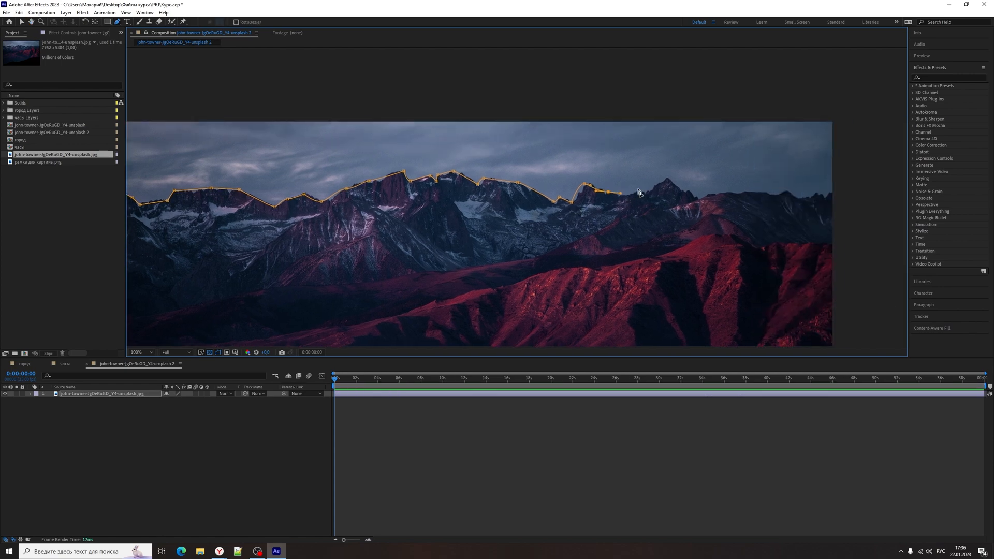
{"action": "left_click", "coordinate": [644, 191]}
{"action": "left_click", "coordinate": [668, 178]}
{"action": "left_click", "coordinate": [685, 191]}
{"action": "left_click", "coordinate": [693, 198]}
{"action": "left_click", "coordinate": [715, 193]}
{"action": "left_click", "coordinate": [730, 193]}
{"action": "left_click", "coordinate": [750, 191]}
{"action": "left_click", "coordinate": [774, 196]}
{"action": "left_click", "coordinate": [786, 191]}
{"action": "left_click", "coordinate": [794, 195]}
{"action": "left_click", "coordinate": [800, 200]}
{"action": "left_click", "coordinate": [813, 193]}
{"action": "left_click", "coordinate": [832, 193]}
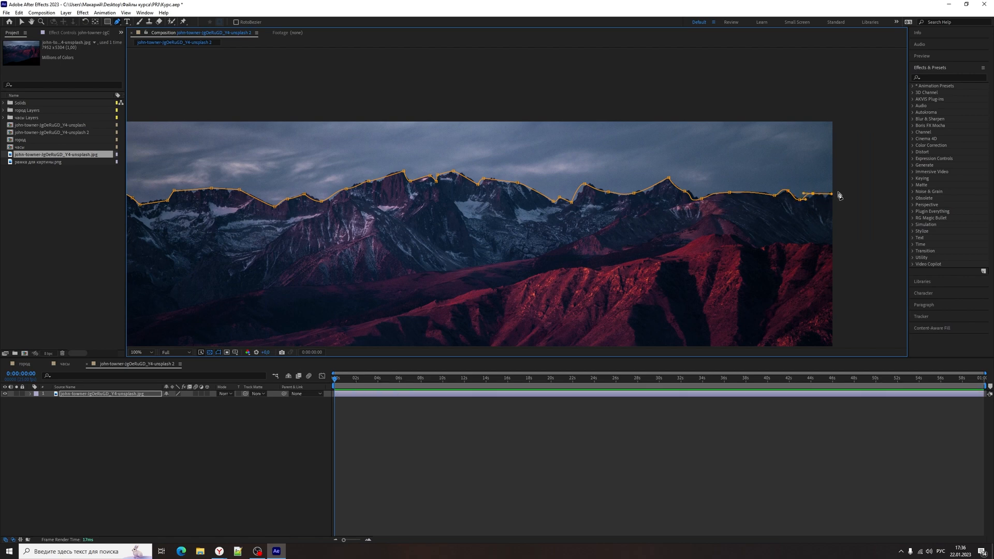
{"action": "left_click", "coordinate": [841, 191]}
Close the ridge mask by running its path outside the frame's right, bottom and left sides to the first point, leaving the mountains cut out
{"action": "left_click_drag", "start_coordinate": [832, 274], "coordinate": [808, 176]}
{"action": "scroll", "coordinate": [808, 175], "scroll_direction": "down", "scroll_amount": 4}
{"action": "left_click", "coordinate": [847, 248]}
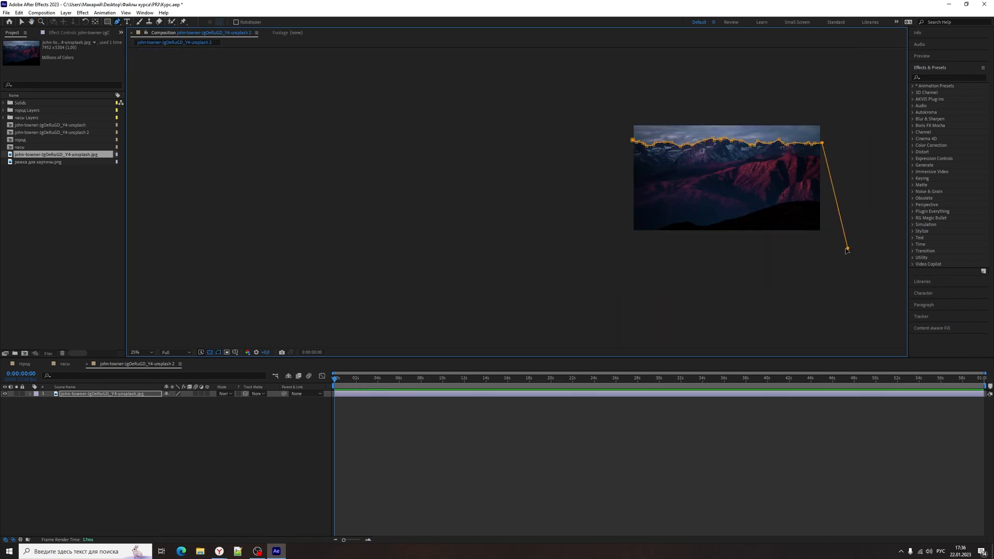
{"action": "left_click_drag", "start_coordinate": [694, 264], "coordinate": [673, 265]}
{"action": "left_click", "coordinate": [573, 248]}
{"action": "left_click", "coordinate": [633, 140]}
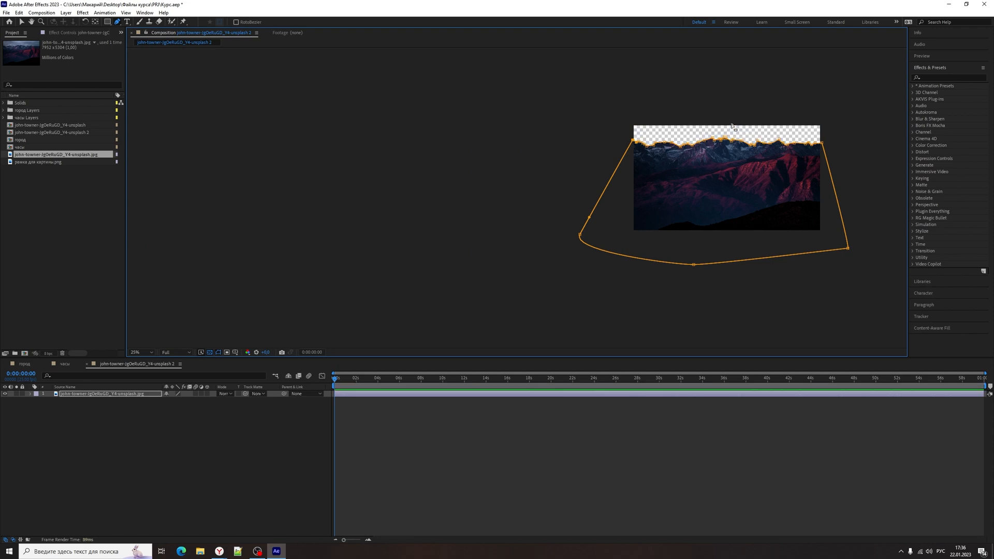
{"action": "scroll", "coordinate": [730, 127], "scroll_direction": "up", "scroll_amount": 2}
{"action": "left_click", "coordinate": [519, 443]}
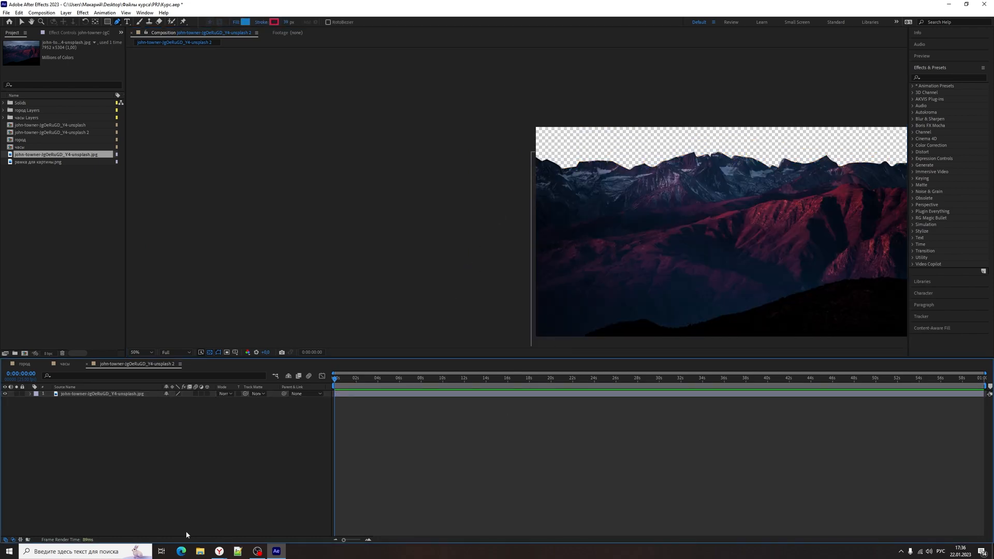
Switch to Yandex Browser and search the web for "облака png"
{"action": "left_click", "coordinate": [219, 551]}
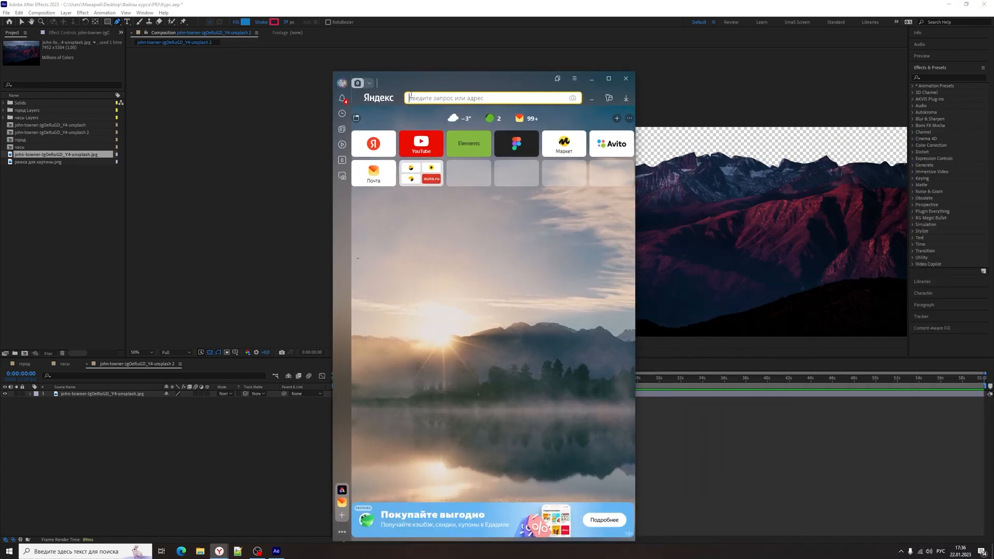
{"action": "left_click", "coordinate": [465, 98]}
{"action": "type", "text": "обл"}
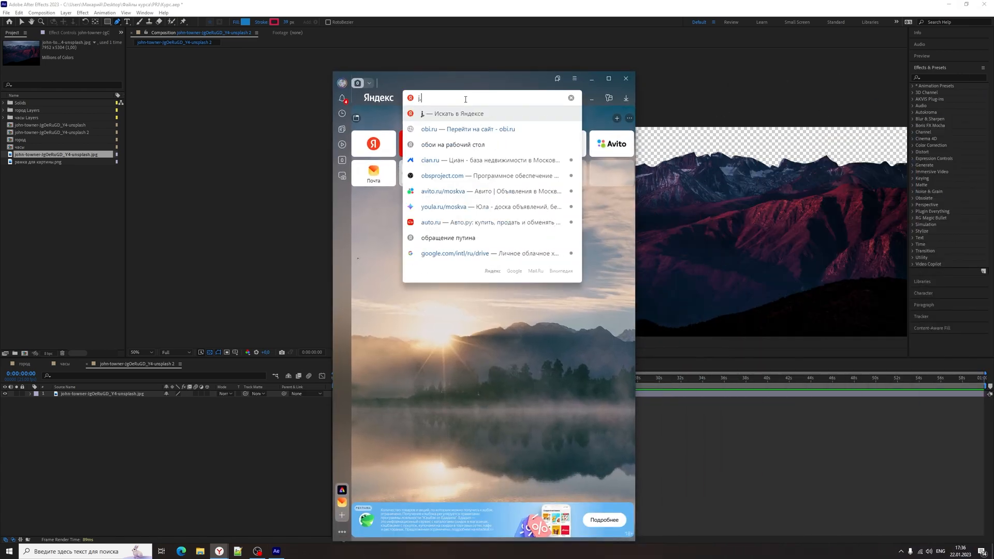
{"action": "type", "text": "ака "}
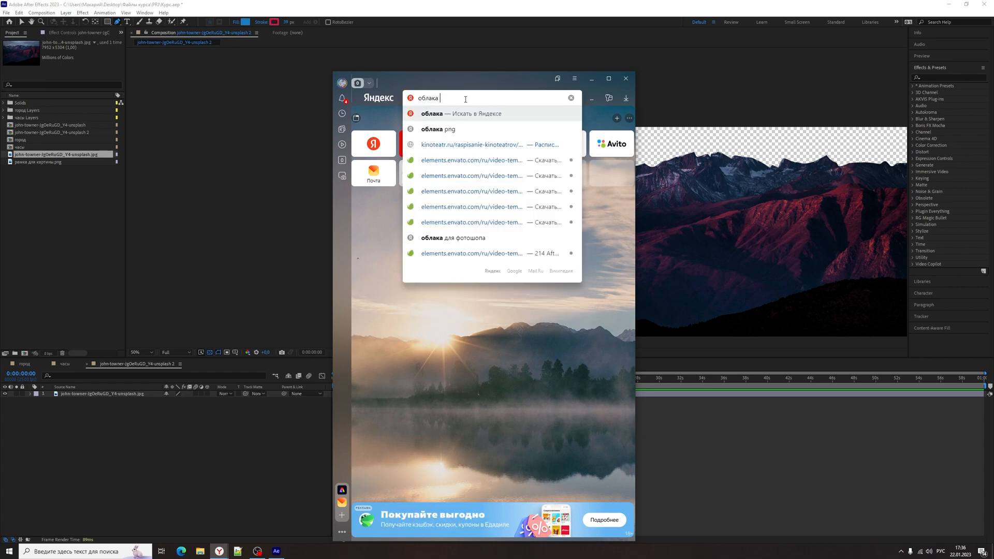
{"action": "type", "text": "png"}
{"action": "key", "text": "Return"}
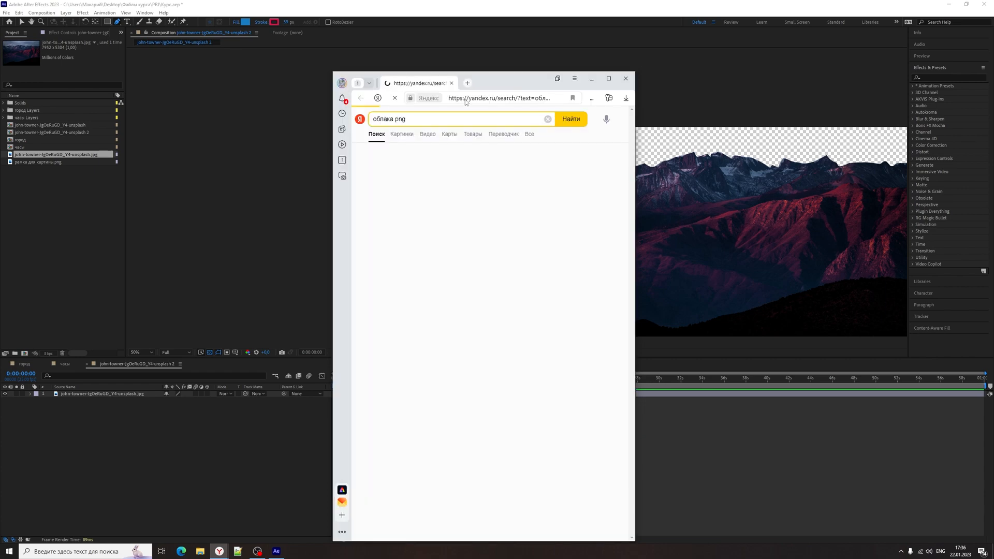
Show the image results for the query and replace the search with "небо"
{"action": "left_click", "coordinate": [410, 156]}
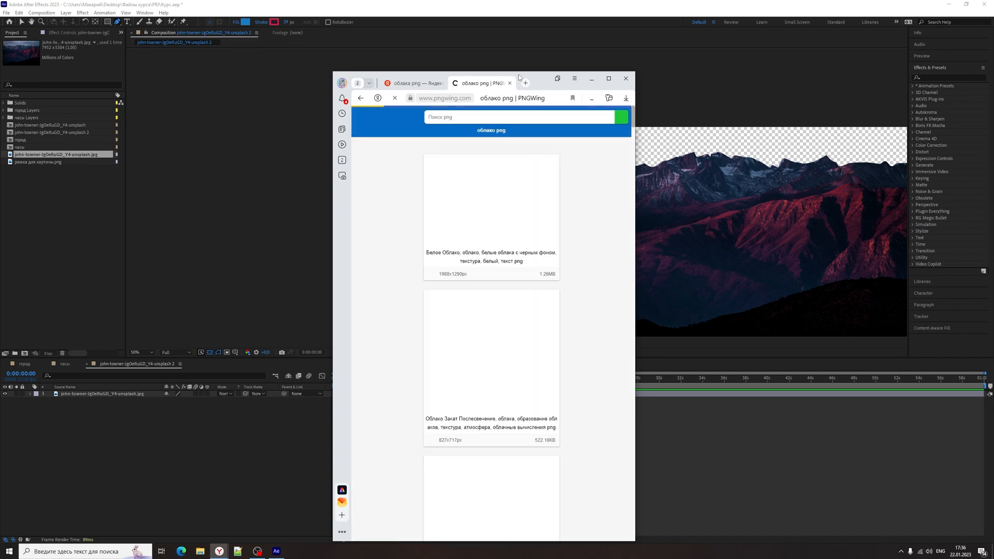
{"action": "key", "text": "ctrl+shift+Tab"}
{"action": "left_click", "coordinate": [402, 133]}
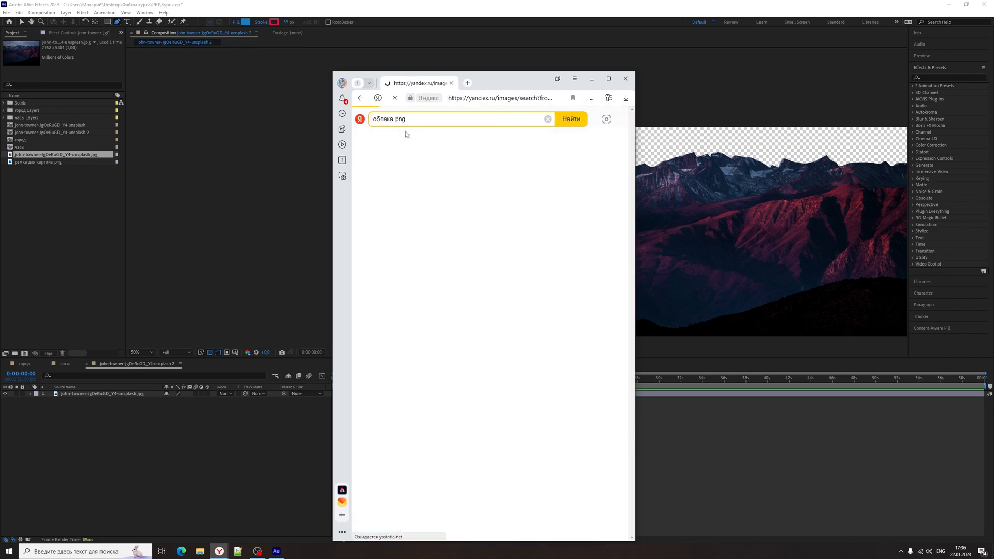
{"action": "left_click", "coordinate": [427, 122]}
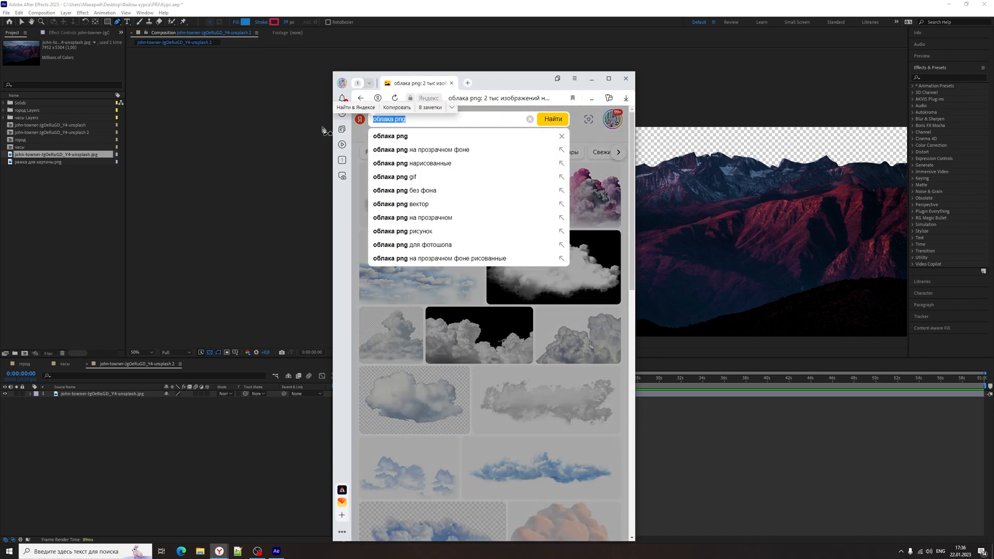
{"action": "type", "text": "yt.j"}
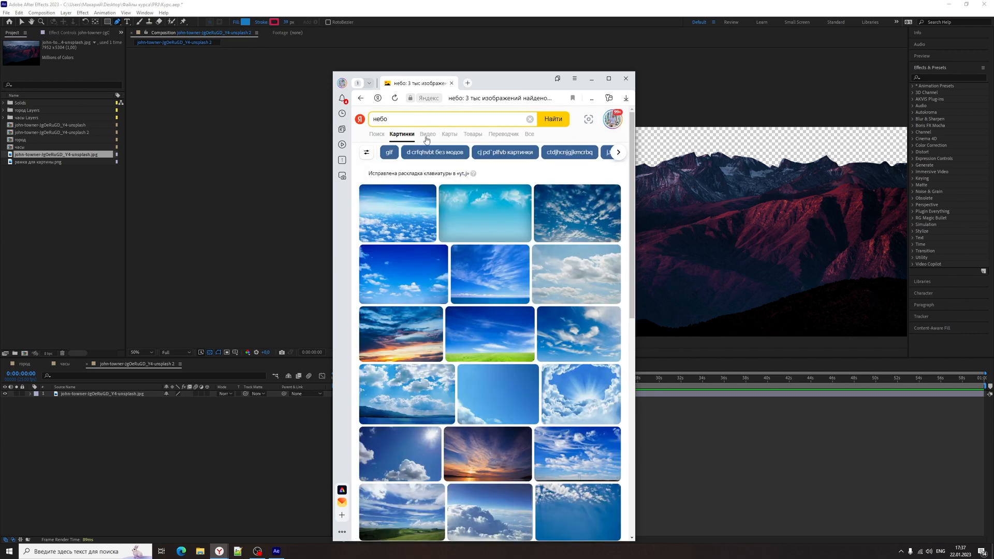
Open the first sky-with-clouds picture at 1600×1200 and save it to the computer
{"action": "left_click", "coordinate": [404, 241]}
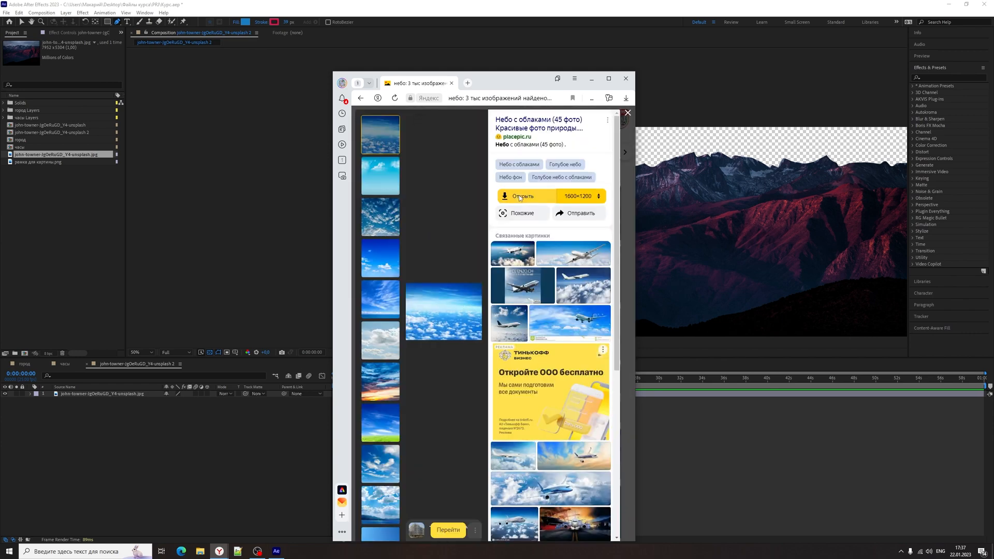
{"action": "left_click", "coordinate": [523, 196]}
{"action": "right_click", "coordinate": [512, 301]}
{"action": "left_click", "coordinate": [550, 306]}
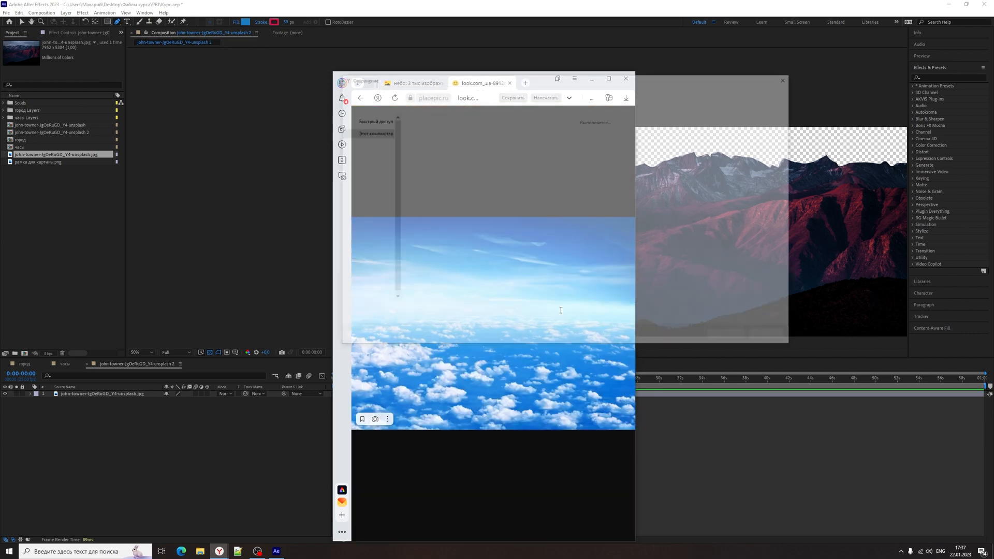
{"action": "left_click", "coordinate": [731, 338]}
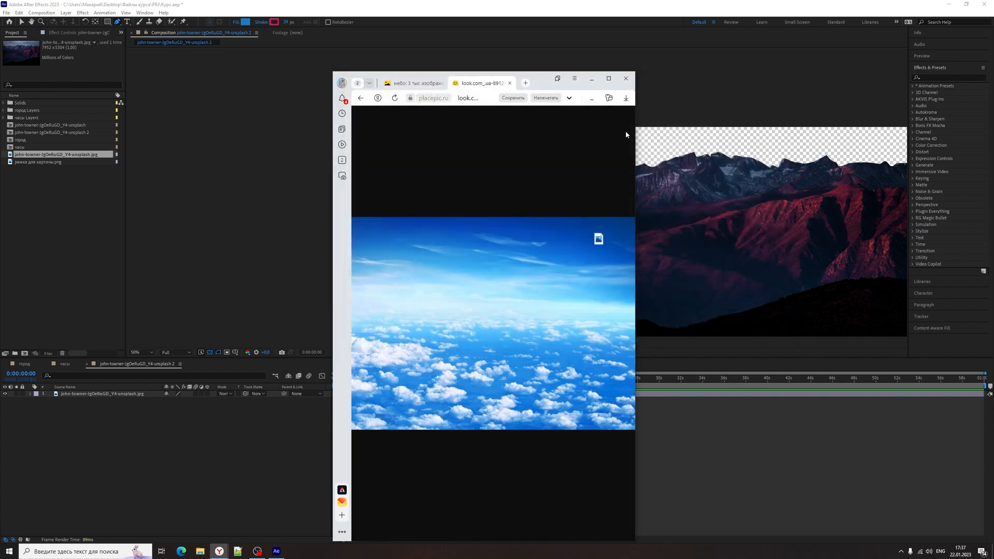
Add the downloaded sky picture to the After Effects composition, enlarge it beyond the frame's sides and move it upward
{"action": "left_click", "coordinate": [610, 98]}
{"action": "left_click_drag", "start_coordinate": [585, 146], "coordinate": [181, 459]}
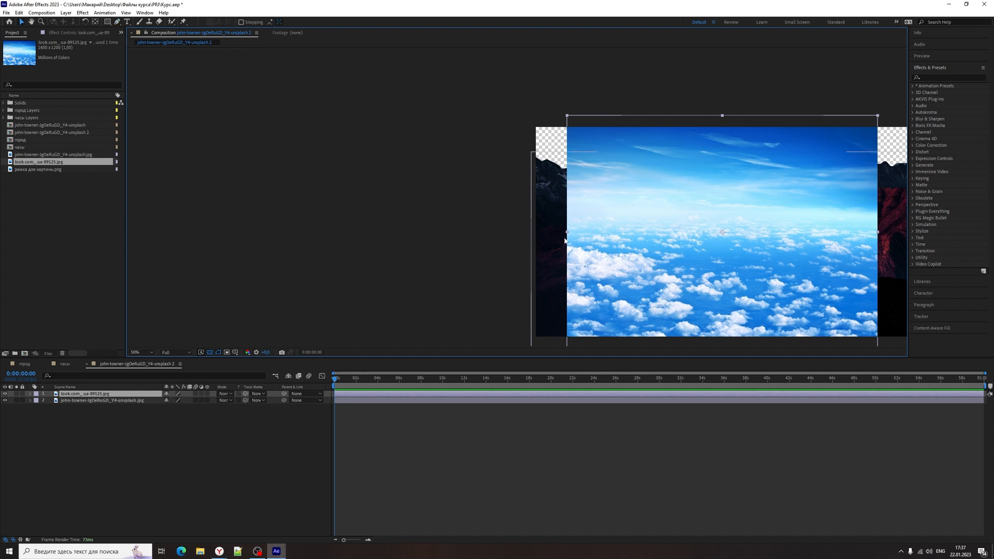
{"action": "left_click_drag", "start_coordinate": [567, 232], "coordinate": [441, 256]}
{"action": "left_click_drag", "start_coordinate": [694, 337], "coordinate": [708, 178]}
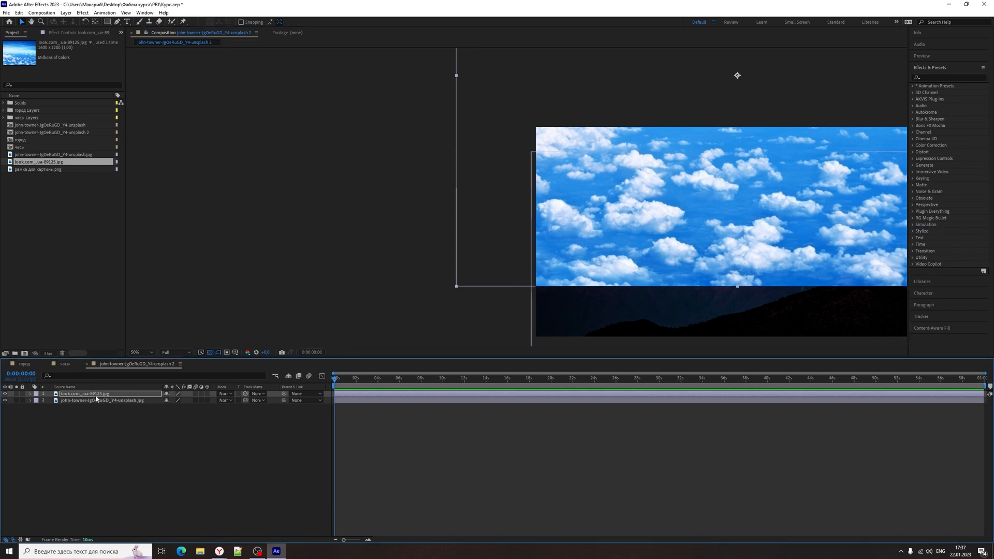
Place the sky layer beneath the mountain photo and reposition the clouds behind the ridge
{"action": "left_click_drag", "start_coordinate": [103, 394], "coordinate": [165, 401]}
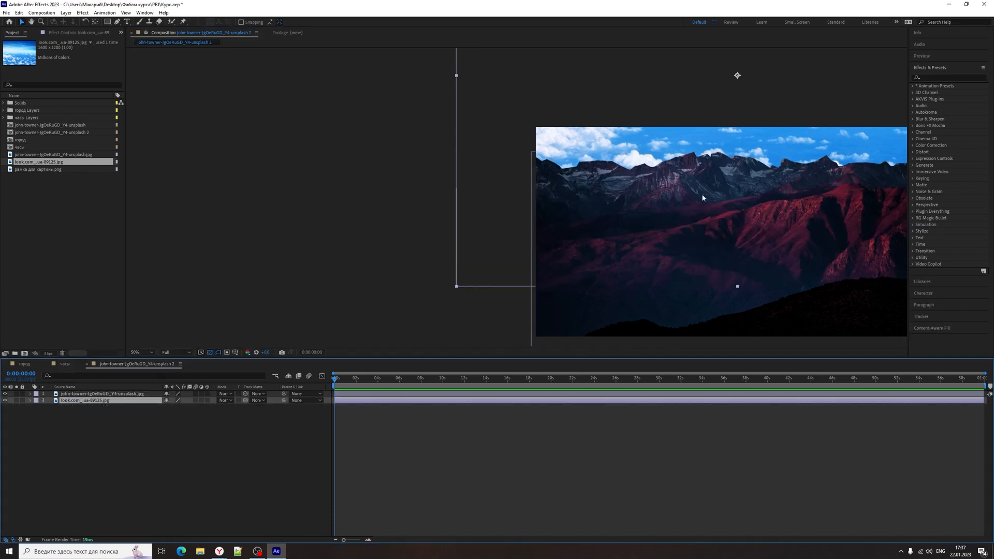
{"action": "scroll", "coordinate": [703, 197], "scroll_direction": "down", "scroll_amount": 2}
{"action": "left_click_drag", "start_coordinate": [728, 255], "coordinate": [648, 264]}
{"action": "scroll", "coordinate": [550, 209], "scroll_direction": "up", "scroll_amount": 2}
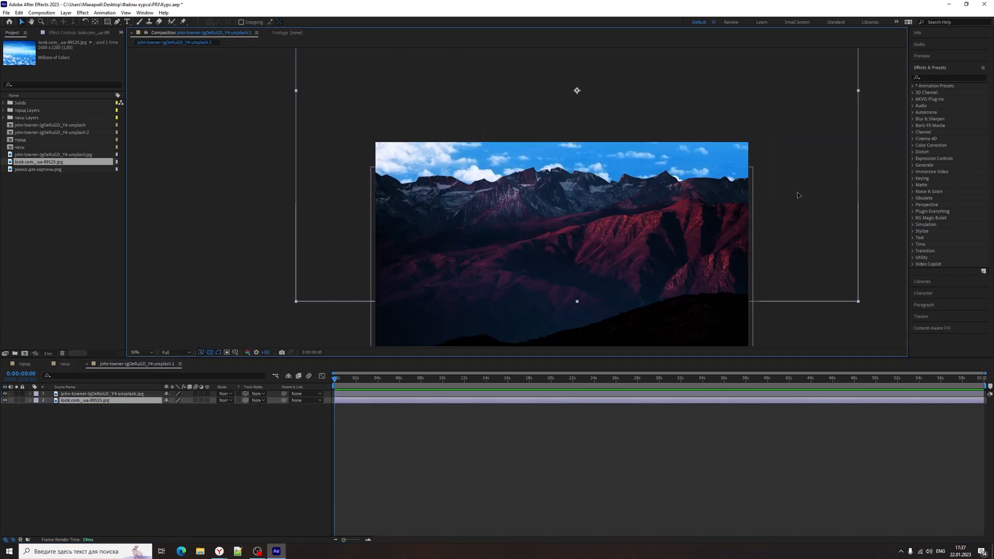
{"action": "mouse_move", "coordinate": [808, 279]}
{"action": "left_mouse_down"}
{"action": "mouse_move", "coordinate": [801, 89]}
{"action": "mouse_move", "coordinate": [801, 329]}
{"action": "mouse_move", "coordinate": [805, 279]}
{"action": "mouse_move", "coordinate": [809, 315]}
{"action": "mouse_move", "coordinate": [809, 295]}
{"action": "left_mouse_up"}
{"action": "left_click", "coordinate": [74, 399]}
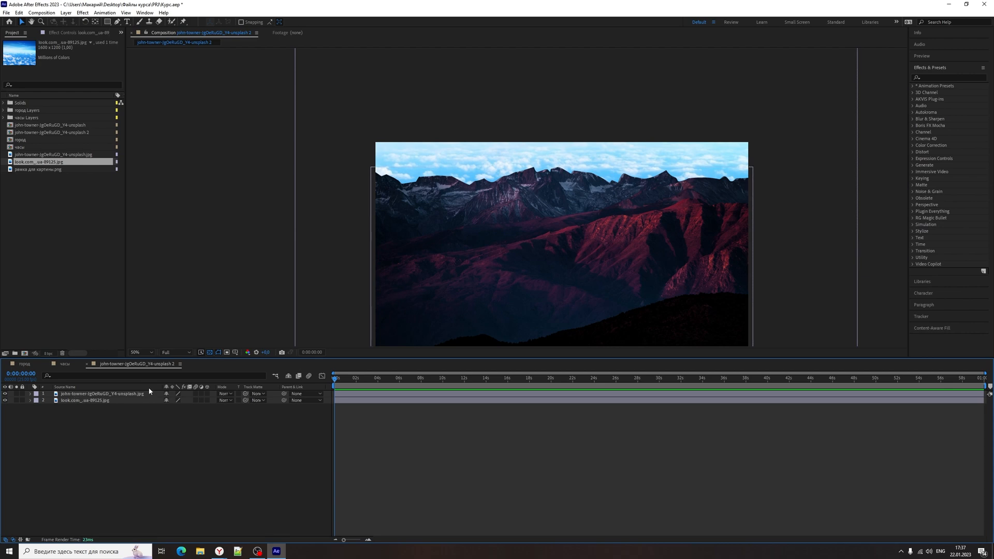
With no layer selected, draw a closed, partly curved Pen shape over the mountains and delete the resulting shape layer
{"action": "key", "text": "g"}
{"action": "left_click", "coordinate": [486, 254]}
{"action": "left_click", "coordinate": [537, 294]}
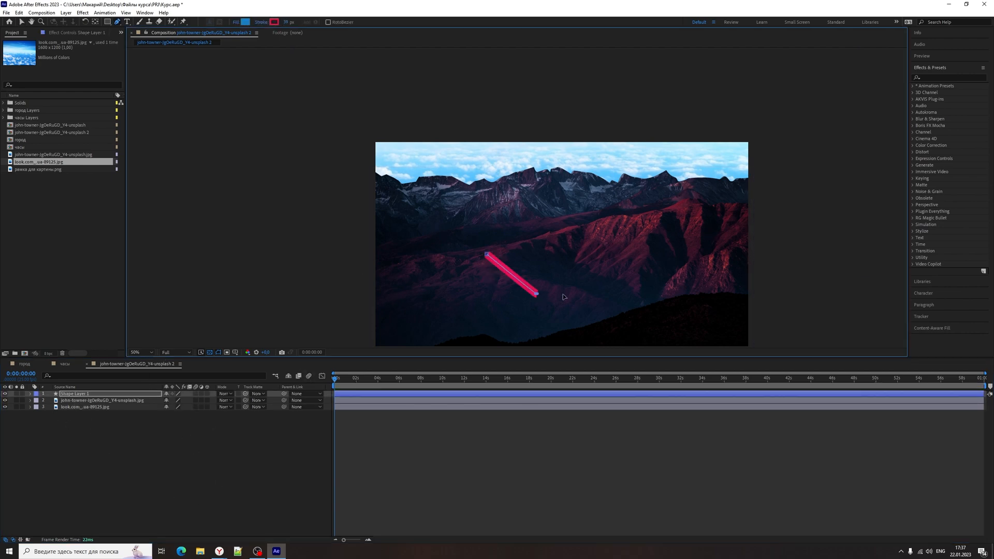
{"action": "left_click", "coordinate": [613, 295]}
{"action": "left_click_drag", "start_coordinate": [645, 269], "coordinate": [652, 292]}
{"action": "left_click", "coordinate": [532, 228]}
{"action": "left_click", "coordinate": [487, 254]}
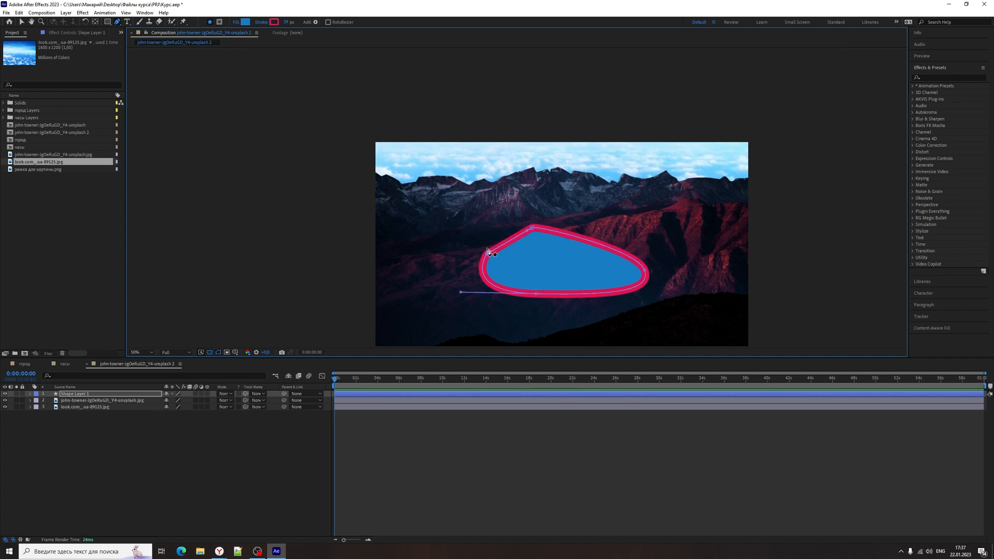
{"action": "key", "text": "Delete"}
Select the mountain photo layer and remove its ridge-line mask
{"action": "left_click", "coordinate": [118, 393]}
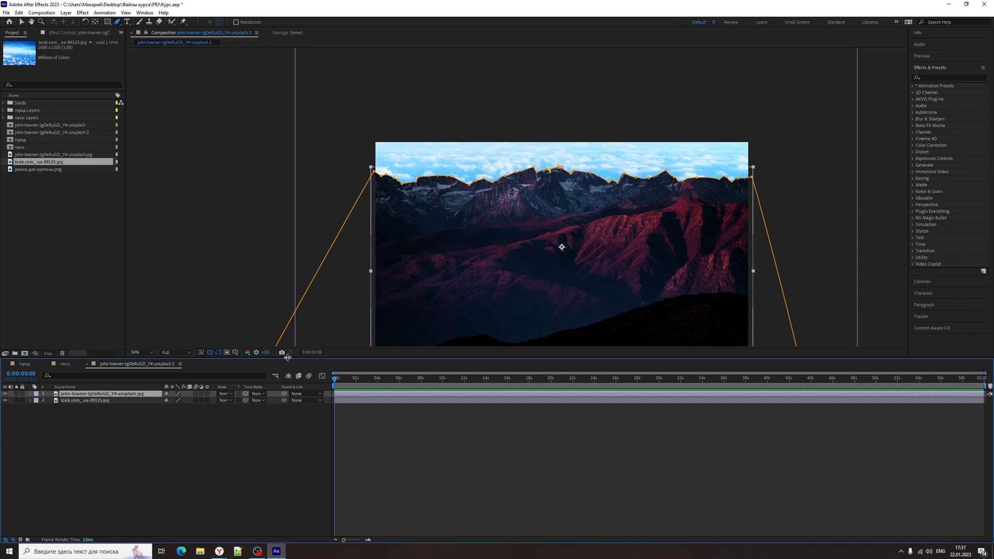
{"action": "key", "text": "ctrl+z"}
{"action": "key", "text": "ctrl+z"}
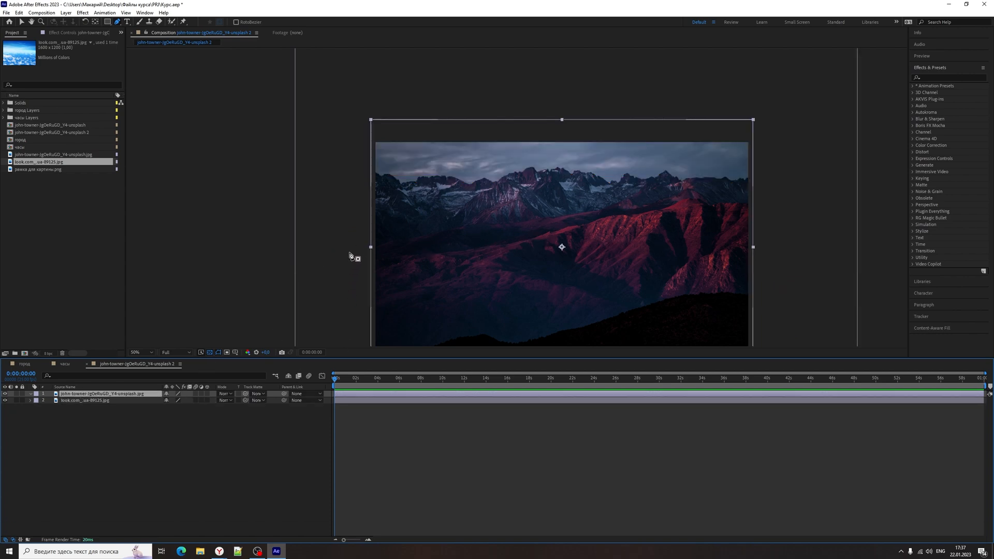
Start a new Pen mask beyond the photo's left edge and trace the nearer slopes with smooth curves past its right edge
{"action": "left_click_drag", "start_coordinate": [350, 254], "coordinate": [408, 241]}
{"action": "left_click", "coordinate": [475, 227]}
{"action": "left_click_drag", "start_coordinate": [578, 216], "coordinate": [589, 214]}
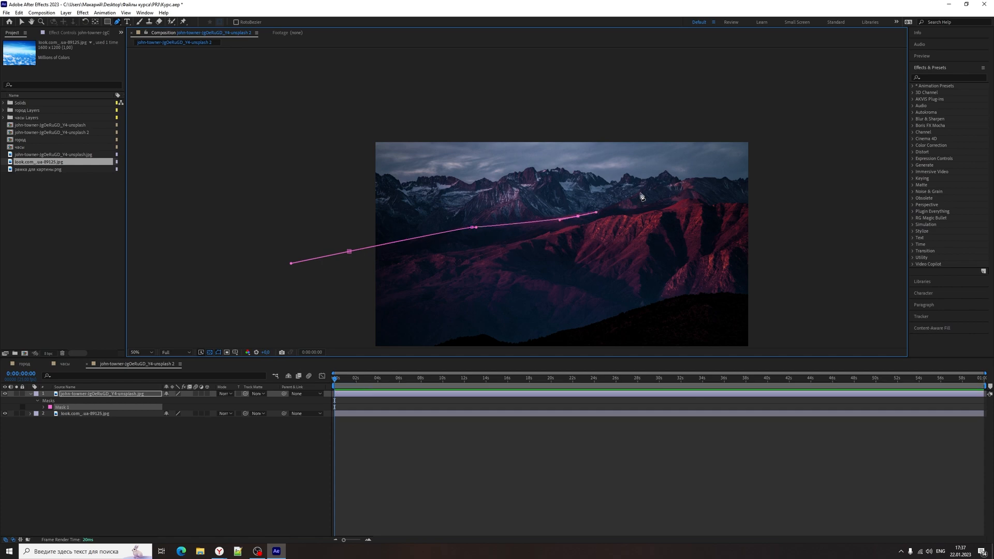
{"action": "left_click", "coordinate": [644, 191]}
{"action": "left_click_drag", "start_coordinate": [723, 176], "coordinate": [773, 187]}
Continue the mask path down the right side and beneath the frame, close it at its first point, and deselect the layer
{"action": "left_click_drag", "start_coordinate": [786, 317], "coordinate": [781, 359]}
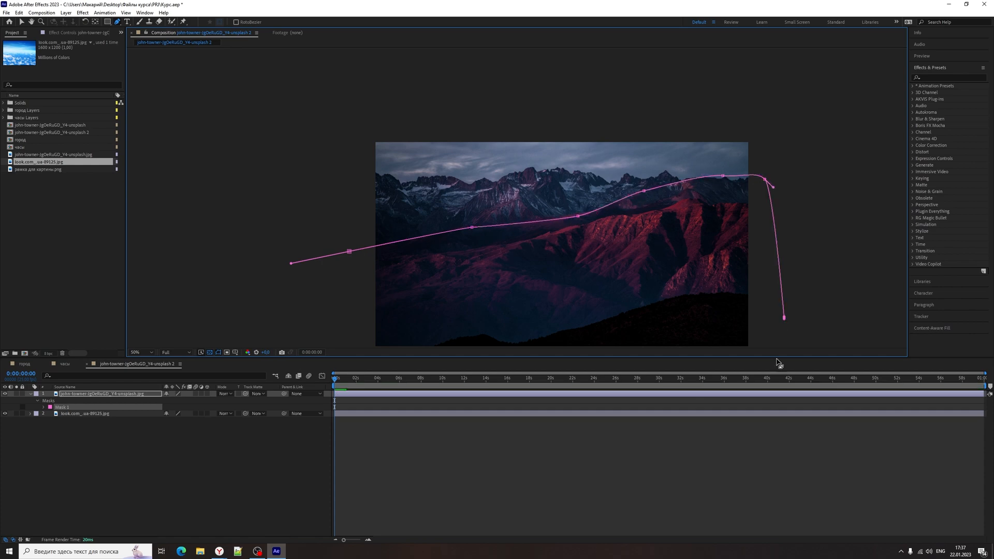
{"action": "scroll", "coordinate": [788, 240], "scroll_direction": "down", "scroll_amount": 3}
{"action": "left_click_drag", "start_coordinate": [780, 318], "coordinate": [788, 318]}
{"action": "left_click_drag", "start_coordinate": [303, 314], "coordinate": [307, 308]}
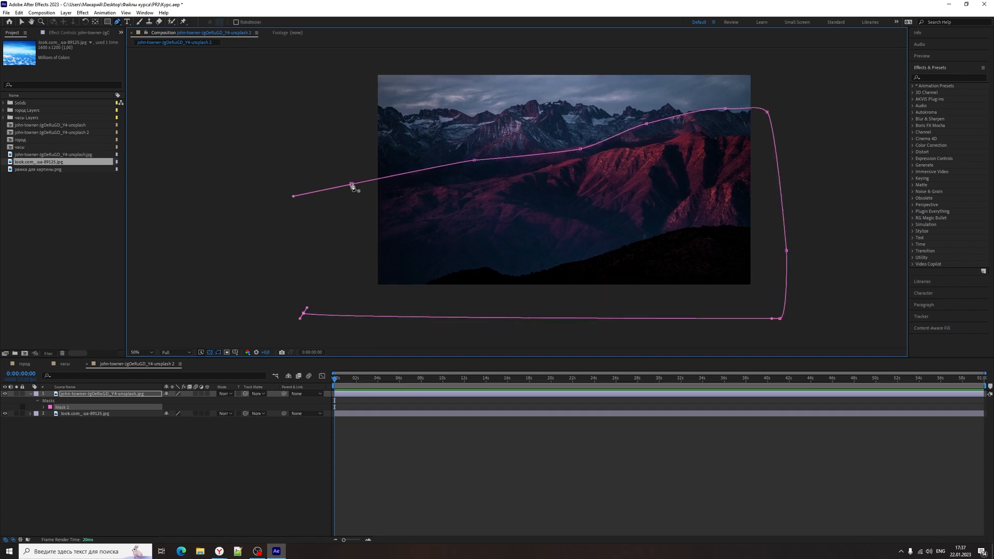
{"action": "left_click", "coordinate": [352, 185]}
{"action": "left_click", "coordinate": [337, 432]}
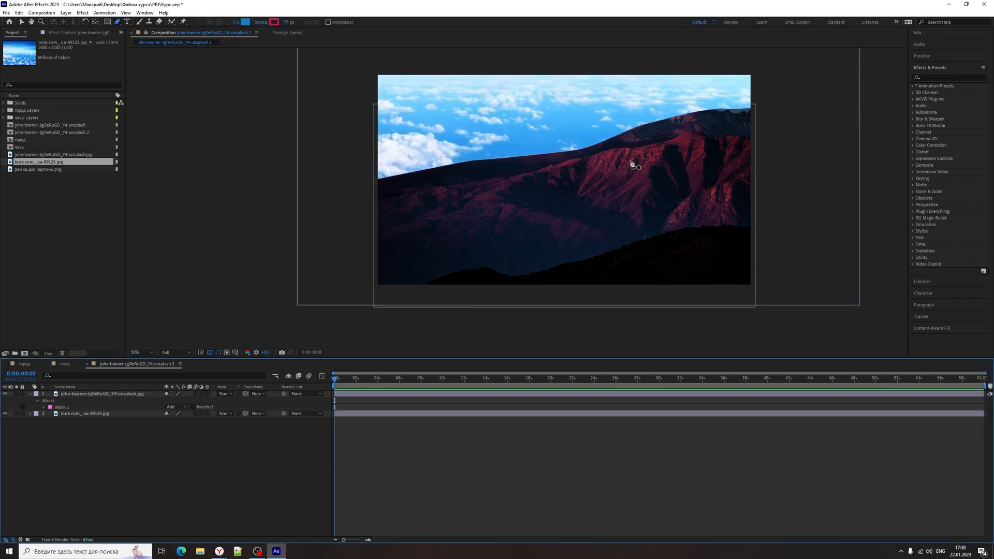
Try out zooming and panning in the composition view and zooming the timeline
{"action": "scroll", "coordinate": [630, 162], "scroll_direction": "down", "scroll_amount": 1}
{"action": "scroll", "coordinate": [624, 162], "scroll_direction": "up", "scroll_amount": 1}
{"action": "left_click_drag", "start_coordinate": [763, 146], "coordinate": [761, 181]}
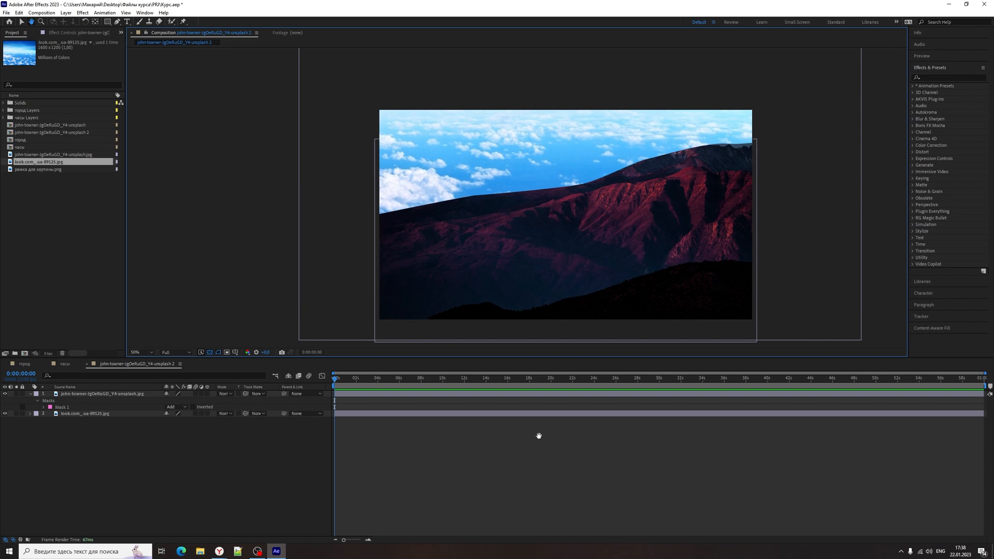
{"action": "key", "text": "g"}
{"action": "scroll", "coordinate": [605, 409], "scroll_direction": "down", "scroll_amount": 10}
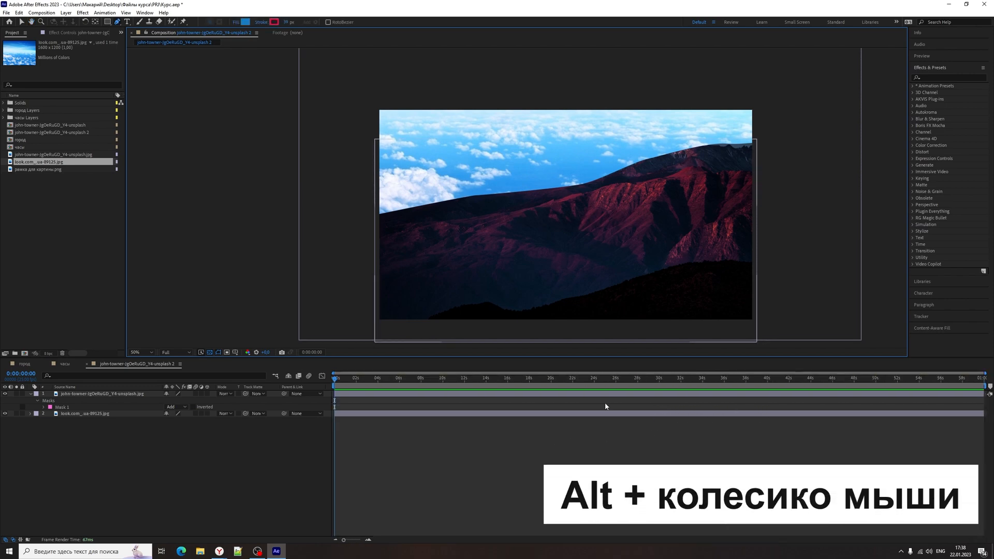
{"action": "scroll", "coordinate": [688, 378], "scroll_direction": "down", "scroll_amount": 7}
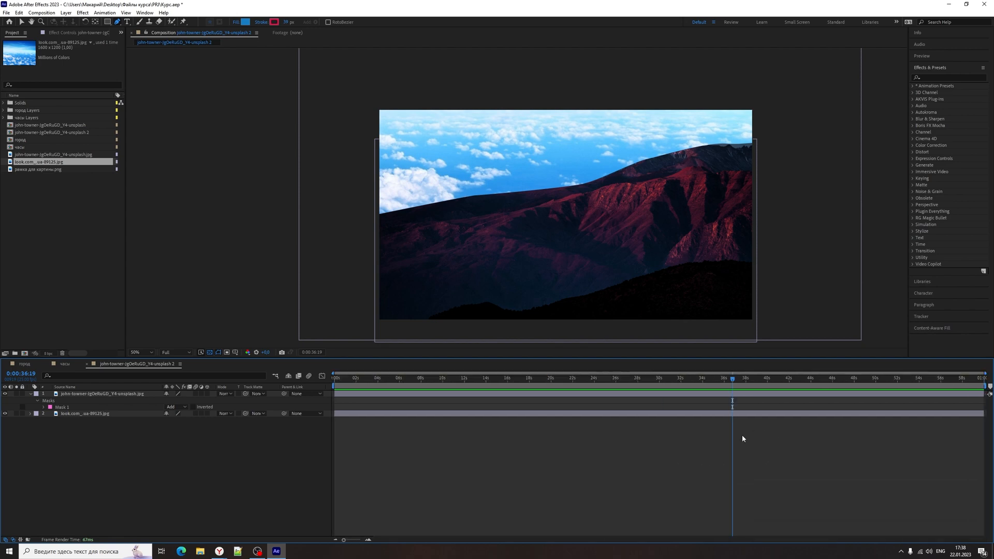
{"action": "scroll", "coordinate": [474, 381], "scroll_direction": "up", "scroll_amount": 17}
{"action": "scroll", "coordinate": [461, 404], "scroll_direction": "down", "scroll_amount": 20}
{"action": "key", "text": "semicolon"}
{"action": "key", "text": "semicolon"}
At 0:00:05:23, create a paragraph text box on the right slope reading "Пишем текст! Подпишись, Поставь лайк Напиши комментарий!" and select all its text
{"action": "left_click_drag", "start_coordinate": [495, 381], "coordinate": [400, 387]}
{"action": "key", "text": "ctrl+t"}
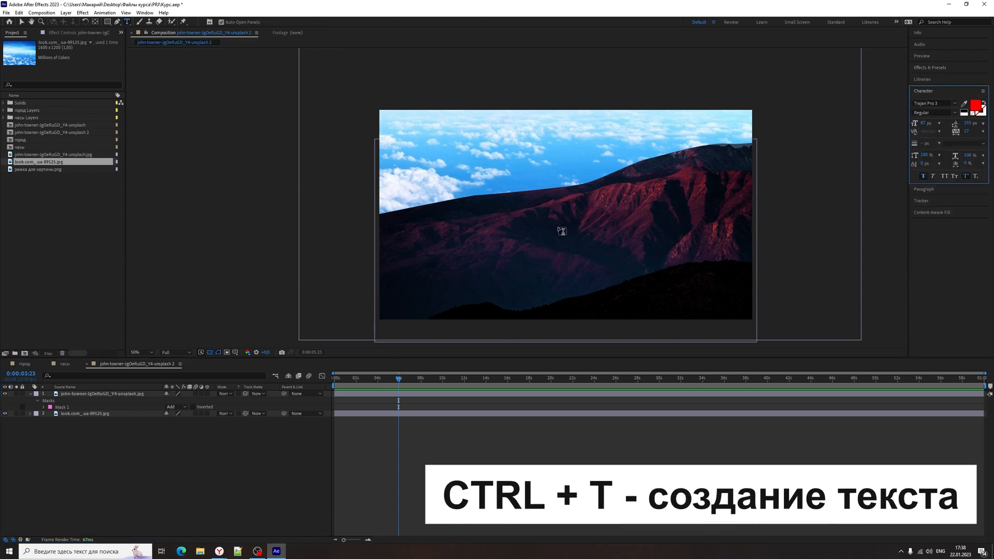
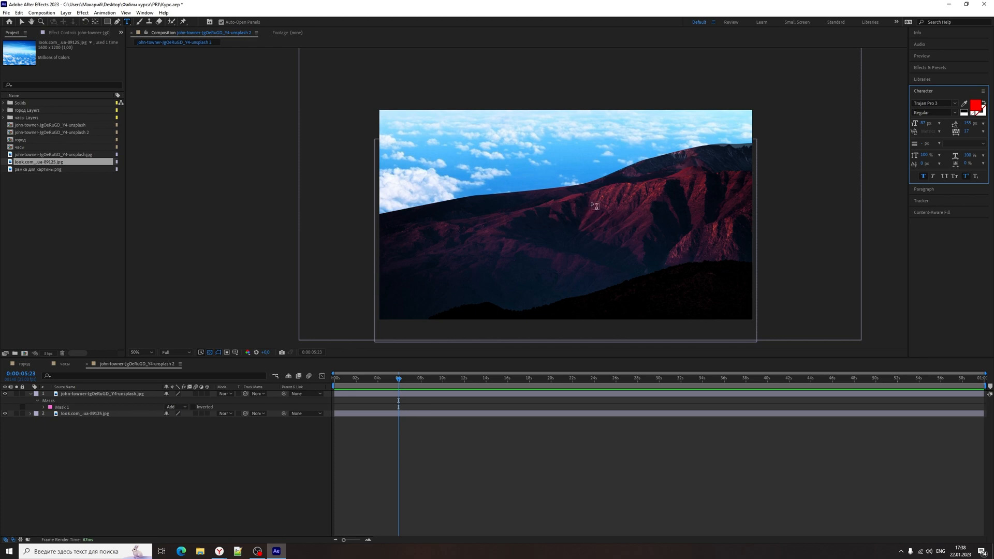
{"action": "left_click_drag", "start_coordinate": [584, 198], "coordinate": [744, 260]}
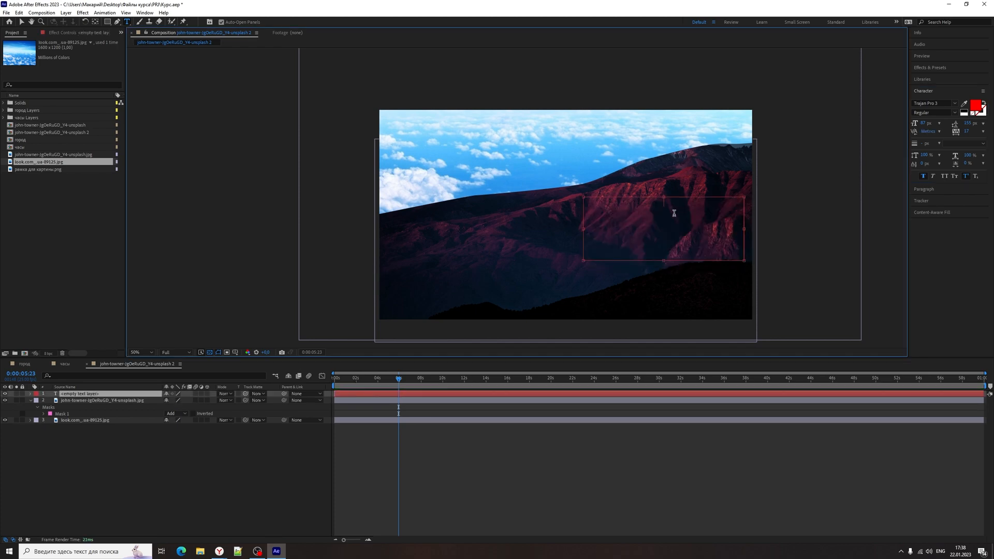
{"action": "key", "text": "alt+shift"}
{"action": "type", "text": "Пишем текст!Подпишись, Поставь лайк"}
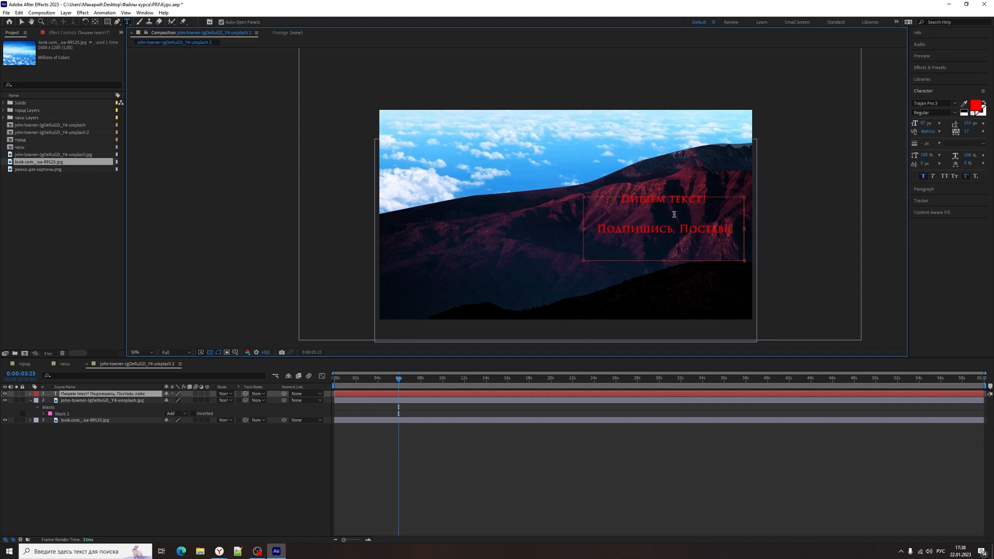
{"action": "type", "text": " Напиши комментарий!"}
{"action": "key", "text": "ctrl+a"}
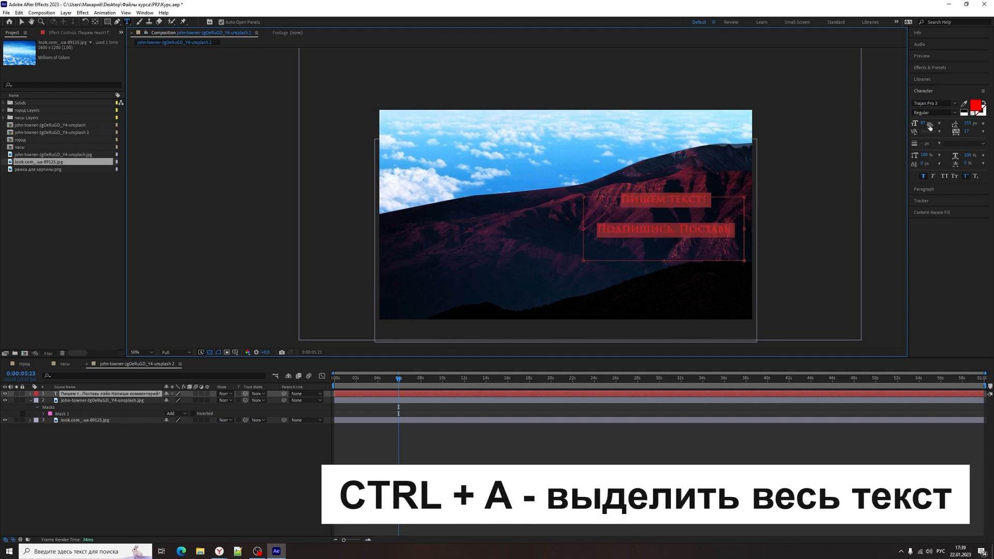
Reduce the selected text's size to 68 px, tighten its line spacing, and change its fill colour to white
{"action": "mouse_move", "coordinate": [922, 126]}
{"action": "left_mouse_down"}
{"action": "mouse_move", "coordinate": [914, 129]}
{"action": "mouse_move", "coordinate": [952, 127]}
{"action": "mouse_move", "coordinate": [936, 133]}
{"action": "left_mouse_up"}
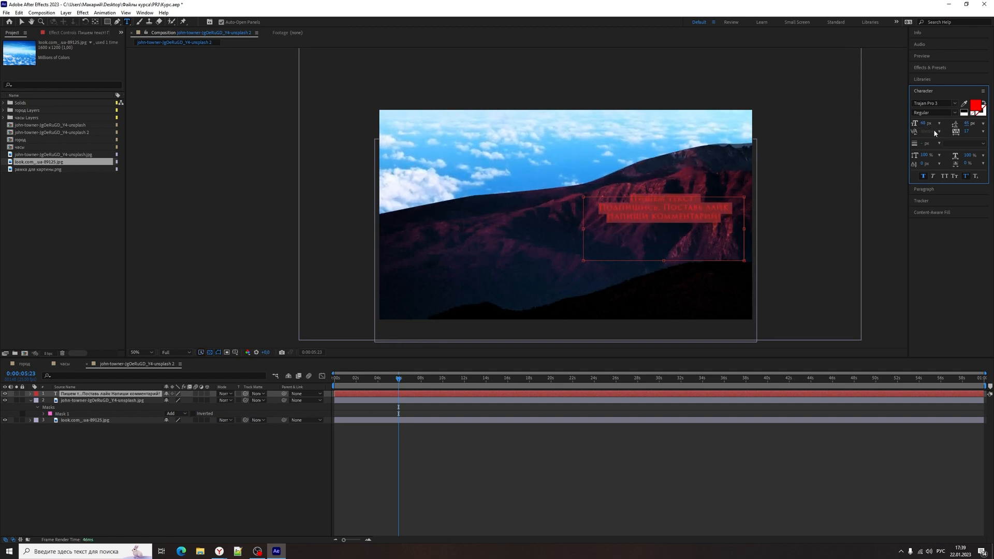
{"action": "left_click", "coordinate": [975, 108]}
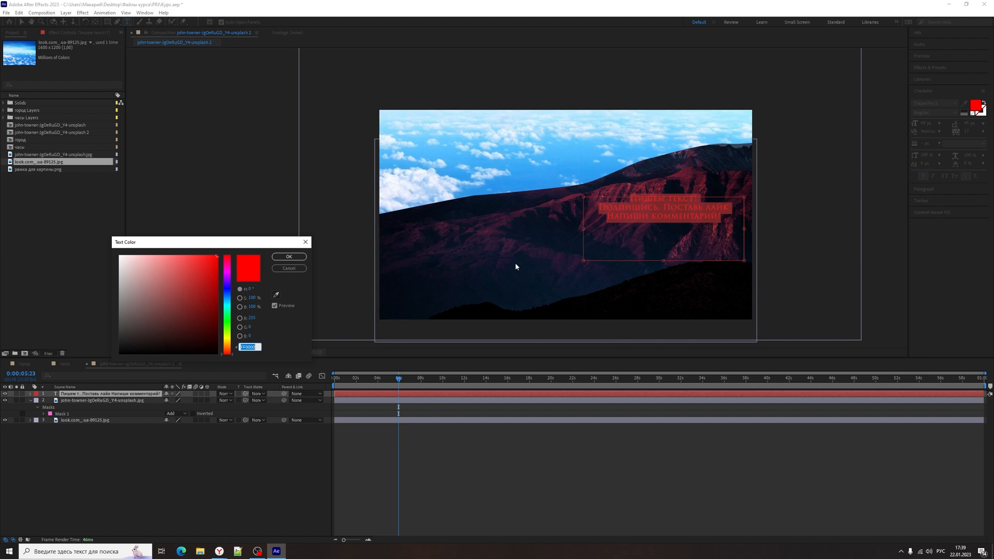
{"action": "left_click", "coordinate": [276, 267]}
{"action": "left_click", "coordinate": [975, 107]}
{"action": "left_click_drag", "start_coordinate": [191, 284], "coordinate": [118, 255]}
{"action": "left_click", "coordinate": [289, 257]}
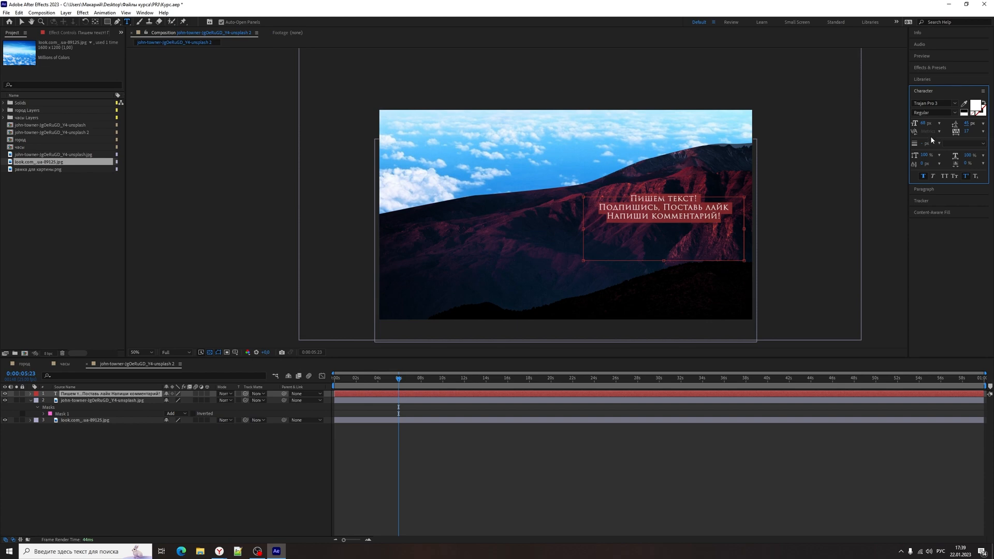
Change the selected text's font to Montserrat Black and set its size to 74 px
{"action": "left_click", "coordinate": [940, 103]}
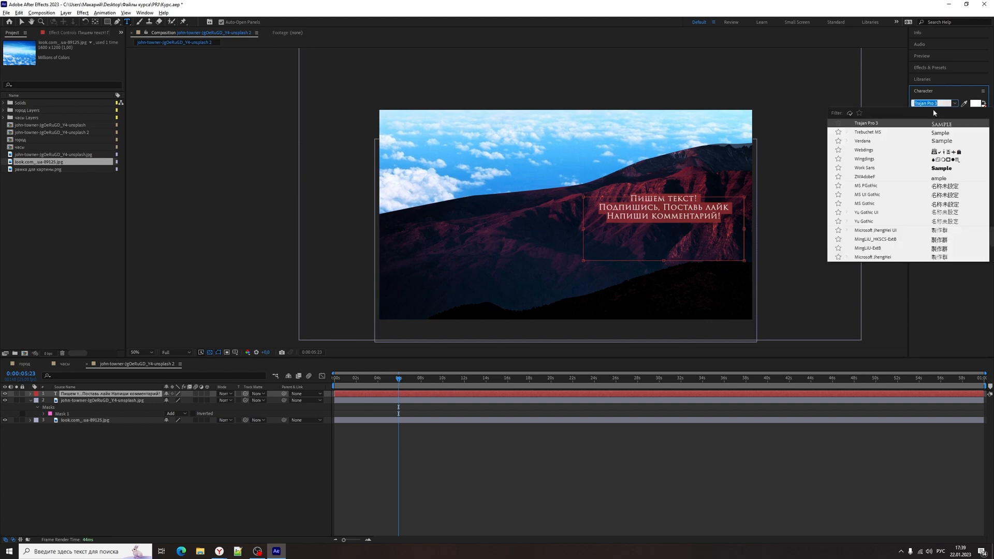
{"action": "type", "text": "monts"}
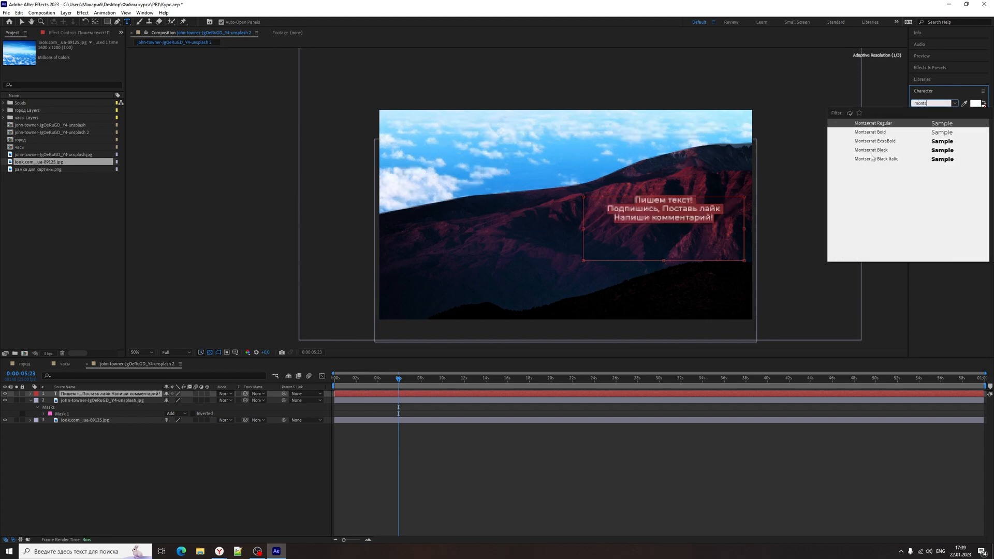
{"action": "left_click", "coordinate": [872, 152]}
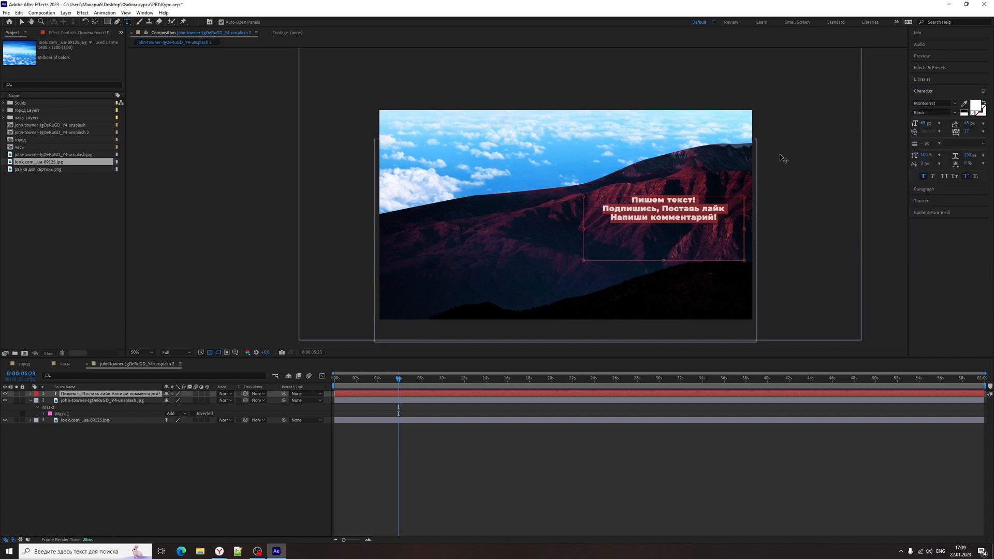
{"action": "left_click_drag", "start_coordinate": [921, 126], "coordinate": [927, 123]}
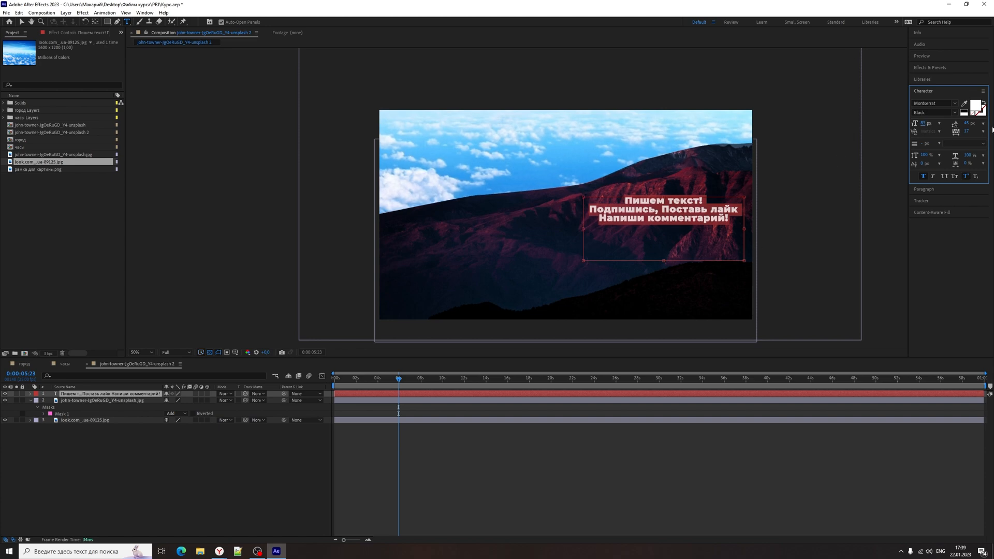
{"action": "mouse_move", "coordinate": [921, 124]}
{"action": "left_mouse_down"}
{"action": "mouse_move", "coordinate": [953, 124]}
{"action": "mouse_move", "coordinate": [914, 131]}
{"action": "mouse_move", "coordinate": [926, 126]}
{"action": "left_mouse_up"}
Left-align the selected paragraph text and return to its character settings
{"action": "left_click", "coordinate": [933, 190]}
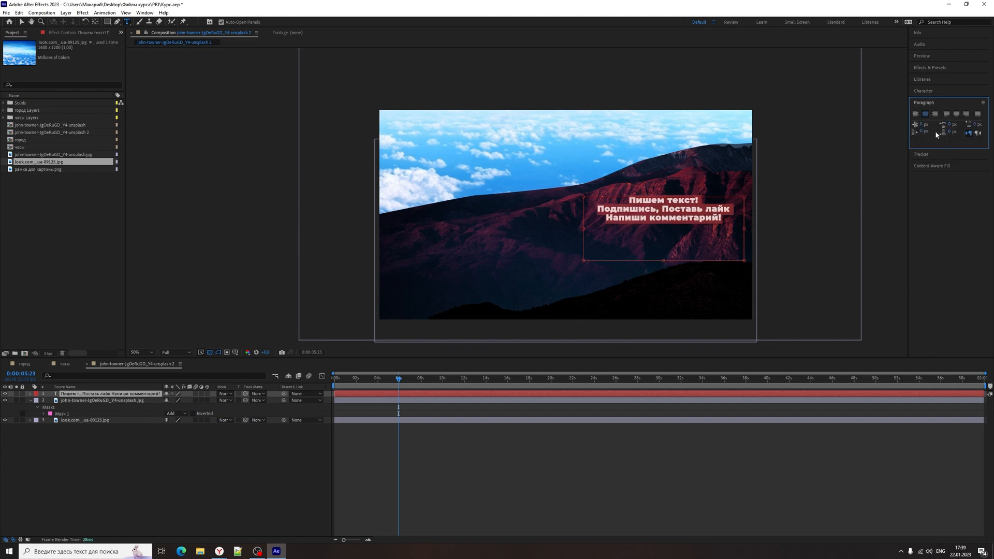
{"action": "left_click", "coordinate": [915, 114]}
{"action": "left_click", "coordinate": [921, 91]}
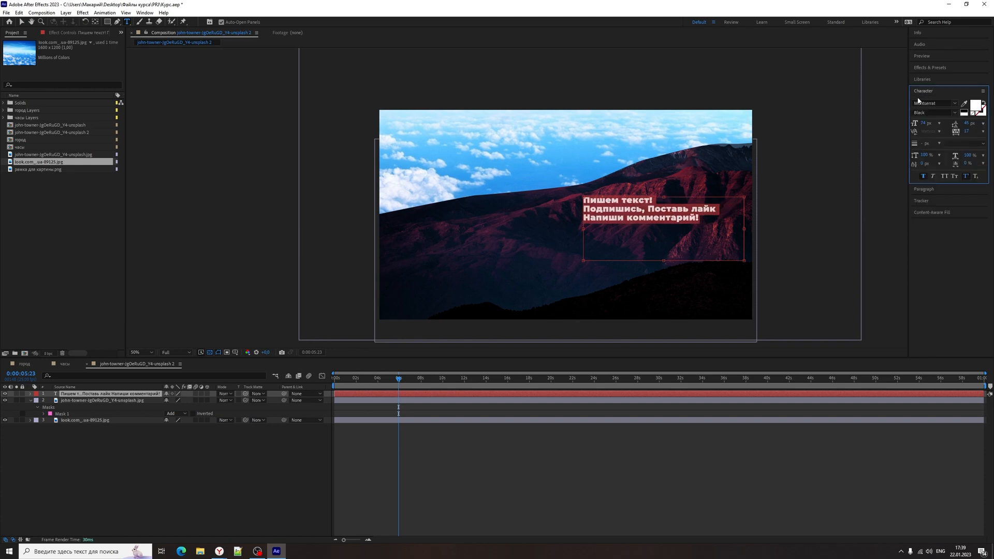
Restyle the selected text as Montserrat Bold at 87 px with 89 px line spacing
{"action": "left_click", "coordinate": [954, 113]}
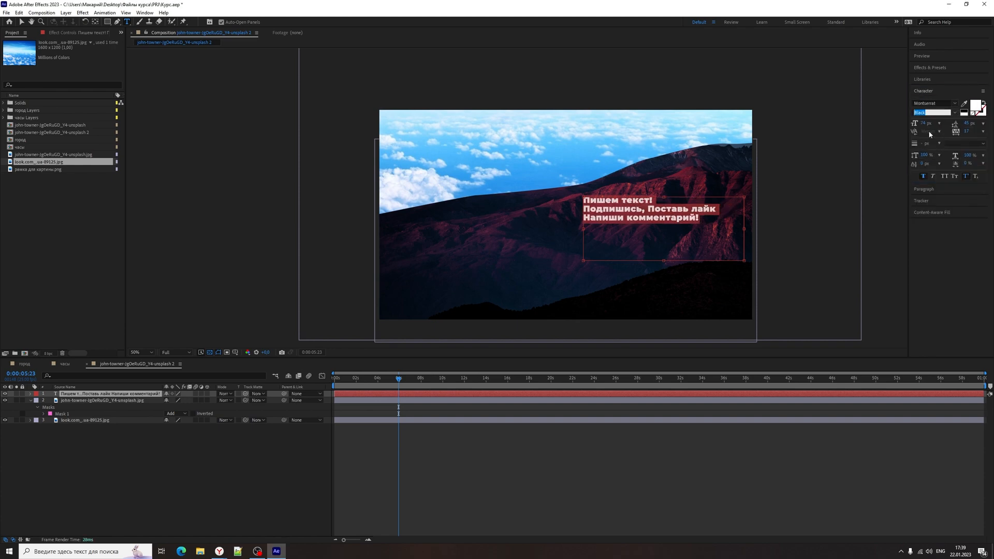
{"action": "left_click", "coordinate": [927, 136]}
{"action": "left_click_drag", "start_coordinate": [922, 123], "coordinate": [965, 134]}
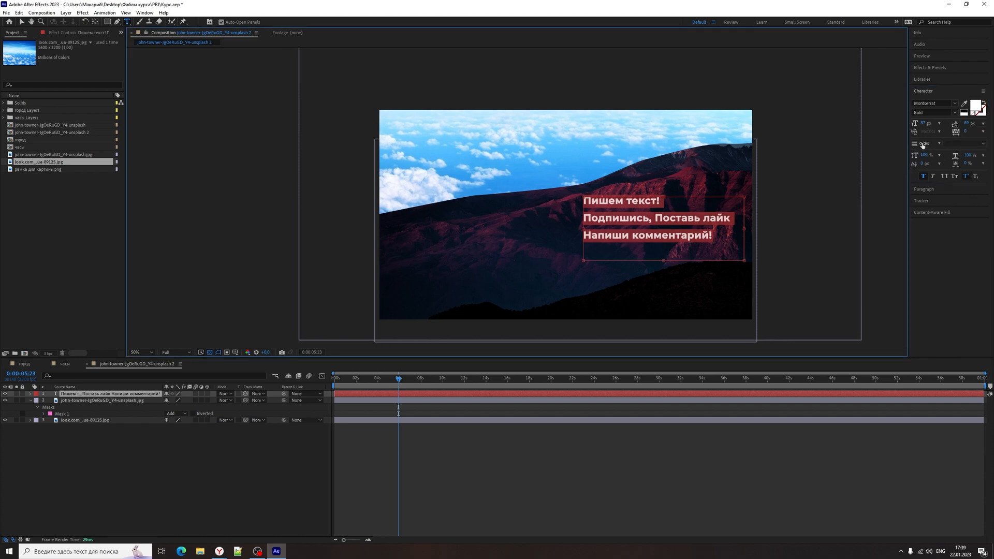
Add a black stroke over the text's fill, narrow it to 5 px, and deselect the text
{"action": "left_click_drag", "start_coordinate": [922, 145], "coordinate": [960, 147]}
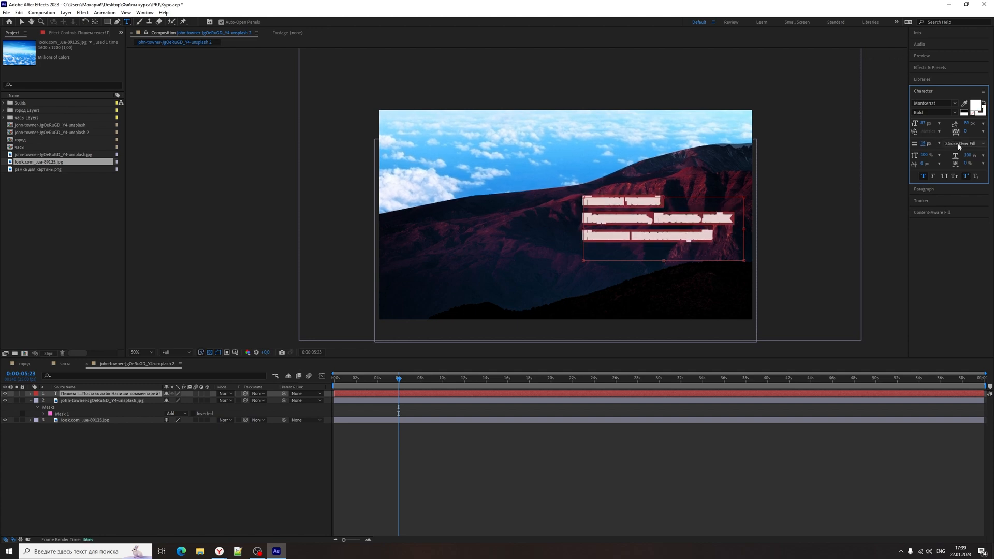
{"action": "left_click", "coordinate": [975, 106]}
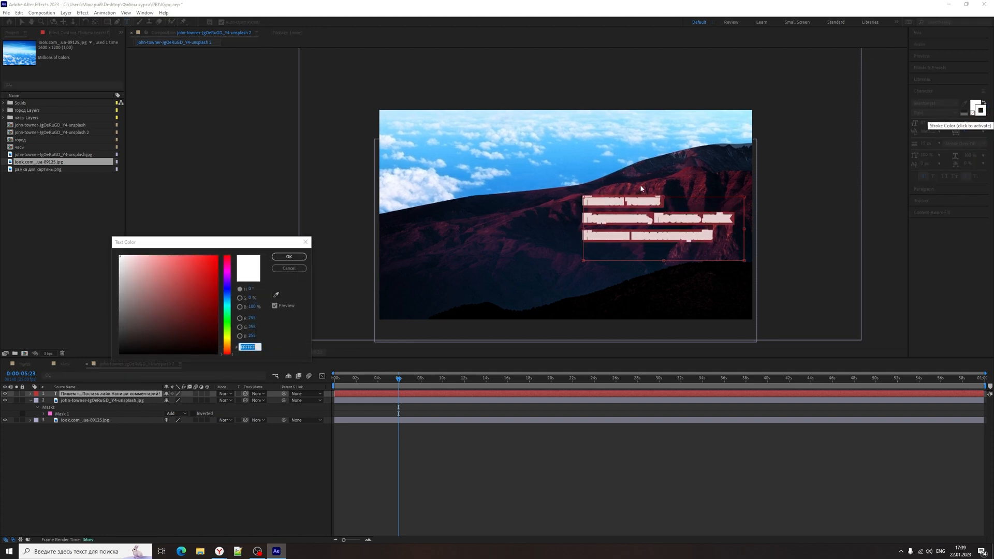
{"action": "left_click", "coordinate": [189, 267]}
{"action": "left_click", "coordinate": [289, 257]}
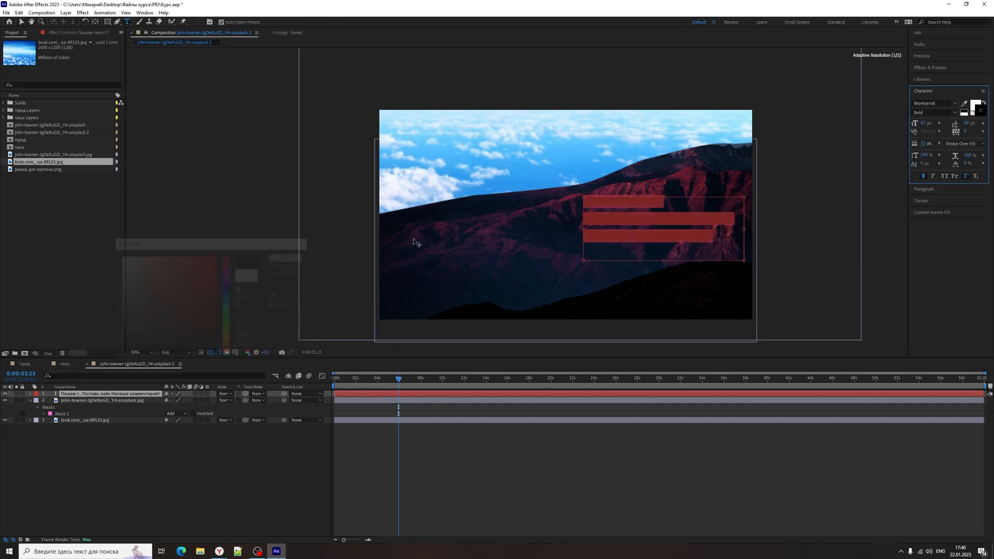
{"action": "left_click_drag", "start_coordinate": [923, 144], "coordinate": [917, 148]}
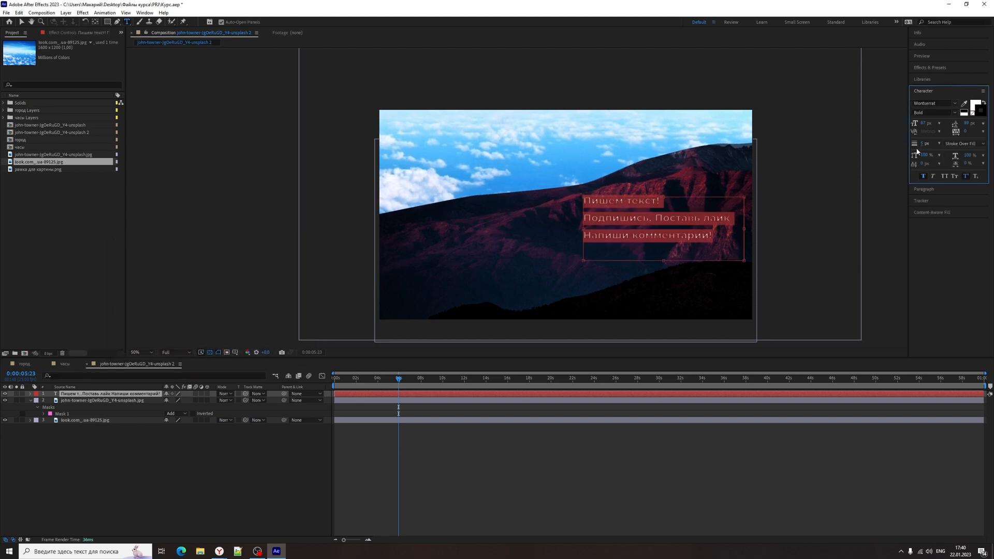
{"action": "left_click", "coordinate": [585, 439]}
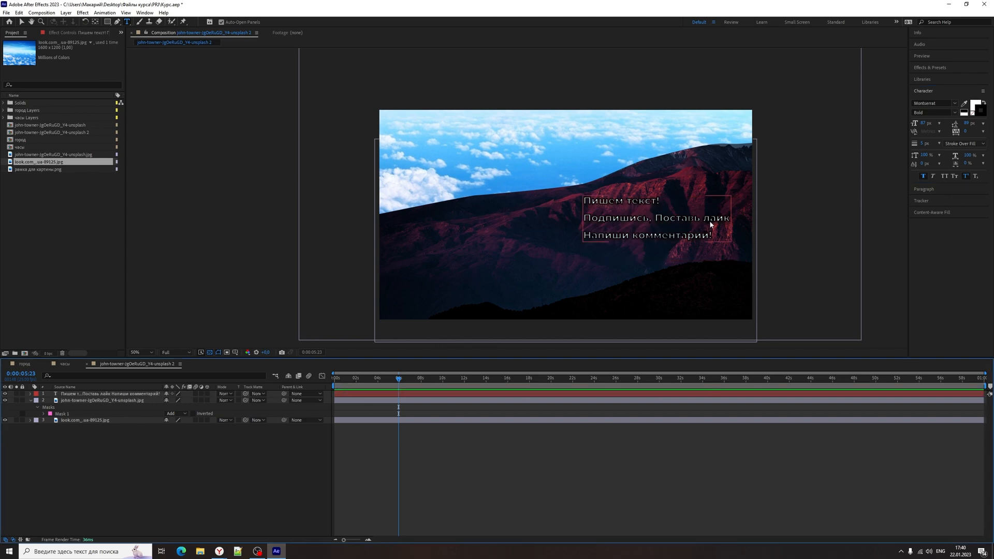
{"action": "key", "text": "Delete"}
{"action": "key", "text": "ctrl+z"}
{"action": "key", "text": "ctrl+shift+z"}
{"action": "key", "text": "ctrl+shift+z"}
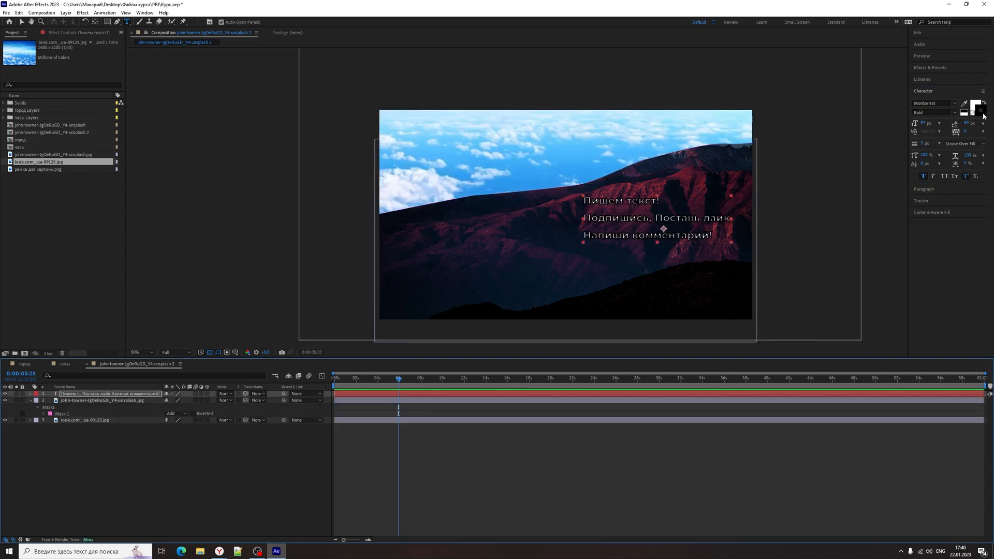
Set the text layer's stroke width to 0 px and deselect the layer
{"action": "left_click_drag", "start_coordinate": [924, 144], "coordinate": [814, 151]}
{"action": "left_click", "coordinate": [495, 455]}
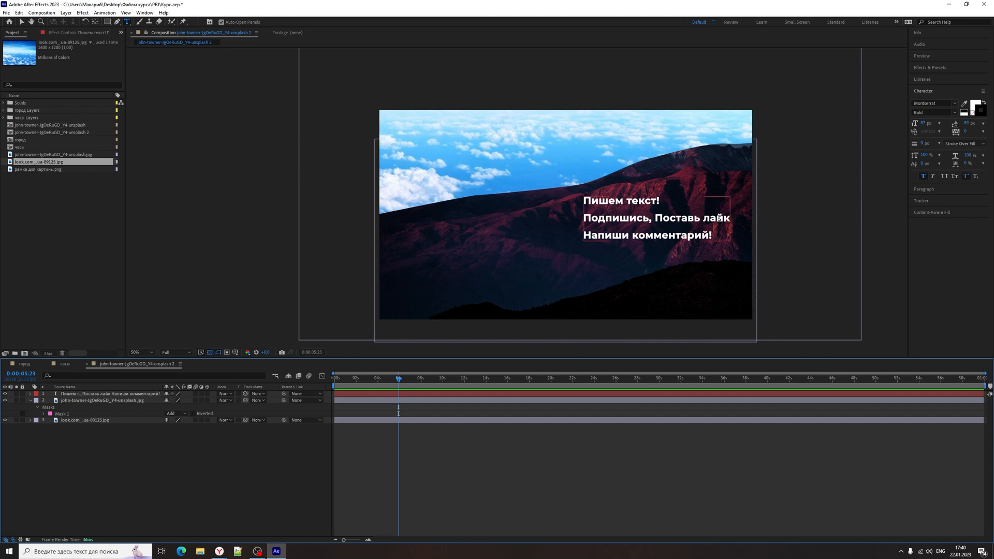
Add a "3" after "лайк", try toggling superscript on it, and delete the digit
{"action": "left_click", "coordinate": [727, 218]}
{"action": "type", "text": "3"}
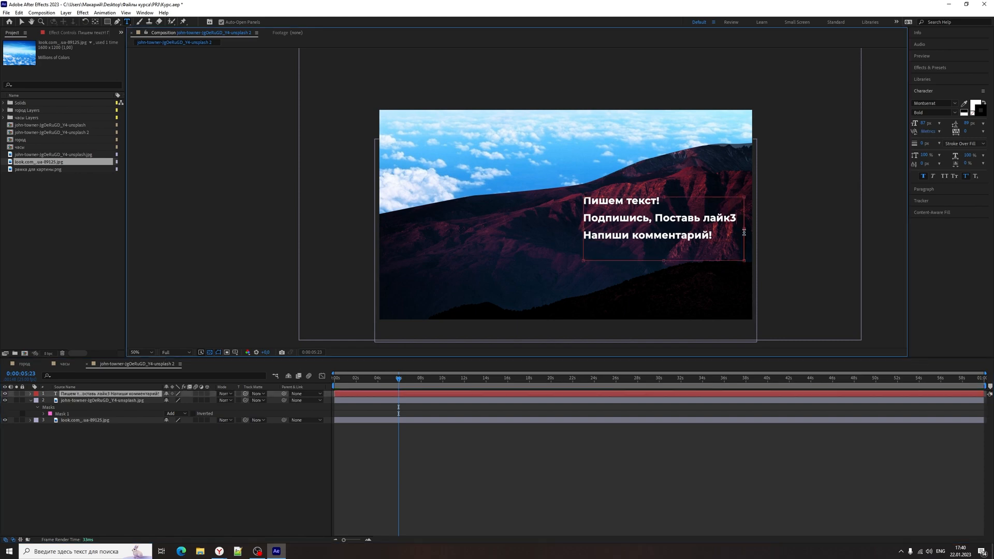
{"action": "key", "text": "shift+Left"}
{"action": "left_click", "coordinate": [968, 177]}
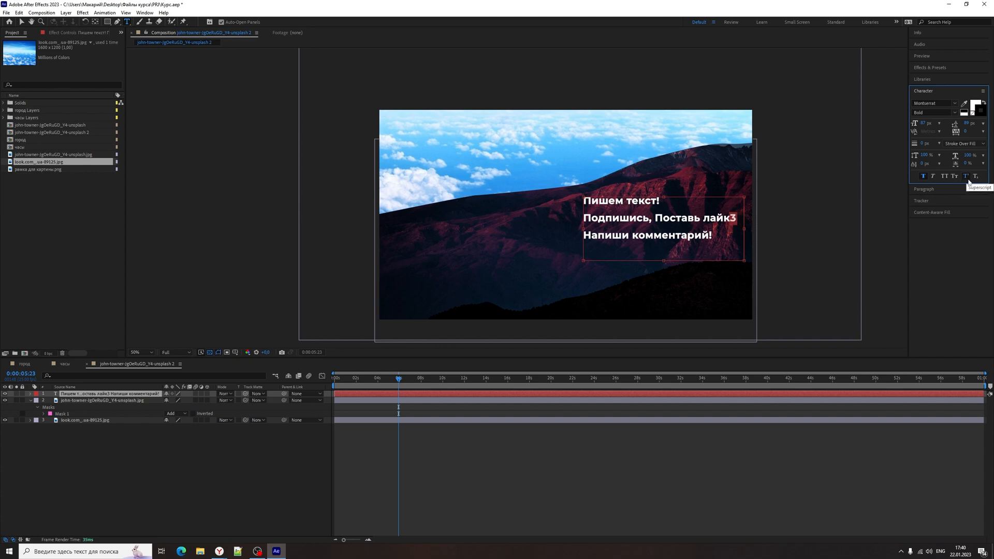
{"action": "left_click", "coordinate": [967, 176]}
{"action": "left_click", "coordinate": [967, 178]}
{"action": "left_click_drag", "start_coordinate": [729, 224], "coordinate": [740, 218]}
{"action": "key", "text": "BackSpace"}
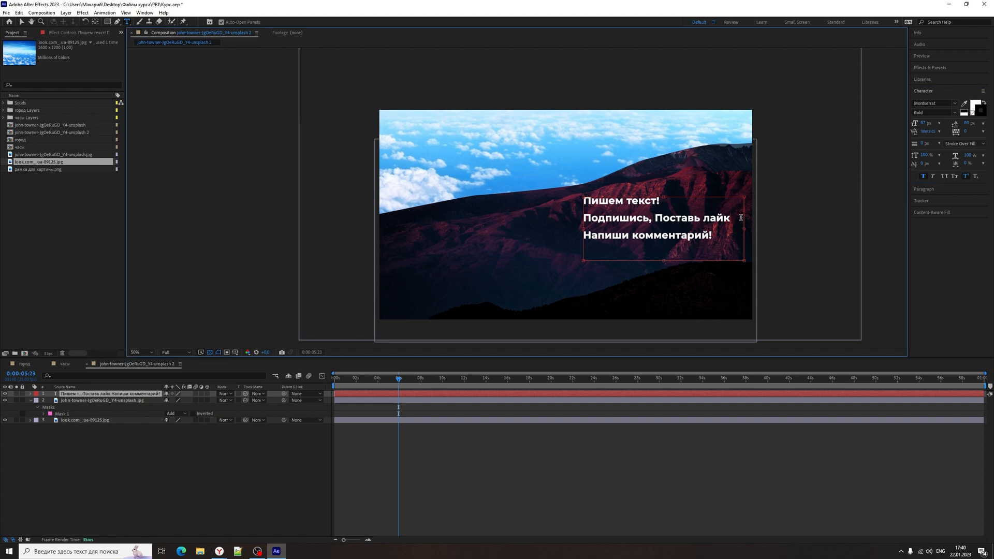
Turn off superscript for all the text and set its size to 42 px with 53 px line spacing
{"action": "key", "text": "ctrl+a"}
{"action": "left_click", "coordinate": [967, 178]}
{"action": "left_click", "coordinate": [966, 177]}
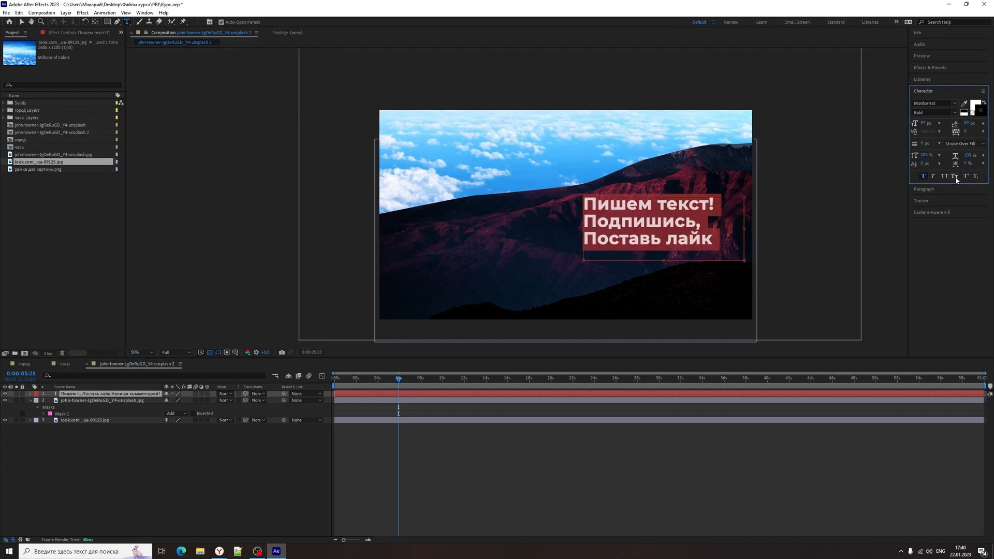
{"action": "left_click", "coordinate": [922, 123]}
{"action": "type", "text": "42"}
{"action": "key", "text": "Return"}
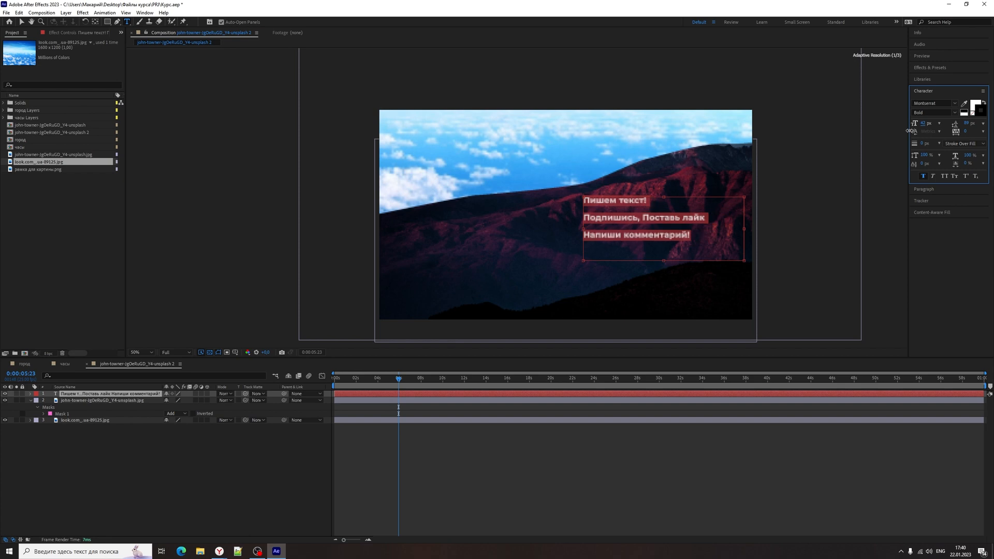
{"action": "left_click_drag", "start_coordinate": [960, 124], "coordinate": [955, 124]}
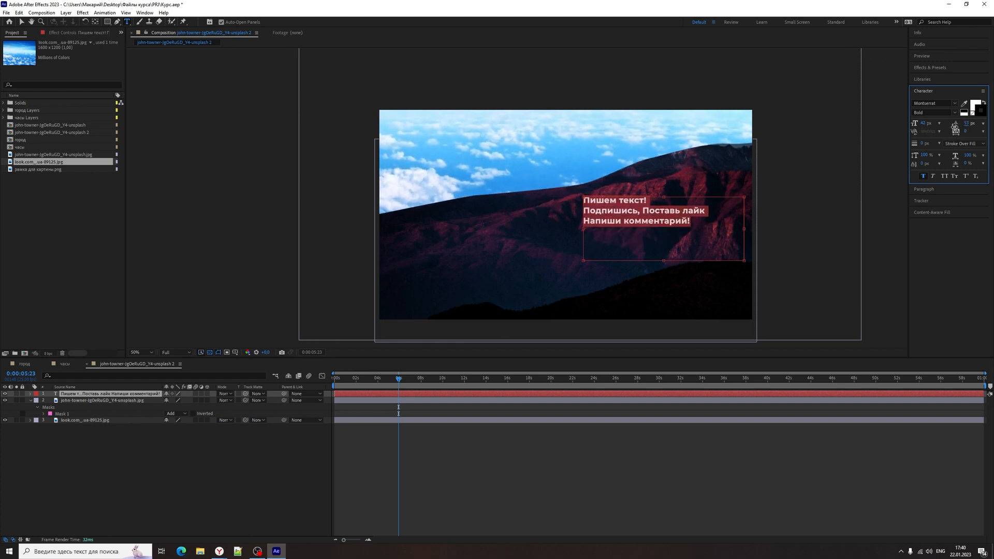
Insert a "3" after "лайк", make it superscript, demonstrate selecting "Поставь лайк³", and deselect the text
{"action": "left_click", "coordinate": [652, 212]}
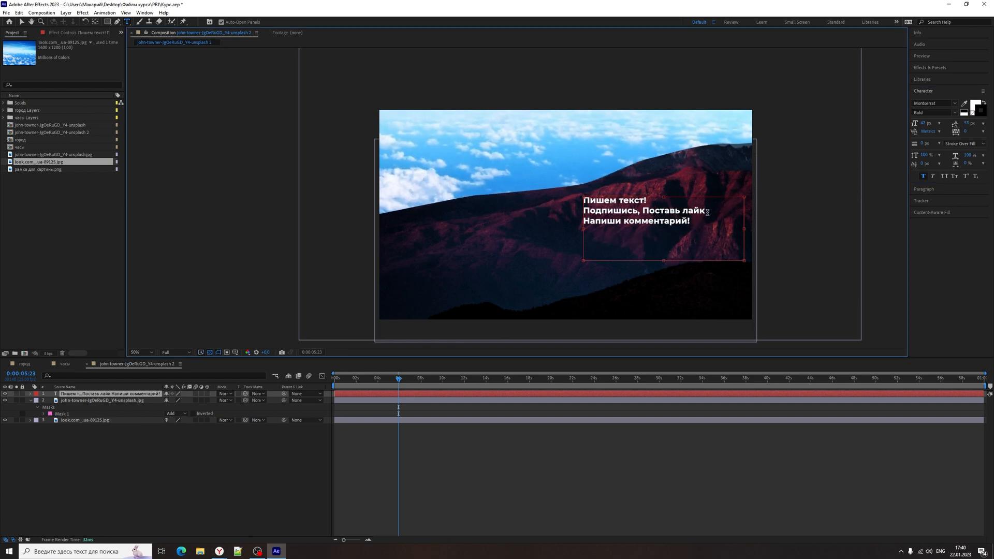
{"action": "type", "text": "3"}
{"action": "key", "text": "shift+Left"}
{"action": "left_click", "coordinate": [965, 175]}
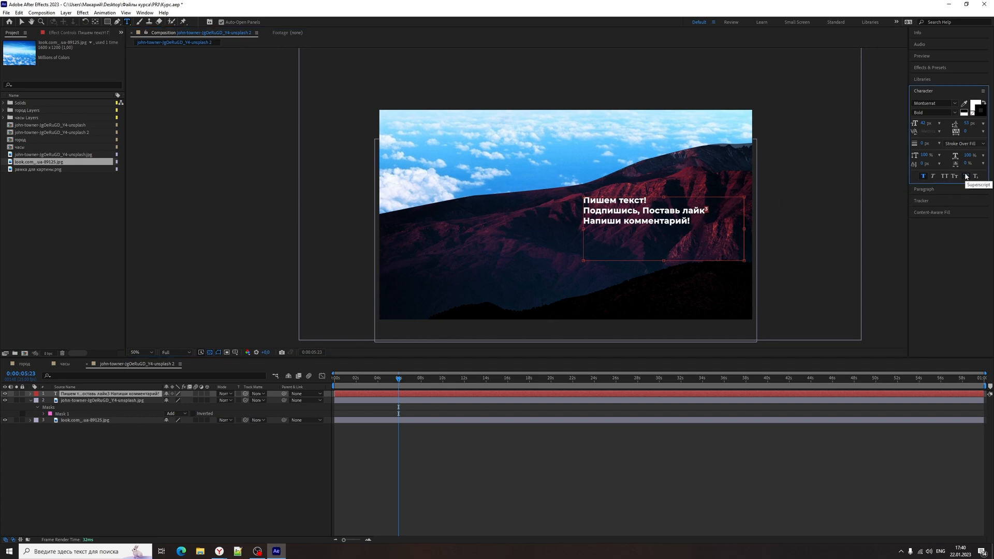
{"action": "left_click", "coordinate": [721, 210]}
{"action": "left_click_drag", "start_coordinate": [721, 211], "coordinate": [642, 211]}
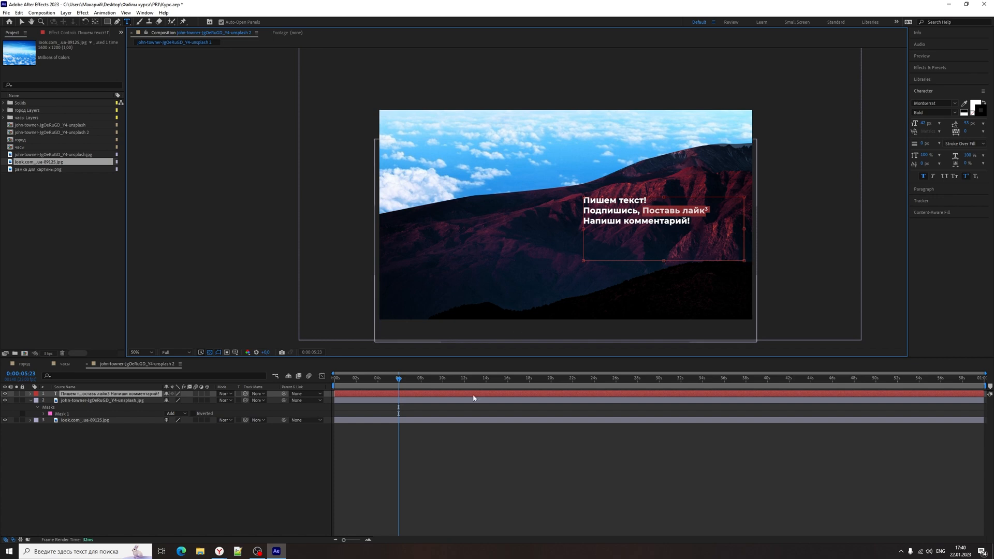
{"action": "left_click", "coordinate": [463, 403]}
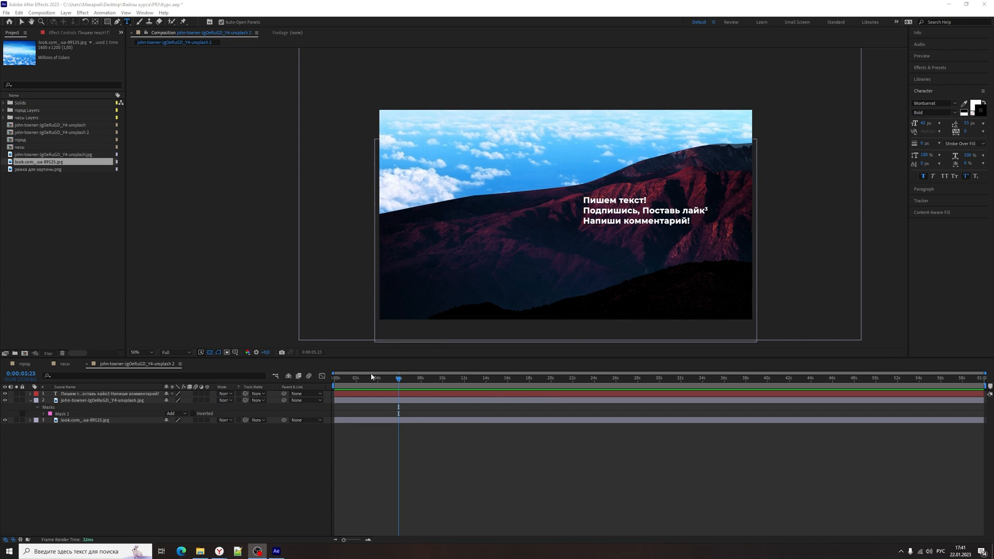
Select the text layer and return the playhead to 0:00:00:00
{"action": "left_click_drag", "start_coordinate": [397, 379], "coordinate": [318, 386]}
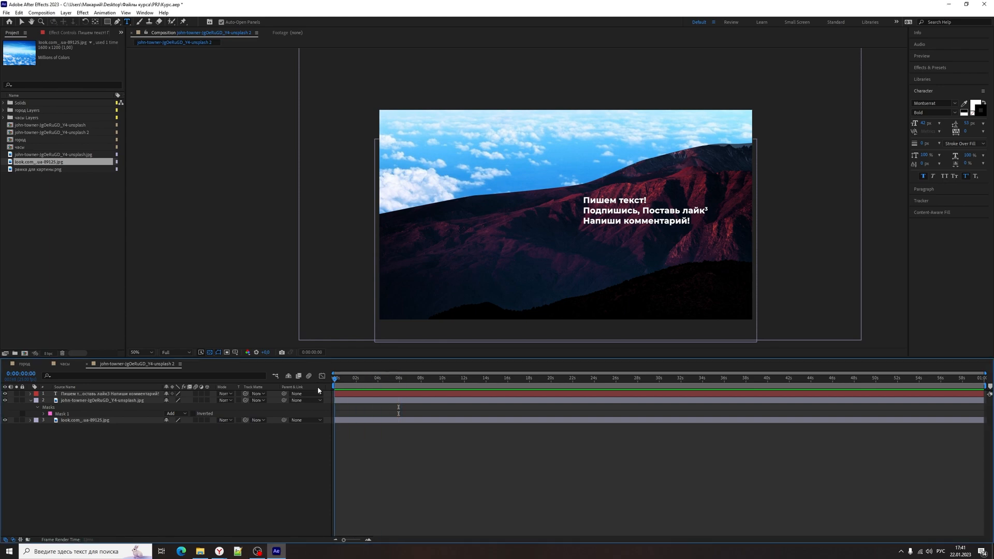
{"action": "left_click", "coordinate": [430, 395]}
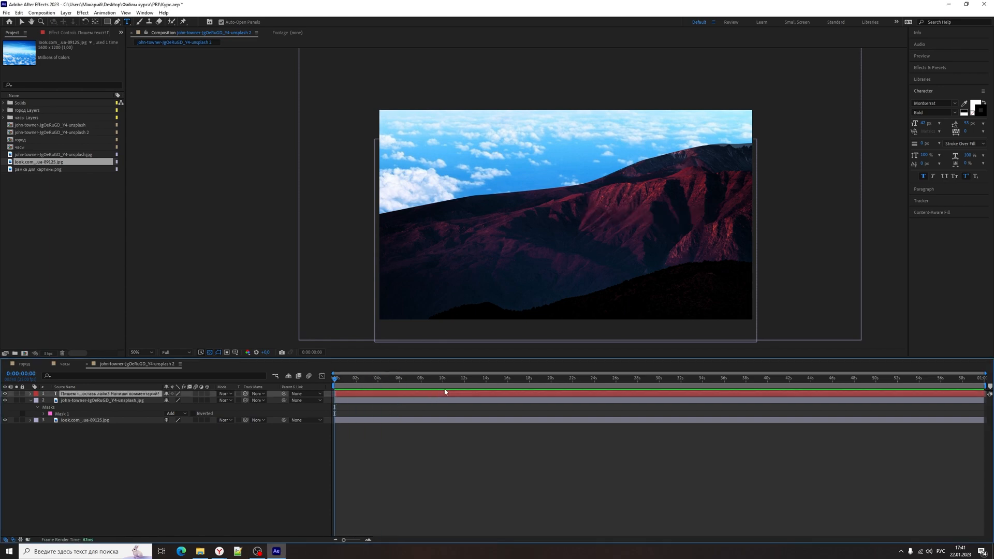
{"action": "left_click_drag", "start_coordinate": [445, 379], "coordinate": [346, 394]}
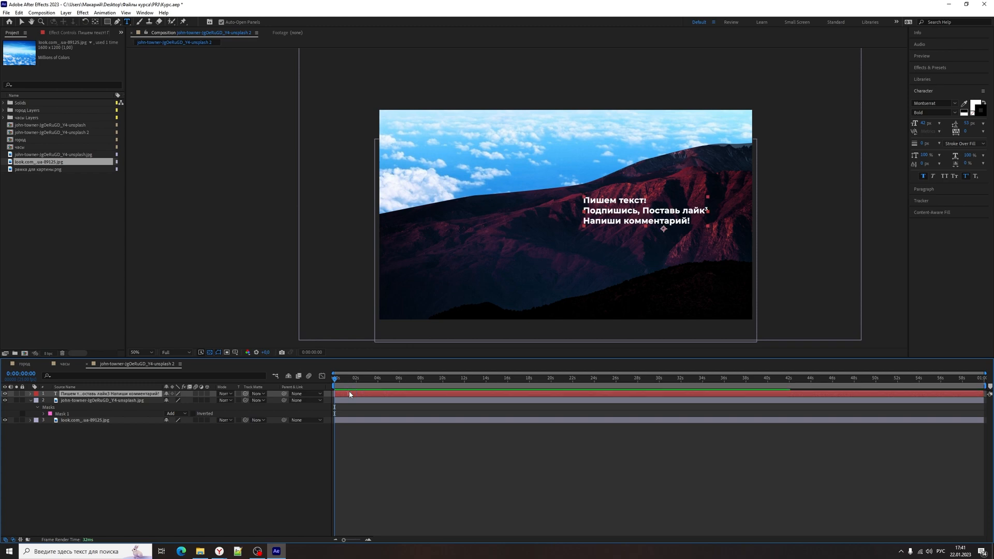
Apply the Alternating Characters In preset from the Animate In text animation presets to the text layer
{"action": "left_click", "coordinate": [930, 68]}
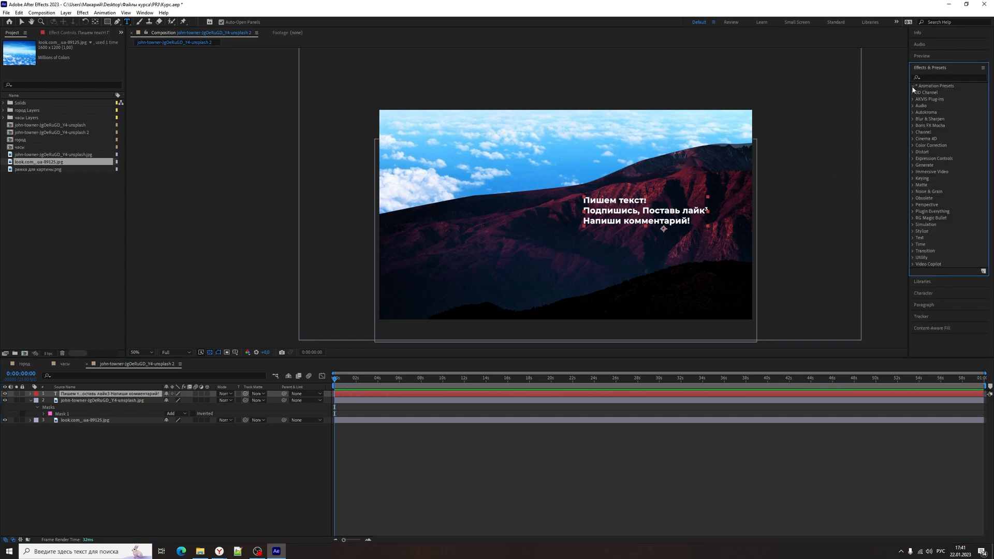
{"action": "left_click", "coordinate": [913, 86]}
{"action": "left_click", "coordinate": [919, 146]}
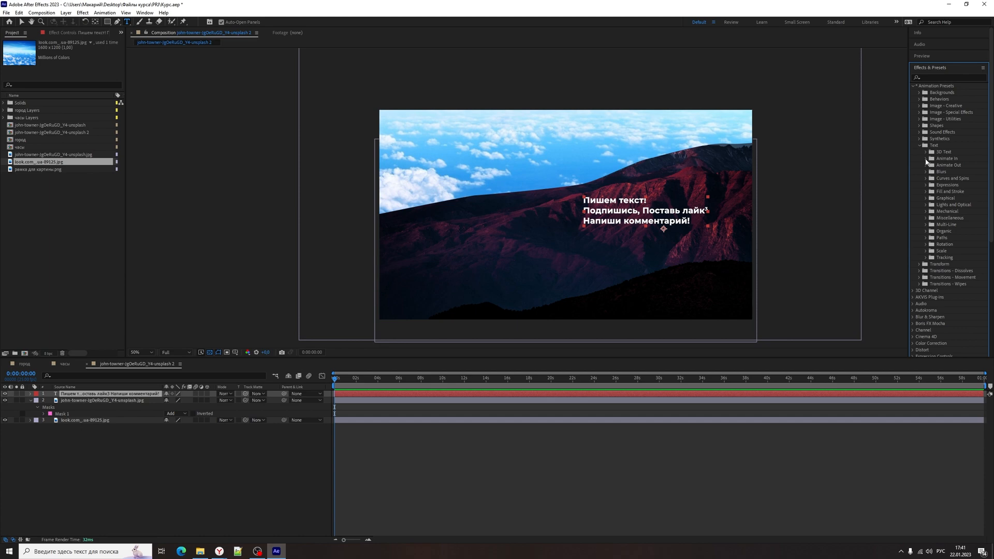
{"action": "left_click", "coordinate": [926, 158]}
{"action": "left_click", "coordinate": [938, 165]}
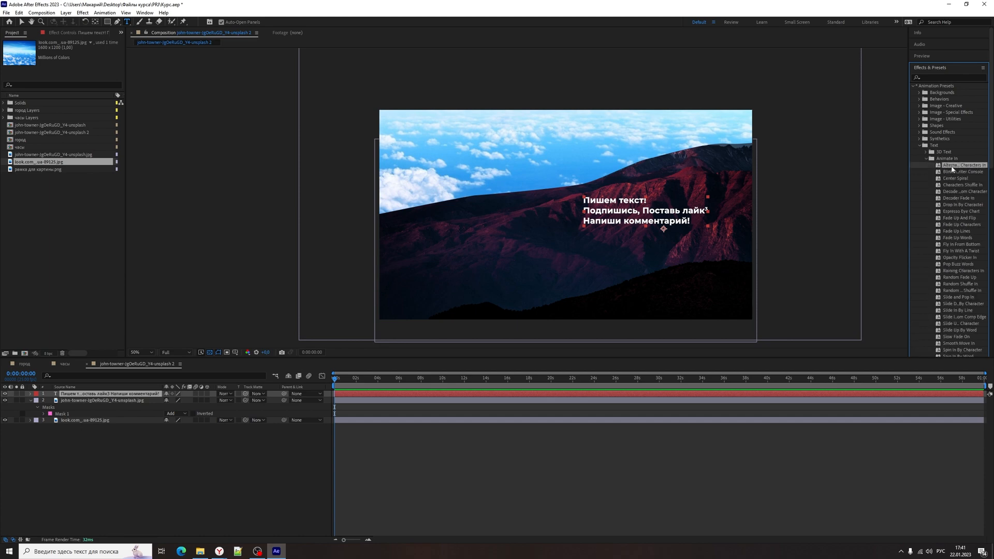
{"action": "left_click_drag", "start_coordinate": [952, 169], "coordinate": [375, 391]}
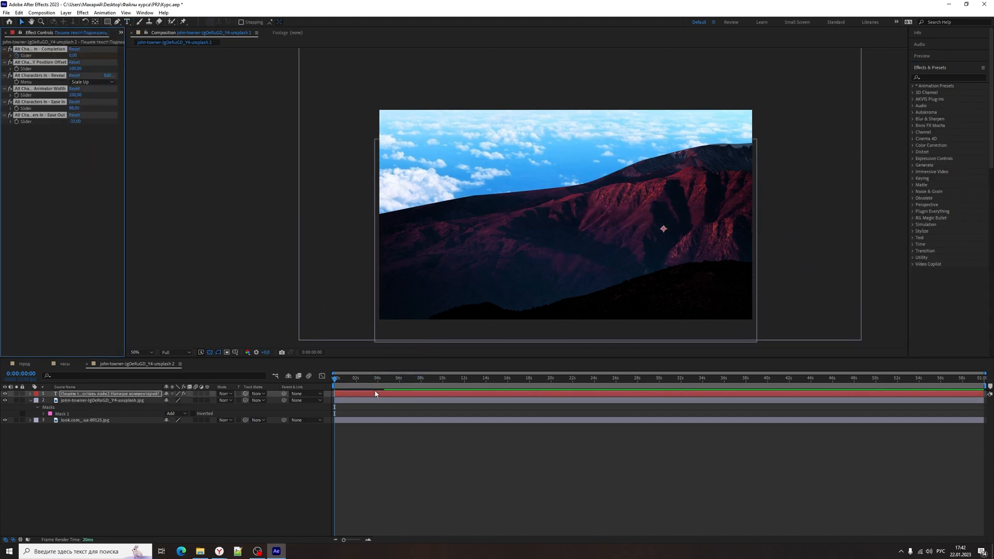
Preview the Alternating Characters In text animation and return the playhead to the start
{"action": "key", "text": "space"}
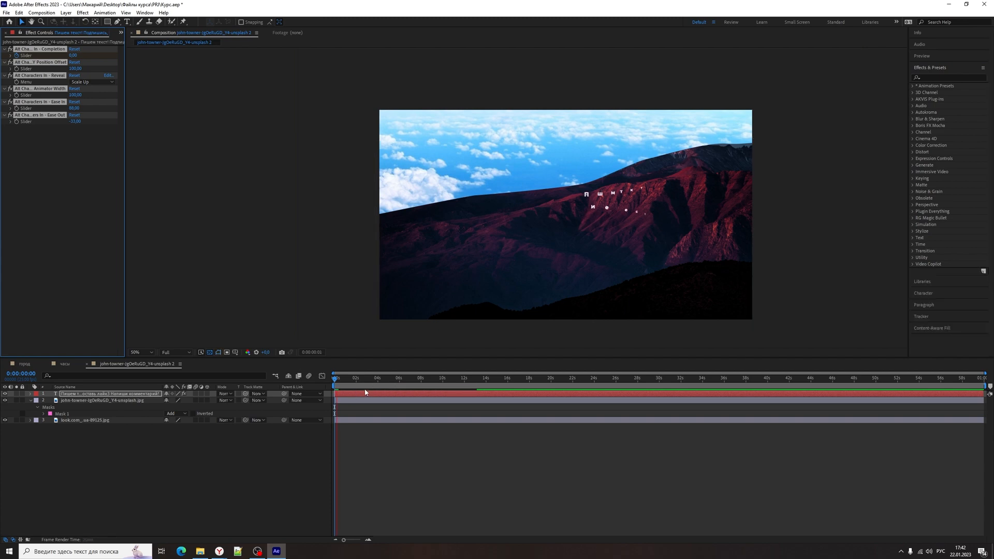
{"action": "key", "text": "space"}
{"action": "key", "text": "space"}
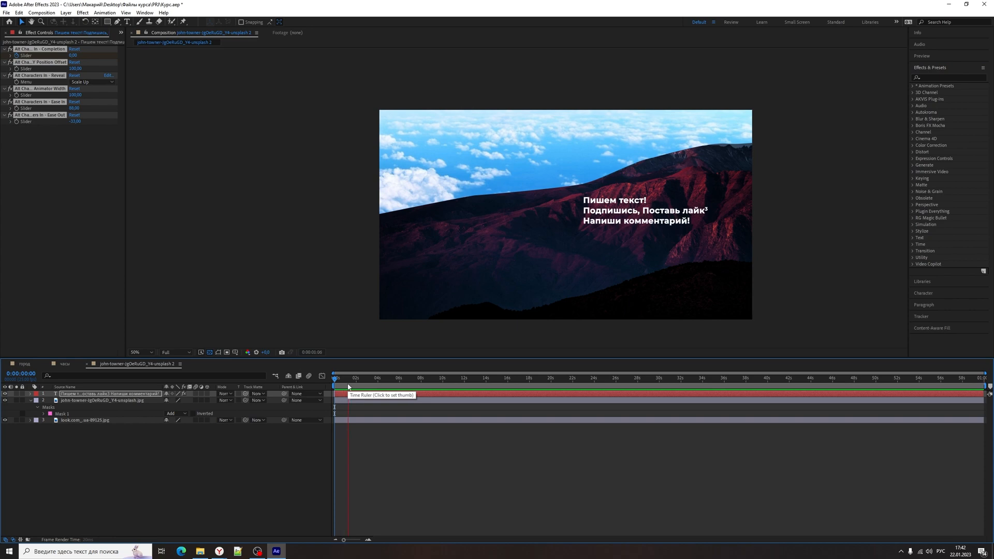
{"action": "left_click_drag", "start_coordinate": [348, 388], "coordinate": [334, 388]}
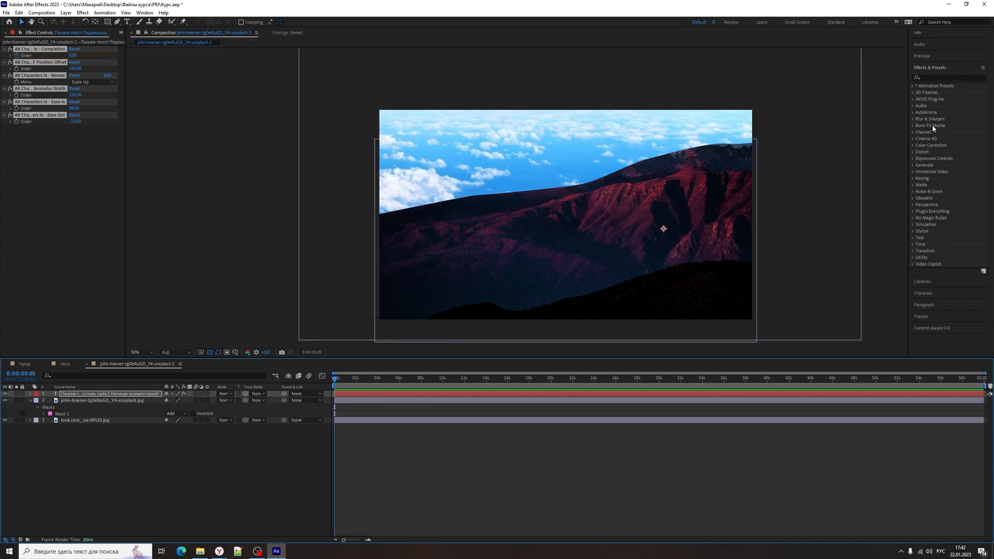
Undo the Alternating Characters In preset and apply the Blinking Cursor Typewriter Console preset from Animate In to the text layer at 0:00:00:00
{"action": "left_click", "coordinate": [913, 86]}
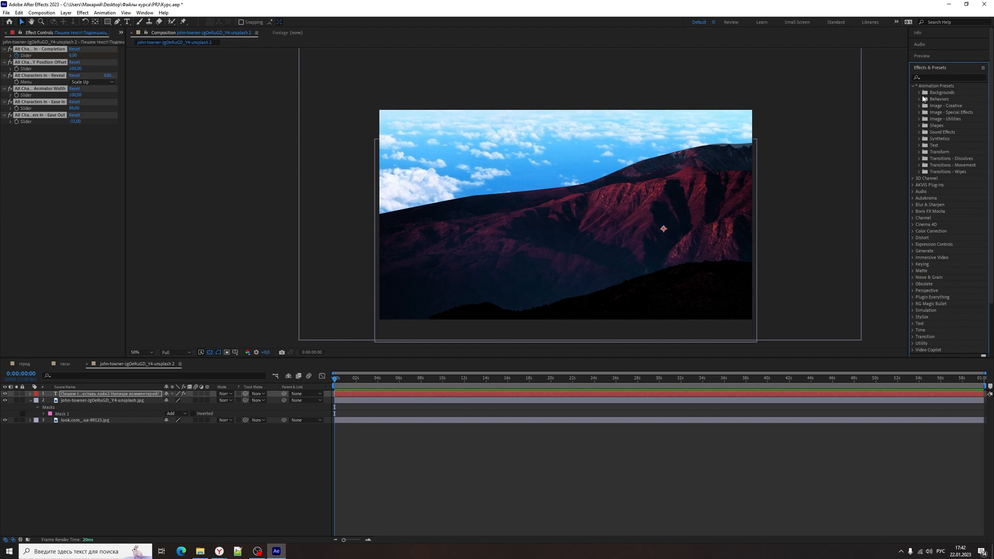
{"action": "left_click", "coordinate": [920, 145]}
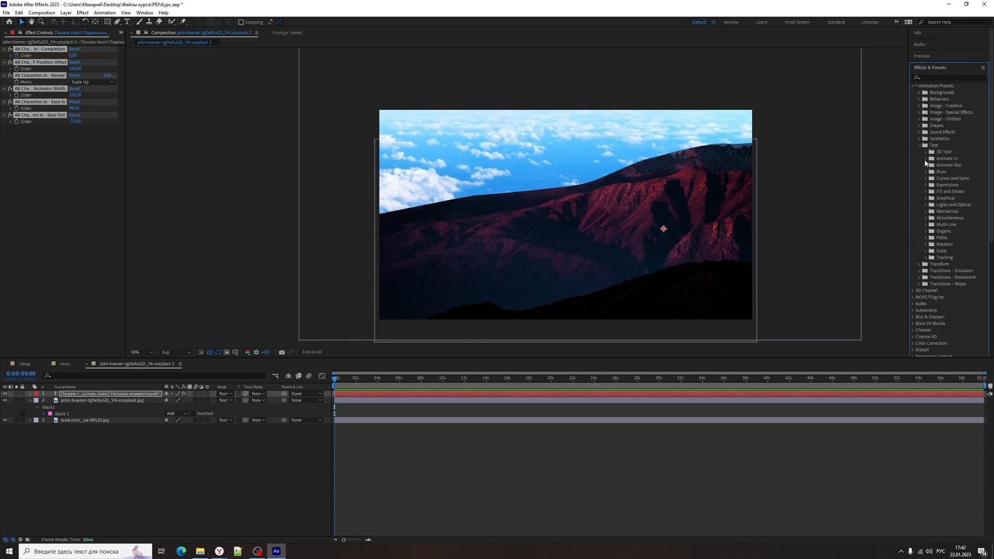
{"action": "left_click", "coordinate": [925, 158]}
{"action": "left_click_drag", "start_coordinate": [421, 378], "coordinate": [354, 392]}
{"action": "key", "text": "F2"}
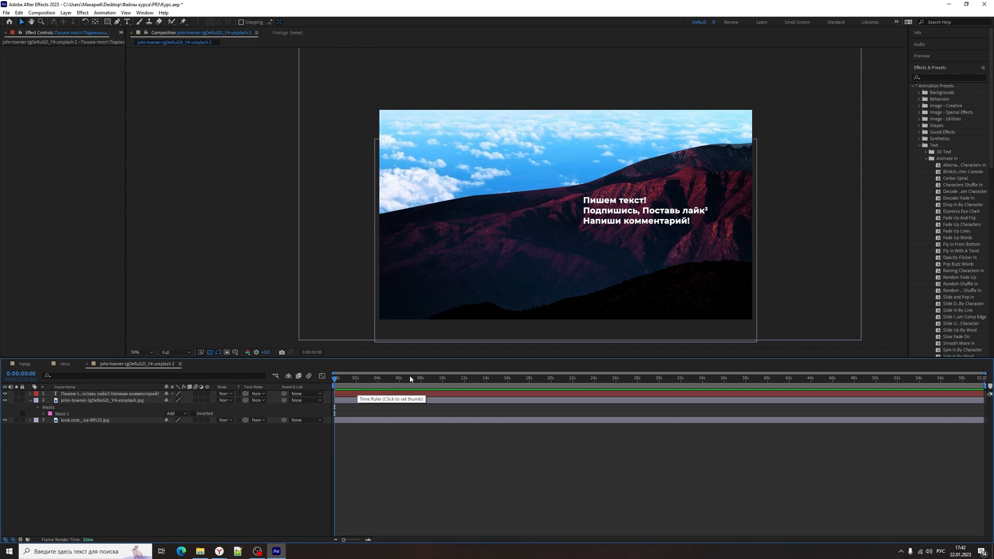
{"action": "key", "text": "Home"}
{"action": "mouse_move", "coordinate": [332, 390]}
{"action": "left_mouse_down"}
{"action": "mouse_move", "coordinate": [412, 384]}
{"action": "mouse_move", "coordinate": [335, 384]}
{"action": "left_mouse_up"}
{"action": "left_click_drag", "start_coordinate": [949, 175], "coordinate": [430, 394]}
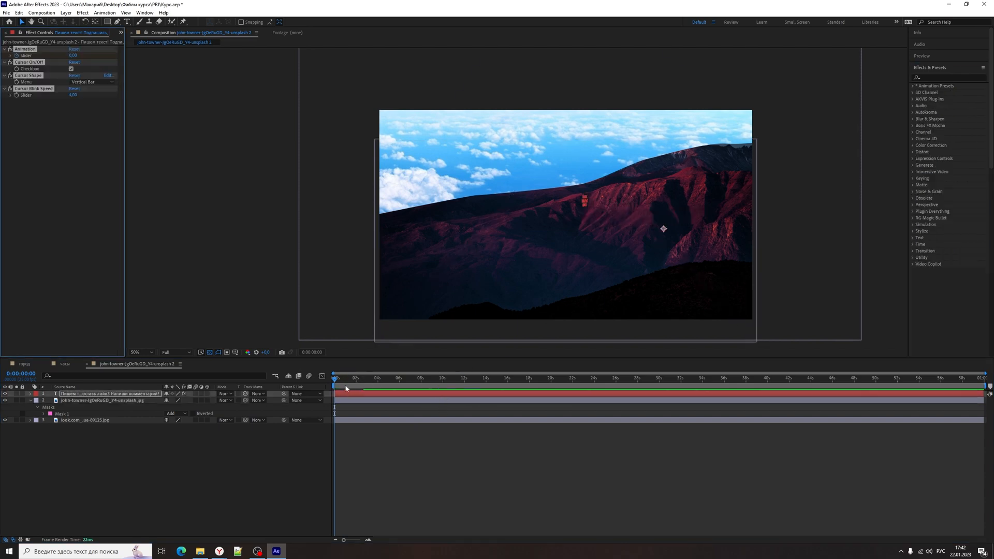
Play back the blinking cursor typewriter animation from the start of the composition
{"action": "left_click_drag", "start_coordinate": [380, 385], "coordinate": [336, 386]}
{"action": "key", "text": "space"}
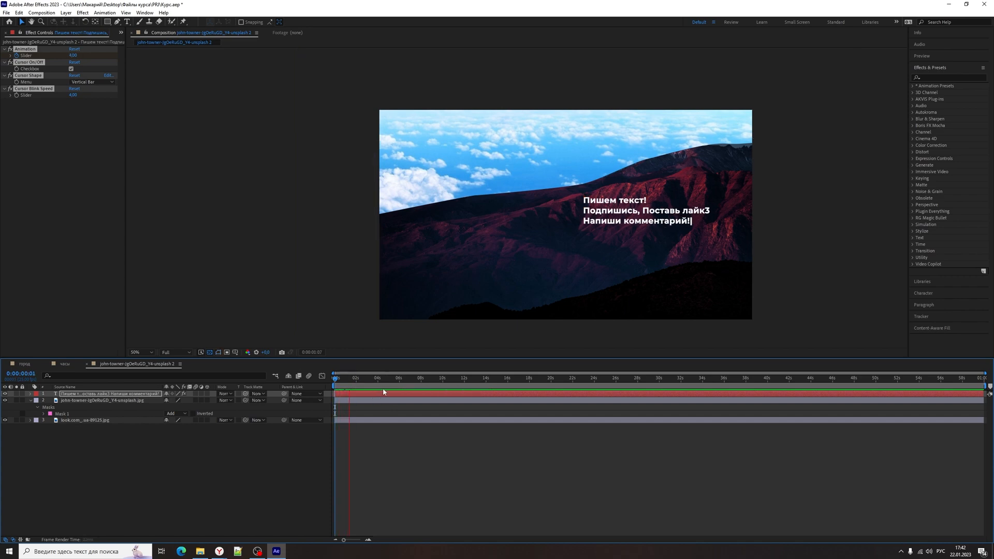
{"action": "left_click", "coordinate": [883, 219]}
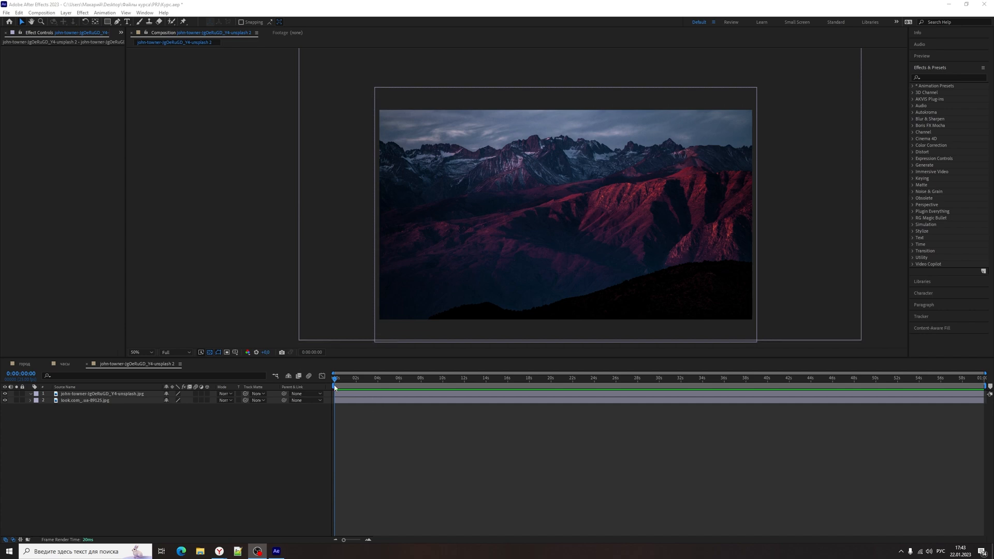
Draw a closed, curved freeform mask with the Pen tool around the middle of the mountain photo layer and deselect it
{"action": "left_click", "coordinate": [107, 433]}
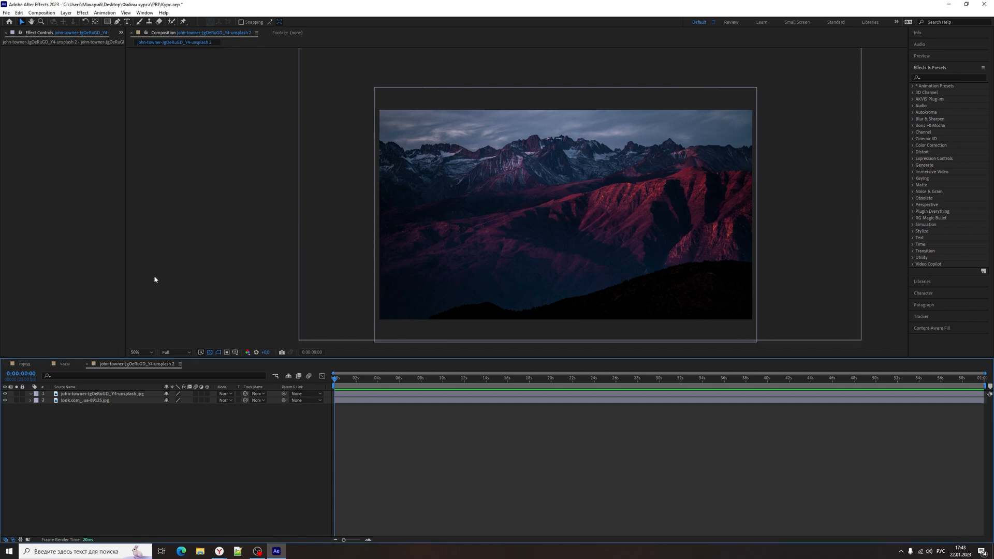
{"action": "left_click", "coordinate": [117, 22]}
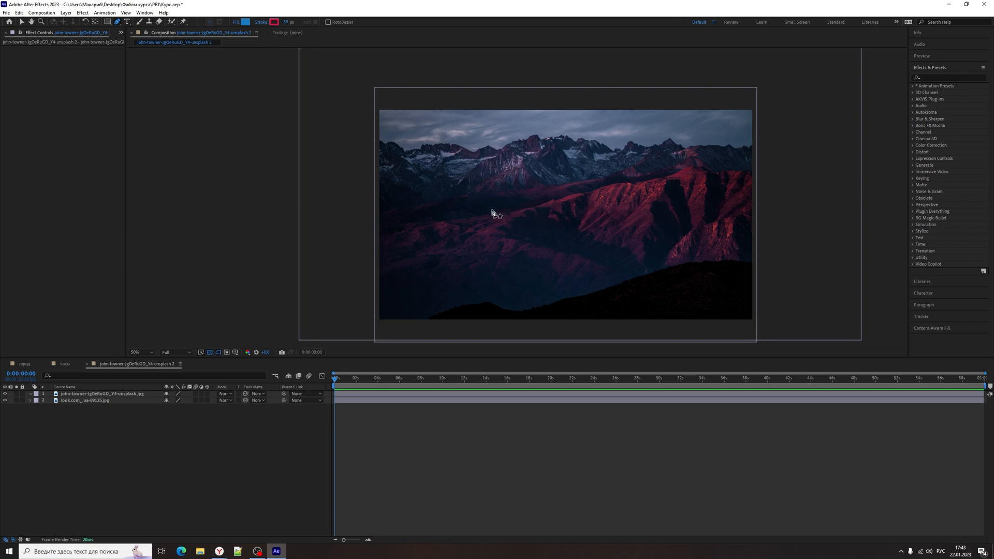
{"action": "left_click", "coordinate": [103, 394]}
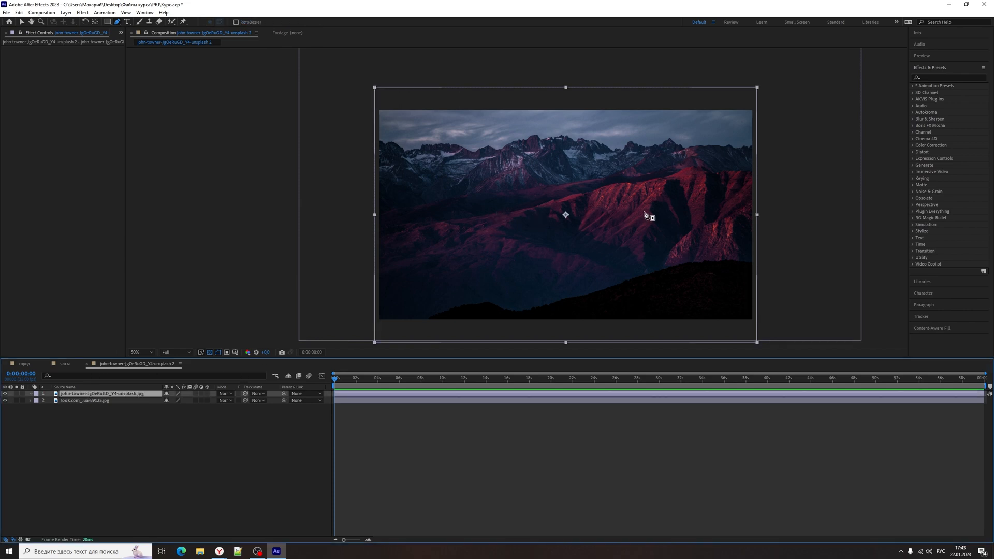
{"action": "left_click", "coordinate": [501, 256]}
{"action": "left_click", "coordinate": [486, 223]}
{"action": "left_click_drag", "start_coordinate": [491, 193], "coordinate": [500, 185]}
{"action": "left_click_drag", "start_coordinate": [570, 167], "coordinate": [601, 167]}
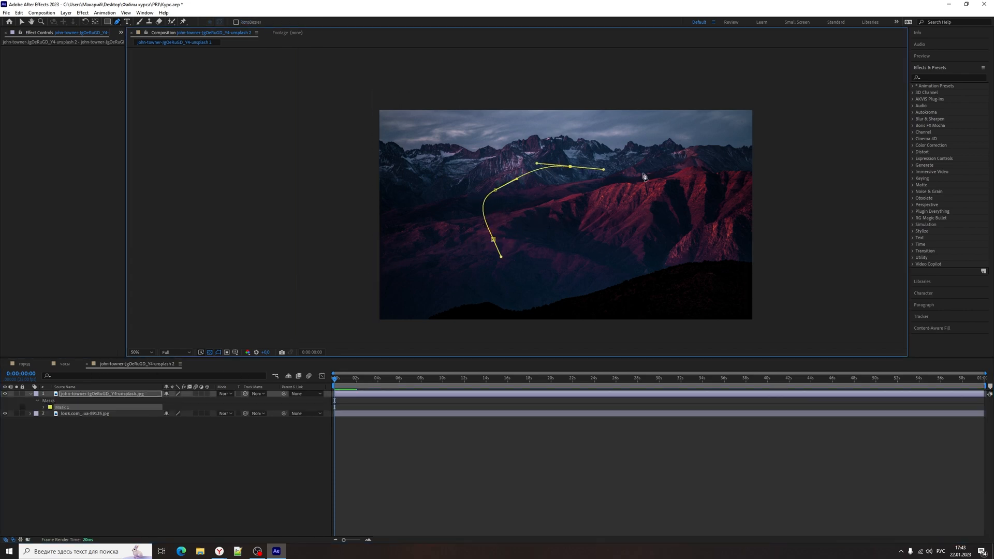
{"action": "left_click_drag", "start_coordinate": [679, 192], "coordinate": [683, 222]}
{"action": "left_click_drag", "start_coordinate": [652, 273], "coordinate": [628, 284]}
{"action": "left_click_drag", "start_coordinate": [558, 234], "coordinate": [500, 249]}
{"action": "left_click", "coordinate": [494, 240]}
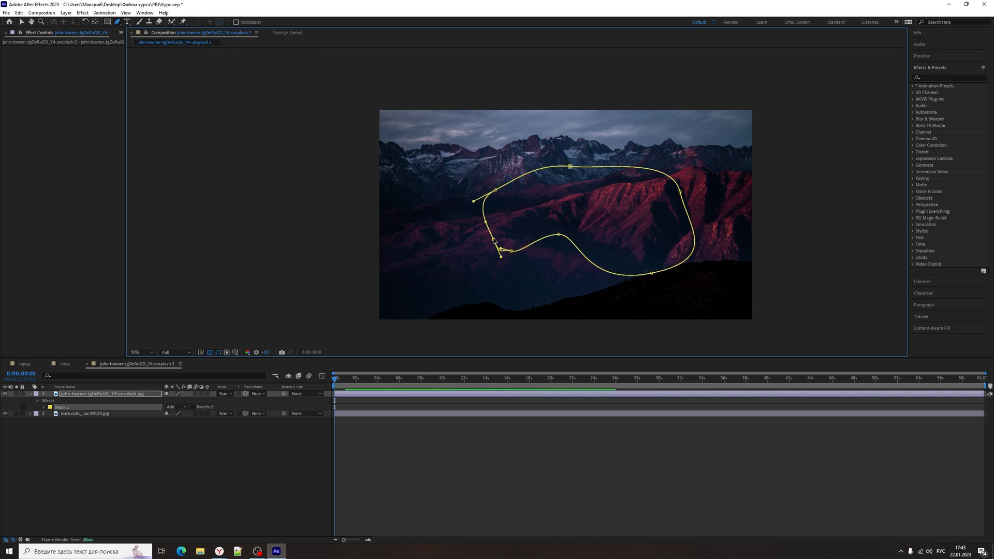
{"action": "left_click", "coordinate": [537, 445]}
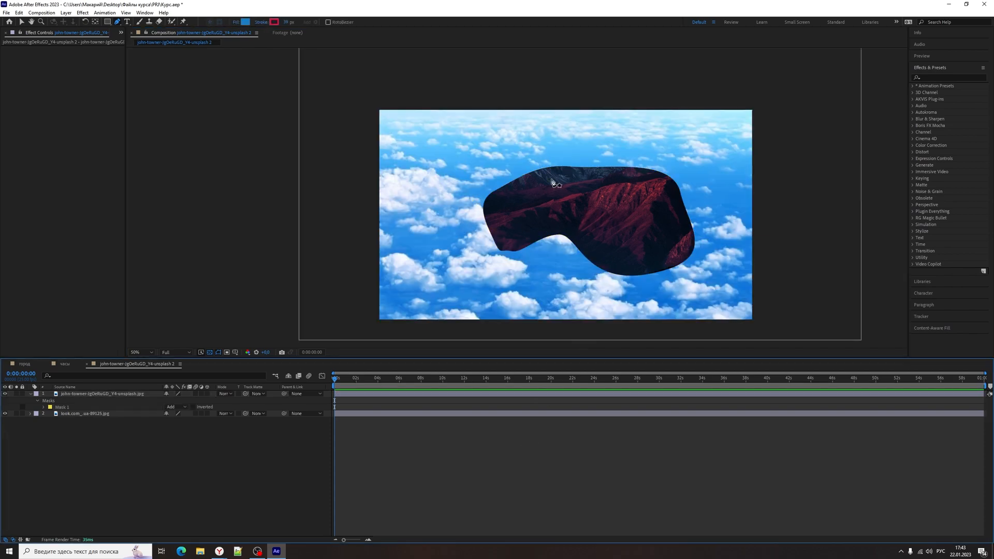
Set the mask's feather to 290 px, try 0% opacity before restoring 100%, and expand the mask to about 760 px
{"action": "left_click", "coordinate": [43, 408]}
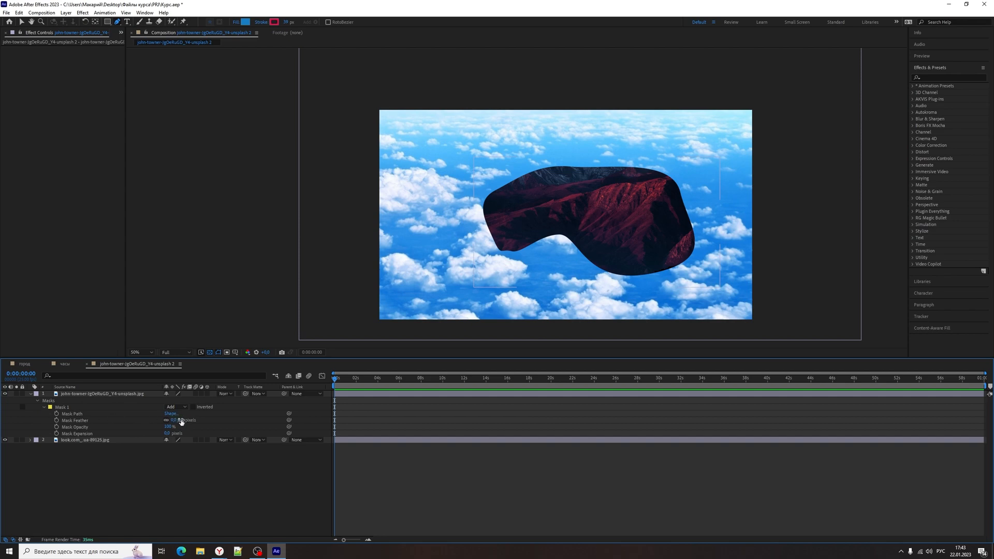
{"action": "left_click_drag", "start_coordinate": [187, 421], "coordinate": [450, 420]}
{"action": "left_click_drag", "start_coordinate": [361, 400], "coordinate": [211, 422]}
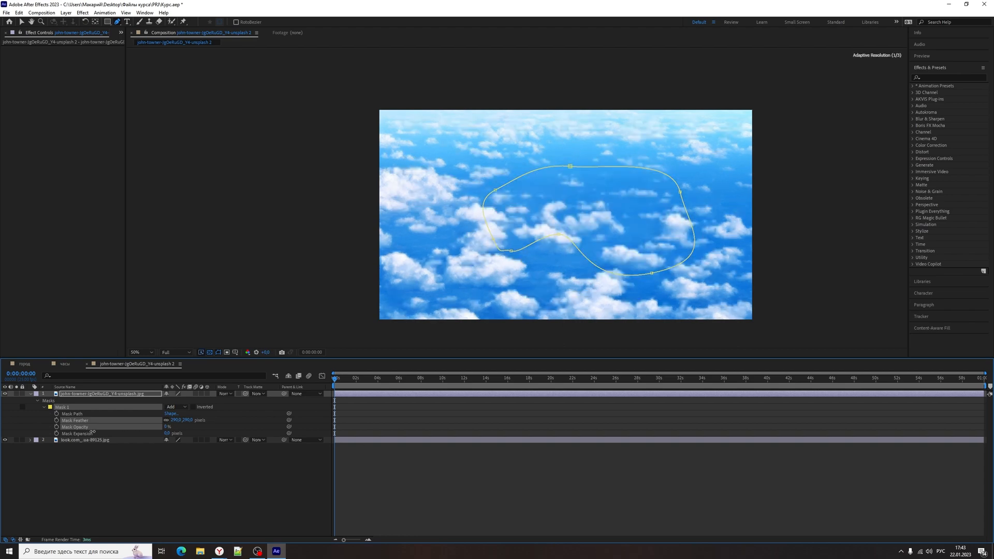
{"action": "left_click", "coordinate": [155, 427]}
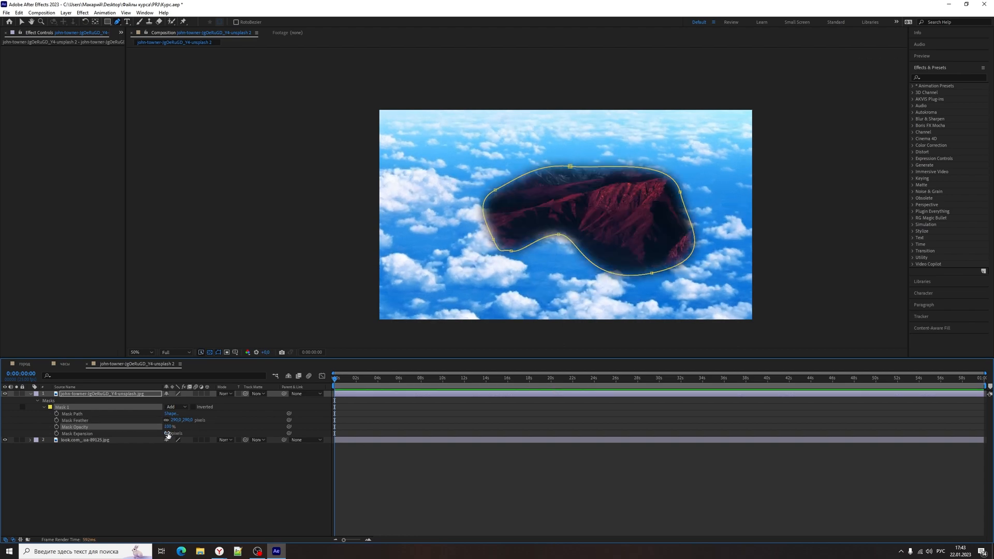
{"action": "left_click_drag", "start_coordinate": [167, 433], "coordinate": [120, 409]}
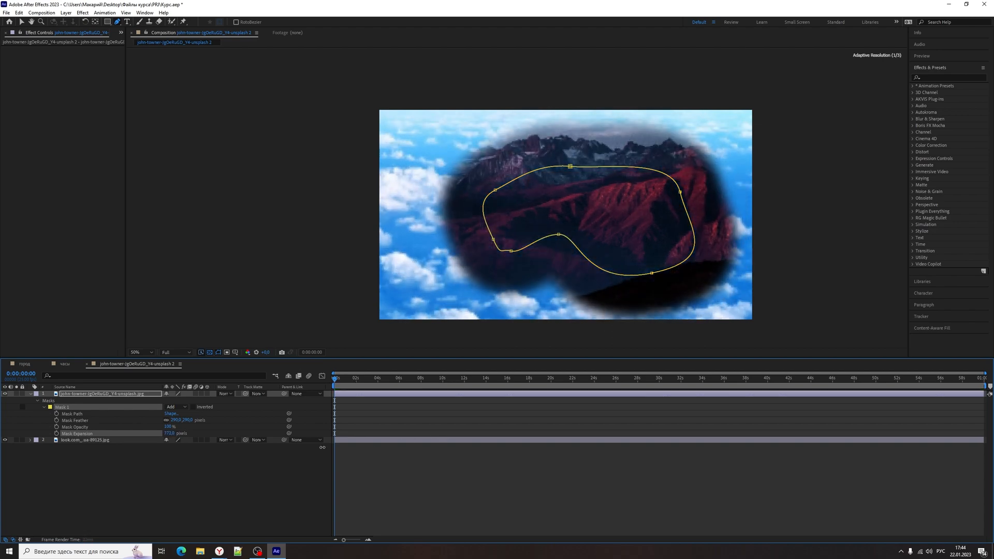
Delete the freeform mask from the mountain photo layer and deselect the layer
{"action": "left_click", "coordinate": [65, 440]}
{"action": "left_click", "coordinate": [68, 409]}
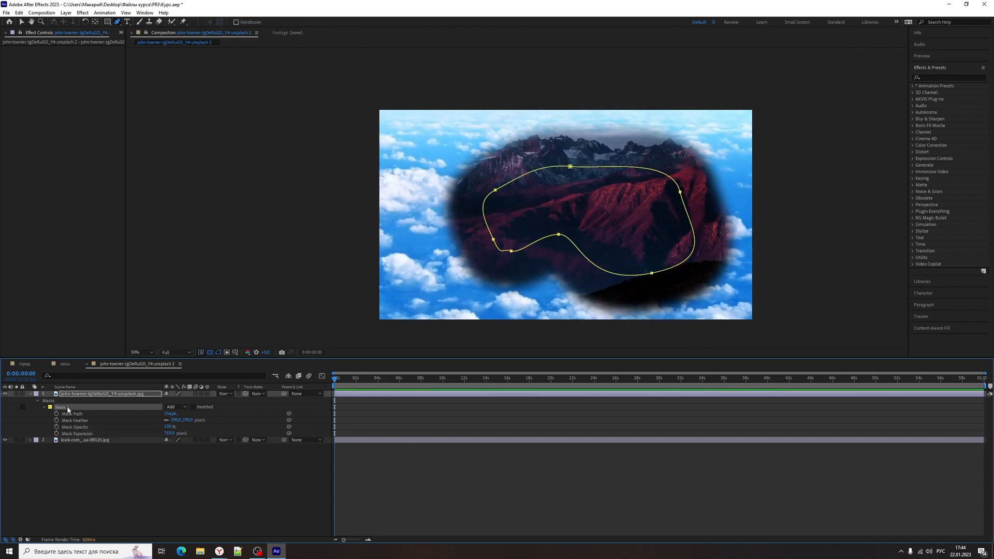
{"action": "key", "text": "Delete"}
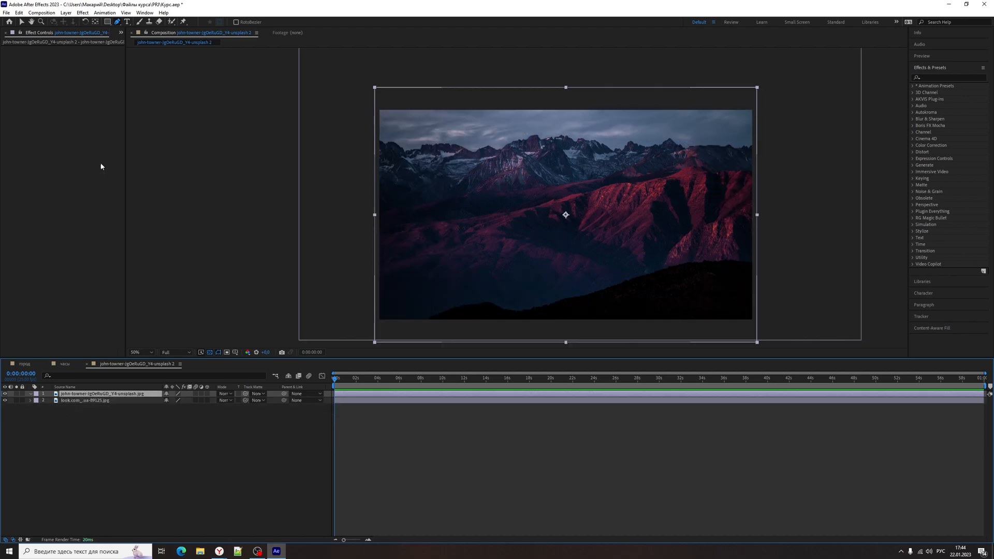
{"action": "left_click", "coordinate": [120, 415]}
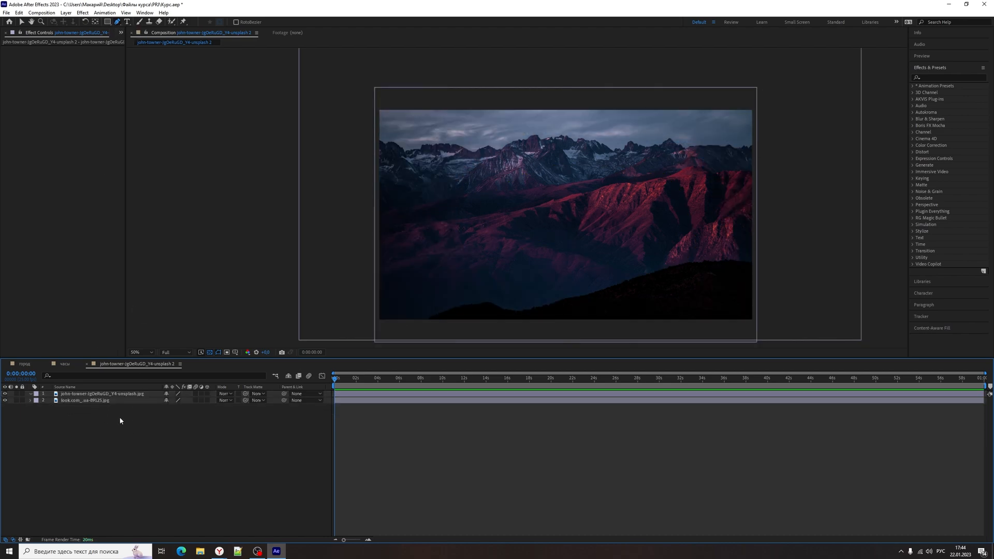
Draw a circular mask on the mountain photo layer with the Ellipse tool and move it up over the red ridge
{"action": "left_click", "coordinate": [114, 395]}
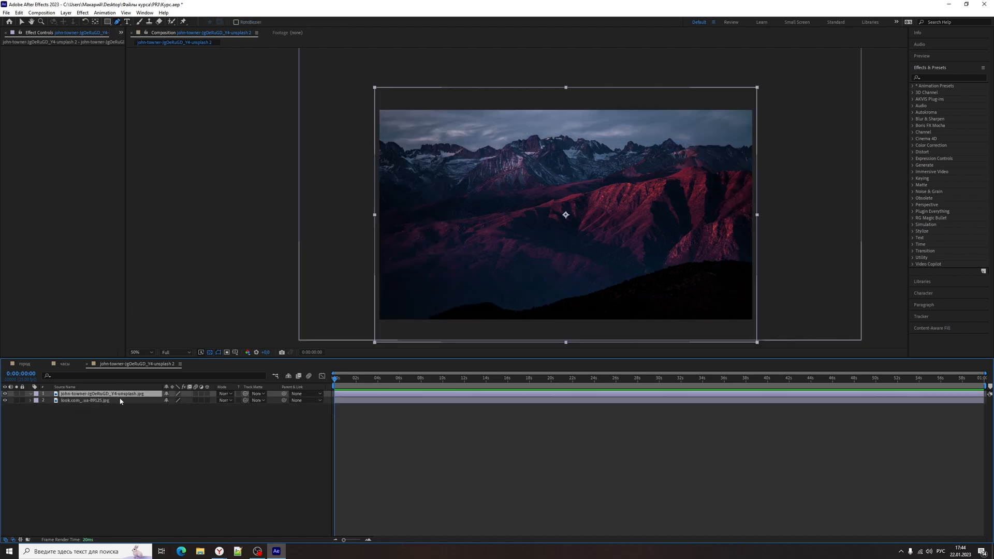
{"action": "left_click", "coordinate": [108, 22]}
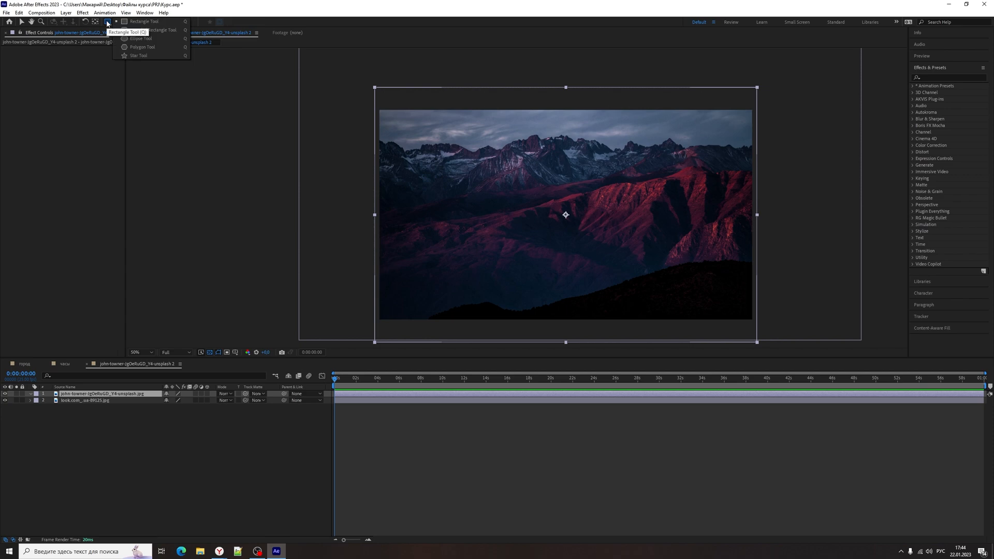
{"action": "left_click", "coordinate": [139, 39]}
{"action": "left_click_drag", "start_coordinate": [537, 191], "coordinate": [576, 230]}
{"action": "left_click_drag", "start_coordinate": [620, 260], "coordinate": [658, 255]}
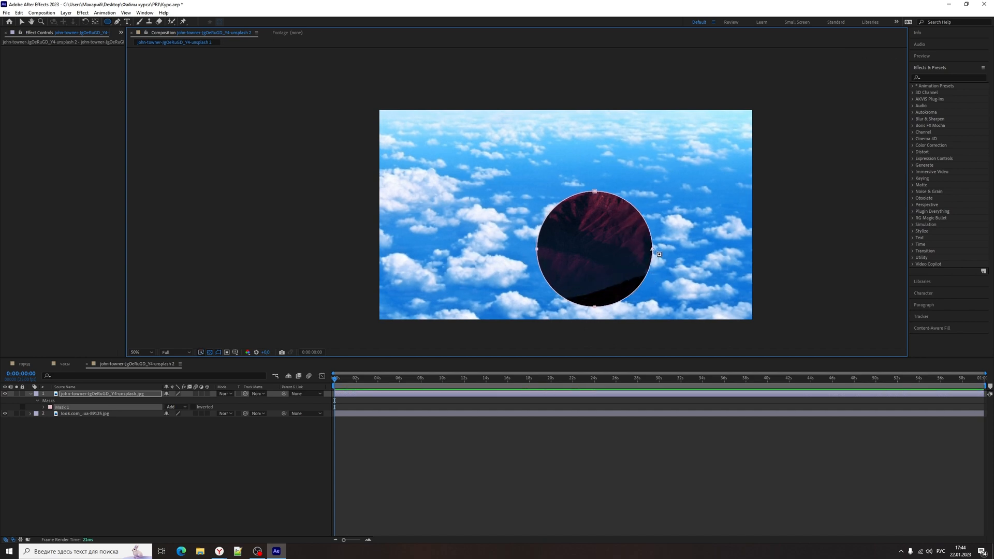
{"action": "key", "text": "v"}
{"action": "left_click_drag", "start_coordinate": [653, 251], "coordinate": [694, 198]}
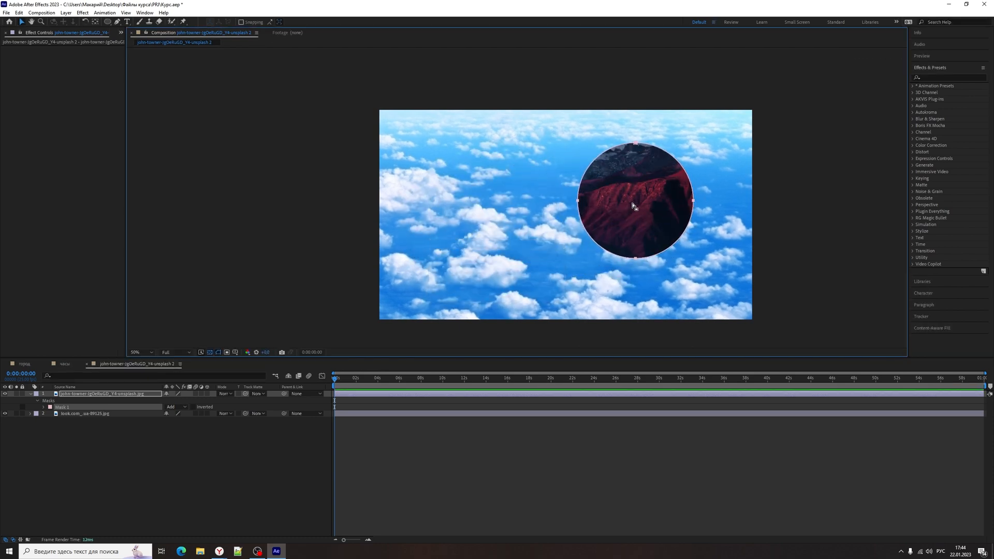
Scale the circle-masked mountain layer down, duplicate it, and place the two circles at the frame's upper-left and lower-right corners
{"action": "left_click", "coordinate": [133, 400]}
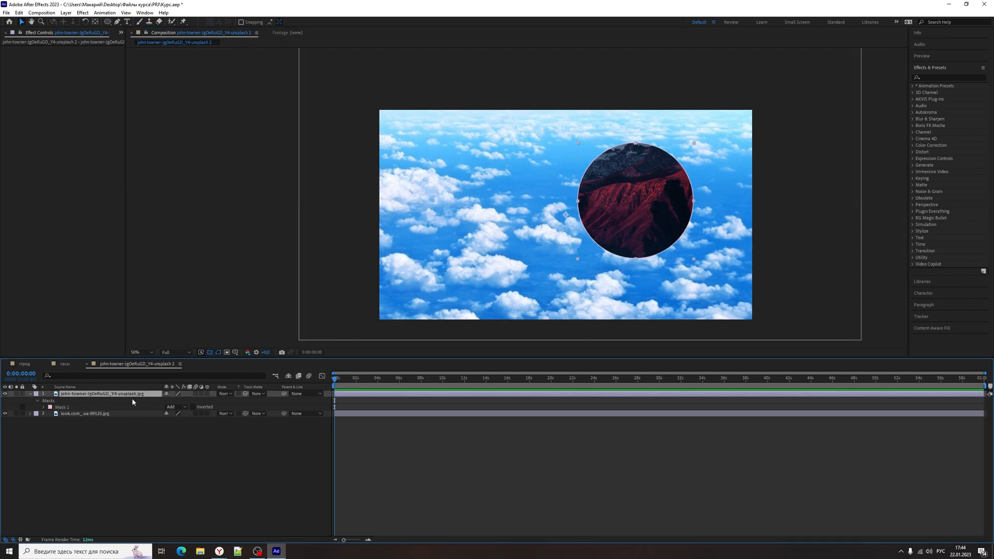
{"action": "left_click", "coordinate": [94, 407]}
{"action": "left_click", "coordinate": [106, 398]}
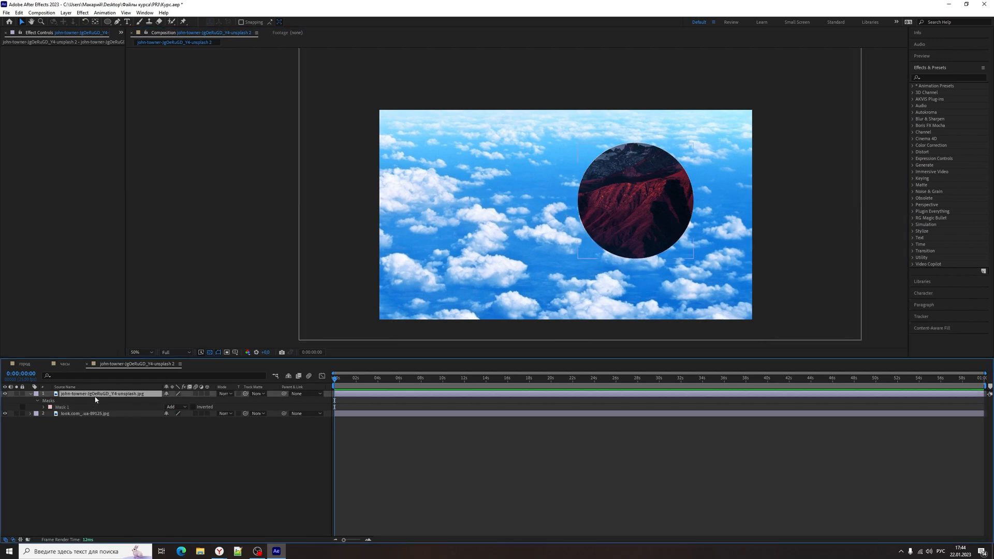
{"action": "key", "text": "s"}
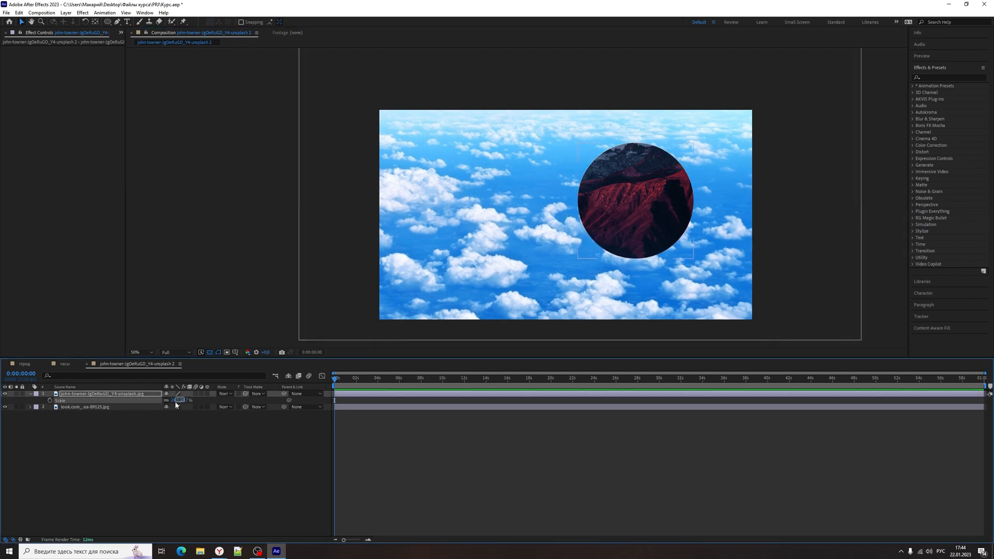
{"action": "left_click_drag", "start_coordinate": [183, 404], "coordinate": [472, 263]}
{"action": "left_click_drag", "start_coordinate": [586, 190], "coordinate": [727, 287]}
{"action": "key", "text": "ctrl+d"}
{"action": "left_click", "coordinate": [200, 426]}
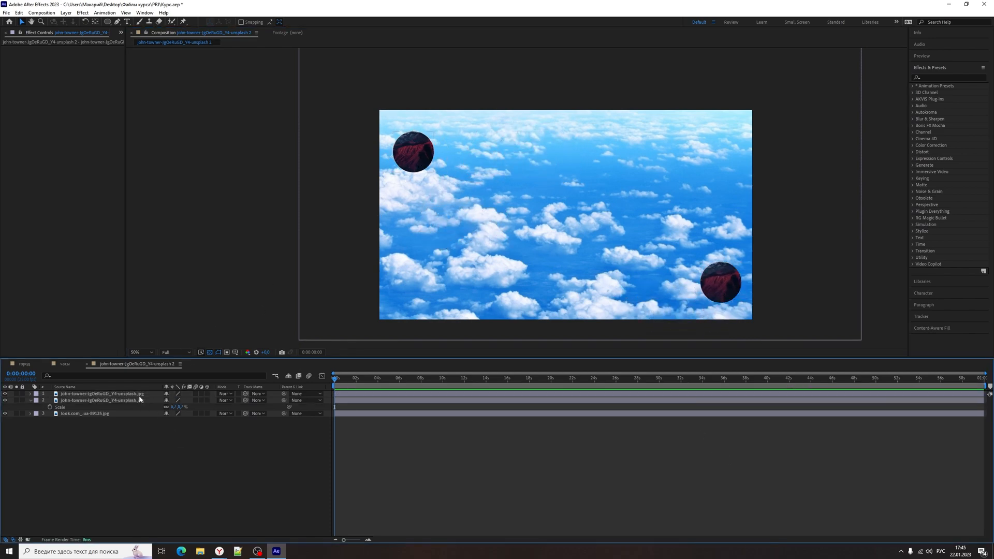
Reshape the lower-right circle's mask into an arch by pulling its bottom point upward, and adjust that point
{"action": "left_click", "coordinate": [140, 393]}
{"action": "key", "text": "m"}
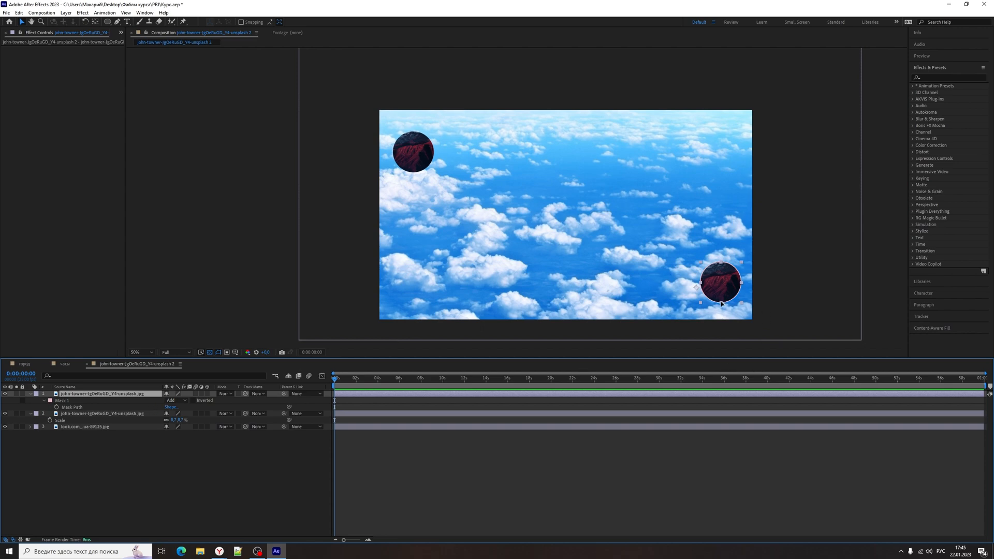
{"action": "left_click", "coordinate": [722, 303]}
{"action": "left_click_drag", "start_coordinate": [722, 298], "coordinate": [724, 274]}
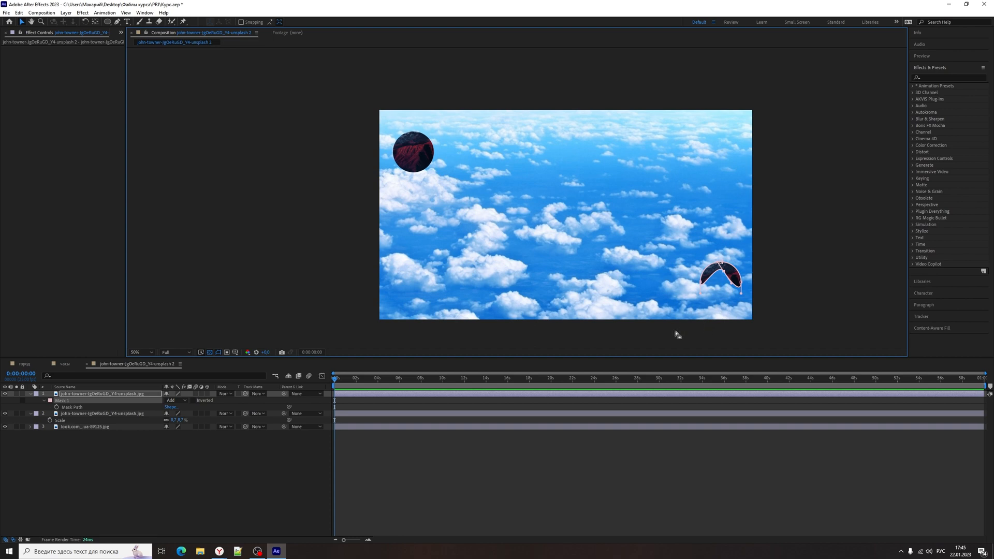
{"action": "left_click", "coordinate": [418, 157]}
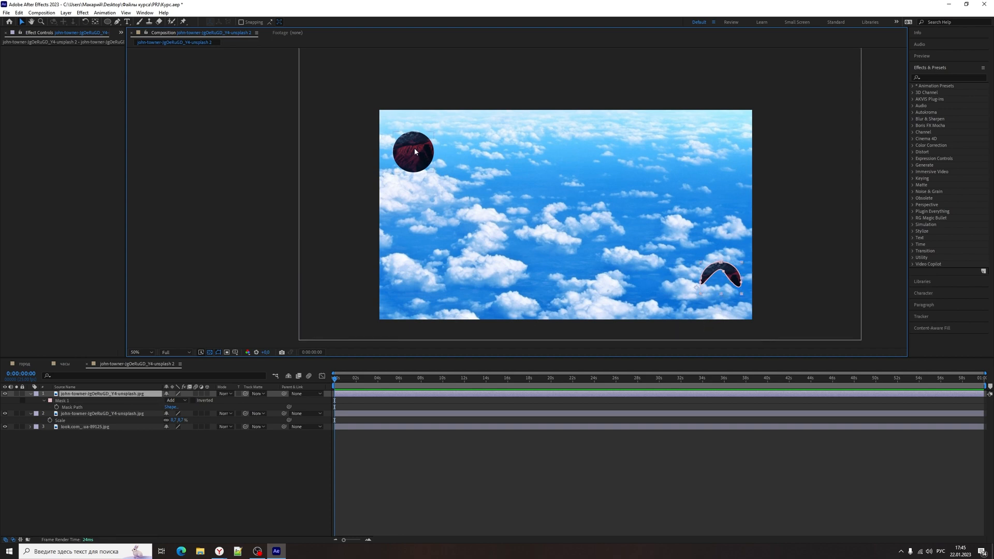
{"action": "left_click_drag", "start_coordinate": [726, 271], "coordinate": [719, 274]}
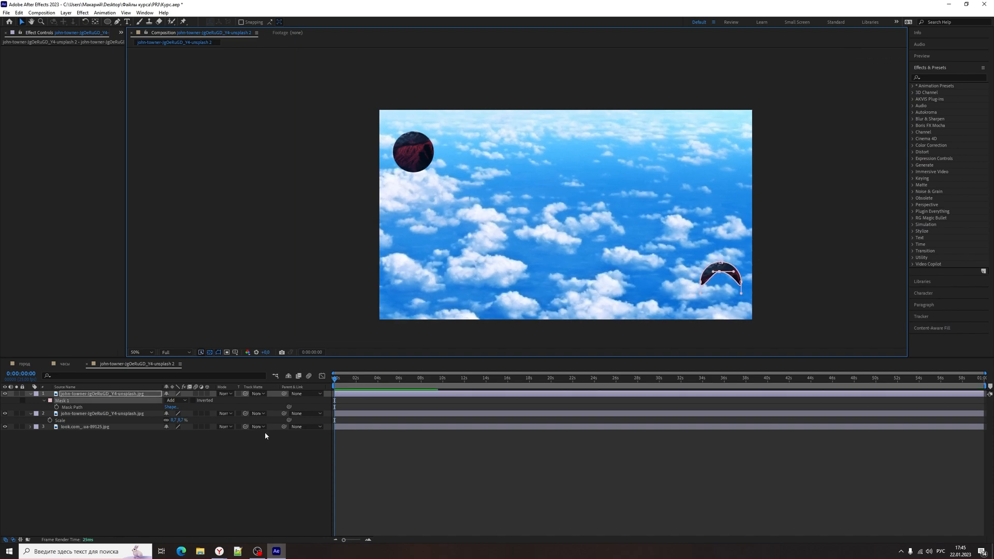
Rotate the arch-shaped mountain copy about a quarter turn clockwise and move it beside the circular copy
{"action": "left_click", "coordinate": [263, 436]}
{"action": "left_click", "coordinate": [133, 394]}
{"action": "key", "text": "r"}
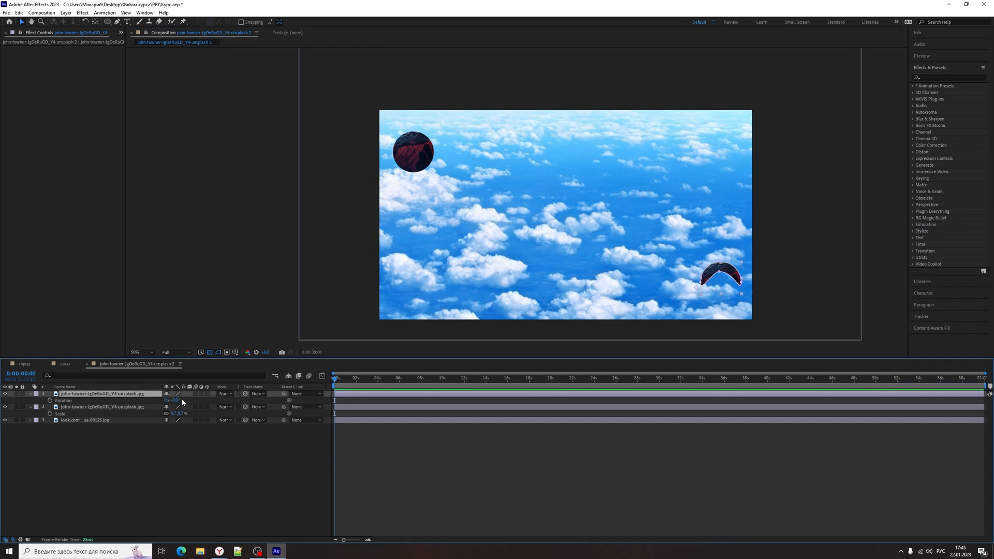
{"action": "left_click_drag", "start_coordinate": [175, 403], "coordinate": [197, 461]}
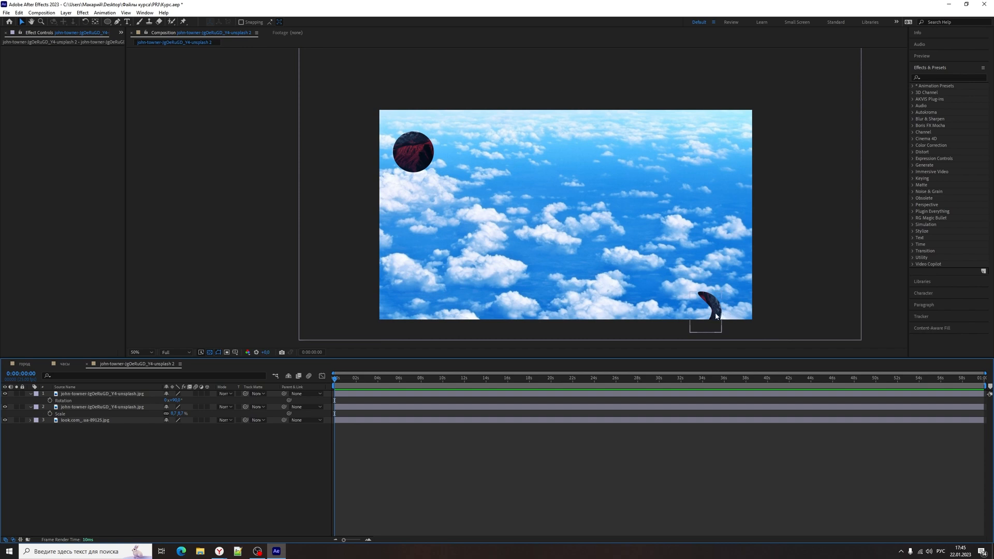
{"action": "left_click_drag", "start_coordinate": [720, 311], "coordinate": [460, 162]}
Scale the crescent copy up to 23.7%, arrange the crescent and the circle with the circle at its inner curve, and deselect the layers
{"action": "key", "text": "s"}
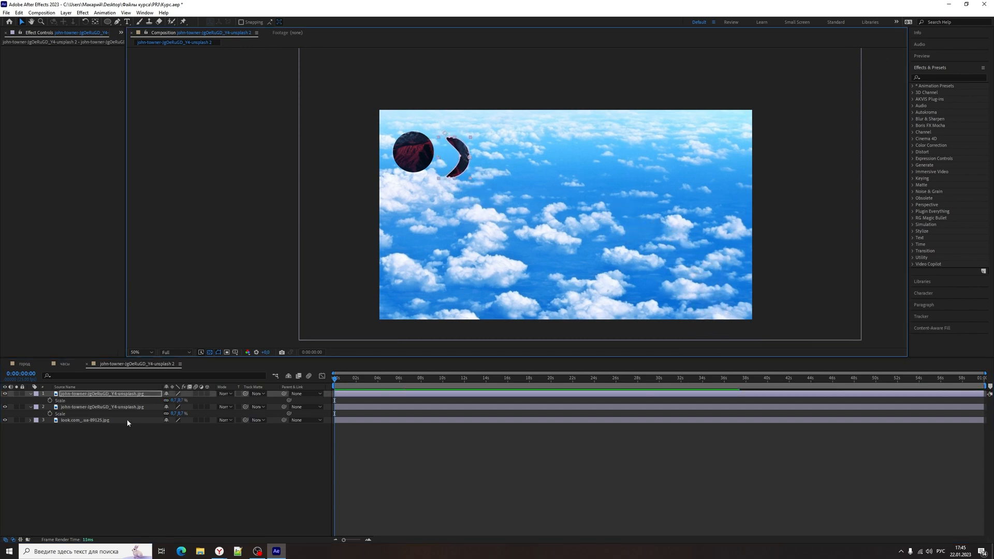
{"action": "mouse_move", "coordinate": [177, 400]}
{"action": "left_mouse_down"}
{"action": "mouse_move", "coordinate": [193, 399]}
{"action": "mouse_move", "coordinate": [179, 399]}
{"action": "left_mouse_up"}
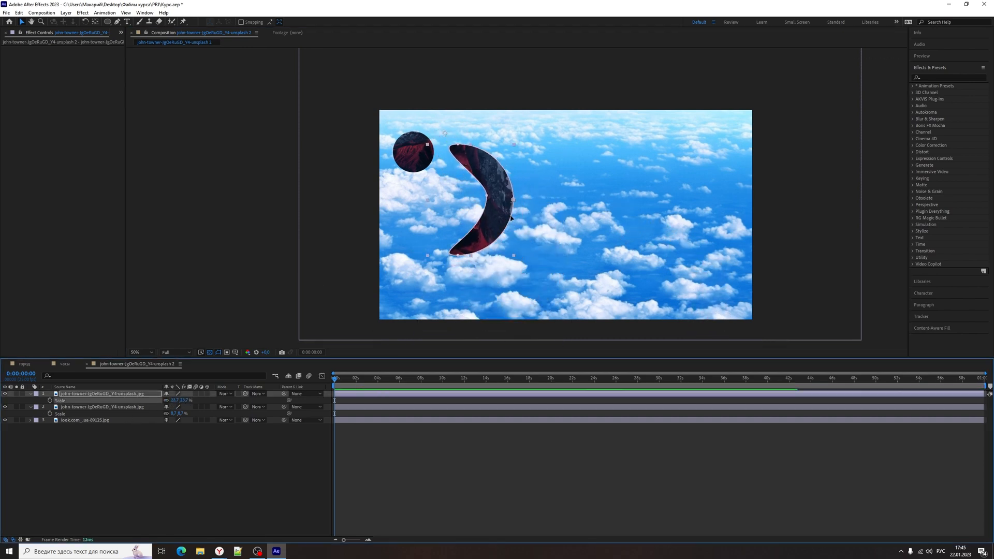
{"action": "mouse_move", "coordinate": [440, 197]}
{"action": "left_mouse_down"}
{"action": "mouse_move", "coordinate": [417, 171]}
{"action": "mouse_move", "coordinate": [459, 192]}
{"action": "left_mouse_up"}
{"action": "left_click", "coordinate": [280, 420]}
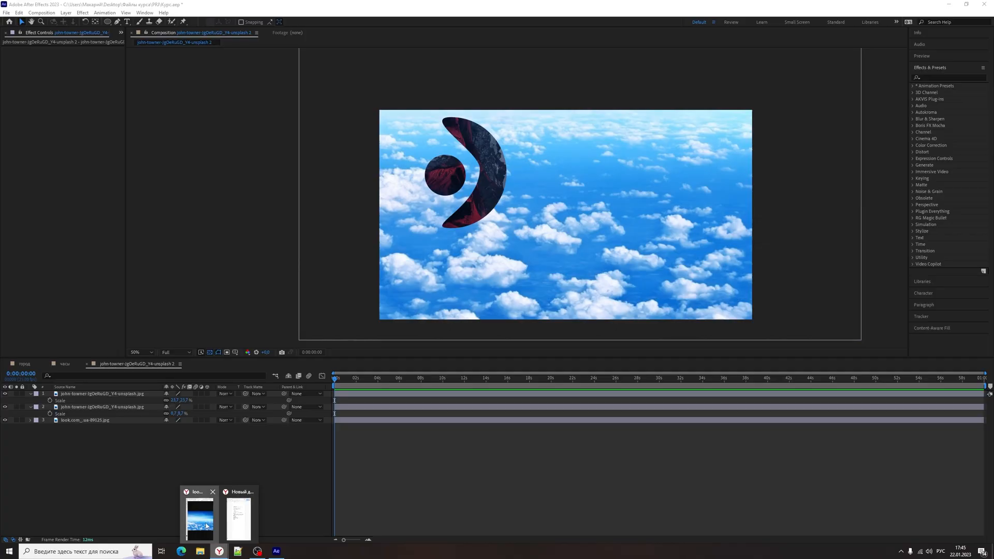
Switch to Yandex Browser, open bezier.method.ac in a new tab and maximize the window
{"action": "left_click", "coordinate": [206, 526]}
{"action": "left_click", "coordinate": [518, 84]}
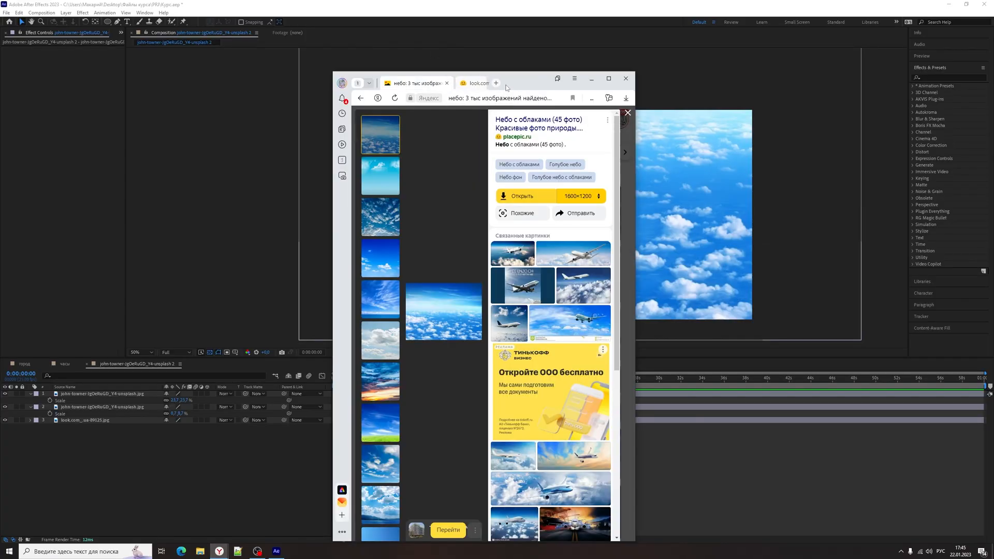
{"action": "left_click", "coordinate": [466, 84]}
{"action": "type", "text": "bezier.method.ac/"}
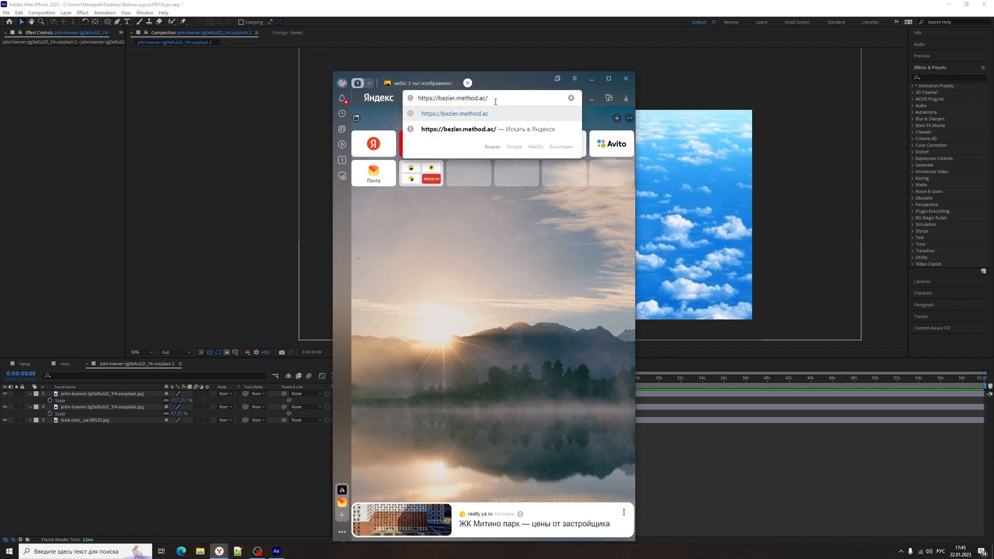
{"action": "key", "text": "Return"}
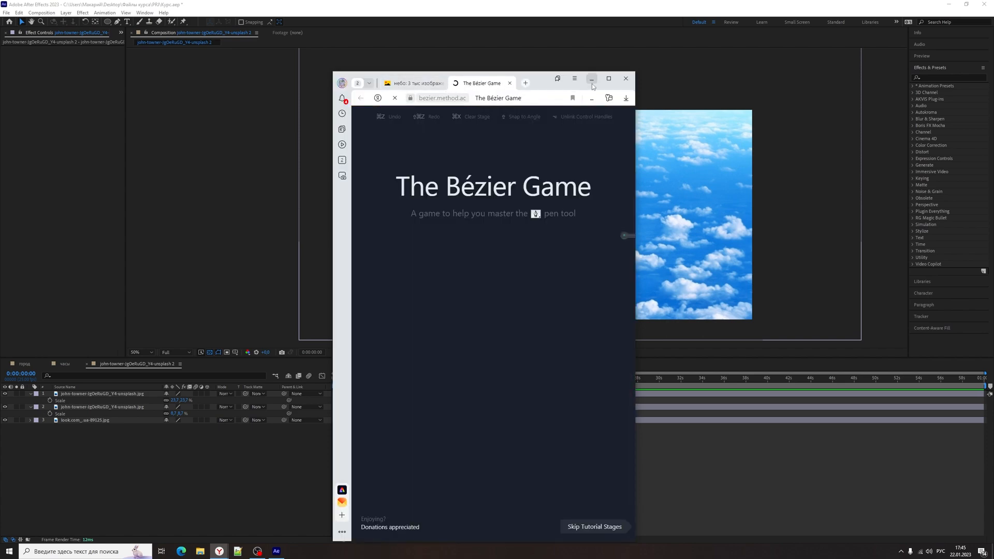
{"action": "left_click", "coordinate": [609, 79]}
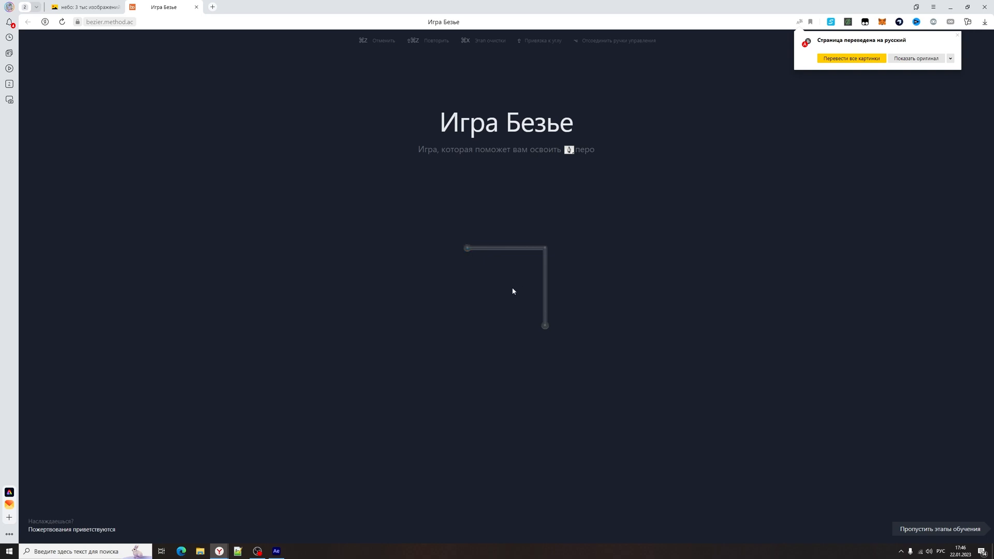
Trace the right-angle line of the first Bézier Game stage with three corner points
{"action": "left_click", "coordinate": [466, 248]}
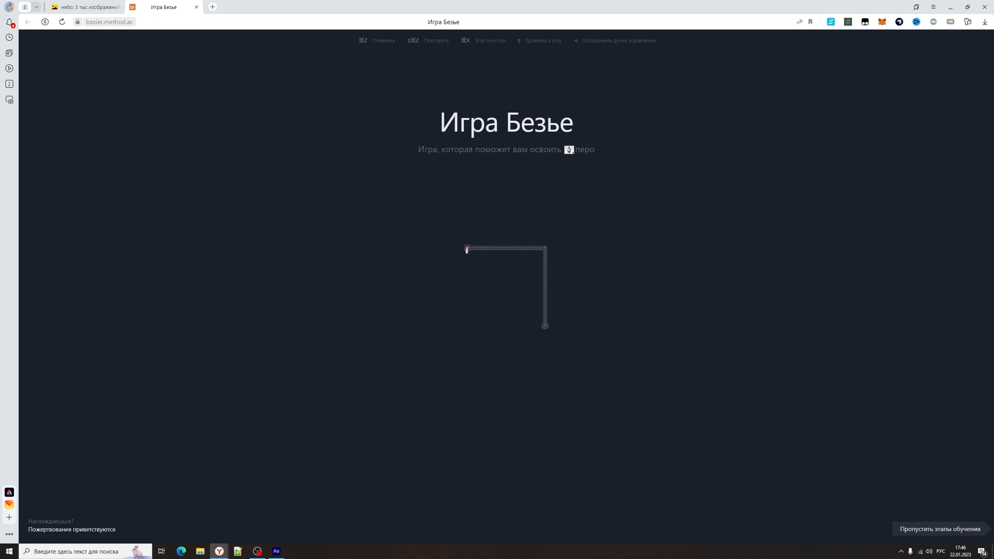
{"action": "left_click", "coordinate": [545, 249]}
{"action": "left_click", "coordinate": [545, 327]}
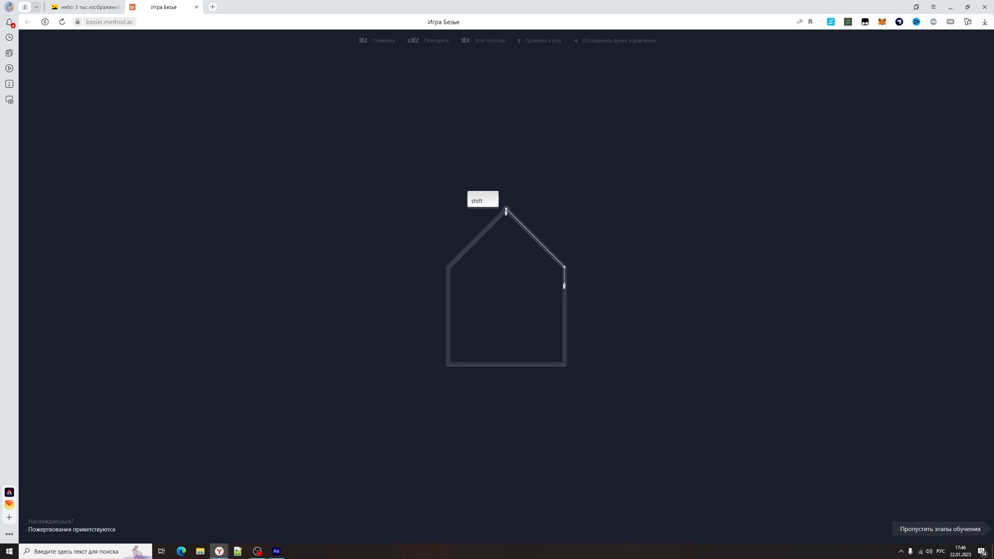
Trace the house outline with straight segments, starting at the roof peak and going clockwise around all corners
{"action": "left_click", "coordinate": [506, 209]}
{"action": "left_click", "coordinate": [565, 268]}
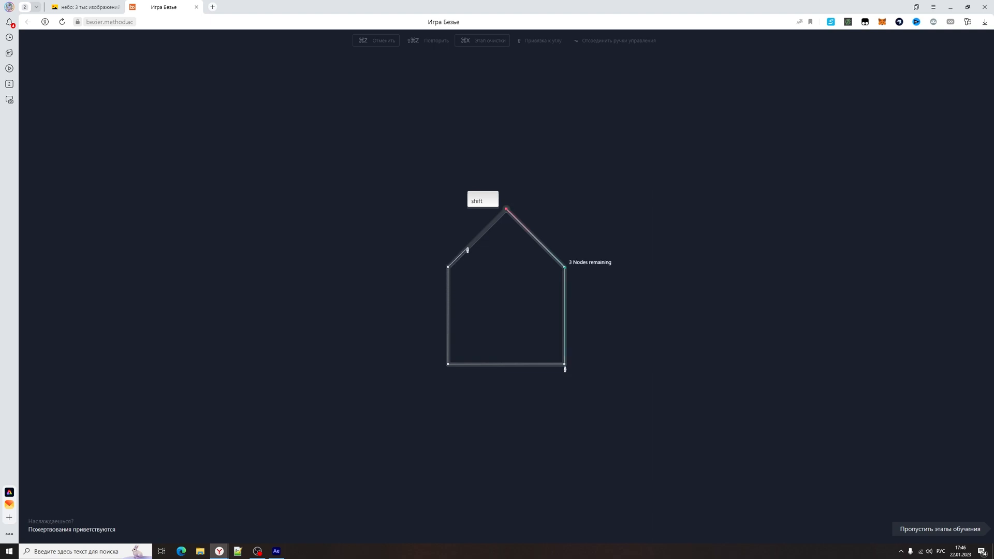
{"action": "left_click", "coordinate": [564, 364]}
{"action": "left_click", "coordinate": [448, 364]}
{"action": "left_click", "coordinate": [448, 268]}
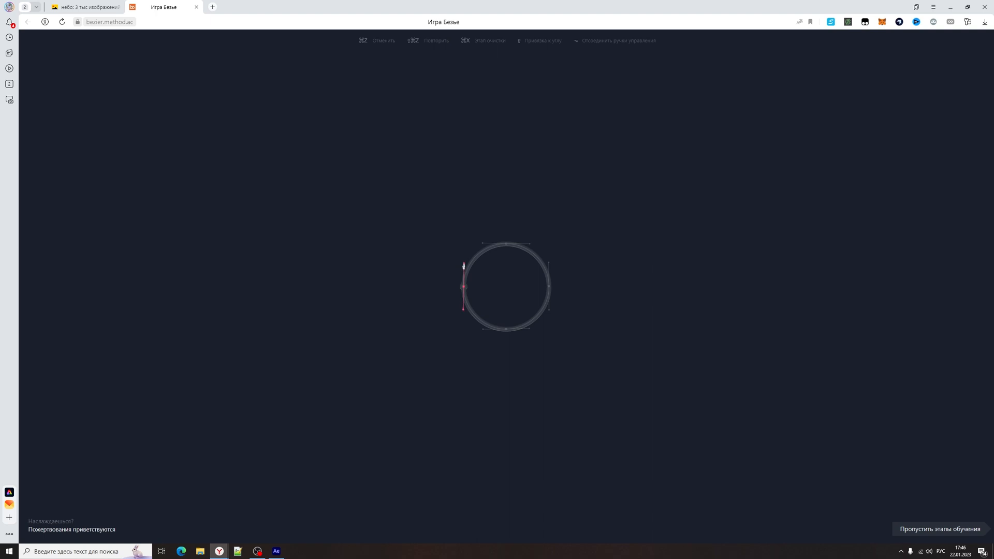
Trace the circle with smooth curve points at its extremes and close the path at its leftmost point
{"action": "left_click_drag", "start_coordinate": [507, 243], "coordinate": [522, 247]}
{"action": "left_click_drag", "start_coordinate": [549, 286], "coordinate": [477, 336]}
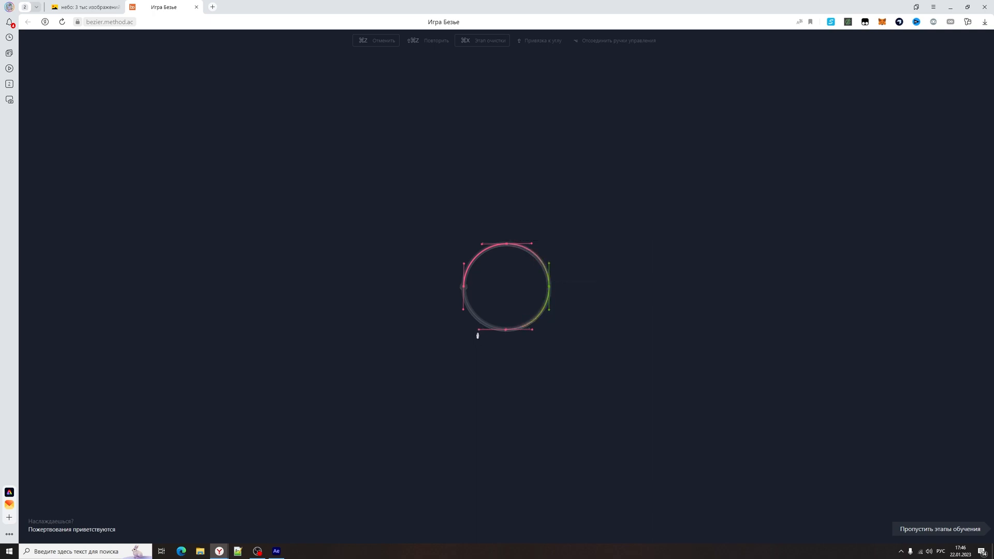
{"action": "left_click", "coordinate": [464, 288]}
Trace the heart using curve points at its upper notch and lower tip with unlinked handles, and close the path
{"action": "left_click_drag", "start_coordinate": [506, 257], "coordinate": [563, 214]}
{"action": "key", "text": "alt"}
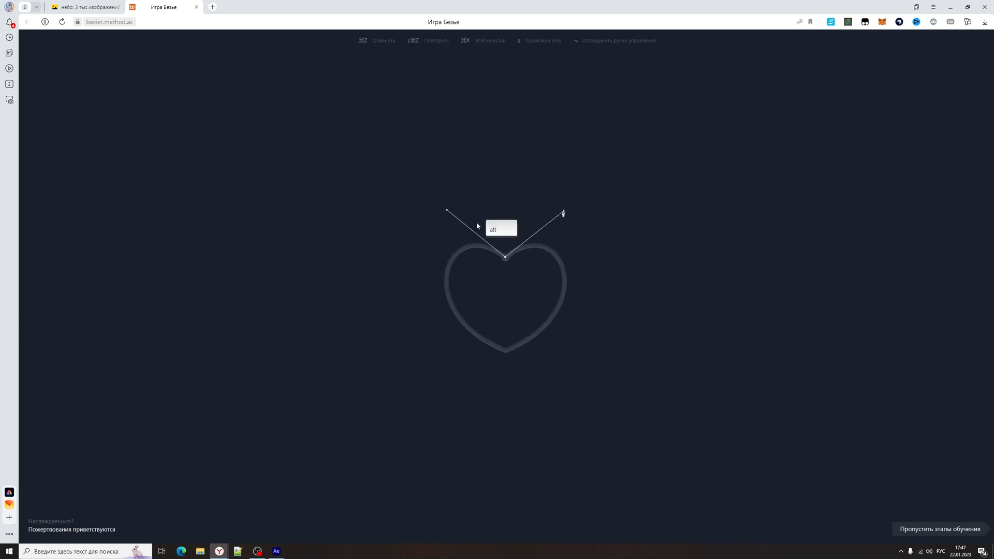
{"action": "left_click_drag", "start_coordinate": [506, 350], "coordinate": [408, 314]}
{"action": "key", "text": "alt"}
{"action": "left_click_drag", "start_coordinate": [505, 257], "coordinate": [564, 211]}
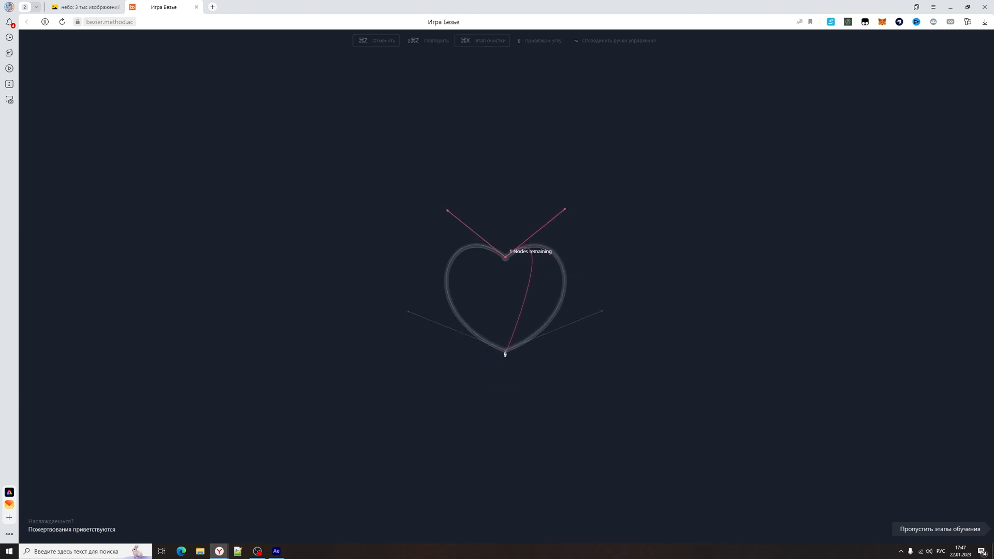
{"action": "left_click_drag", "start_coordinate": [506, 349], "coordinate": [409, 312]}
{"action": "key", "text": "alt"}
{"action": "left_click", "coordinate": [507, 258]}
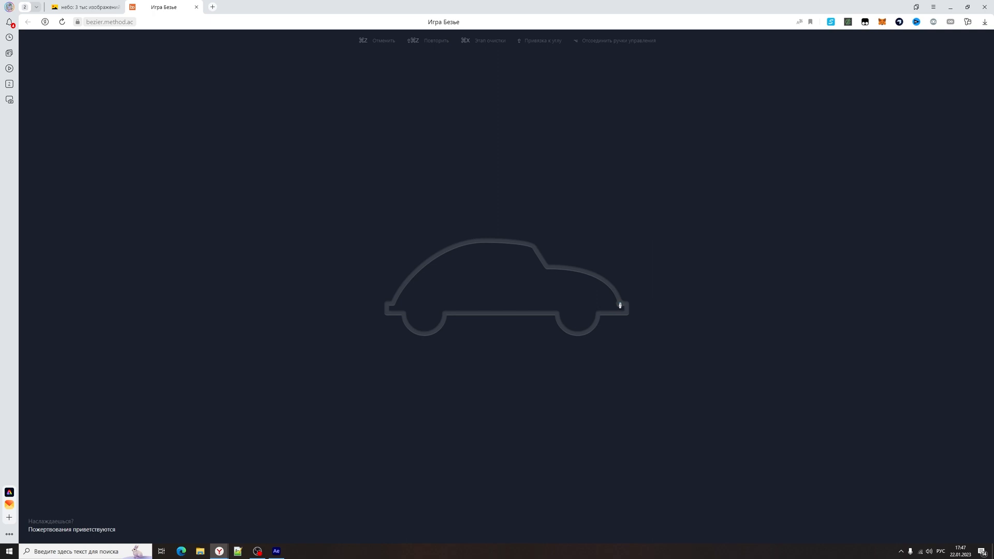
Trace the car outline's front bumper with corner points and its front wheel with a curve point at the bottom
{"action": "left_click", "coordinate": [627, 303]}
{"action": "left_click", "coordinate": [627, 313]}
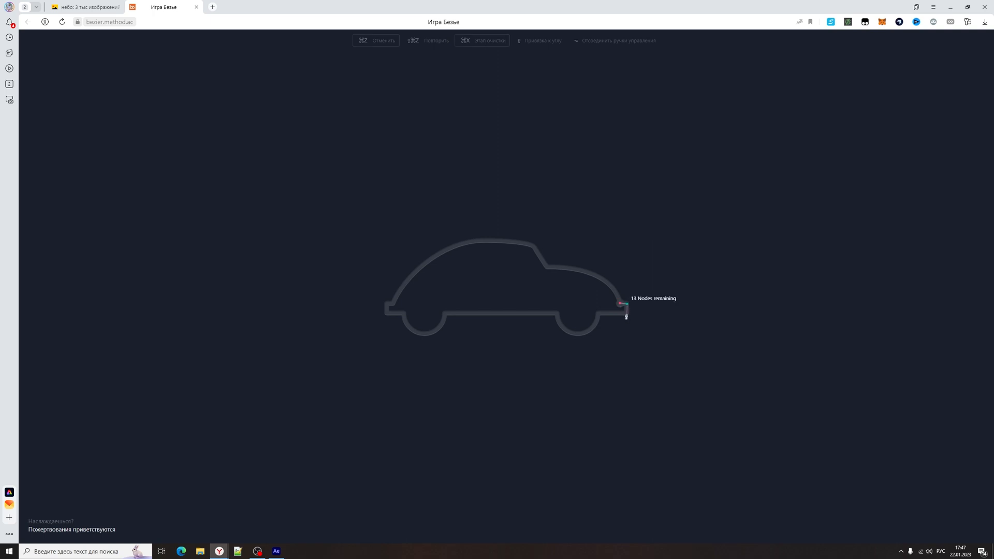
{"action": "left_click", "coordinate": [598, 313]}
{"action": "left_click_drag", "start_coordinate": [579, 336], "coordinate": [563, 334]}
{"action": "left_click", "coordinate": [557, 313]}
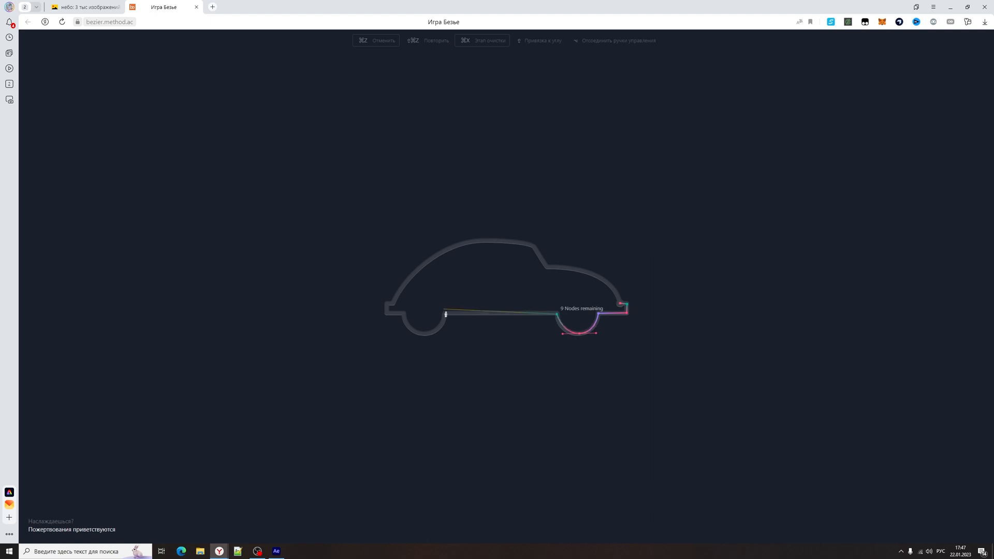
Continue the car outline along the underside, around the rear wheel and rear bumper, and up to a curved roof point
{"action": "left_click", "coordinate": [445, 313]}
{"action": "left_click_drag", "start_coordinate": [425, 337], "coordinate": [412, 335]}
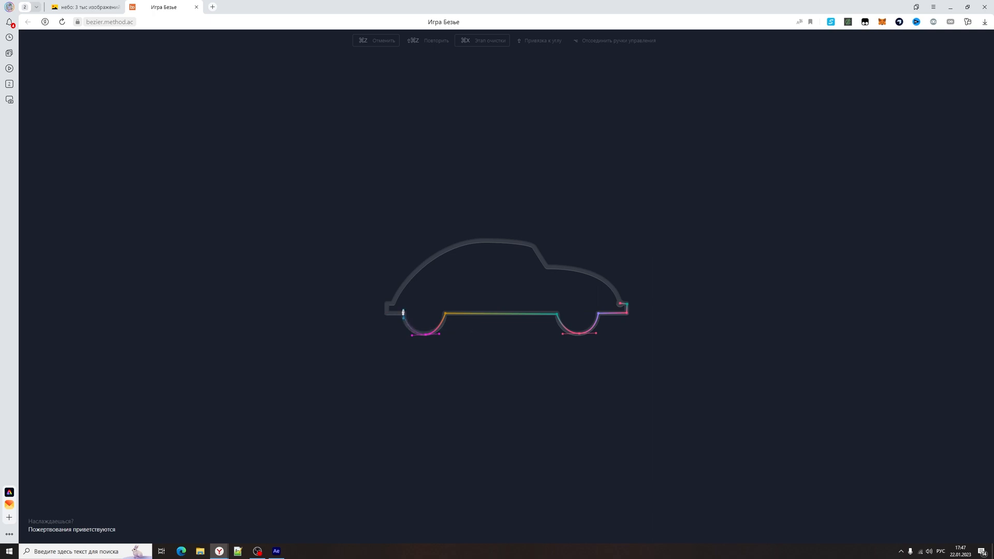
{"action": "left_click", "coordinate": [402, 312]}
{"action": "left_click", "coordinate": [387, 314]}
{"action": "left_click", "coordinate": [394, 303]}
{"action": "left_click_drag", "start_coordinate": [467, 241], "coordinate": [509, 245]}
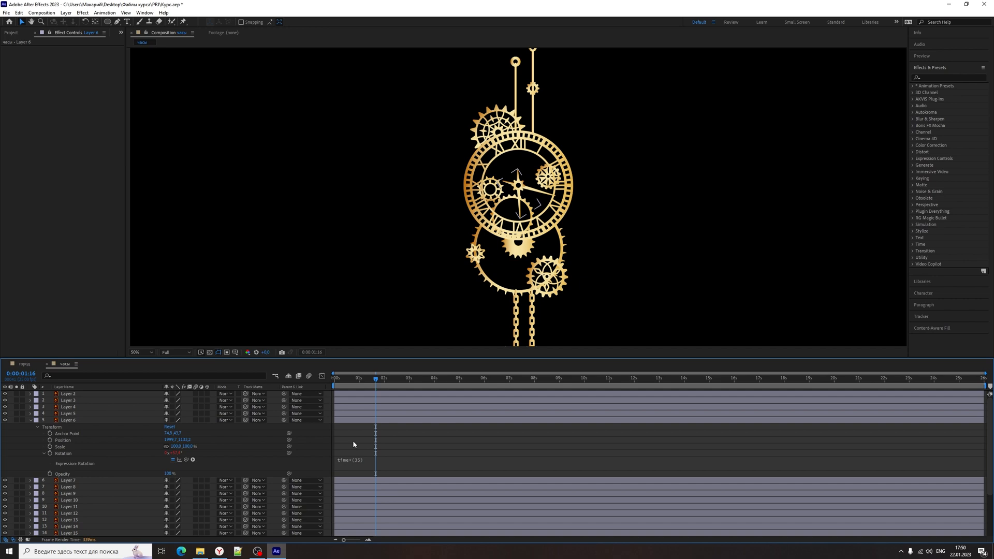
Clear the existing Rotation expression from Layer 6 in the clock composition
{"action": "left_click", "coordinate": [364, 465]}
{"action": "key", "text": "BackSpace"}
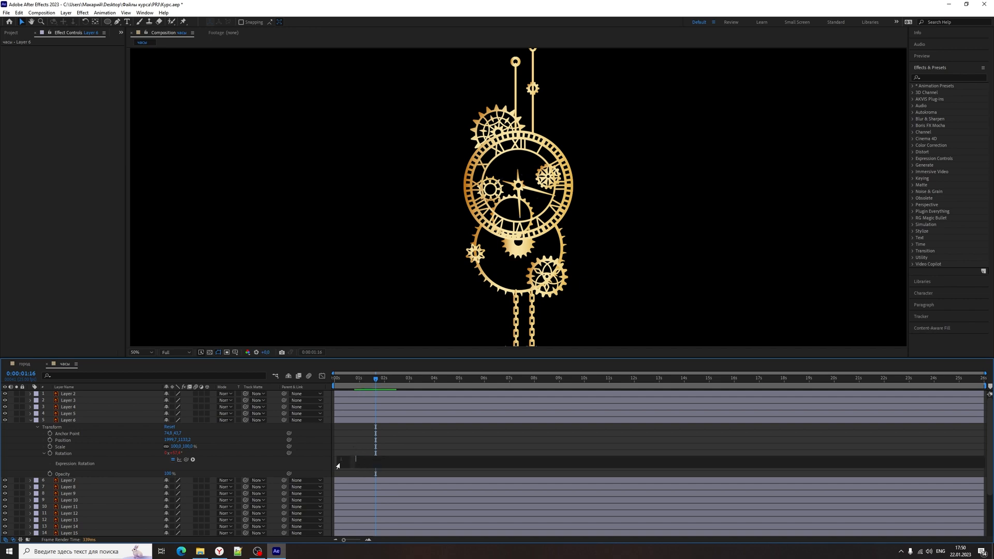
{"action": "left_click", "coordinate": [314, 463]}
{"action": "left_click_drag", "start_coordinate": [541, 198], "coordinate": [540, 189]}
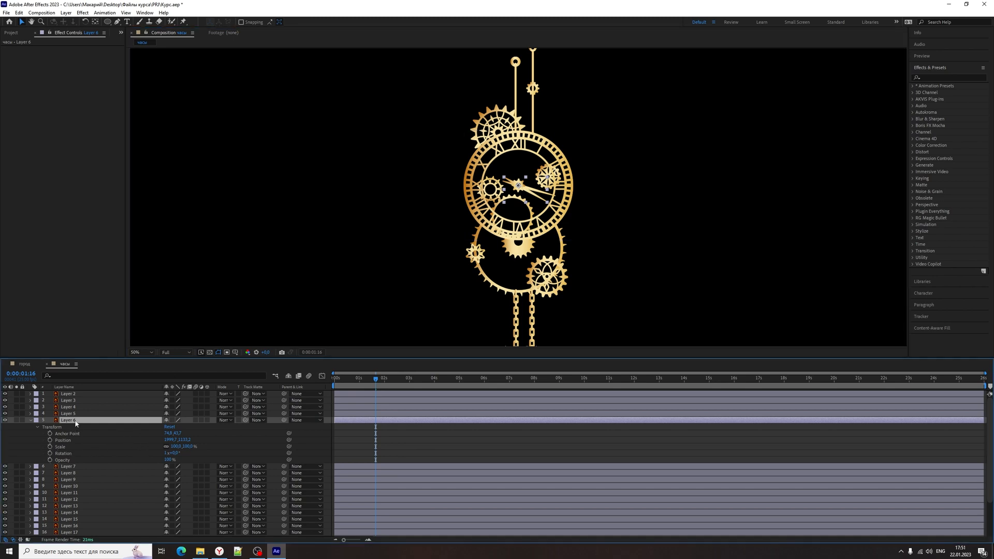
Reveal Layer 6's Rotation property and give it the expression time*360
{"action": "key", "text": "r"}
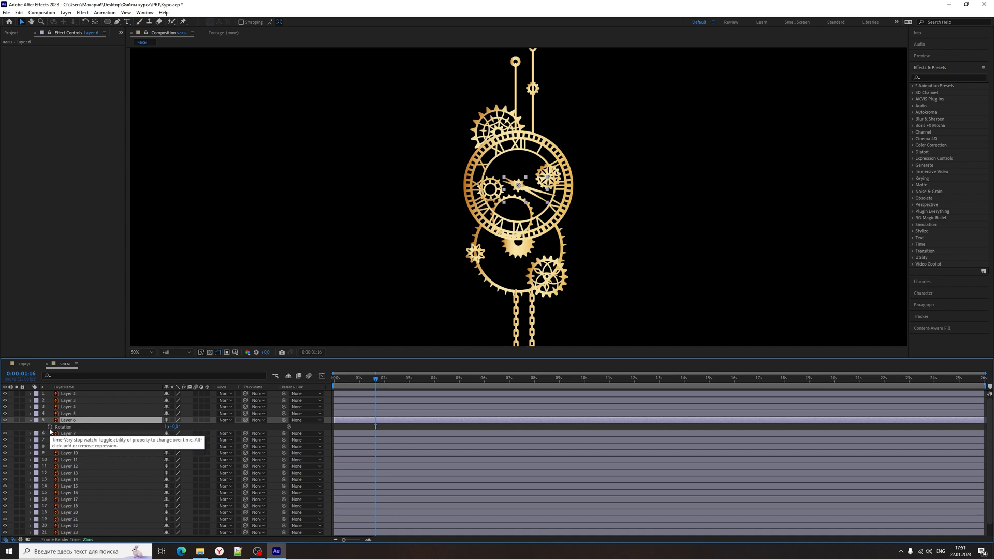
{"action": "left_click", "coordinate": [49, 426], "text": "alt"}
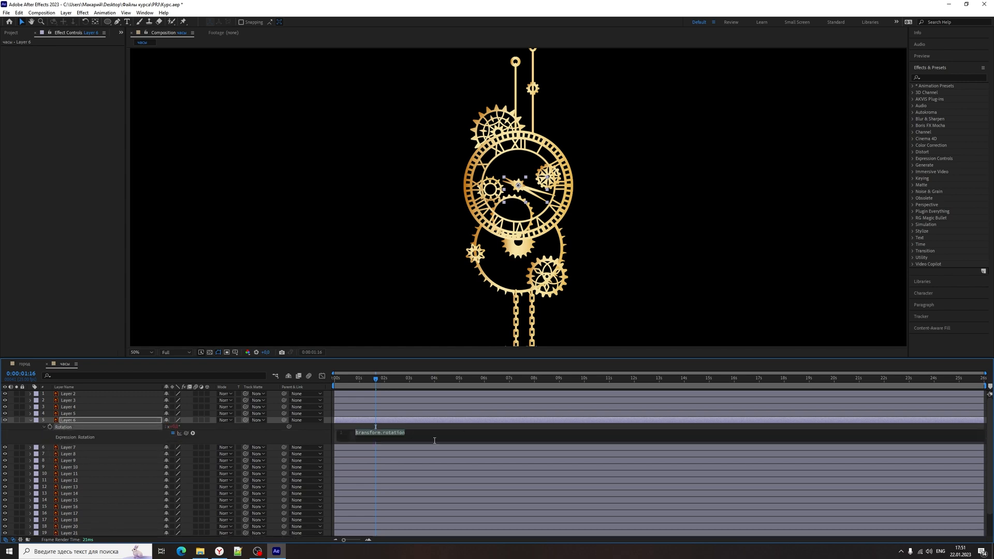
{"action": "type", "text": "time"}
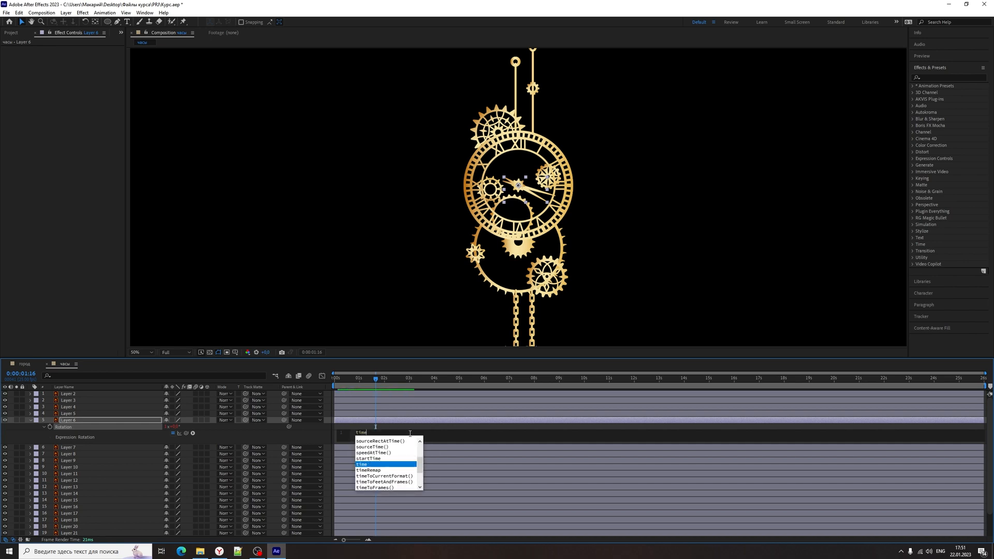
{"action": "type", "text": "*"}
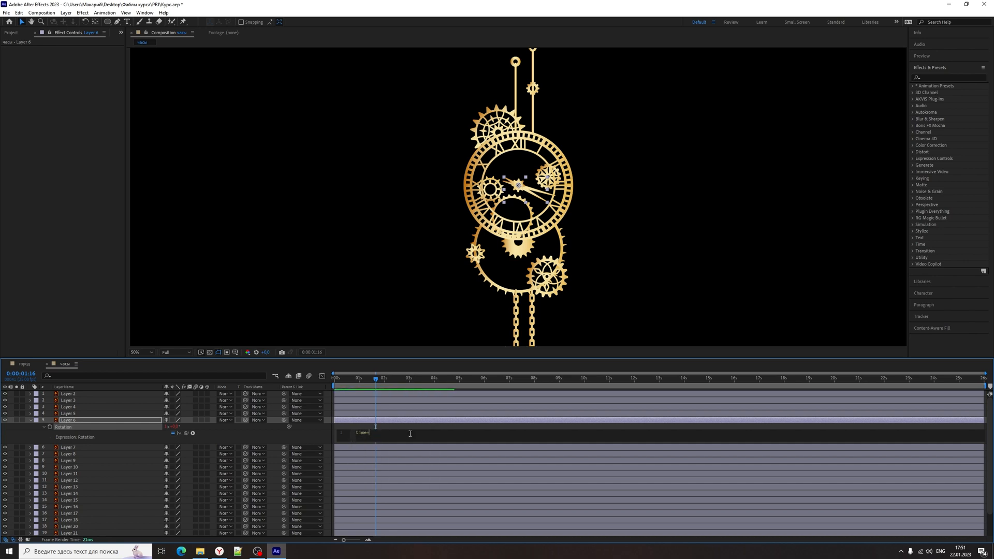
{"action": "type", "text": "360"}
{"action": "left_click", "coordinate": [327, 437]}
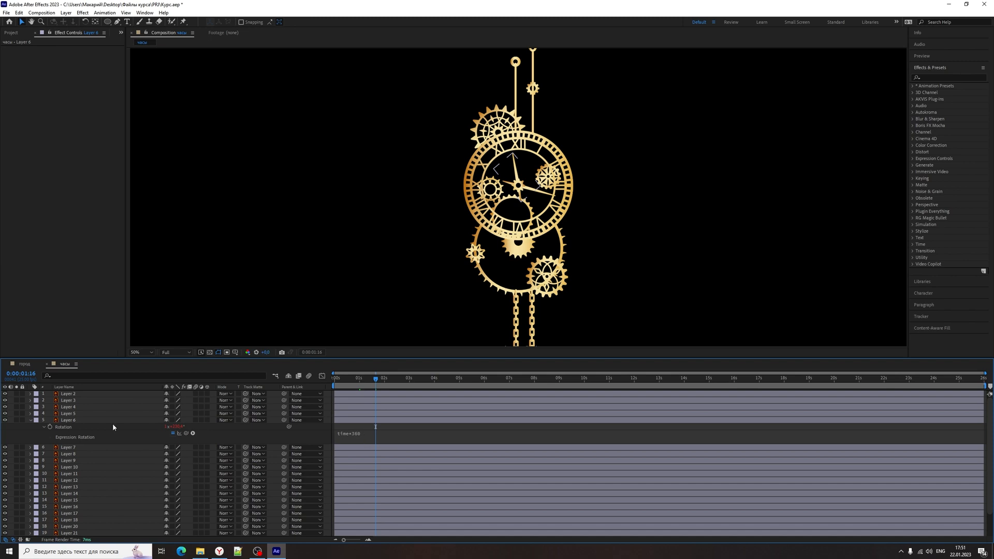
Solo Layer 6 and preview the clock hand's rotation from the start of the composition
{"action": "left_click", "coordinate": [17, 420]}
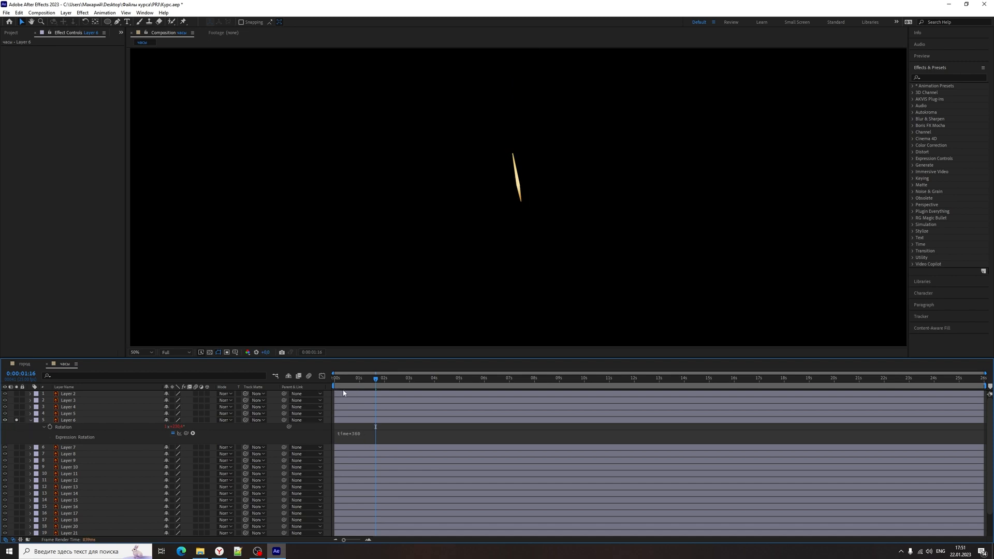
{"action": "key", "text": "space"}
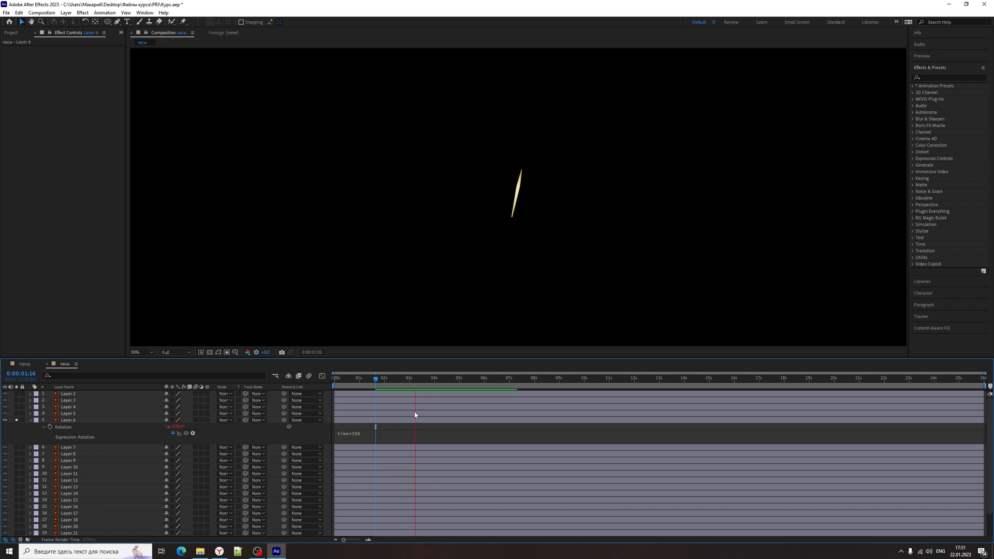
{"action": "key", "text": "Home"}
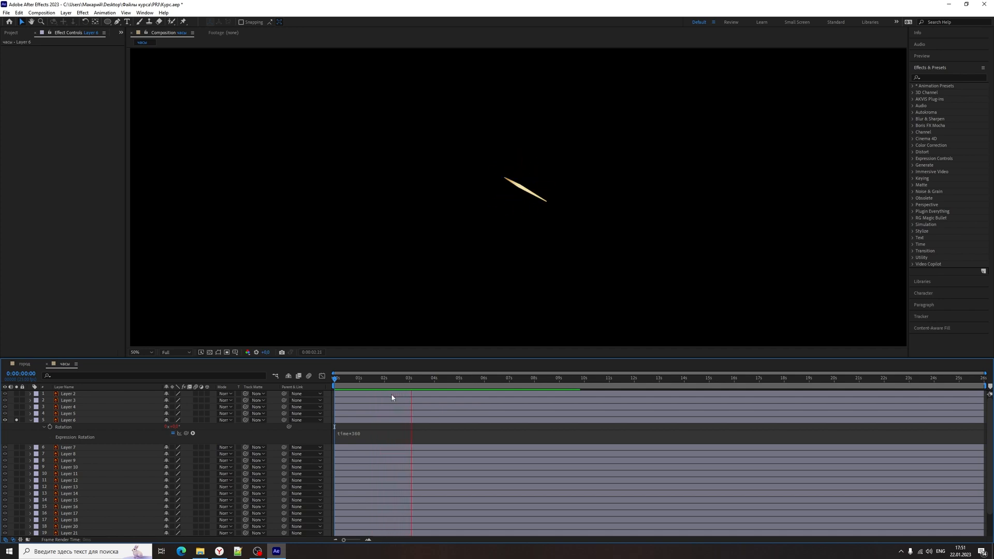
{"action": "key", "text": "space"}
Change Layer 6's Rotation expression to time*(-360) and preview the reversed spin
{"action": "left_click", "coordinate": [365, 435]}
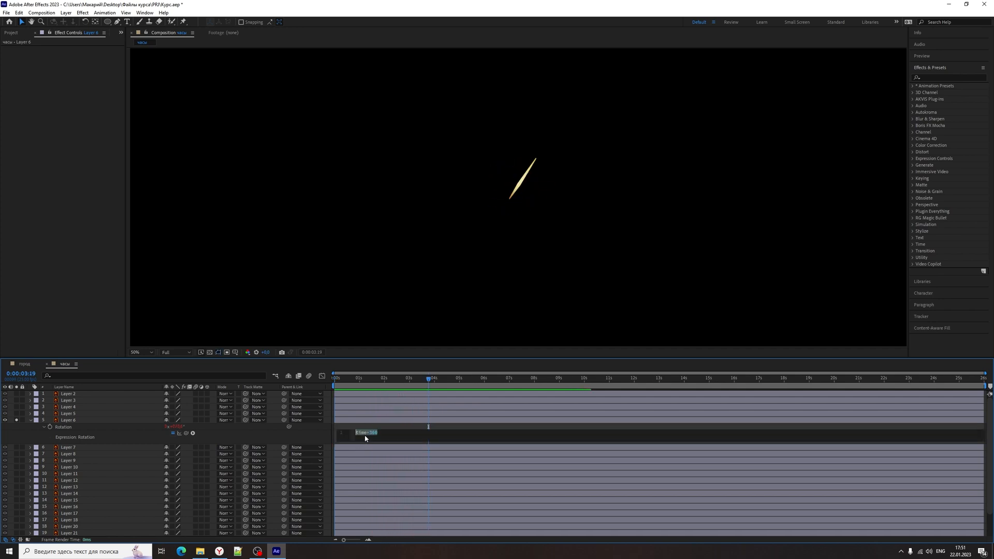
{"action": "left_click", "coordinate": [370, 434]}
{"action": "left_click", "coordinate": [291, 434]}
{"action": "key", "text": "space"}
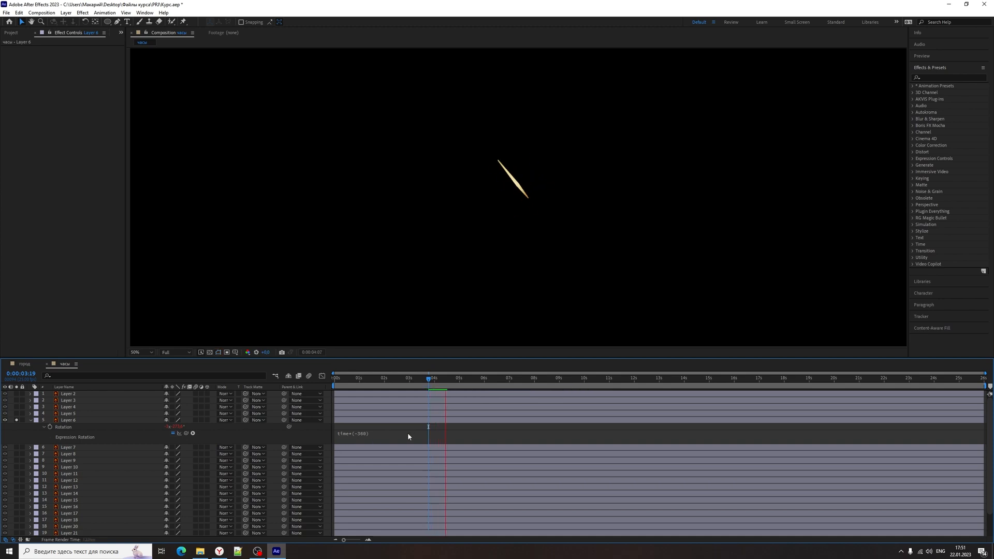
Change Layer 6's Rotation expression to time*(-10000) and preview it from the start of the composition
{"action": "left_click", "coordinate": [361, 436]}
{"action": "left_click", "coordinate": [365, 433]}
{"action": "double_click", "coordinate": [381, 433]}
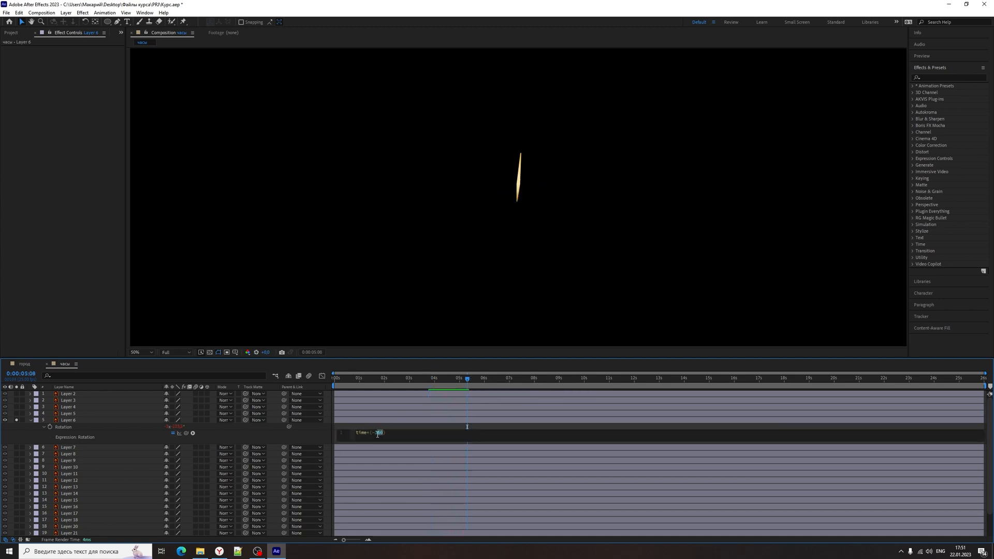
{"action": "type", "text": "3"}
{"action": "type", "text": "10000"}
{"action": "left_click", "coordinate": [337, 443]}
{"action": "key", "text": "Home"}
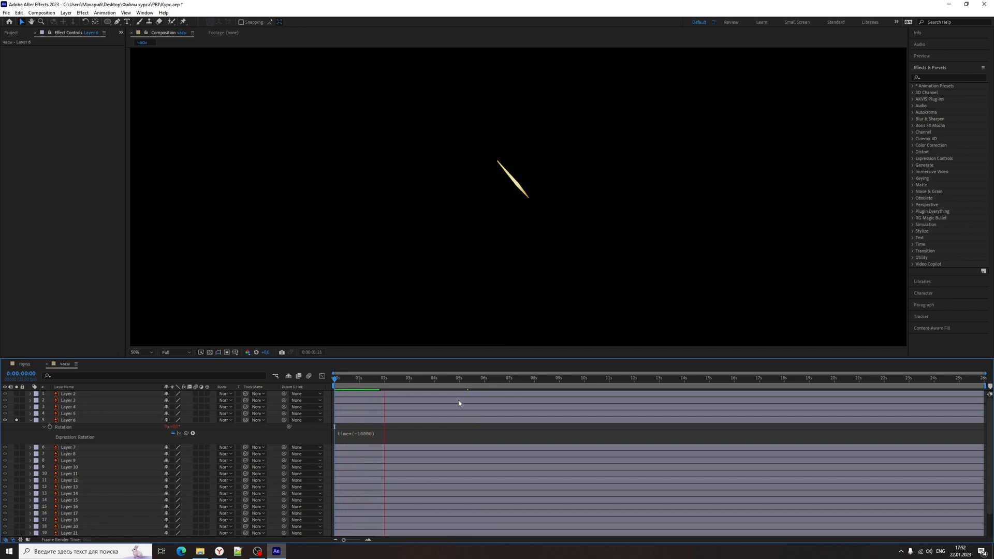
Stop the preview, return to the город composition and duplicate the hot-air balloon layer shar
{"action": "key", "text": "space"}
{"action": "left_click", "coordinate": [28, 366]}
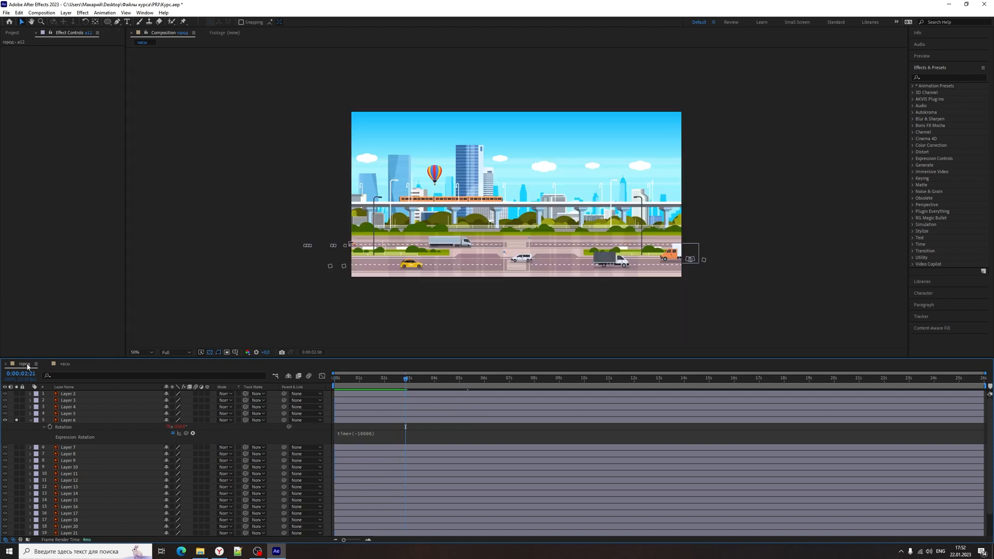
{"action": "left_click", "coordinate": [436, 174]}
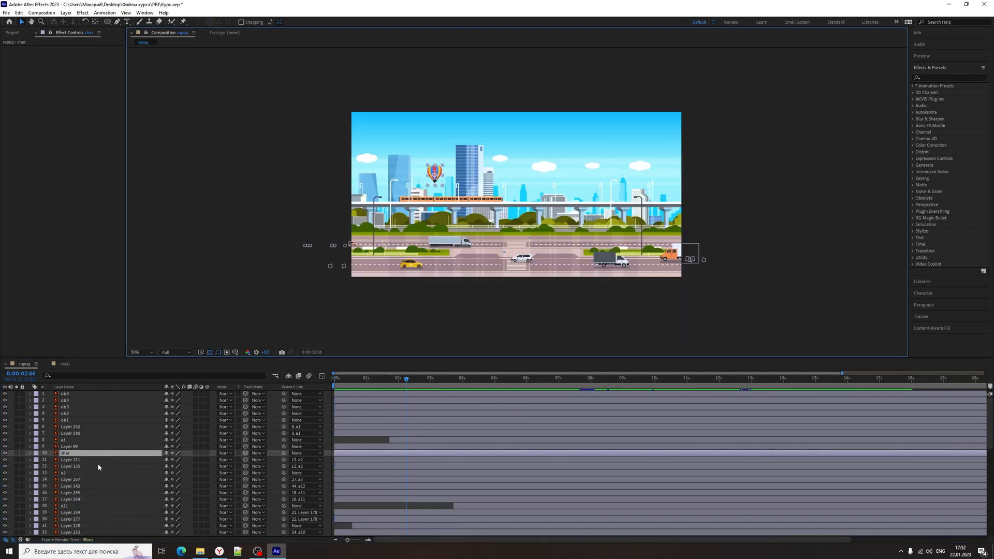
{"action": "key", "text": "ctrl+d"}
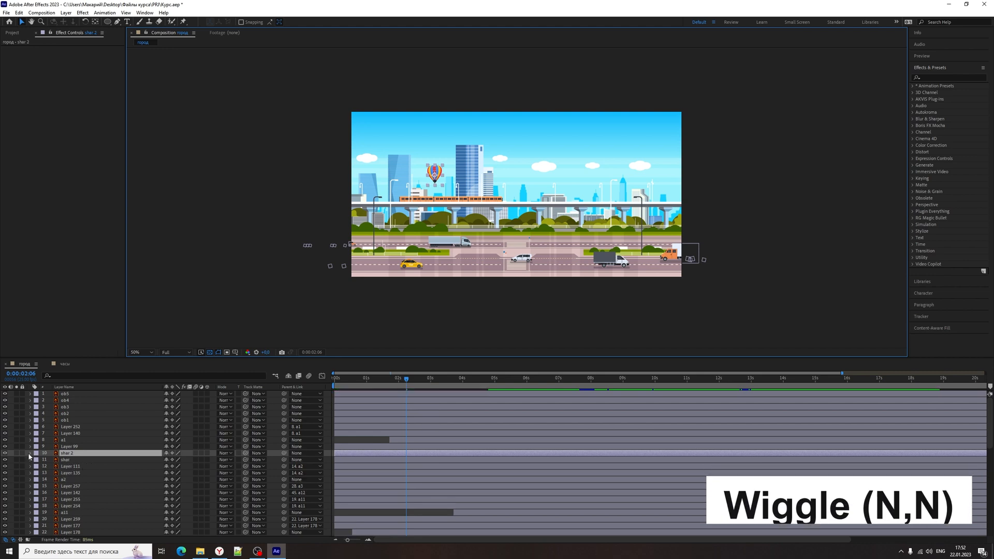
Remove the Position keyframes and the loopOut('pingpong') expression from the shar 2 layer
{"action": "left_click", "coordinate": [30, 453]}
{"action": "left_click", "coordinate": [38, 460]}
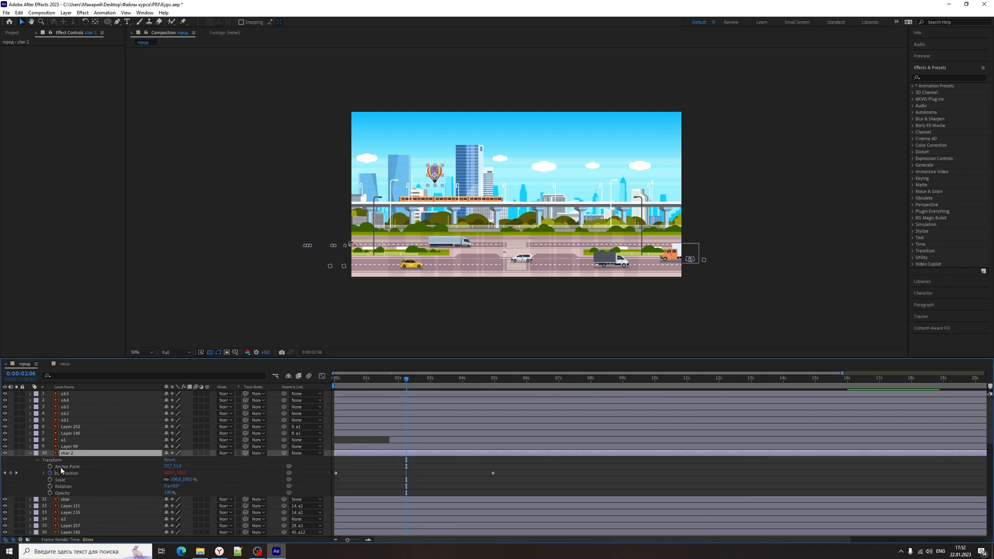
{"action": "left_click", "coordinate": [51, 473]}
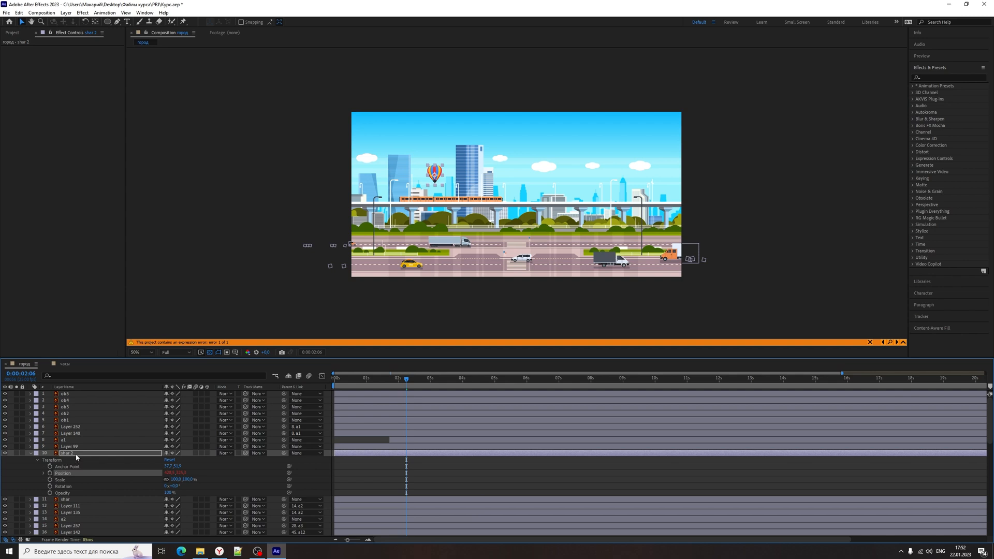
{"action": "left_click", "coordinate": [77, 454]}
{"action": "left_click", "coordinate": [43, 473]}
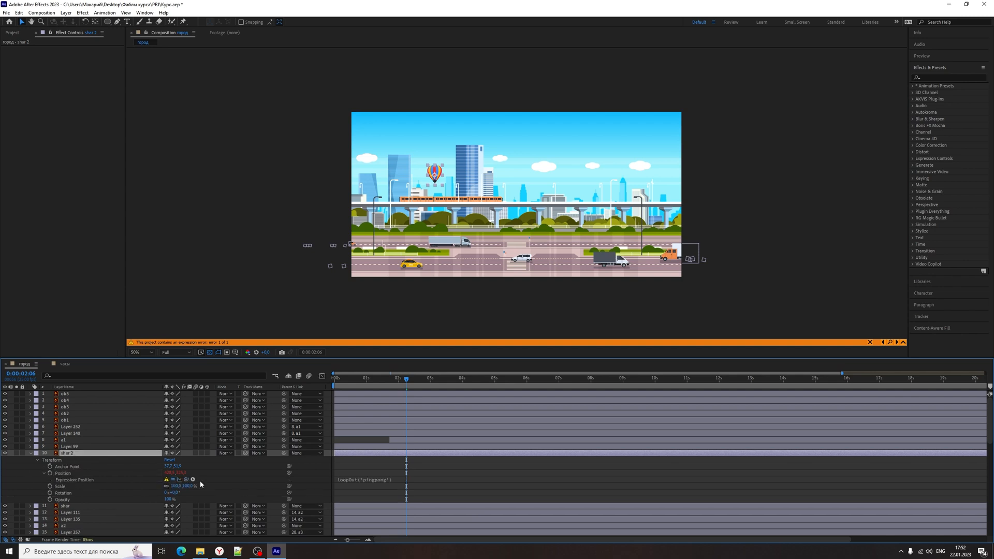
{"action": "left_click", "coordinate": [374, 482]}
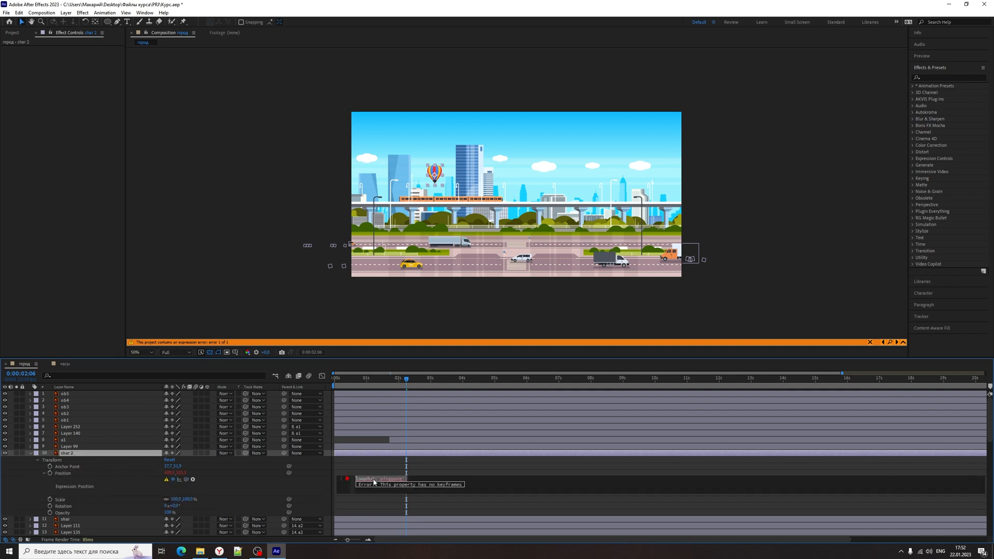
{"action": "key", "text": "BackSpace"}
{"action": "left_click", "coordinate": [315, 484]}
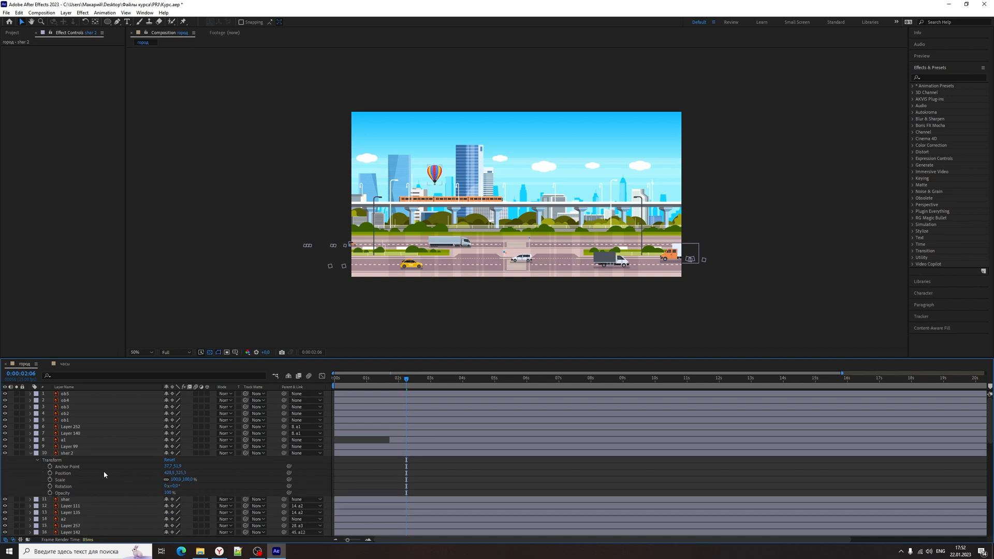
Give shar 2's Position the expression wiggle(1,10) and briefly preview it from the start of the composition
{"action": "left_click", "coordinate": [50, 473], "text": "alt"}
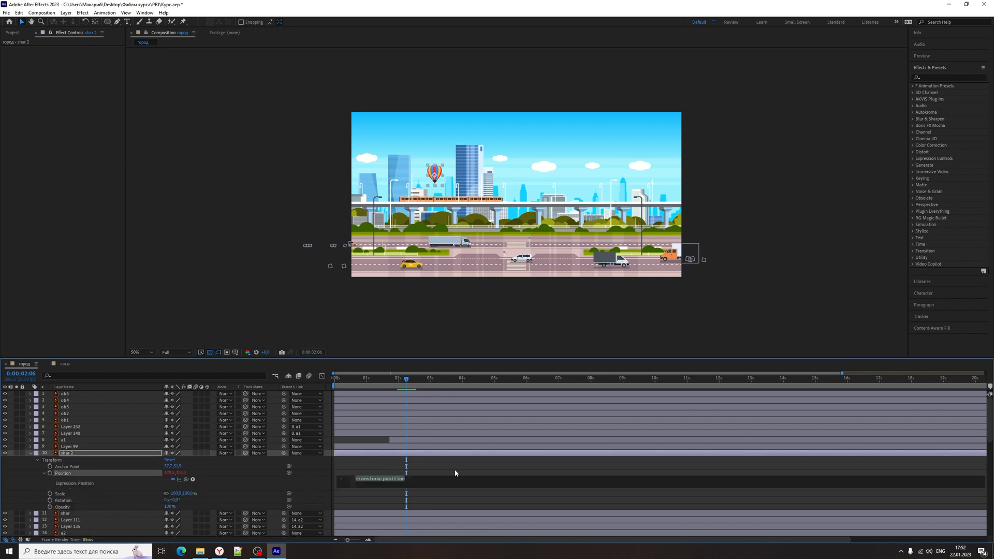
{"action": "type", "text": "wiggle(1,10"}
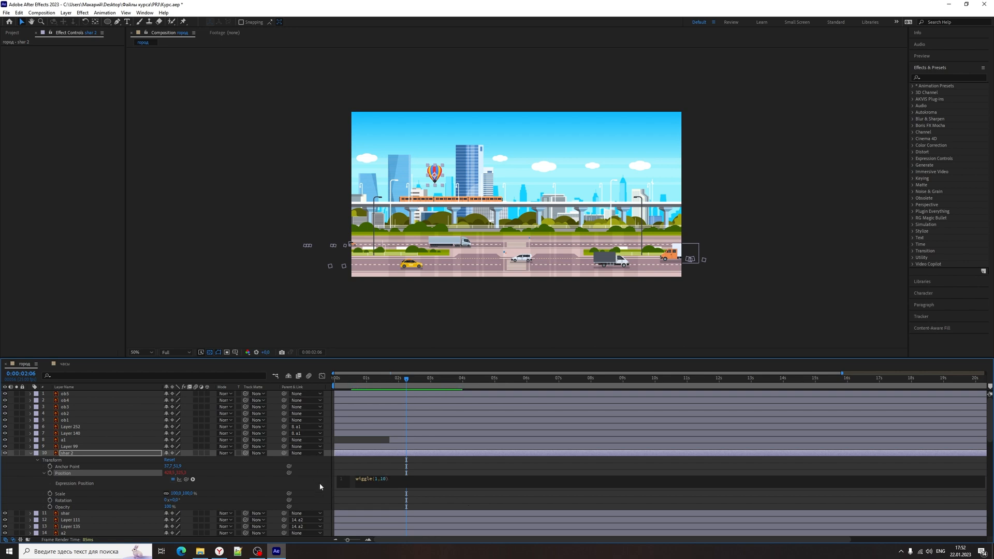
{"action": "left_click", "coordinate": [315, 487]}
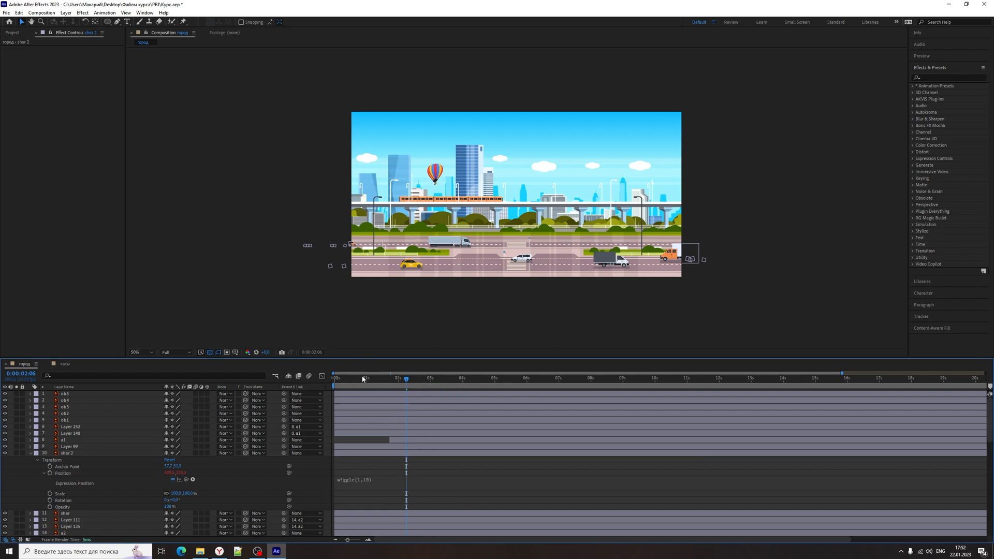
{"action": "left_click_drag", "start_coordinate": [362, 379], "coordinate": [333, 380]}
{"action": "key", "text": "space"}
{"action": "key", "text": "space"}
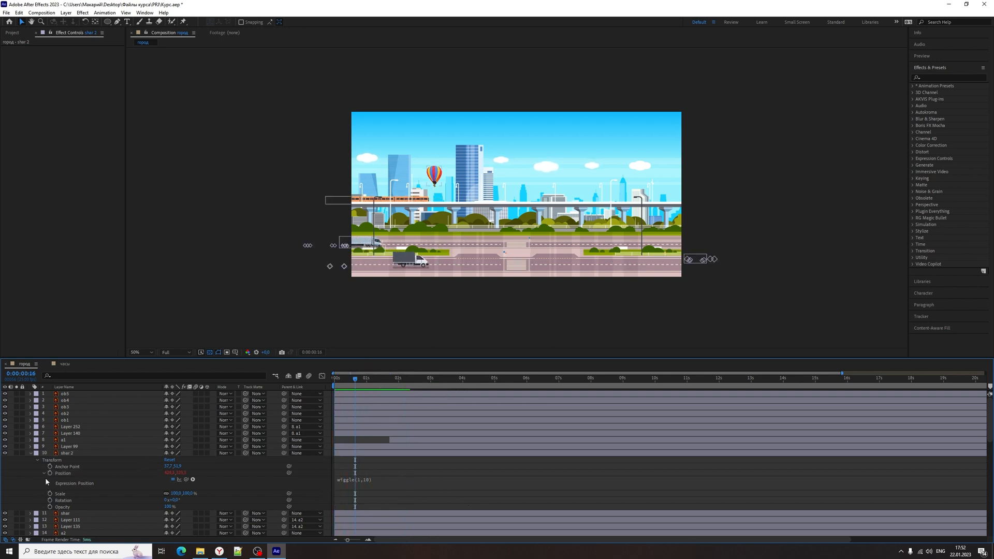
Solo the shar 2 layer and preview the balloon's wiggle motion up close
{"action": "left_click", "coordinate": [15, 453]}
{"action": "key", "text": "space"}
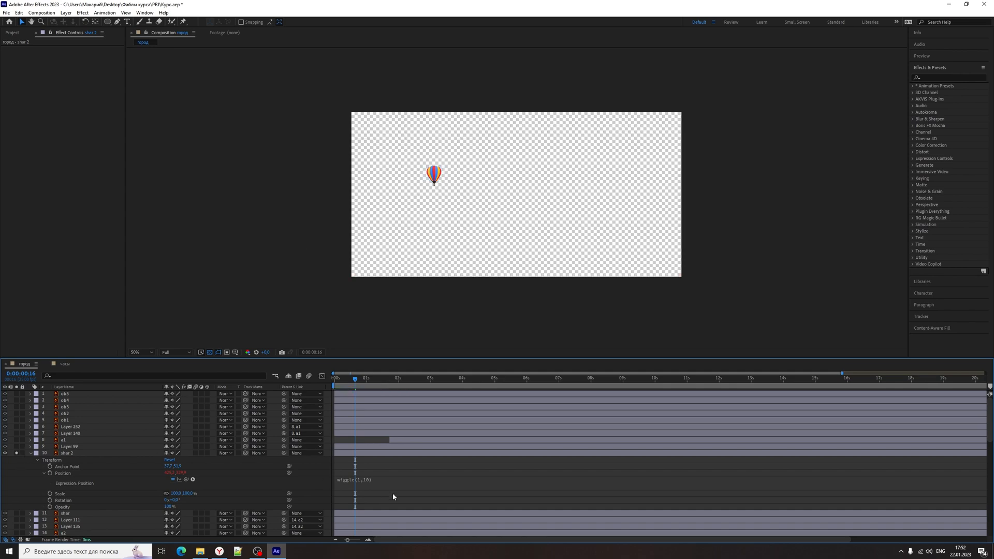
{"action": "scroll", "coordinate": [402, 188], "scroll_direction": "up", "scroll_amount": 2}
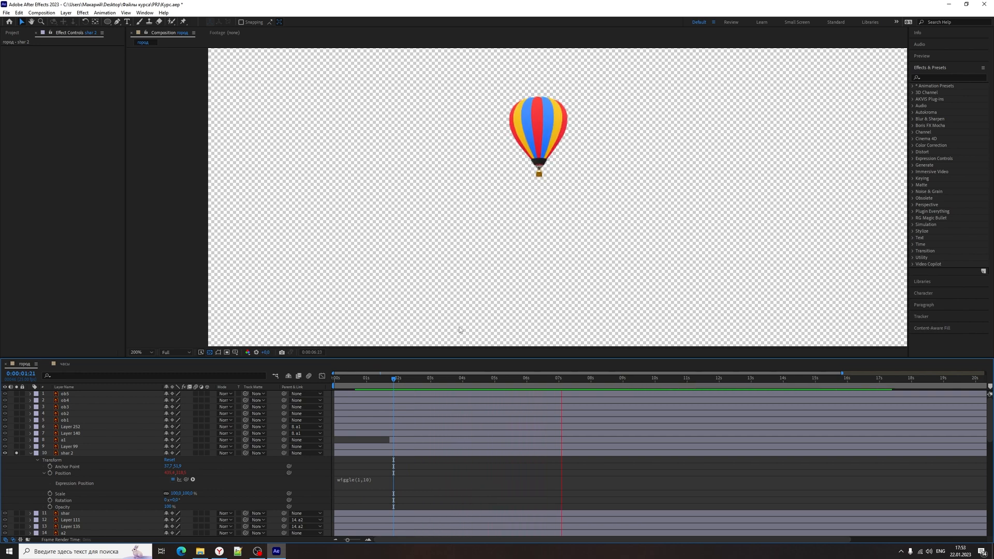
{"action": "key", "text": "space"}
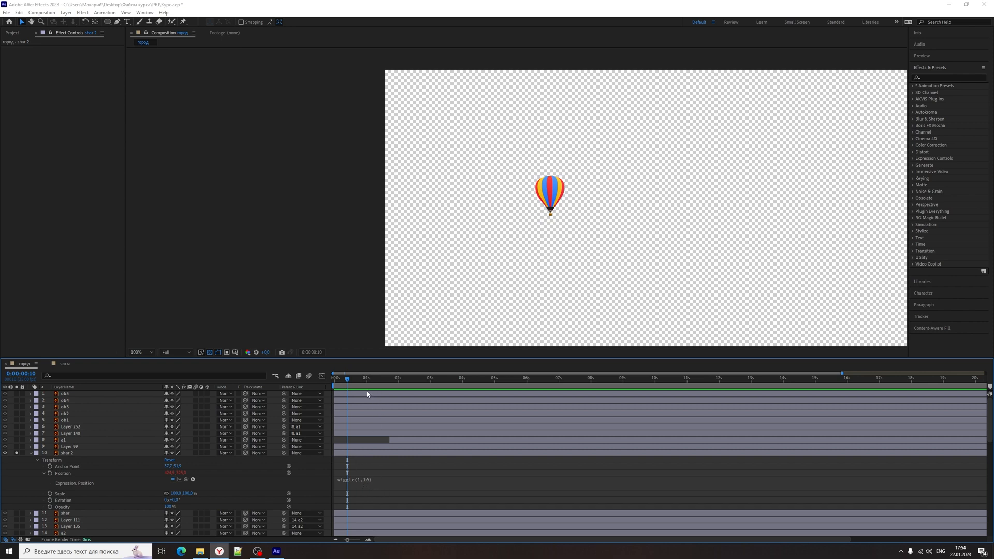
{"action": "left_click_drag", "start_coordinate": [368, 379], "coordinate": [357, 381]}
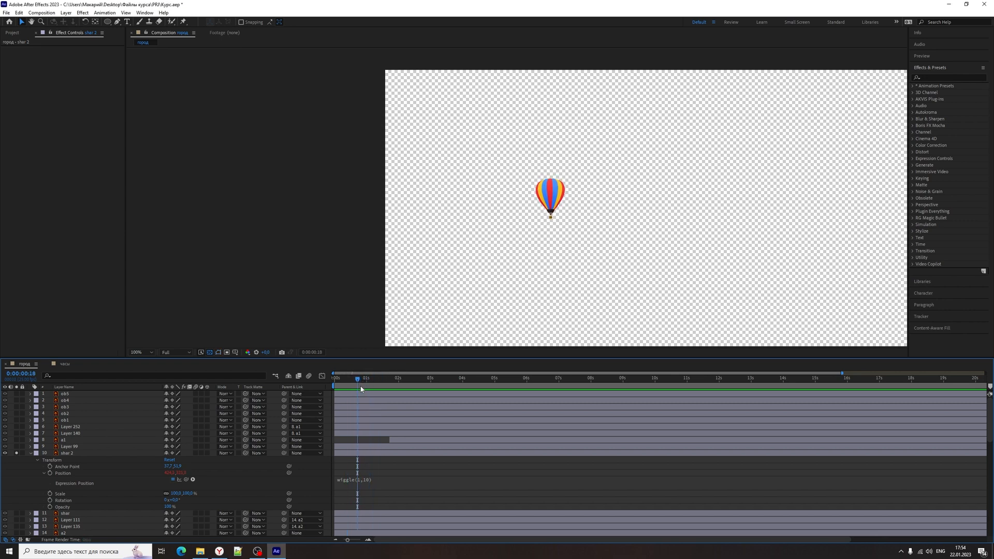
{"action": "key", "text": "space"}
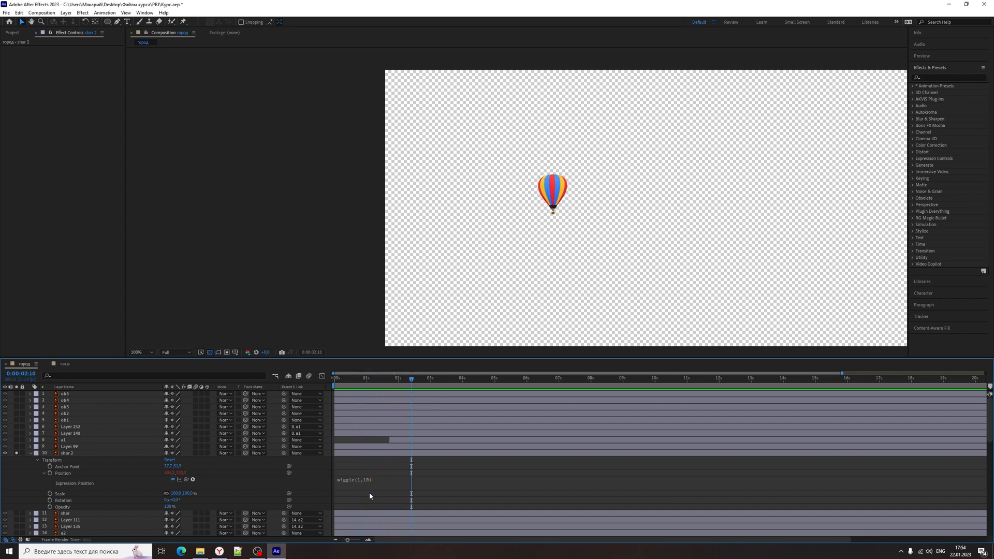
Change shar 2's Position expression to wiggle(1,100) and preview the motion
{"action": "left_click", "coordinate": [369, 482]}
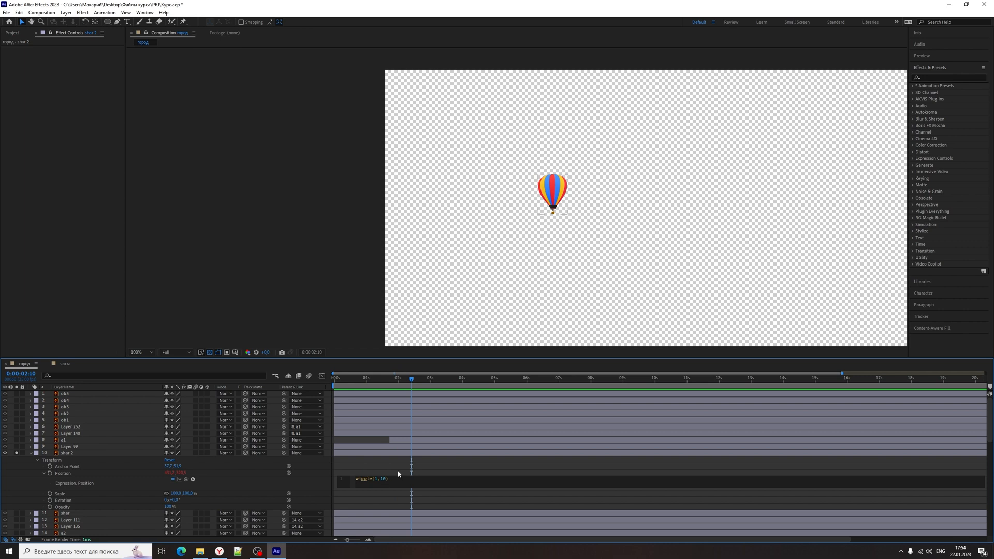
{"action": "left_click", "coordinate": [326, 483]}
{"action": "key", "text": "space"}
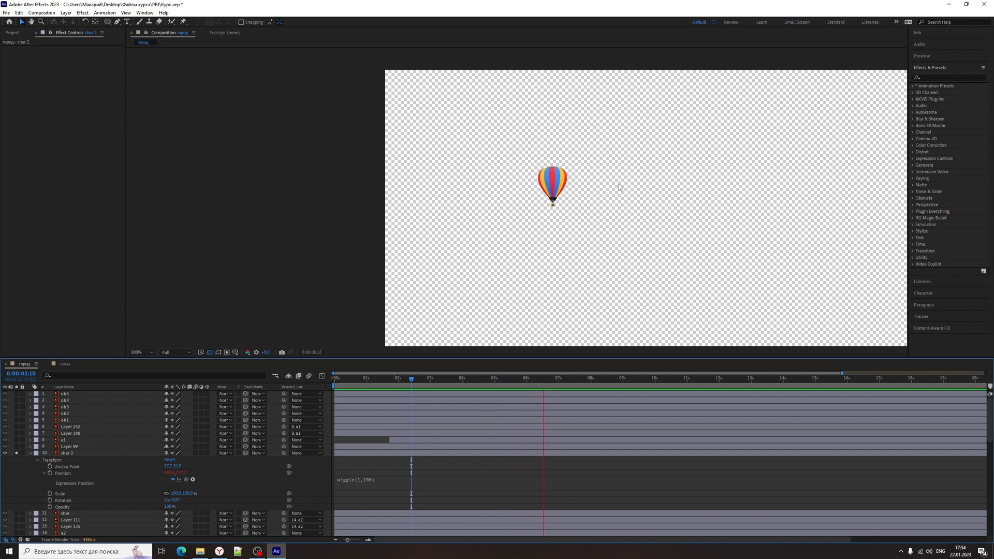
{"action": "key", "text": "space"}
Change shar 2's Position expression to wiggle(1,1000) and preview the motion
{"action": "left_click", "coordinate": [362, 480]}
{"action": "left_click", "coordinate": [389, 481]}
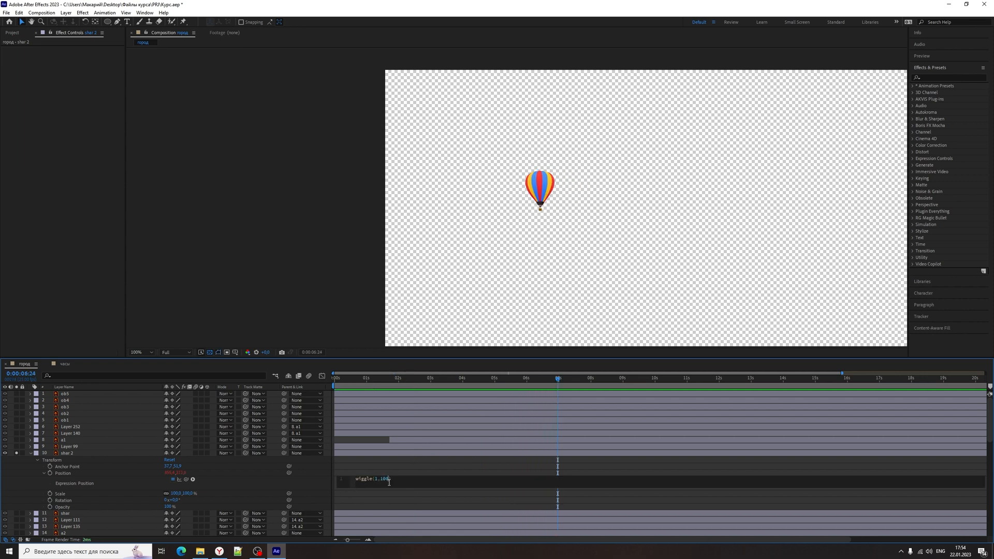
{"action": "type", "text": "0"}
{"action": "left_click", "coordinate": [318, 481]}
{"action": "key", "text": "space"}
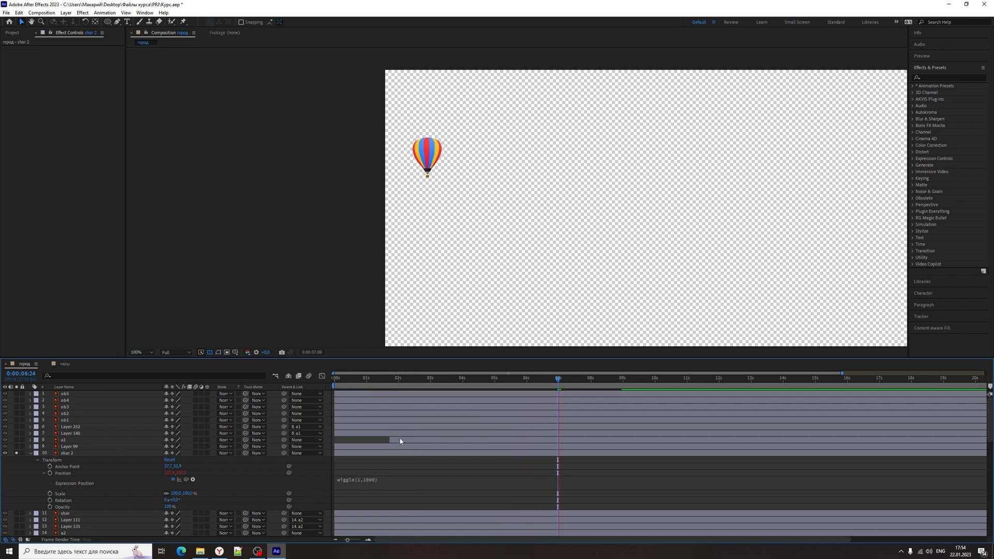
{"action": "scroll", "coordinate": [581, 302], "scroll_direction": "down", "scroll_amount": 2}
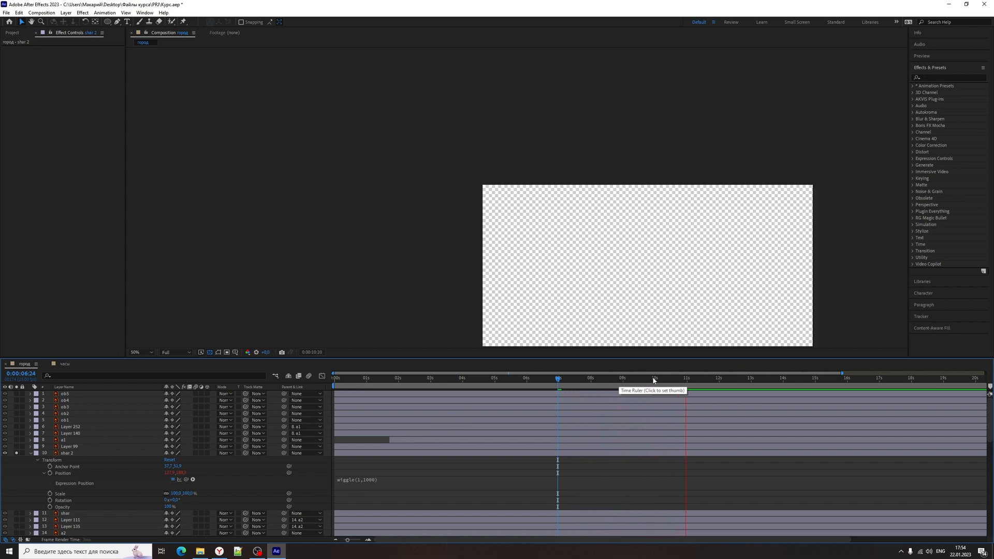
Change shar 2's Position expression to wiggle(10,10) and preview it from about 0:00:00:19
{"action": "left_click_drag", "start_coordinate": [412, 385], "coordinate": [359, 382]}
{"action": "left_click", "coordinate": [363, 481]}
{"action": "left_click", "coordinate": [376, 480]}
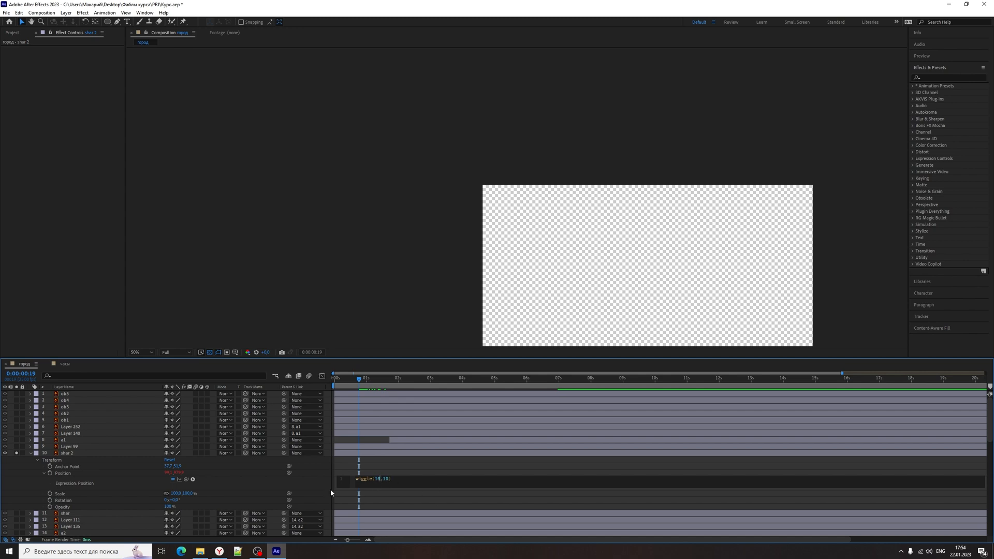
{"action": "left_click", "coordinate": [315, 482]}
{"action": "key", "text": "space"}
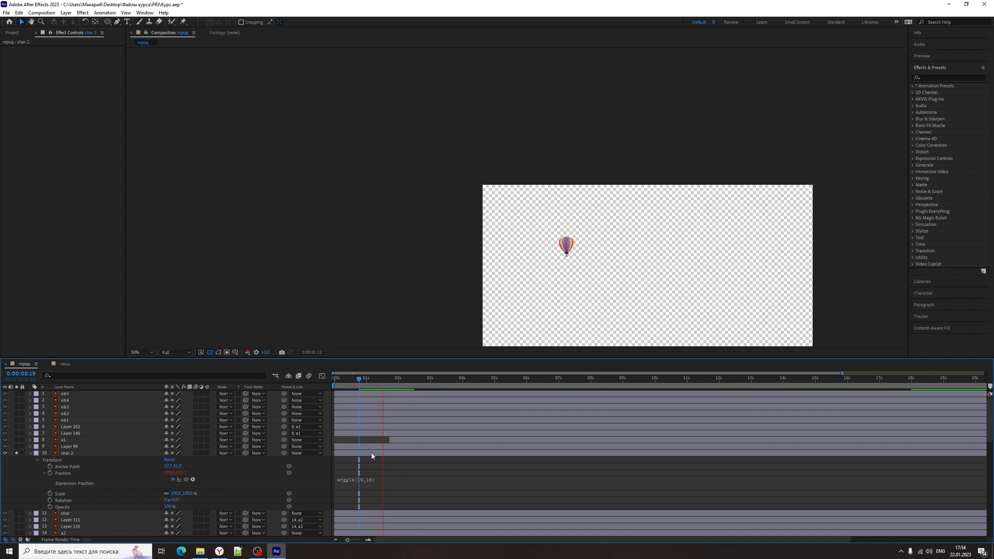
{"action": "scroll", "coordinate": [368, 454], "scroll_direction": "up", "scroll_amount": 2}
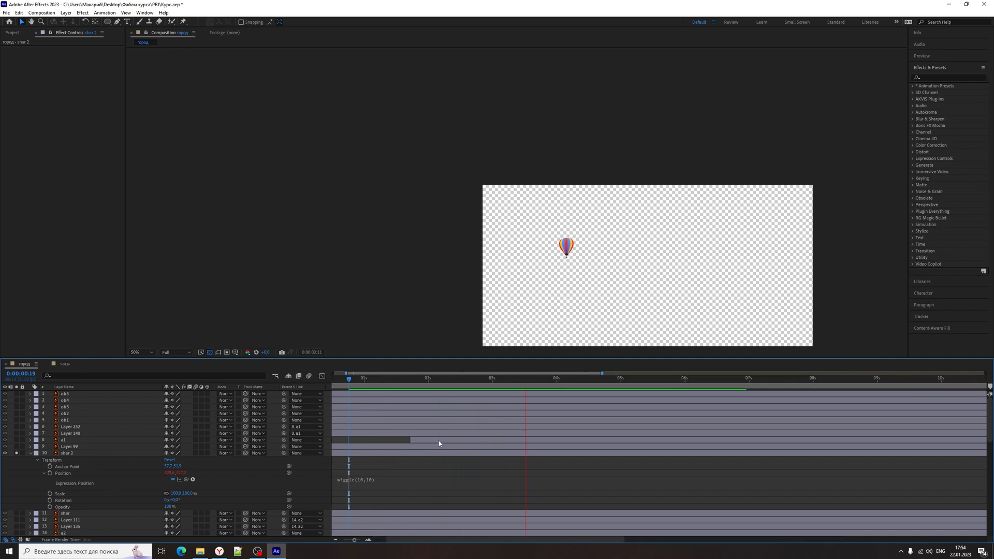
Set the shar 2 balloon layer's position expression to wiggle(100,10) and preview the motion from the start
{"action": "left_click", "coordinate": [360, 485]}
{"action": "left_click", "coordinate": [381, 480]}
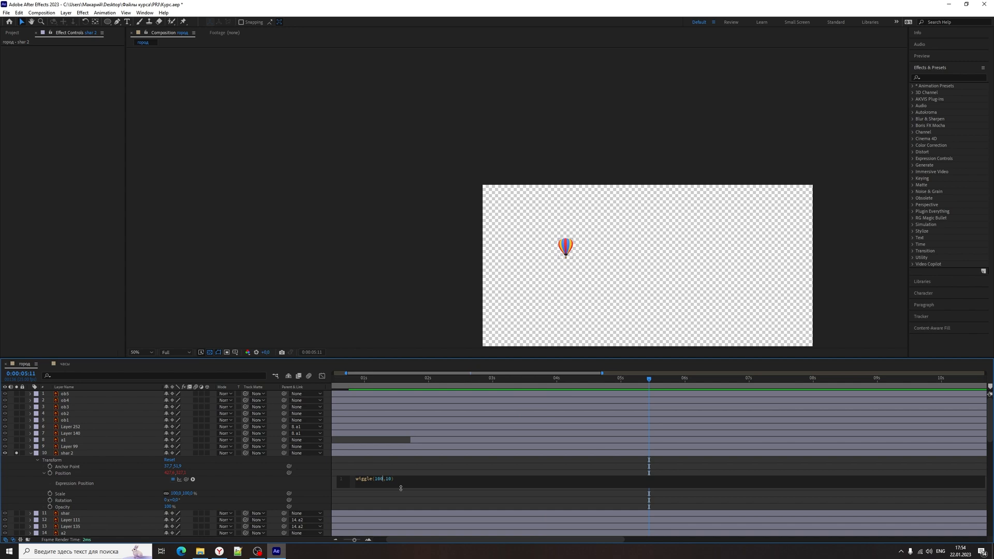
{"action": "left_click", "coordinate": [326, 483]}
{"action": "key", "text": "Home"}
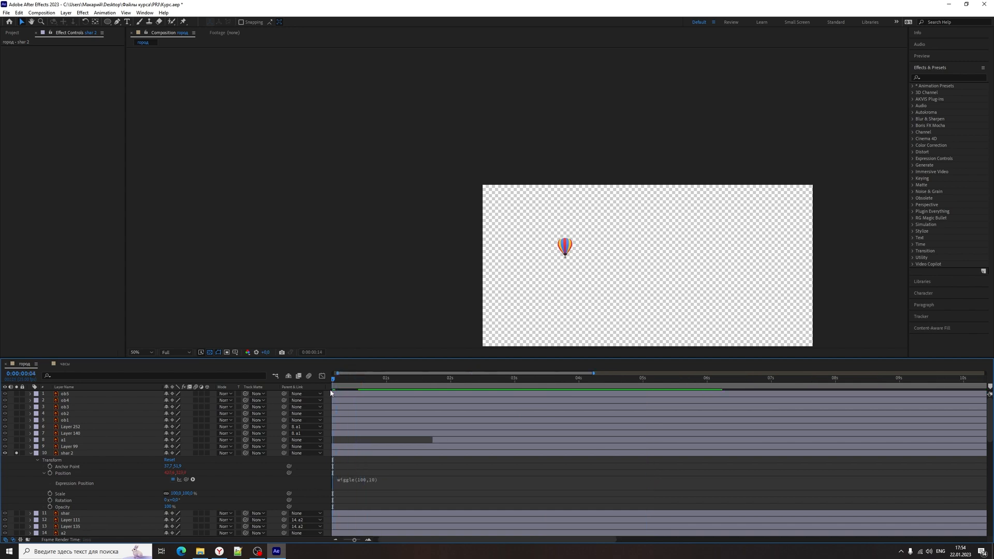
{"action": "key", "text": "space"}
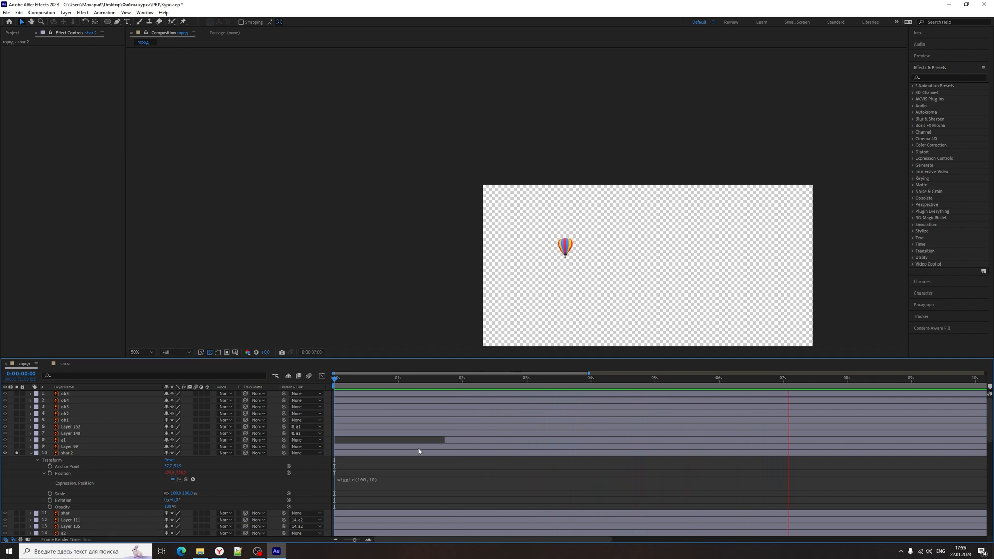
Change the shar 2 layer's position expression to wiggle(100,100) and preview the motion
{"action": "left_click", "coordinate": [360, 379]}
{"action": "left_click", "coordinate": [374, 480]}
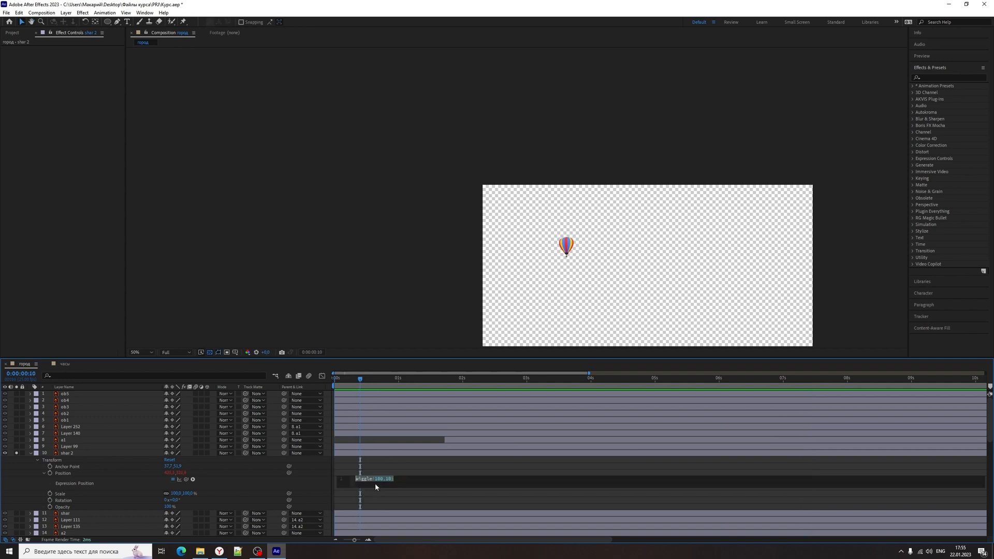
{"action": "left_click", "coordinate": [392, 481]}
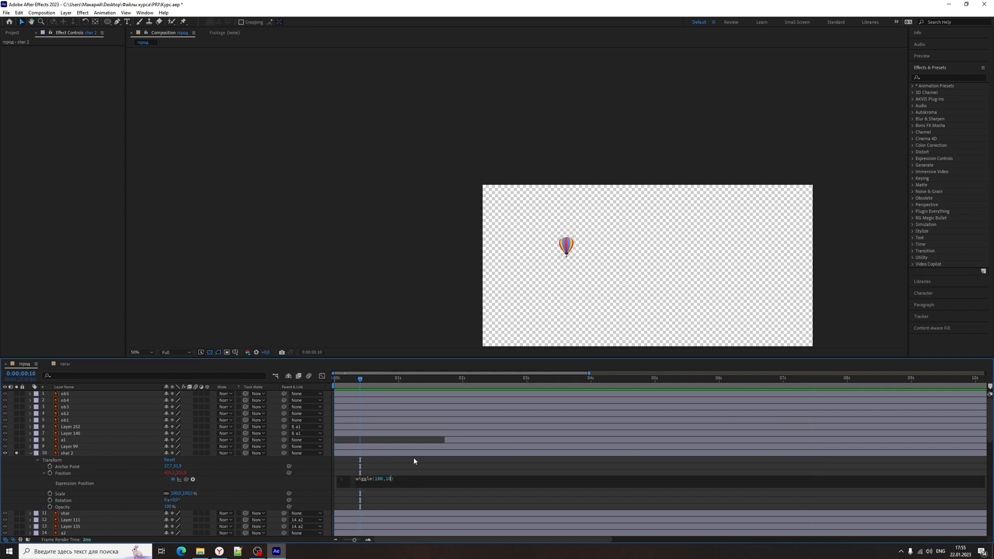
{"action": "left_click", "coordinate": [317, 486]}
{"action": "key", "text": "space"}
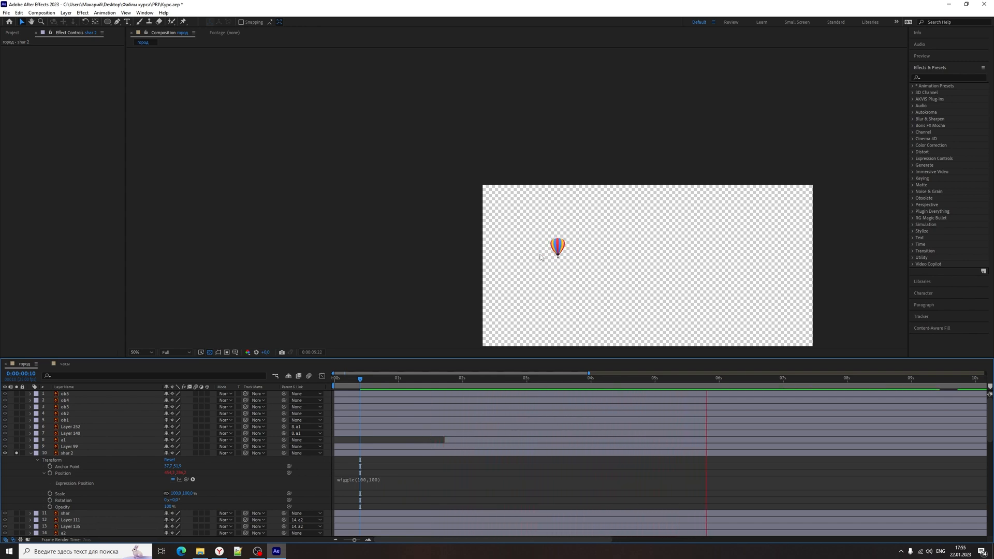
Change the shar 2 layer's position expression to wiggle(0.5,0.5) and preview the balloon's motion up close
{"action": "left_click", "coordinate": [361, 480]}
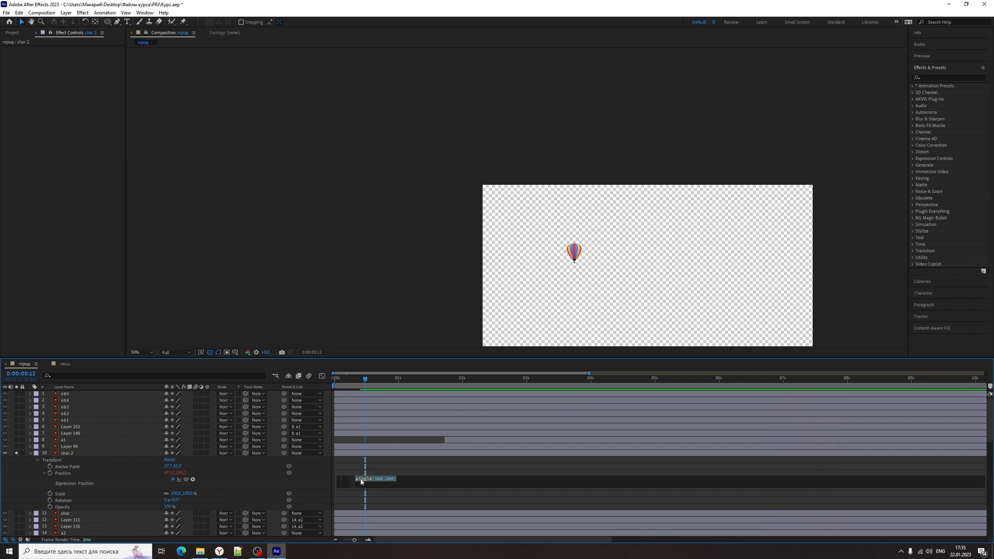
{"action": "left_click", "coordinate": [383, 479]}
{"action": "double_click", "coordinate": [378, 480]}
{"action": "type", "text": "0.5"}
{"action": "double_click", "coordinate": [388, 480]}
{"action": "type", "text": "0.5"}
{"action": "left_click", "coordinate": [309, 485]}
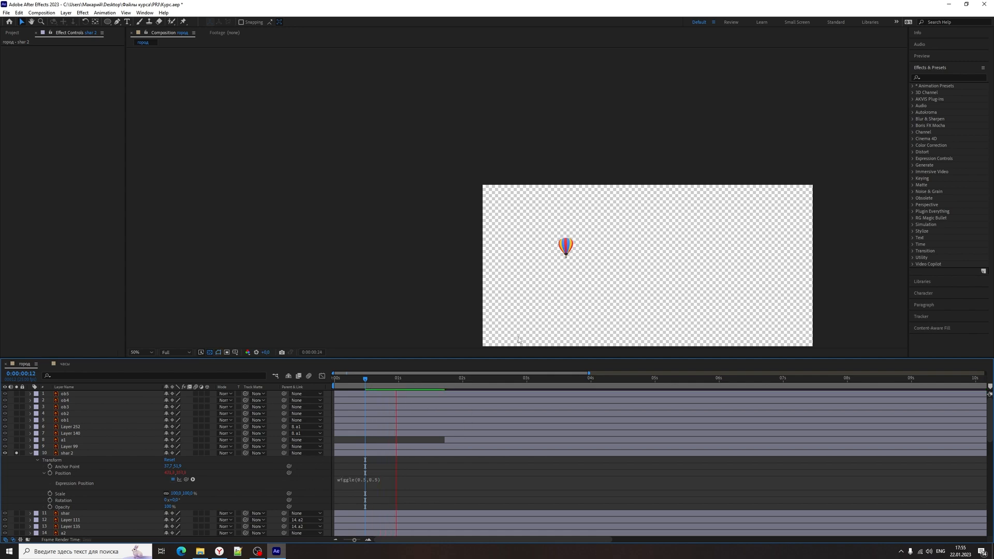
{"action": "scroll", "coordinate": [559, 272], "scroll_direction": "up", "scroll_amount": 2}
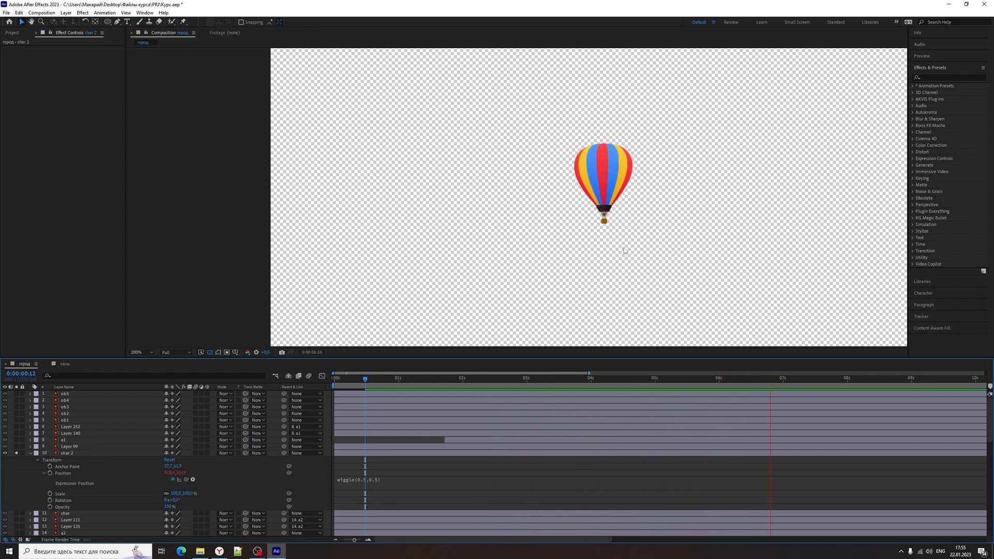
Set the shar 2 layer's position expression to wiggle(1,6) and preview the balloon's motion from the start
{"action": "left_click", "coordinate": [365, 479]}
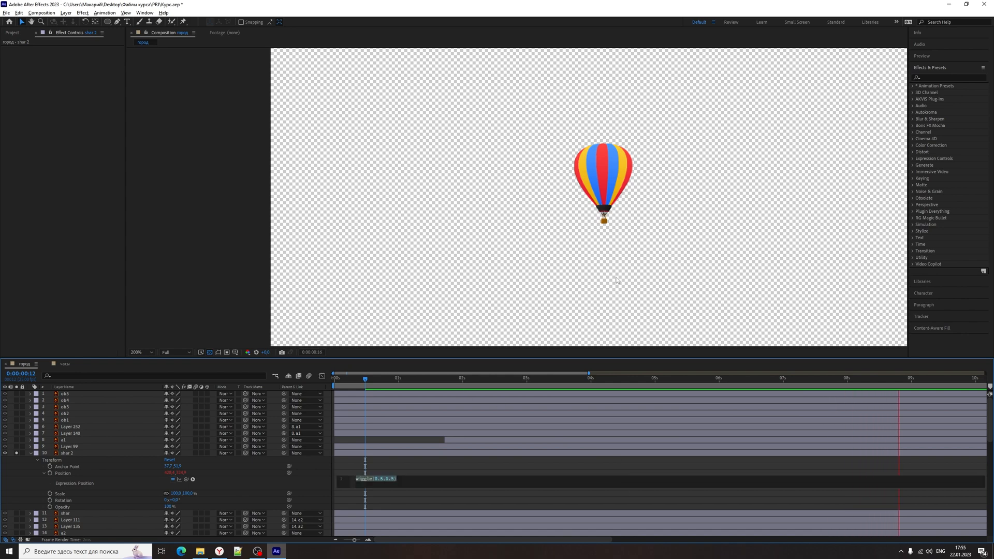
{"action": "scroll", "coordinate": [617, 280], "scroll_direction": "down", "scroll_amount": 2}
{"action": "left_click", "coordinate": [443, 366]}
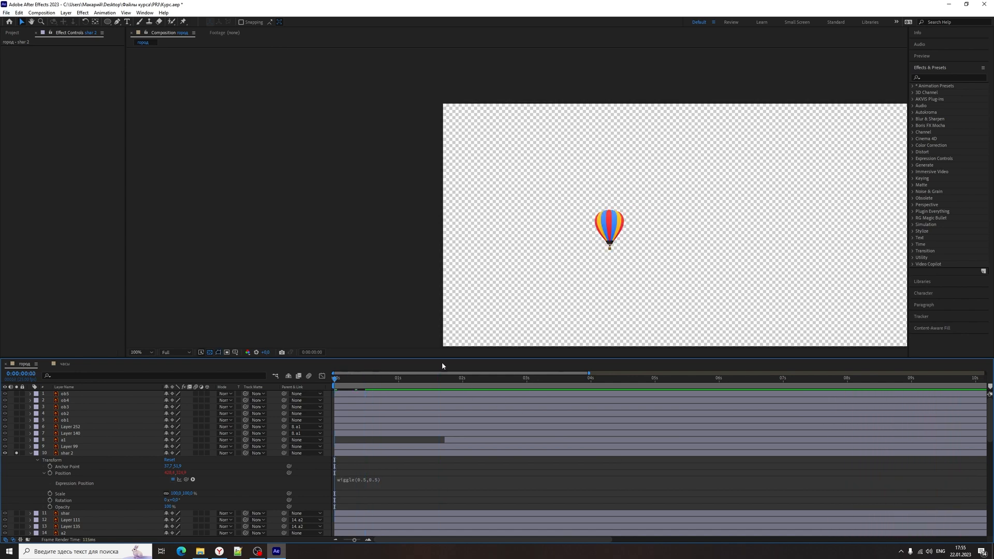
{"action": "left_click", "coordinate": [379, 480]}
{"action": "left_click", "coordinate": [380, 479]}
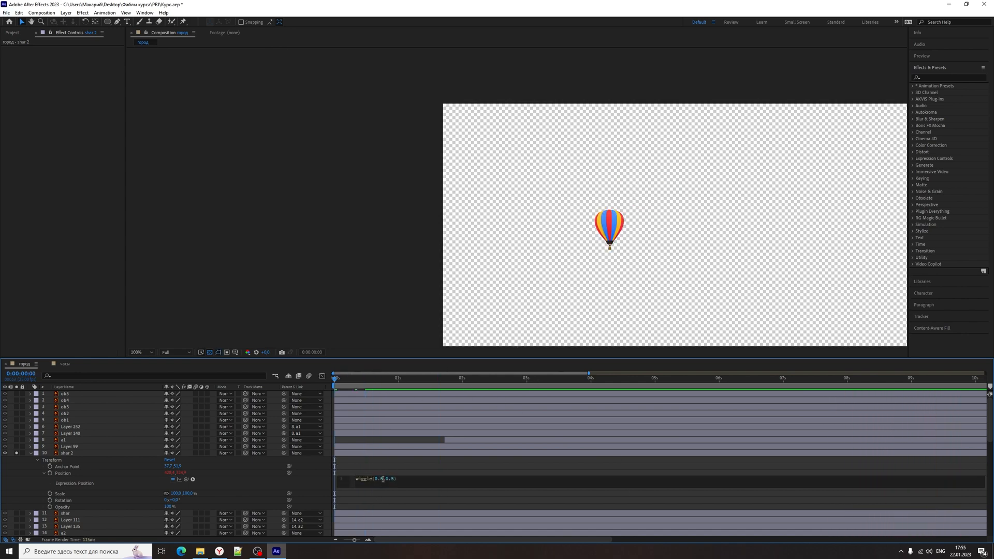
{"action": "type", "text": "1"}
{"action": "left_click_drag", "start_coordinate": [389, 480], "coordinate": [381, 480]}
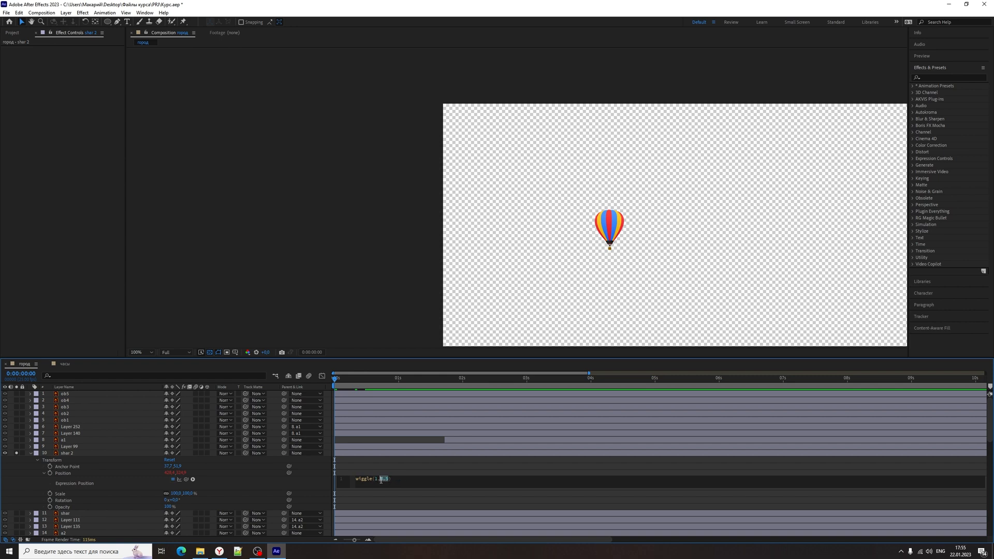
{"action": "type", "text": "6"}
{"action": "left_click", "coordinate": [319, 484]}
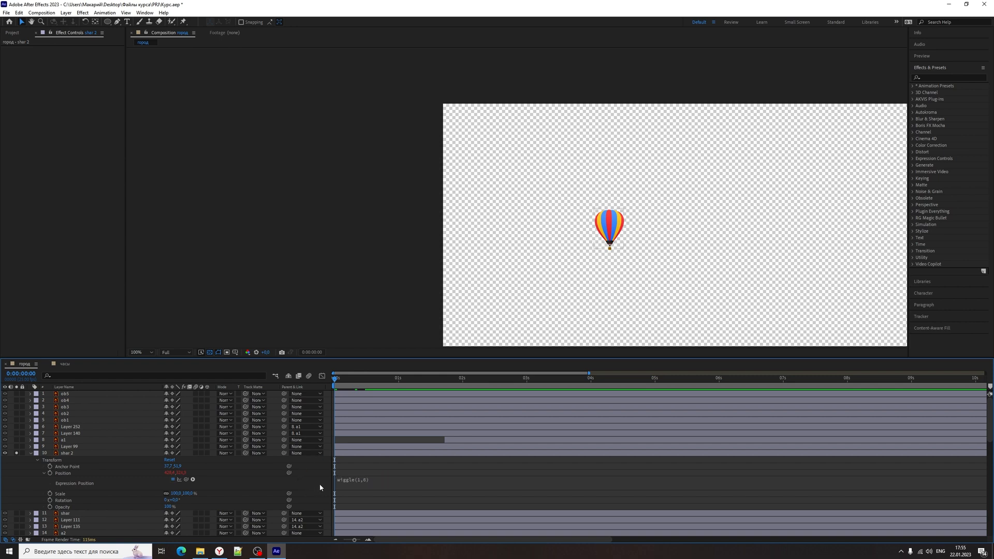
{"action": "key", "text": "space"}
{"action": "key", "text": "space"}
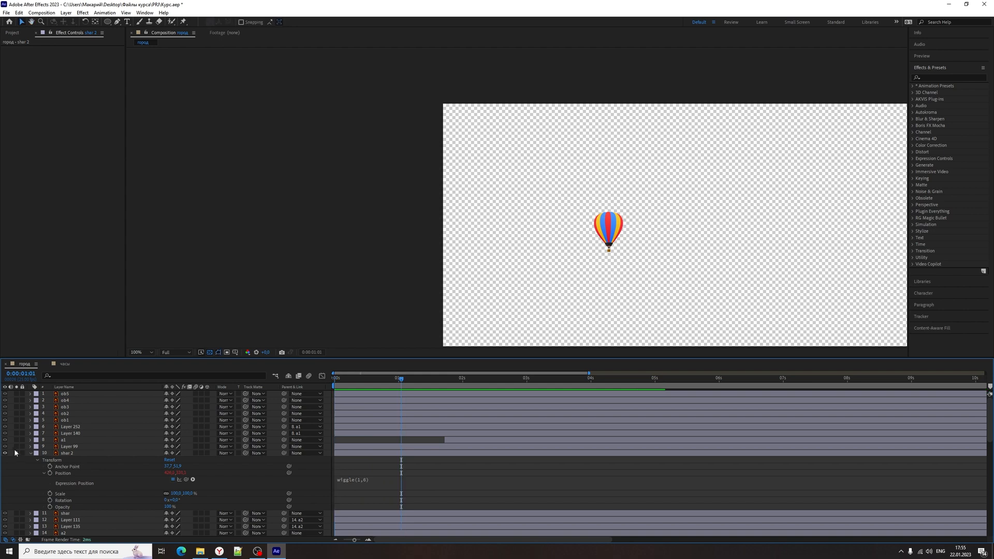
Turn off solo on the shar 2 layer, hide the original shar layer, and preview the full city scene
{"action": "left_click", "coordinate": [16, 454]}
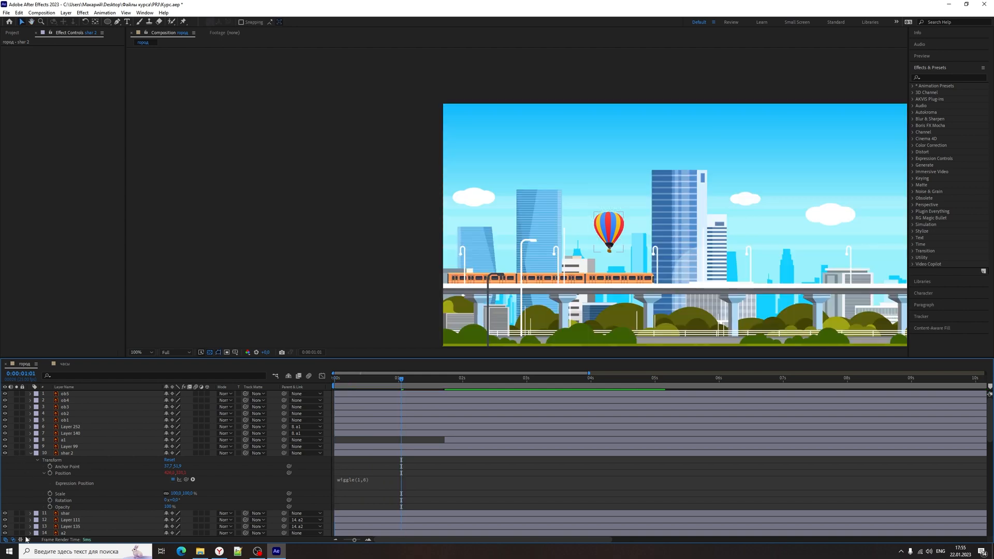
{"action": "left_click", "coordinate": [6, 514]}
{"action": "key", "text": "space"}
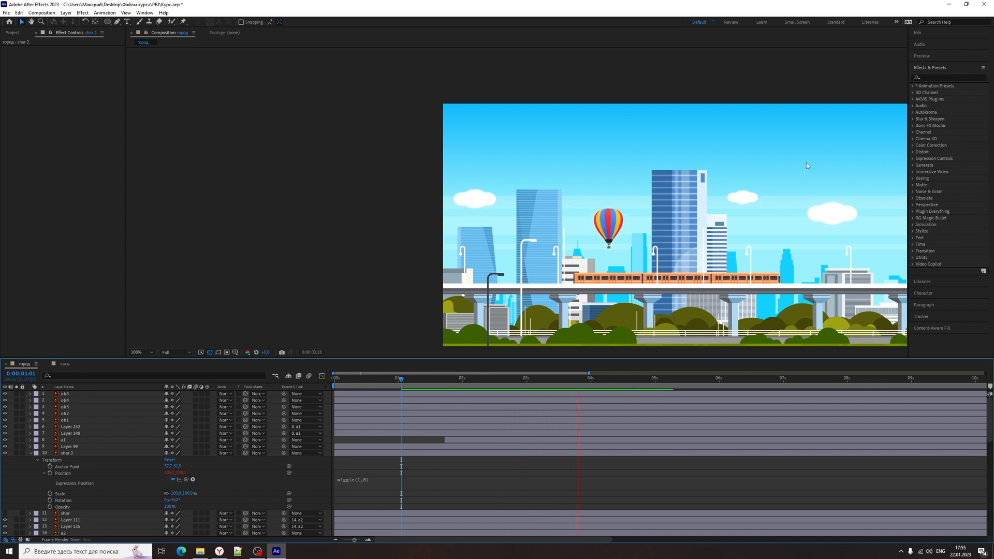
{"action": "key", "text": "space"}
Reveal the position expression of the ob2 cloud layer and preview the cloud's motion from the start
{"action": "left_click", "coordinate": [834, 224]}
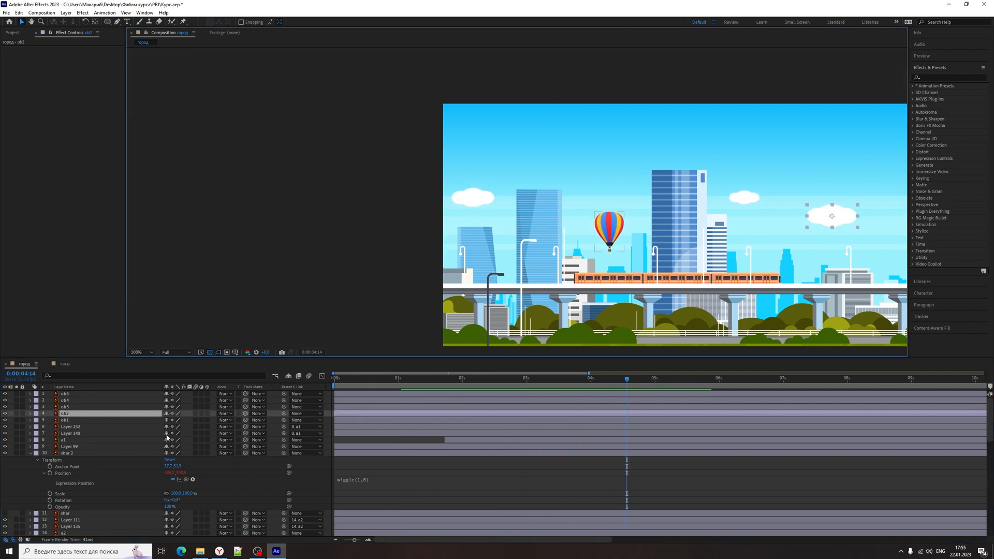
{"action": "left_click", "coordinate": [29, 413]}
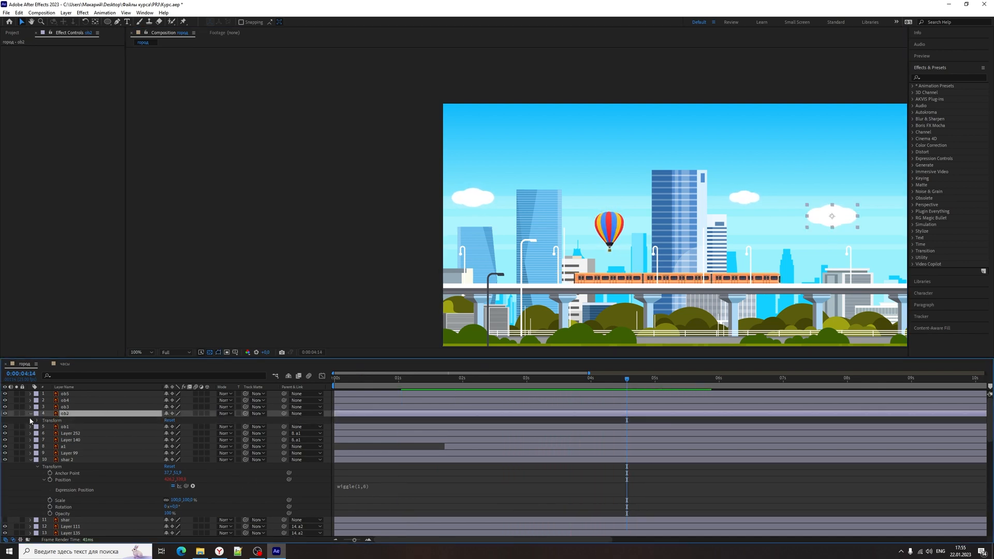
{"action": "left_click", "coordinate": [37, 420]}
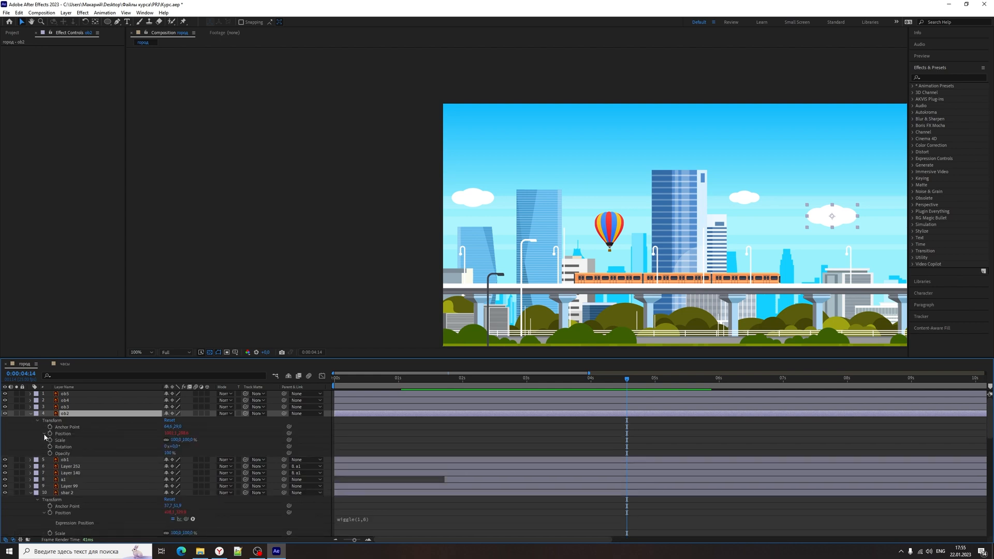
{"action": "left_click", "coordinate": [44, 435]}
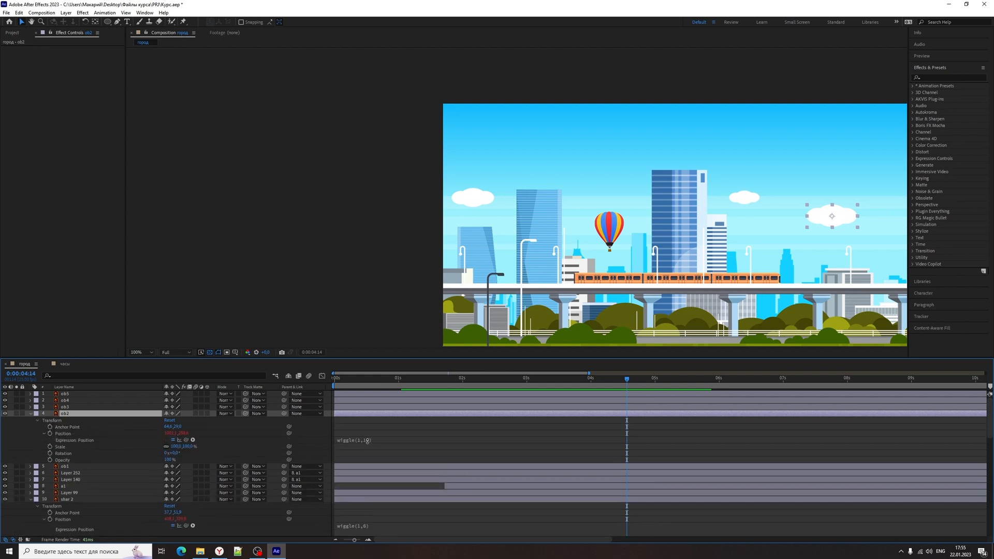
{"action": "key", "text": "Home"}
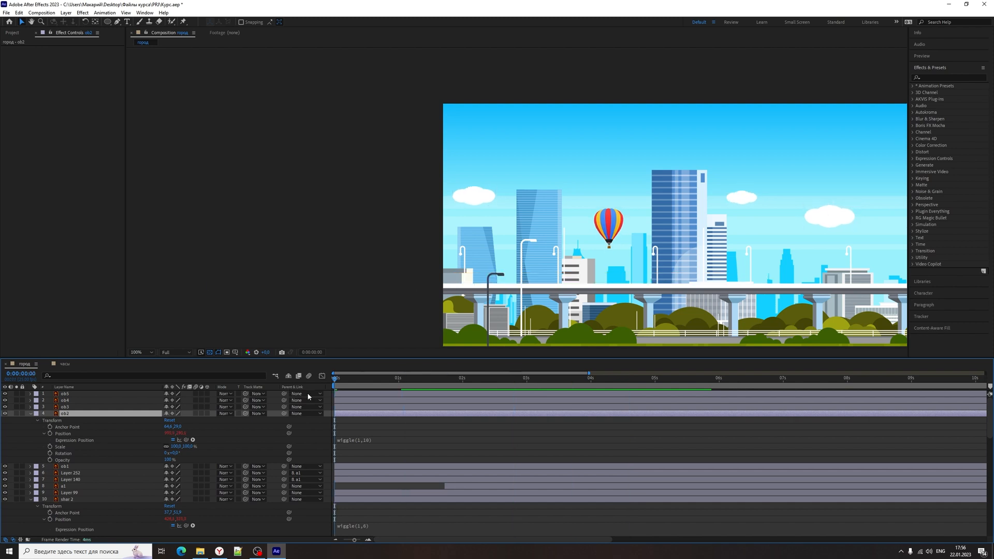
{"action": "key", "text": "space"}
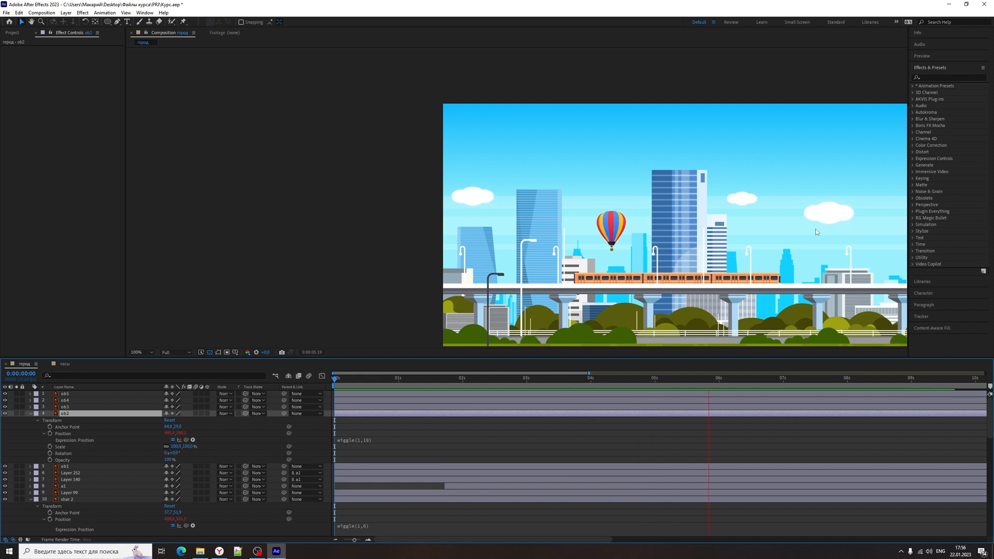
{"action": "key", "text": "space"}
Preview the whole city scene from near the beginning of the timeline with the full frame in view
{"action": "scroll", "coordinate": [730, 278], "scroll_direction": "down", "scroll_amount": 2}
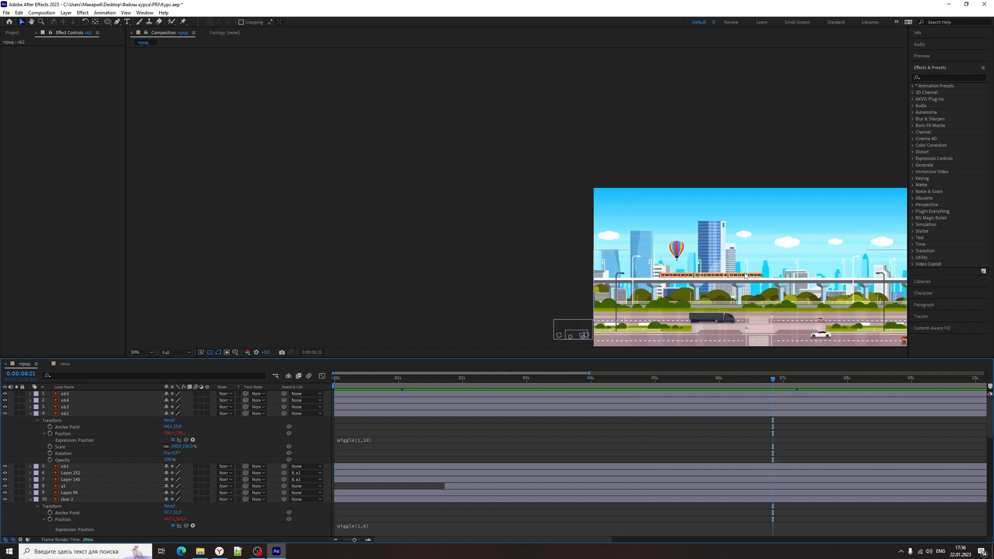
{"action": "left_click_drag", "start_coordinate": [731, 278], "coordinate": [628, 246]}
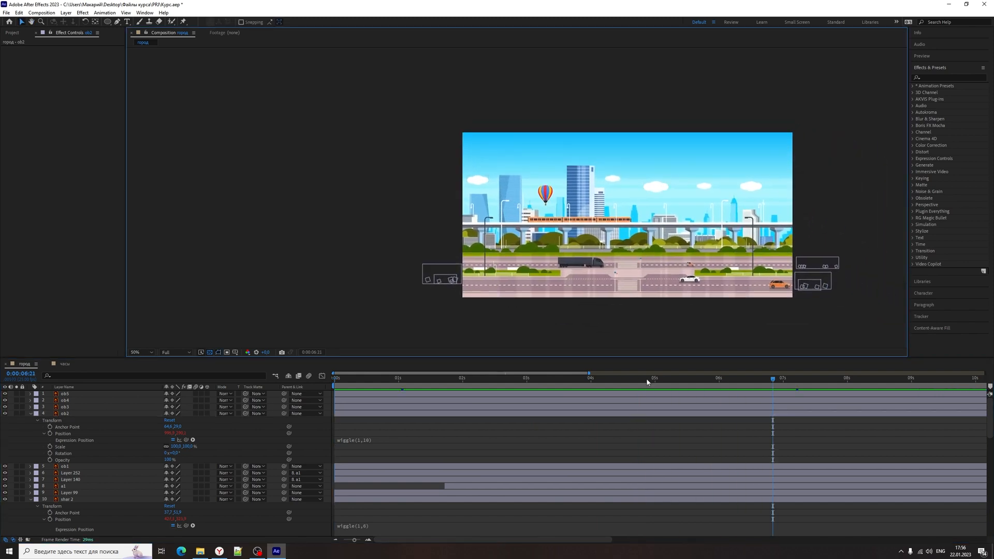
{"action": "left_click_drag", "start_coordinate": [409, 379], "coordinate": [347, 393]}
{"action": "key", "text": "space"}
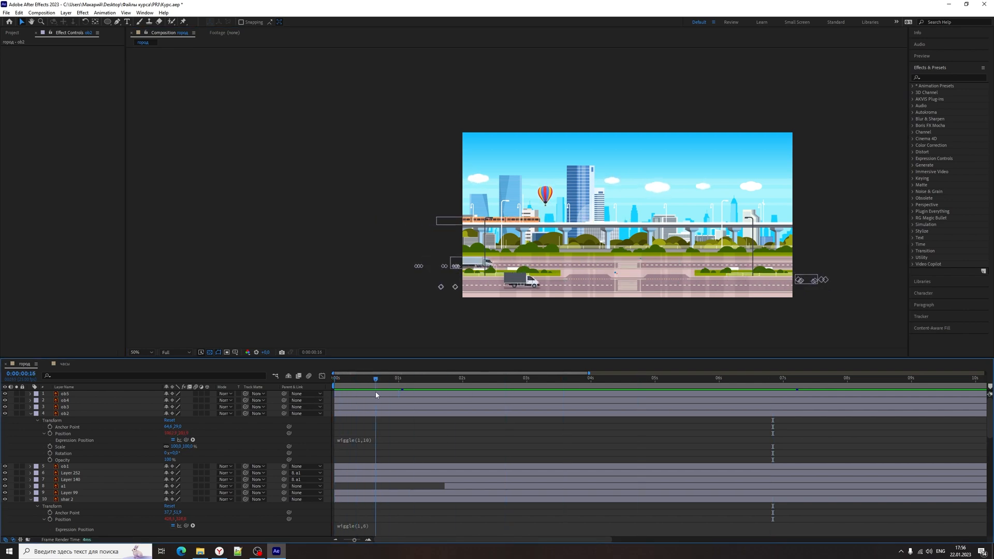
Select the train in the composition and locate its poezd layer in the timeline
{"action": "left_click", "coordinate": [518, 223]}
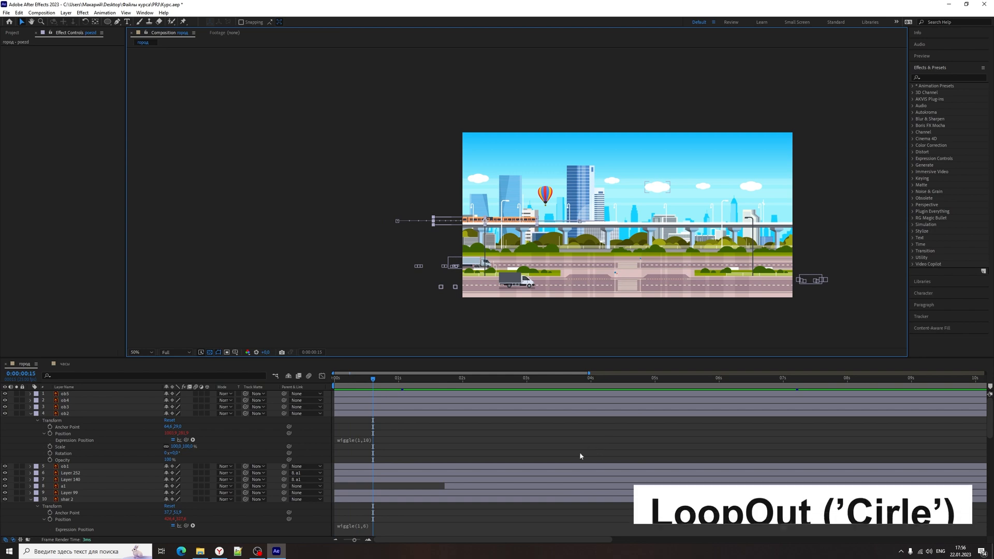
{"action": "scroll", "coordinate": [423, 468], "scroll_direction": "down", "scroll_amount": 10}
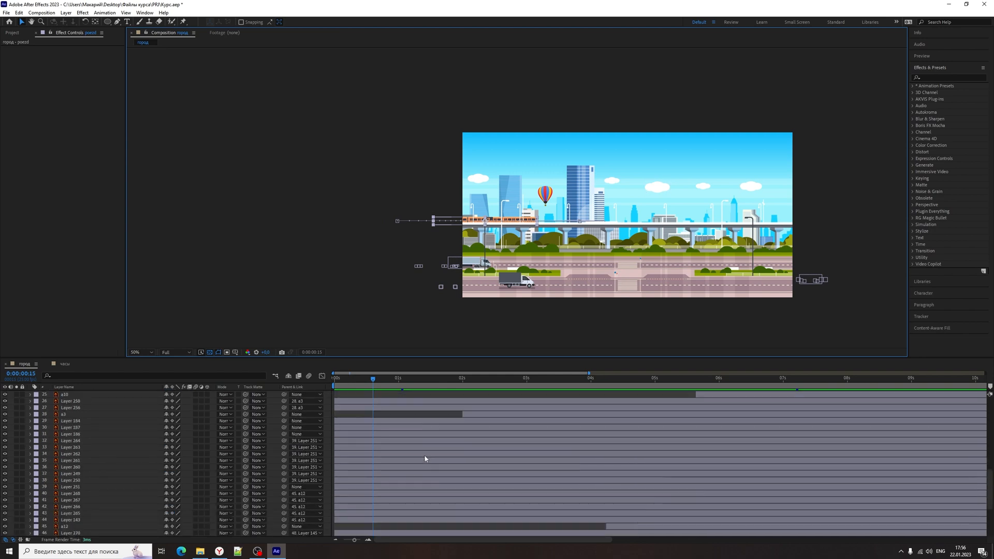
{"action": "left_click", "coordinate": [385, 504]}
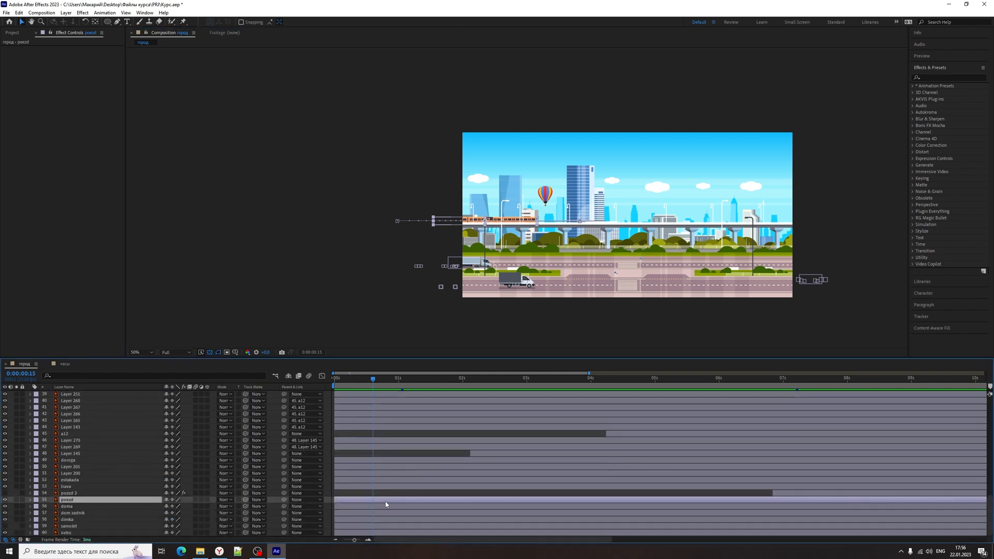
Reveal the keyframed position of the truck layer a2 and delete its loopOut expression
{"action": "left_click", "coordinate": [516, 283]}
{"action": "scroll", "coordinate": [222, 460], "scroll_direction": "up", "scroll_amount": 8}
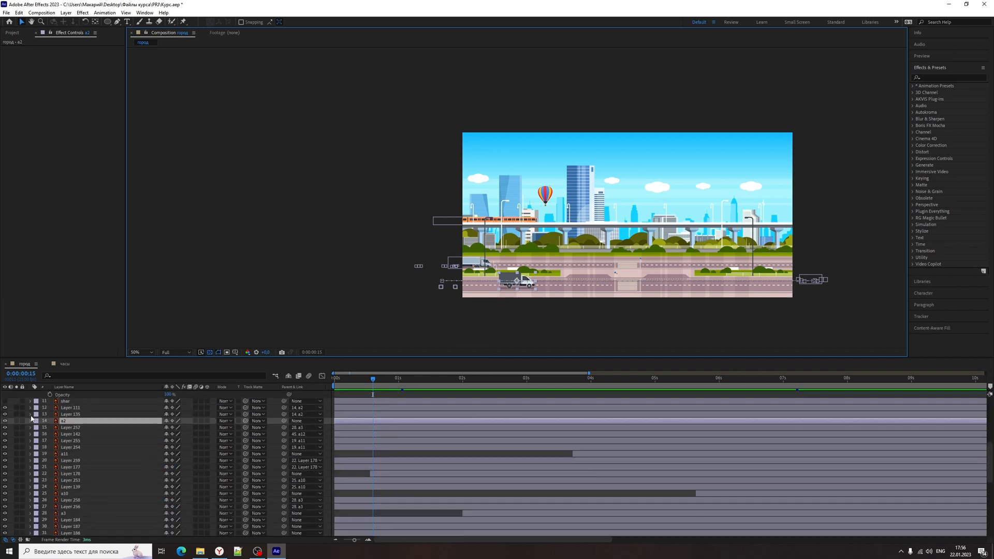
{"action": "key", "text": "u"}
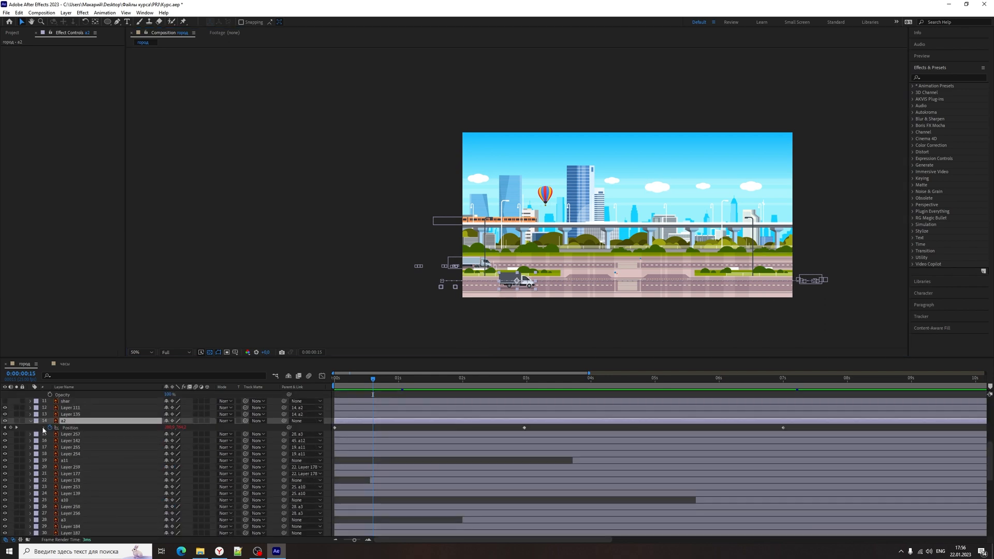
{"action": "left_click", "coordinate": [369, 434]}
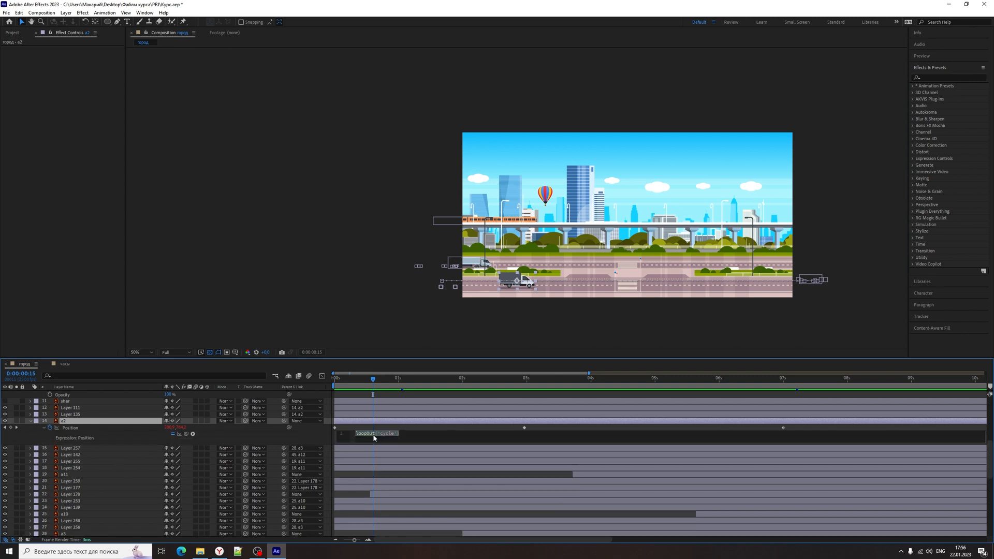
{"action": "key", "text": "BackSpace"}
{"action": "left_click", "coordinate": [320, 443]}
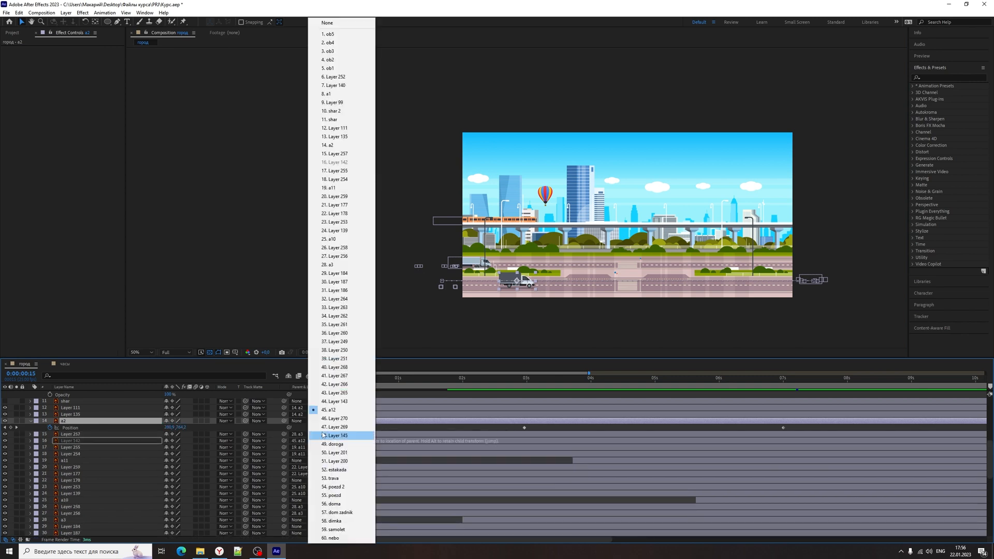
{"action": "key", "text": "Escape"}
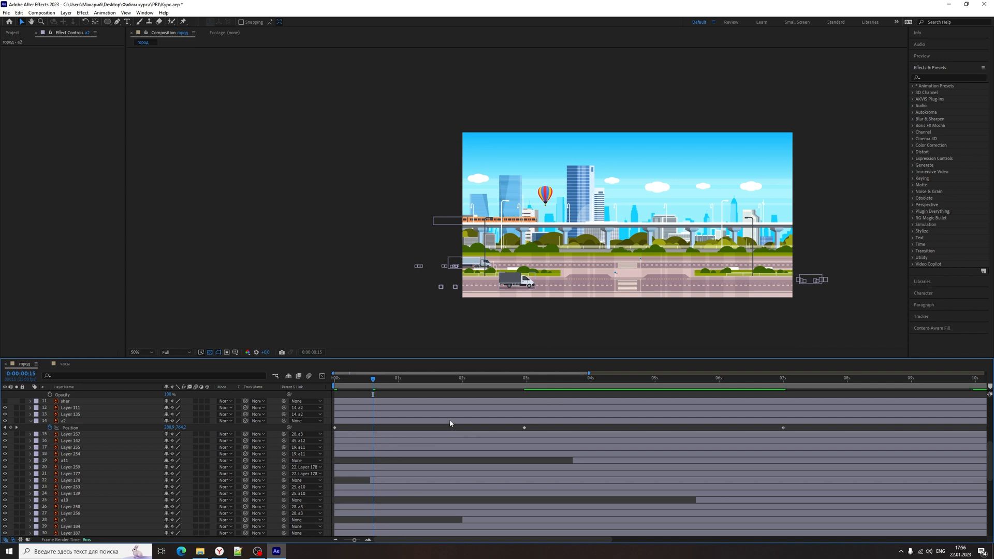
{"action": "left_click", "coordinate": [449, 419]}
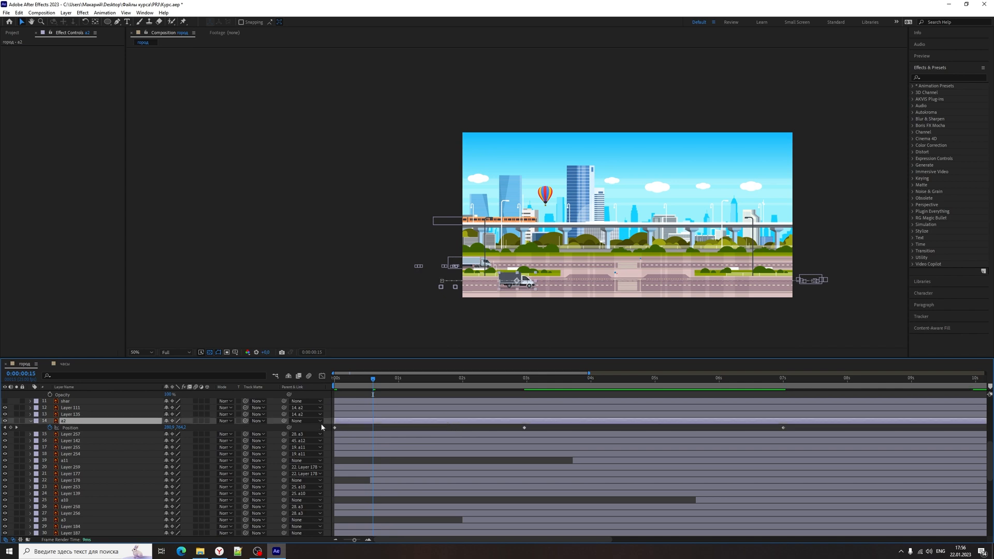
Preview the motion of the truck layer a2 from the start of the timeline
{"action": "left_click", "coordinate": [321, 427]}
{"action": "left_click", "coordinate": [378, 424]}
{"action": "key", "text": "Home"}
{"action": "key", "text": "space"}
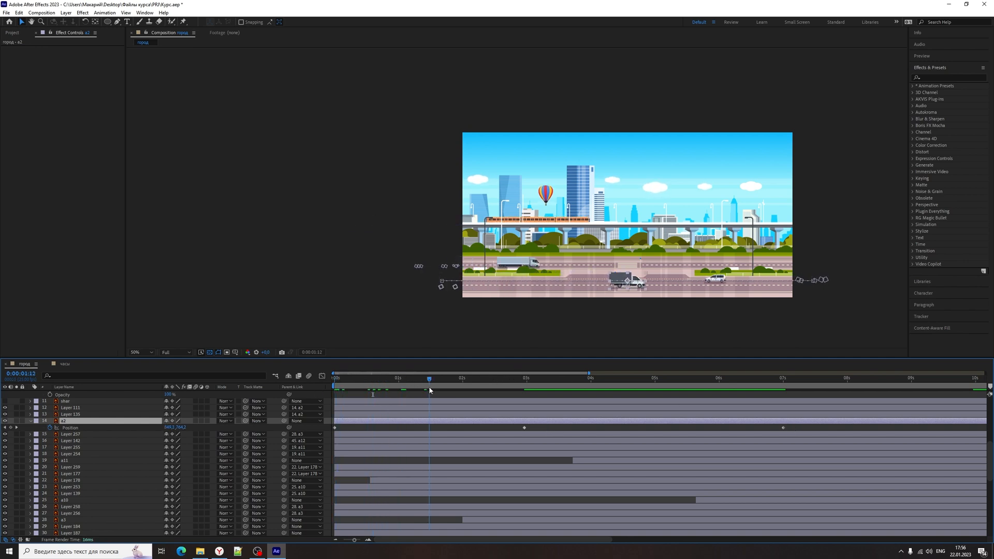
{"action": "key", "text": "space"}
Delete all position keyframes of the truck layer a2
{"action": "left_click_drag", "start_coordinate": [804, 428], "coordinate": [307, 430]}
{"action": "key", "text": "Delete"}
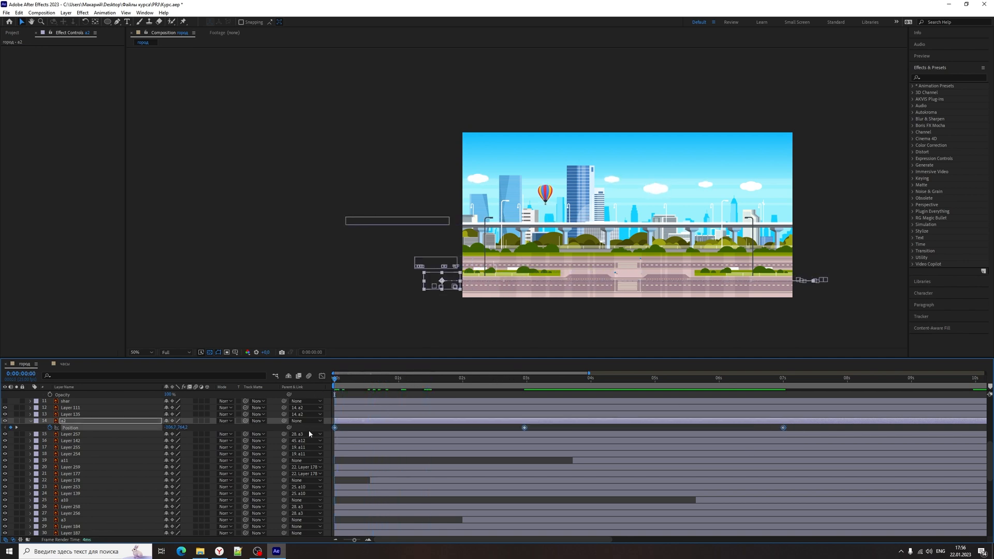
{"action": "left_click", "coordinate": [341, 429]}
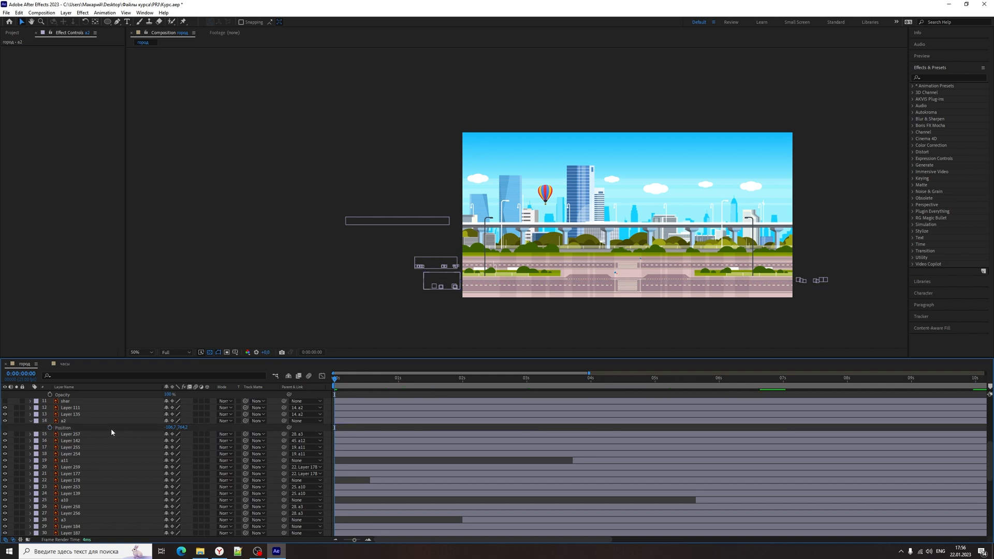
Keyframe a2's position from off-screen left at the start to beyond the frame's right edge at 0:00:02:19 and preview it
{"action": "left_click", "coordinate": [50, 428]}
{"action": "left_click_drag", "start_coordinate": [447, 382], "coordinate": [512, 382]}
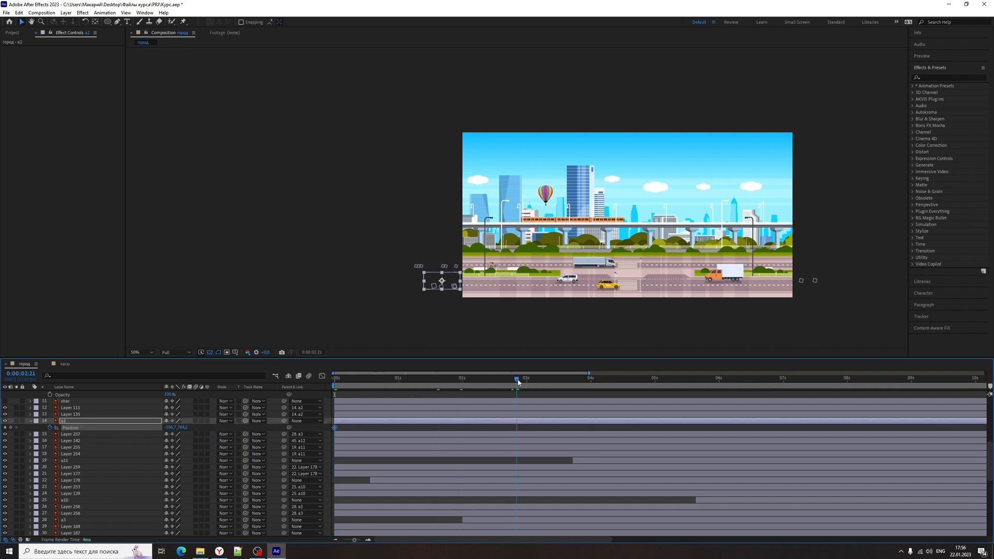
{"action": "left_click_drag", "start_coordinate": [448, 285], "coordinate": [829, 289]}
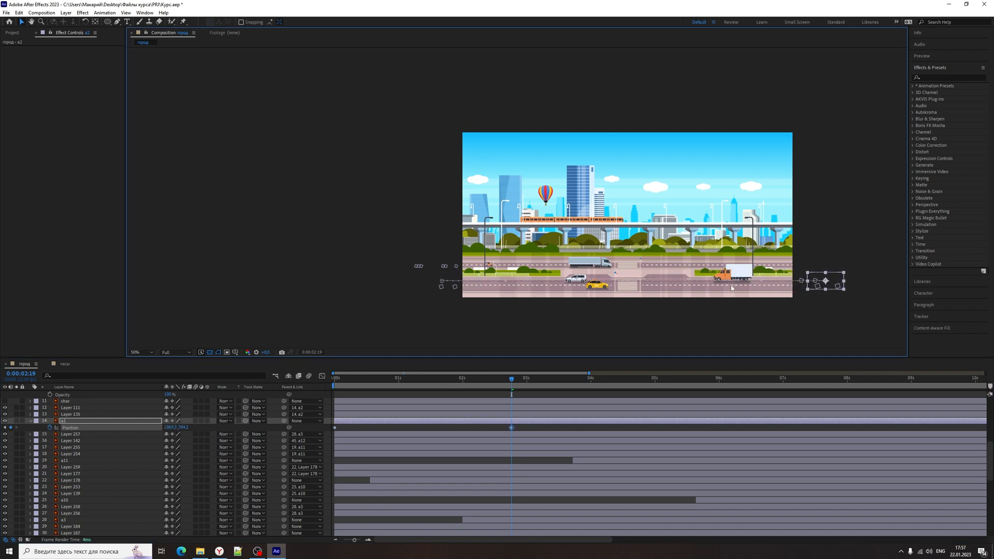
{"action": "key", "text": "space"}
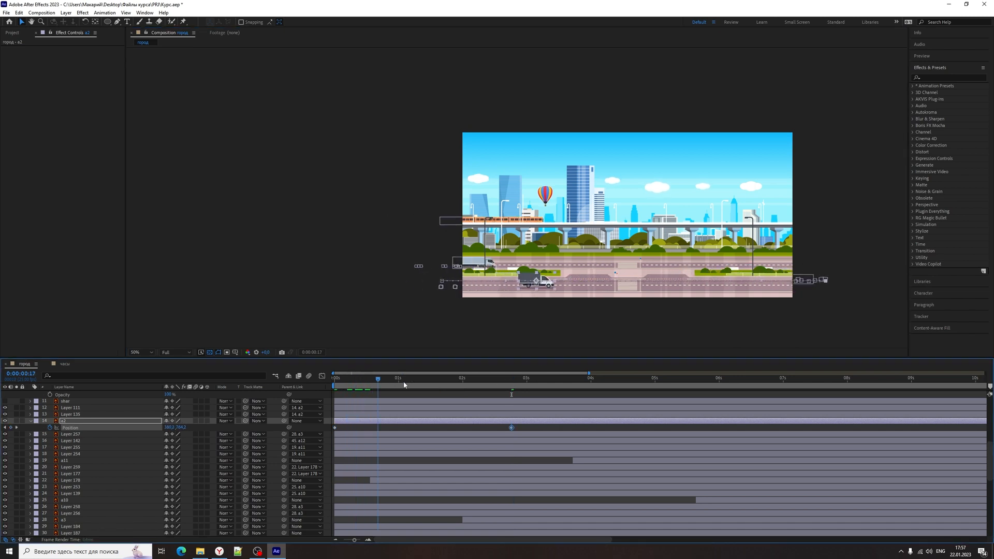
Solo the a2 layer and scrub its motion, and undo the solo and the truck's new position keyframes
{"action": "left_click", "coordinate": [16, 420]}
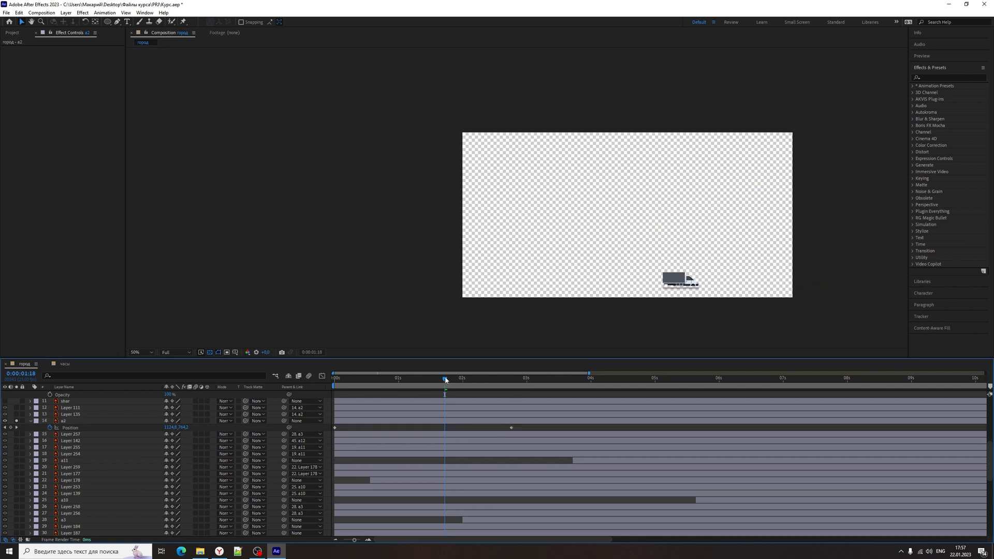
{"action": "mouse_move", "coordinate": [445, 380]}
{"action": "left_mouse_down"}
{"action": "mouse_move", "coordinate": [479, 380]}
{"action": "mouse_move", "coordinate": [459, 382]}
{"action": "left_mouse_up"}
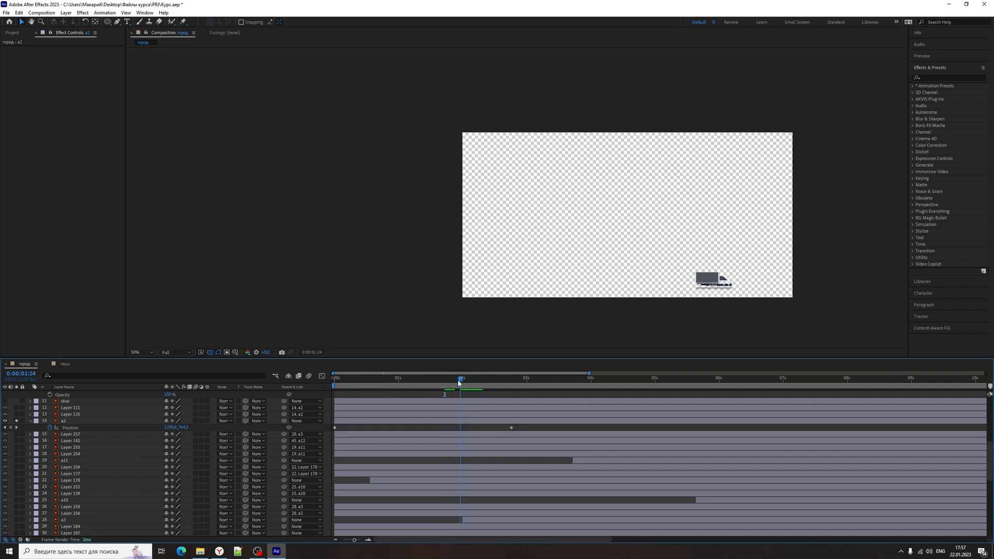
{"action": "key", "text": "ctrl+z"}
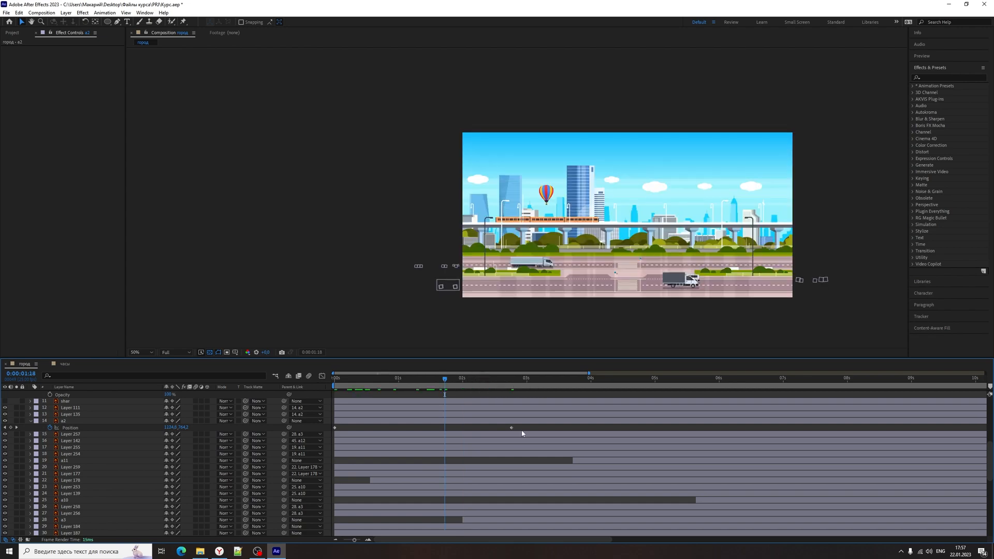
{"action": "key", "text": "ctrl+z"}
{"action": "key", "text": "ctrl+z"}
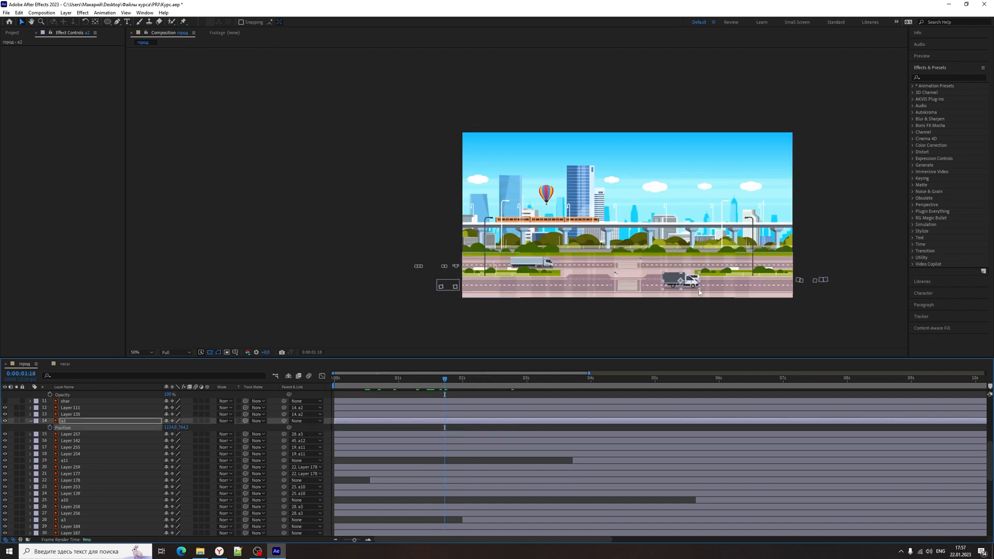
Reveal the rotation expression of the truck's rear wheel, Layer 135, and scrub the timeline with the wheels in close view
{"action": "scroll", "coordinate": [699, 293], "scroll_direction": "up", "scroll_amount": 2}
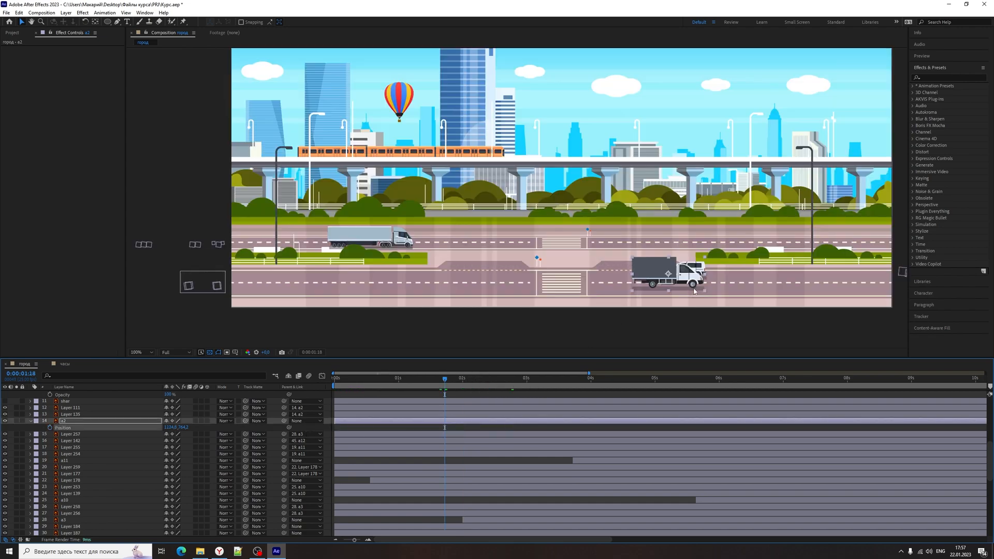
{"action": "left_click", "coordinate": [83, 408]}
{"action": "left_click", "coordinate": [82, 414]}
{"action": "scroll", "coordinate": [673, 292], "scroll_direction": "up", "scroll_amount": 3}
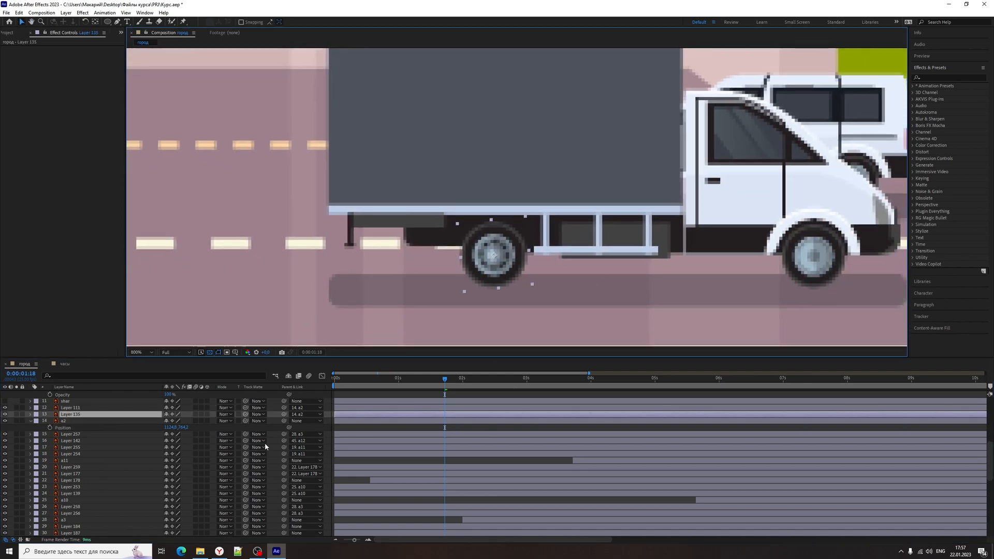
{"action": "key", "text": "r"}
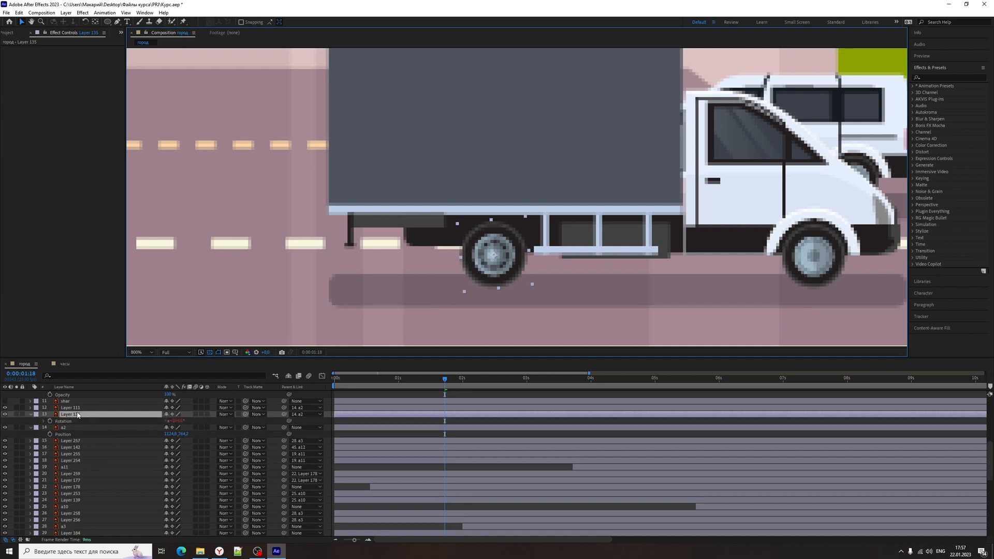
{"action": "left_click", "coordinate": [44, 420]}
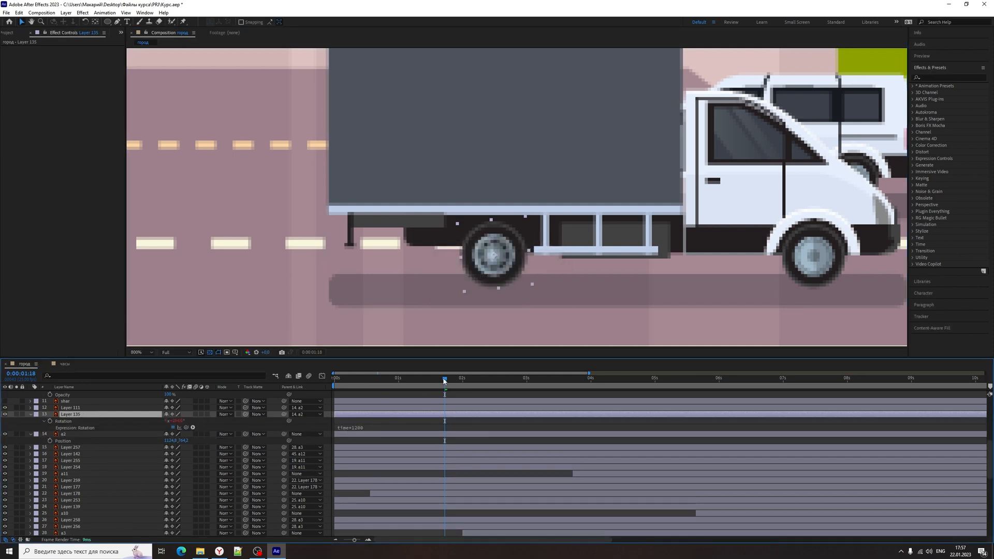
{"action": "left_click_drag", "start_coordinate": [445, 381], "coordinate": [419, 383]}
Parent the wheel layers 111 and 135 to the truck layer a2 and try changing the truck's position
{"action": "left_click", "coordinate": [69, 410], "text": "ctrl"}
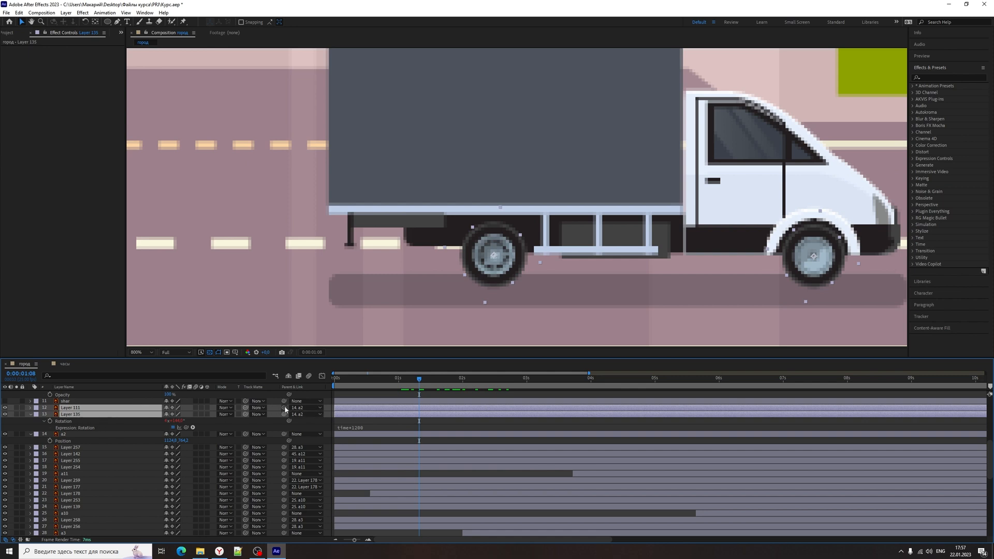
{"action": "left_click_drag", "start_coordinate": [285, 409], "coordinate": [89, 433]}
{"action": "left_click", "coordinate": [122, 435]}
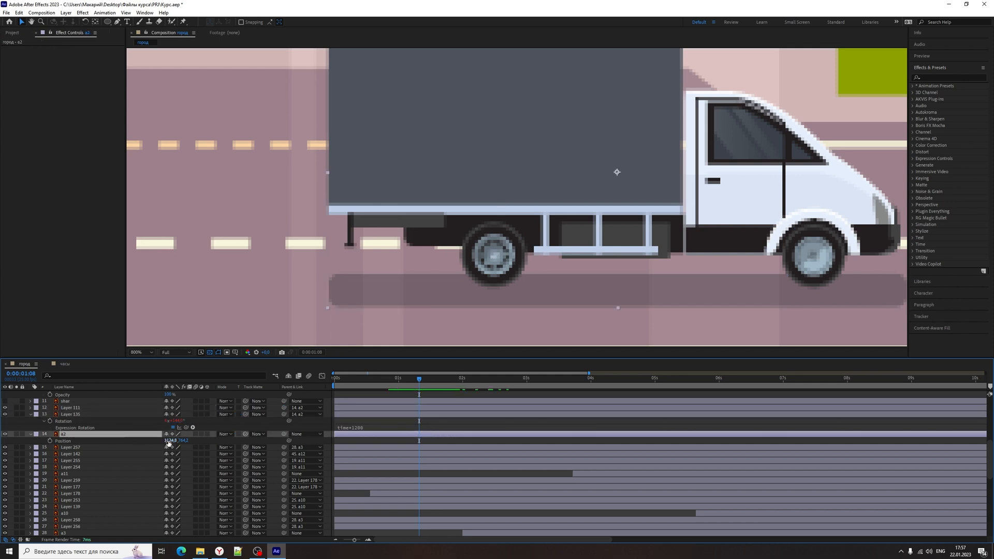
{"action": "mouse_move", "coordinate": [169, 440]}
{"action": "left_mouse_down"}
{"action": "mouse_move", "coordinate": [186, 440]}
{"action": "mouse_move", "coordinate": [148, 441]}
{"action": "mouse_move", "coordinate": [171, 440]}
{"action": "left_mouse_up"}
Set the parent of the wheel layers 111 and 135 to None
{"action": "left_click", "coordinate": [299, 414]}
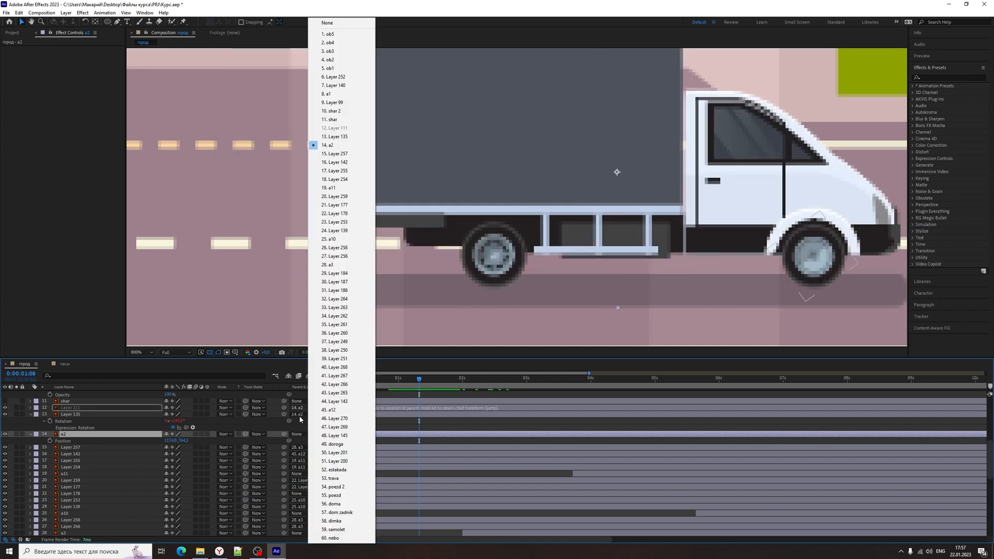
{"action": "left_click", "coordinate": [80, 412]}
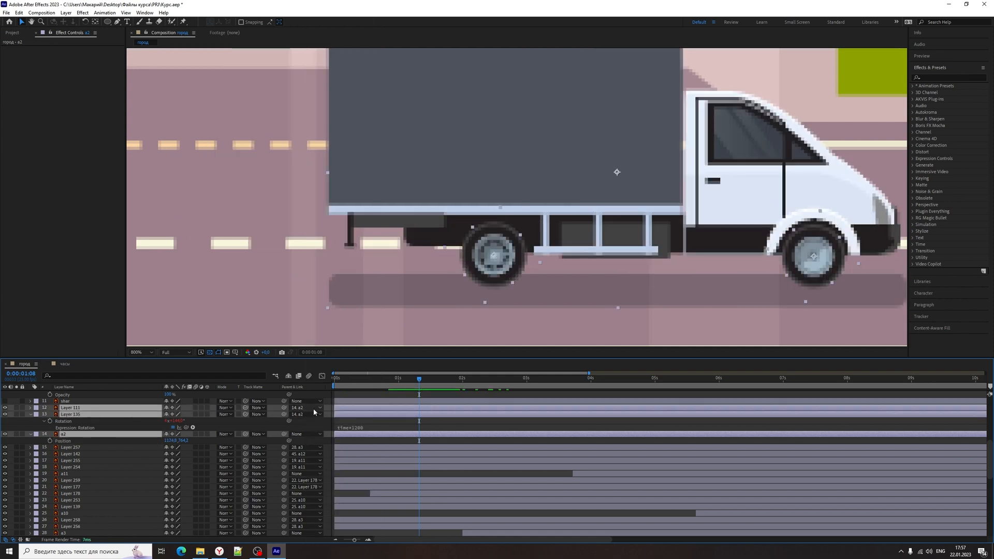
{"action": "left_click", "coordinate": [313, 408]}
{"action": "left_click", "coordinate": [348, 23]}
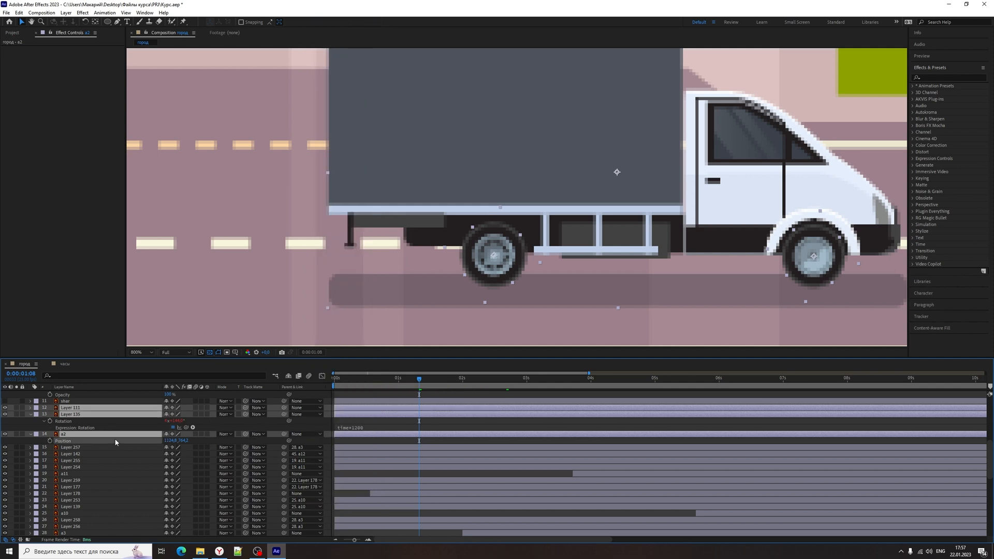
Shift the truck body a2 along the road without its wheels, preview the result, and revert the shift
{"action": "left_click", "coordinate": [193, 435]}
{"action": "key", "text": "Return"}
{"action": "left_click_drag", "start_coordinate": [174, 440], "coordinate": [444, 368]}
{"action": "key", "text": "space"}
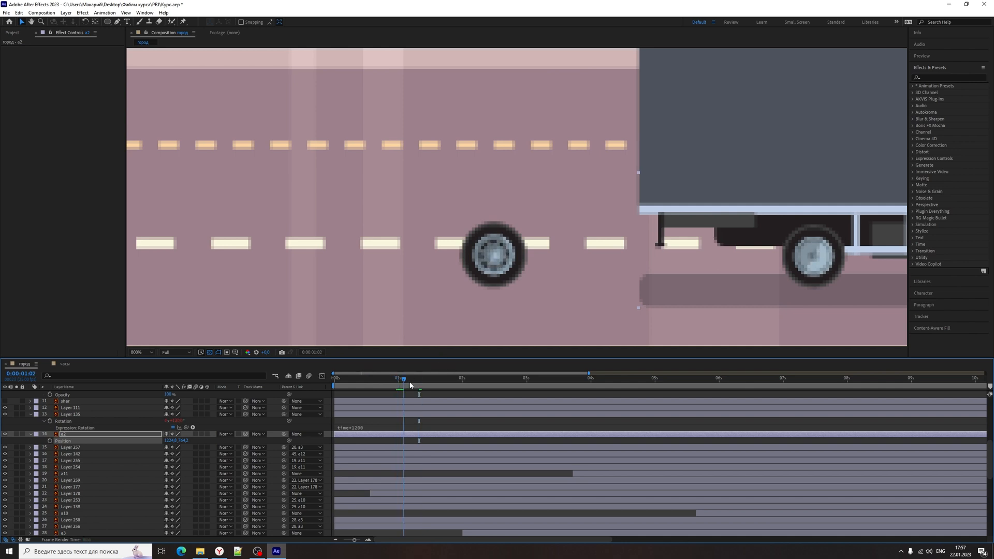
{"action": "scroll", "coordinate": [605, 250], "scroll_direction": "down", "scroll_amount": 1}
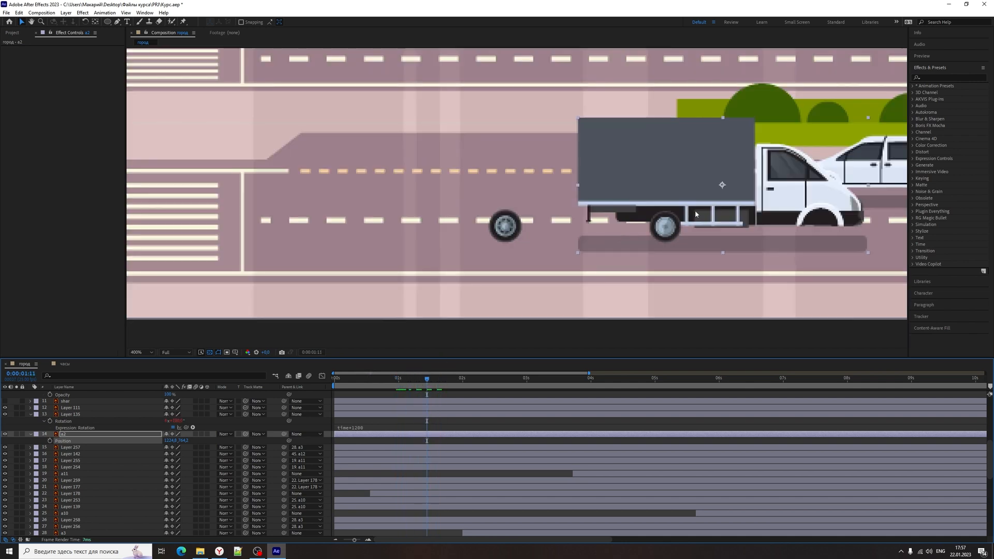
{"action": "key", "text": "space"}
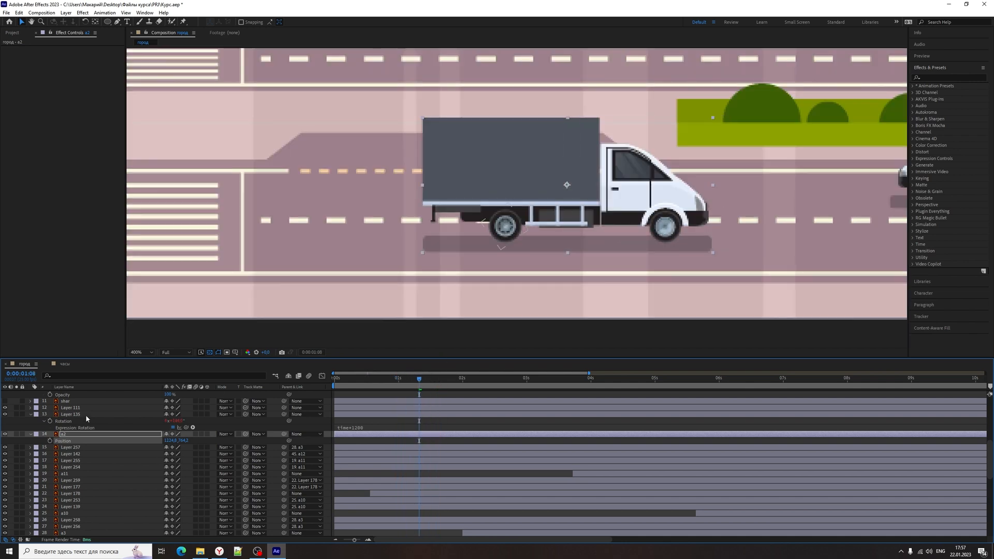
Parent the wheel layers 111 and 135 to the truck layer a2 and shift the truck farther right along the road
{"action": "left_click", "coordinate": [77, 407]}
{"action": "left_click", "coordinate": [79, 414], "text": "shift"}
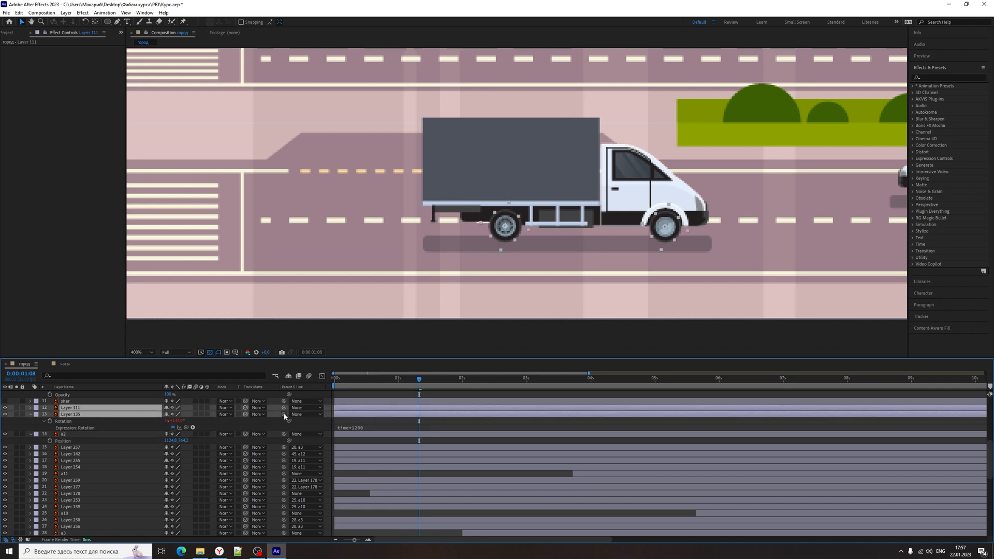
{"action": "left_click_drag", "start_coordinate": [284, 414], "coordinate": [71, 438]}
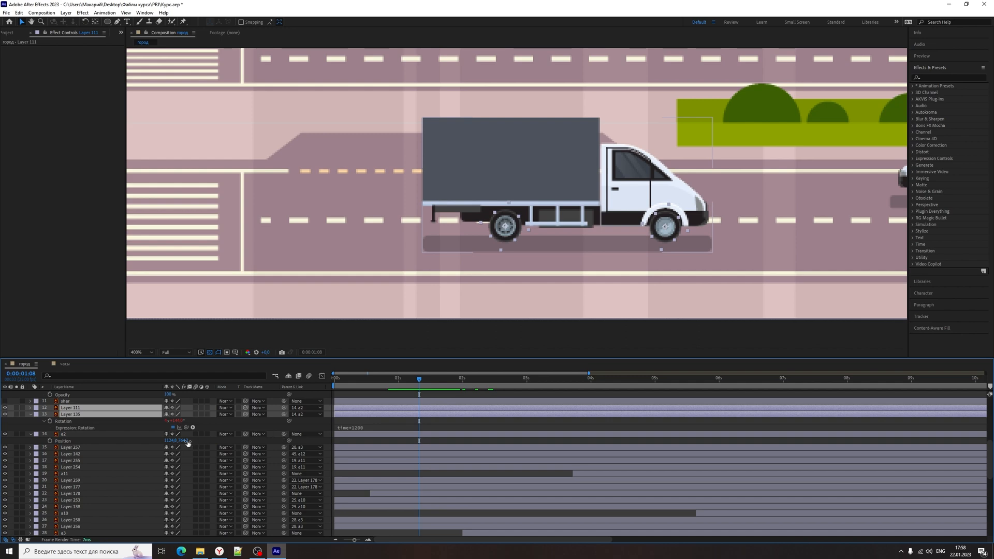
{"action": "mouse_move", "coordinate": [187, 443]}
{"action": "left_mouse_down"}
{"action": "mouse_move", "coordinate": [216, 439]}
{"action": "mouse_move", "coordinate": [162, 443]}
{"action": "mouse_move", "coordinate": [206, 440]}
{"action": "mouse_move", "coordinate": [198, 441]}
{"action": "left_mouse_up"}
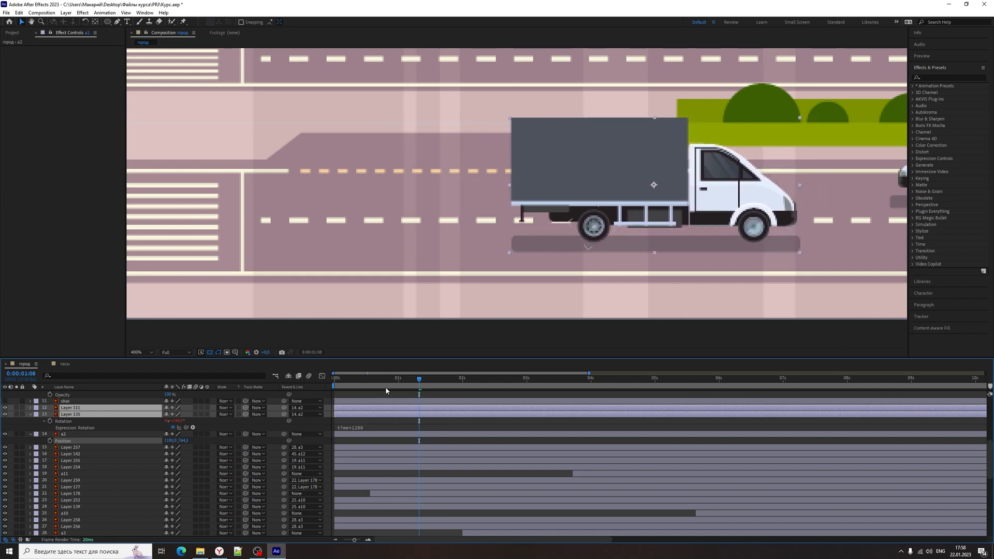
Preview the spinning wheels on the stationary truck
{"action": "key", "text": "space"}
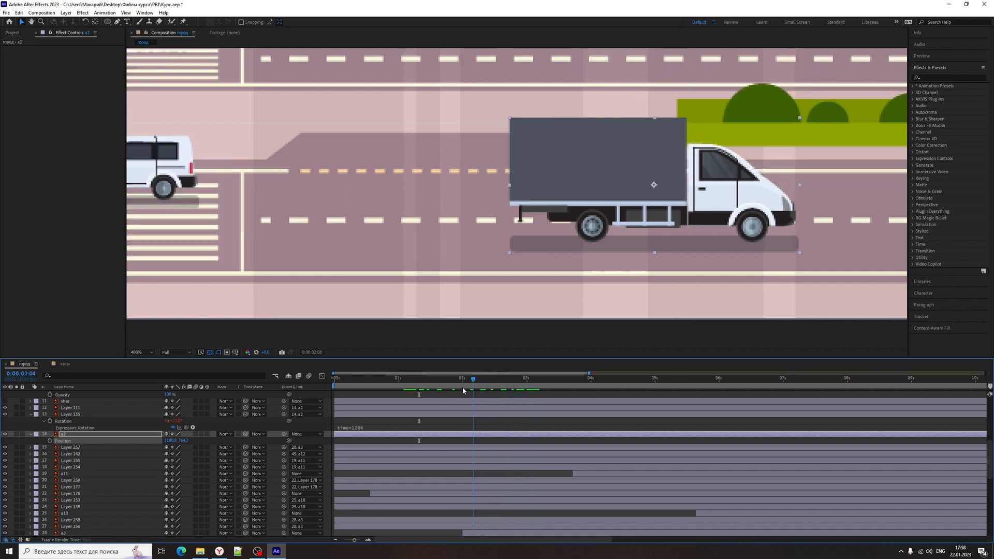
{"action": "key", "text": "space"}
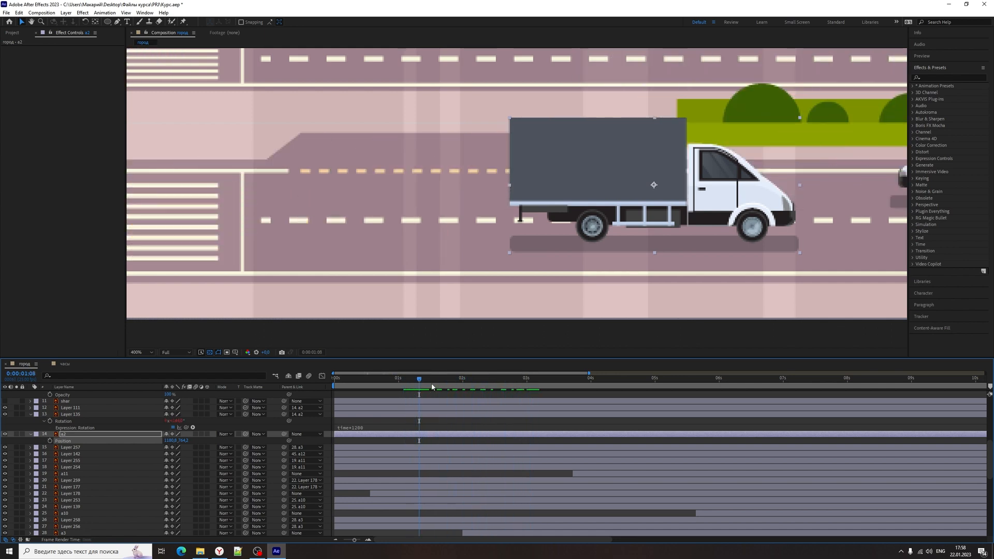
{"action": "left_click_drag", "start_coordinate": [432, 387], "coordinate": [461, 387]}
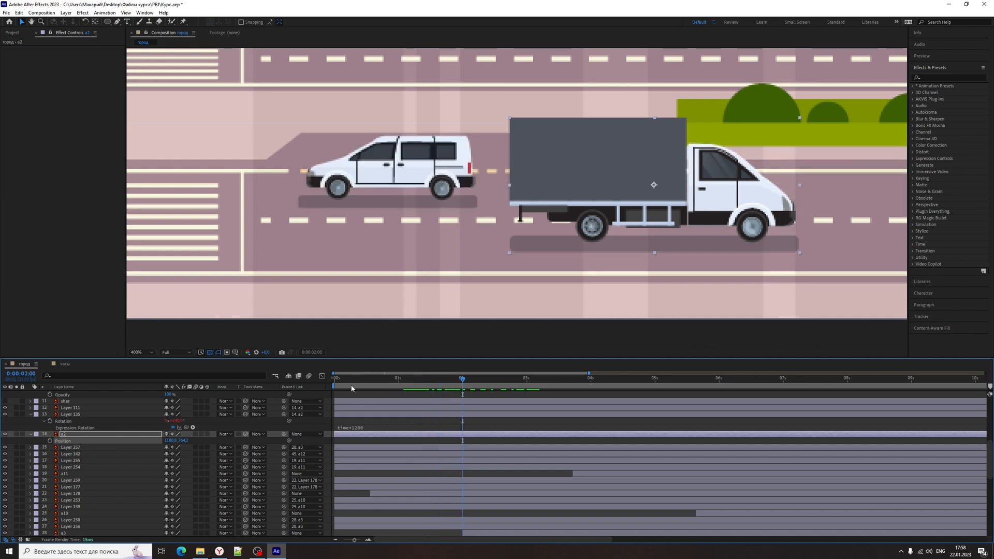
Keyframe a2's position from off-screen left at 0:00:00:00 to beyond the frame's right edge at 0:00:04:01
{"action": "left_click_drag", "start_coordinate": [352, 388], "coordinate": [330, 388]}
{"action": "scroll", "coordinate": [549, 296], "scroll_direction": "down", "scroll_amount": 2}
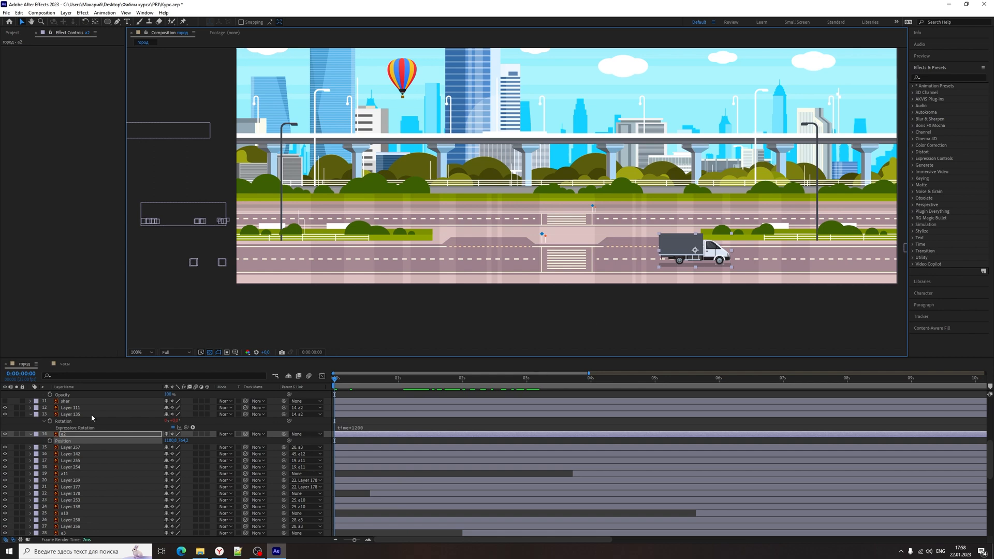
{"action": "left_click", "coordinate": [50, 441]}
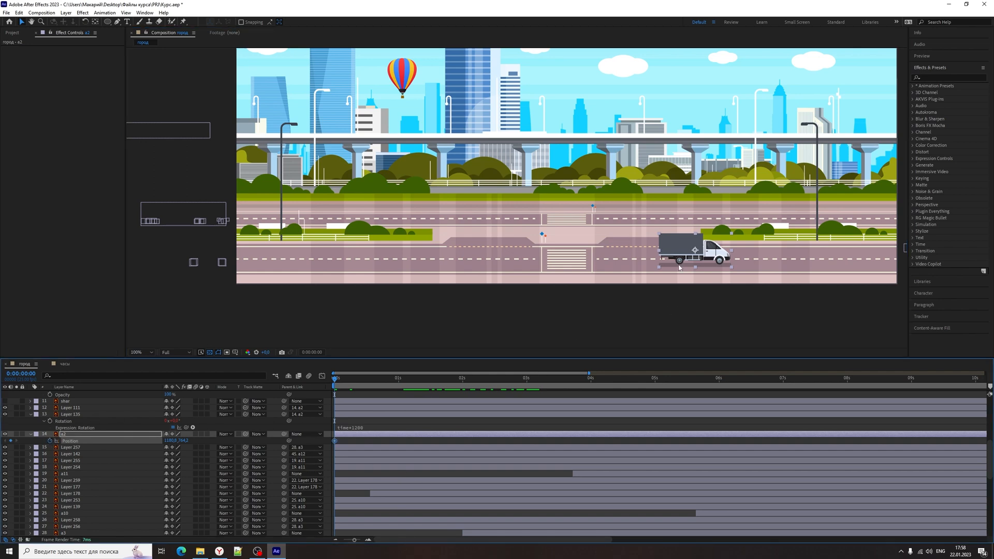
{"action": "left_click_drag", "start_coordinate": [680, 268], "coordinate": [495, 254]}
{"action": "left_click", "coordinate": [590, 379]}
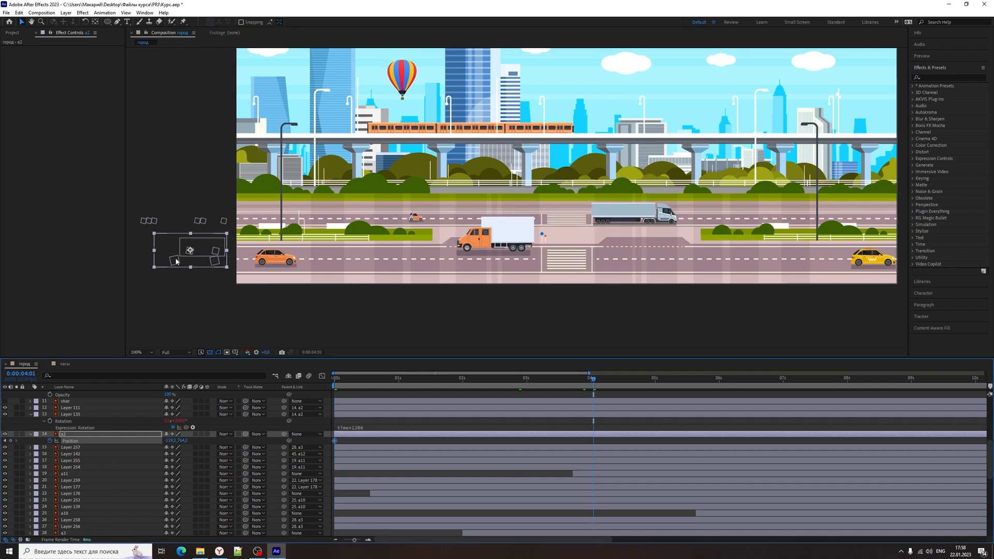
{"action": "left_click_drag", "start_coordinate": [667, 258], "coordinate": [978, 253]}
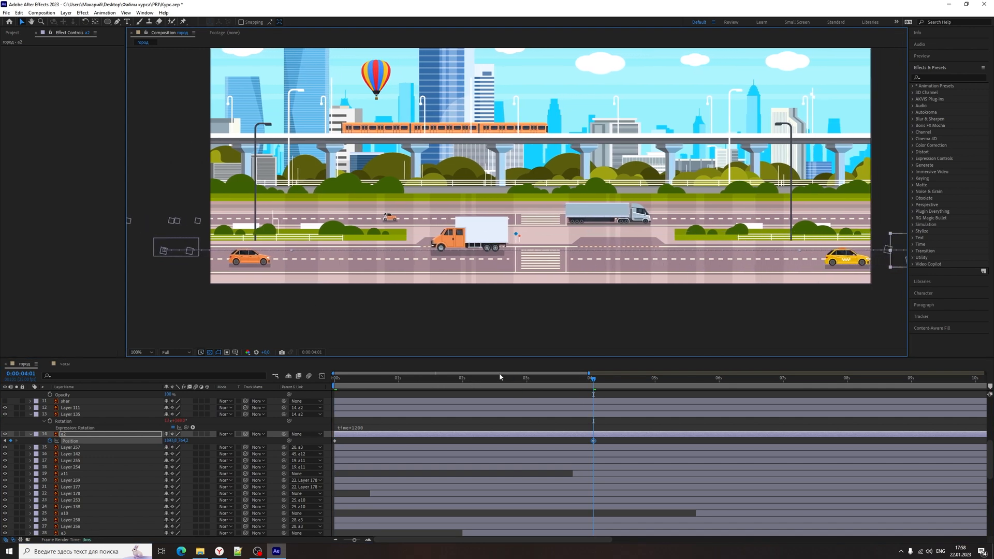
Scrub through the truck's pass and add a position keyframe at about 6 seconds that holds it off-screen
{"action": "left_click_drag", "start_coordinate": [347, 383], "coordinate": [611, 391]}
{"action": "scroll", "coordinate": [635, 289], "scroll_direction": "down", "scroll_amount": 4}
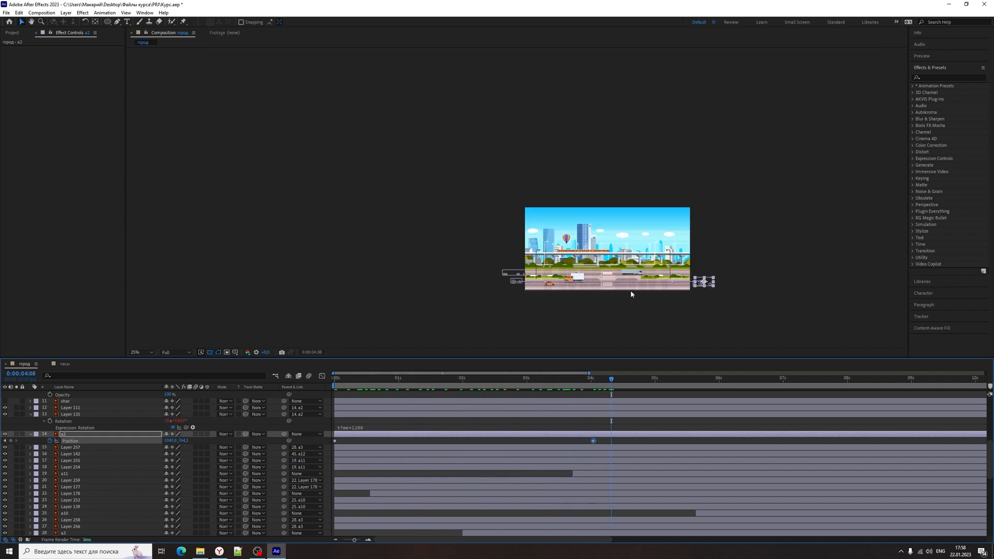
{"action": "scroll", "coordinate": [703, 297], "scroll_direction": "up", "scroll_amount": 2}
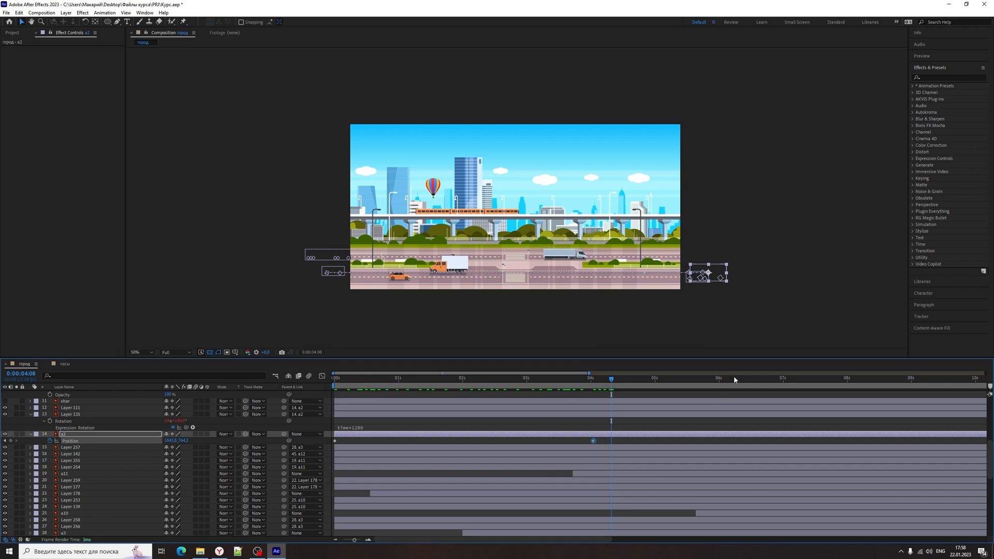
{"action": "left_click", "coordinate": [720, 383]}
{"action": "left_click_drag", "start_coordinate": [700, 384], "coordinate": [714, 409]}
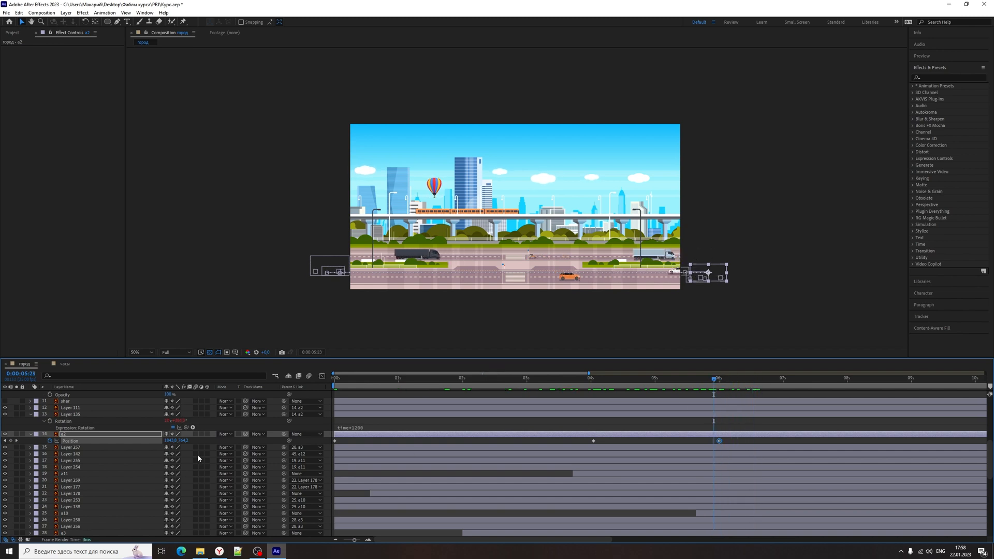
Add the expression loopOut('cycle') to the position of the truck layer a2
{"action": "left_click", "coordinate": [50, 441], "text": "alt"}
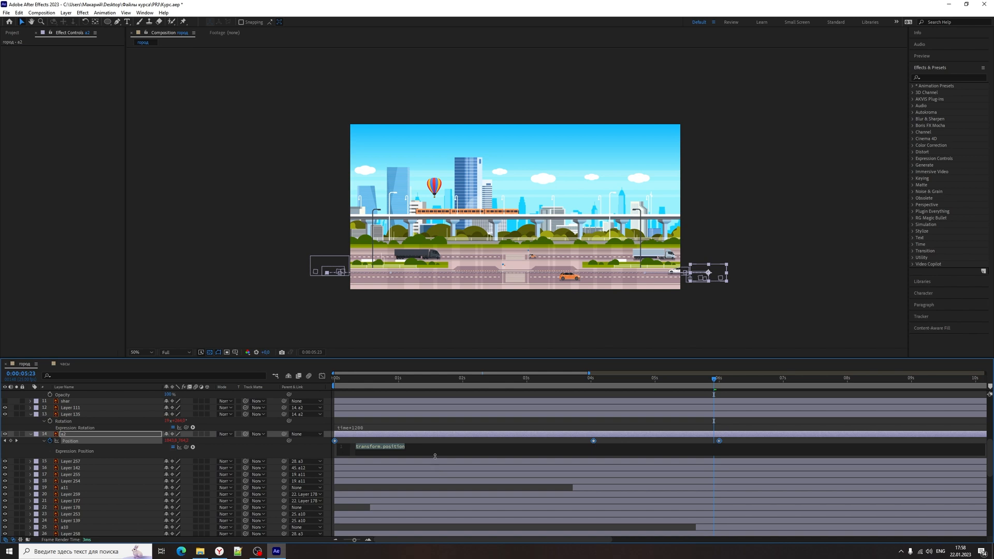
{"action": "key", "text": "ctrl+v"}
{"action": "key", "text": "ctrl+z"}
{"action": "key", "text": "ctrl+a"}
{"action": "key", "text": "alt+shift"}
{"action": "type", "text": "Дц"}
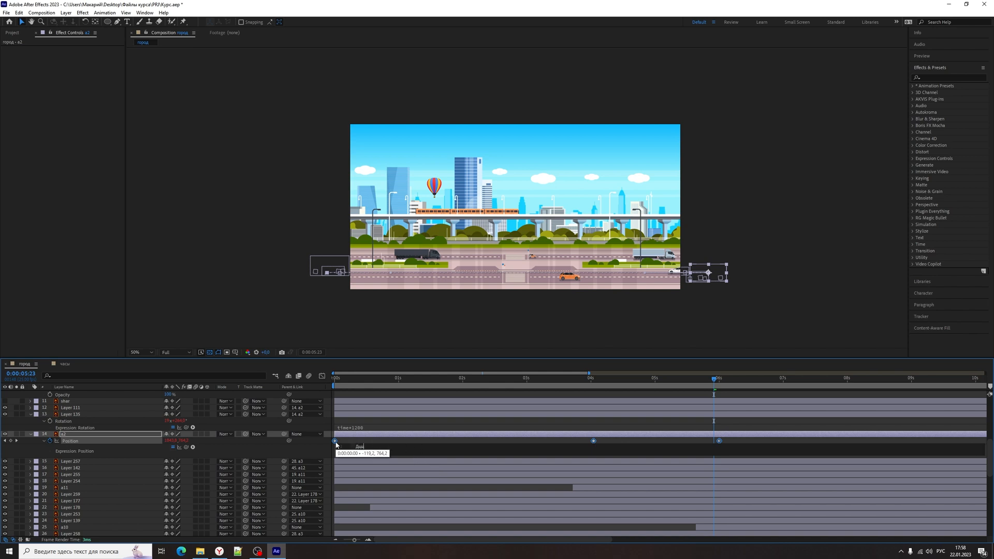
{"action": "key", "text": "alt+shift"}
{"action": "type", "text": "Loop"}
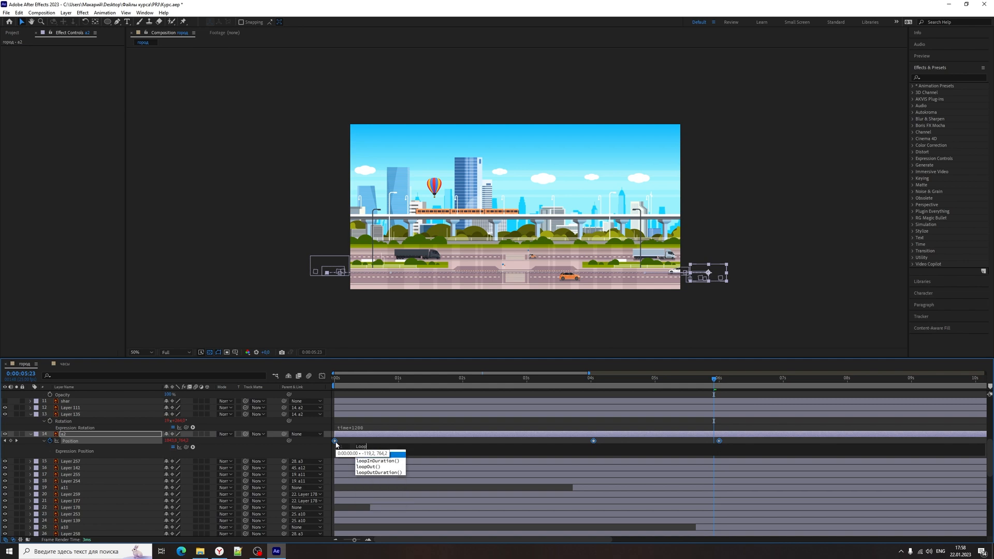
{"action": "double_click", "coordinate": [371, 466]}
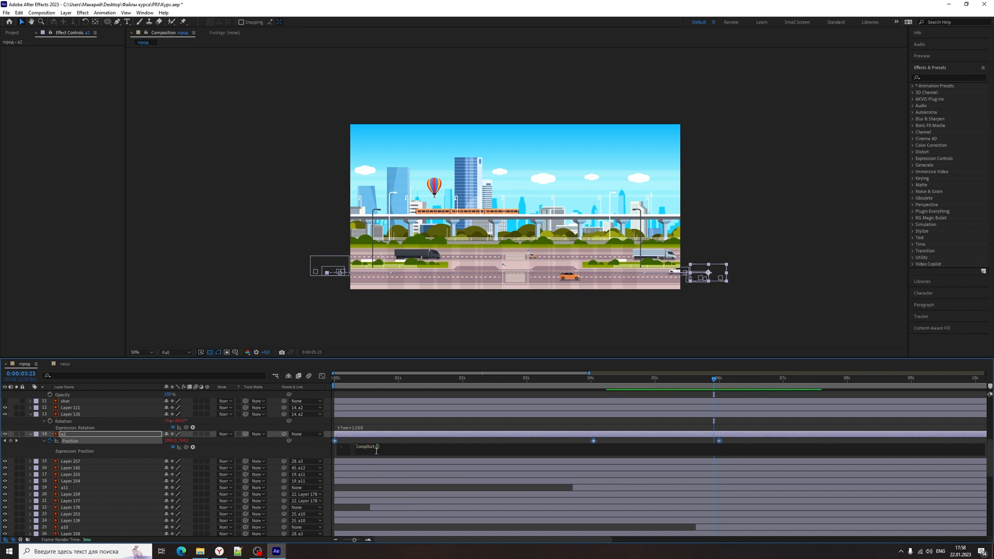
{"action": "type", "text": "\""}
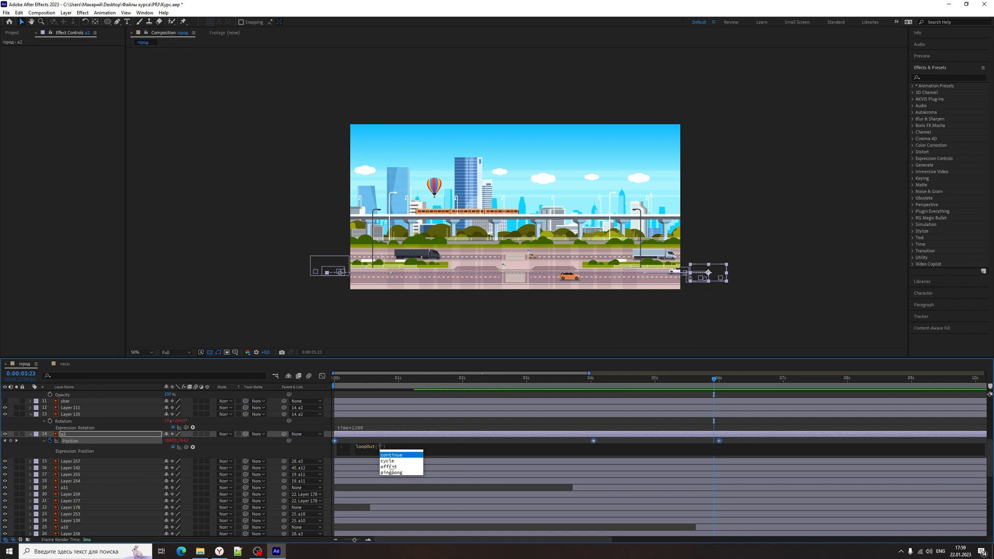
{"action": "double_click", "coordinate": [388, 461]}
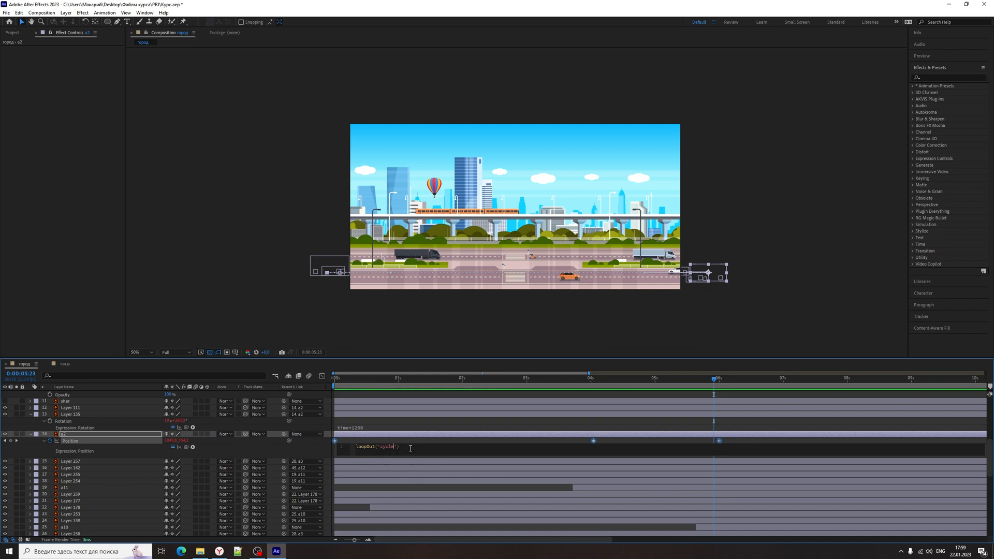
{"action": "left_click", "coordinate": [328, 443]}
Solo the truck a2 with its wheel layers 111 and 135 and preview the looping drive
{"action": "key", "text": "space"}
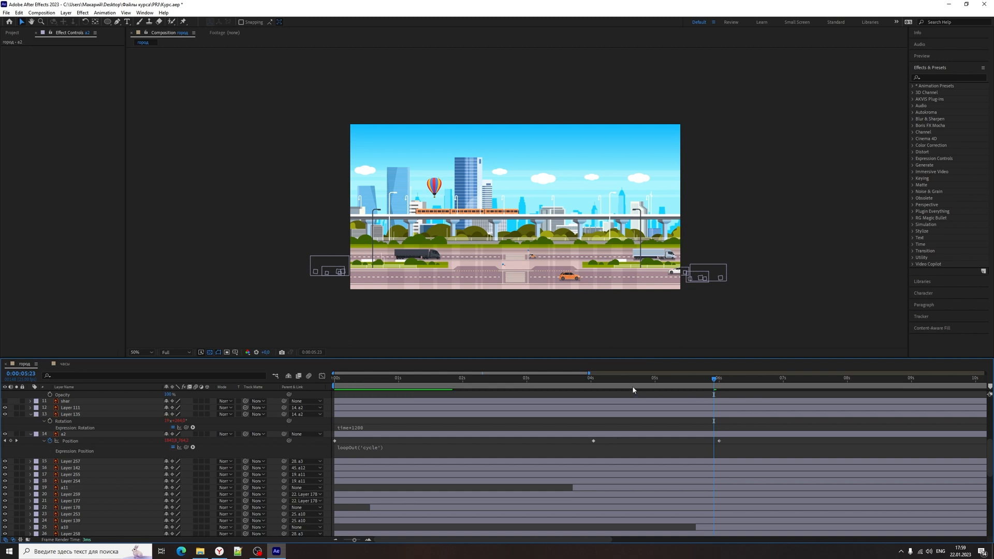
{"action": "key", "text": "space"}
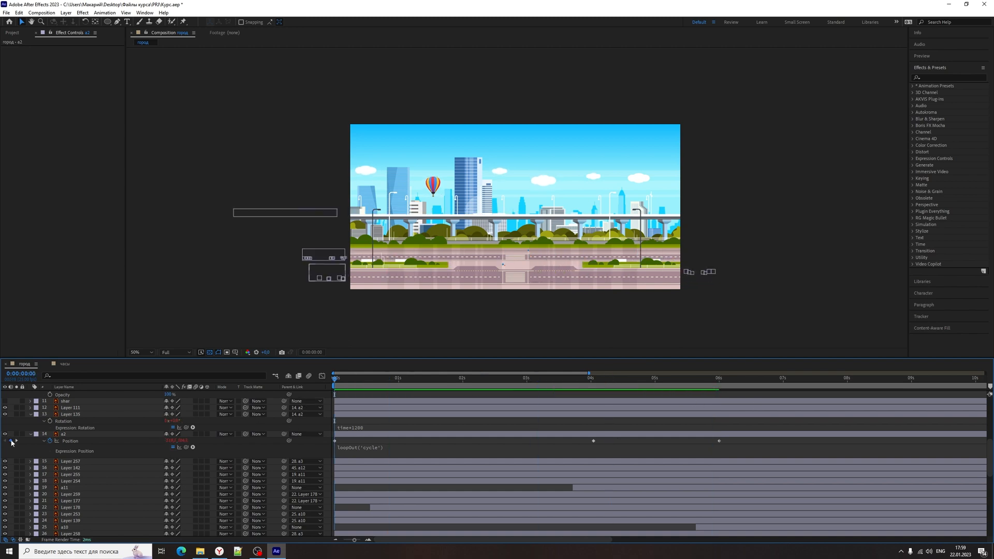
{"action": "left_click", "coordinate": [16, 434]}
{"action": "key", "text": "space"}
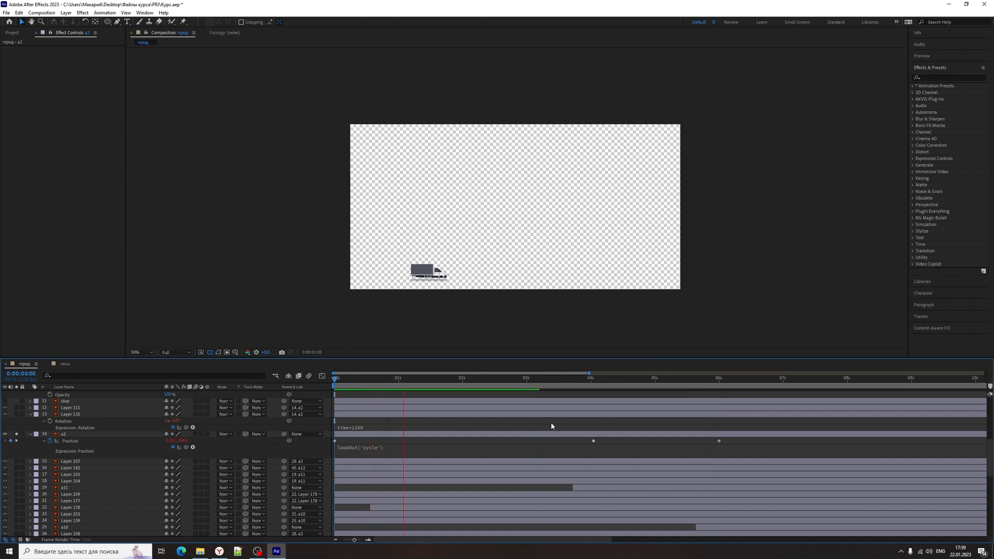
{"action": "key", "text": "space"}
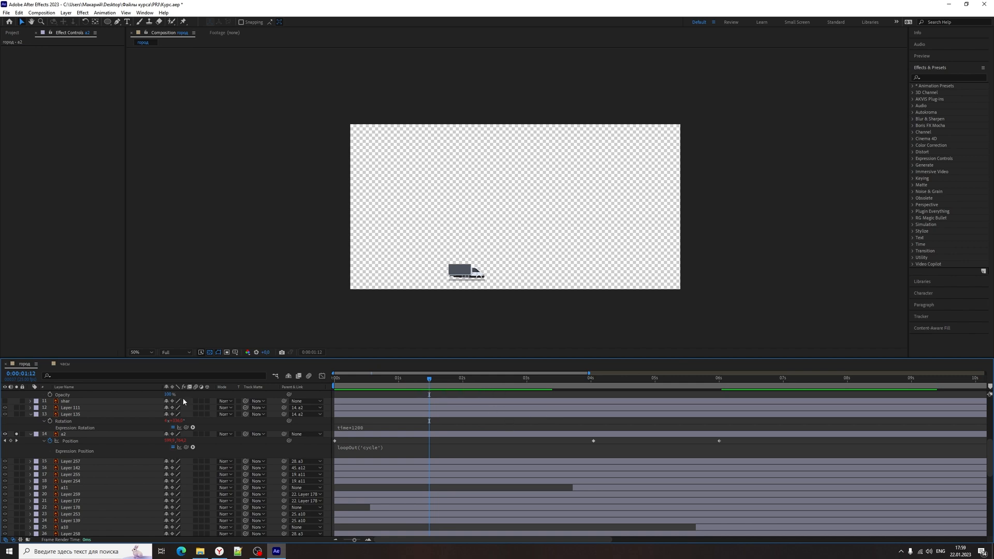
{"action": "left_click", "coordinate": [16, 414]}
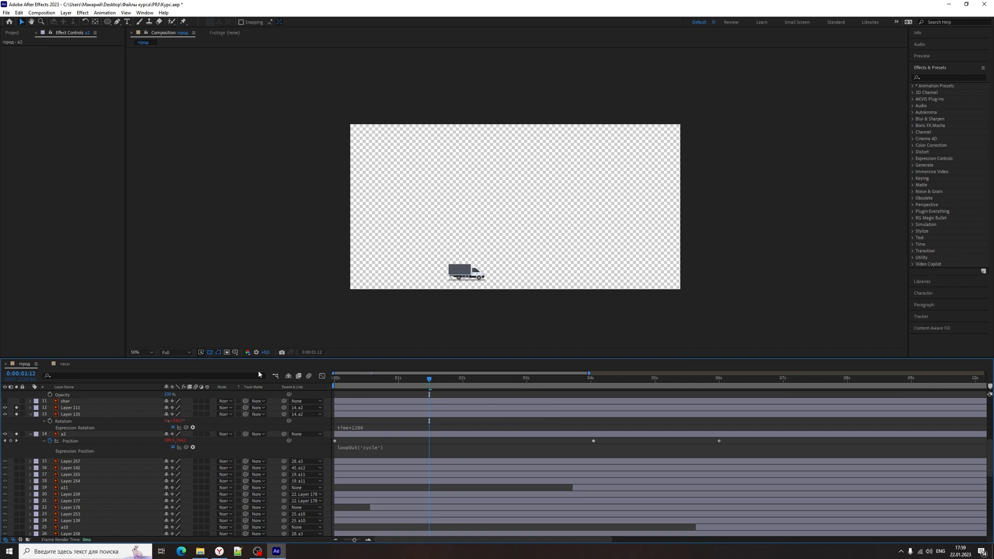
{"action": "key", "text": "space"}
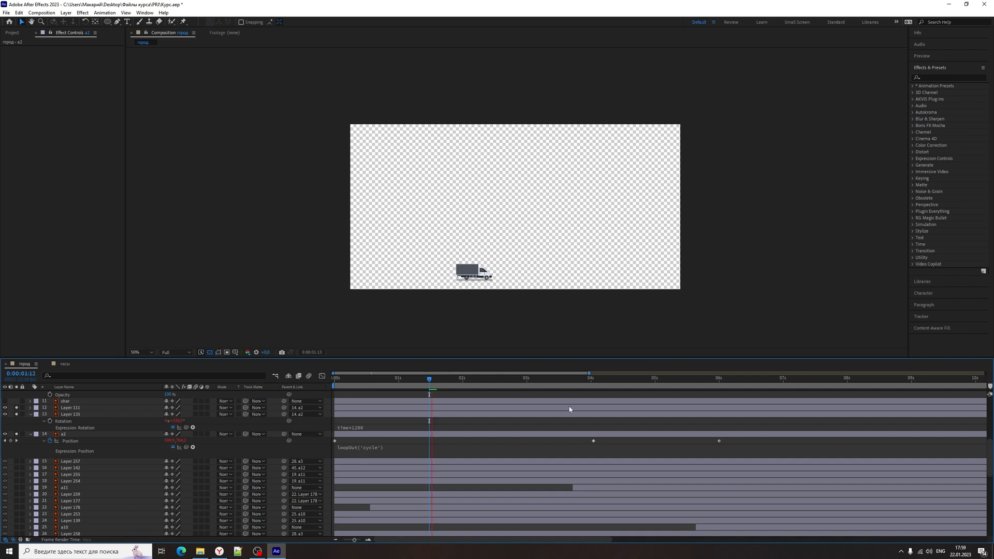
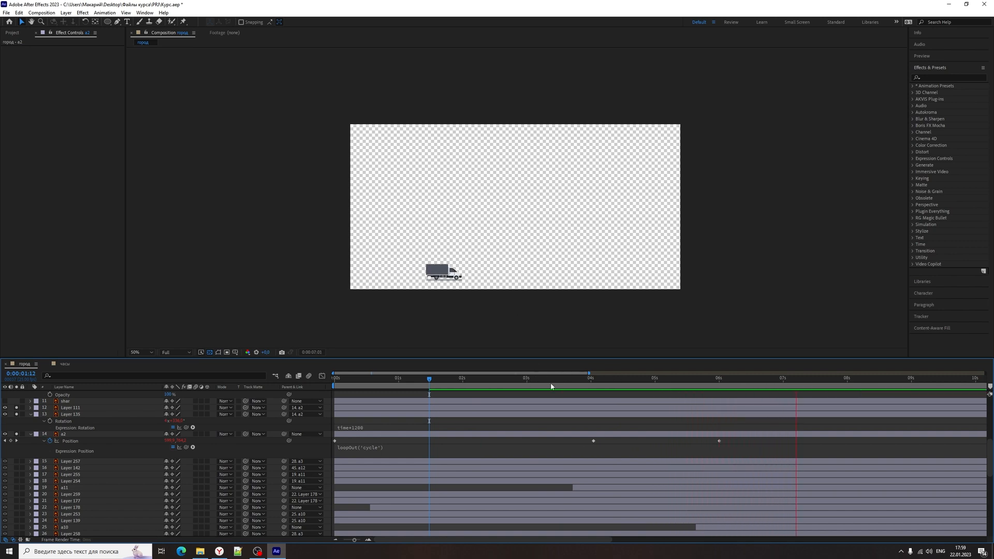
{"action": "key", "text": "space"}
Scrub through the whole composition to check the truck's repeats, return to the start and unsolo the truck and wheel layers
{"action": "key", "text": "minus"}
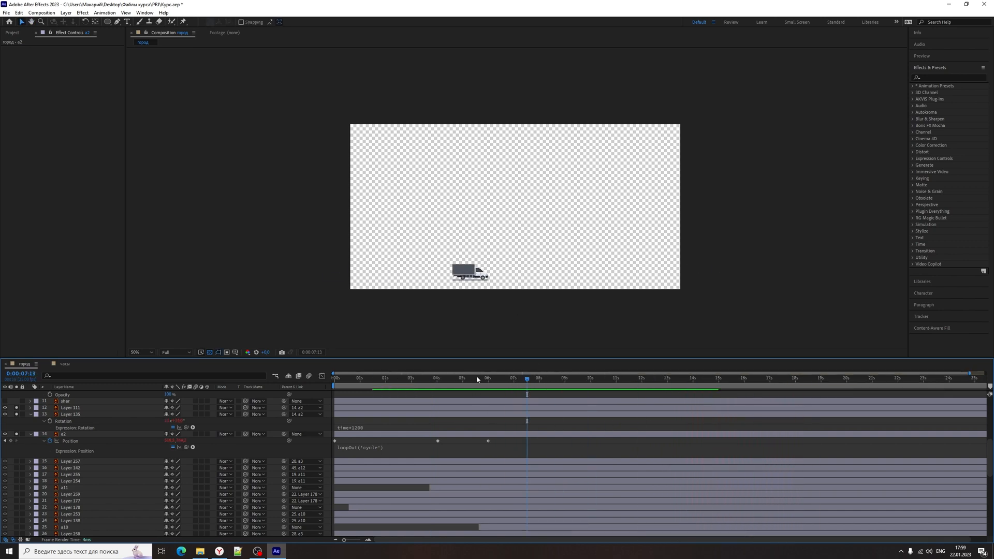
{"action": "left_click_drag", "start_coordinate": [478, 378], "coordinate": [849, 398]}
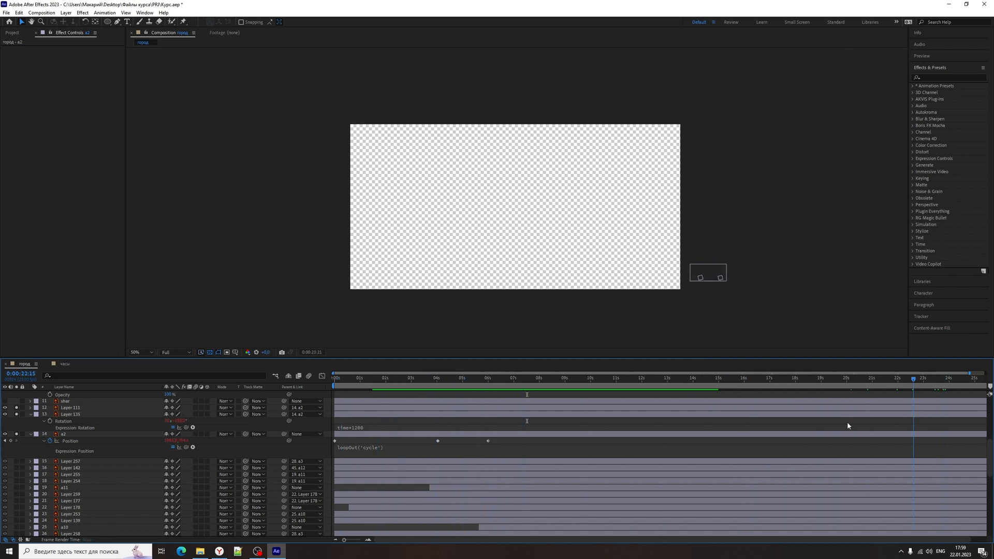
{"action": "key", "text": "Home"}
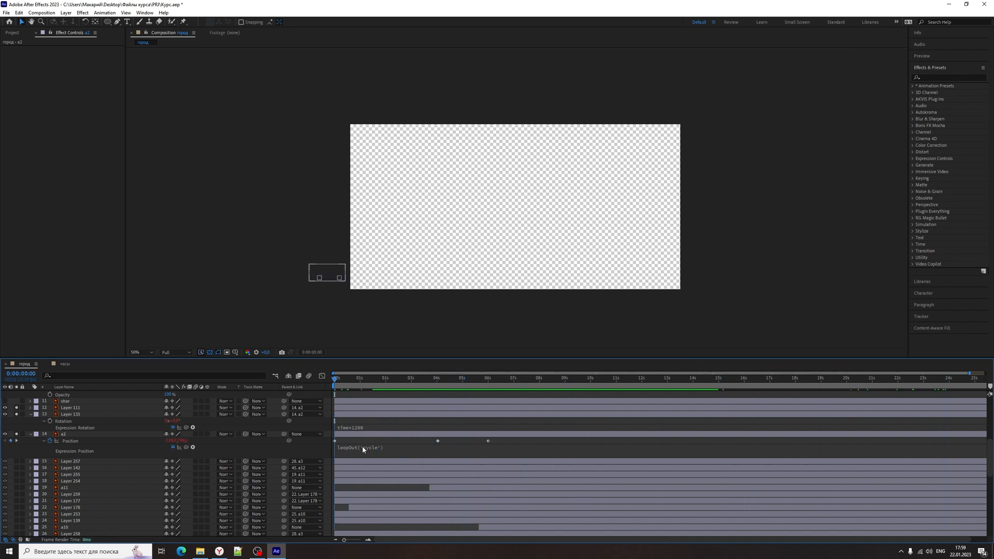
{"action": "left_click_drag", "start_coordinate": [17, 434], "coordinate": [26, 408]}
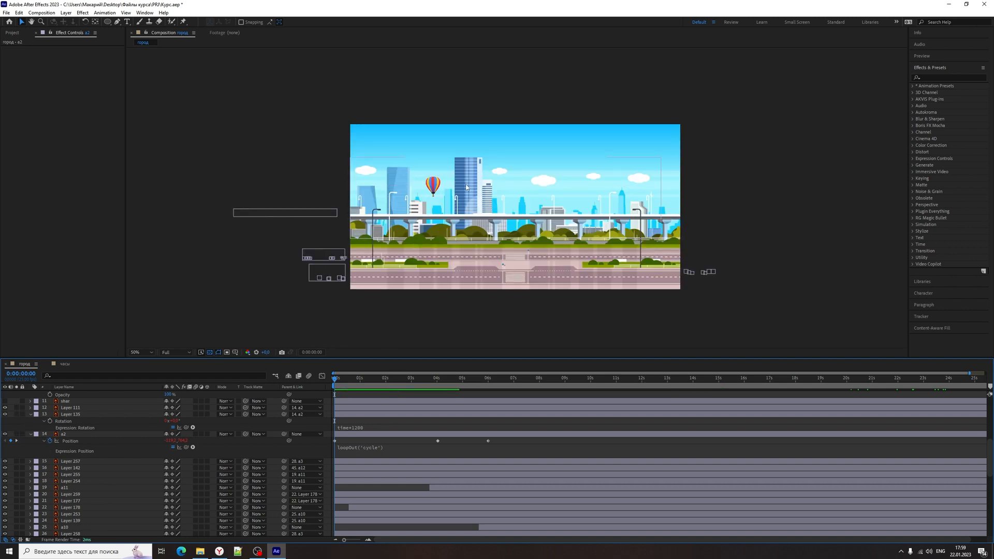
Delete the wiggling balloon layer shar 2 and bring back the original balloon layer shar
{"action": "left_click", "coordinate": [433, 185]}
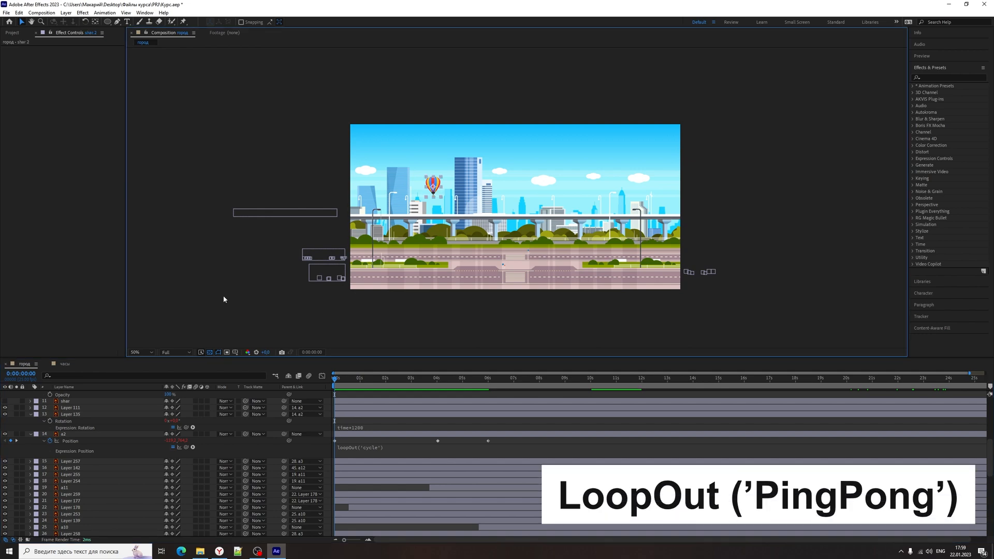
{"action": "scroll", "coordinate": [79, 484], "scroll_direction": "down", "scroll_amount": 2}
{"action": "scroll", "coordinate": [104, 464], "scroll_direction": "up", "scroll_amount": 2}
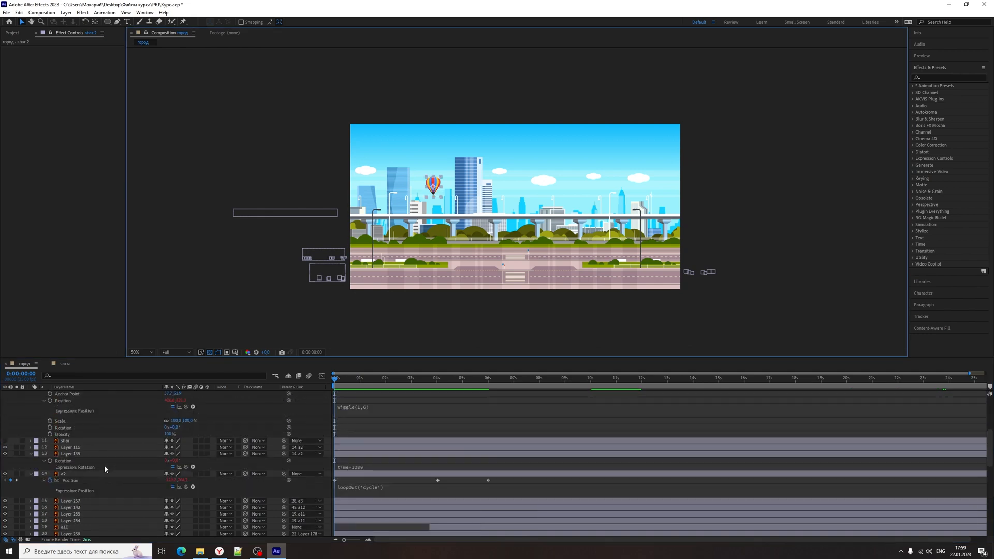
{"action": "scroll", "coordinate": [422, 202], "scroll_direction": "up", "scroll_amount": 4}
{"action": "left_click_drag", "start_coordinate": [347, 145], "coordinate": [477, 213]}
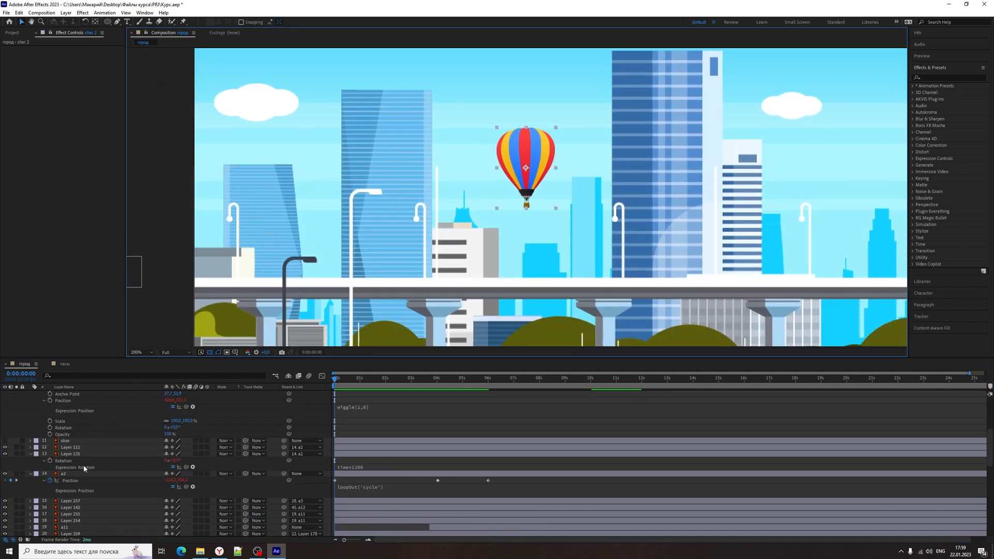
{"action": "scroll", "coordinate": [78, 460], "scroll_direction": "up", "scroll_amount": 3}
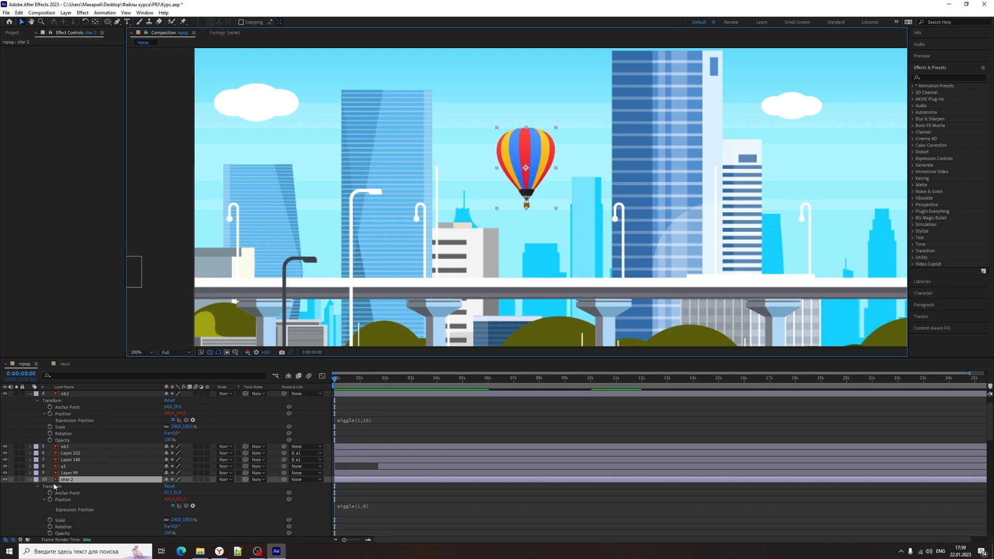
{"action": "left_click", "coordinate": [31, 480]}
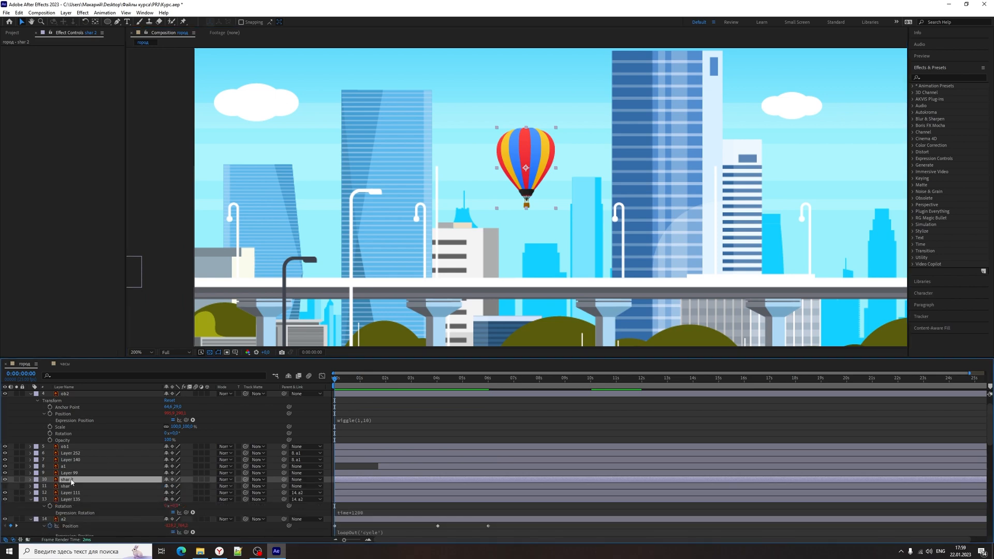
{"action": "key", "text": "Delete"}
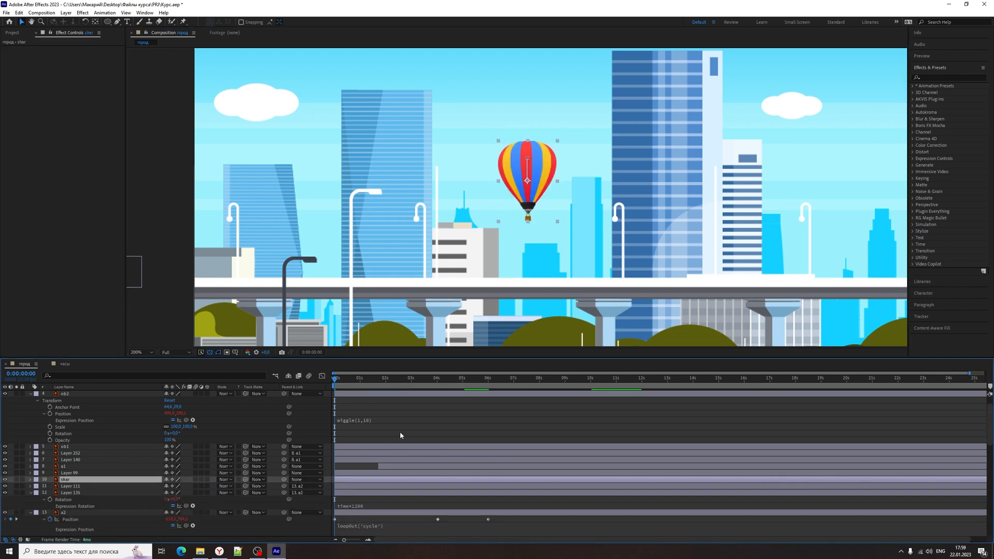
Preview the original balloon, remove the loopOut('pingpong') expression from shar's position and select its position keyframes
{"action": "key", "text": "space"}
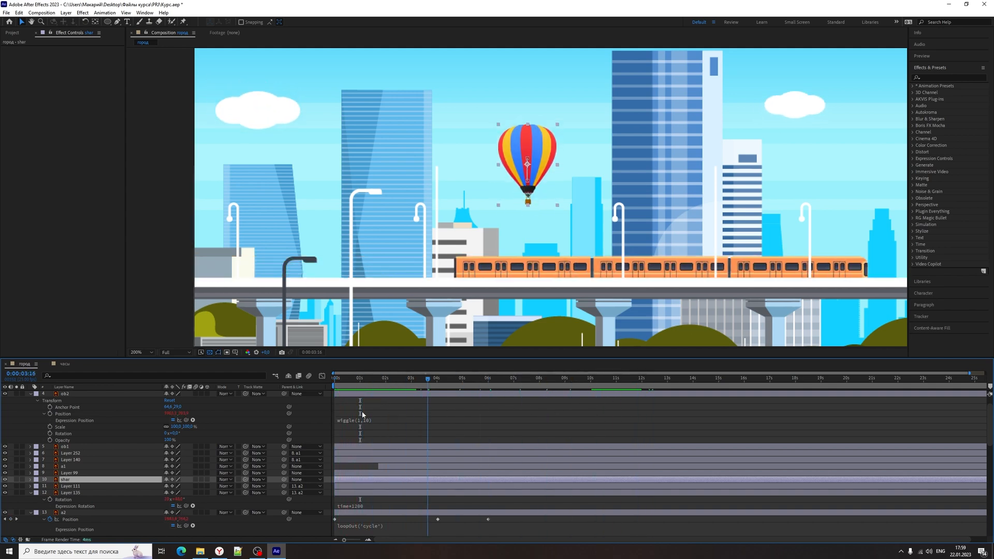
{"action": "key", "text": "p"}
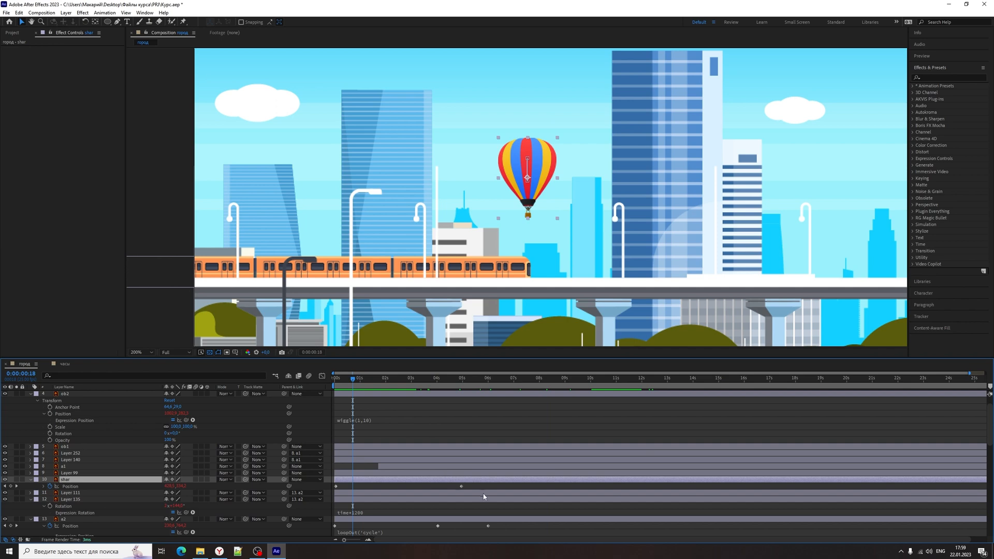
{"action": "left_click", "coordinate": [49, 487], "text": "alt"}
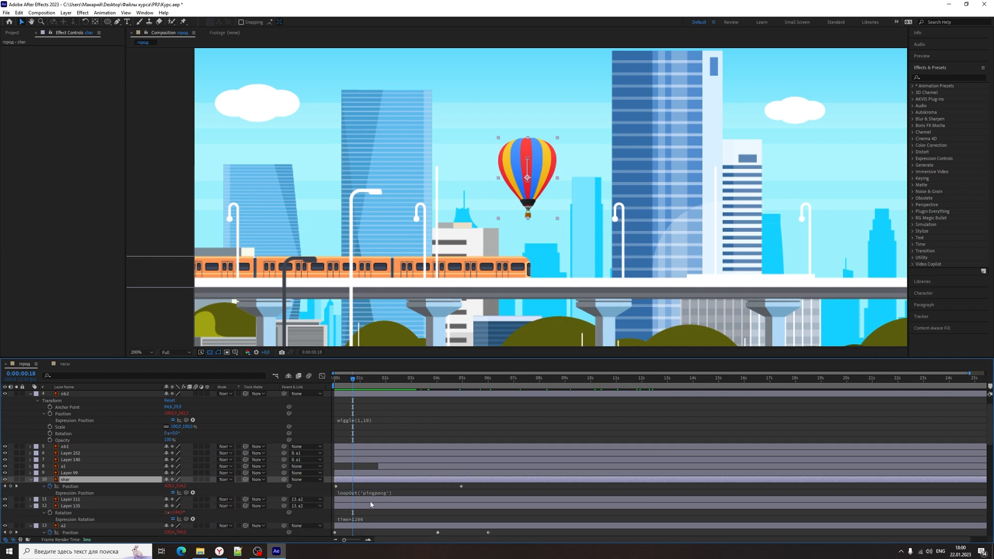
{"action": "left_click", "coordinate": [322, 500]}
{"action": "left_click", "coordinate": [466, 496]}
{"action": "left_click_drag", "start_coordinate": [475, 493], "coordinate": [332, 485]}
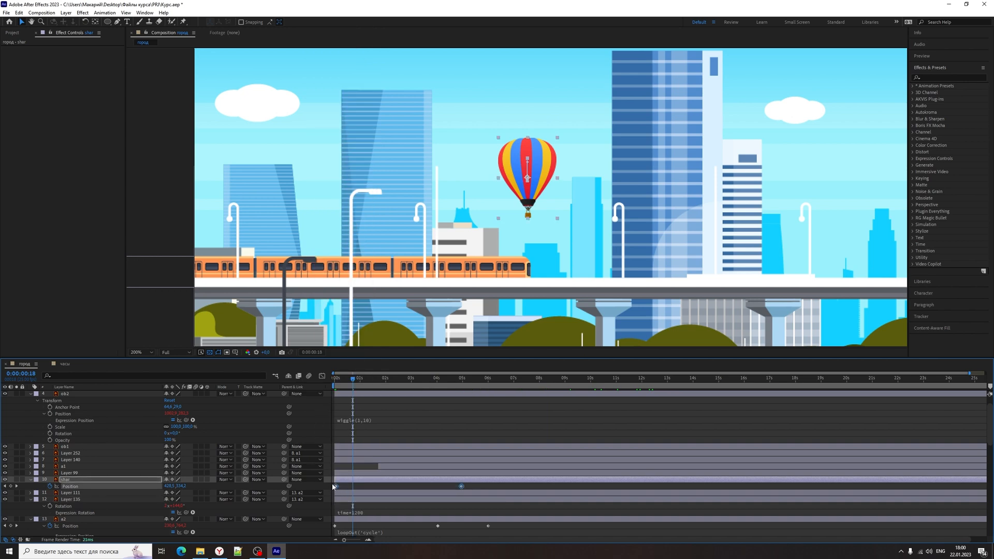
Rebuild shar's position keyframes with the resting height near the start and a point above the frame's upper edge at 0:00:04:24
{"action": "left_click", "coordinate": [342, 384]}
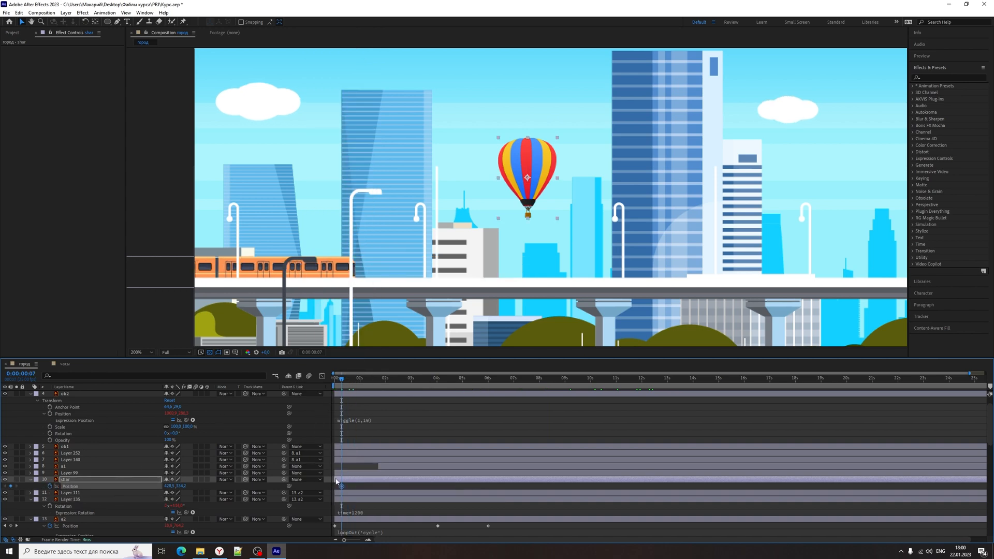
{"action": "left_click_drag", "start_coordinate": [335, 486], "coordinate": [342, 487]}
{"action": "left_click", "coordinate": [458, 385]}
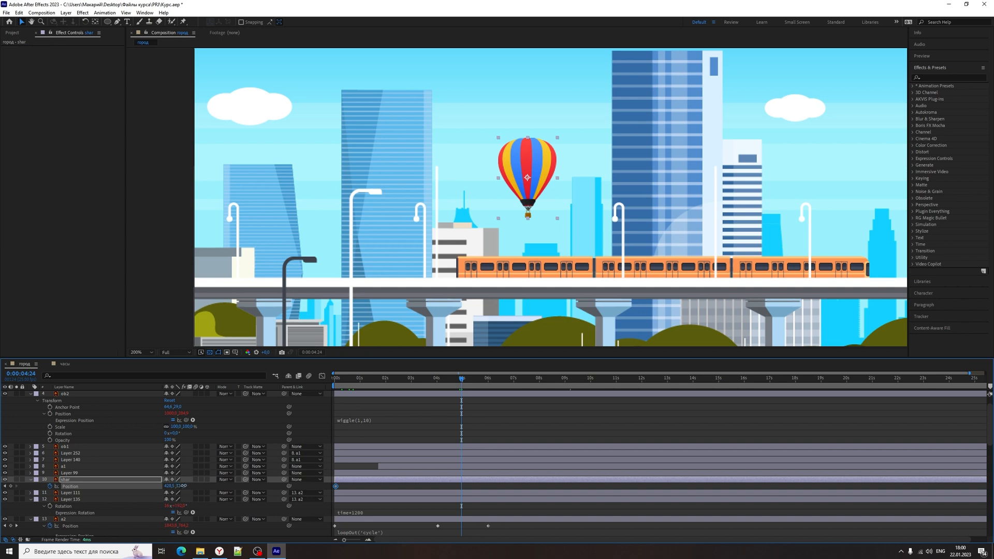
{"action": "left_click_drag", "start_coordinate": [182, 486], "coordinate": [36, 503]}
{"action": "scroll", "coordinate": [501, 178], "scroll_direction": "down", "scroll_amount": 2}
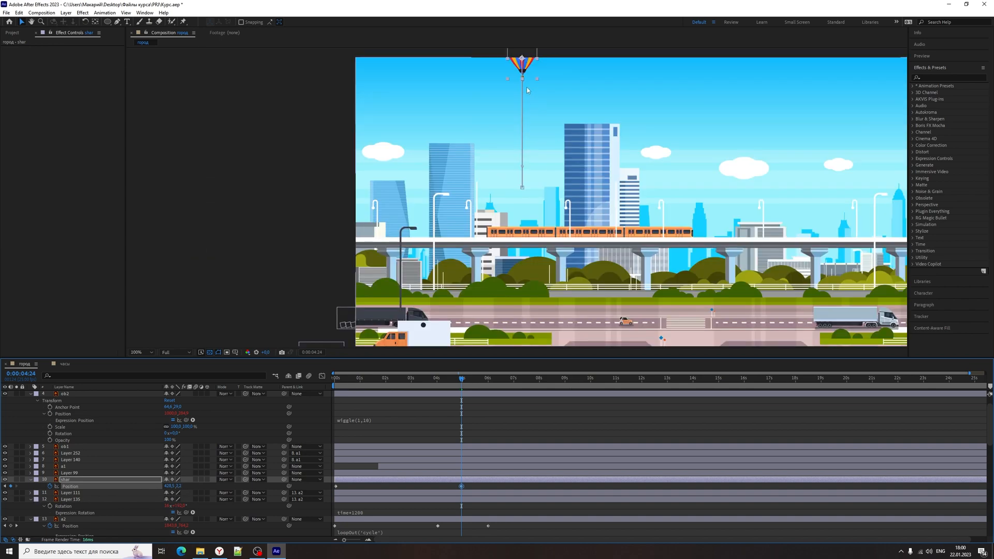
{"action": "left_click_drag", "start_coordinate": [528, 69], "coordinate": [533, 46]}
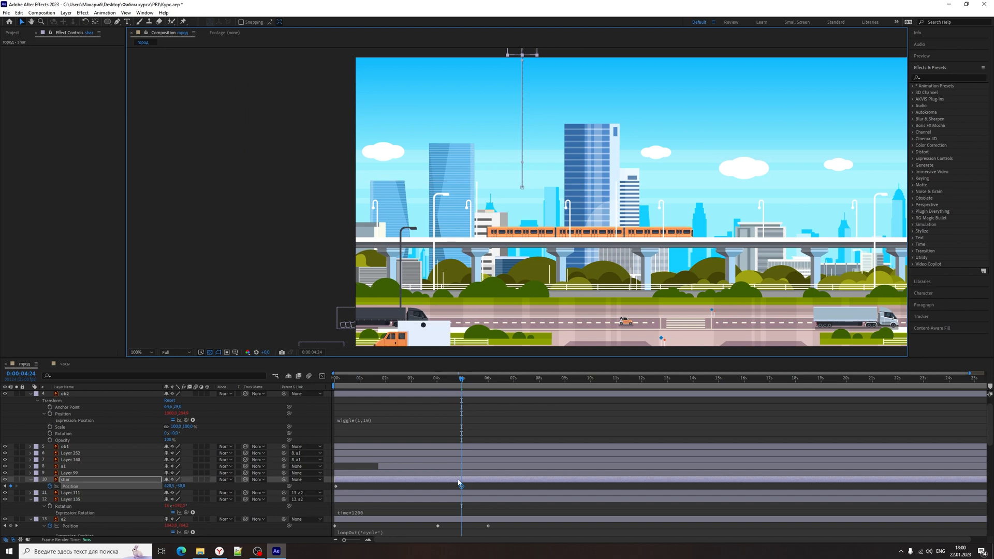
Move shar's second position keyframe earlier to about 1.5 seconds and scrub through the faster rise
{"action": "left_click_drag", "start_coordinate": [461, 486], "coordinate": [449, 486]}
{"action": "left_click_drag", "start_coordinate": [376, 489], "coordinate": [373, 490]}
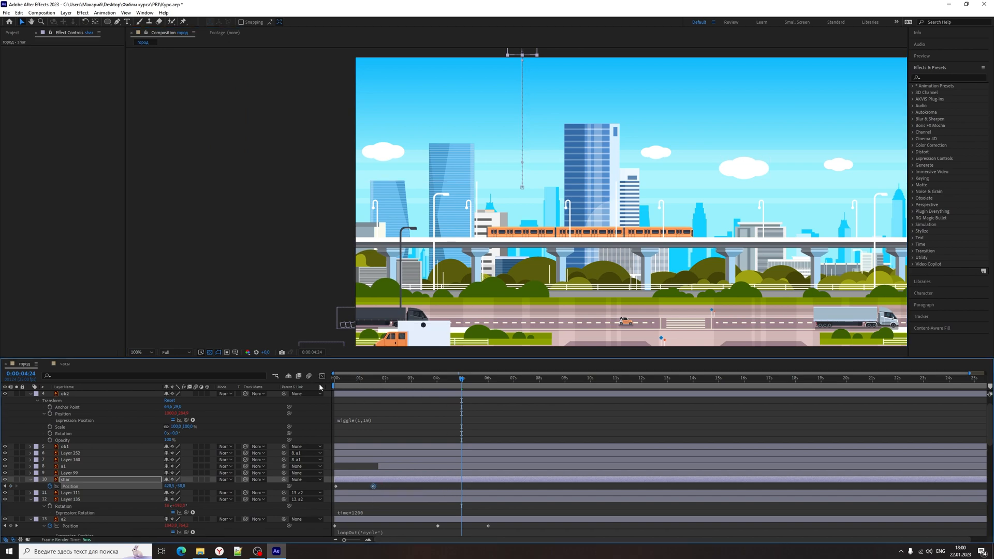
{"action": "left_click", "coordinate": [355, 378]}
{"action": "key", "text": "space"}
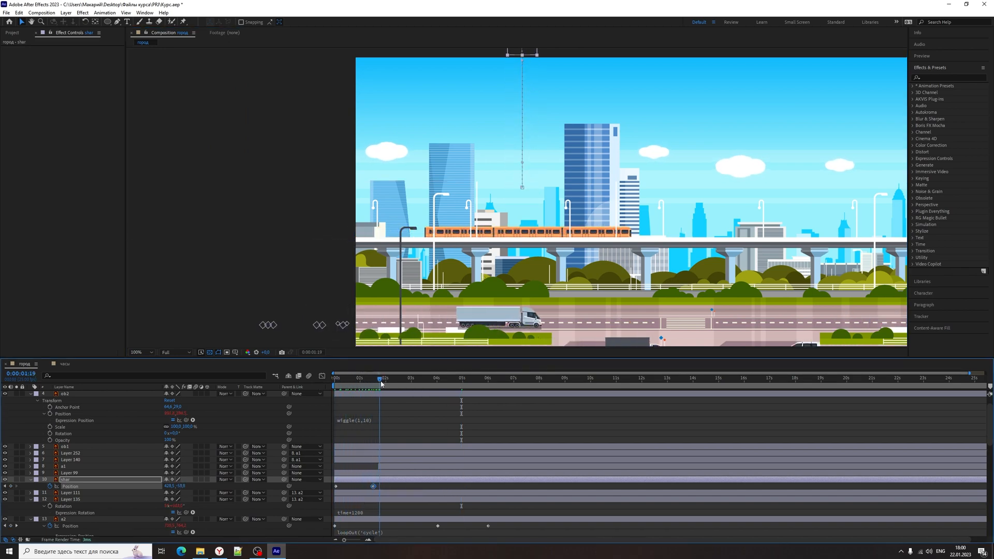
Add the expression loopOut('pingpong') to the position of the balloon layer shar
{"action": "left_click", "coordinate": [50, 487], "text": "alt"}
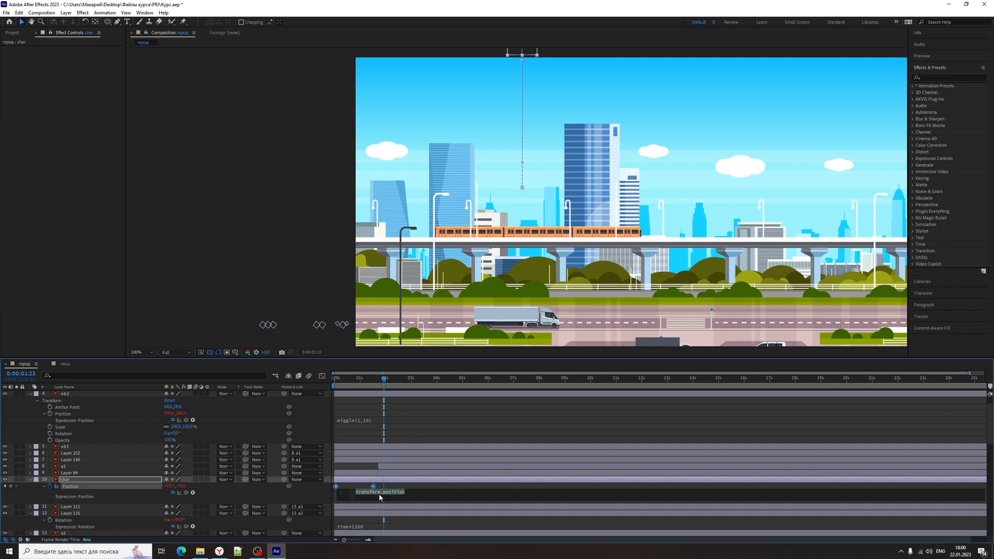
{"action": "type", "text": "lo"}
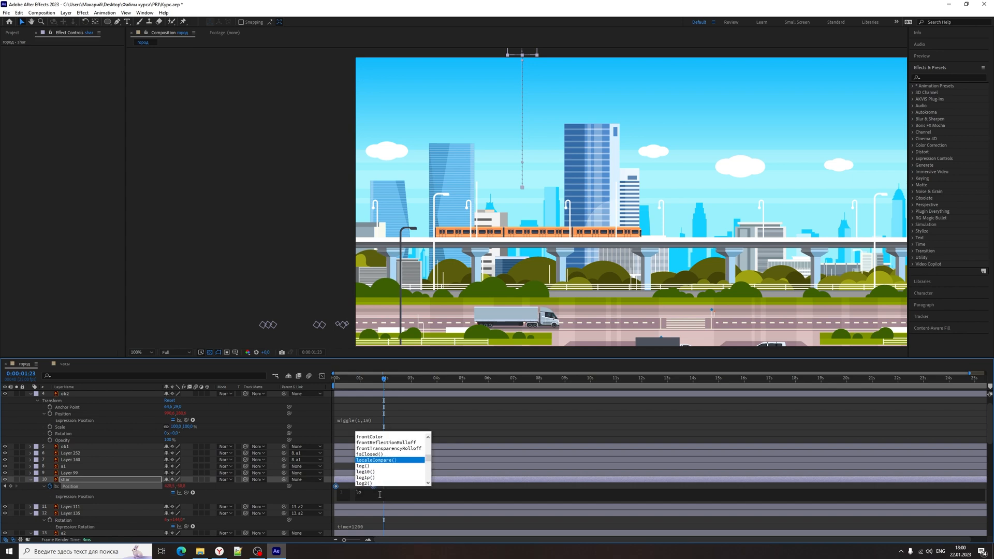
{"action": "type", "text": "op"}
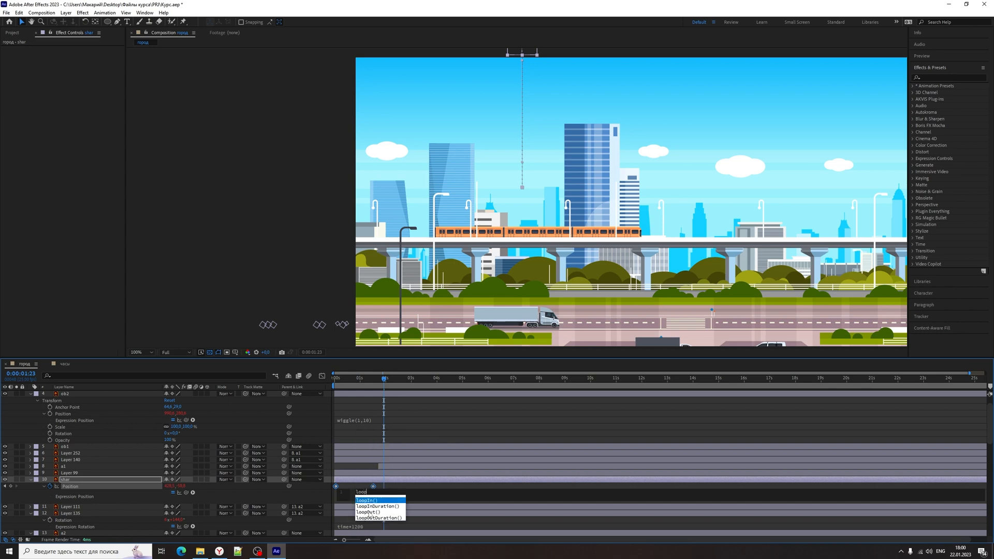
{"action": "left_click", "coordinate": [369, 513]}
{"action": "type", "text": "'"}
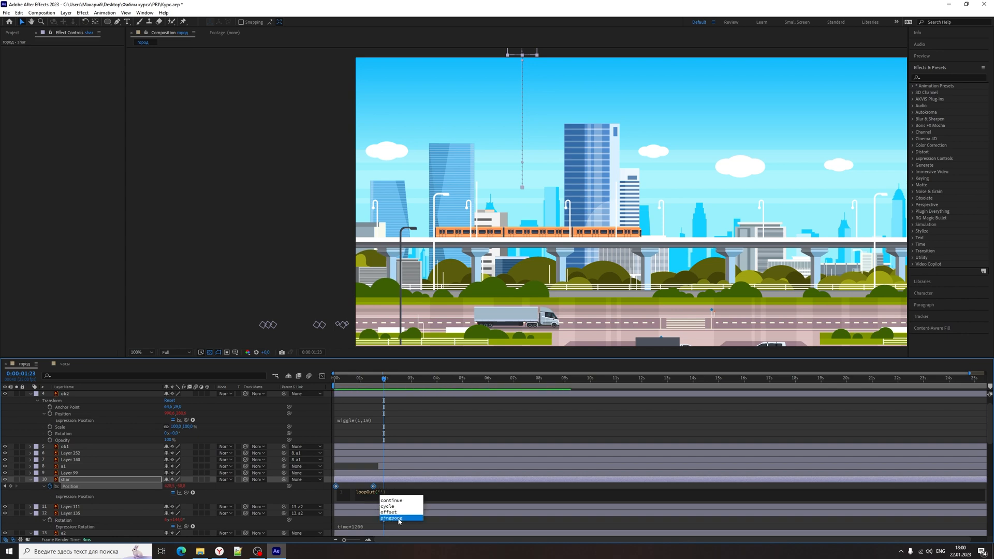
{"action": "left_click", "coordinate": [398, 519]}
{"action": "left_click", "coordinate": [384, 408]}
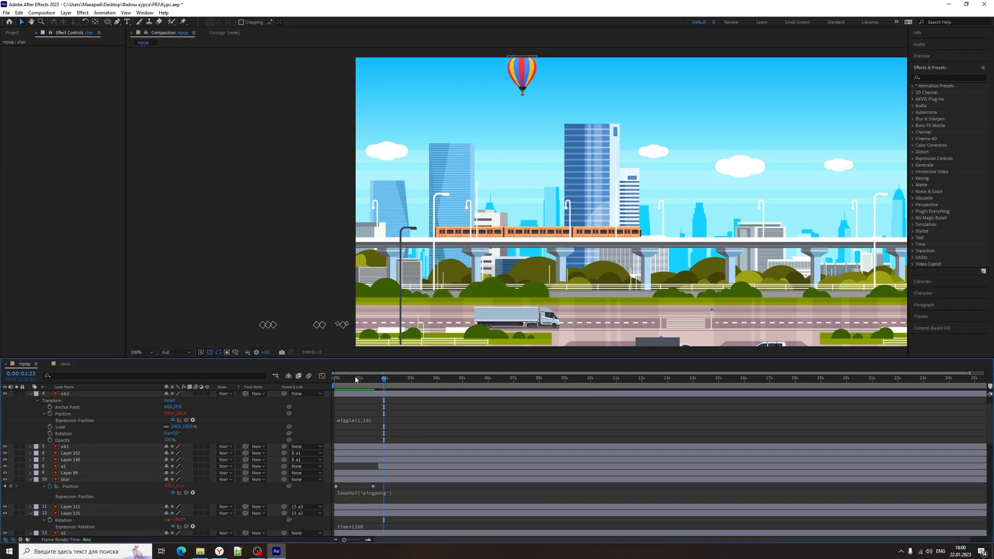
Play back and scrub through the balloon's ping-pong motion with the whole city scene in view
{"action": "left_click", "coordinate": [335, 486]}
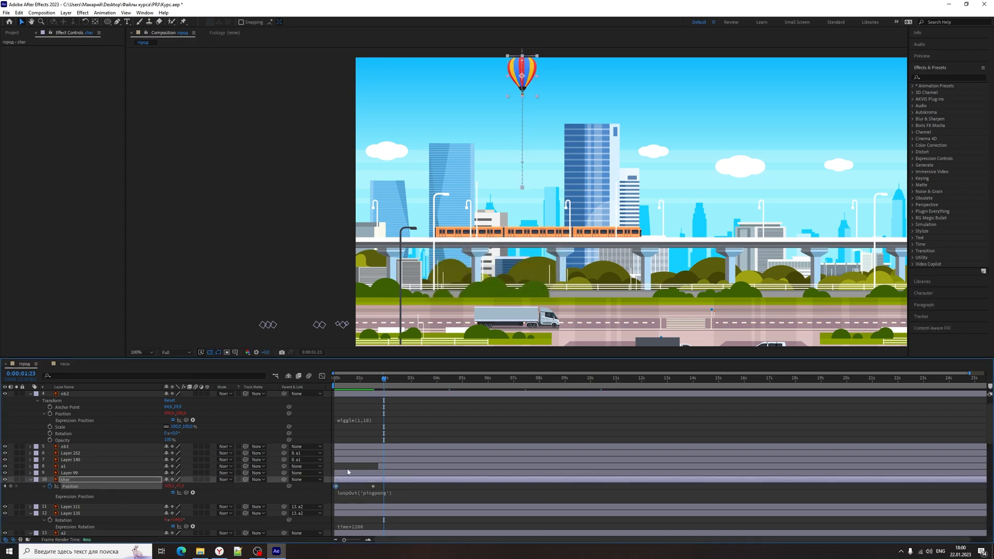
{"action": "left_click_drag", "start_coordinate": [342, 388], "coordinate": [646, 392]}
{"action": "key", "text": "space"}
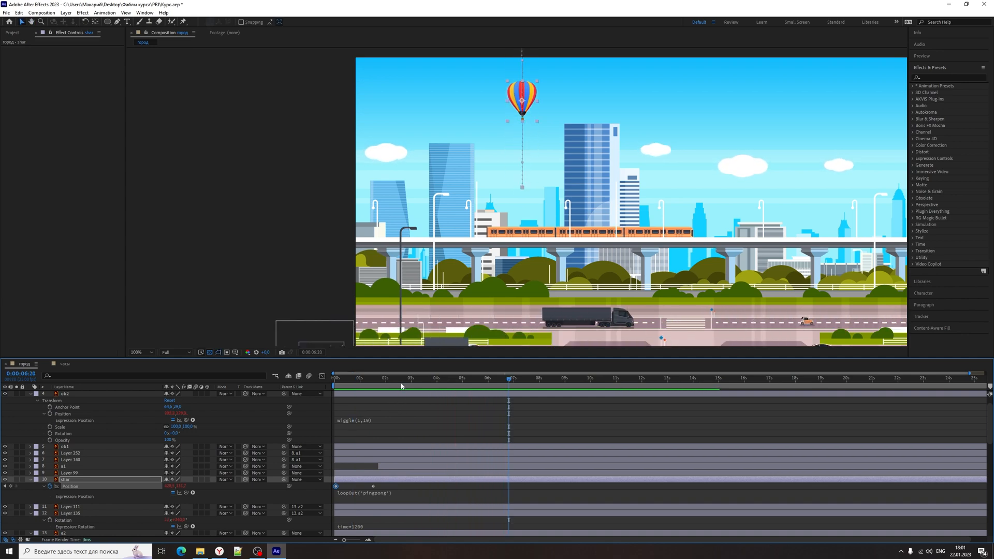
{"action": "left_click", "coordinate": [344, 379]}
{"action": "key", "text": "Home"}
{"action": "left_click_drag", "start_coordinate": [836, 301], "coordinate": [762, 278]}
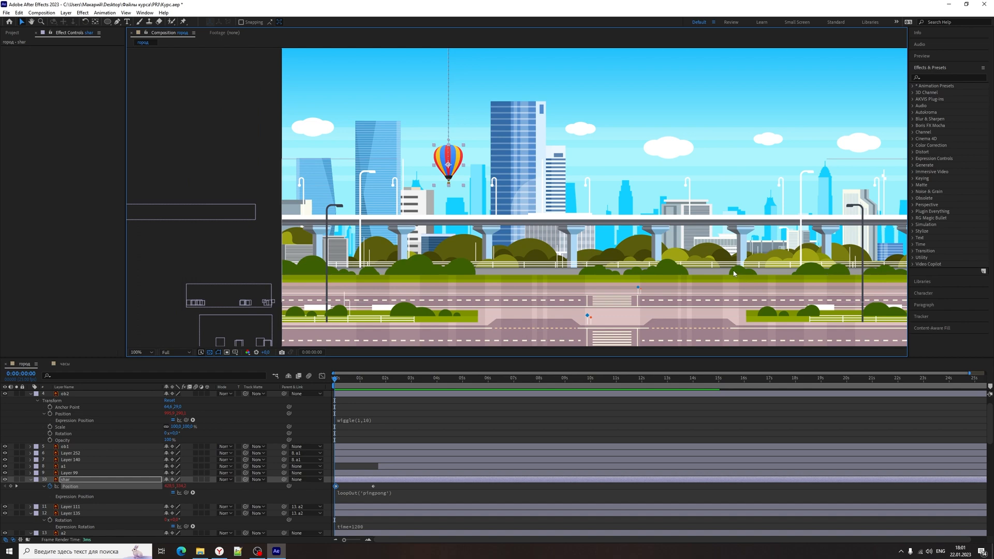
{"action": "key", "text": "comma"}
{"action": "key", "text": "comma"}
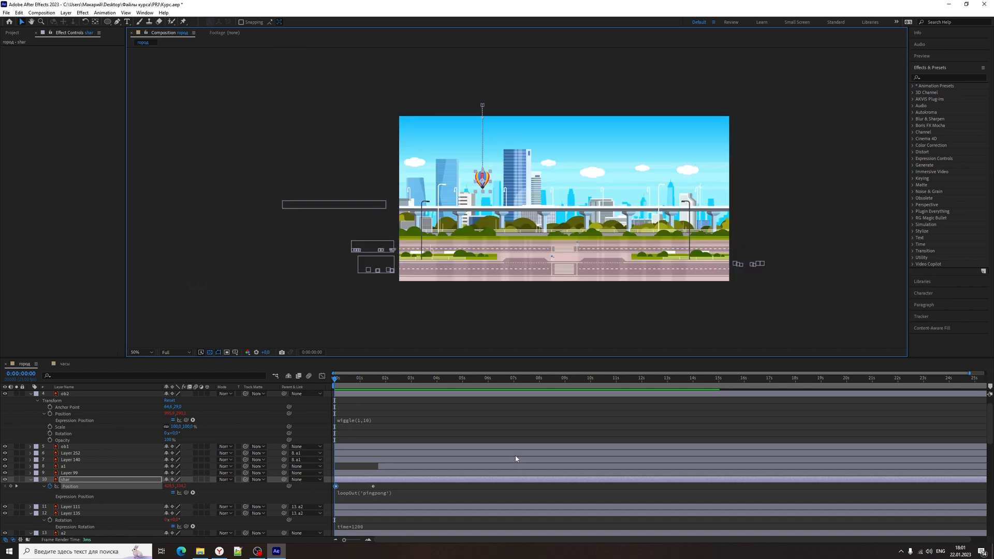
{"action": "left_click", "coordinate": [517, 408]}
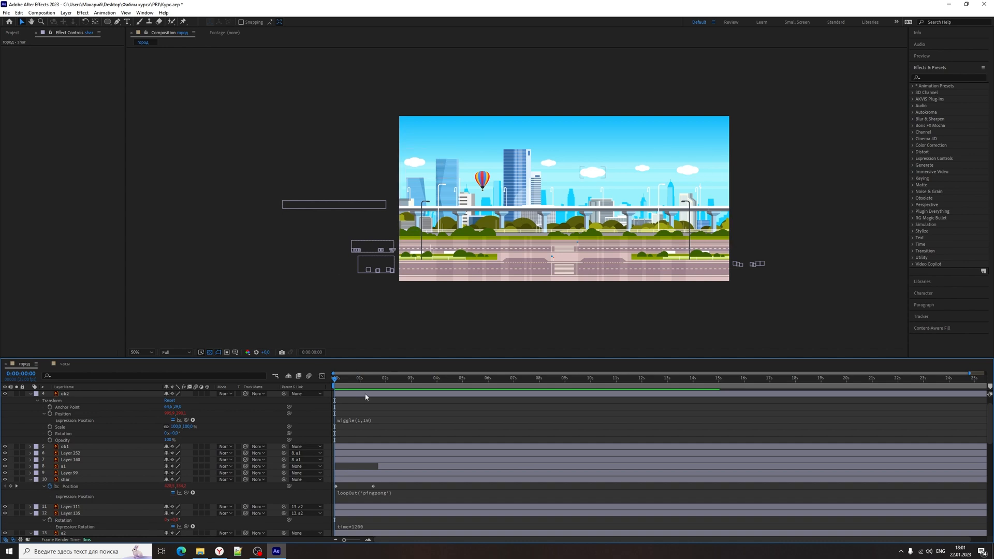
{"action": "left_click_drag", "start_coordinate": [358, 383], "coordinate": [501, 383]}
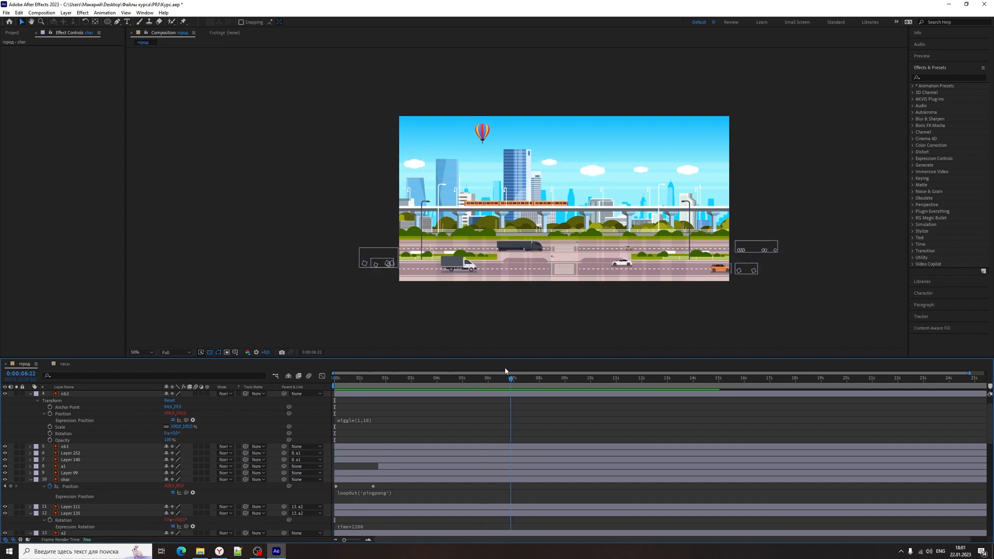
Play the scene on to the second train pass and make the duplicate train layer poezd 2 visible
{"action": "left_click", "coordinate": [543, 209]}
{"action": "scroll", "coordinate": [132, 477], "scroll_direction": "down", "scroll_amount": 5}
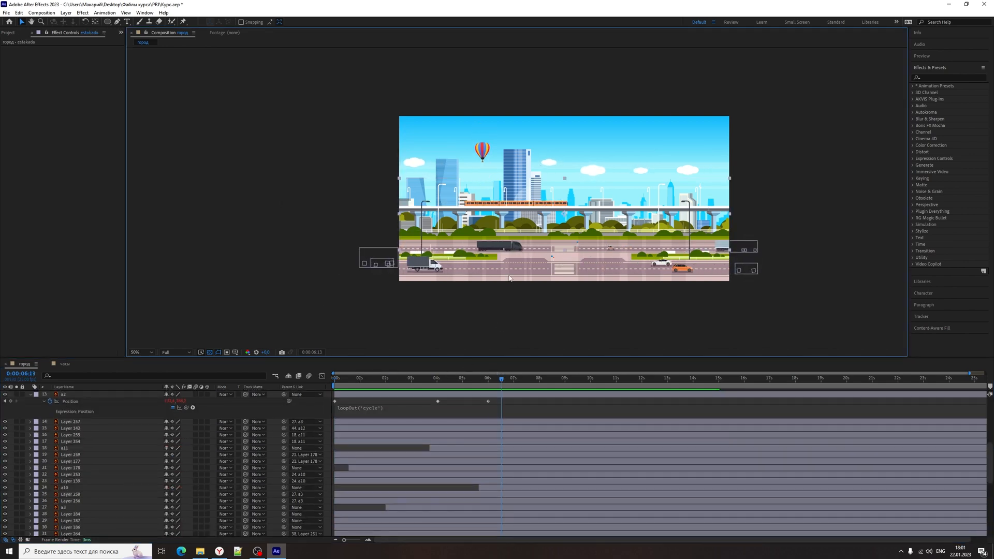
{"action": "key", "text": "space"}
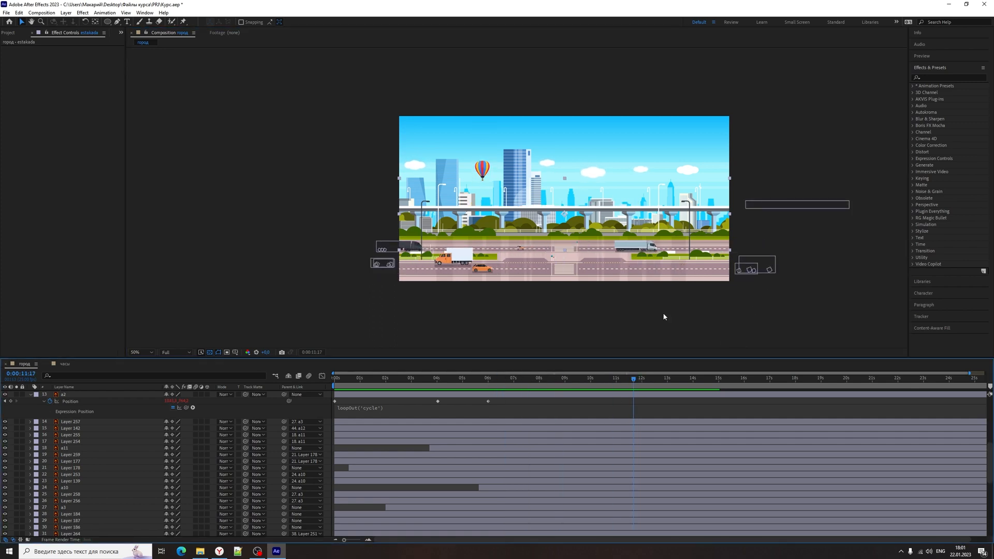
{"action": "left_click", "coordinate": [772, 204]}
{"action": "scroll", "coordinate": [110, 456], "scroll_direction": "down", "scroll_amount": 12}
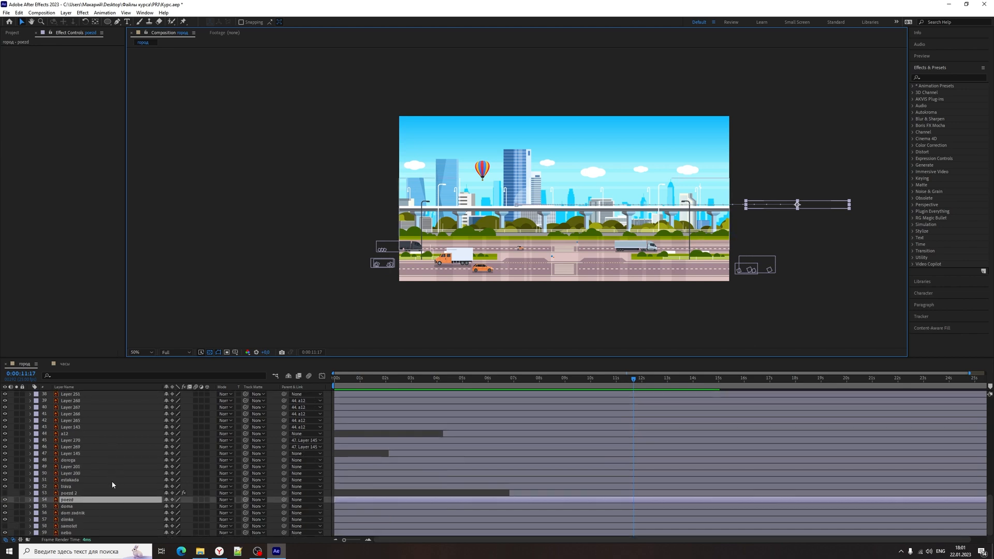
{"action": "left_click", "coordinate": [69, 493]}
{"action": "left_click", "coordinate": [5, 493]}
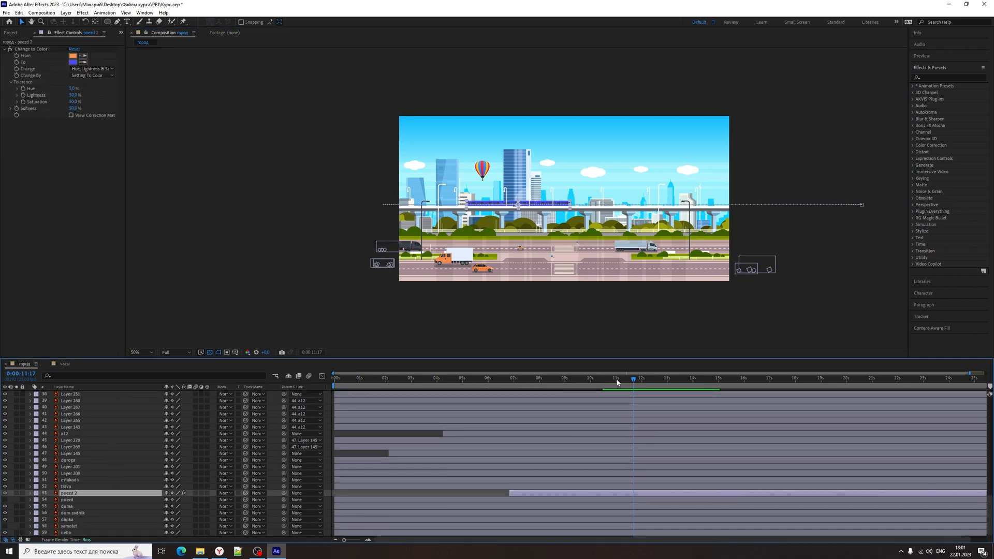
Remove the Change to Color effect from poezd 2 and scrub through the train's passes
{"action": "mouse_move", "coordinate": [617, 382]}
{"action": "left_mouse_down"}
{"action": "mouse_move", "coordinate": [559, 382]}
{"action": "mouse_move", "coordinate": [604, 384]}
{"action": "left_mouse_up"}
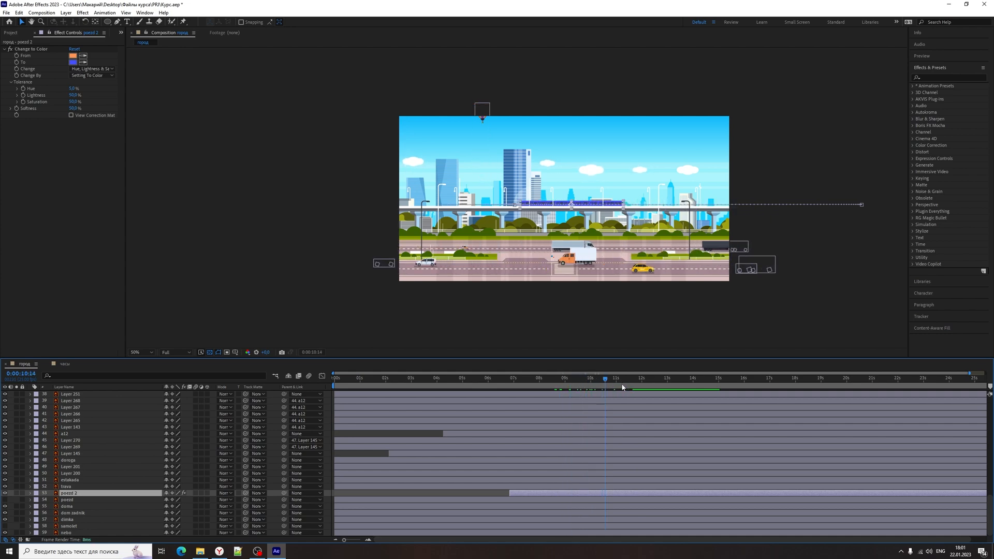
{"action": "scroll", "coordinate": [572, 217], "scroll_direction": "up", "scroll_amount": 2}
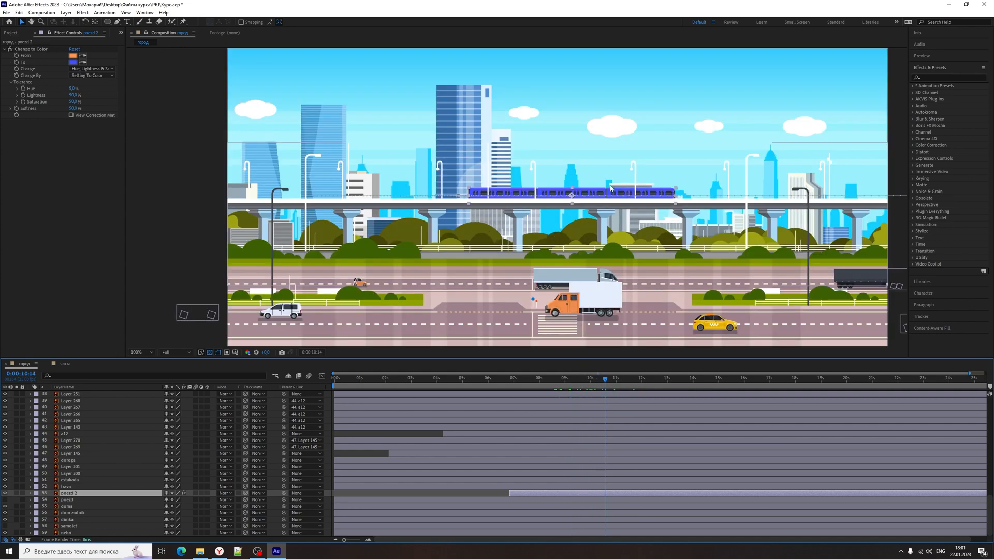
{"action": "scroll", "coordinate": [586, 221], "scroll_direction": "up", "scroll_amount": 2}
{"action": "scroll", "coordinate": [611, 190], "scroll_direction": "down", "scroll_amount": 4}
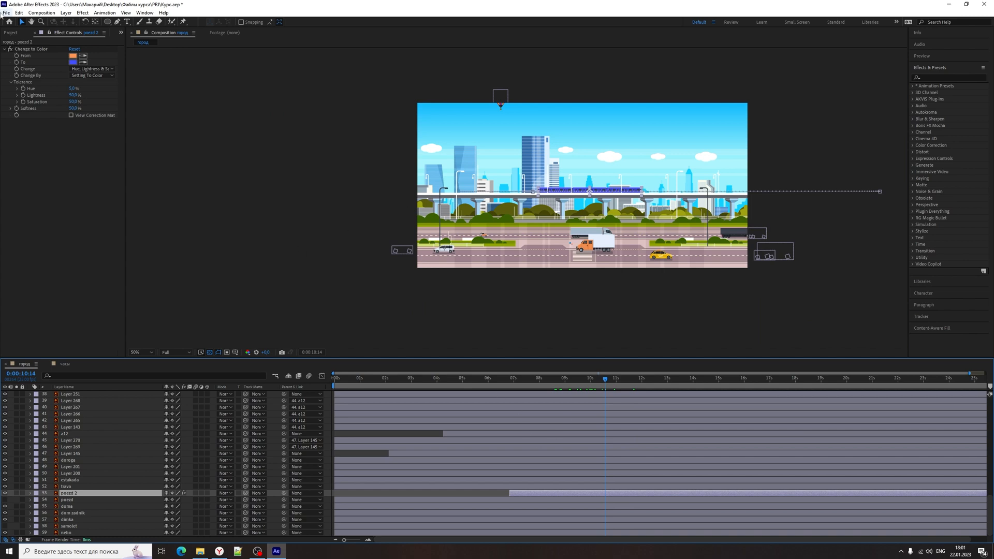
{"action": "left_click", "coordinate": [40, 52]}
{"action": "key", "text": "Delete"}
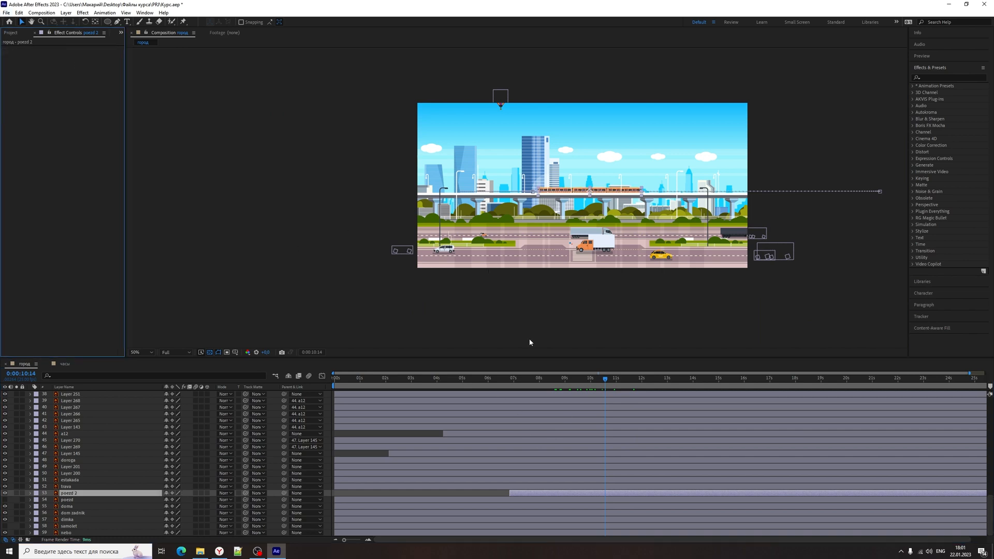
{"action": "left_click_drag", "start_coordinate": [508, 386], "coordinate": [415, 430]}
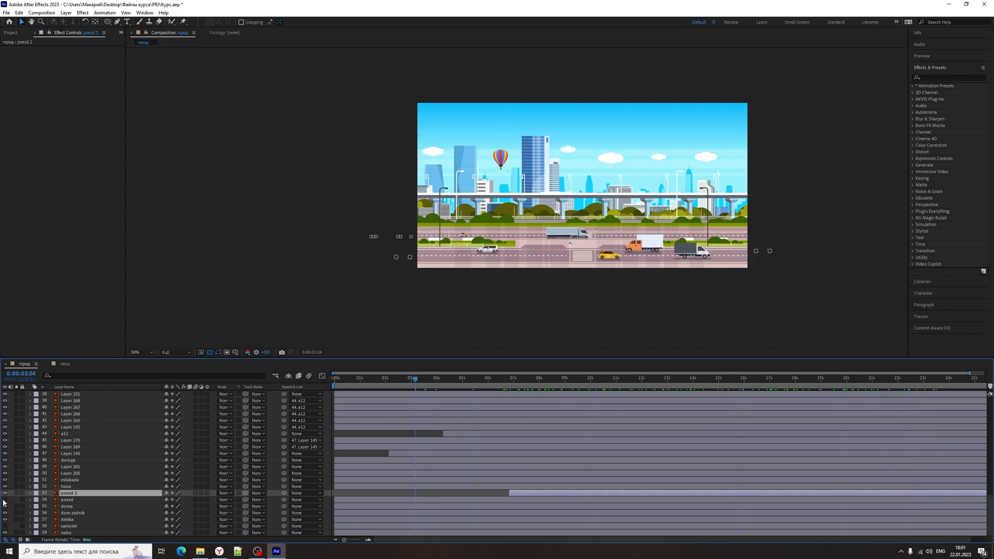
{"action": "left_click_drag", "start_coordinate": [470, 380], "coordinate": [614, 407]}
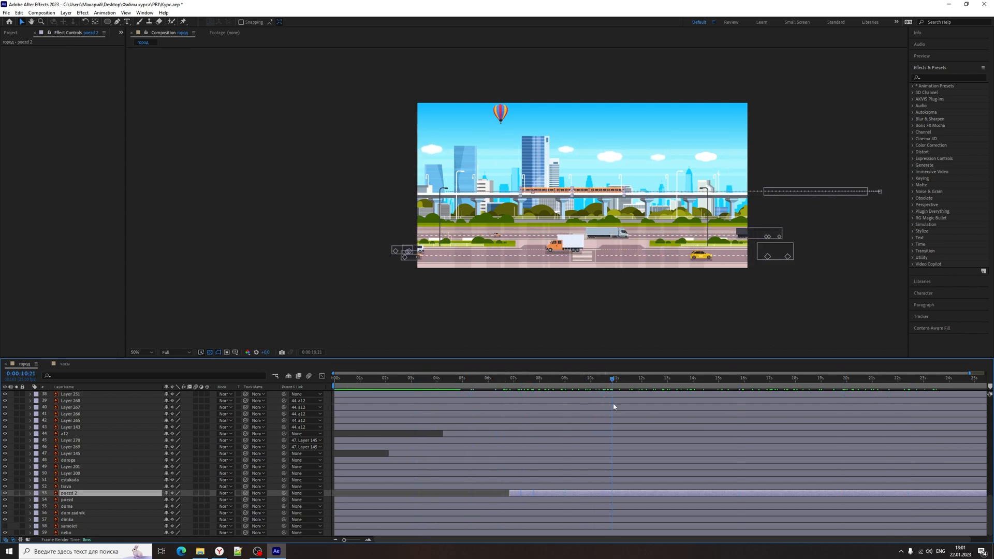
Search the effects for "change" and apply Change to Color to the layer poezd 2
{"action": "left_click", "coordinate": [943, 85]}
{"action": "left_click", "coordinate": [940, 78]}
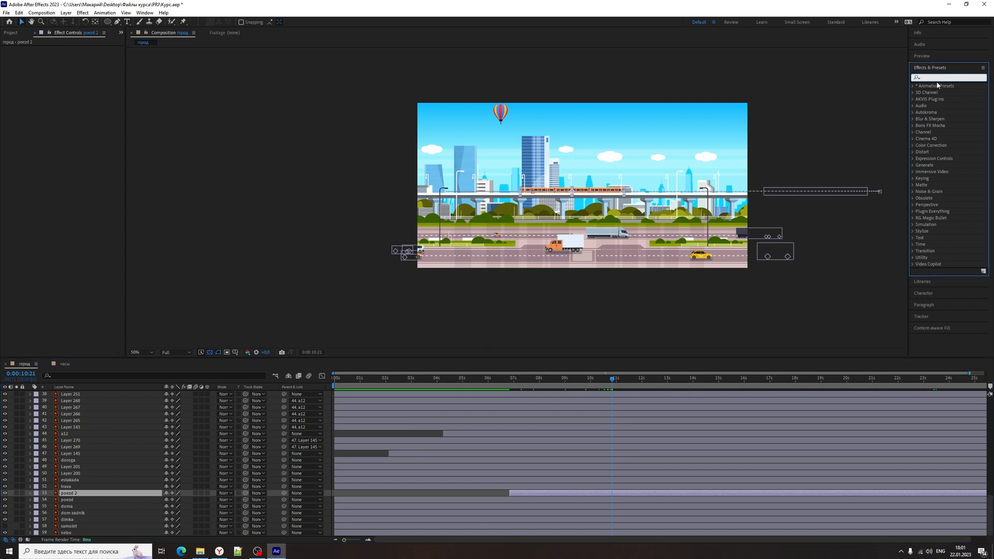
{"action": "type", "text": "trans"}
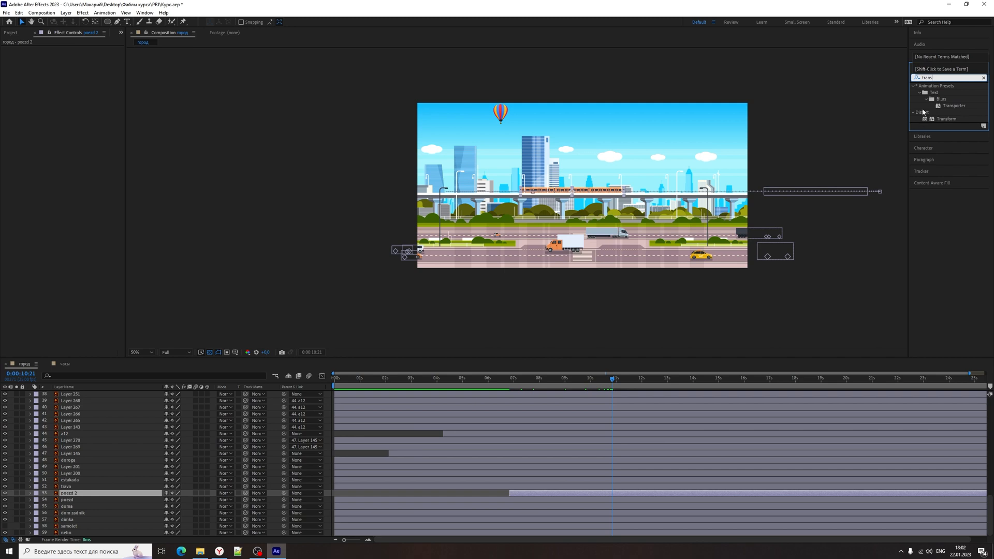
{"action": "key", "text": "BackSpace"}
{"action": "key", "text": "BackSpace"}
{"action": "key", "text": "BackSpace"}
{"action": "key", "text": "BackSpace"}
{"action": "key", "text": "BackSpace"}
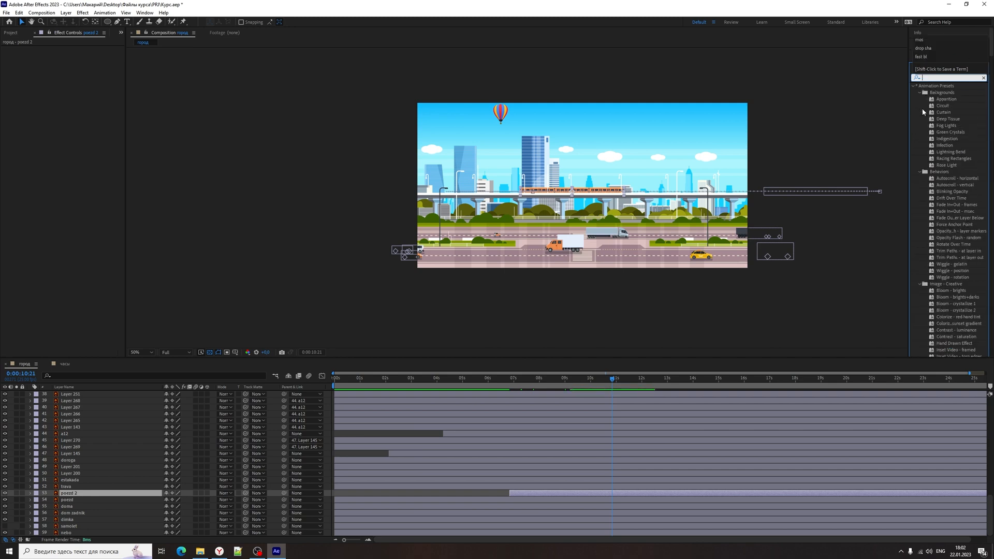
{"action": "type", "text": "change"}
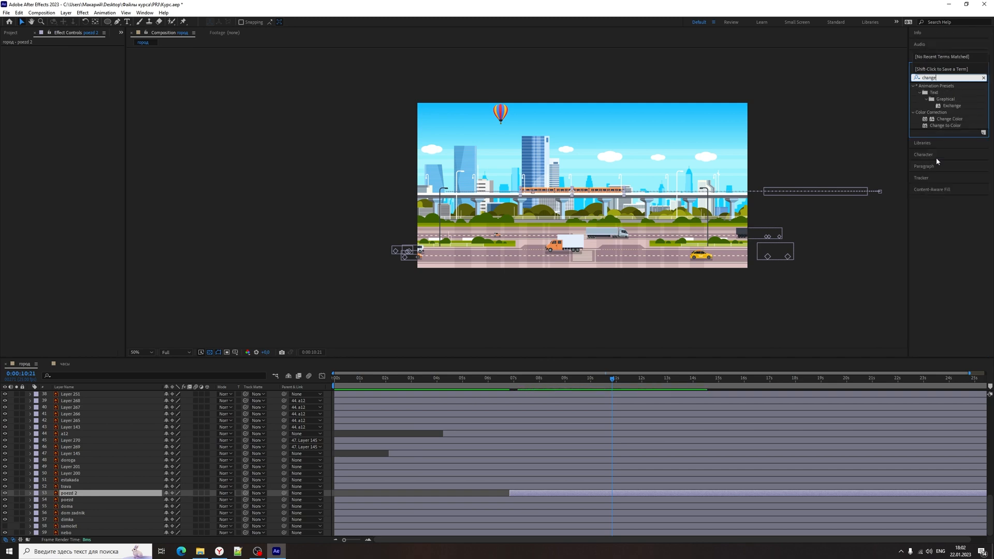
{"action": "left_click_drag", "start_coordinate": [949, 127], "coordinate": [524, 494]}
Sample the train body's orange as the From colour of poezd 2's Change to Color effect
{"action": "scroll", "coordinate": [502, 199], "scroll_direction": "up", "scroll_amount": 7}
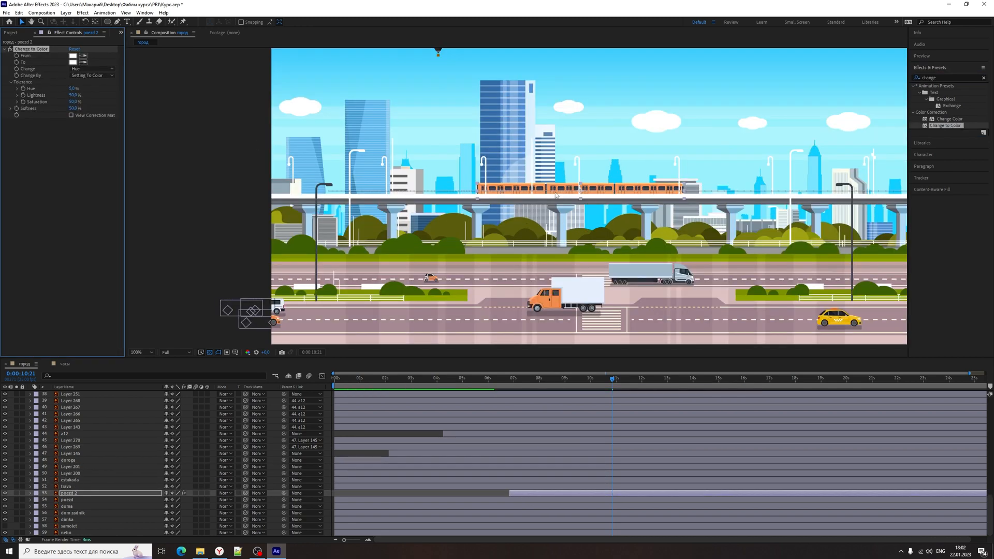
{"action": "scroll", "coordinate": [499, 176], "scroll_direction": "up", "scroll_amount": 1}
{"action": "scroll", "coordinate": [508, 182], "scroll_direction": "down", "scroll_amount": 1}
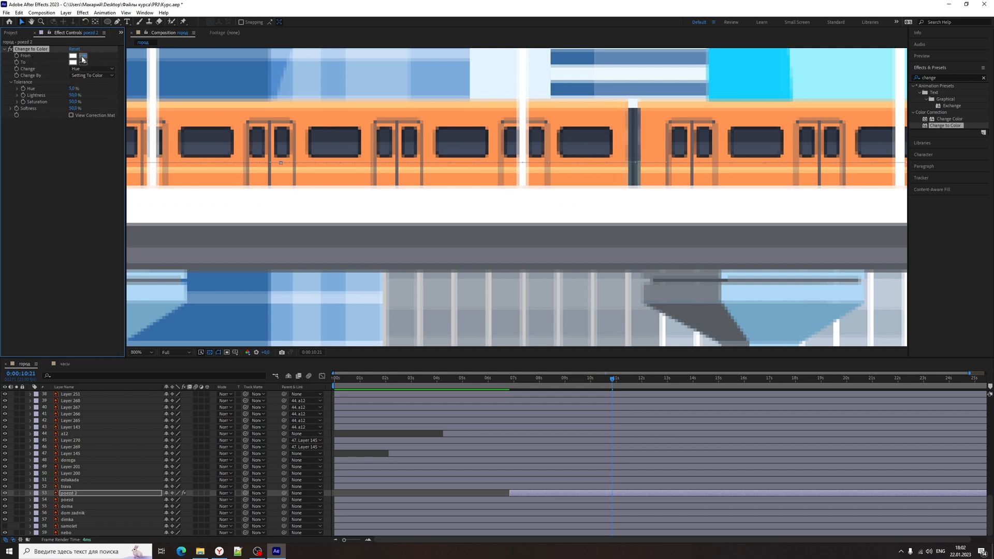
{"action": "left_click", "coordinate": [464, 118]}
Set the effect's To colour to pure red, FF0000
{"action": "left_click", "coordinate": [73, 62]}
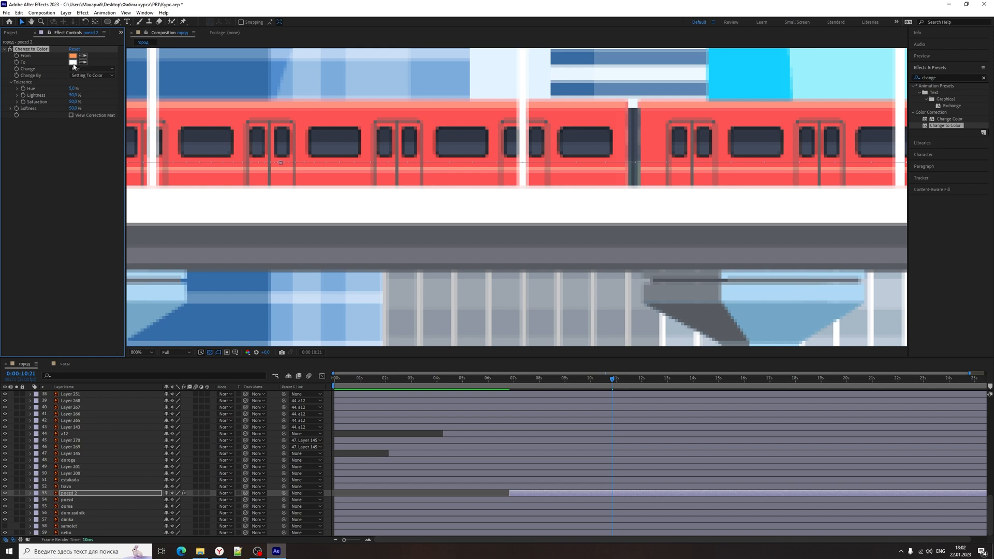
{"action": "left_click", "coordinate": [224, 315]}
{"action": "left_click_drag", "start_coordinate": [224, 316], "coordinate": [228, 362]}
{"action": "left_click", "coordinate": [195, 294]}
{"action": "left_click_drag", "start_coordinate": [195, 293], "coordinate": [218, 255]}
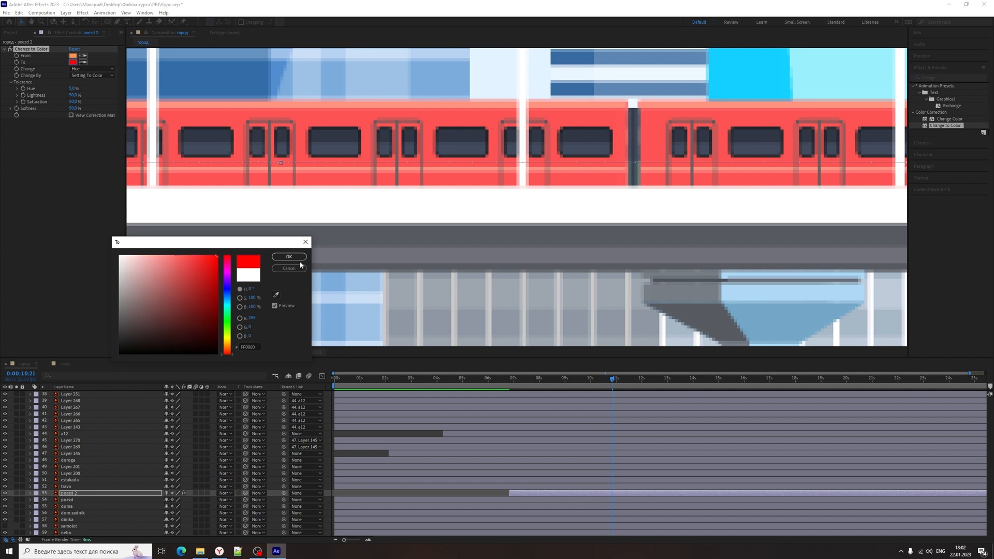
{"action": "left_click", "coordinate": [289, 257]}
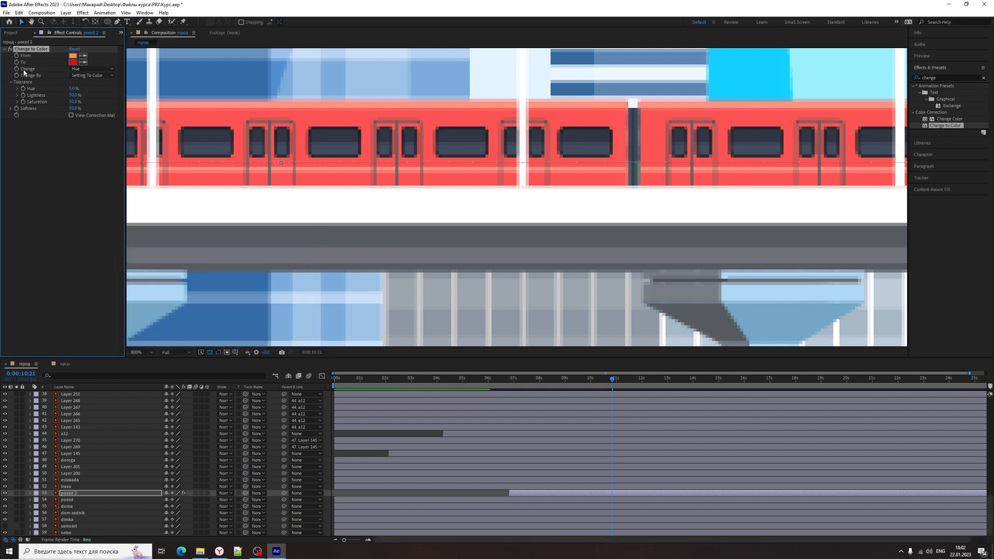
Make the effect change Hue, Lightness & Saturation and preview the recoloured train passing along the overpass
{"action": "left_click", "coordinate": [96, 69]}
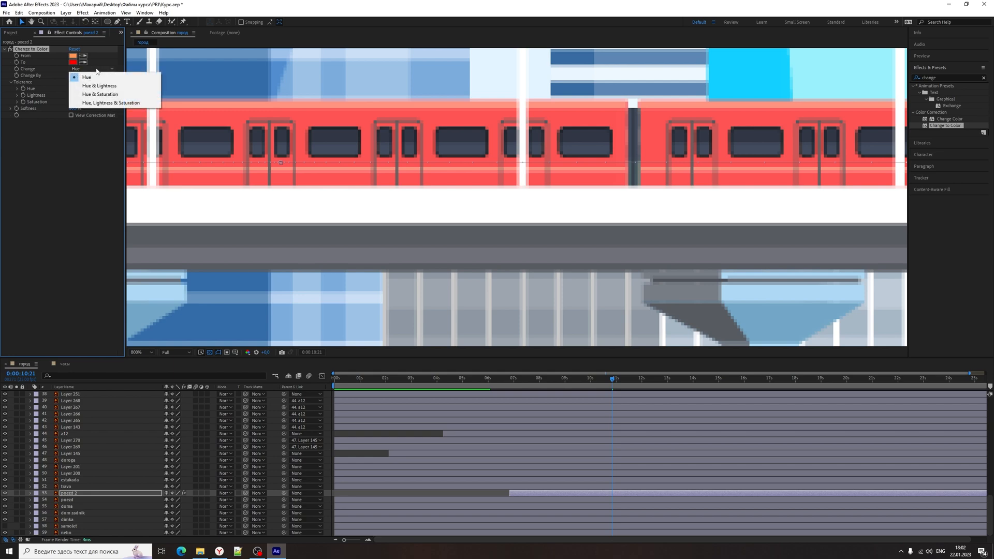
{"action": "left_click", "coordinate": [104, 103]}
{"action": "scroll", "coordinate": [401, 145], "scroll_direction": "down", "scroll_amount": 6}
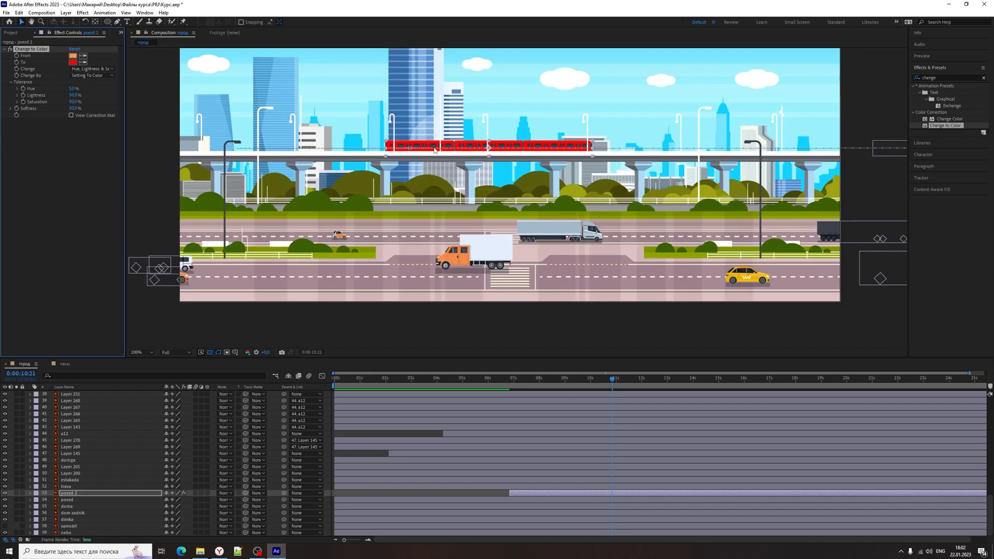
{"action": "left_click_drag", "start_coordinate": [611, 384], "coordinate": [564, 387]}
{"action": "key", "text": "space"}
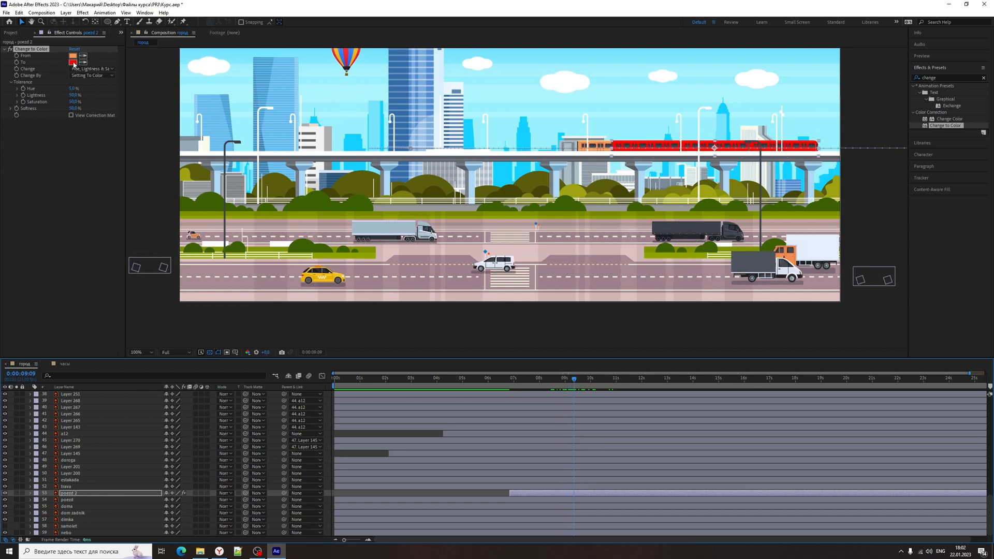
Set the Change to Color effect's To colour to magenta, RGB 222, 0, 255, and preview the recoloured train on the overpass
{"action": "left_click", "coordinate": [73, 62]}
{"action": "left_click", "coordinate": [227, 286]}
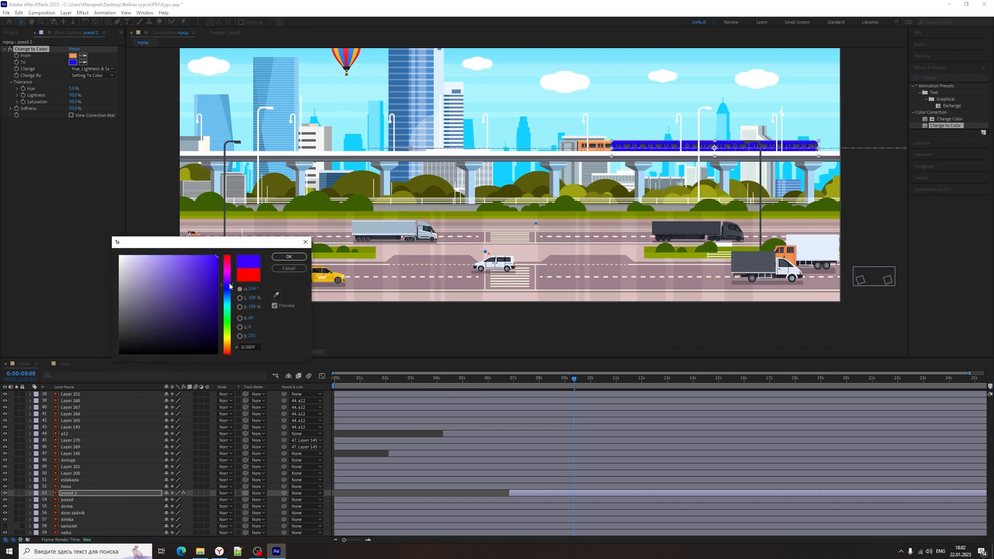
{"action": "left_click_drag", "start_coordinate": [230, 286], "coordinate": [233, 278]}
{"action": "mouse_move", "coordinate": [238, 267]}
{"action": "left_mouse_down"}
{"action": "mouse_move", "coordinate": [242, 259]}
{"action": "mouse_move", "coordinate": [240, 278]}
{"action": "left_mouse_up"}
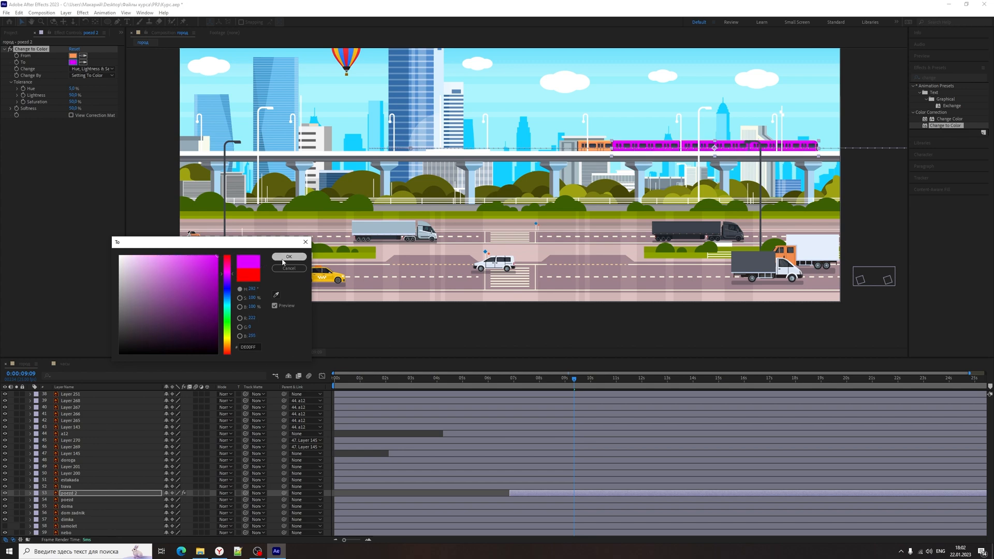
{"action": "left_click", "coordinate": [289, 256]}
{"action": "key", "text": "space"}
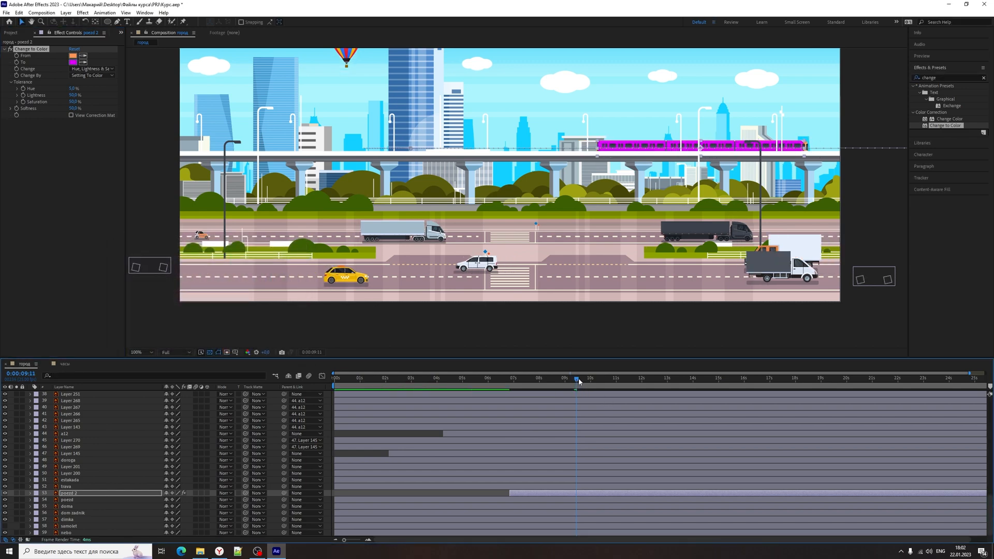
{"action": "key", "text": "space"}
{"action": "mouse_move", "coordinate": [558, 385]}
{"action": "left_mouse_down"}
{"action": "mouse_move", "coordinate": [548, 382]}
{"action": "mouse_move", "coordinate": [565, 381]}
{"action": "left_mouse_up"}
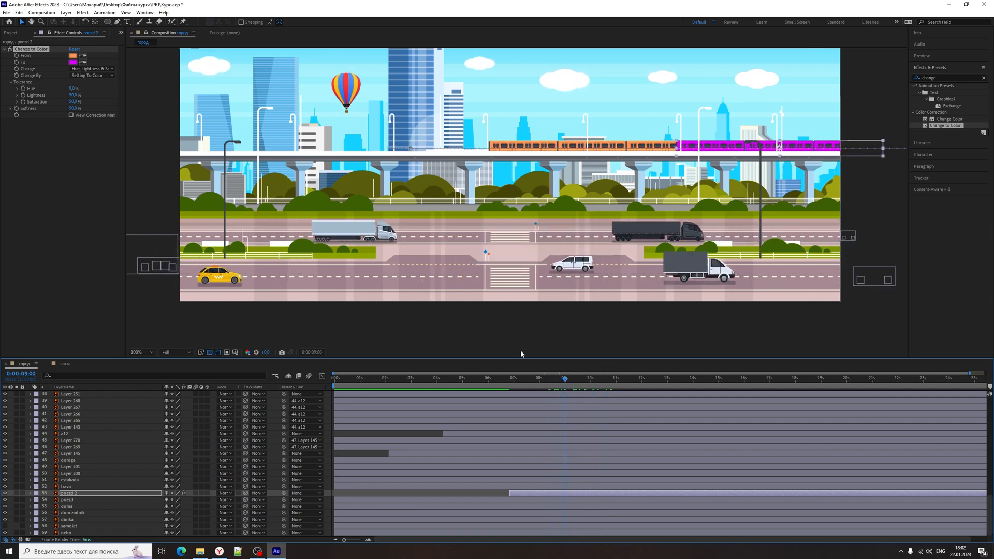
{"action": "left_click", "coordinate": [32, 53]}
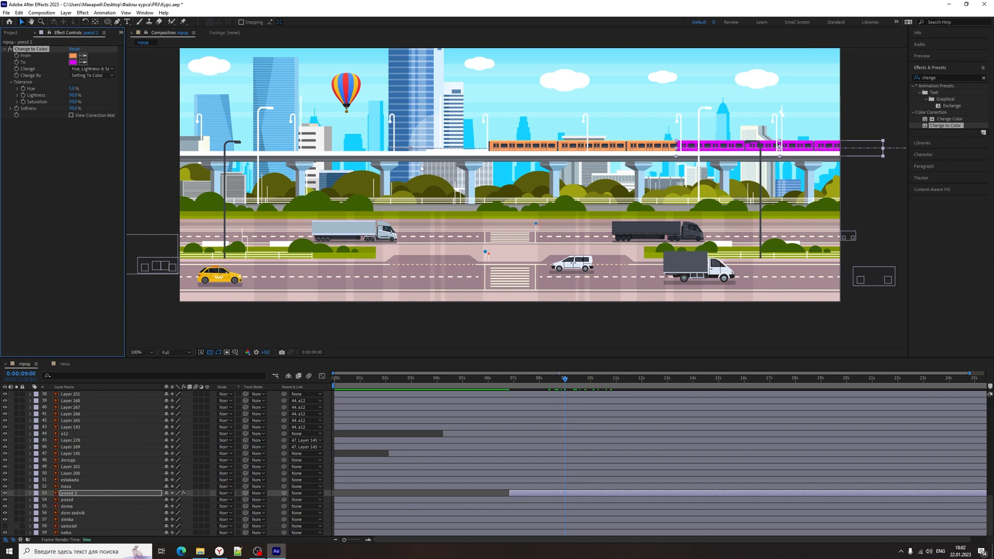
Shorten the город composition's work area to about the first 10 seconds and return to the first frame
{"action": "key", "text": "comma"}
{"action": "key", "text": "comma"}
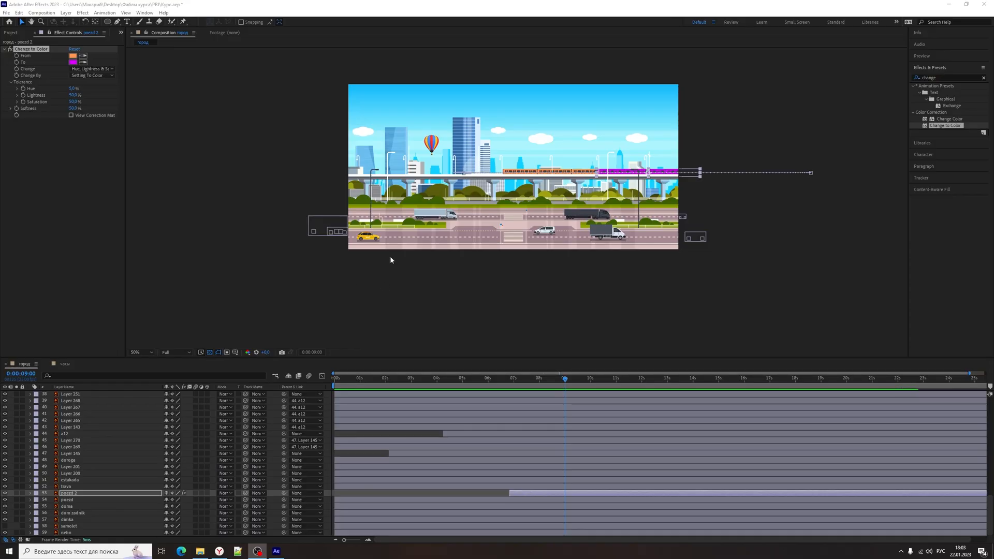
{"action": "left_click_drag", "start_coordinate": [349, 379], "coordinate": [417, 412]}
{"action": "scroll", "coordinate": [638, 271], "scroll_direction": "down", "scroll_amount": 2}
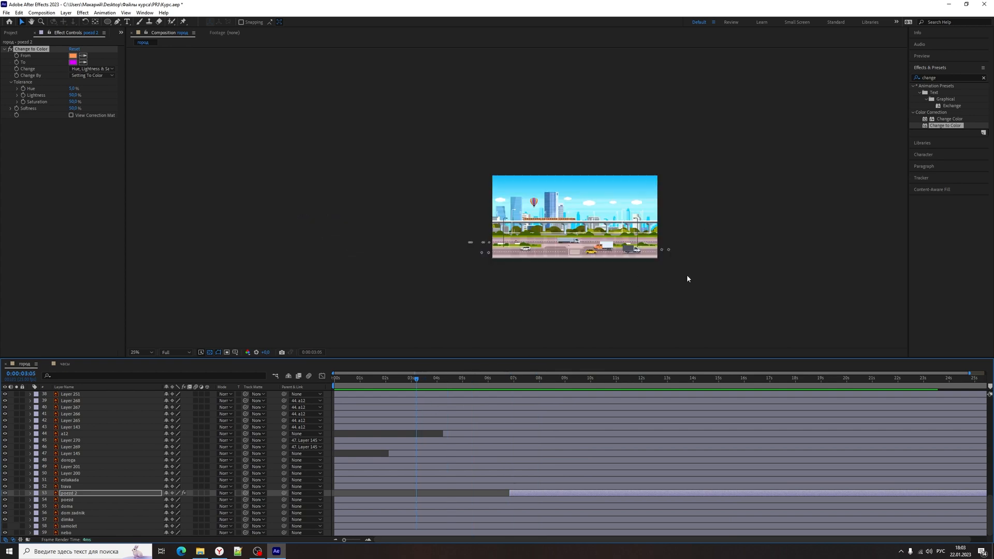
{"action": "scroll", "coordinate": [633, 275], "scroll_direction": "up", "scroll_amount": 2}
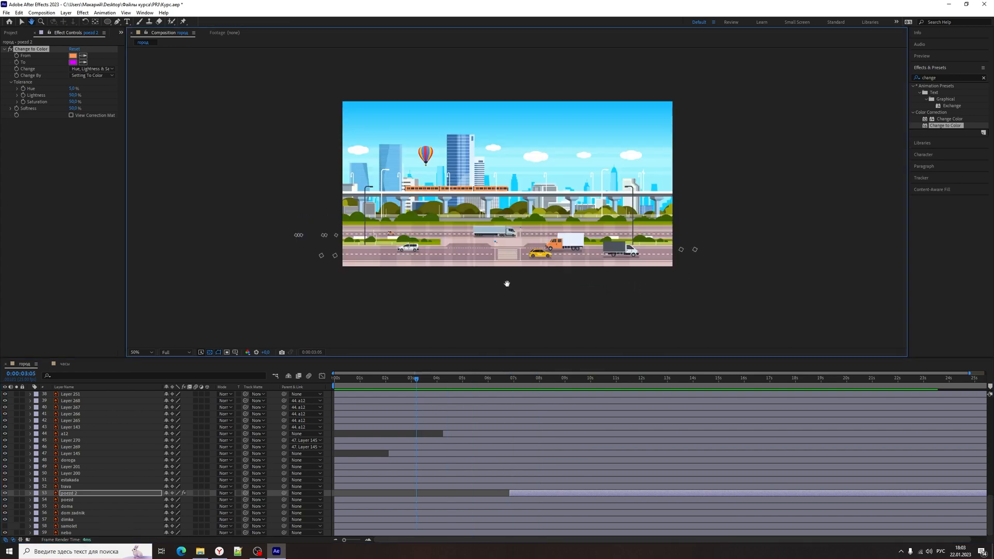
{"action": "left_click", "coordinate": [352, 543]}
{"action": "mouse_move", "coordinate": [334, 386]}
{"action": "left_mouse_down"}
{"action": "mouse_move", "coordinate": [672, 383]}
{"action": "mouse_move", "coordinate": [334, 384]}
{"action": "mouse_move", "coordinate": [483, 386]}
{"action": "mouse_move", "coordinate": [308, 398]}
{"action": "left_mouse_up"}
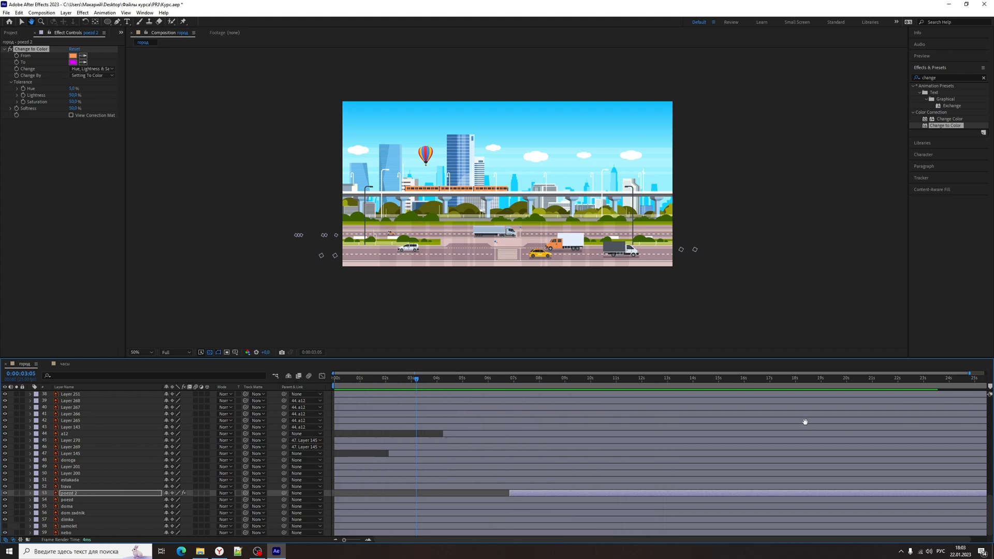
{"action": "left_click_drag", "start_coordinate": [986, 387], "coordinate": [585, 402]}
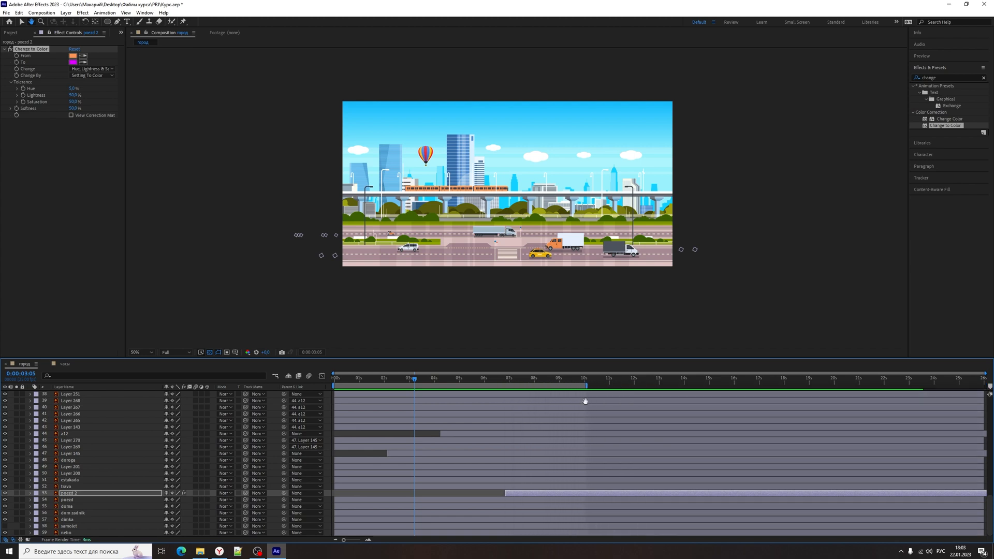
{"action": "key", "text": "Home"}
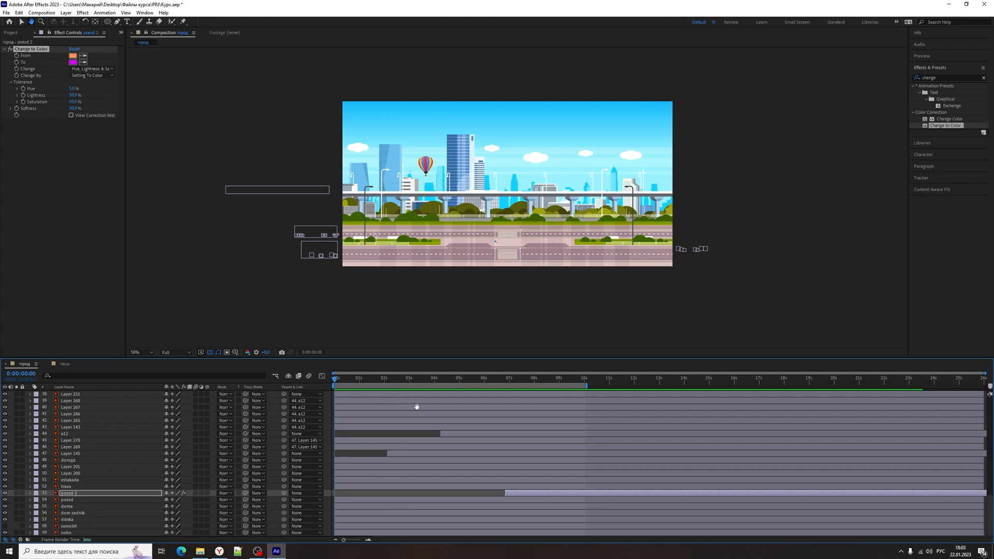
Preview the start of the city animation and add the город composition to the render queue
{"action": "left_click", "coordinate": [7, 12]}
{"action": "mouse_move", "coordinate": [75, 138]}
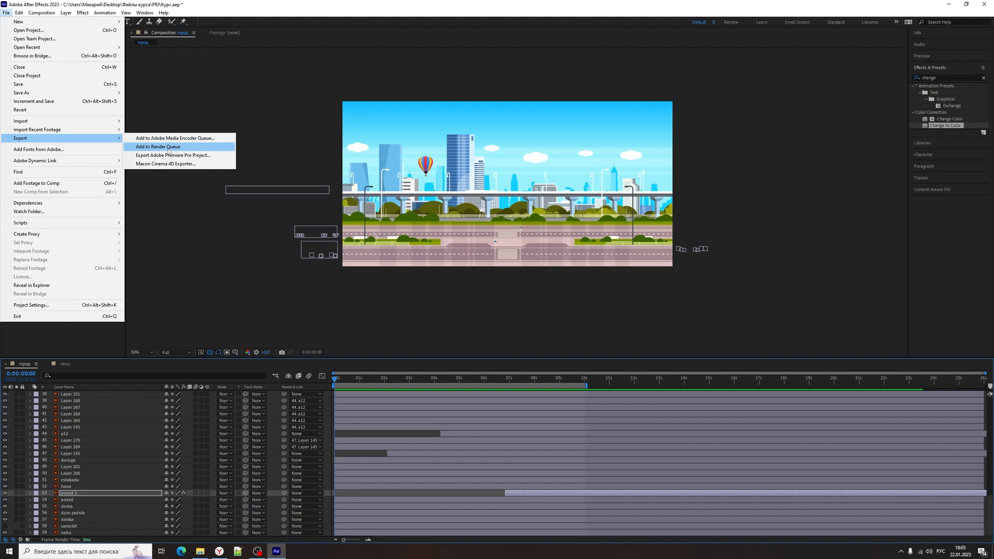
{"action": "left_click", "coordinate": [434, 362]}
{"action": "key", "text": "space"}
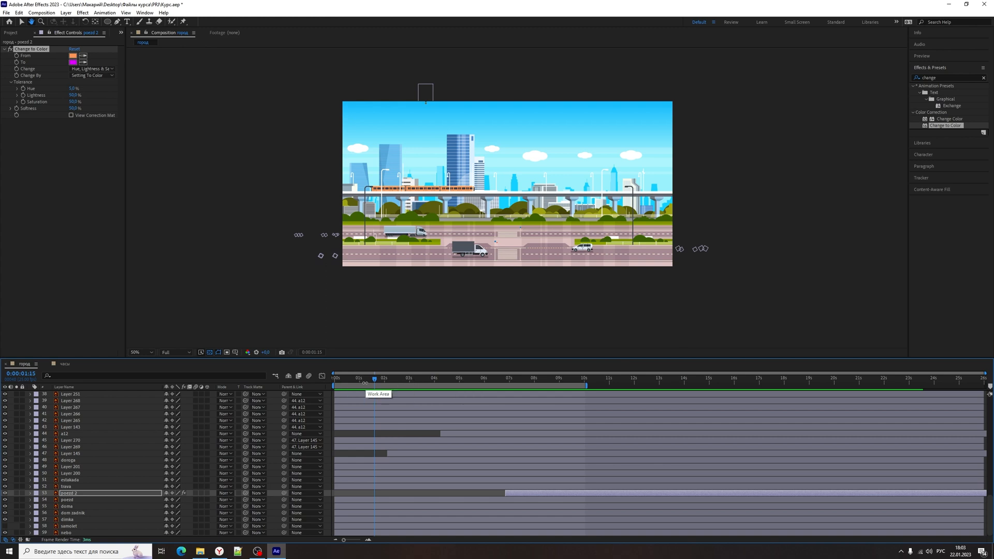
{"action": "key", "text": "ctrl+m"}
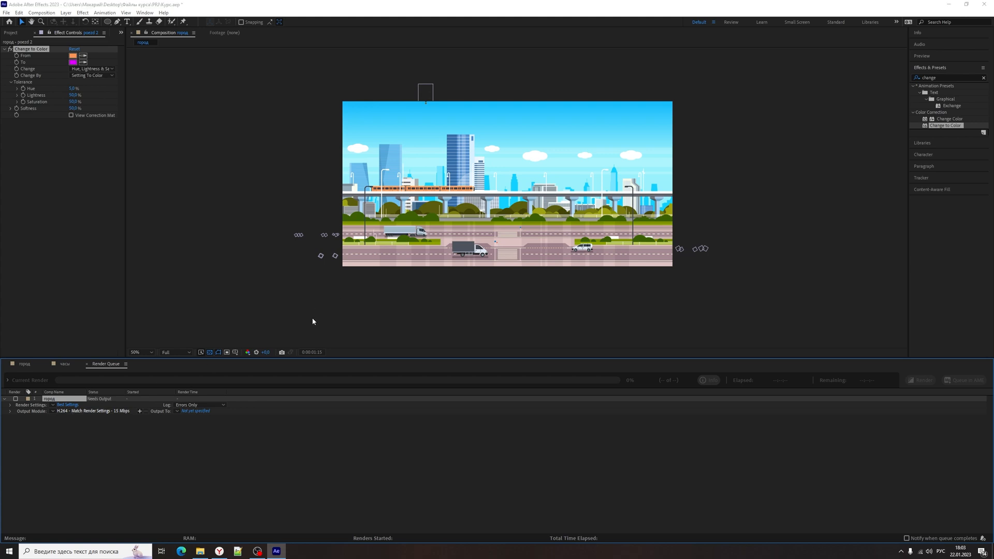
Try QuickTime as the output module's format, switch back to H.264 and accept the output settings
{"action": "left_click", "coordinate": [453, 180]}
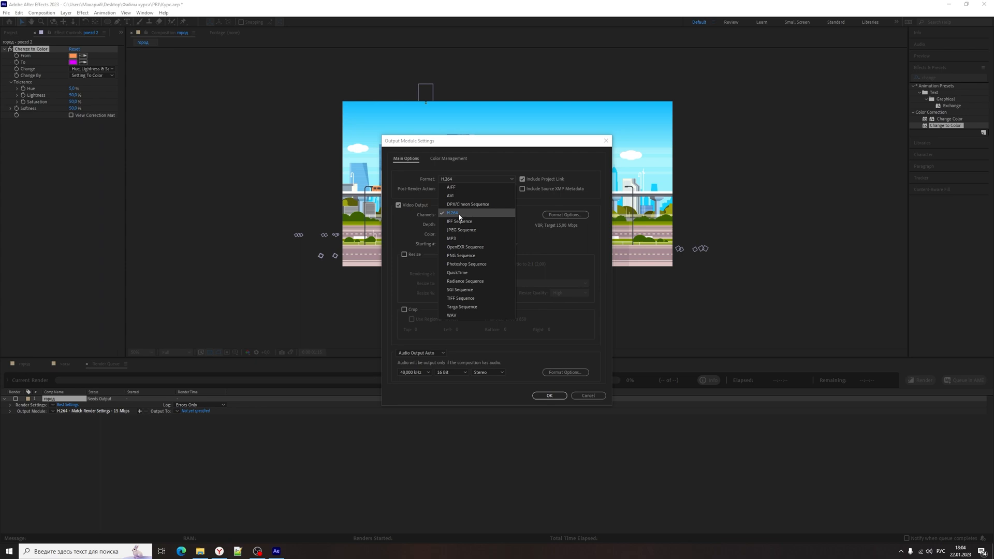
{"action": "left_click", "coordinate": [465, 275]}
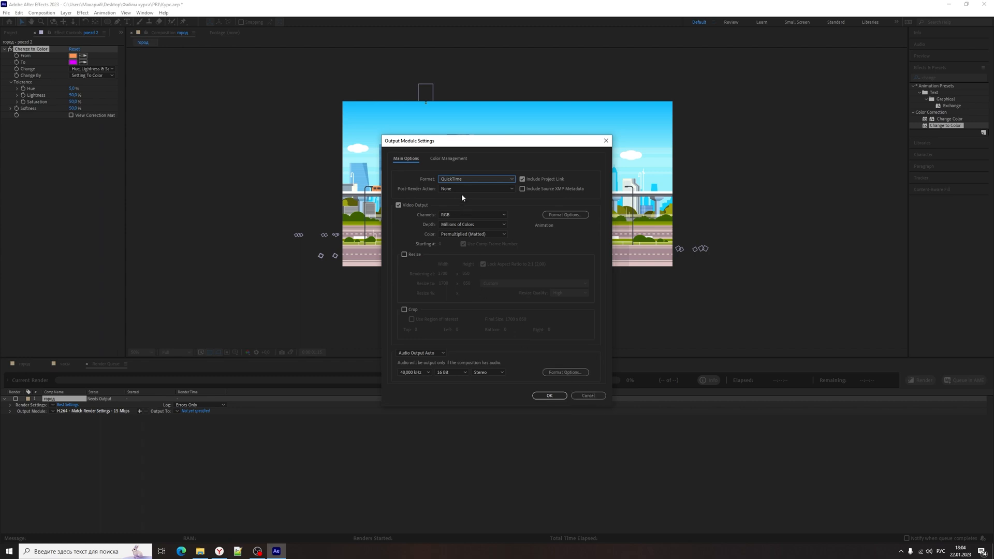
{"action": "left_click", "coordinate": [456, 178]}
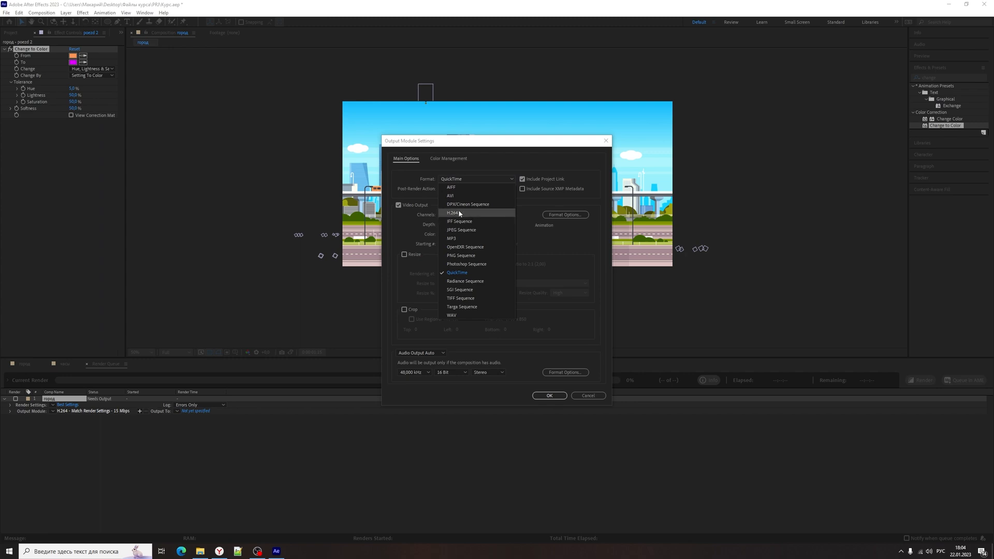
{"action": "key", "text": "Escape"}
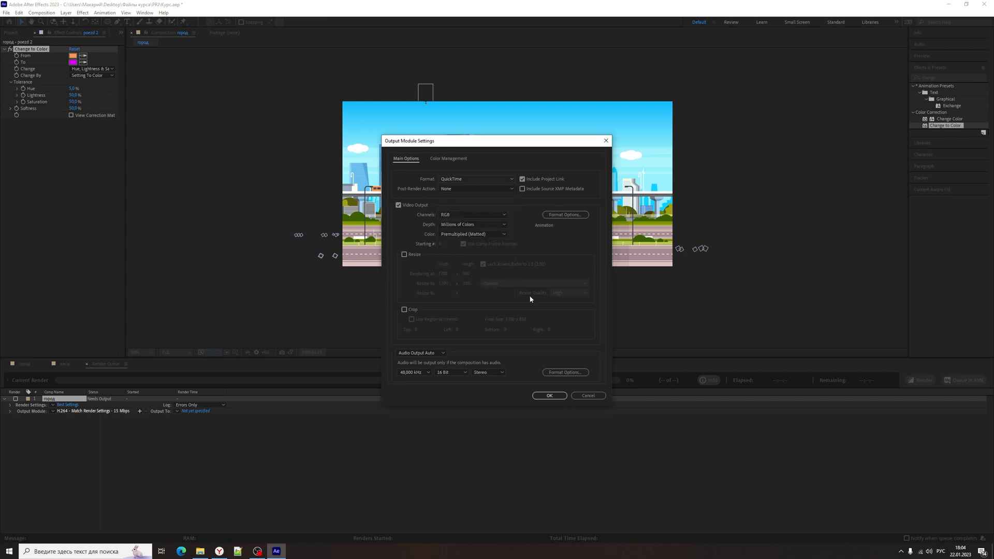
{"action": "left_click", "coordinate": [555, 397]}
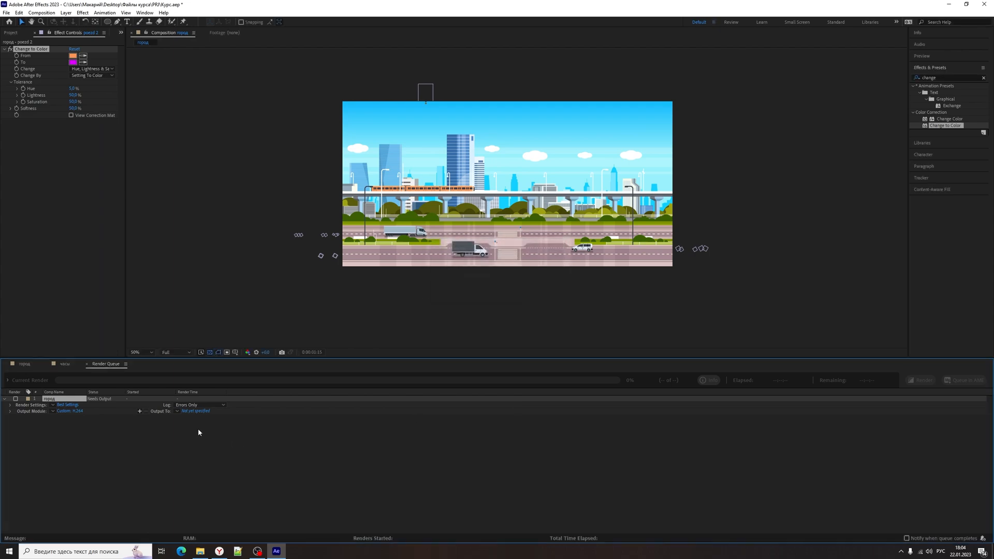
Save the output as город in the desktop folder Файлы курса\out and render the queued composition
{"action": "left_click", "coordinate": [191, 412]}
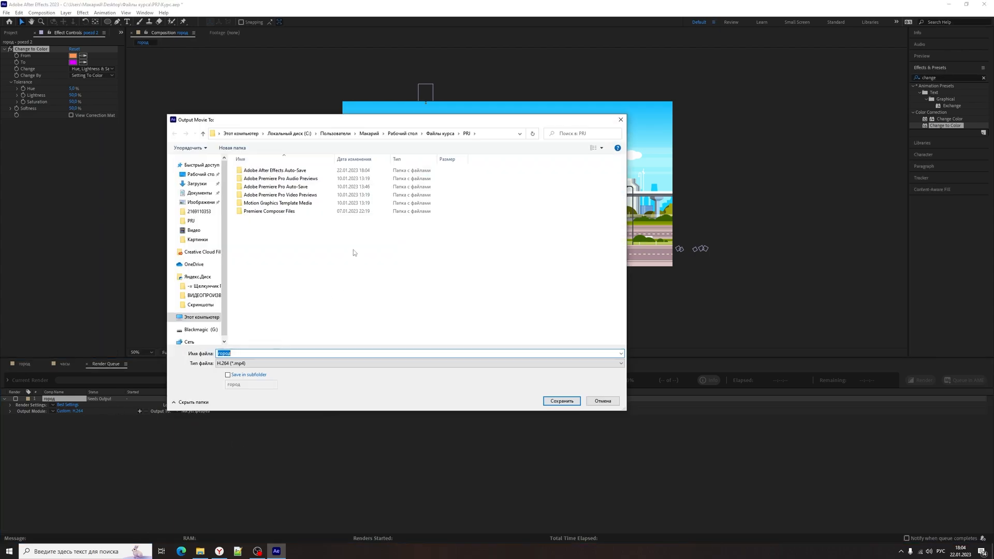
{"action": "left_click", "coordinate": [207, 177]}
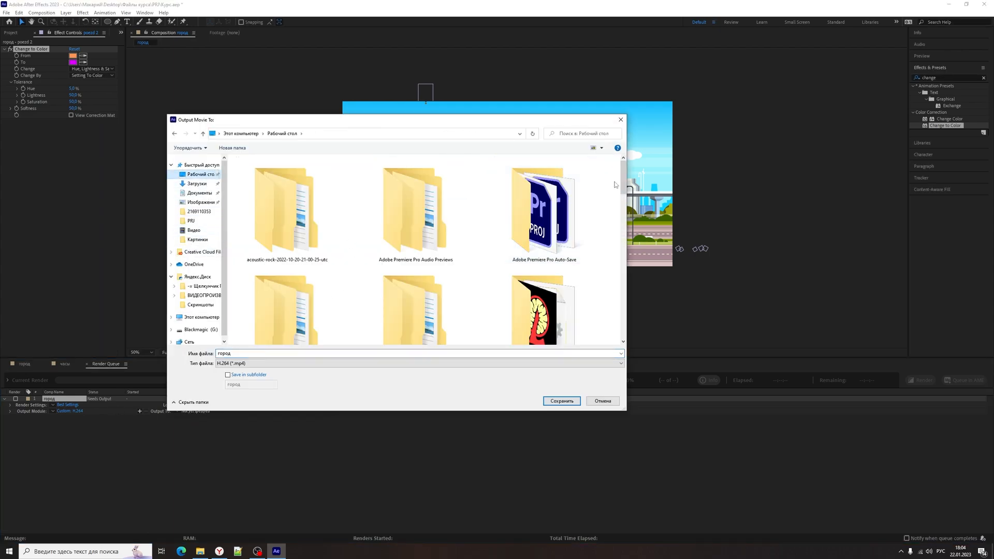
{"action": "scroll", "coordinate": [620, 227], "scroll_direction": "down", "scroll_amount": 5}
{"action": "left_click_drag", "start_coordinate": [620, 227], "coordinate": [623, 257]}
{"action": "double_click", "coordinate": [414, 238]}
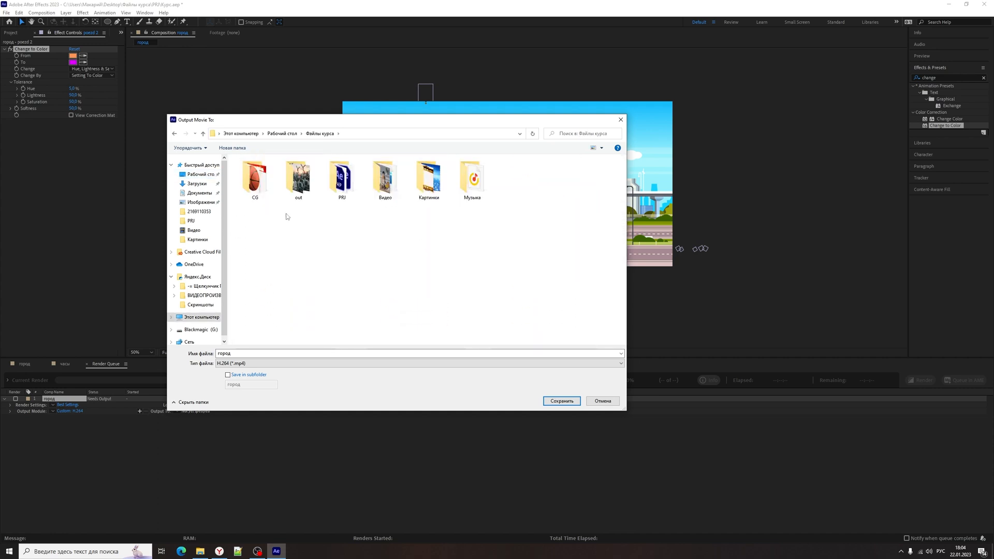
{"action": "double_click", "coordinate": [300, 181]}
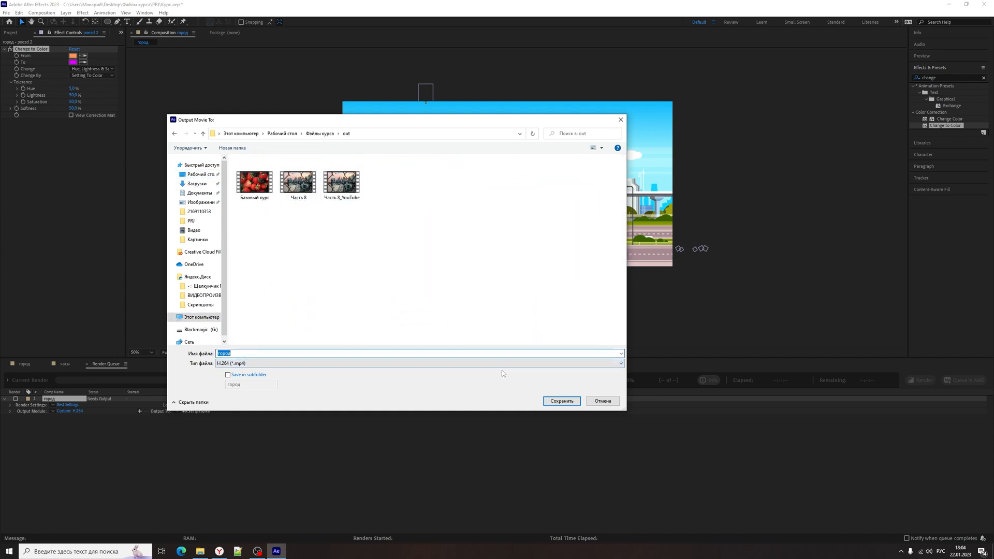
{"action": "left_click", "coordinate": [560, 402]}
{"action": "left_click", "coordinate": [921, 380]}
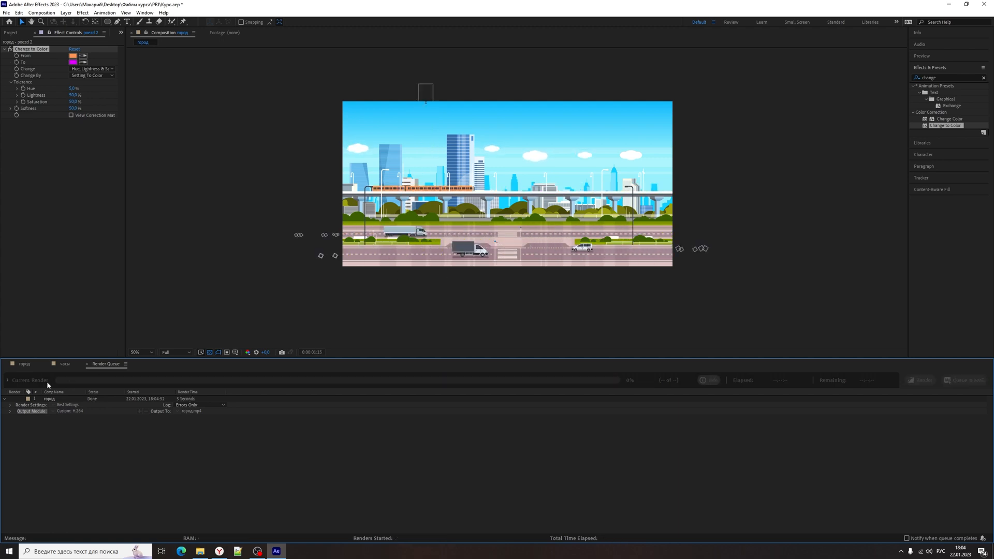
Switch to the часы composition and turn off Layer 6's solo to display all the clock layers
{"action": "left_click", "coordinate": [63, 365]}
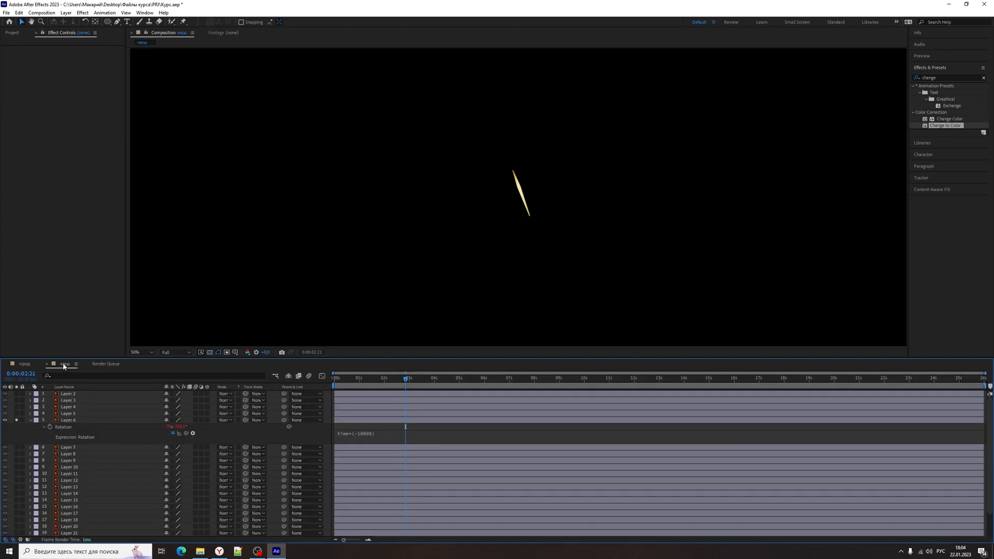
{"action": "left_click", "coordinate": [105, 365]}
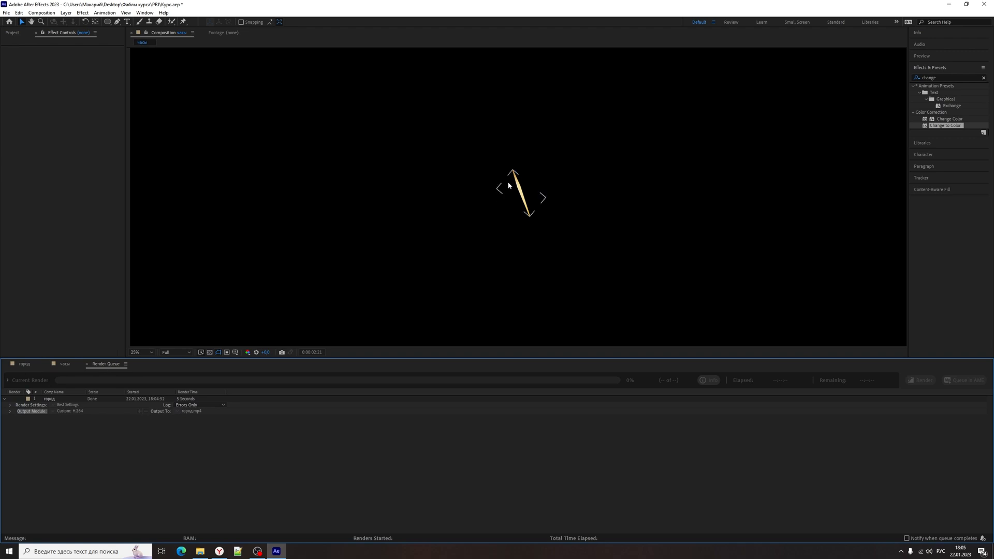
{"action": "scroll", "coordinate": [545, 207], "scroll_direction": "down", "scroll_amount": 2}
{"action": "left_click", "coordinate": [67, 363]}
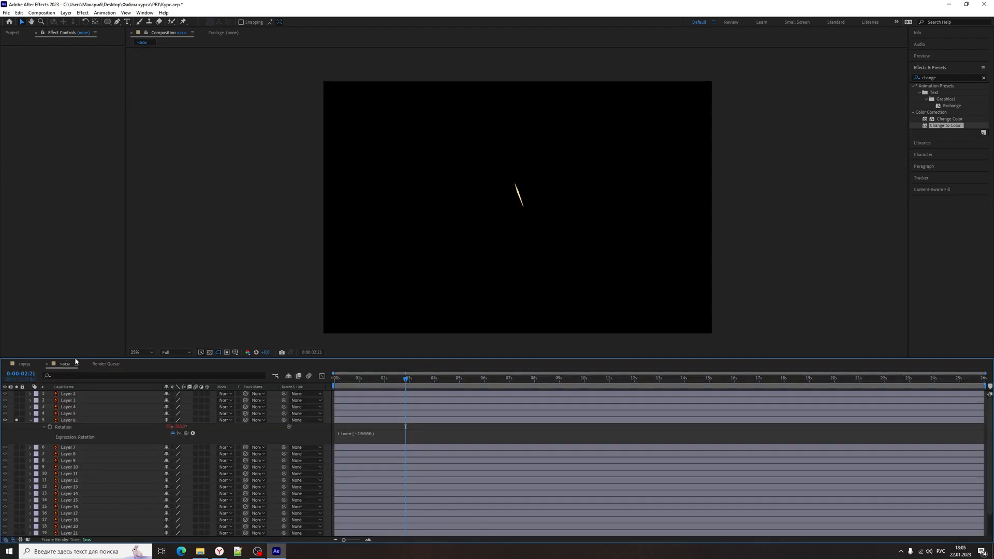
{"action": "left_click", "coordinate": [394, 379]}
{"action": "left_click", "coordinate": [17, 413]}
{"action": "left_click", "coordinate": [18, 419]}
{"action": "left_click", "coordinate": [17, 413]}
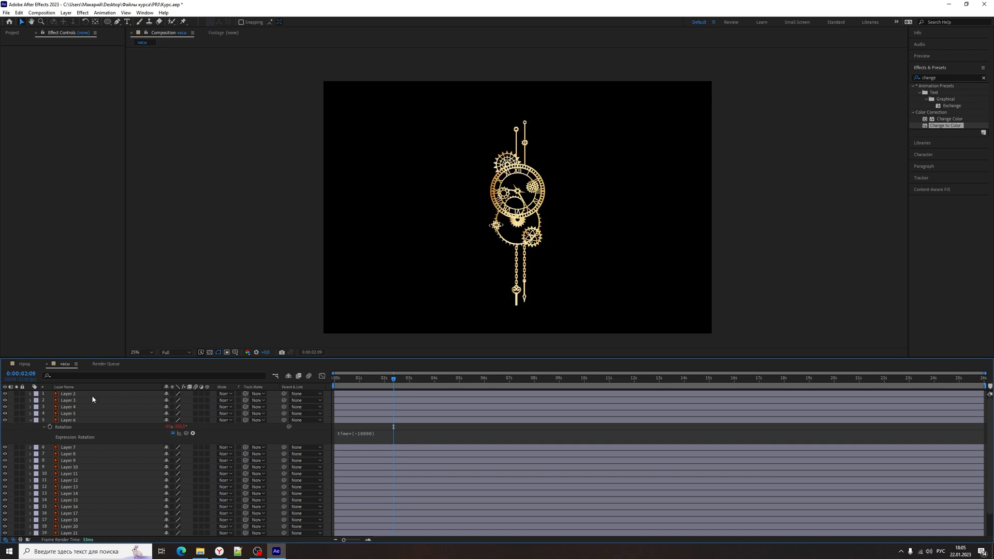
Check the clock's transparent background by switching the transparency grid on and off
{"action": "left_click", "coordinate": [209, 353]}
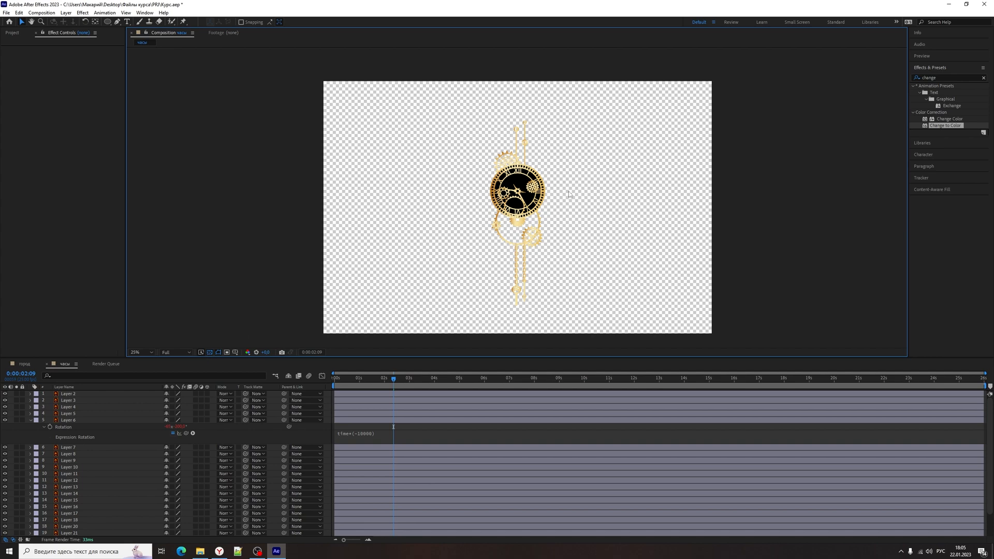
{"action": "left_click", "coordinate": [209, 353]}
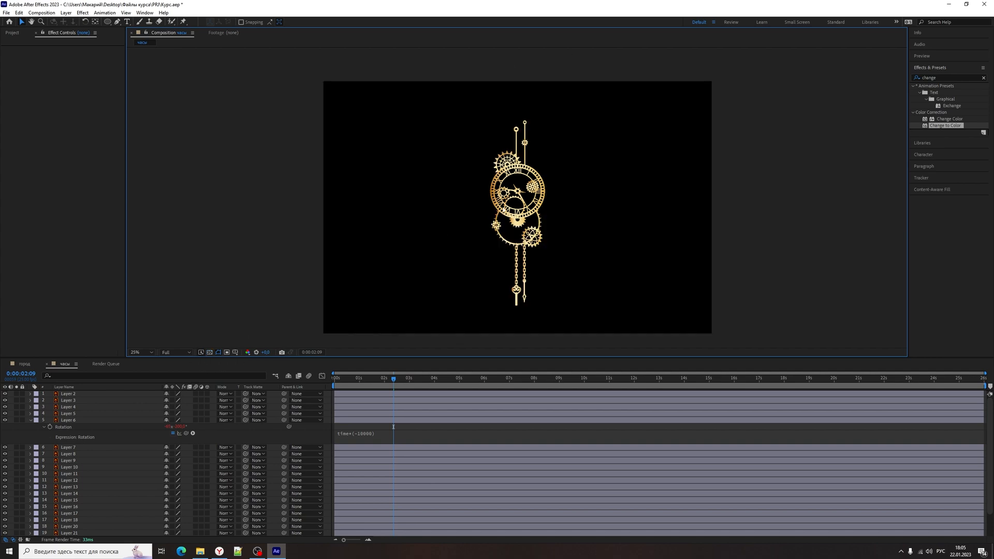
{"action": "left_click", "coordinate": [209, 352]}
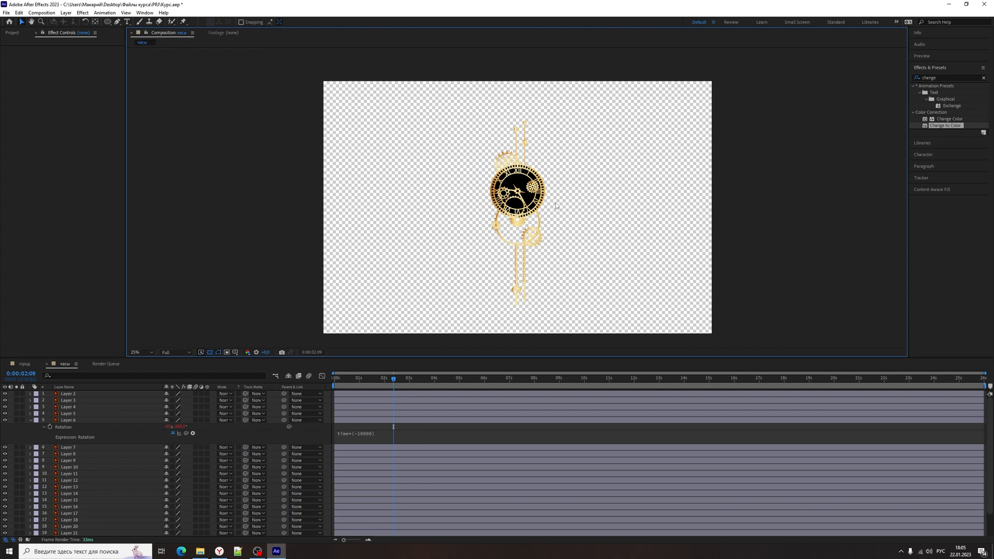
{"action": "left_click", "coordinate": [209, 353]}
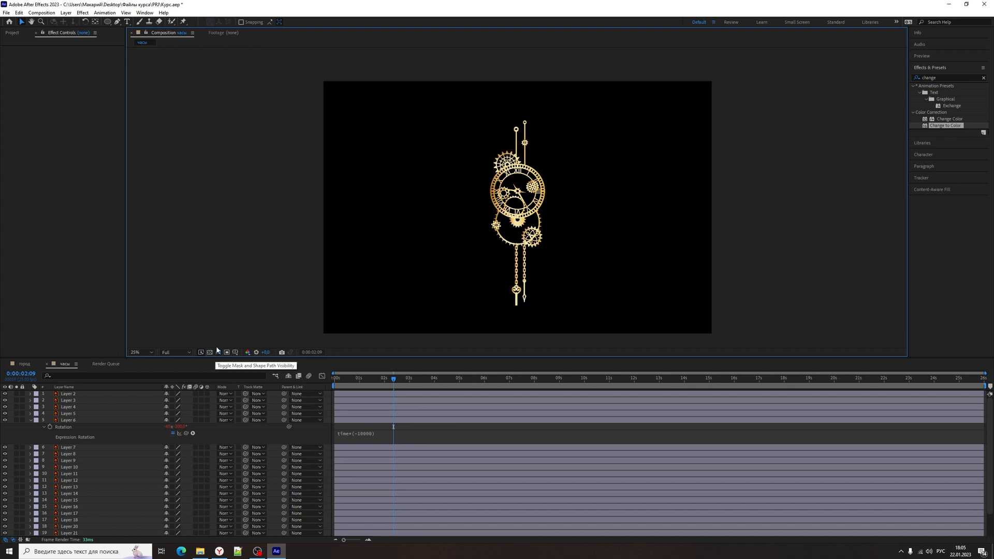
Shorten the часы composition's work area to about the first 5 seconds and add it to the render queue
{"action": "left_click", "coordinate": [456, 438]}
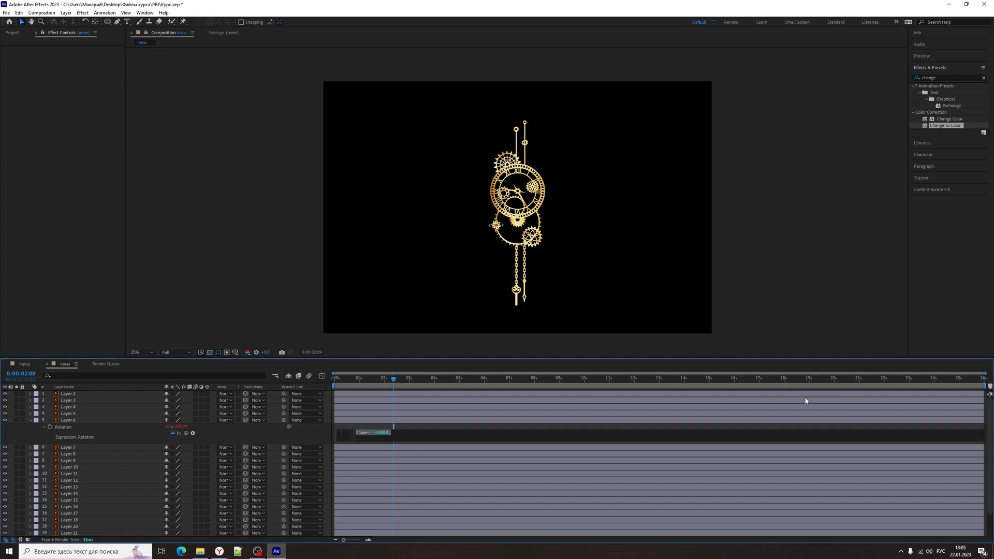
{"action": "key", "text": "alt"}
{"action": "left_click_drag", "start_coordinate": [986, 387], "coordinate": [458, 387]}
{"action": "left_click_drag", "start_coordinate": [394, 378], "coordinate": [383, 378]}
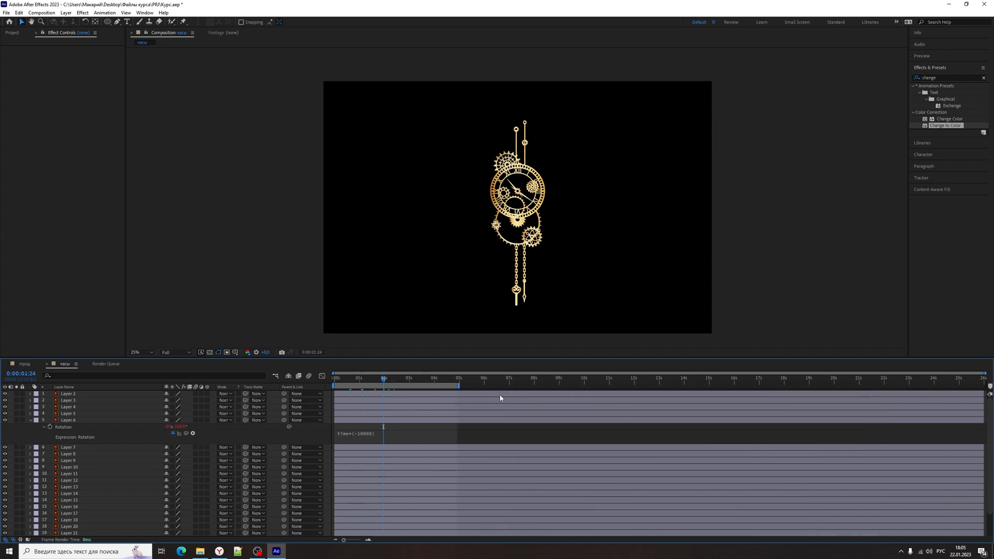
{"action": "key", "text": "ctrl+m"}
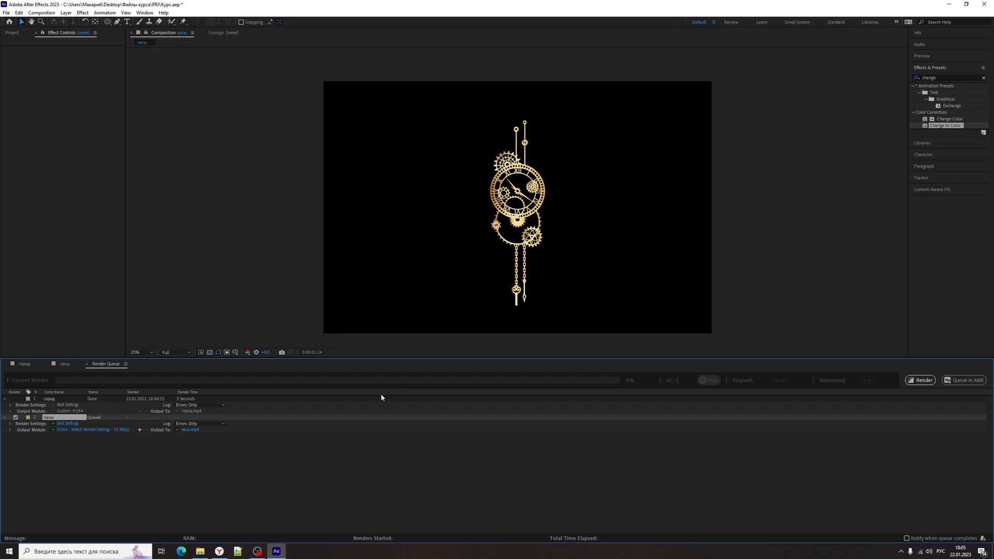
Set the часы output module to QuickTime format with RGB + Alpha channels
{"action": "left_click", "coordinate": [94, 428]}
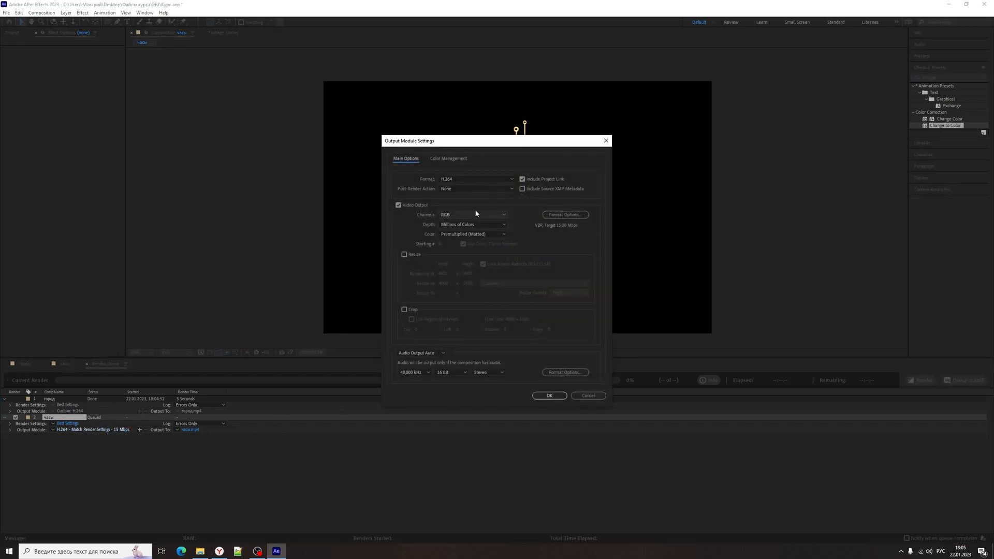
{"action": "left_click", "coordinate": [472, 178]}
{"action": "key", "text": "Escape"}
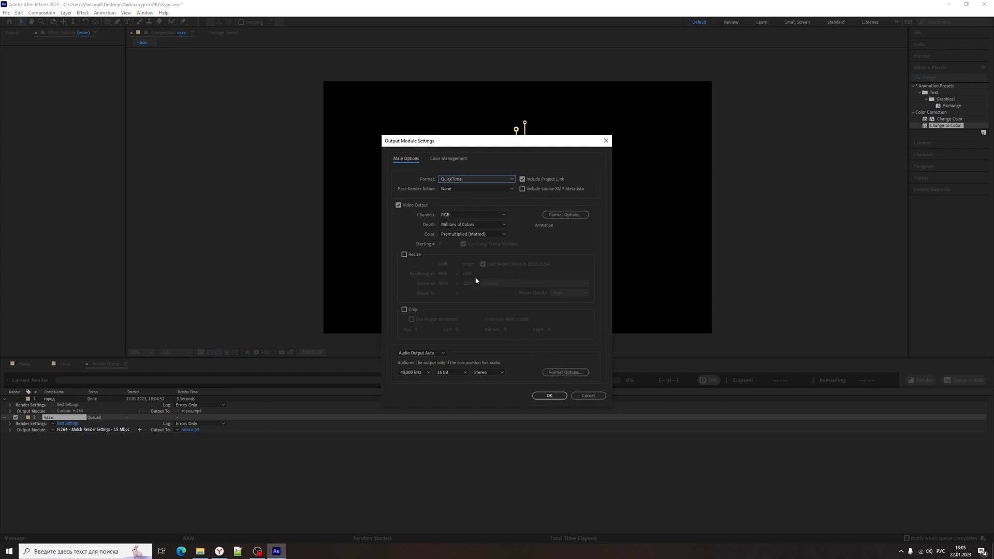
{"action": "left_click", "coordinate": [451, 214]}
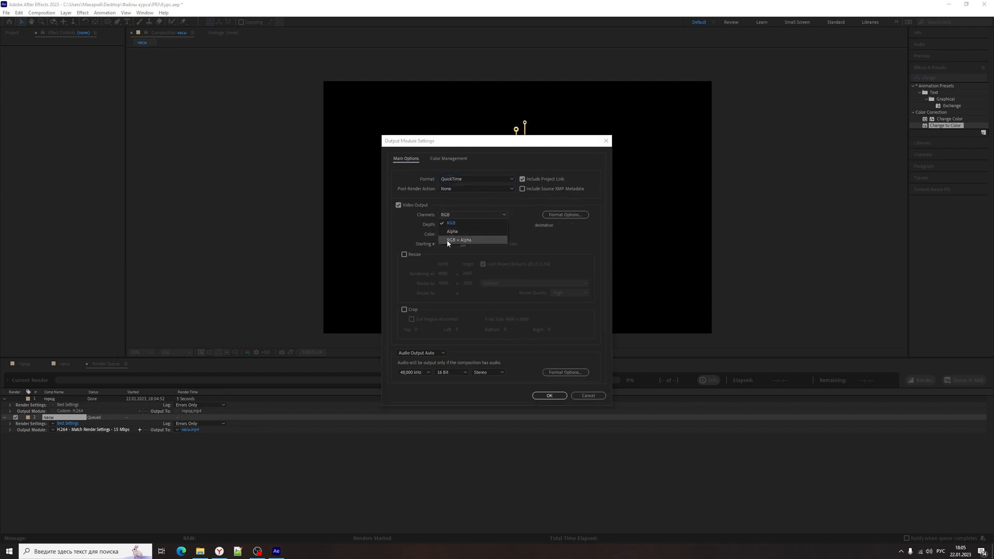
{"action": "left_click", "coordinate": [472, 240]}
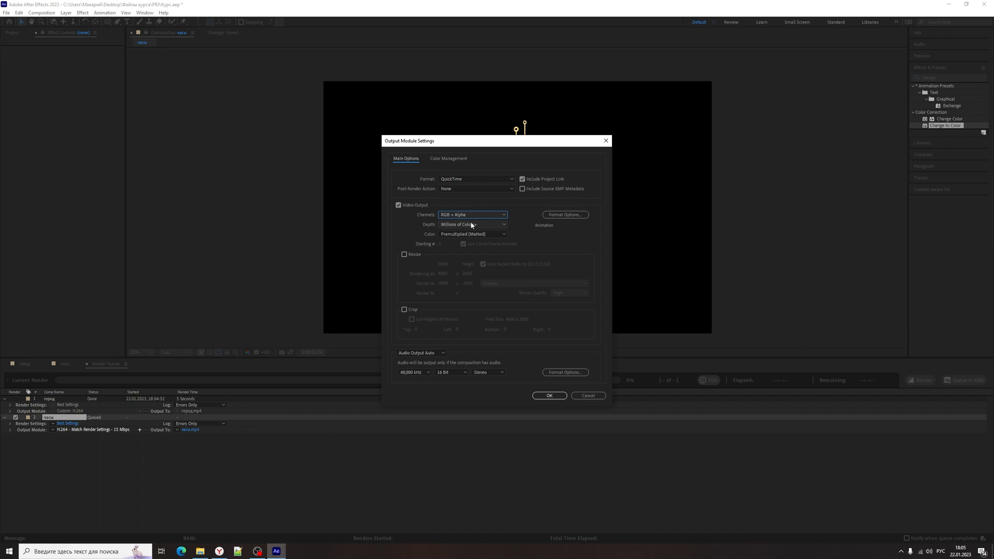
{"action": "left_click", "coordinate": [547, 396]}
Save the output movie as часы in the Файлы курса\out folder and render it
{"action": "left_click", "coordinate": [196, 429]}
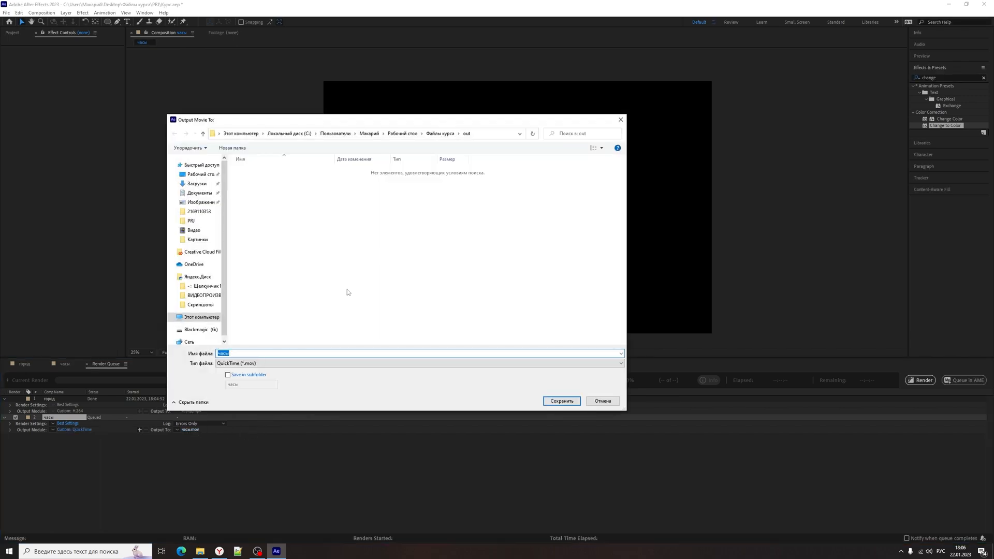
{"action": "key", "text": "End"}
{"action": "key", "text": "Return"}
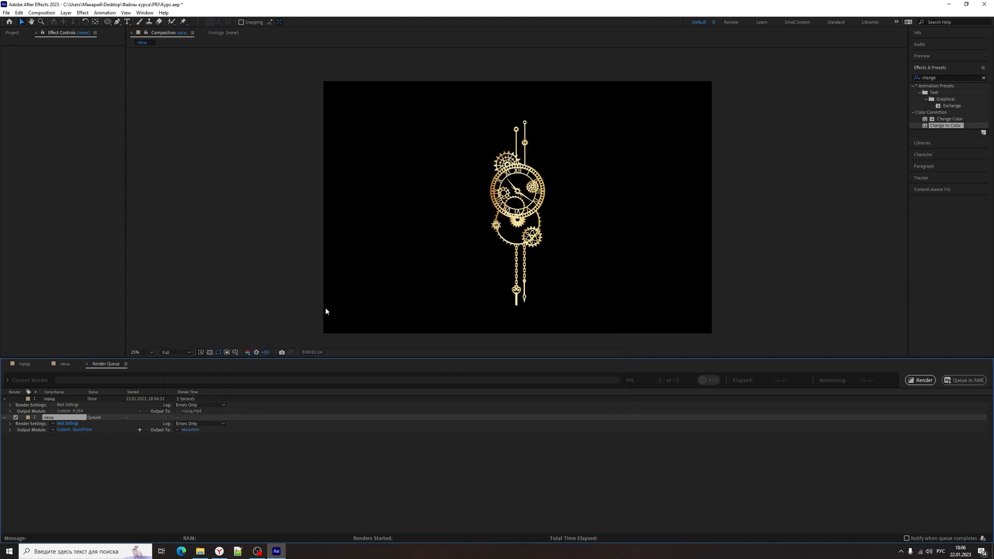
{"action": "left_click", "coordinate": [921, 380]}
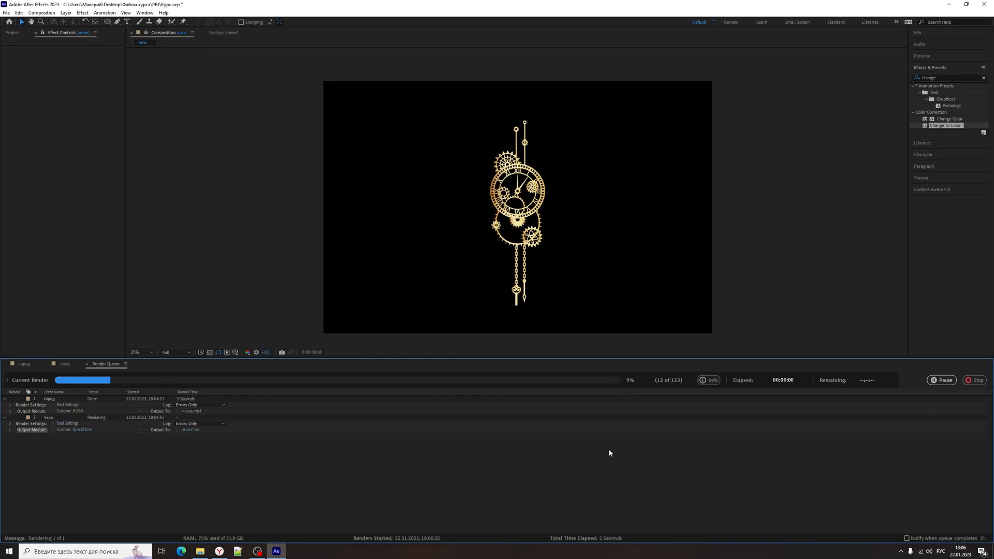
Import the rendered часы.mov from the desktop folder Файлы курса\out into the project
{"action": "left_click", "coordinate": [11, 33]}
{"action": "left_click", "coordinate": [200, 551]}
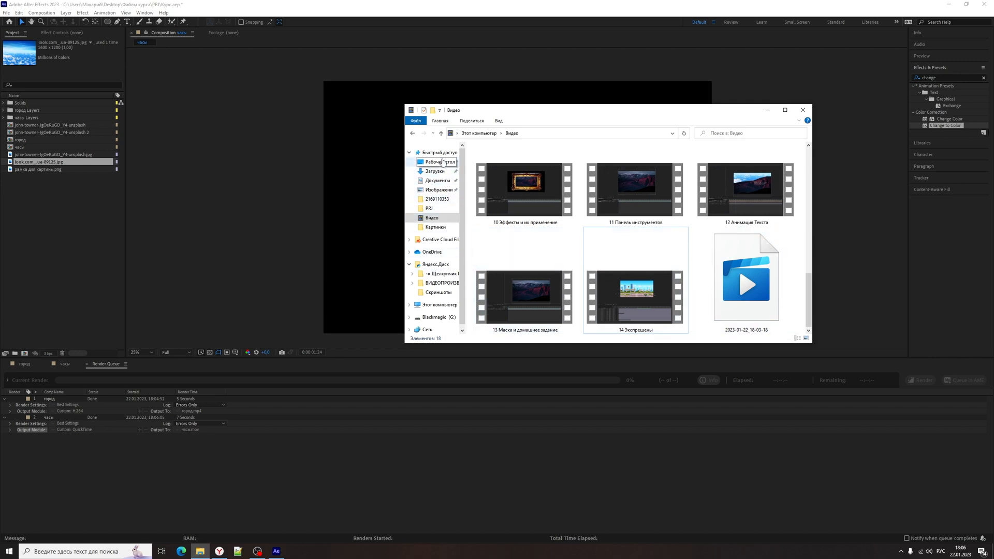
{"action": "left_click", "coordinate": [432, 162]}
{"action": "left_click_drag", "start_coordinate": [807, 157], "coordinate": [806, 184]}
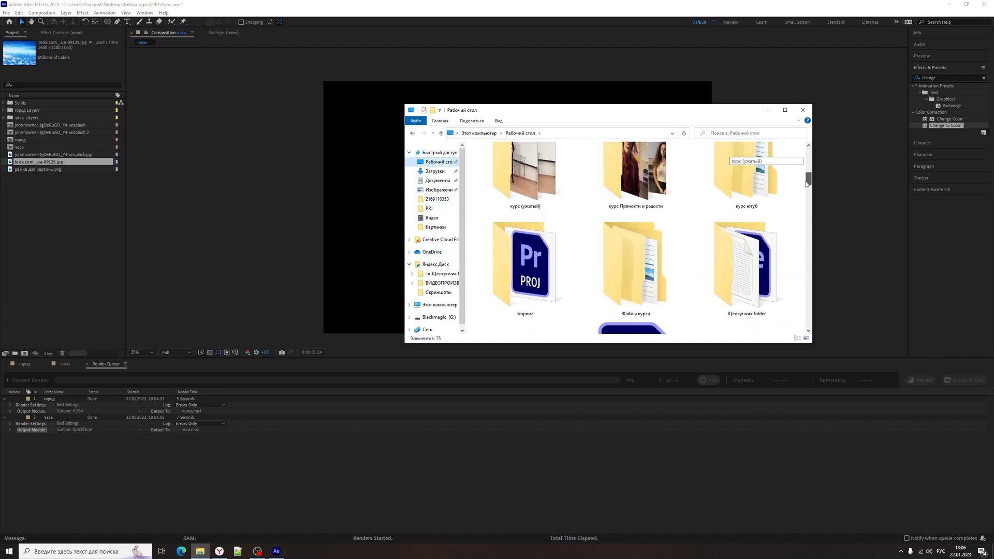
{"action": "double_click", "coordinate": [635, 270]}
{"action": "double_click", "coordinate": [531, 172]}
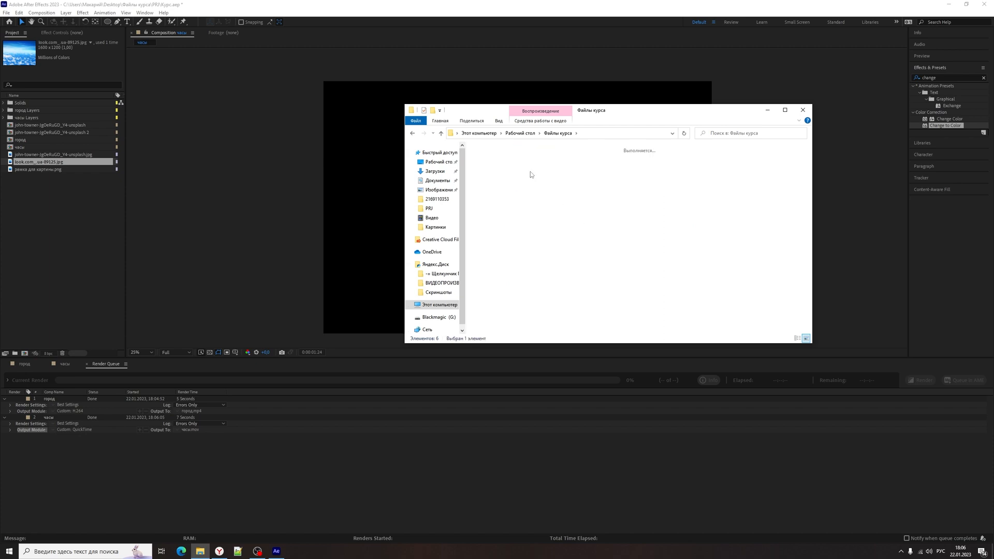
{"action": "left_click_drag", "start_coordinate": [663, 168], "coordinate": [45, 243]}
Create a composition from часы.mov and place the john-towner mountain photo beneath it, scaled down to cover the frame
{"action": "left_click_drag", "start_coordinate": [25, 177], "coordinate": [25, 356]}
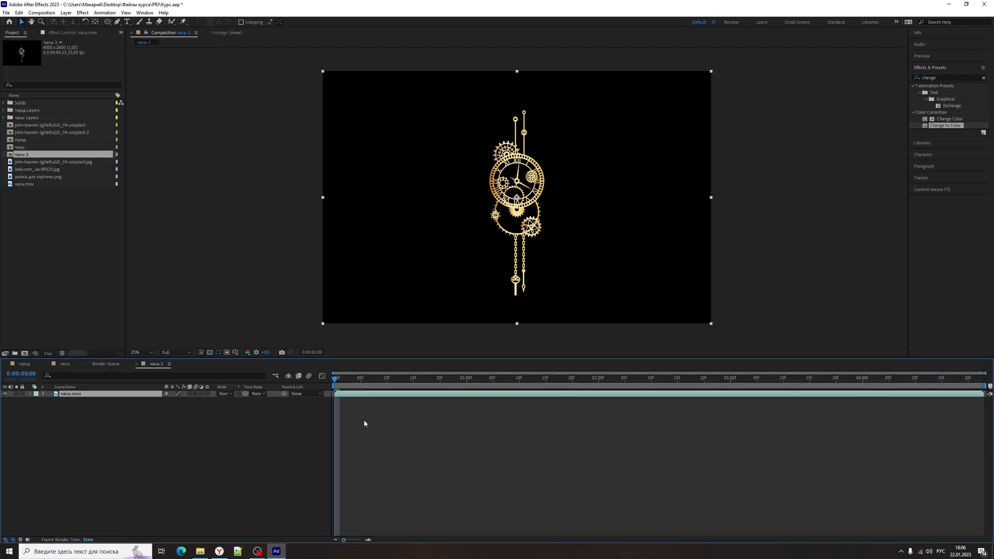
{"action": "key", "text": "space"}
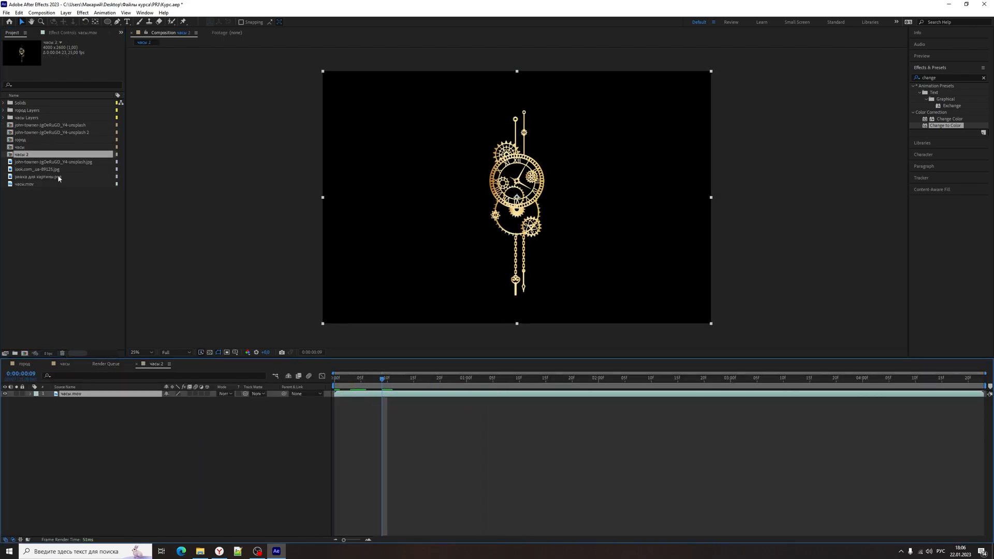
{"action": "left_click_drag", "start_coordinate": [52, 162], "coordinate": [167, 445]}
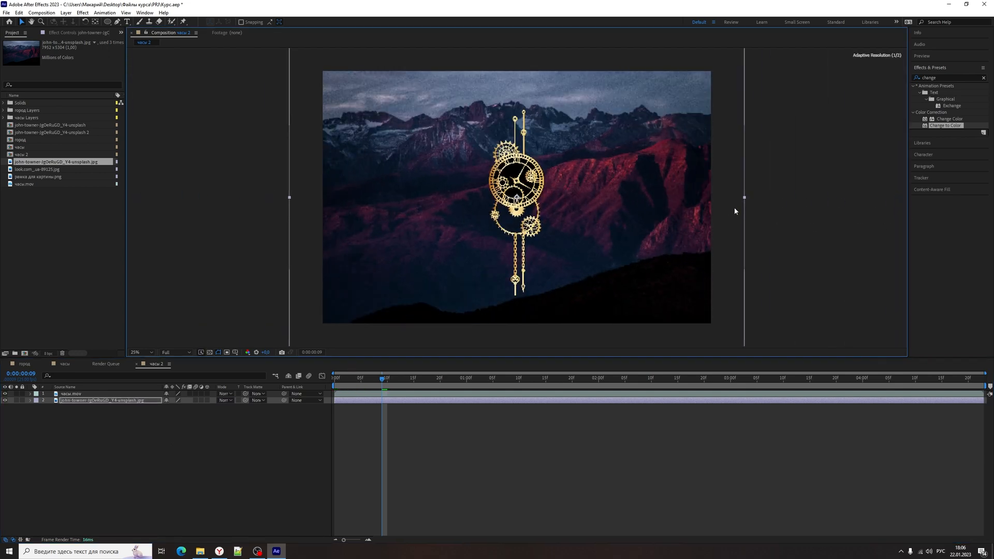
{"action": "left_click", "coordinate": [673, 233]}
Preview the clock over the mountain photo, and enlarge and reposition the photo behind it
{"action": "key", "text": "space"}
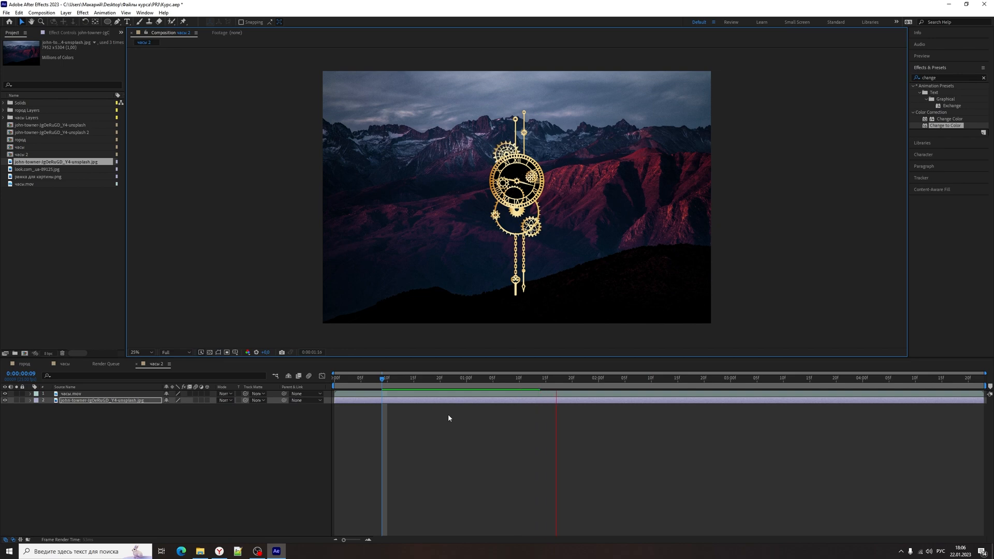
{"action": "key", "text": "space"}
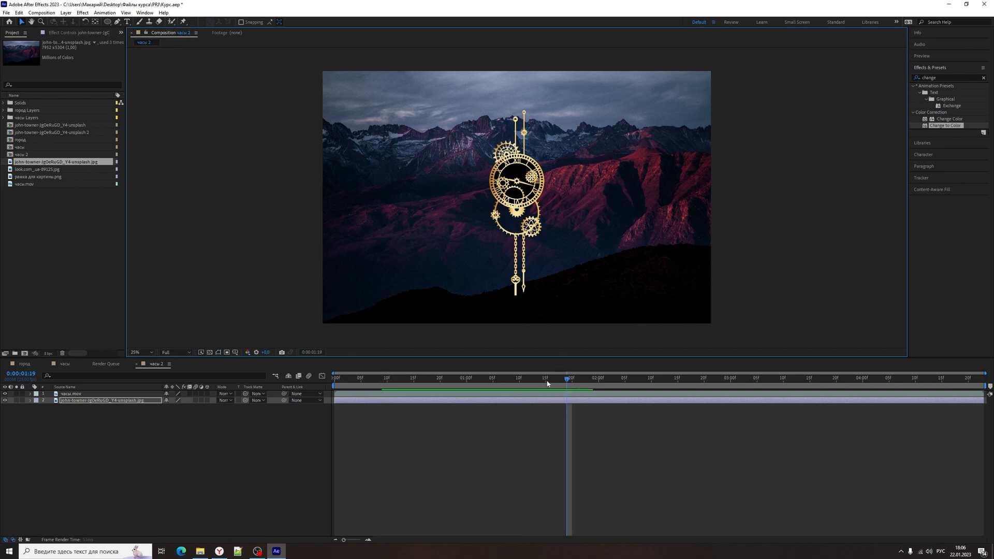
{"action": "left_click_drag", "start_coordinate": [469, 381], "coordinate": [489, 368]}
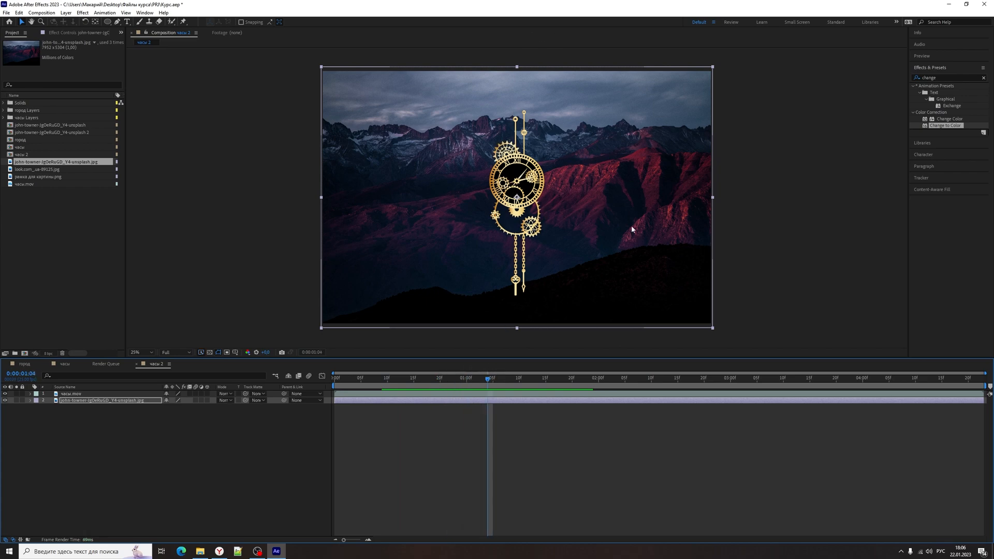
{"action": "mouse_move", "coordinate": [632, 227]}
{"action": "left_mouse_down"}
{"action": "mouse_move", "coordinate": [582, 202]}
{"action": "mouse_move", "coordinate": [638, 233]}
{"action": "left_mouse_up"}
{"action": "left_click_drag", "start_coordinate": [719, 204], "coordinate": [774, 204]}
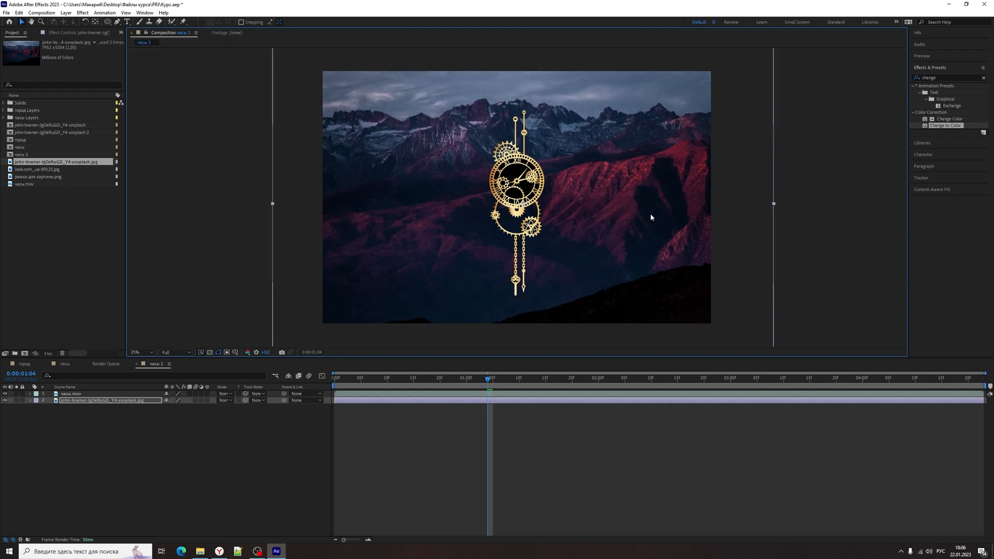
{"action": "left_click_drag", "start_coordinate": [650, 218], "coordinate": [639, 205]}
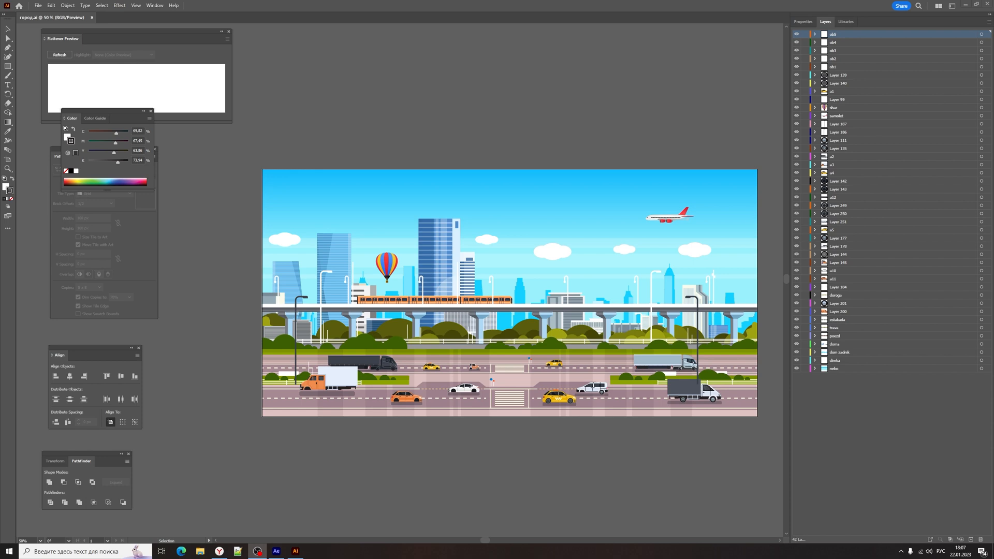
Switch back to After Effects and import город.ai from Файлы курса\CG\город as a single footage item
{"action": "left_click", "coordinate": [276, 551]}
{"action": "double_click", "coordinate": [54, 237]}
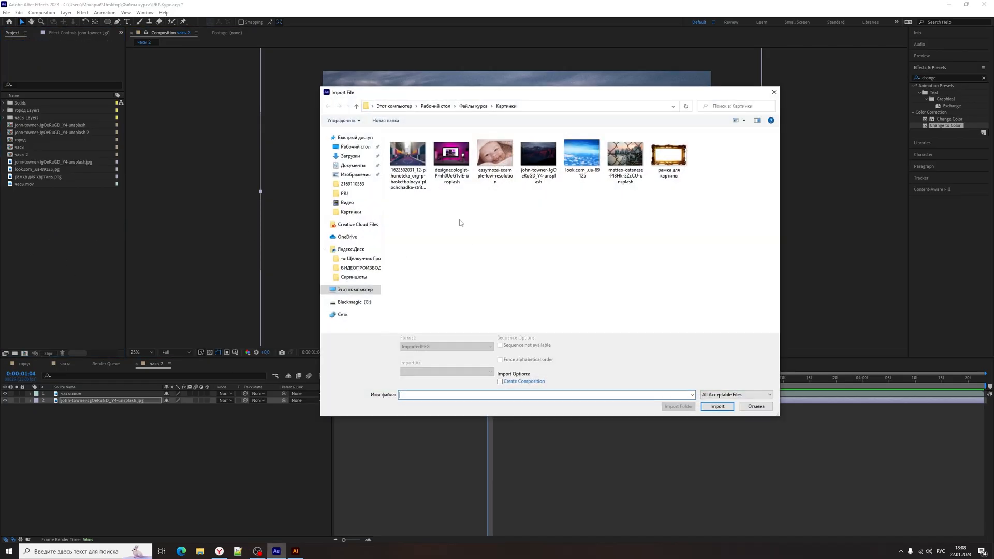
{"action": "left_click", "coordinate": [474, 106]}
{"action": "double_click", "coordinate": [407, 151]}
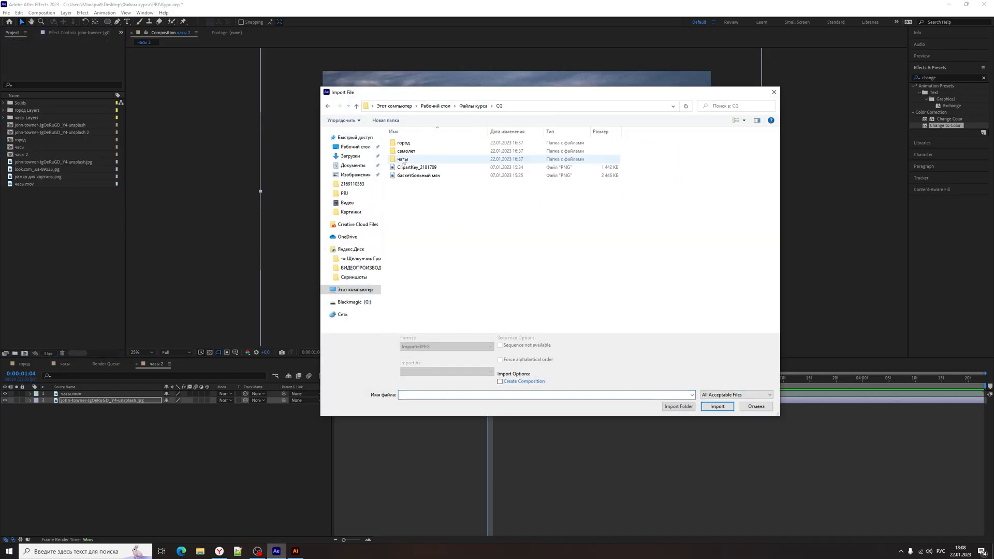
{"action": "double_click", "coordinate": [407, 151]}
{"action": "double_click", "coordinate": [405, 143]}
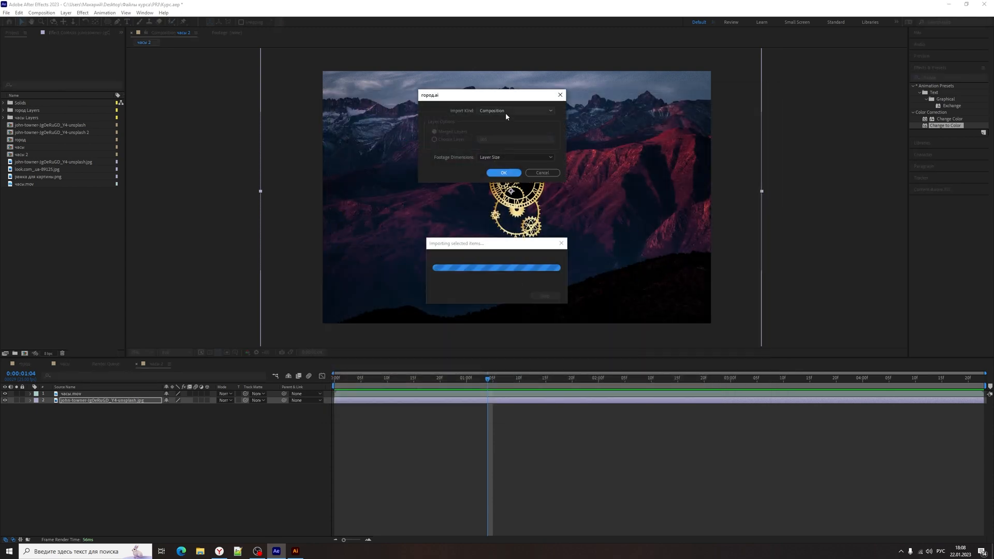
{"action": "left_click", "coordinate": [505, 112]}
{"action": "left_click", "coordinate": [506, 119]}
{"action": "left_click", "coordinate": [504, 172]}
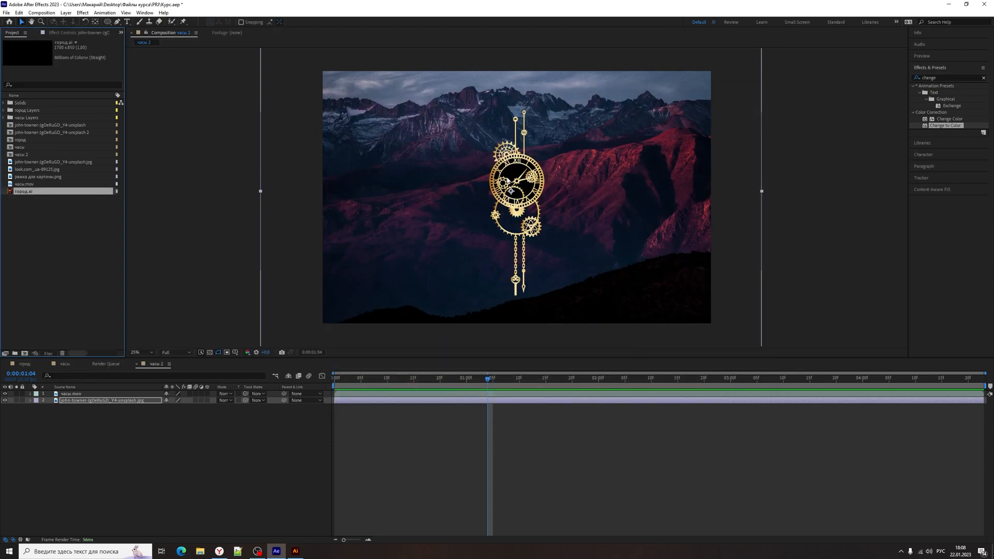
Create a new composition from город.ai and inspect the city artwork up close
{"action": "left_click_drag", "start_coordinate": [23, 192], "coordinate": [24, 353]}
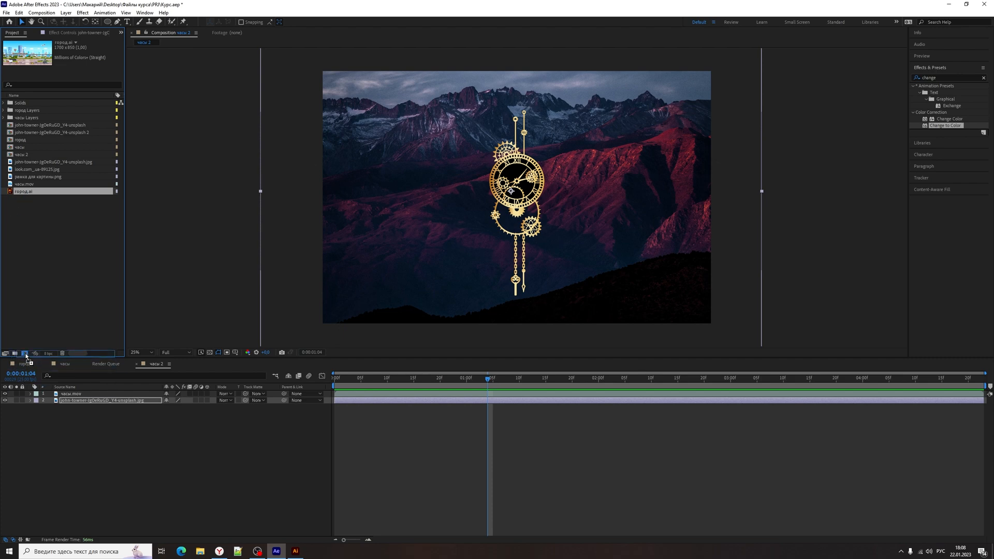
{"action": "scroll", "coordinate": [524, 197], "scroll_direction": "up", "scroll_amount": 4}
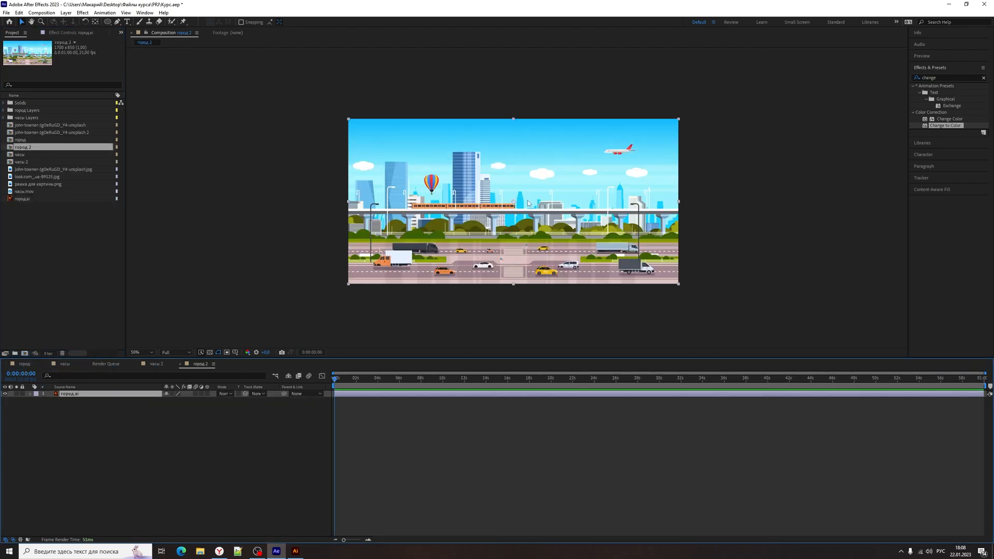
{"action": "scroll", "coordinate": [528, 207], "scroll_direction": "up", "scroll_amount": 1}
{"action": "scroll", "coordinate": [528, 207], "scroll_direction": "down", "scroll_amount": 2}
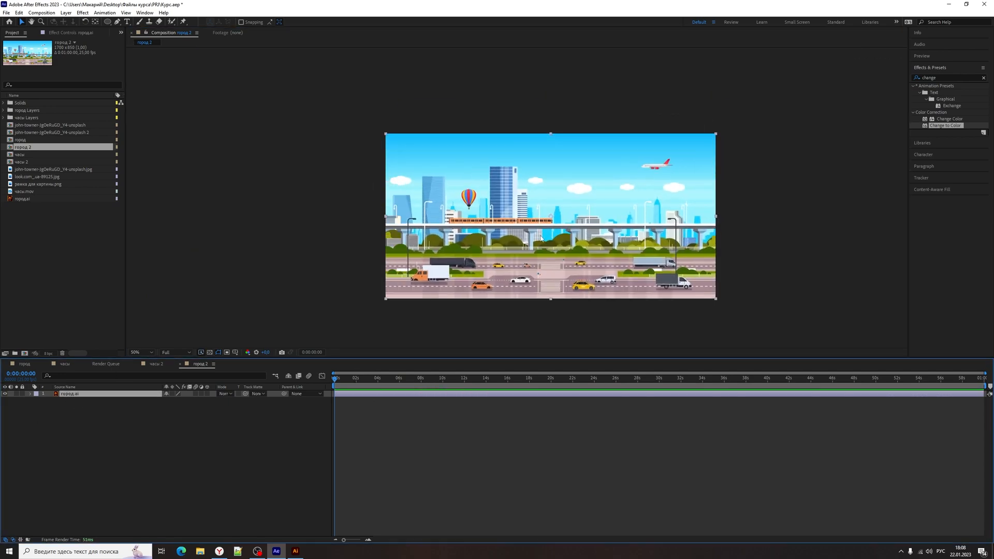
{"action": "left_click", "coordinate": [540, 239]}
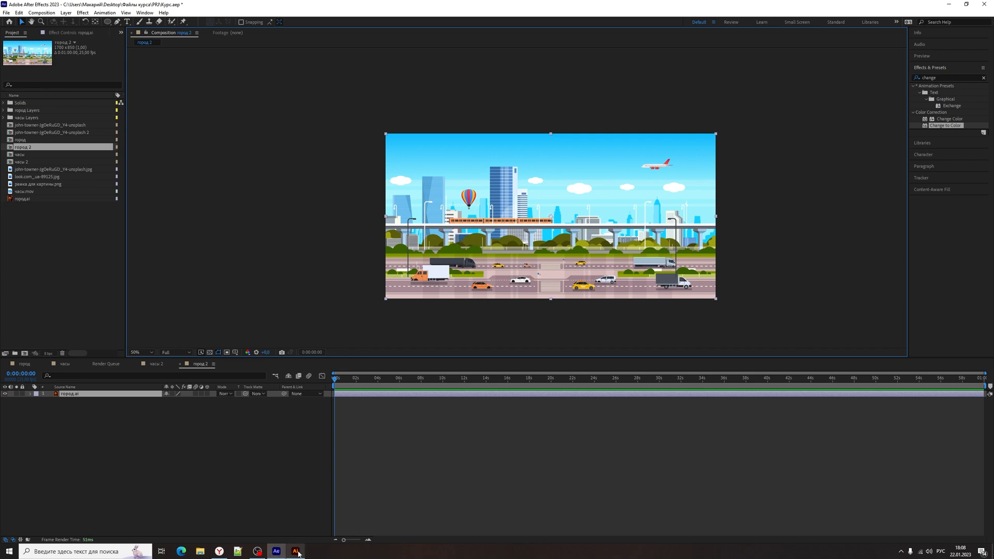
{"action": "left_click", "coordinate": [296, 551]}
{"action": "key", "text": "alt+Tab"}
{"action": "scroll", "coordinate": [455, 202], "scroll_direction": "up", "scroll_amount": 4}
{"action": "scroll", "coordinate": [522, 210], "scroll_direction": "down", "scroll_amount": 2}
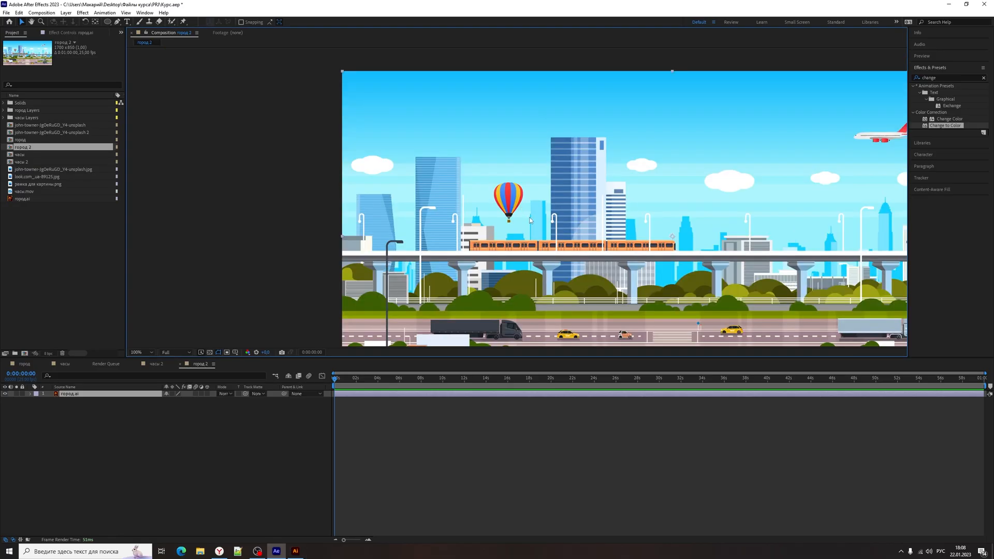
{"action": "scroll", "coordinate": [606, 271], "scroll_direction": "down", "scroll_amount": 2}
{"action": "left_click_drag", "start_coordinate": [606, 271], "coordinate": [580, 271]}
Switch to Illustrator, move the hot air balloon above the artboard and save город.ai
{"action": "key", "text": "alt+Tab"}
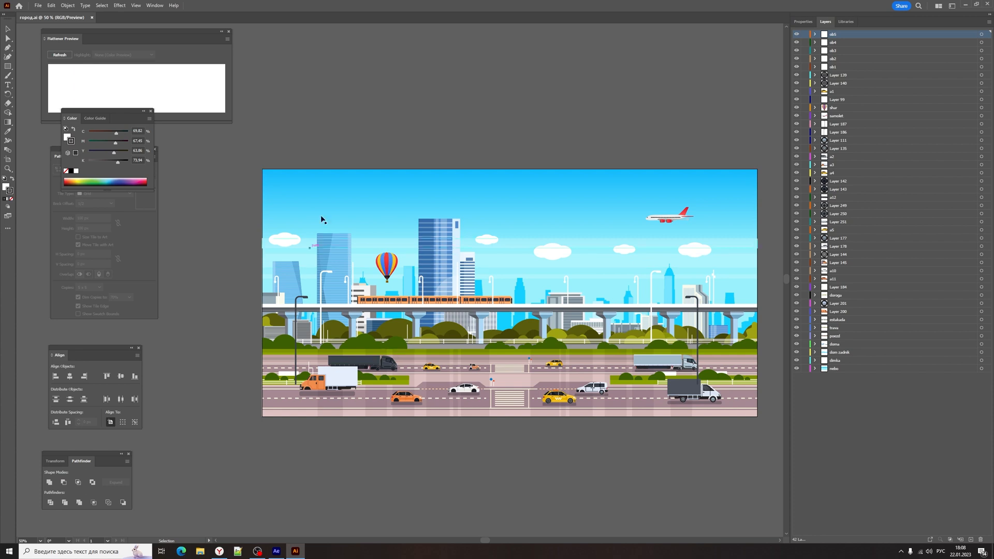
{"action": "left_click", "coordinate": [387, 264]}
{"action": "left_click_drag", "start_coordinate": [386, 264], "coordinate": [416, 126]}
{"action": "left_click", "coordinate": [520, 100]}
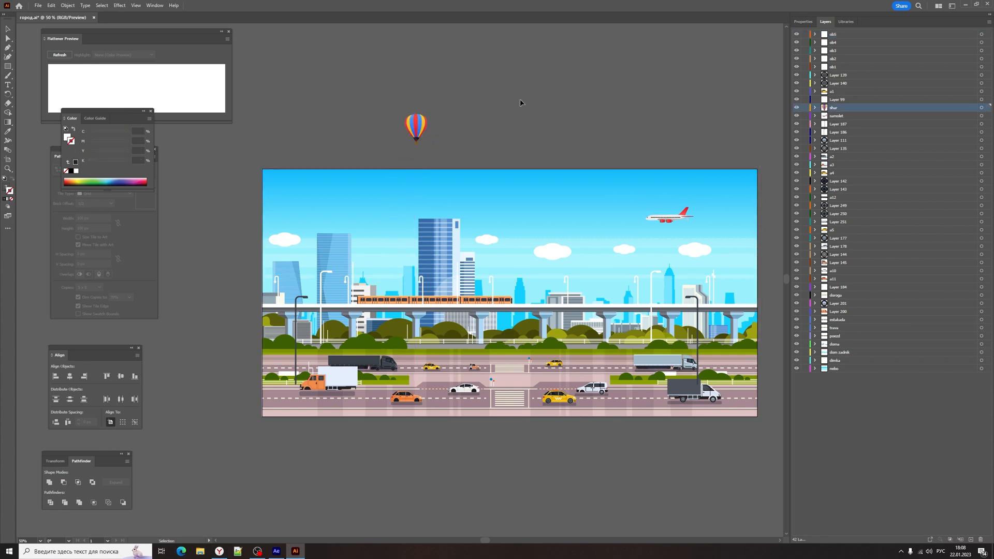
{"action": "left_click", "coordinate": [38, 6]}
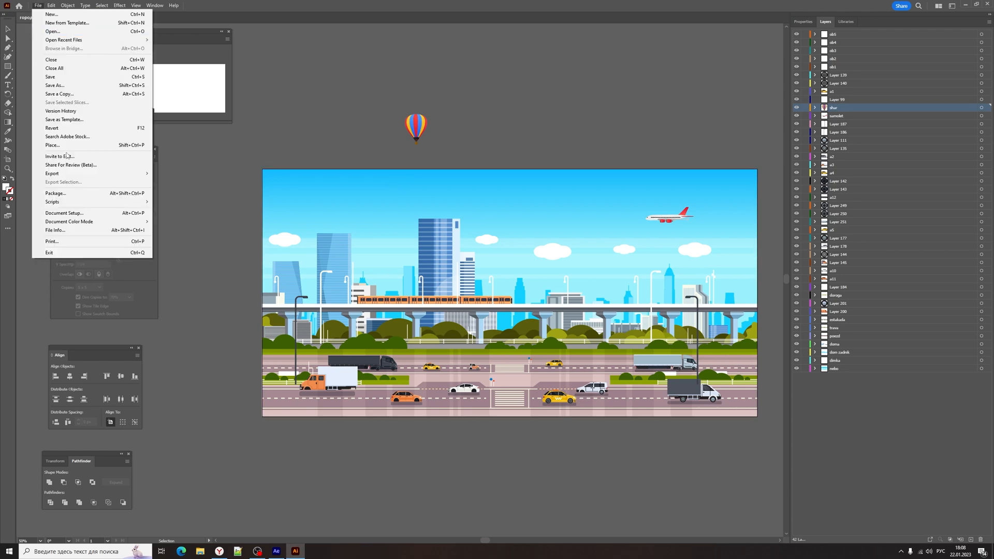
{"action": "left_click", "coordinate": [51, 76]}
Switch to After Effects and move the playhead to refresh the город 2 composition and check the saved balloon change
{"action": "key", "text": "alt+Tab"}
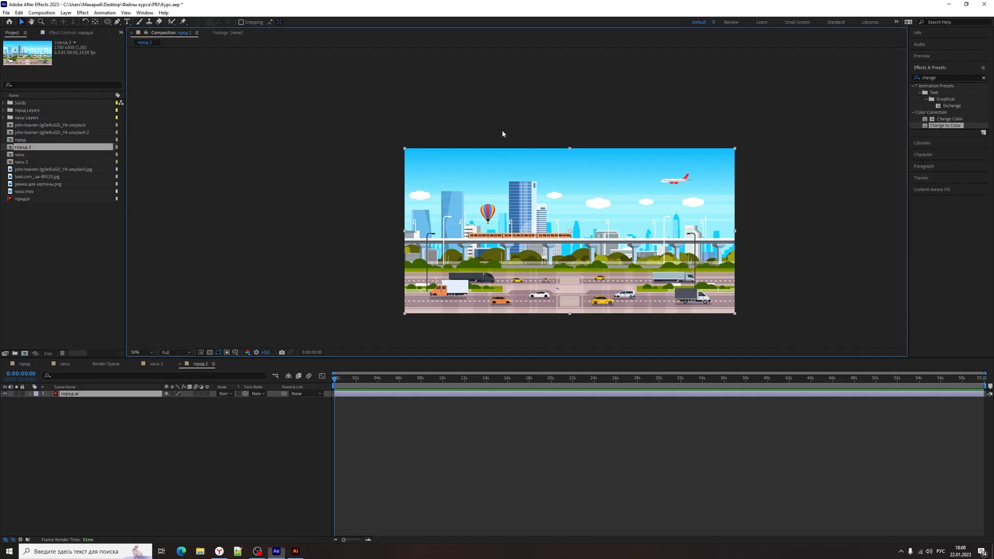
{"action": "left_click_drag", "start_coordinate": [458, 373], "coordinate": [362, 369]}
{"action": "left_click", "coordinate": [413, 443]}
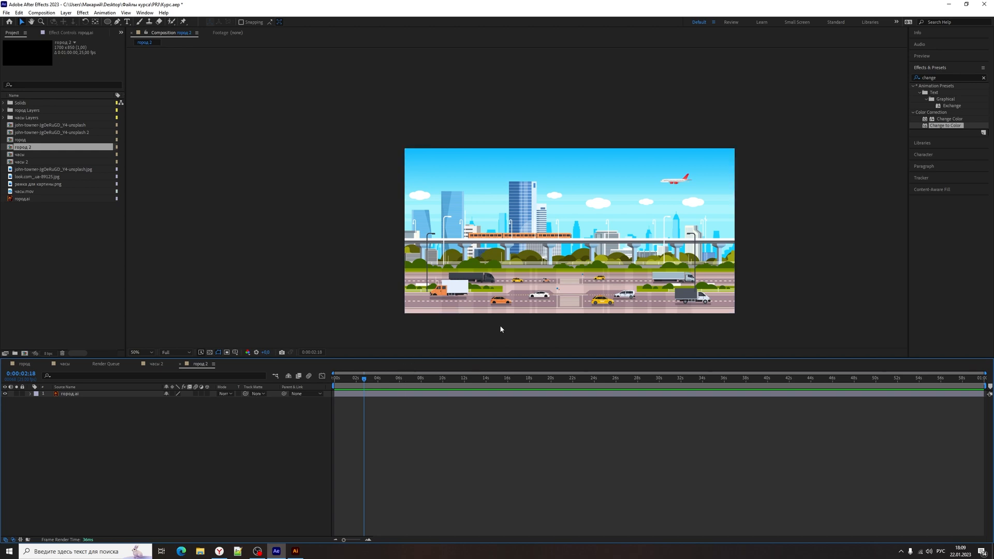
Switch to Illustrator and move the orange train and the airplane out of the scene, above the artboard
{"action": "key", "text": "alt+Tab"}
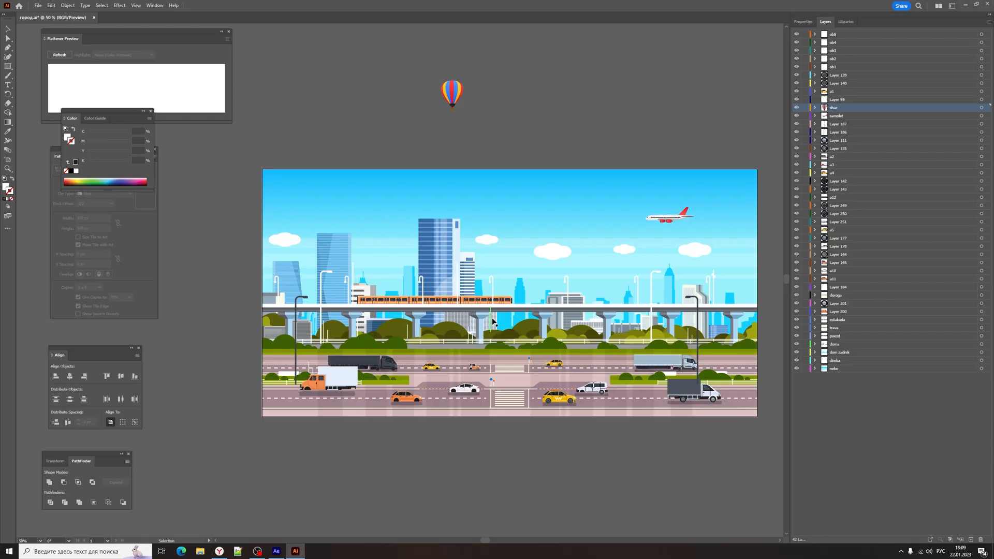
{"action": "left_click", "coordinate": [500, 306]}
{"action": "left_click_drag", "start_coordinate": [500, 306], "coordinate": [641, 88]}
{"action": "left_click_drag", "start_coordinate": [668, 217], "coordinate": [722, 127]}
Select the four clouds to the right of the tall blue tower and move them together above the artboard
{"action": "left_click", "coordinate": [694, 250]}
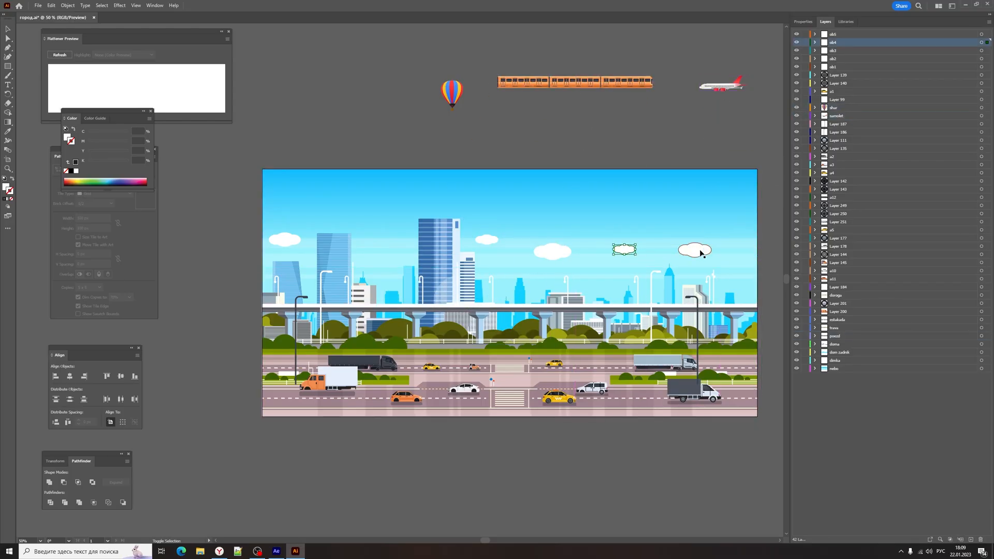
{"action": "left_click", "coordinate": [623, 249], "text": "shift"}
{"action": "left_click", "coordinate": [552, 251], "text": "shift"}
{"action": "left_click", "coordinate": [487, 241], "text": "shift"}
{"action": "left_click_drag", "start_coordinate": [561, 252], "coordinate": [582, 131]}
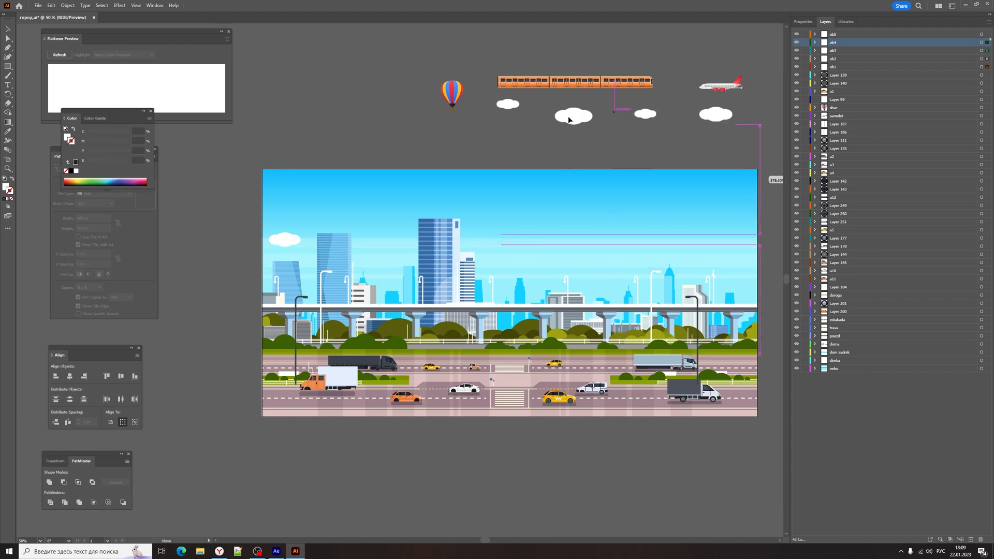
Deselect the clouds placed above the artboard and save город.ai in Illustrator
{"action": "left_click", "coordinate": [518, 148]}
{"action": "key", "text": "alt+Tab"}
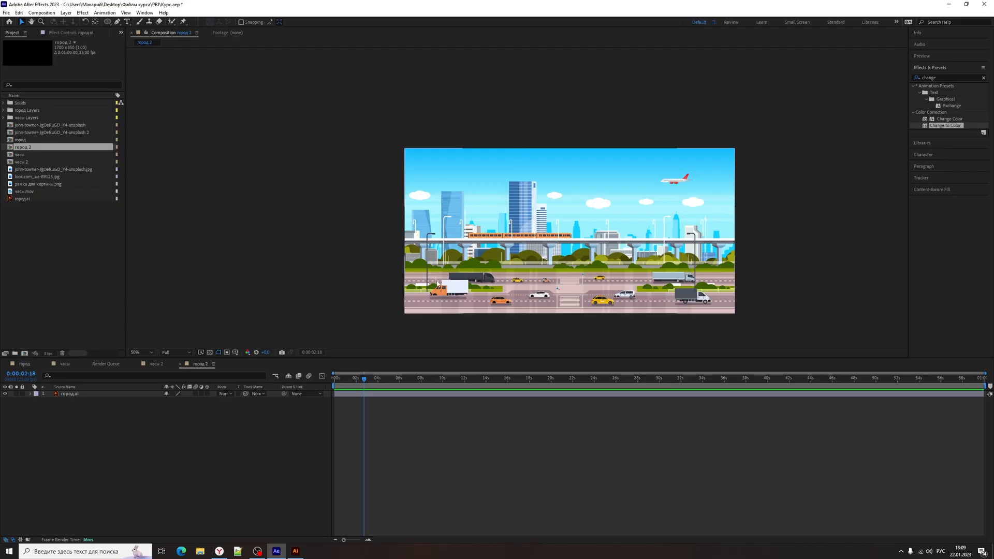
{"action": "key", "text": "alt+Tab"}
{"action": "key", "text": "ctrl+s"}
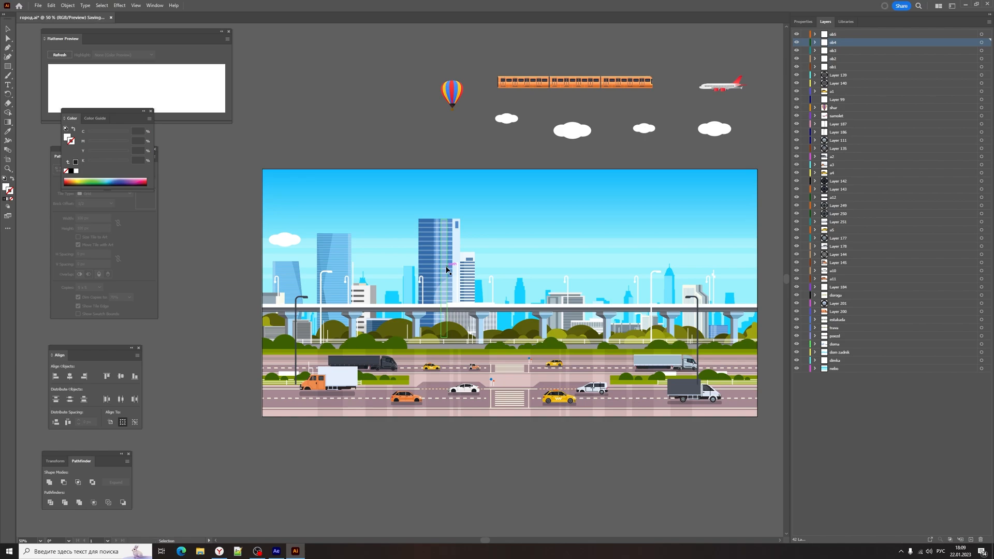
Switch to After Effects and scrub the playhead to refresh the город 2 composition with the saved changes
{"action": "key", "text": "alt+Tab"}
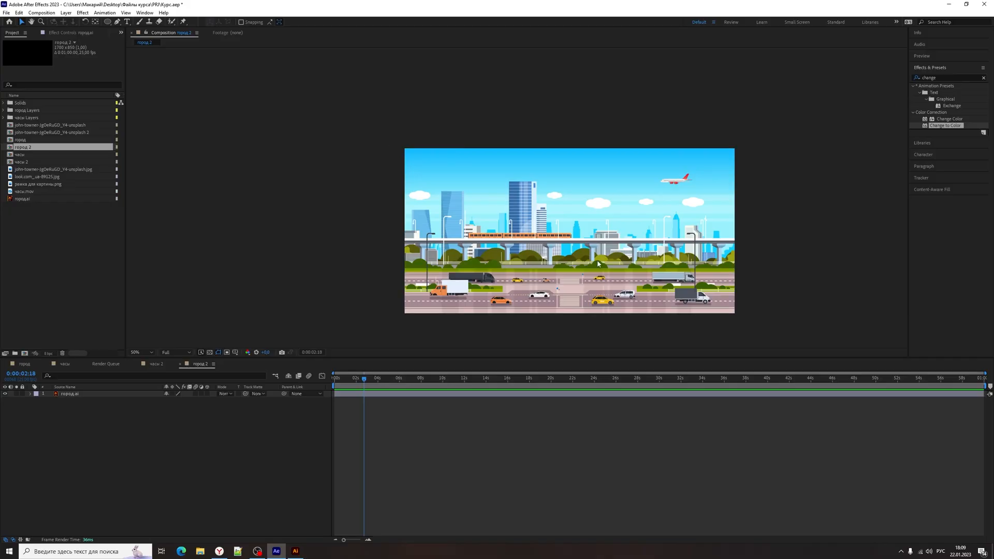
{"action": "left_click", "coordinate": [447, 379]}
{"action": "left_click_drag", "start_coordinate": [449, 382], "coordinate": [364, 382]}
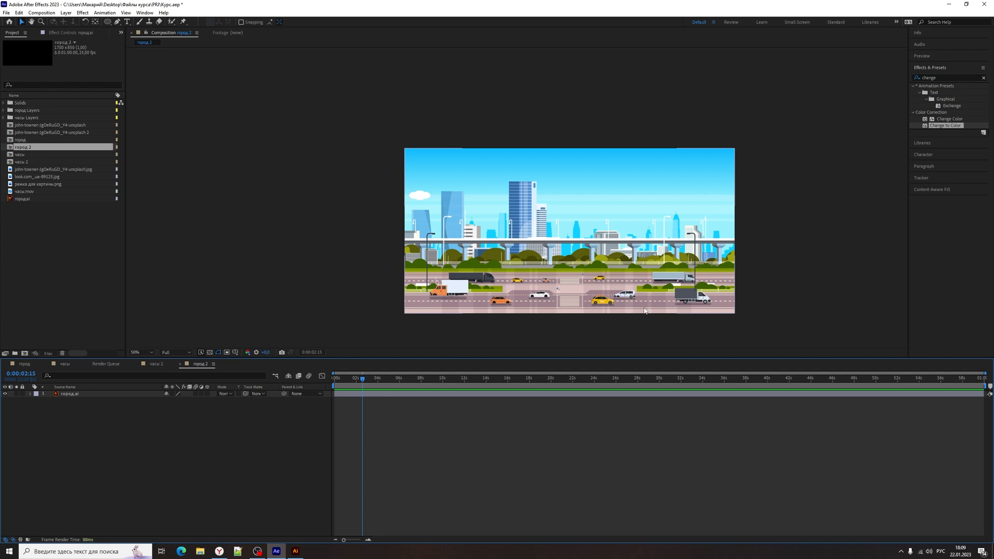
Switch to Illustrator, enlarge the airplane greatly, place it in the sky beside the tall blue tower and save город.ai
{"action": "key", "text": "alt+Tab"}
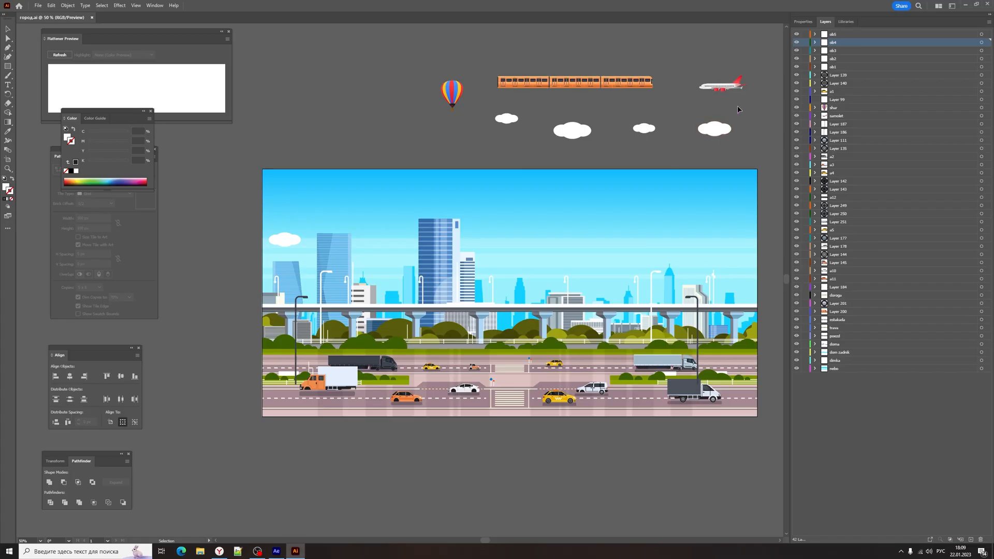
{"action": "left_click_drag", "start_coordinate": [708, 86], "coordinate": [462, 292]}
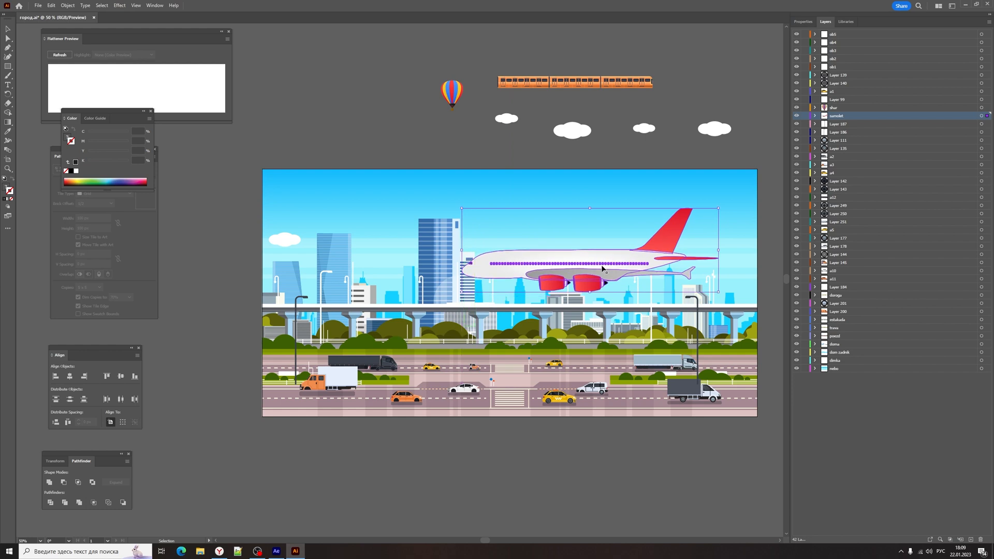
{"action": "left_click_drag", "start_coordinate": [601, 265], "coordinate": [650, 236]}
{"action": "left_click", "coordinate": [383, 145]}
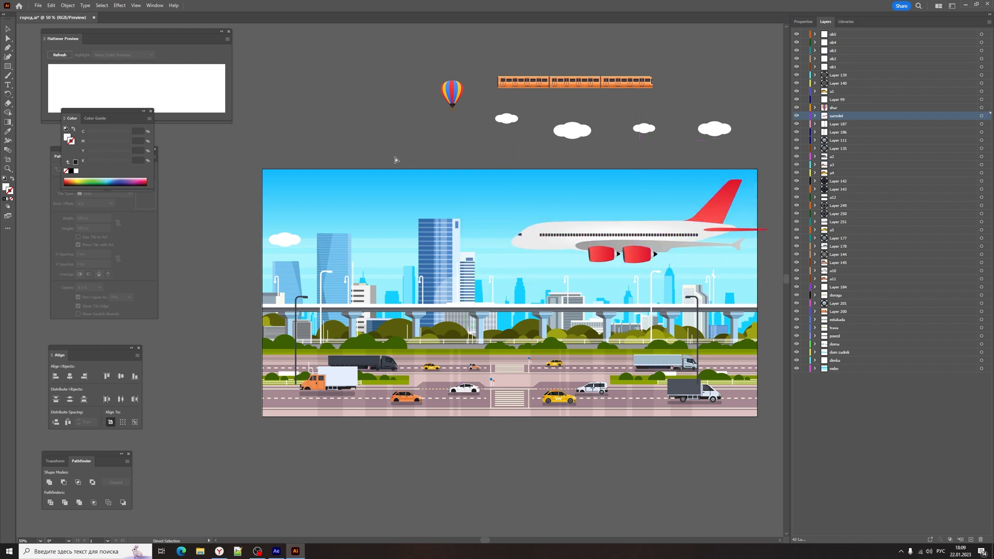
{"action": "key", "text": "ctrl+s"}
Switch to After Effects and move the playhead to about 7 seconds to check the airplane change in город 2
{"action": "key", "text": "alt+Tab"}
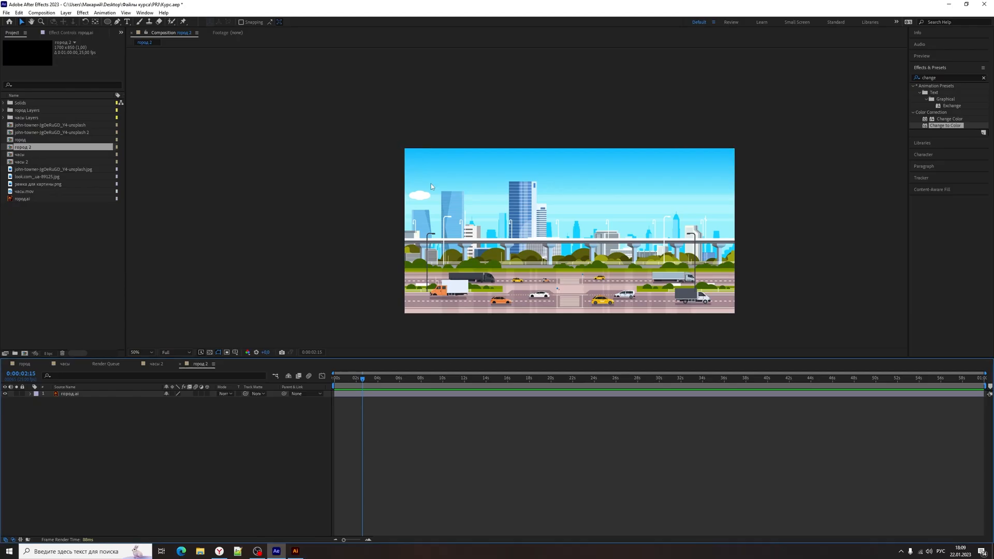
{"action": "key", "text": "alt+Tab"}
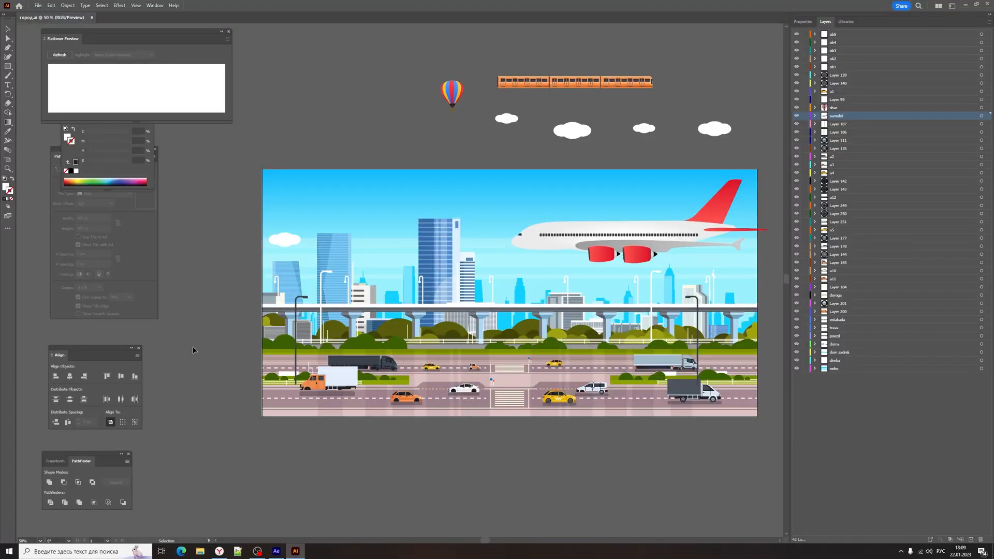
{"action": "key", "text": "alt+Tab"}
{"action": "left_click", "coordinate": [418, 379]}
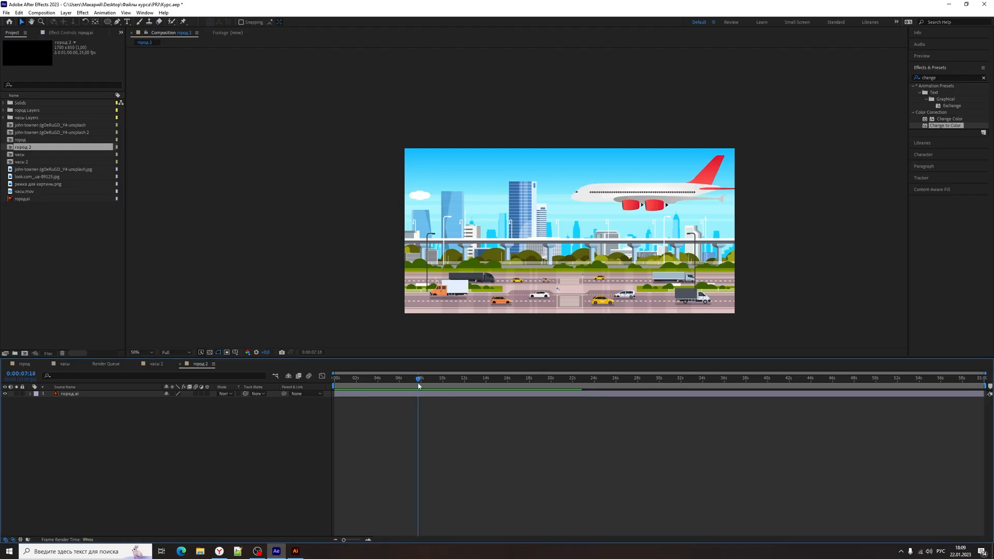
{"action": "left_click", "coordinate": [637, 194]}
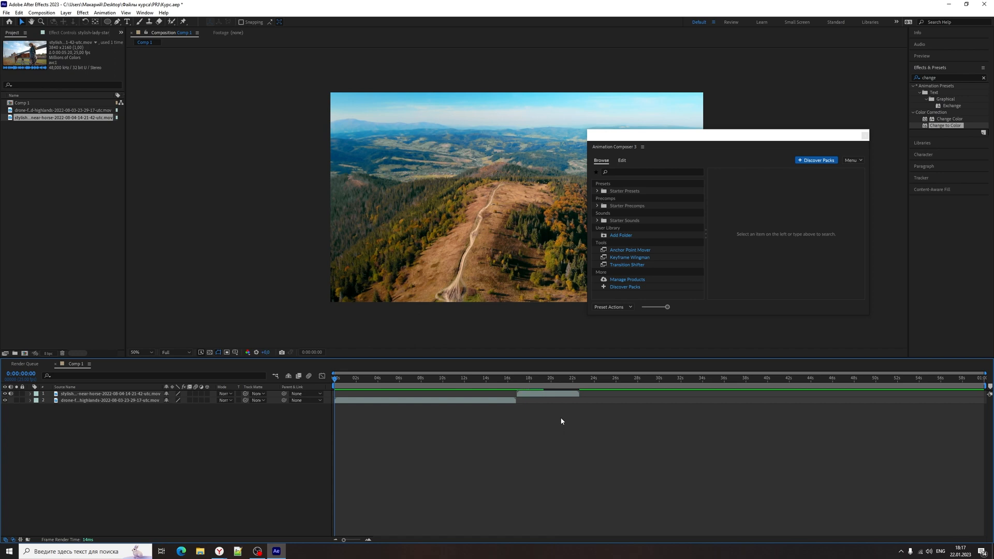
View the Mister Horse page of After Effects products in the browser and return to After Effects
{"action": "mouse_move", "coordinate": [219, 552]}
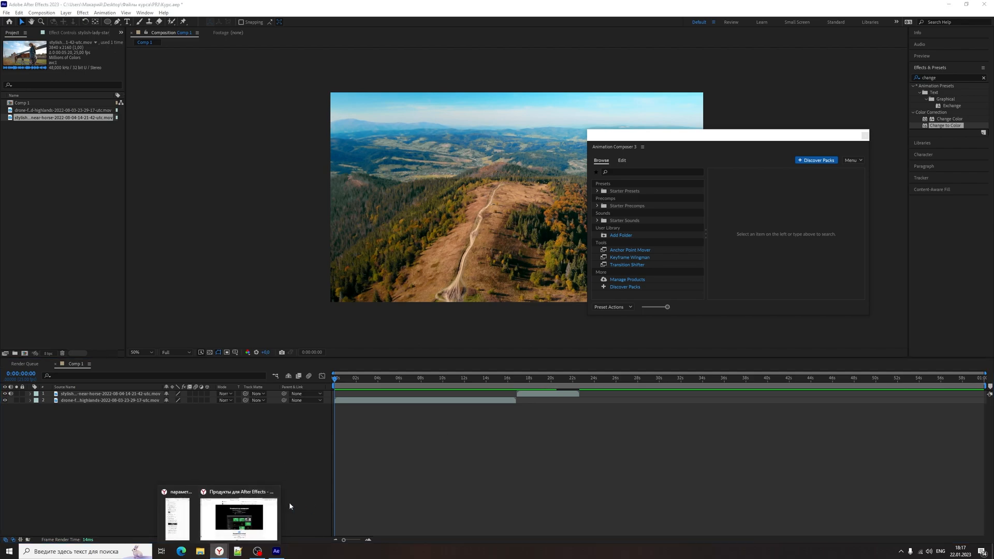
{"action": "left_click", "coordinate": [248, 516]}
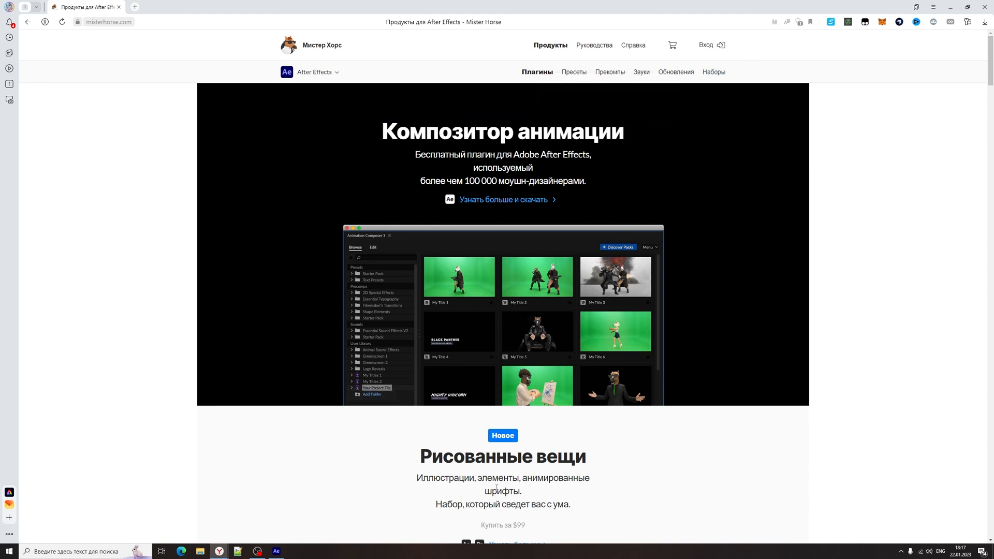
{"action": "left_click", "coordinate": [276, 551]}
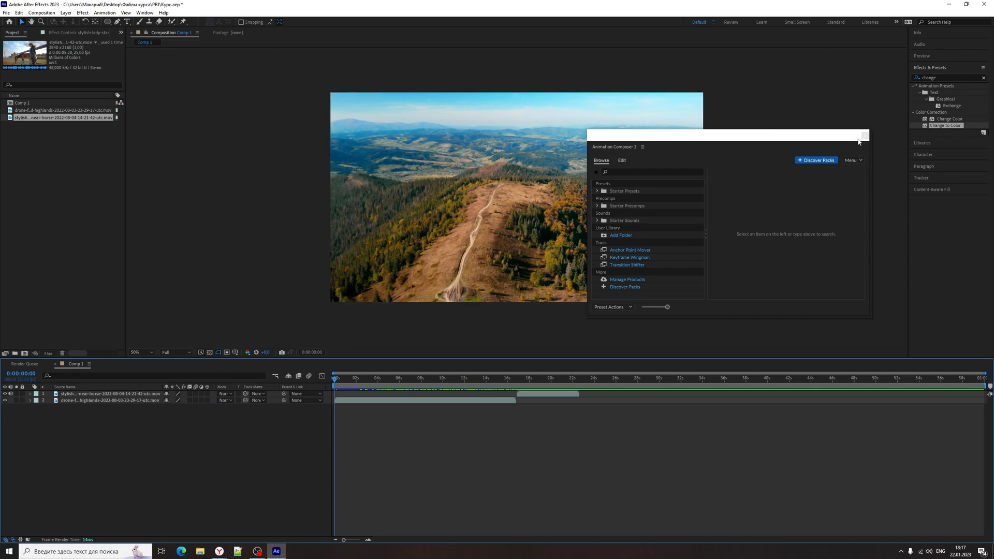
Move the Animation Composer 3 window over the Project panel and show its Transitions - 2D Layer starter presets
{"action": "left_click_drag", "start_coordinate": [842, 138], "coordinate": [128, 72]}
{"action": "left_click", "coordinate": [145, 13]}
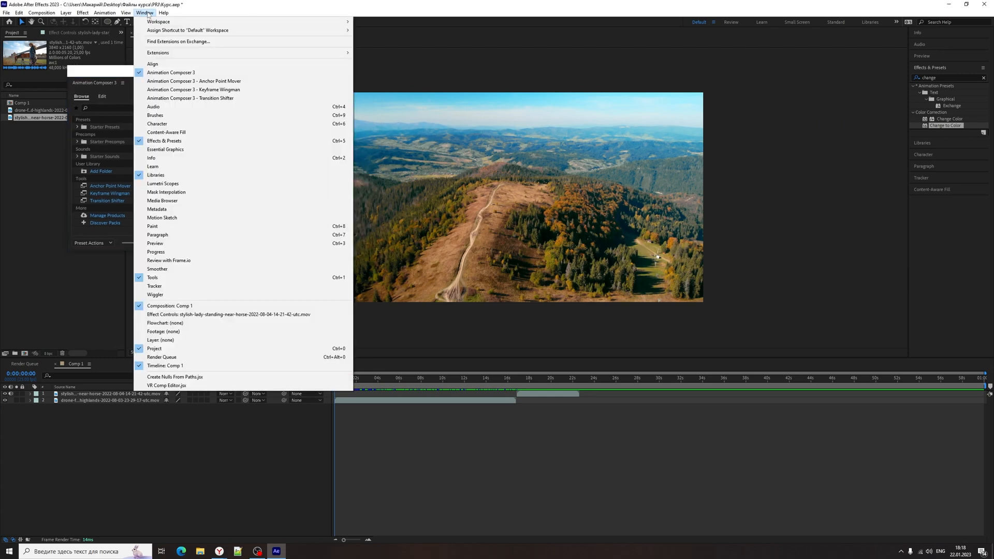
{"action": "left_click", "coordinate": [95, 77]}
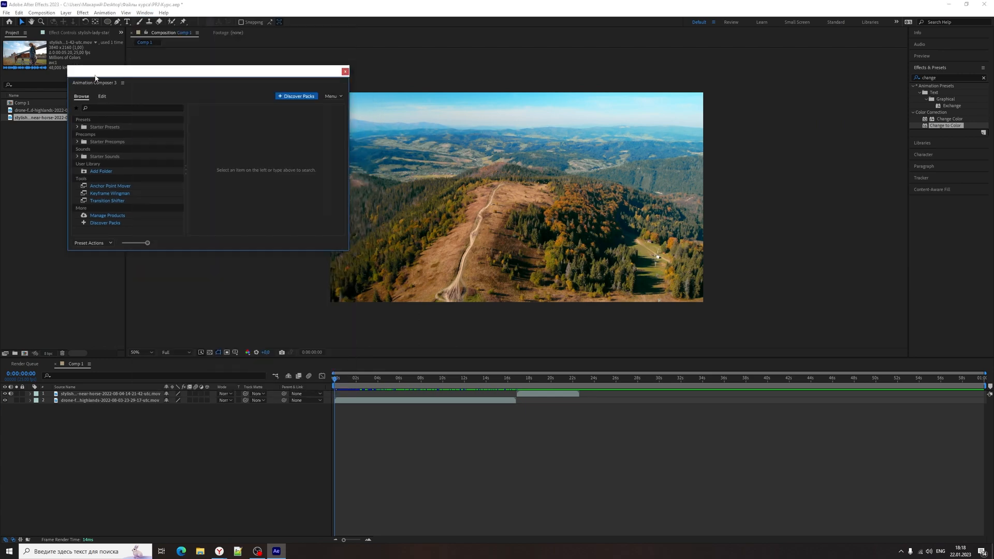
{"action": "double_click", "coordinate": [86, 129]}
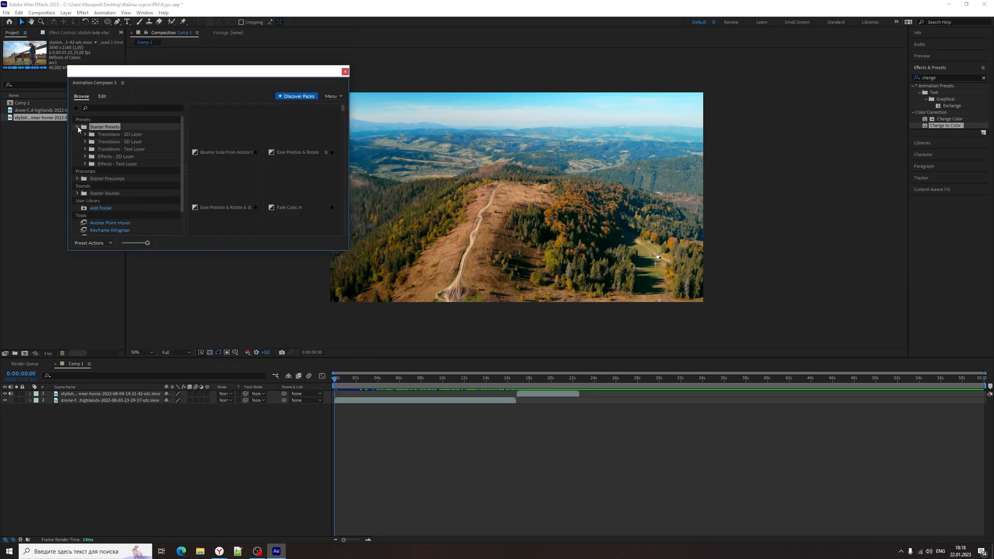
{"action": "left_click", "coordinate": [91, 136]}
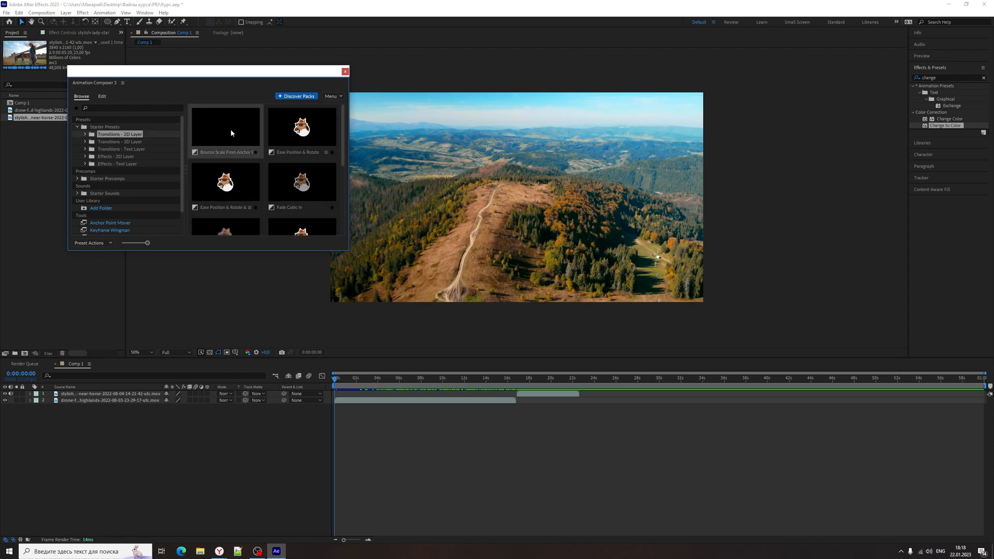
Switch to the browser, search Yandex for "logo png" in a new tab and show the image results
{"action": "left_click", "coordinate": [252, 510]}
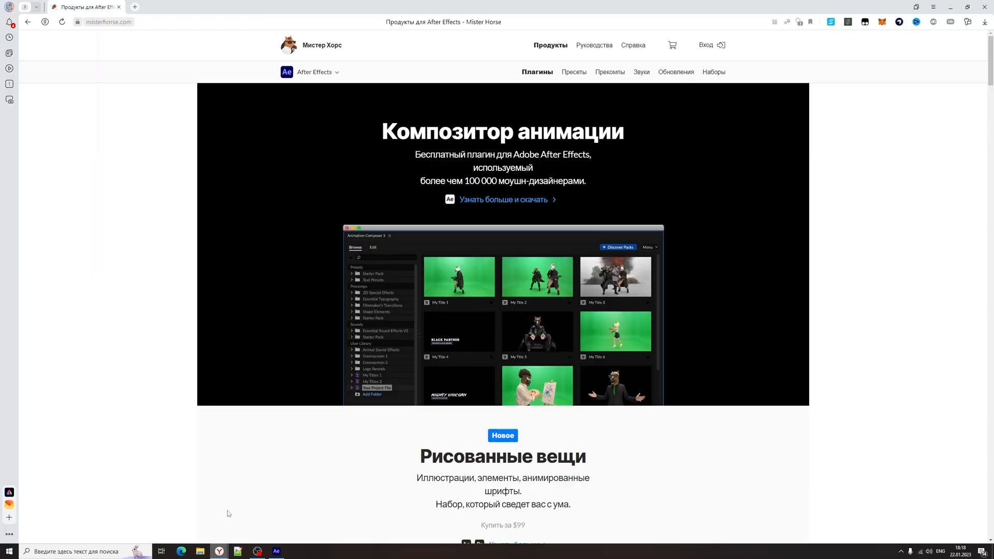
{"action": "left_click", "coordinate": [136, 7]}
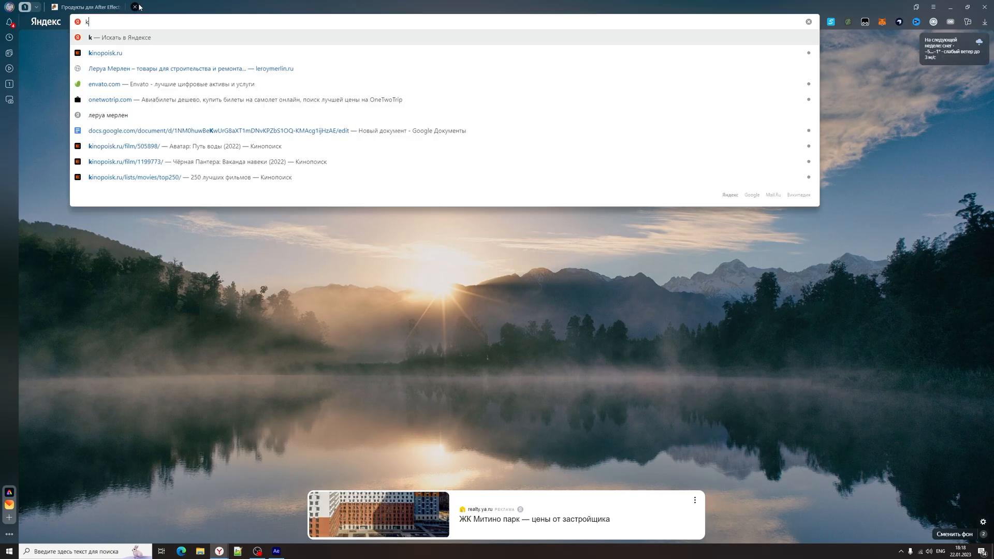
{"action": "type", "text": "k"}
{"action": "key", "text": "BackSpace"}
{"action": "type", "text": "logo png"}
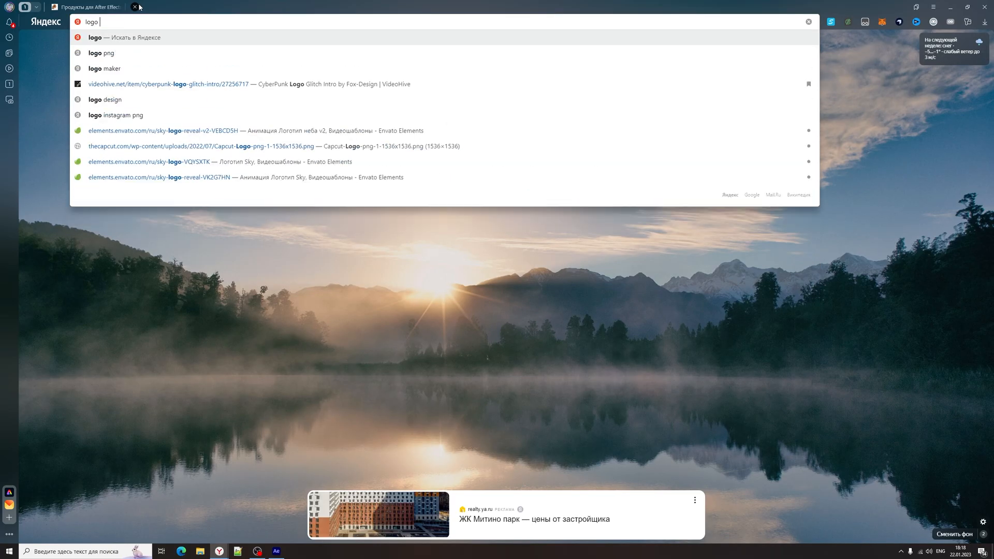
{"action": "key", "text": "Return"}
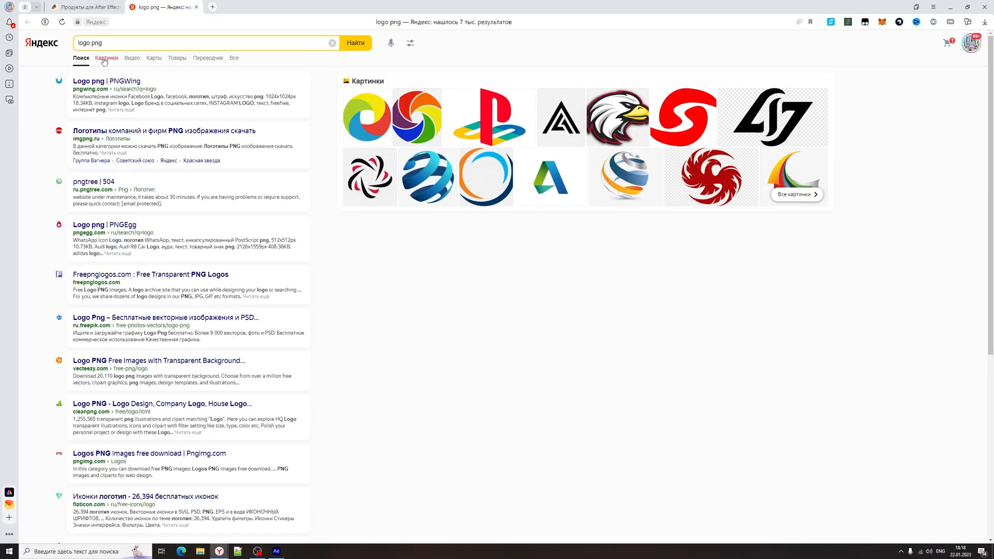
{"action": "left_click", "coordinate": [105, 58]}
Open the four-colour circular Chrome logo at full size and save it as kjuj gyu.png in the Картинки folder
{"action": "left_click", "coordinate": [88, 129]}
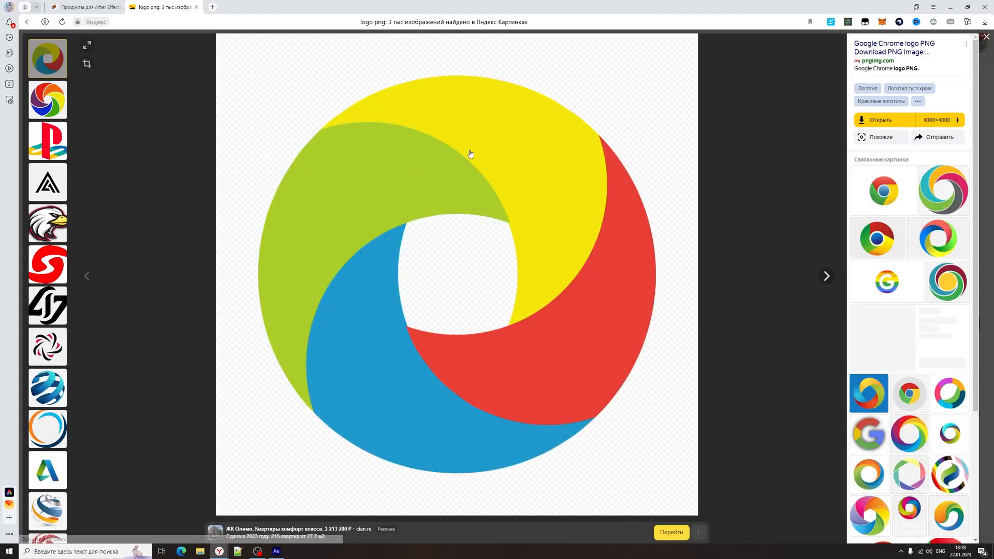
{"action": "left_click", "coordinate": [880, 126]}
{"action": "right_click", "coordinate": [511, 243]}
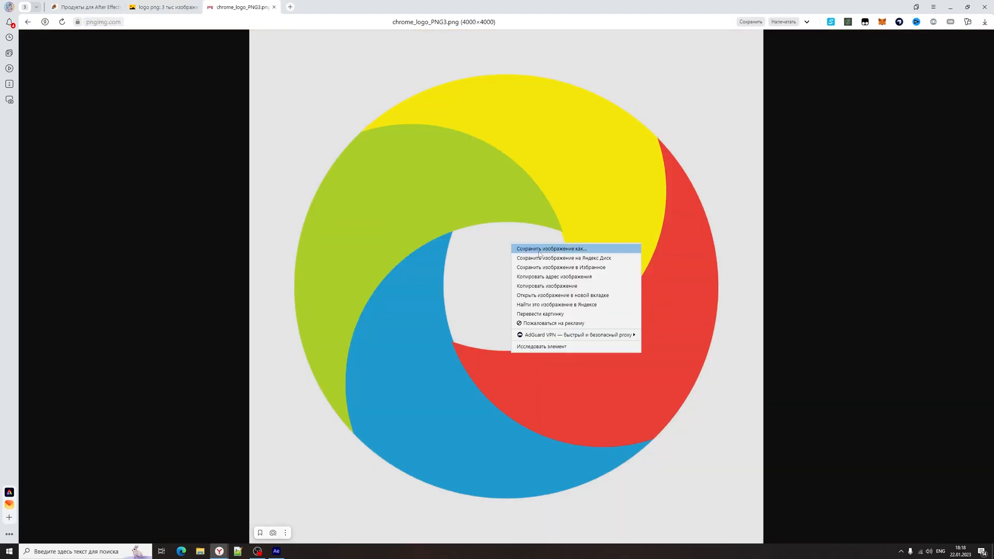
{"action": "left_click", "coordinate": [540, 251]}
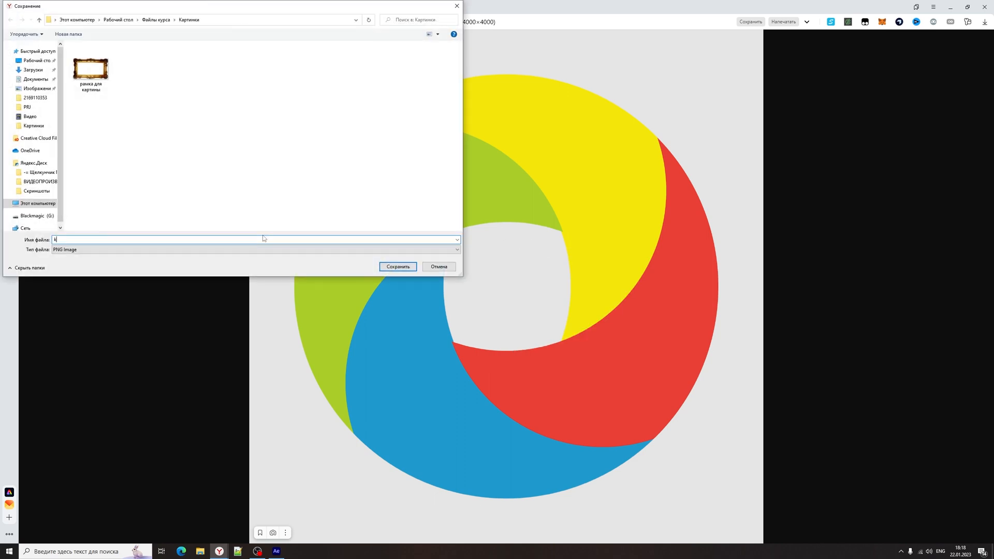
{"action": "key", "text": "Return"}
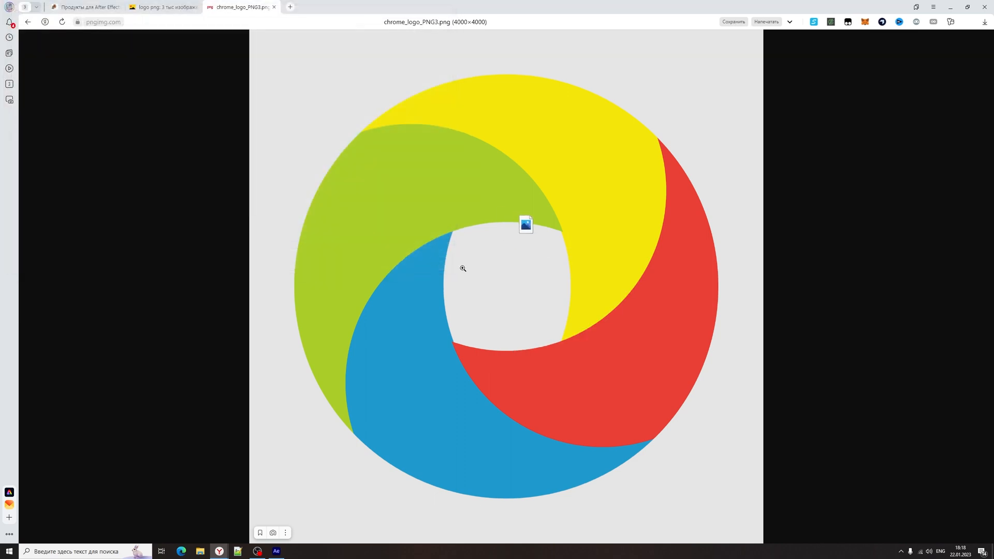
Bring the downloaded kjuj gyu.png into After Effects and add it as the top layer of Comp 1
{"action": "key", "text": "alt+Tab"}
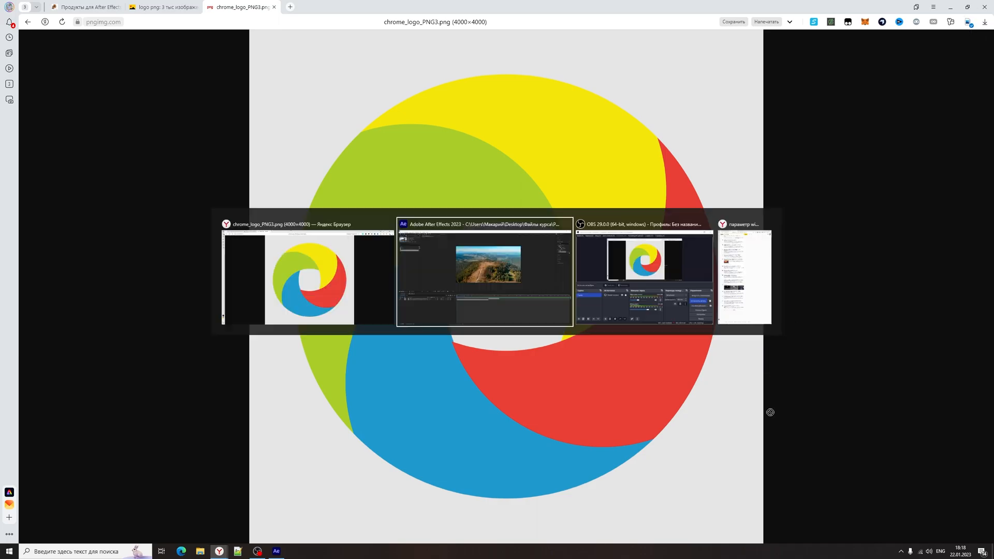
{"action": "left_click_drag", "start_coordinate": [775, 417], "coordinate": [716, 397]}
{"action": "left_click_drag", "start_coordinate": [244, 449], "coordinate": [244, 448]}
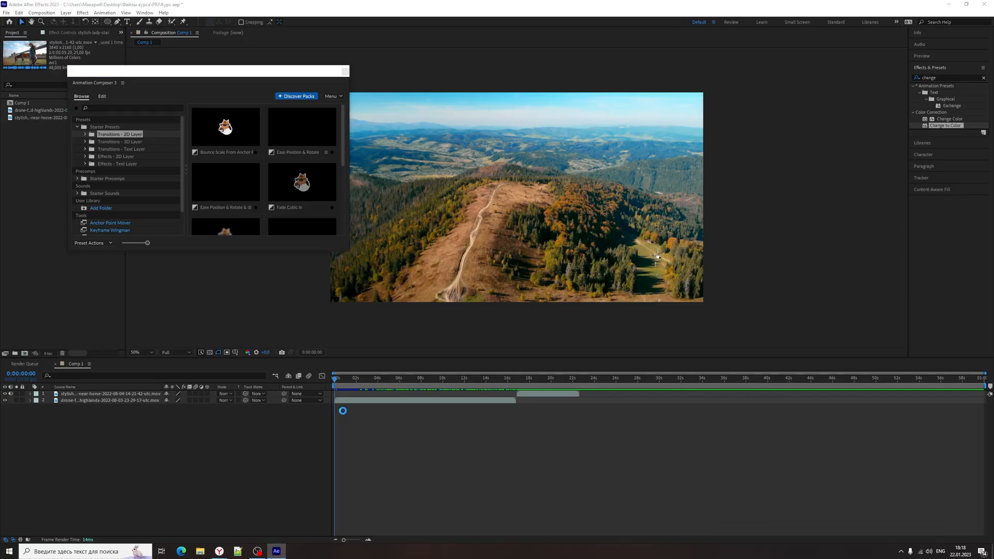
Scale the logo layer down proportionally to a small circle in the middle of the frame
{"action": "scroll", "coordinate": [724, 224], "scroll_direction": "down", "scroll_amount": 2}
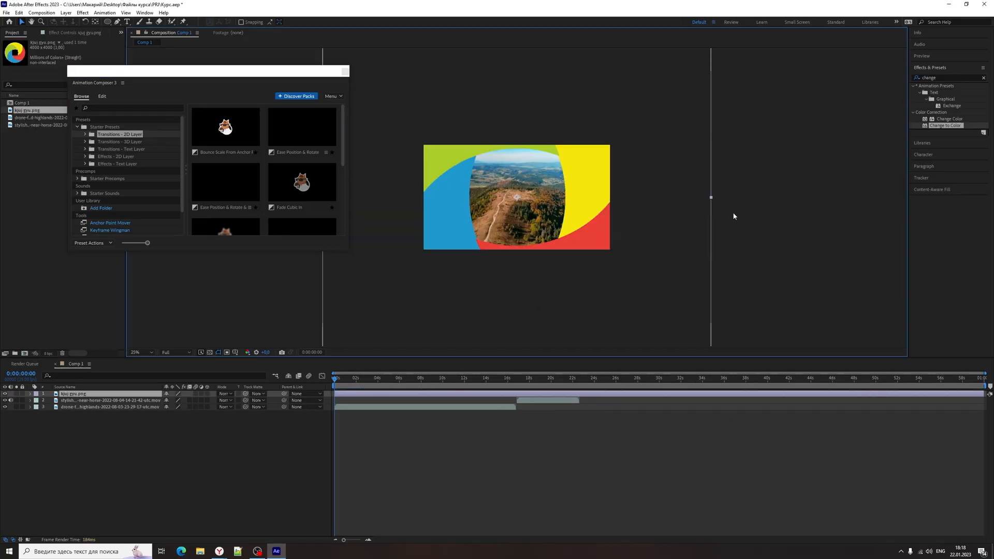
{"action": "left_click_drag", "start_coordinate": [711, 197], "coordinate": [542, 210]}
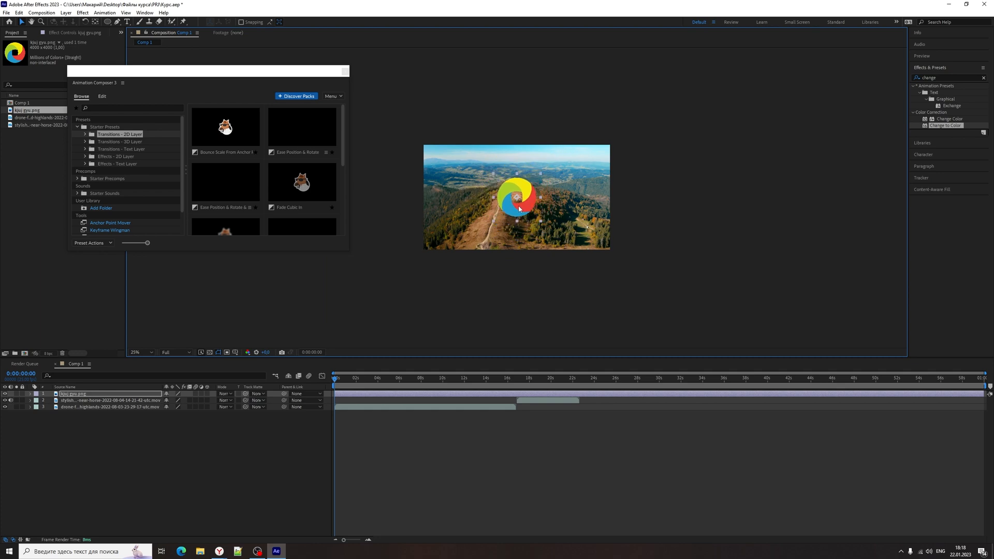
{"action": "scroll", "coordinate": [519, 209], "scroll_direction": "up", "scroll_amount": 2}
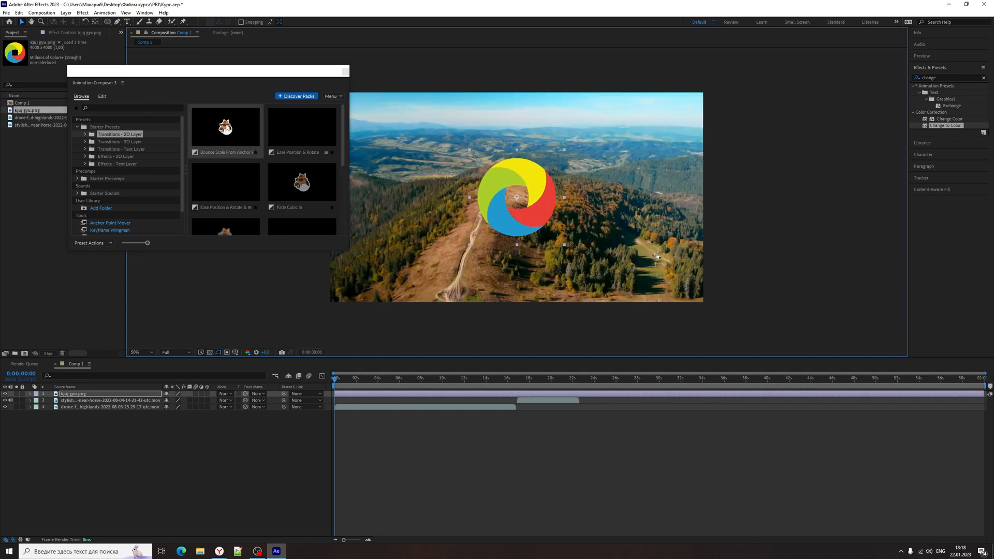
Enlarge the Animation Composer 3 window, select the Bounce Scale From Anchor Point preset and move the window clear of the logo
{"action": "left_click_drag", "start_coordinate": [348, 251], "coordinate": [470, 354]}
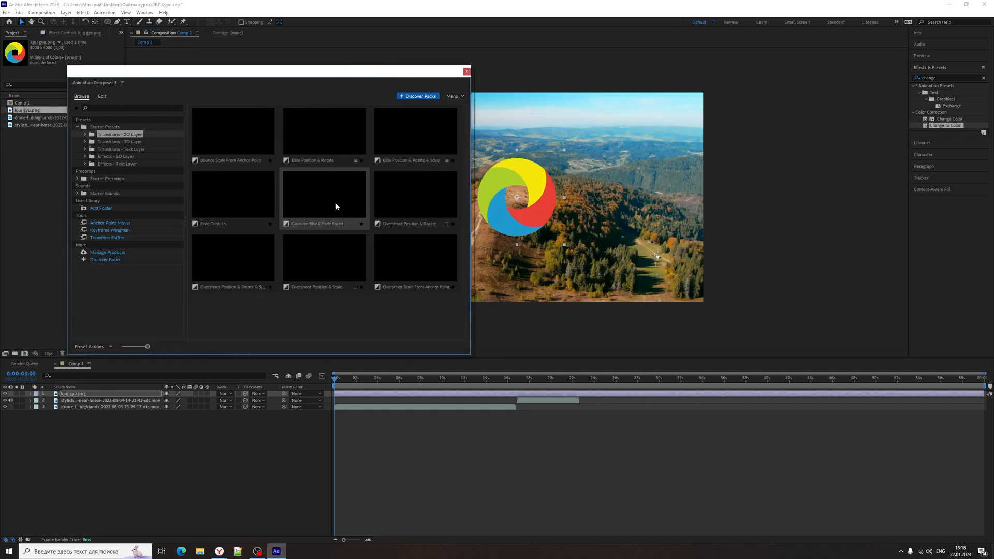
{"action": "left_click", "coordinate": [292, 204]}
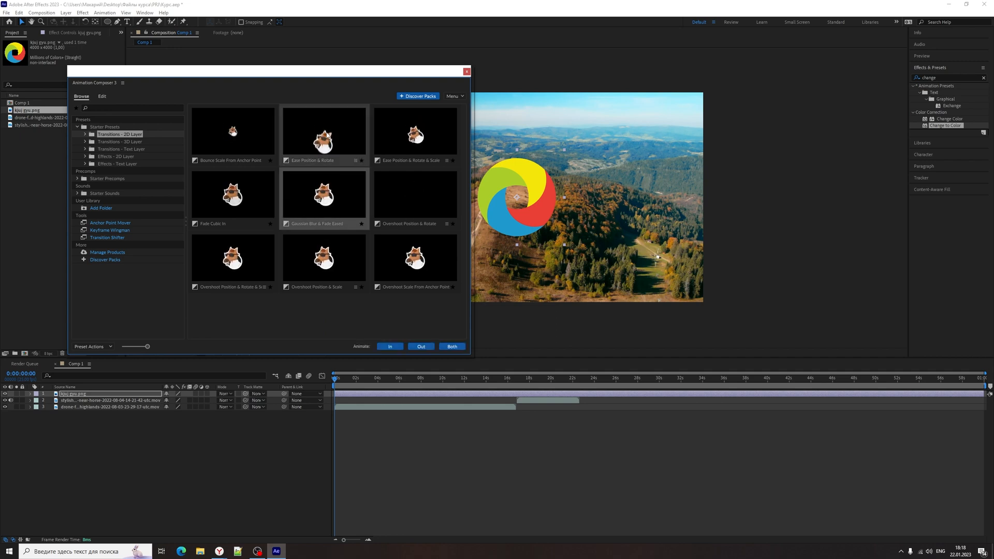
{"action": "left_click", "coordinate": [236, 137]}
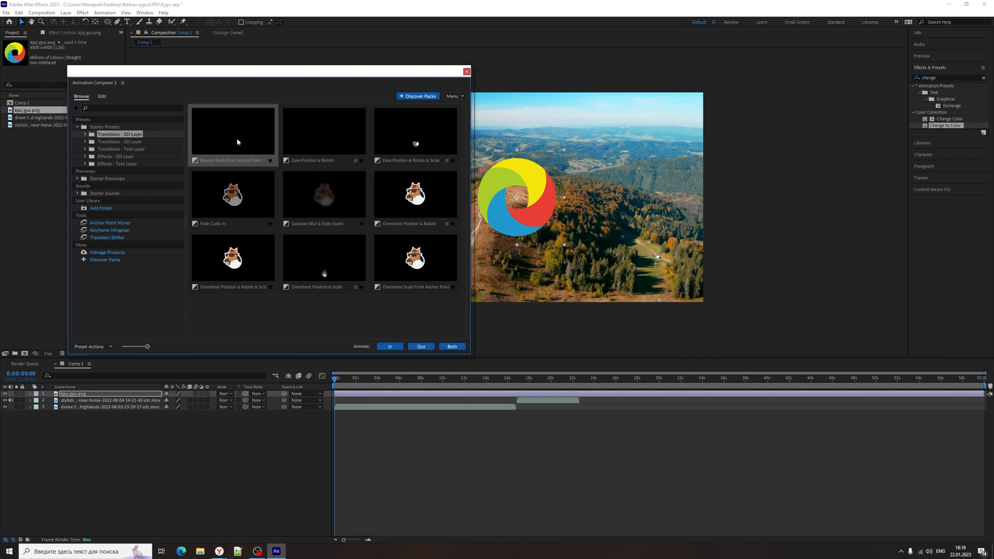
{"action": "left_click_drag", "start_coordinate": [348, 84], "coordinate": [287, 71]}
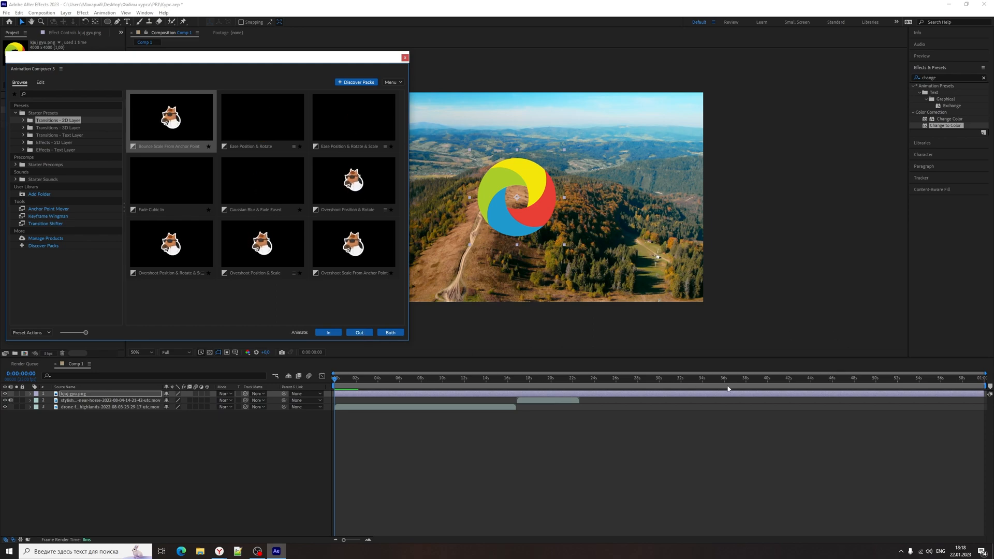
Trim the logo layer's end to 0:00:25:12 and apply Bounce Scale From Anchor Point as its In transition
{"action": "left_click", "coordinate": [611, 385]}
{"action": "left_click", "coordinate": [611, 386]}
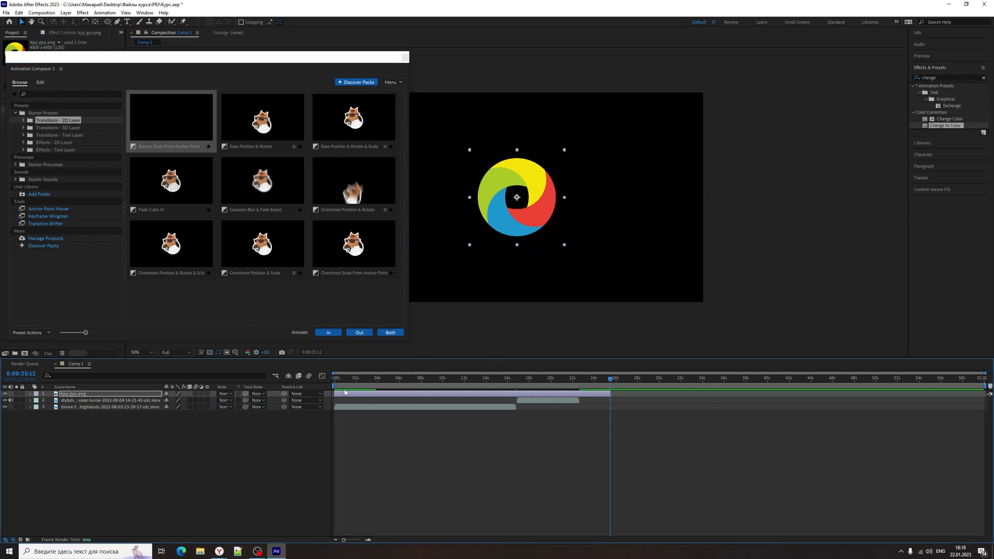
{"action": "left_click_drag", "start_coordinate": [345, 390], "coordinate": [325, 381]}
{"action": "left_click", "coordinate": [191, 117]}
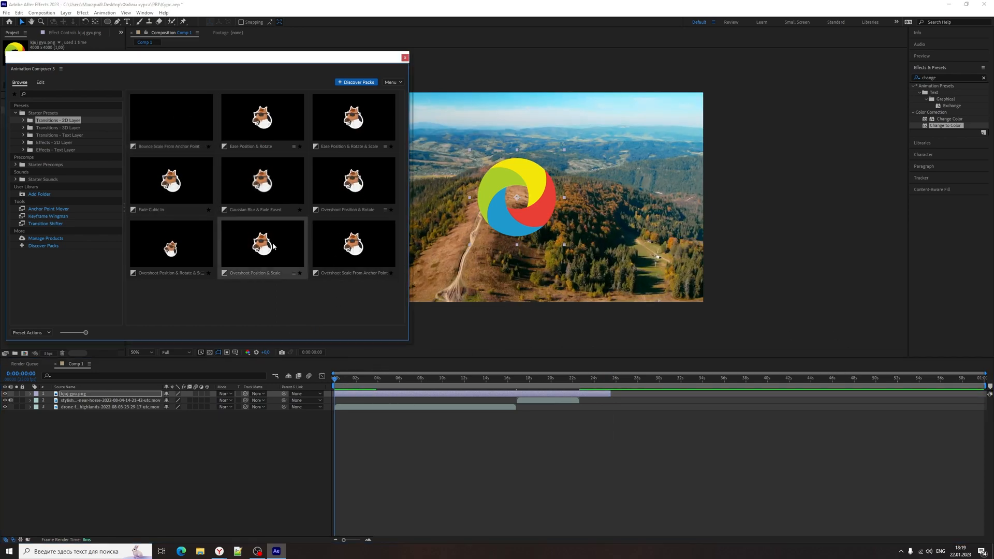
{"action": "left_click", "coordinate": [171, 116]}
{"action": "left_click", "coordinate": [332, 335]}
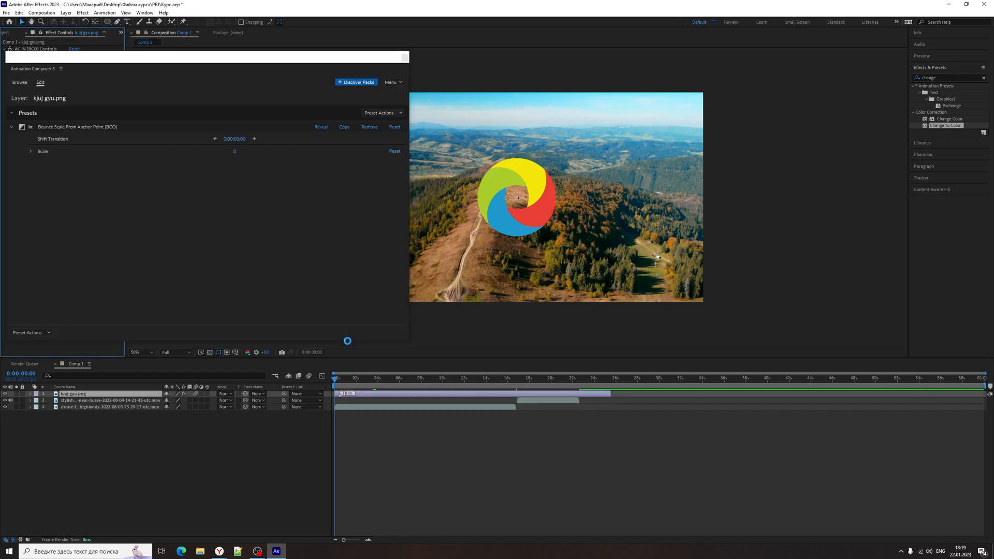
Play Comp 1 from the start to preview the logo's bounce entrance
{"action": "mouse_move", "coordinate": [343, 383]}
{"action": "left_mouse_down"}
{"action": "mouse_move", "coordinate": [361, 382]}
{"action": "mouse_move", "coordinate": [330, 390]}
{"action": "left_mouse_up"}
{"action": "key", "text": "space"}
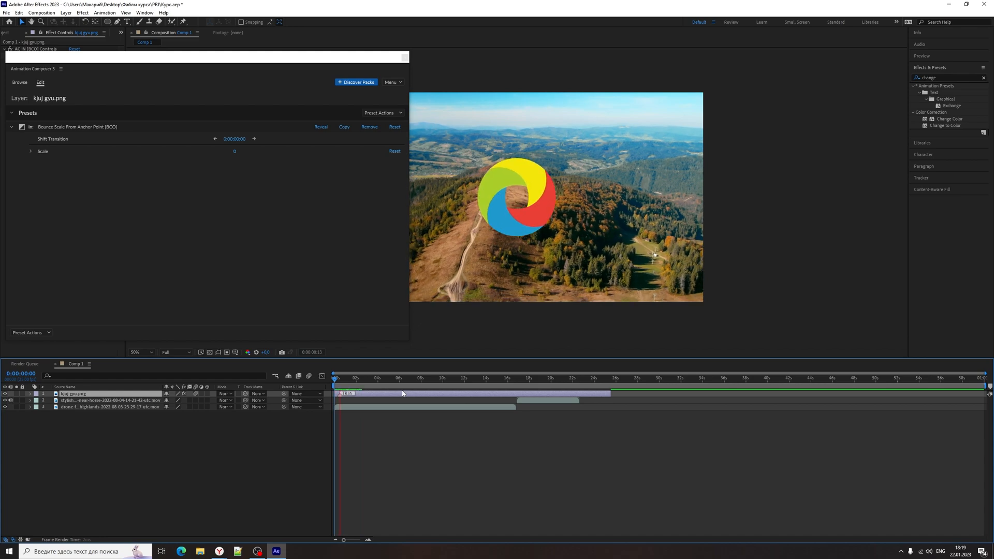
{"action": "key", "text": "space"}
Try the logo's In transition marker at several times up to about 5 s with playback, and return it to the layer's start
{"action": "key", "text": "space"}
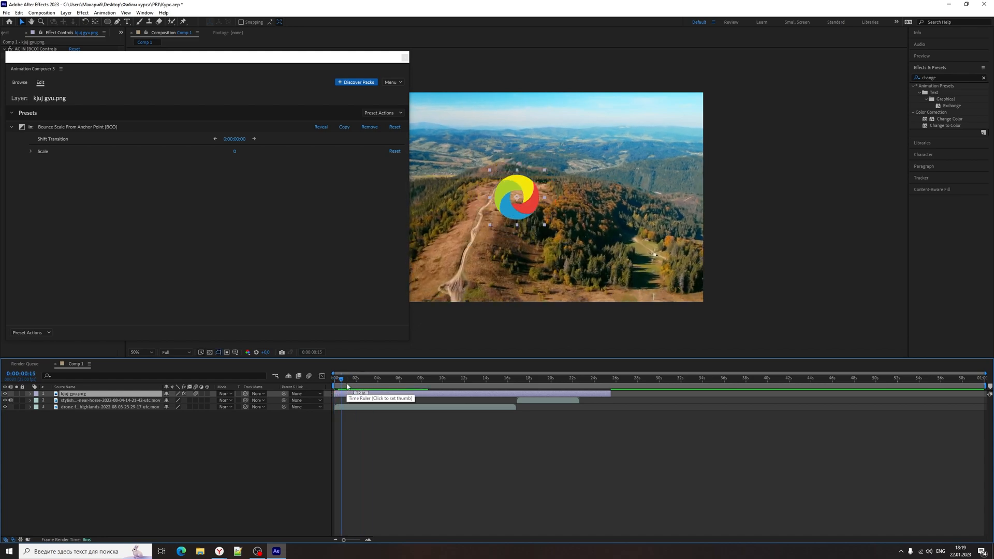
{"action": "key", "text": "space"}
{"action": "key", "text": "space"}
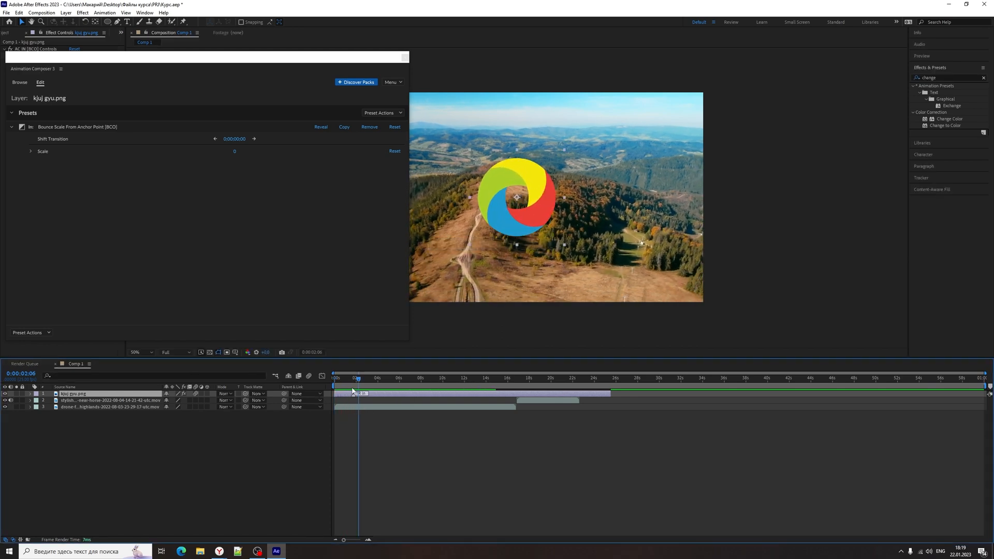
{"action": "key", "text": "space"}
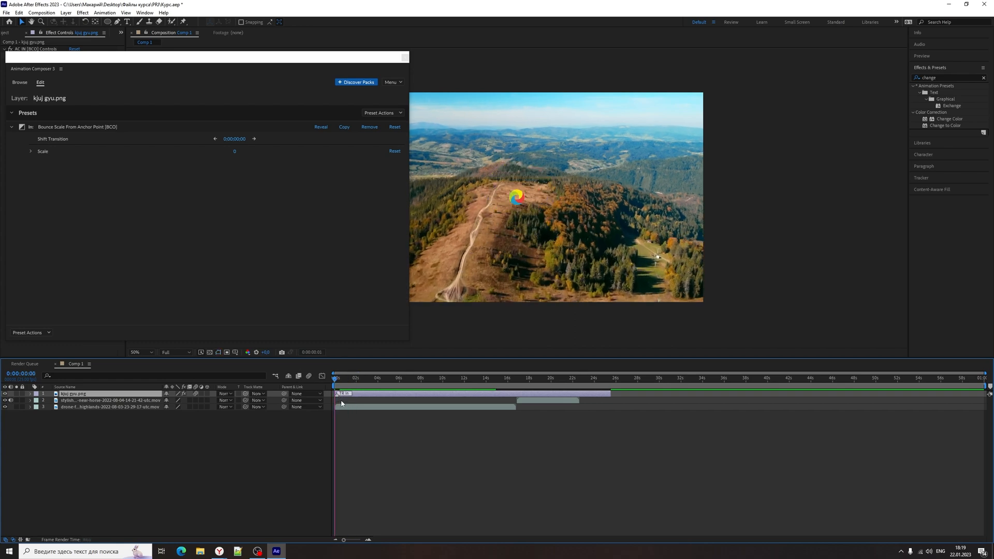
{"action": "left_click_drag", "start_coordinate": [371, 394], "coordinate": [387, 395]}
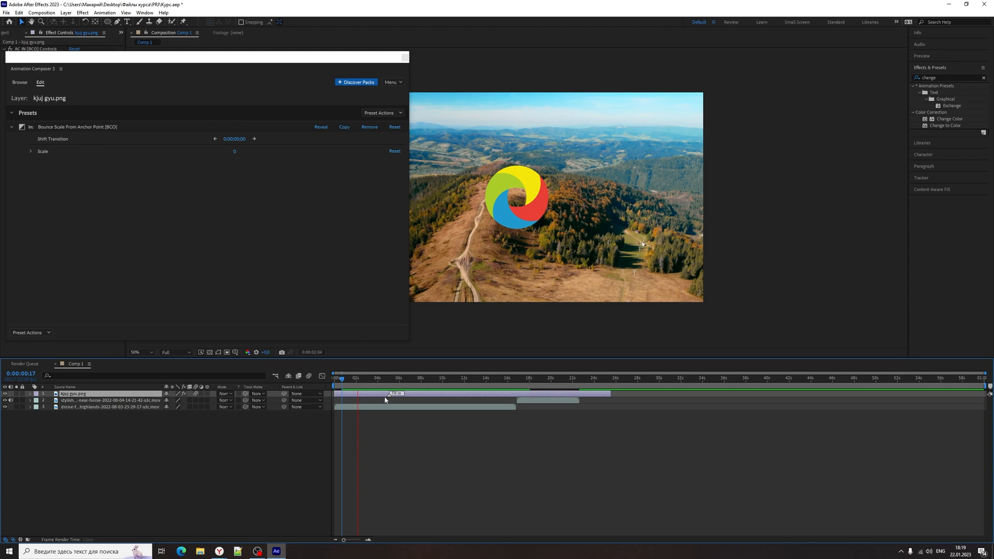
{"action": "left_click_drag", "start_coordinate": [387, 397], "coordinate": [344, 395]}
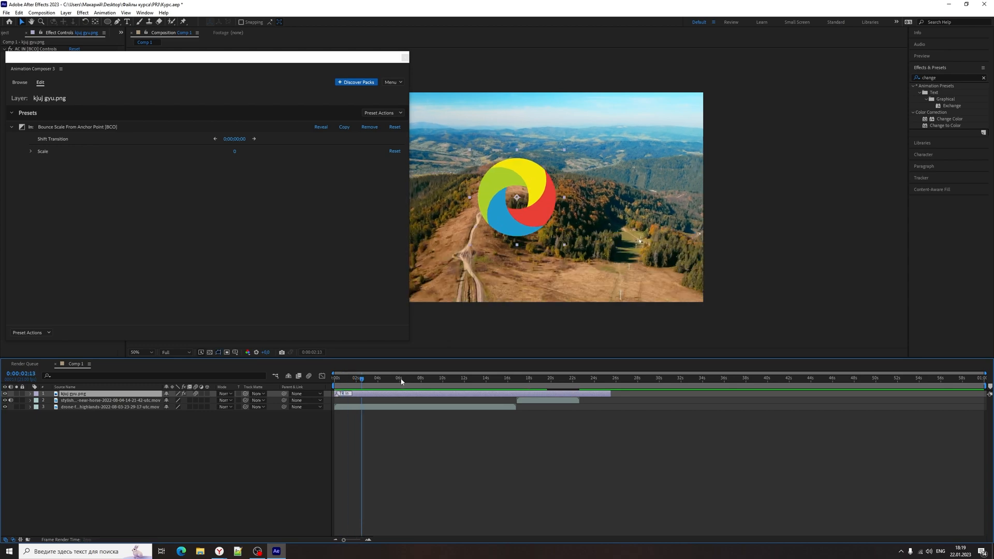
Apply the Overshoot Position & Rotate preset as the logo's Out transition and scrub through the timeline to check it
{"action": "left_click", "coordinate": [594, 384]}
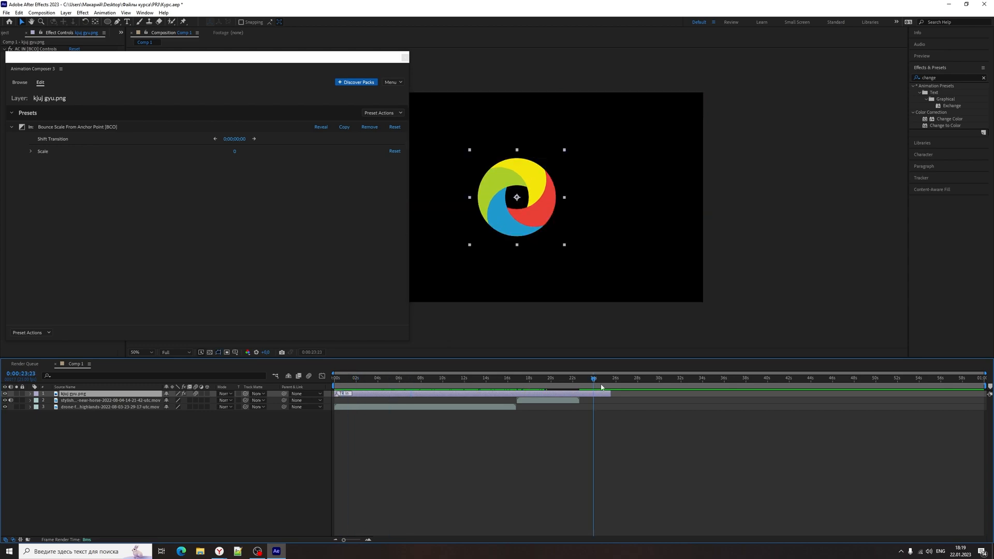
{"action": "left_click", "coordinate": [18, 84]}
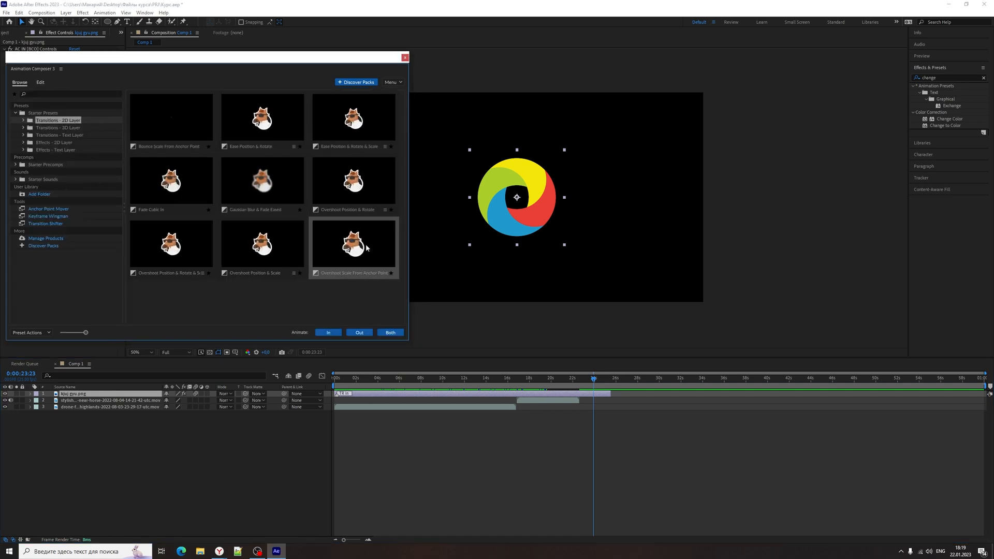
{"action": "left_click", "coordinate": [360, 333]}
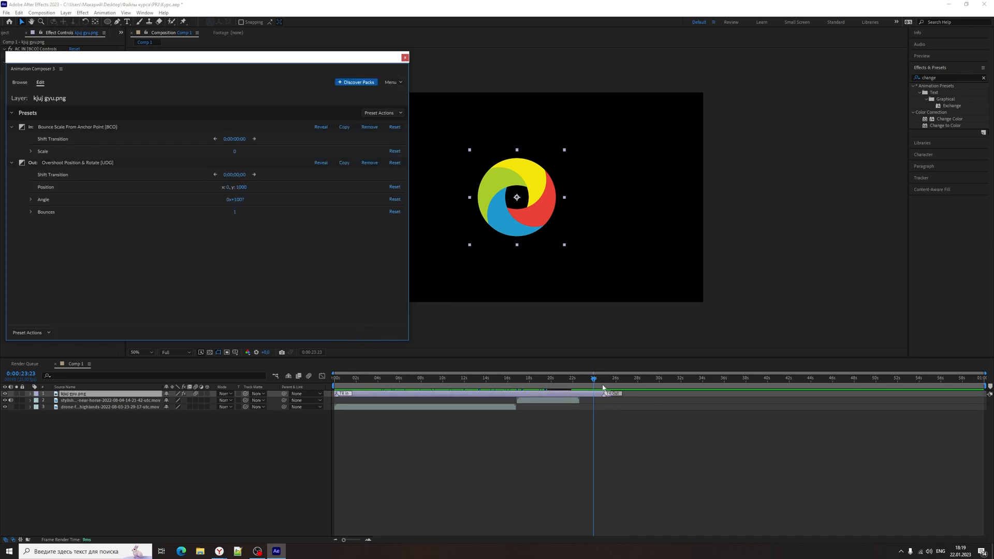
{"action": "left_click_drag", "start_coordinate": [599, 389], "coordinate": [403, 394]}
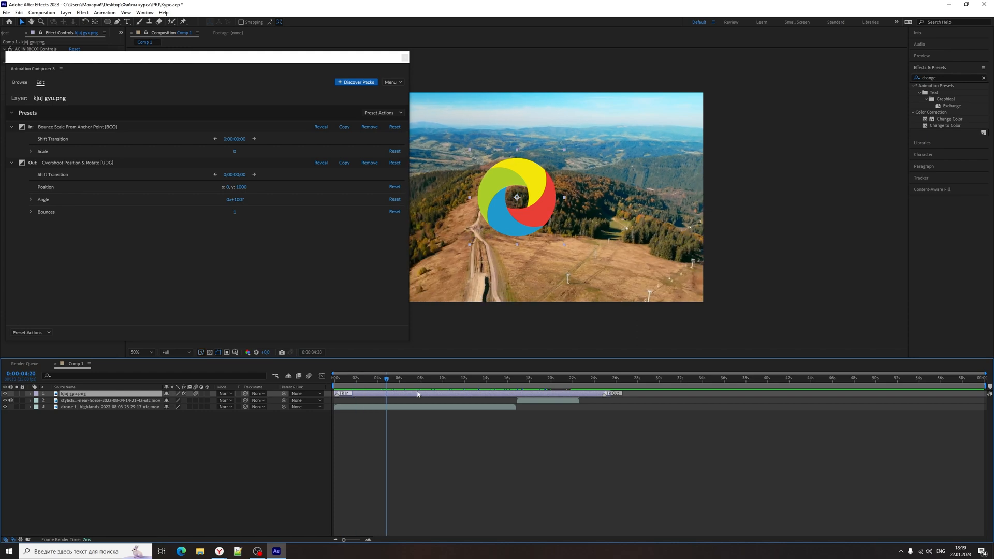
Delete the logo layer, undo the deletion and list the Transitions - 3D Layer presets in Animation Composer
{"action": "key", "text": "Delete"}
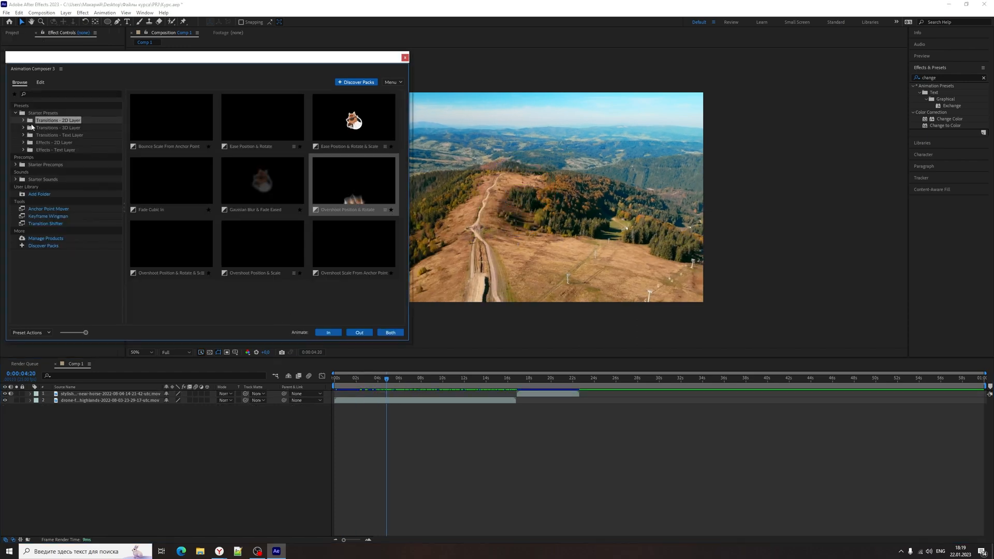
{"action": "left_click", "coordinate": [32, 128]}
{"action": "mouse_move", "coordinate": [158, 126]}
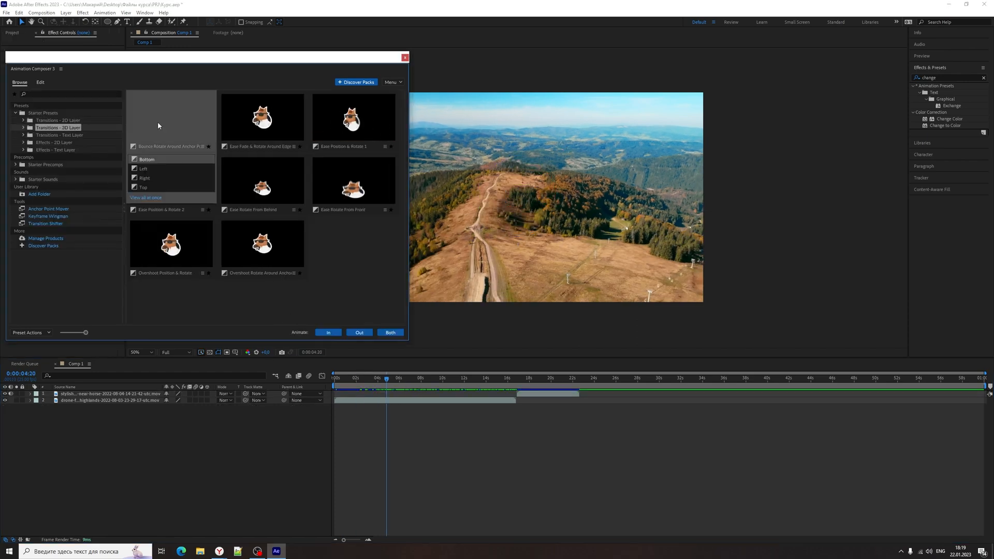
{"action": "left_click", "coordinate": [313, 436]}
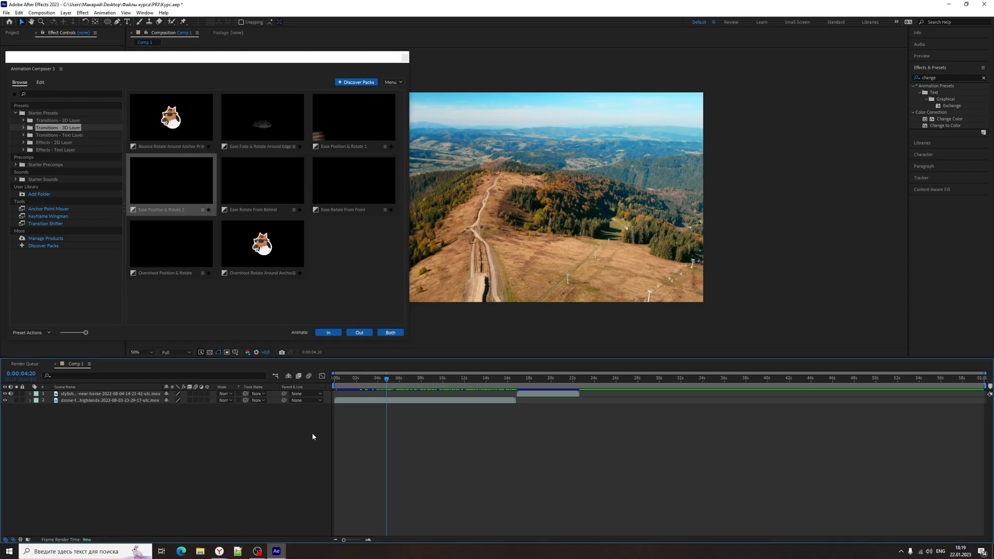
{"action": "key", "text": "ctrl+z"}
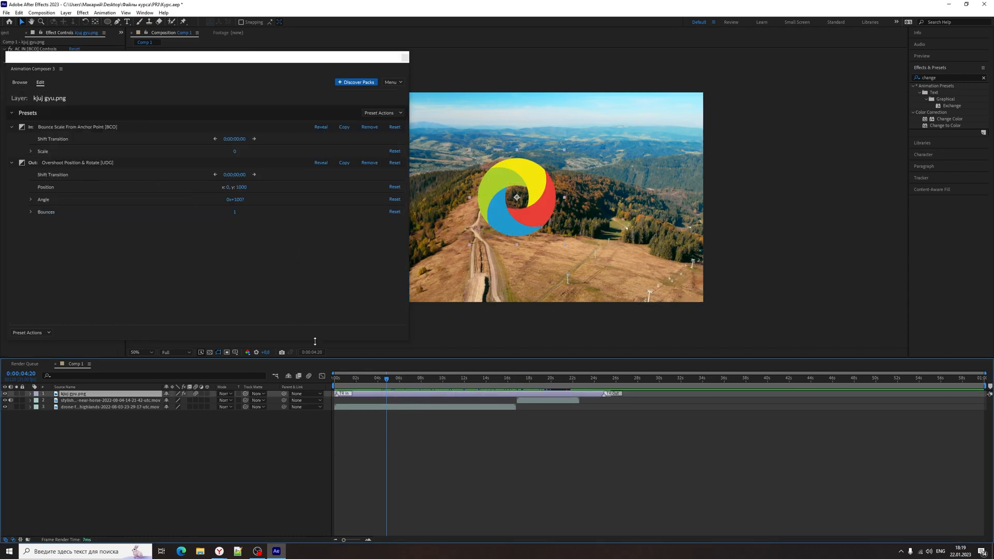
{"action": "left_click", "coordinate": [20, 81]}
{"action": "mouse_move", "coordinate": [178, 192]}
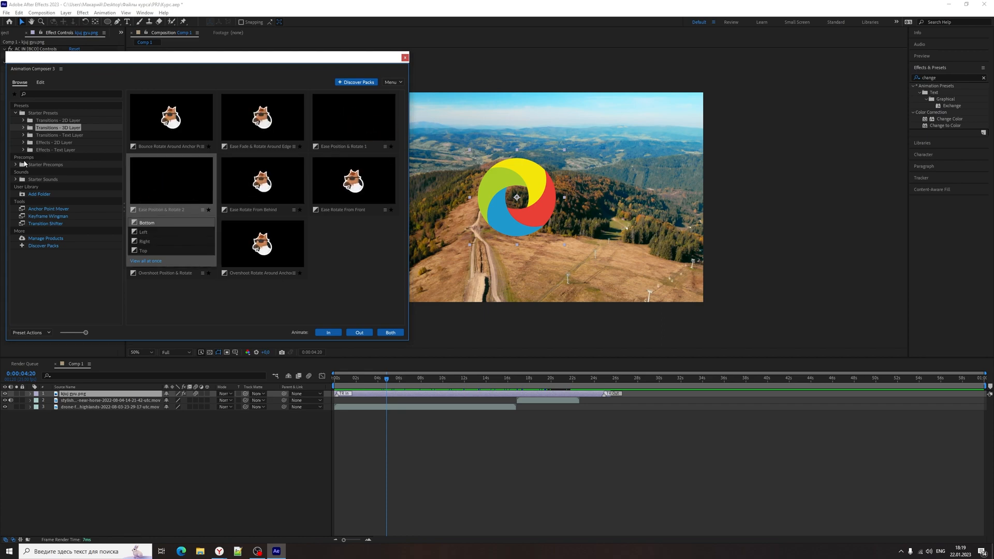
Replace the logo layer with a fresh kjuj gyu.png on top of Comp 1, scaled down proportionally in mid-frame, and move Animation Composer clear of it
{"action": "key", "text": "Delete"}
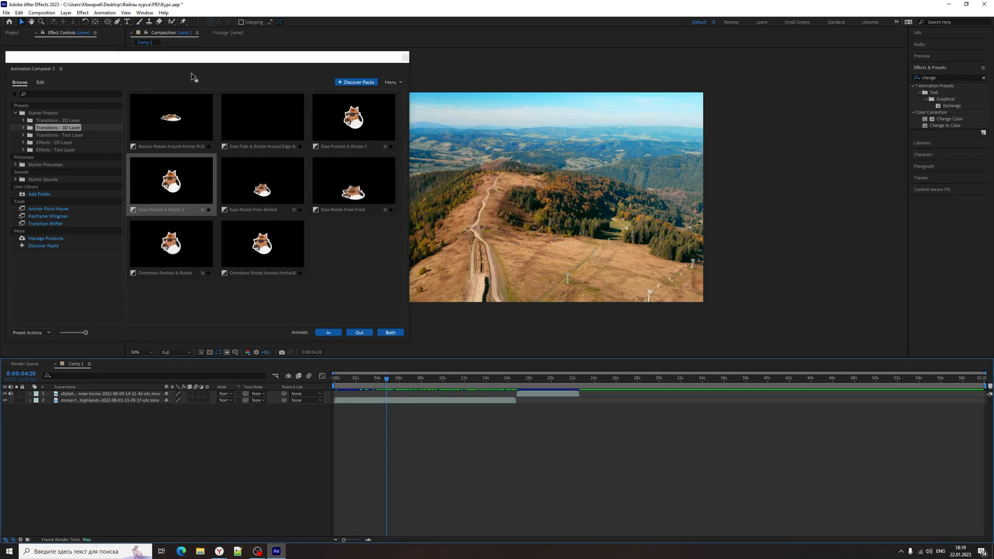
{"action": "left_click_drag", "start_coordinate": [190, 60], "coordinate": [683, 179]}
{"action": "left_click", "coordinate": [13, 32]}
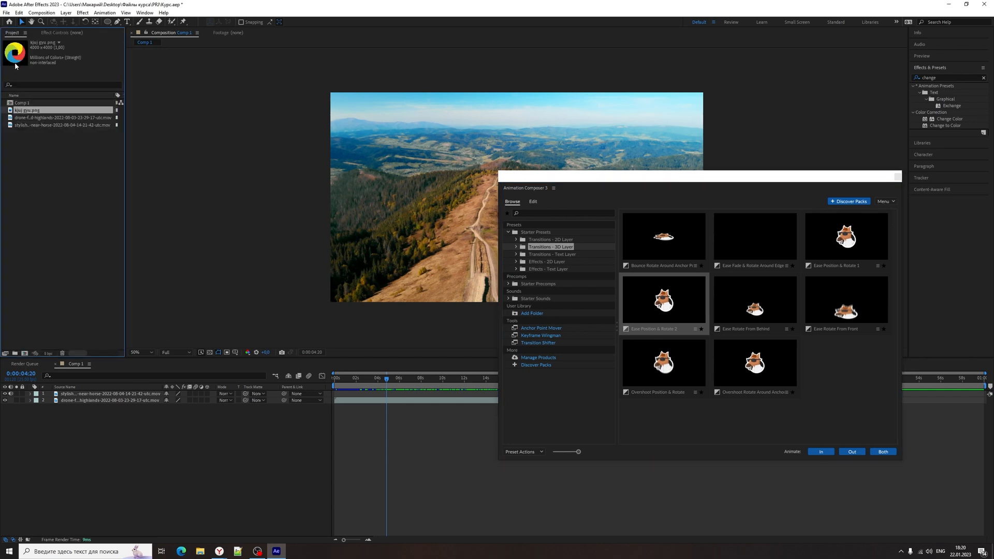
{"action": "left_click_drag", "start_coordinate": [143, 435], "coordinate": [118, 395]}
{"action": "mouse_move", "coordinate": [906, 201]}
{"action": "left_mouse_down"}
{"action": "mouse_move", "coordinate": [645, 201]}
{"action": "mouse_move", "coordinate": [906, 198]}
{"action": "left_mouse_up"}
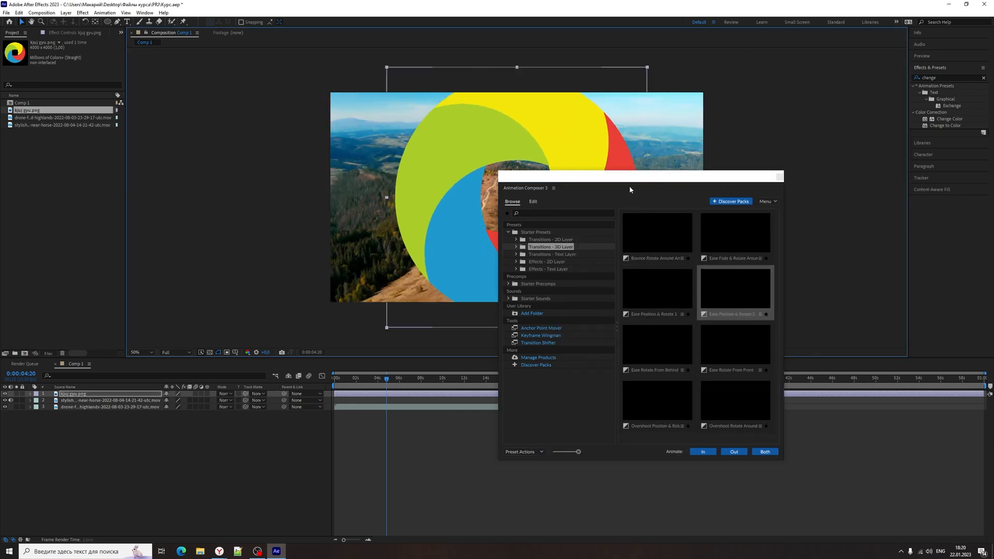
{"action": "left_click_drag", "start_coordinate": [579, 191], "coordinate": [742, 110]}
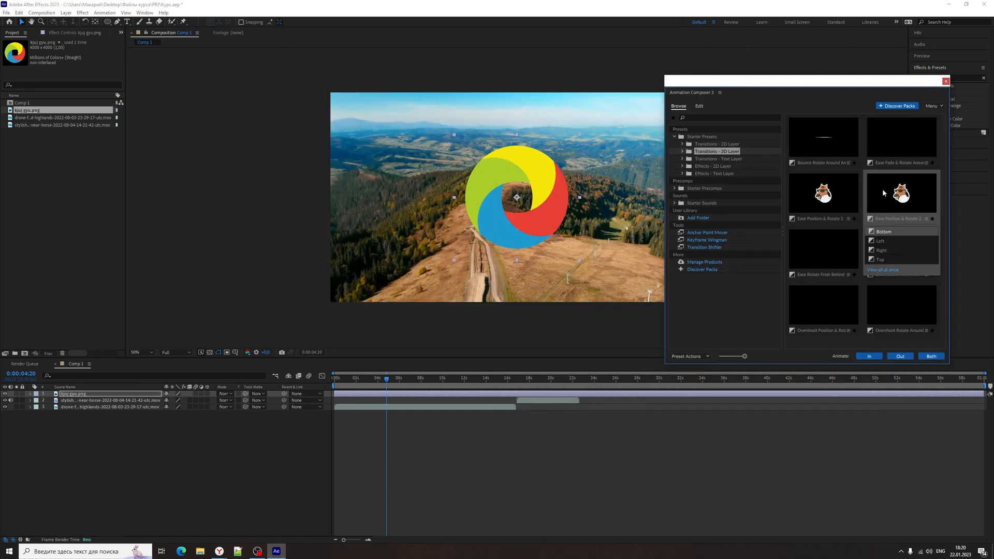
Apply Ease Position & Rotate 1 as the logo's In transition, accepting the conversion of the layer to 3D
{"action": "mouse_move", "coordinate": [812, 185]}
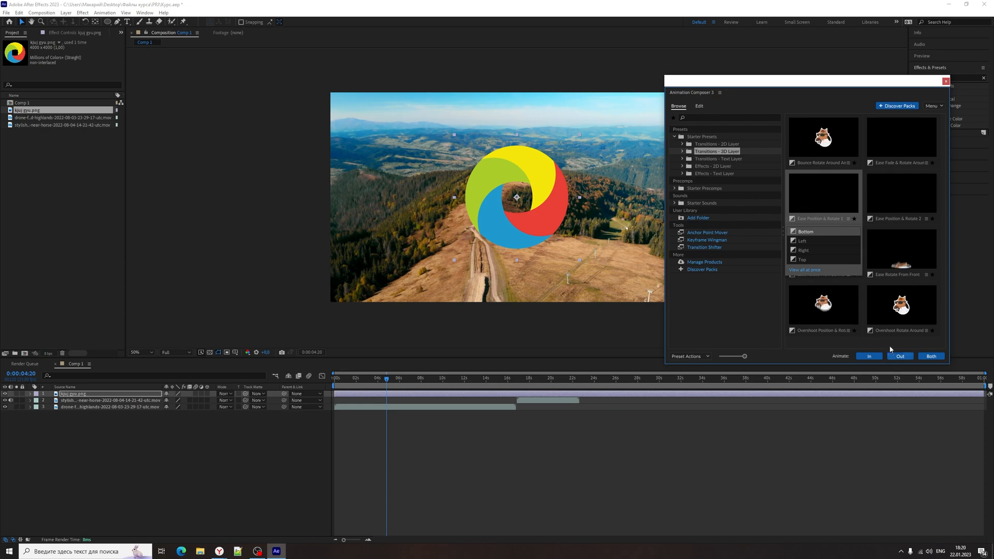
{"action": "left_click", "coordinate": [870, 356]}
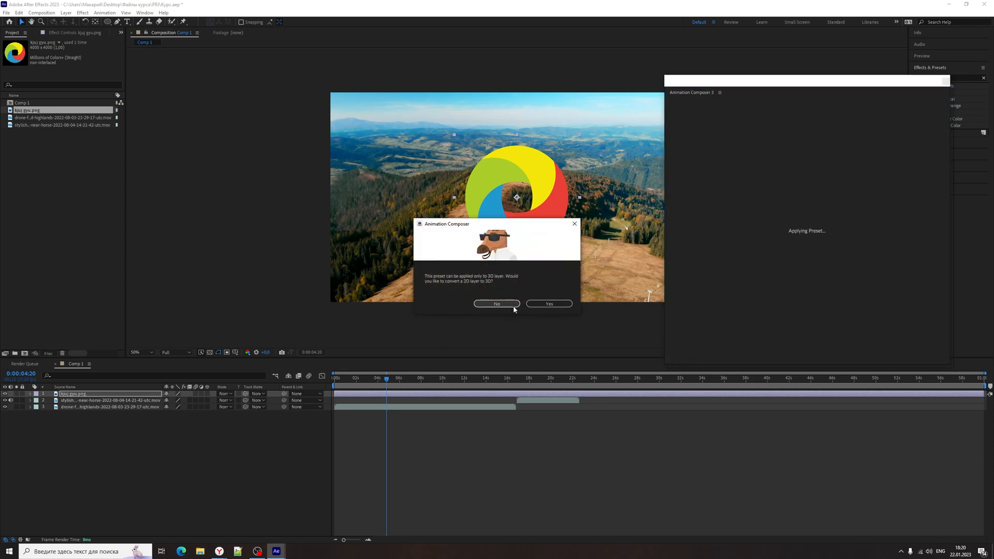
{"action": "left_click", "coordinate": [539, 304]}
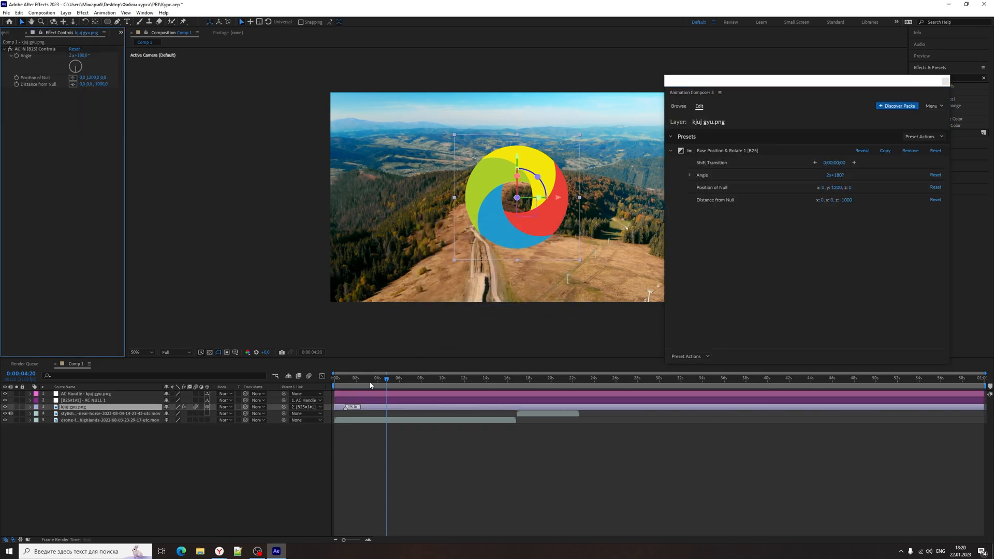
Preview the logo's 3D entrance, shift its In transition marker to about 5 s and replay Comp 1 from the start
{"action": "left_click", "coordinate": [342, 380]}
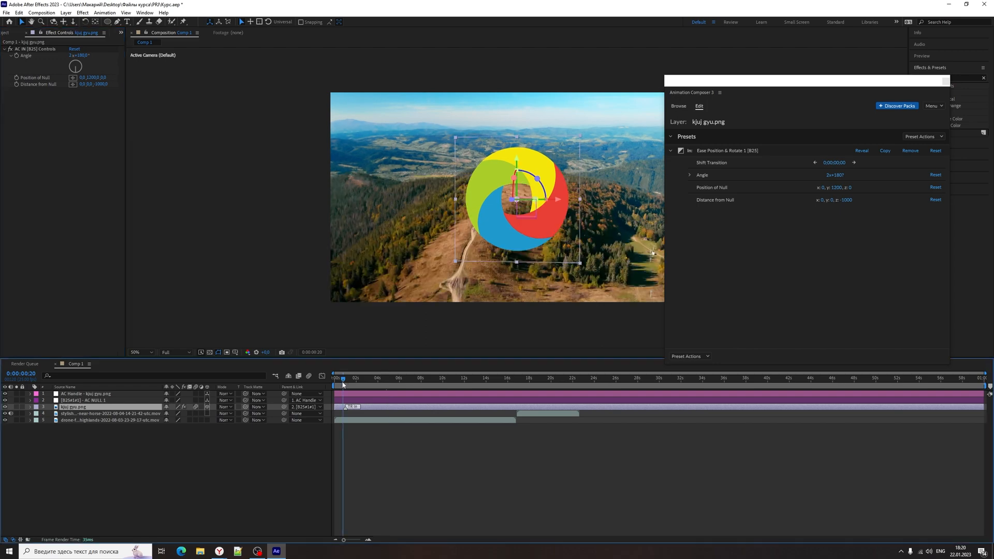
{"action": "key", "text": "space"}
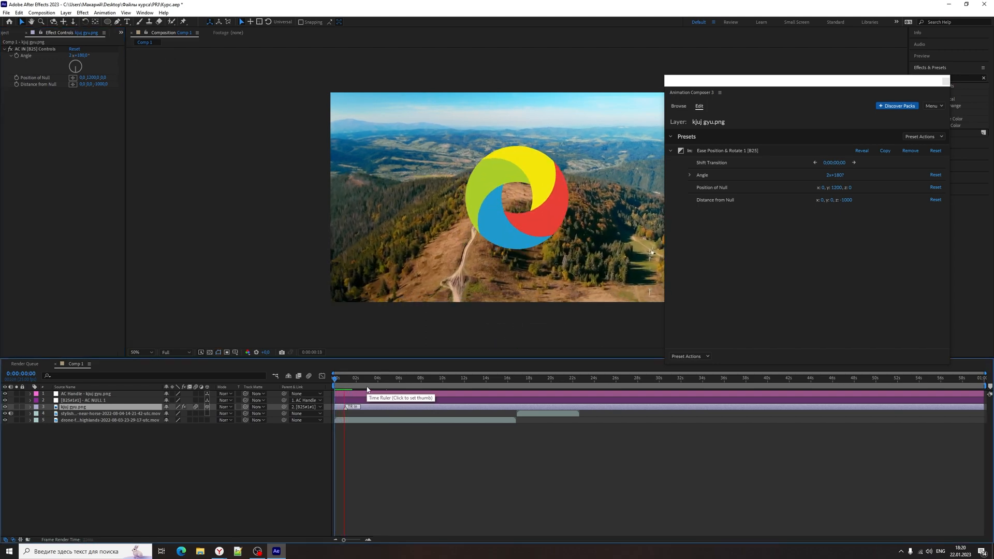
{"action": "key", "text": "space"}
{"action": "left_click_drag", "start_coordinate": [346, 408], "coordinate": [390, 408]}
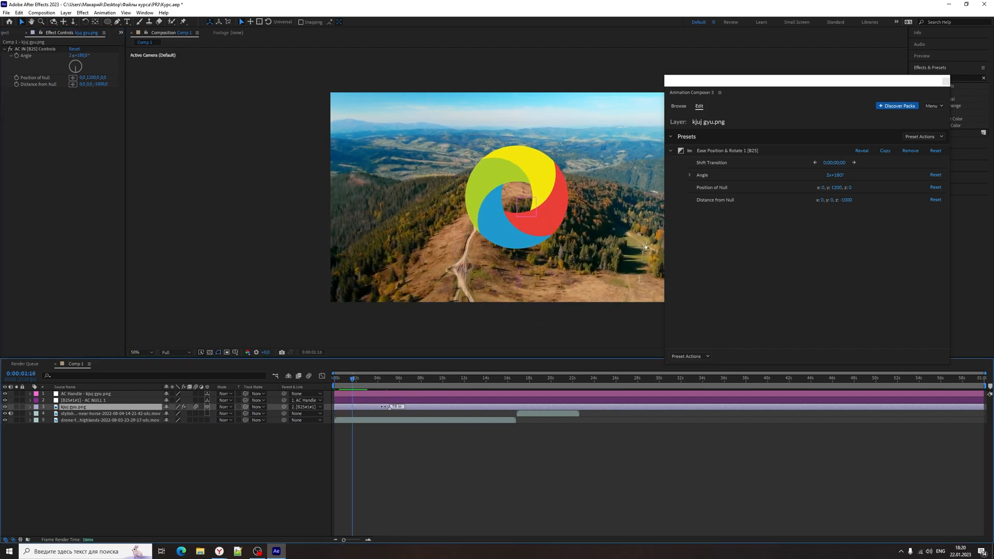
{"action": "key", "text": "Home"}
{"action": "key", "text": "space"}
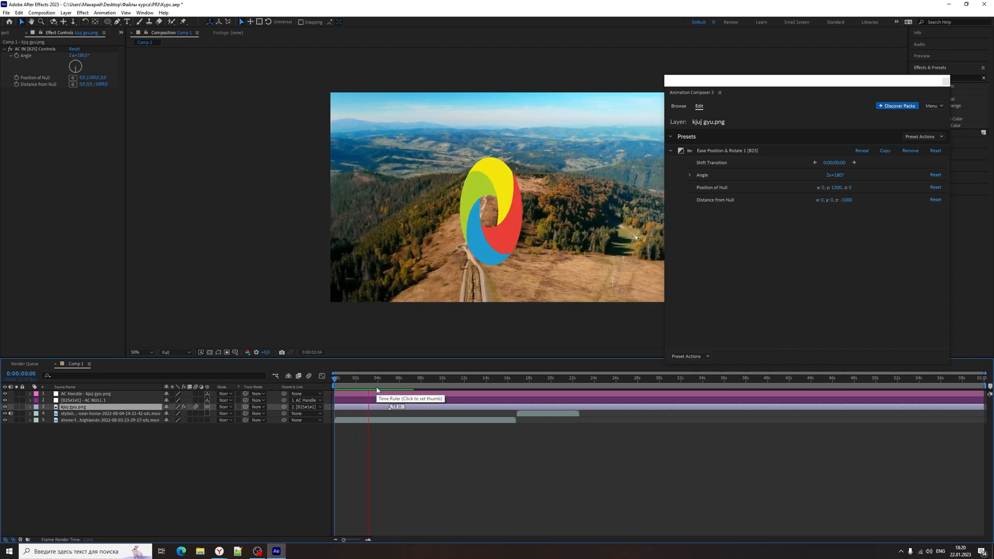
Delete the kjuj gyu.png layer together with its AC Handle and AC NULL layers from Comp 1
{"action": "left_click", "coordinate": [429, 409]}
{"action": "left_click", "coordinate": [429, 407]}
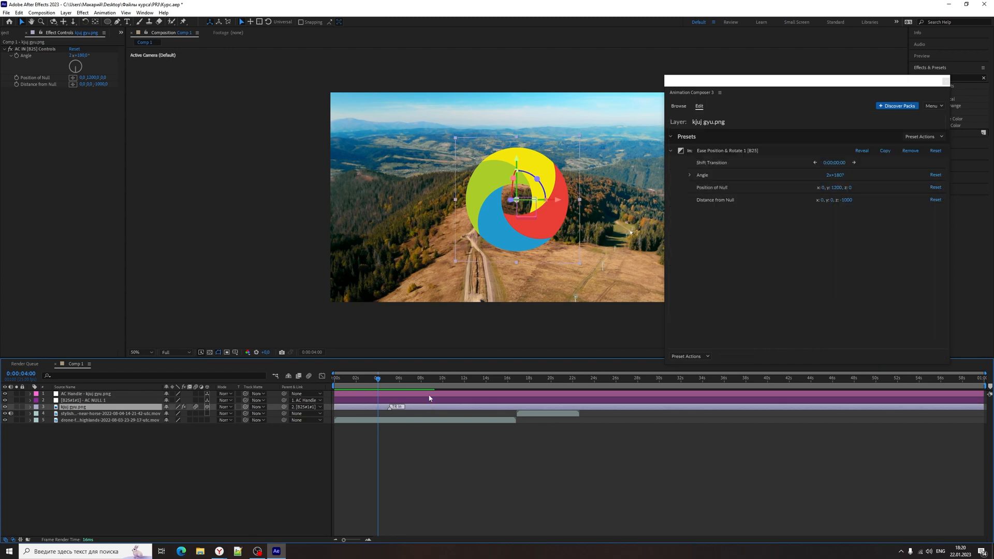
{"action": "left_click", "coordinate": [430, 394], "text": "shift"}
{"action": "key", "text": "Delete"}
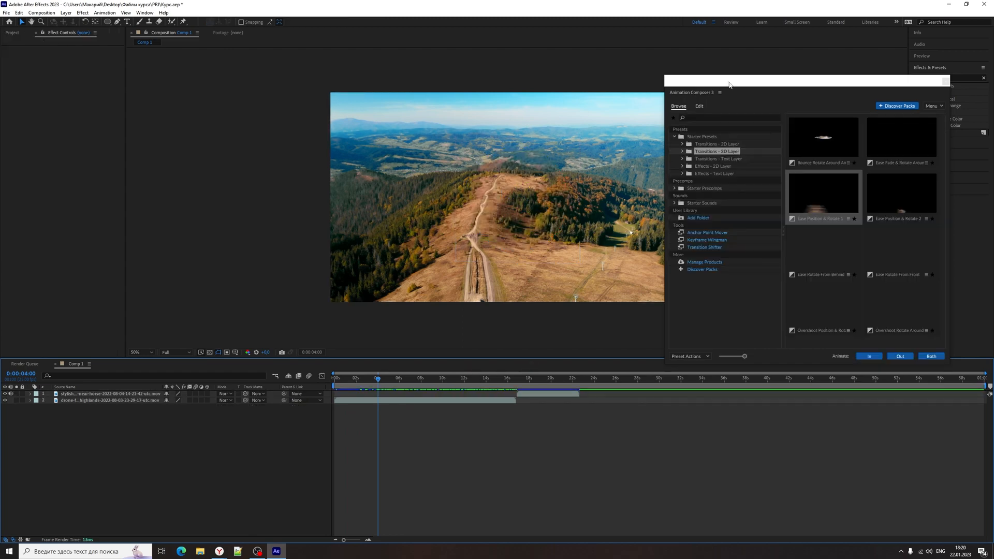
Open the Transitions - Text Layer presets and add a text box over the upper part of Comp 1 reading "подпиишсь! Поставь лайк Напиши комментарий!"
{"action": "left_click_drag", "start_coordinate": [729, 85], "coordinate": [500, 80]}
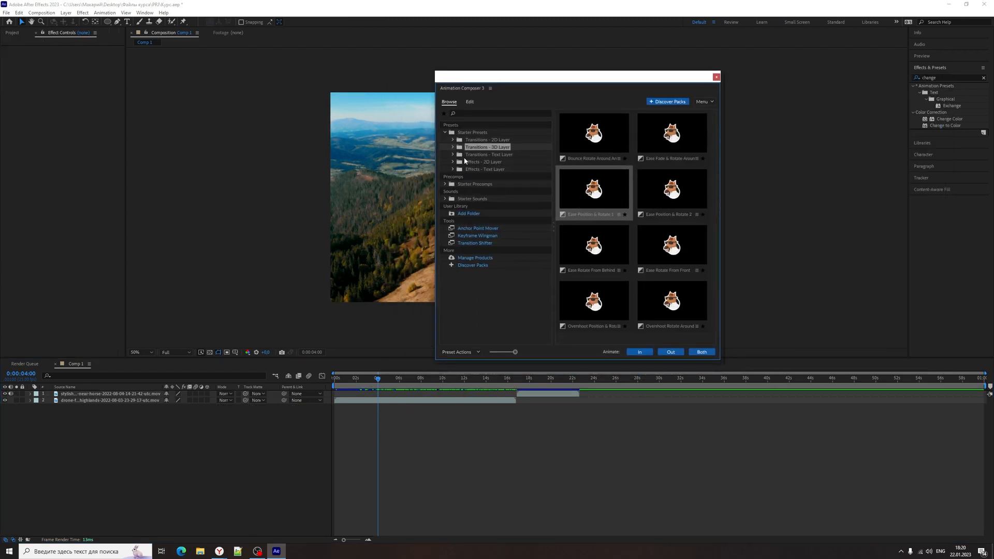
{"action": "left_click", "coordinate": [454, 154]}
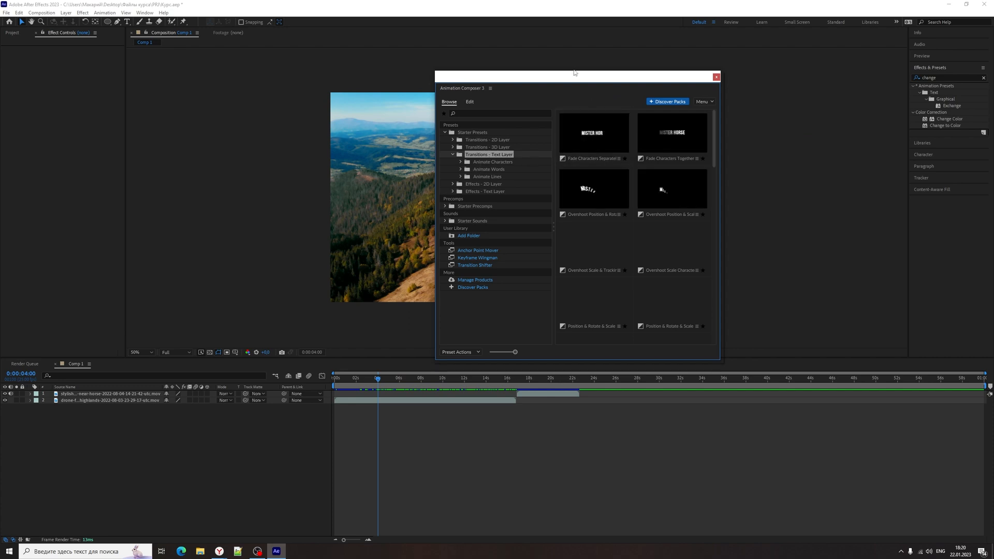
{"action": "left_click_drag", "start_coordinate": [359, 120], "coordinate": [461, 209]}
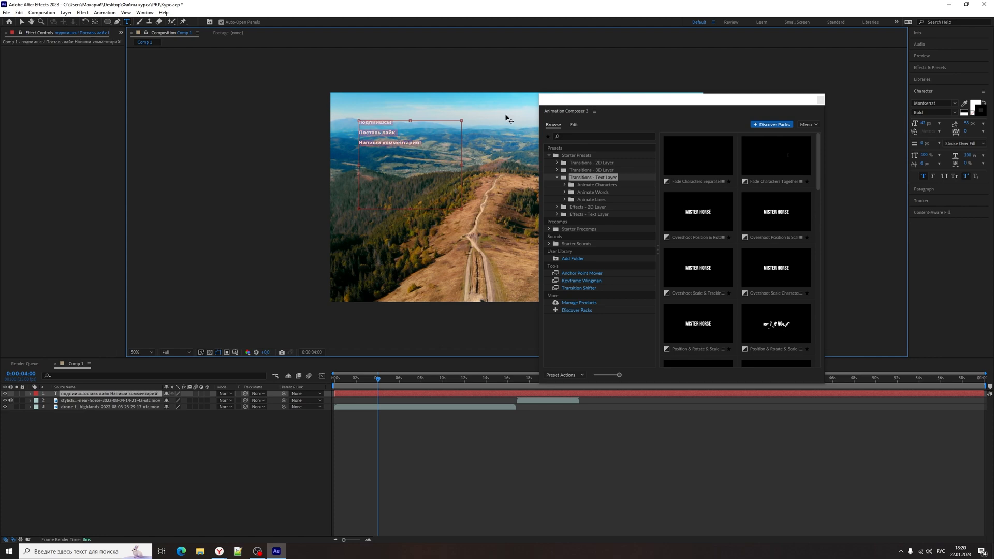
Apply Overshoot Position & Rotate & Scale Characters as the text layer's In transition and preview it from the start
{"action": "left_click", "coordinate": [691, 217]}
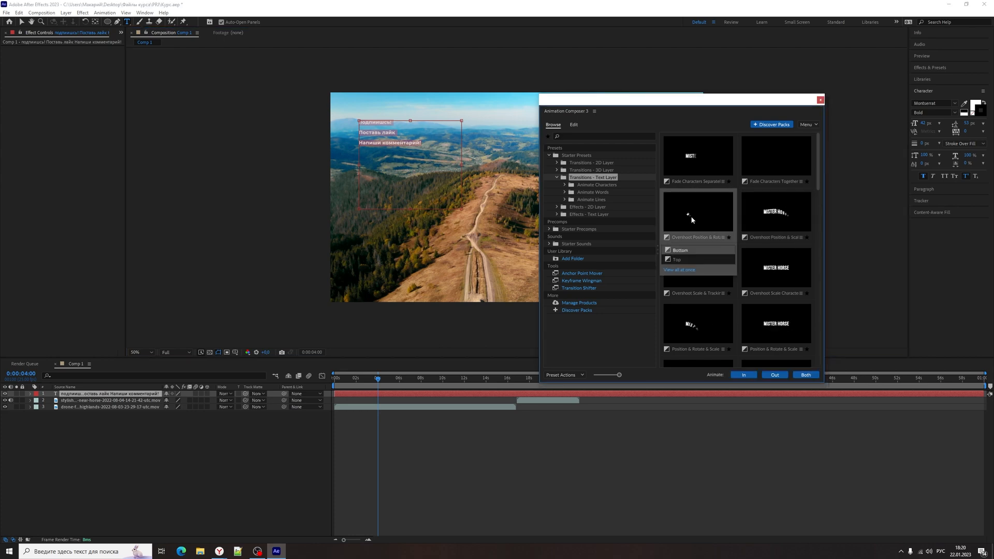
{"action": "left_click", "coordinate": [743, 375]}
{"action": "key", "text": "space"}
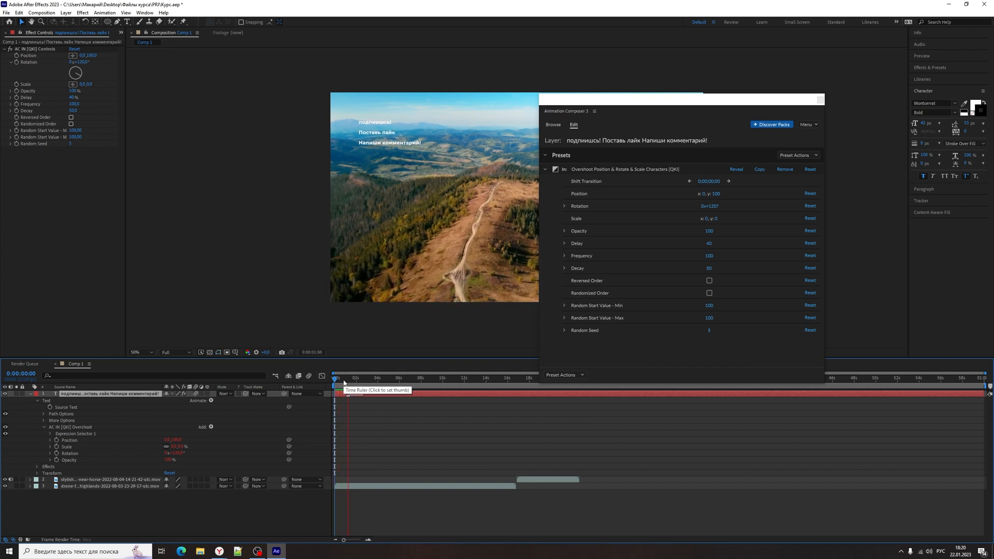
{"action": "key", "text": "space"}
Scale the text layer up to about 214% and replay its entrance from the start of Comp 1
{"action": "key", "text": "s"}
{"action": "left_click_drag", "start_coordinate": [185, 400], "coordinate": [367, 312]}
{"action": "key", "text": "space"}
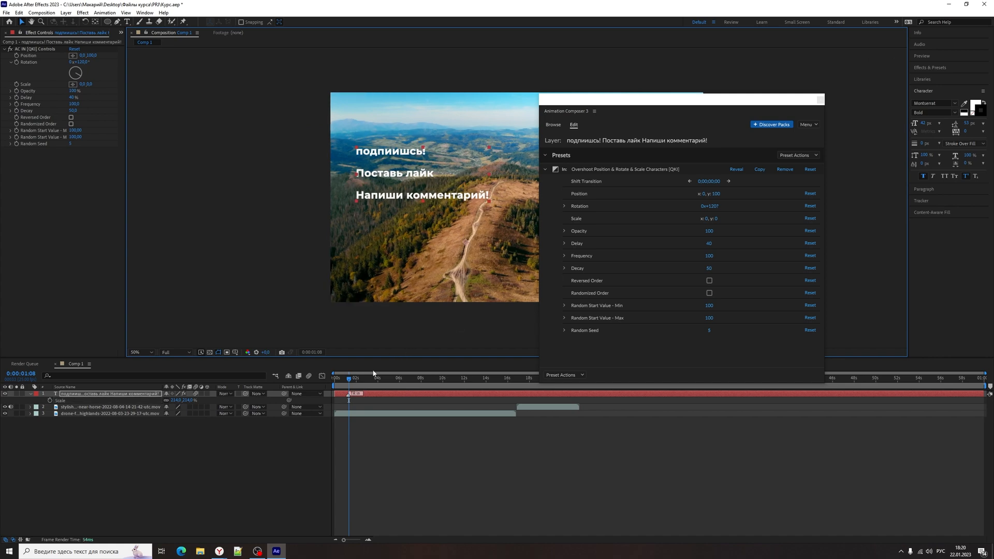
{"action": "key", "text": "space"}
{"action": "key", "text": "space"}
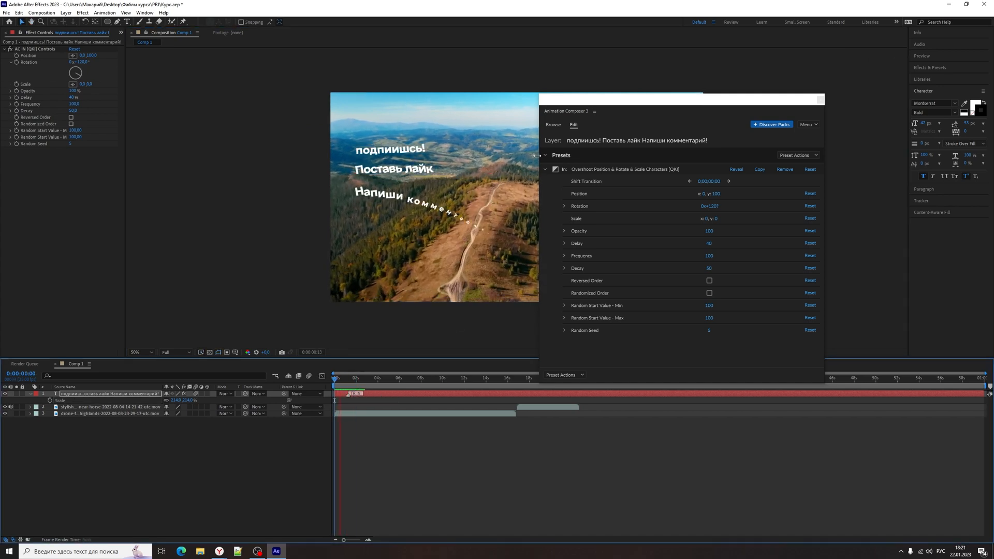
Browse the Starter Precomps and add Youtube - Subscribe 4 to Comp 1, starting at 0:00:00:19
{"action": "left_click", "coordinate": [343, 384]}
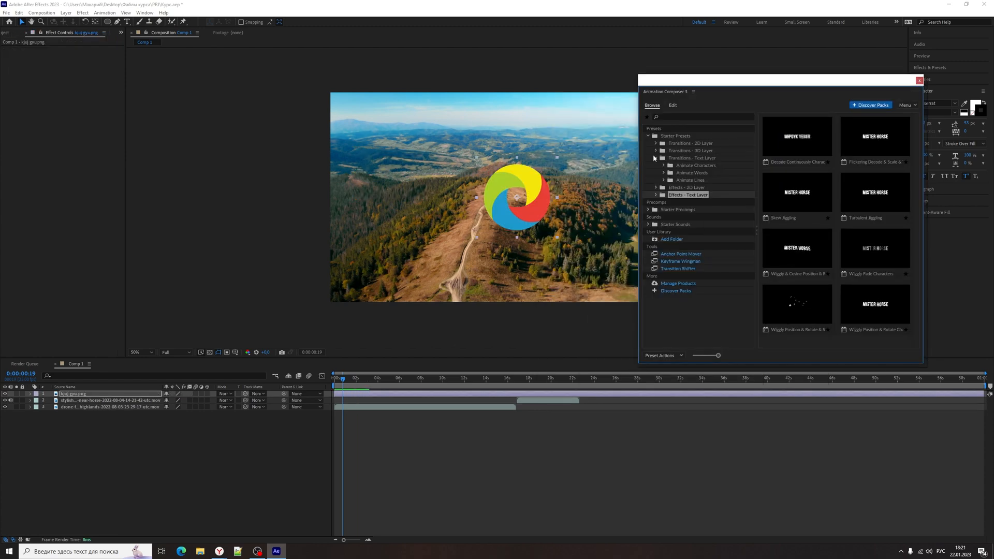
{"action": "left_click", "coordinate": [655, 159]}
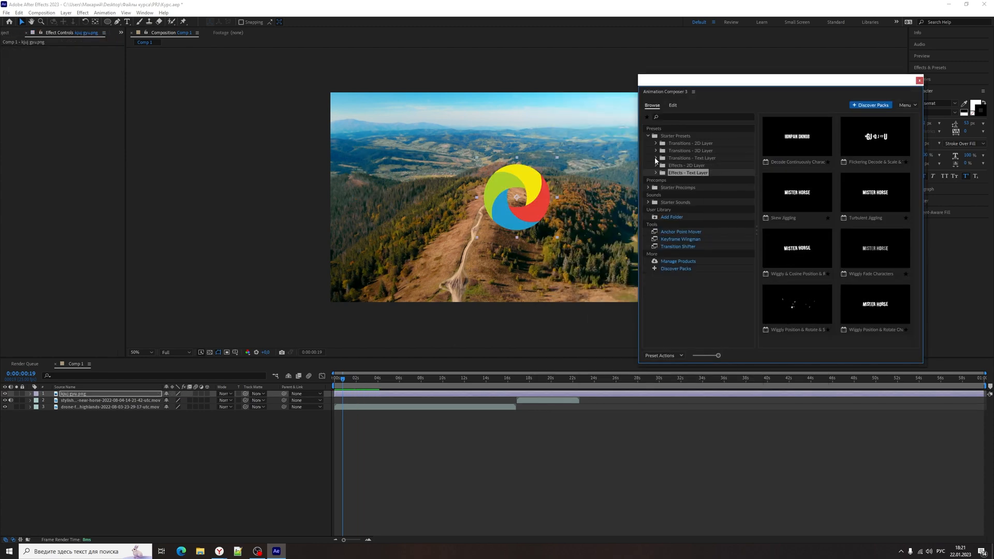
{"action": "left_click", "coordinate": [655, 187]}
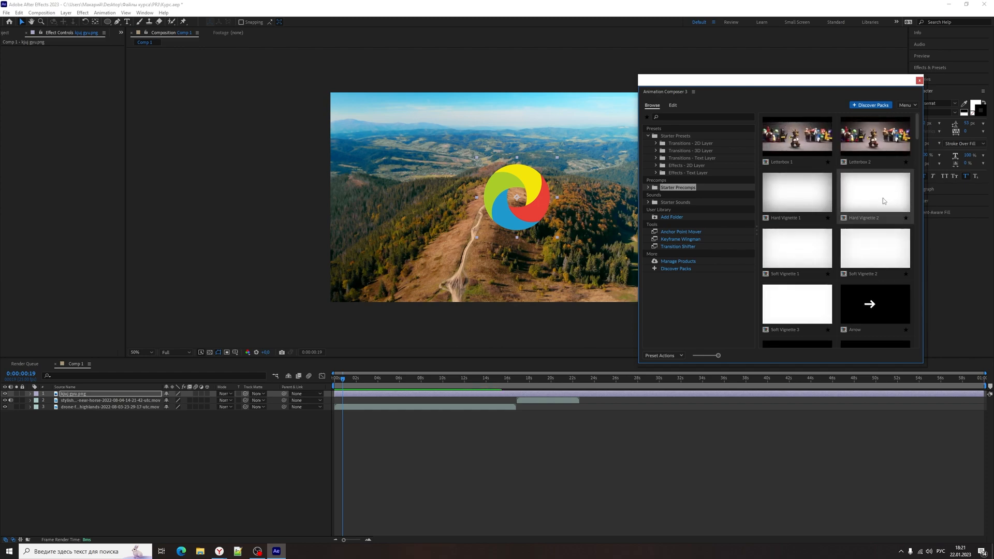
{"action": "scroll", "coordinate": [877, 253], "scroll_direction": "down", "scroll_amount": 3}
{"action": "scroll", "coordinate": [868, 253], "scroll_direction": "down", "scroll_amount": 5}
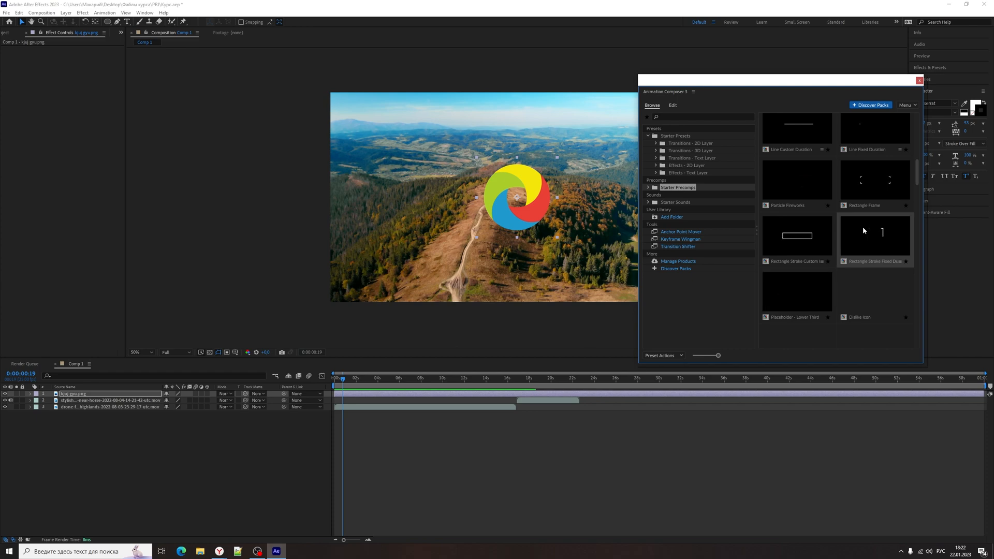
{"action": "scroll", "coordinate": [862, 228], "scroll_direction": "down", "scroll_amount": 2}
{"action": "scroll", "coordinate": [800, 217], "scroll_direction": "down", "scroll_amount": 5}
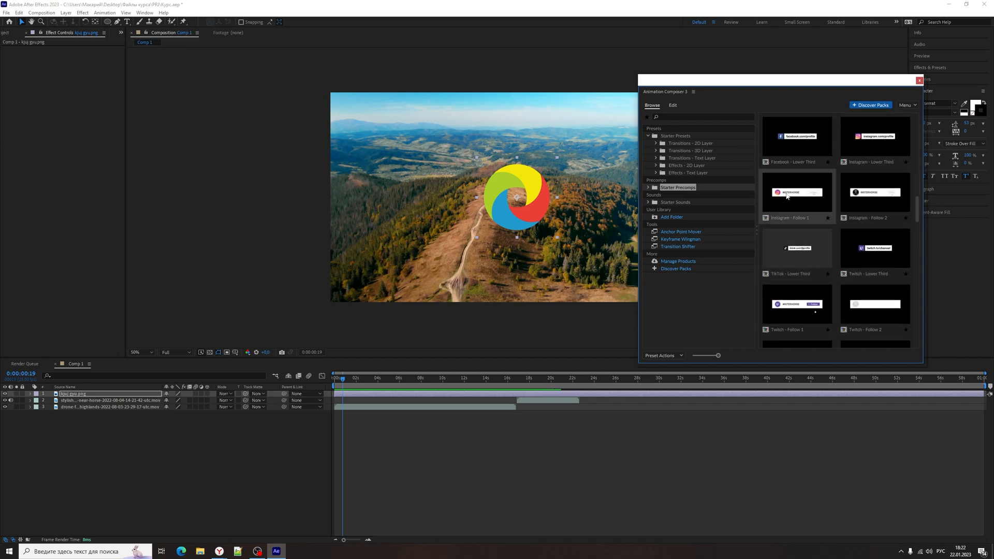
{"action": "scroll", "coordinate": [784, 201], "scroll_direction": "down", "scroll_amount": 3}
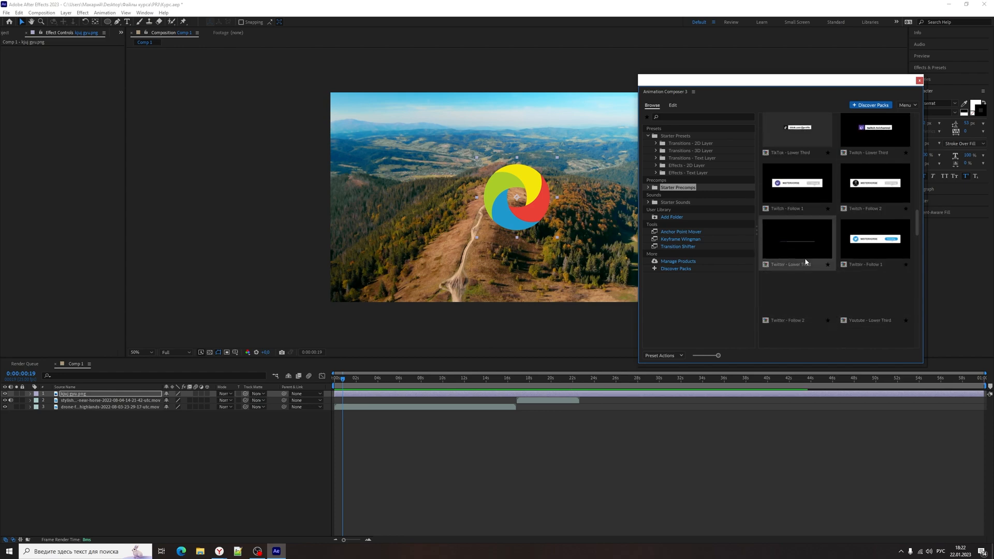
{"action": "scroll", "coordinate": [870, 208], "scroll_direction": "down", "scroll_amount": 5}
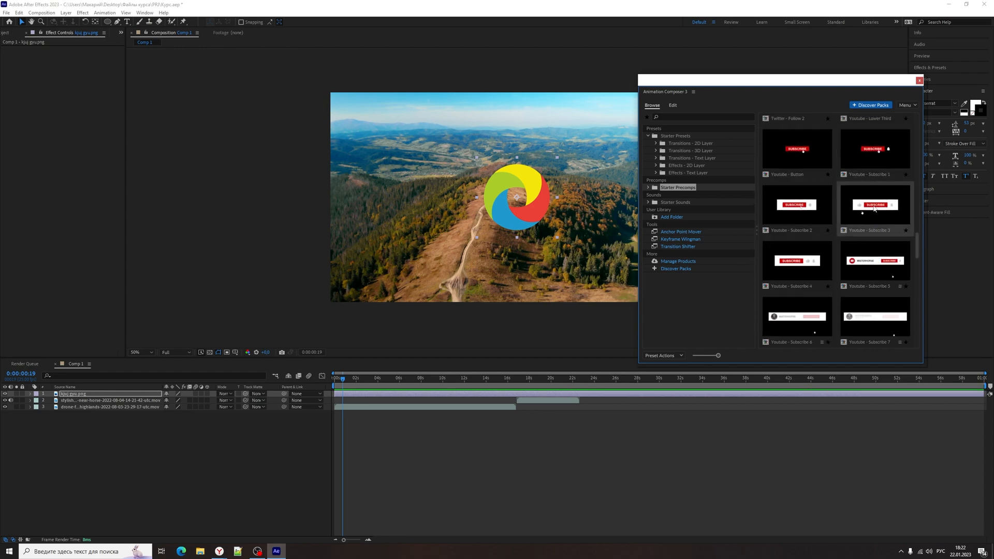
{"action": "scroll", "coordinate": [870, 207], "scroll_direction": "down", "scroll_amount": 1}
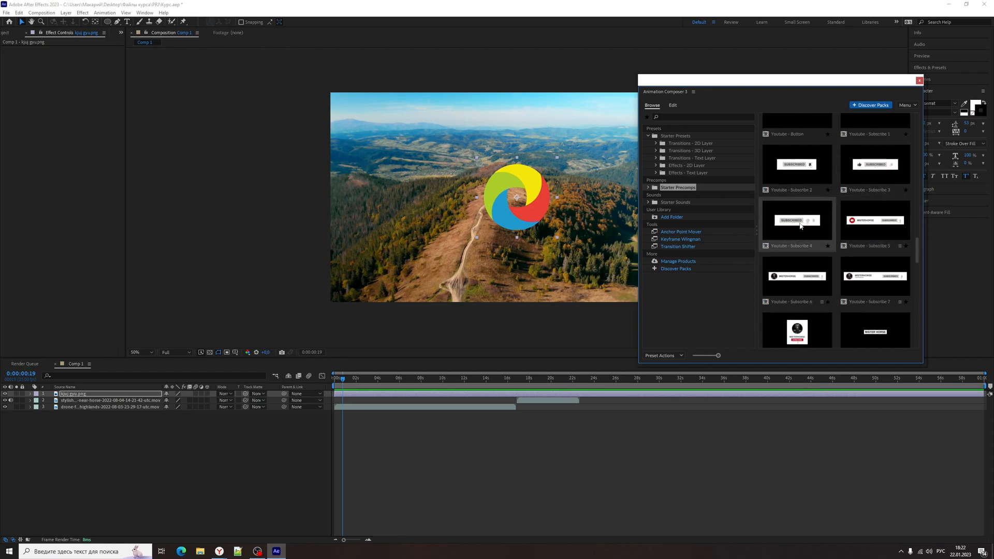
{"action": "left_click", "coordinate": [775, 223]}
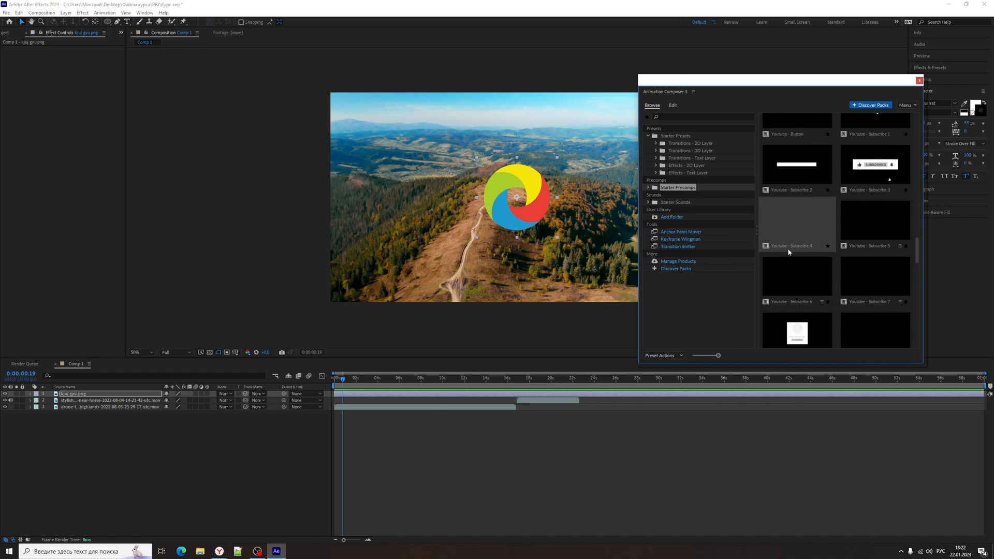
{"action": "double_click", "coordinate": [777, 228]}
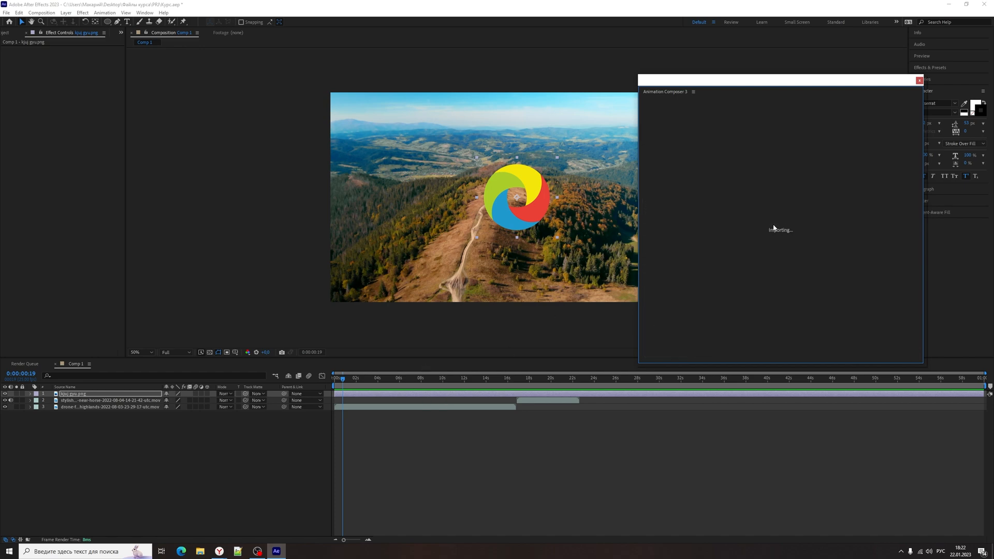
Set the Youtube - Subscribe 4 button text to "Подпишись!" and its clicked text to "Подписался!"
{"action": "left_click", "coordinate": [365, 380]}
{"action": "double_click", "coordinate": [703, 162]}
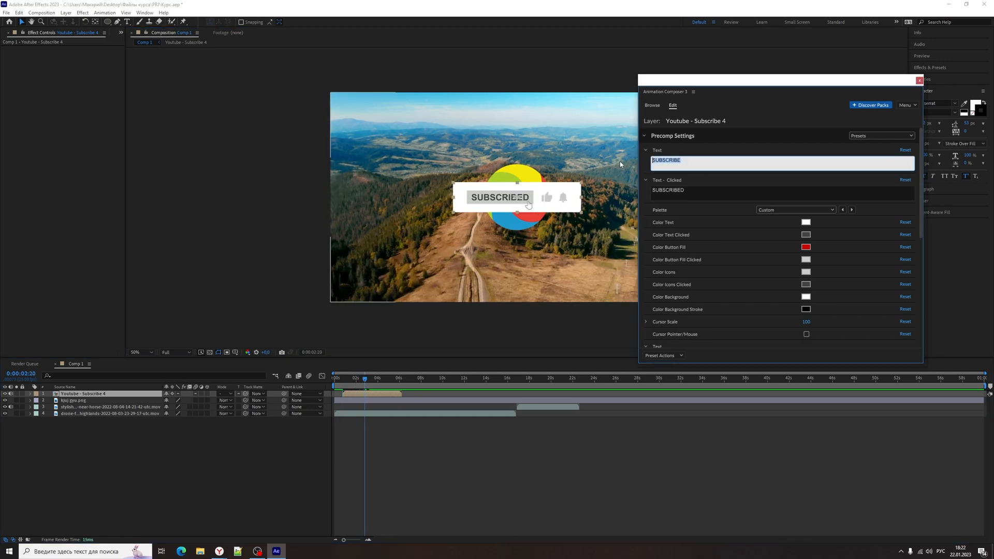
{"action": "type", "text": "Подпишись!"}
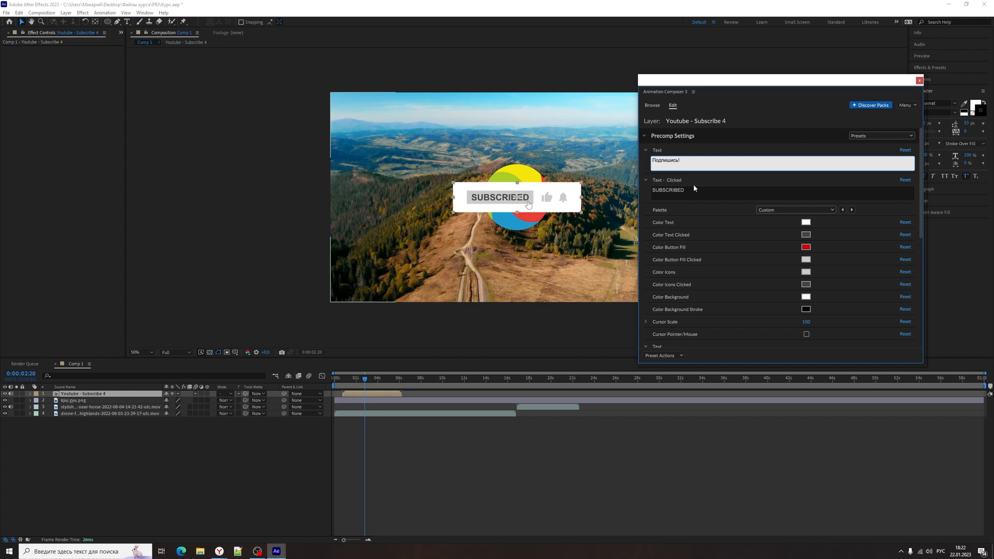
{"action": "double_click", "coordinate": [694, 188]}
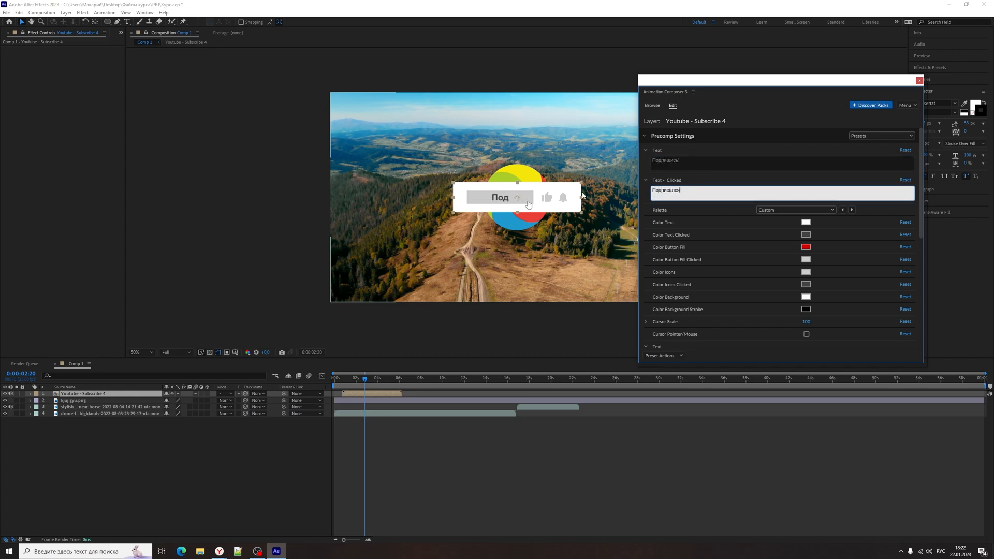
Move the Youtube - Subscribe 4 precomp straight down below the logo, near the frame's lower edge, and preview its animation
{"action": "mouse_move", "coordinate": [368, 386]}
{"action": "left_mouse_down"}
{"action": "mouse_move", "coordinate": [358, 386]}
{"action": "mouse_move", "coordinate": [378, 386]}
{"action": "left_mouse_up"}
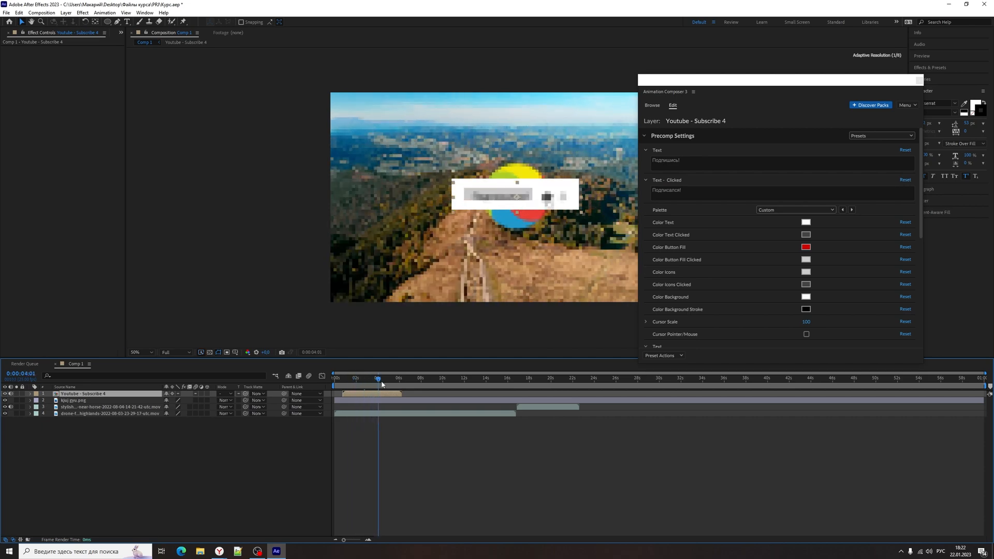
{"action": "left_click_drag", "start_coordinate": [540, 194], "coordinate": [542, 280]}
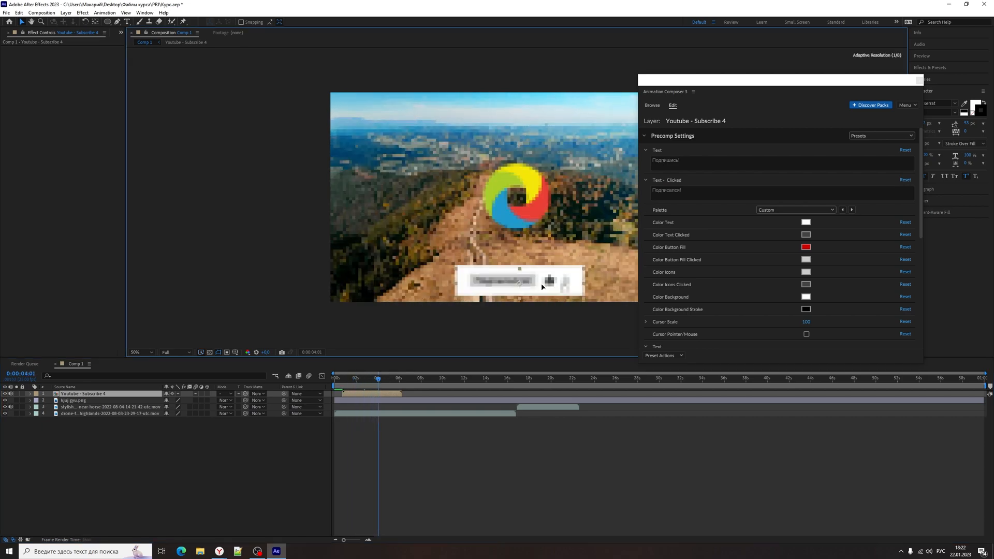
{"action": "key", "text": "space"}
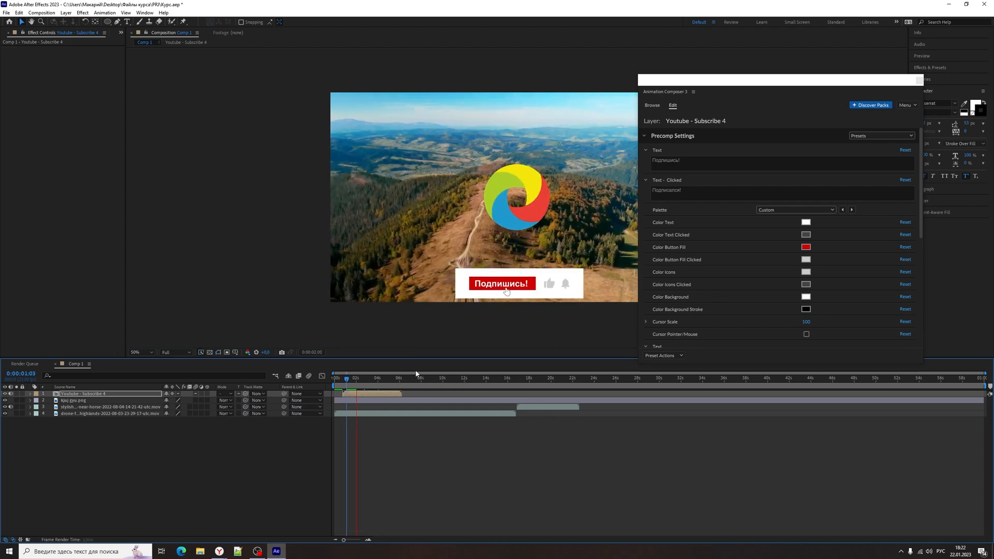
{"action": "key", "text": "space"}
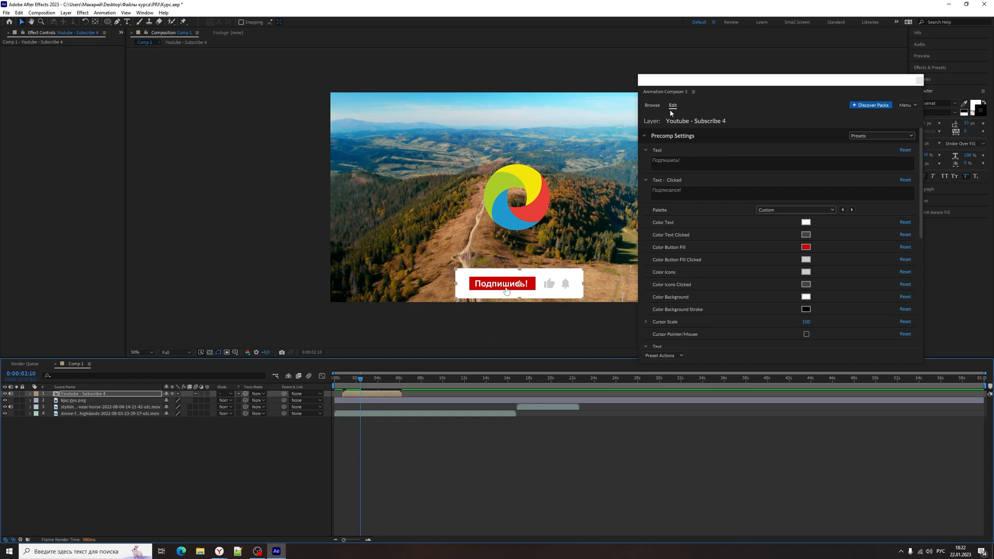
Look through the remaining Starter Precomps, open Starter Sounds and audition Clean Bass Bend 01.wav and Clean Bass Drop 04.wav
{"action": "left_click", "coordinate": [653, 105]}
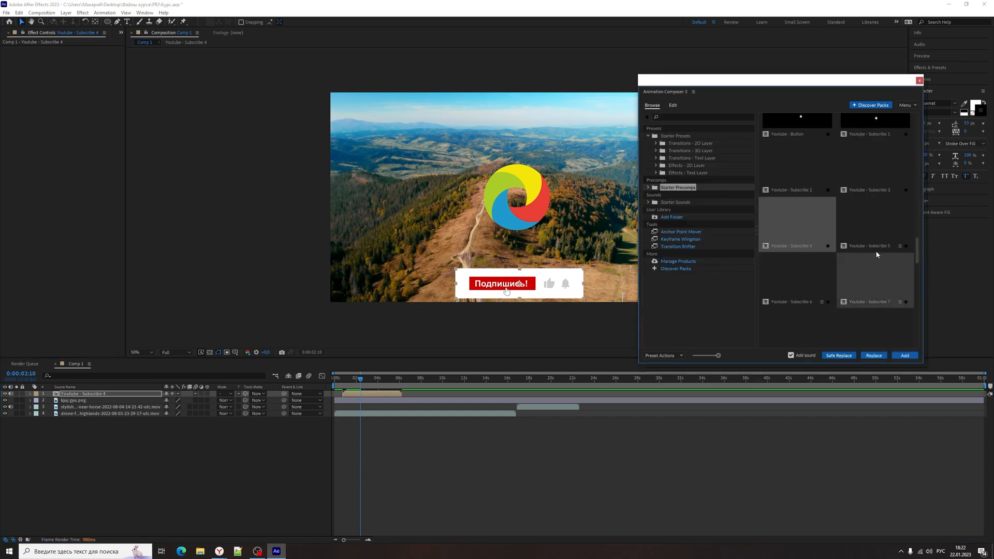
{"action": "left_click_drag", "start_coordinate": [914, 244], "coordinate": [915, 271]}
{"action": "left_click", "coordinate": [675, 202]}
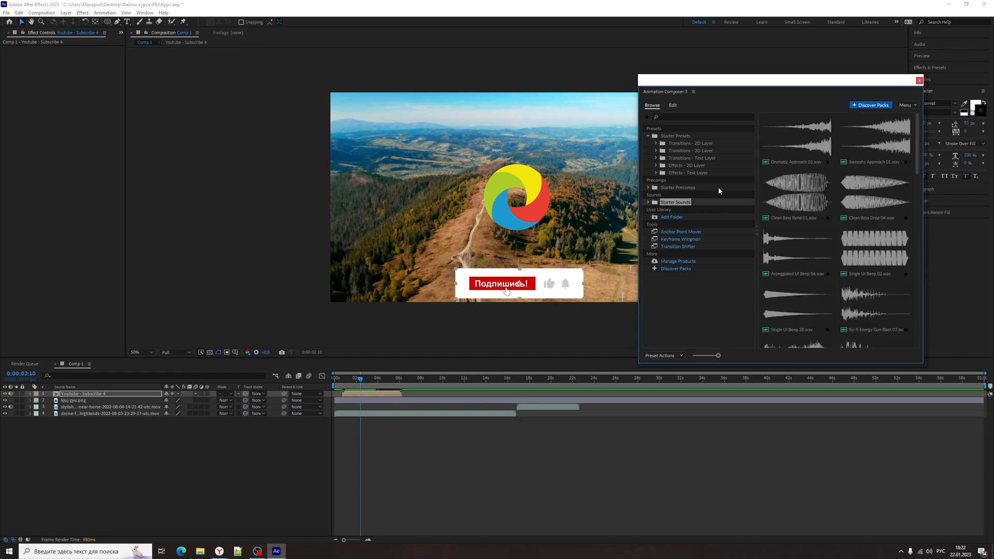
{"action": "left_click", "coordinate": [804, 192]}
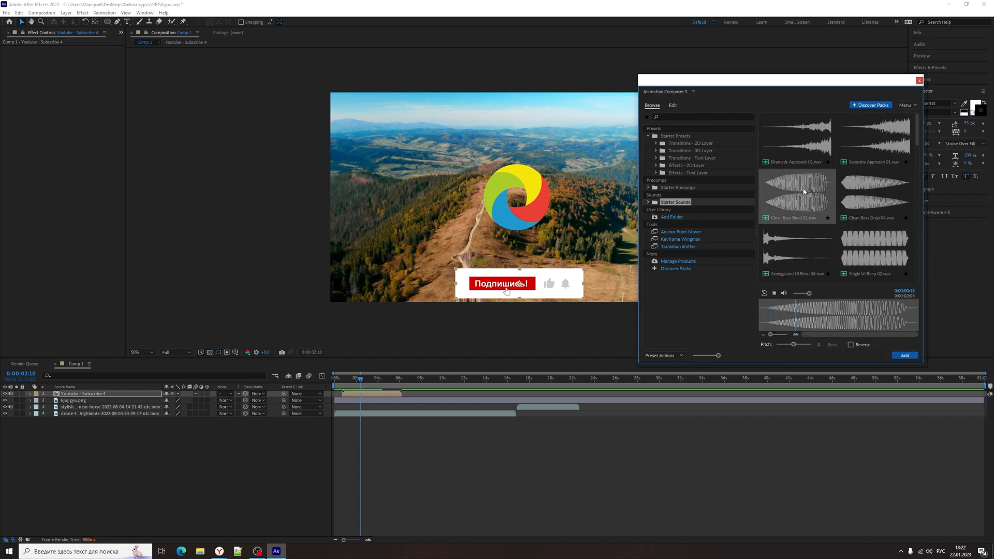
{"action": "left_click", "coordinate": [871, 187]}
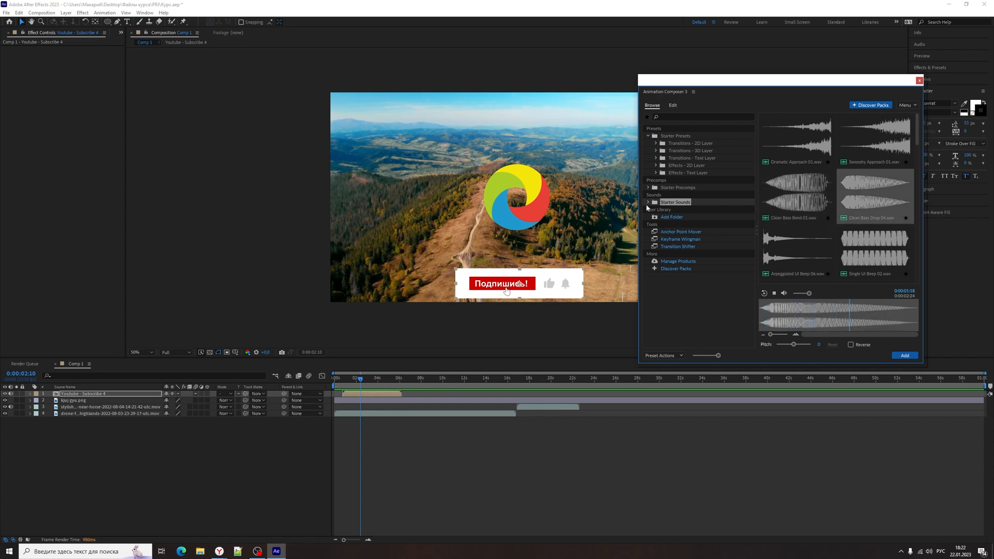